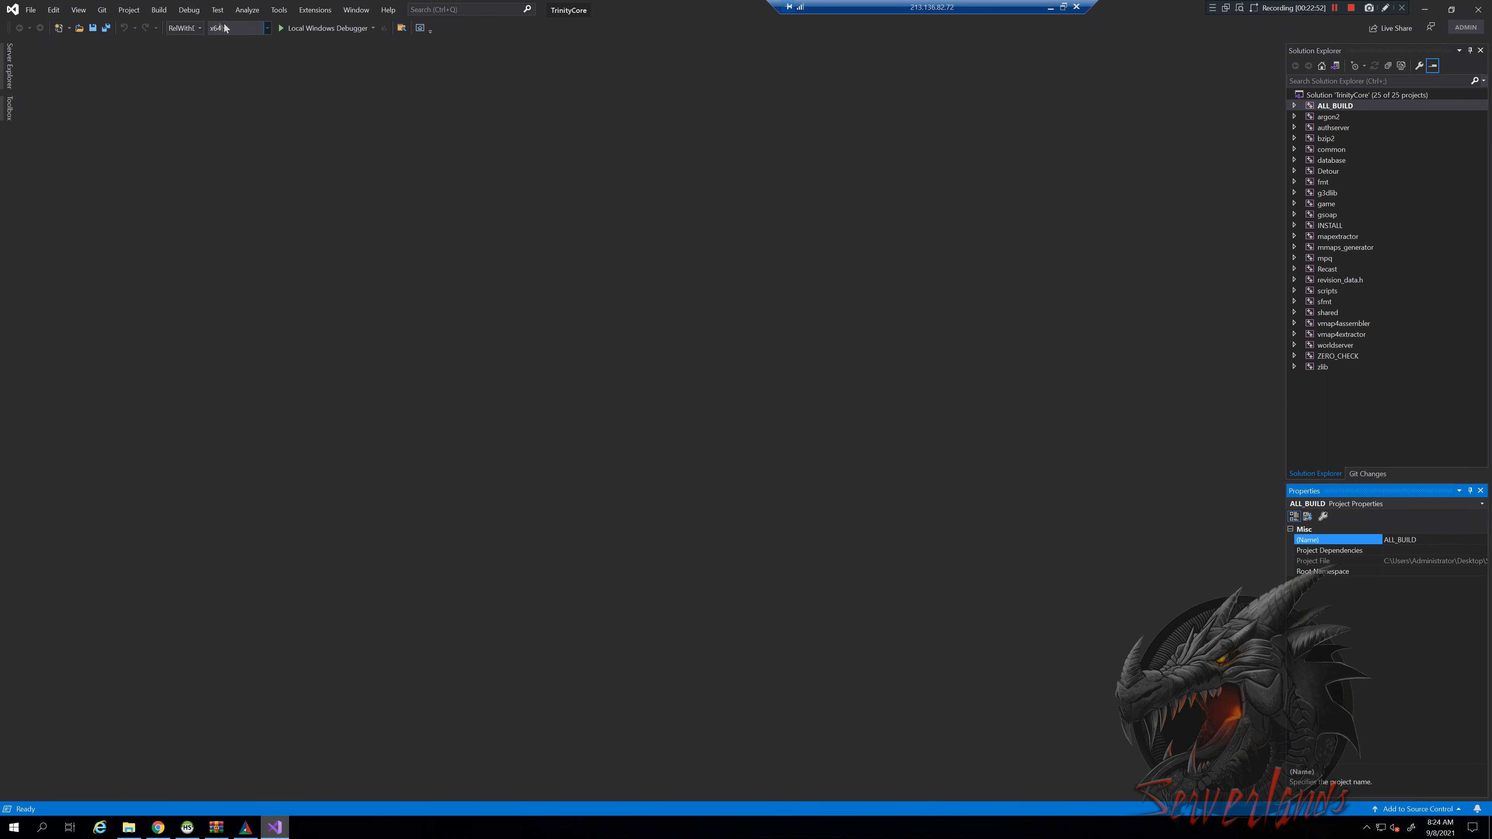
Leave Visual Studio's Build menu unused and bring CMake GUI forward
click(159, 11)
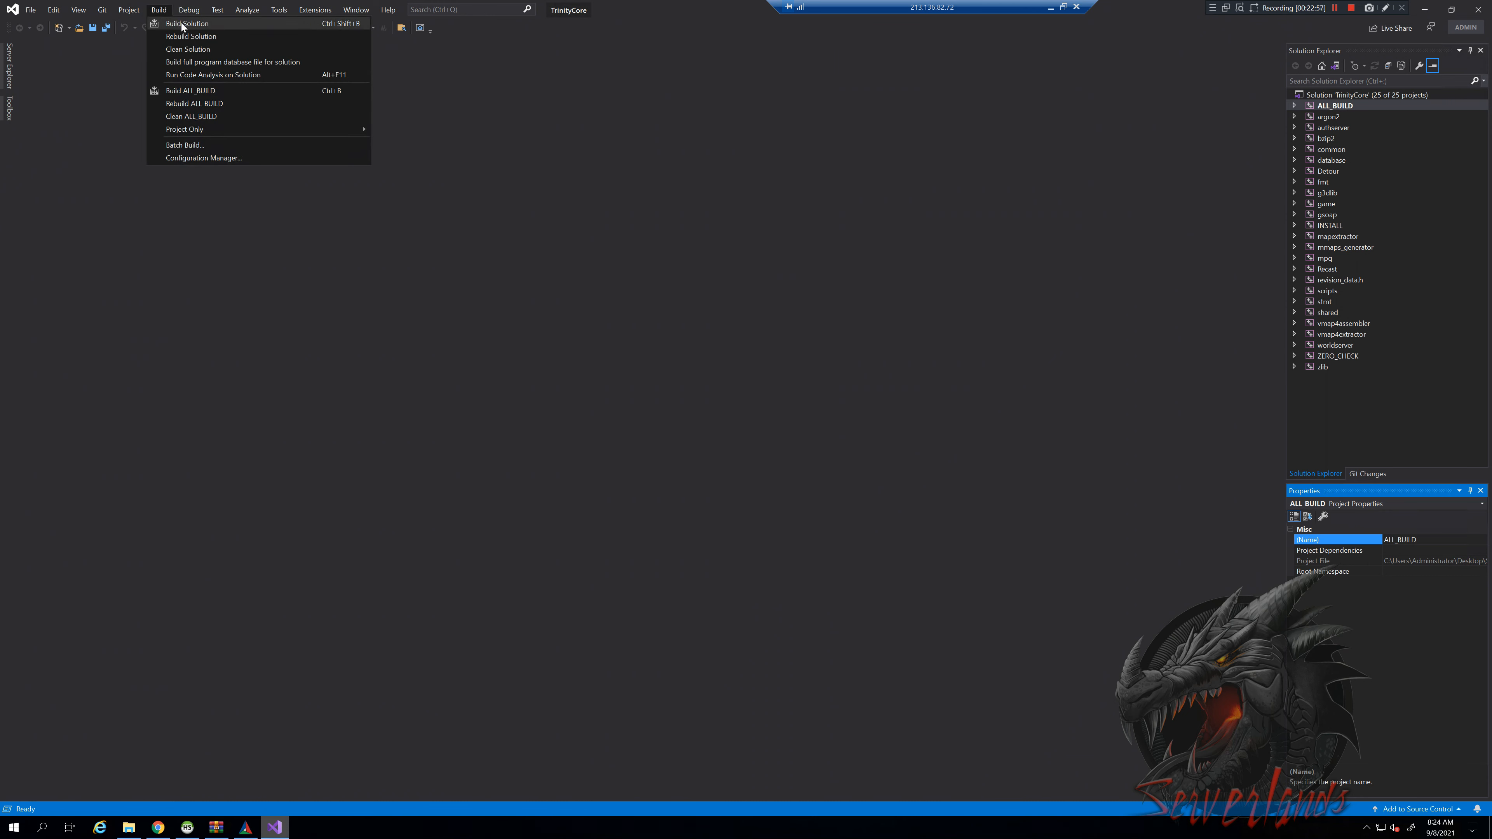
click(411, 365)
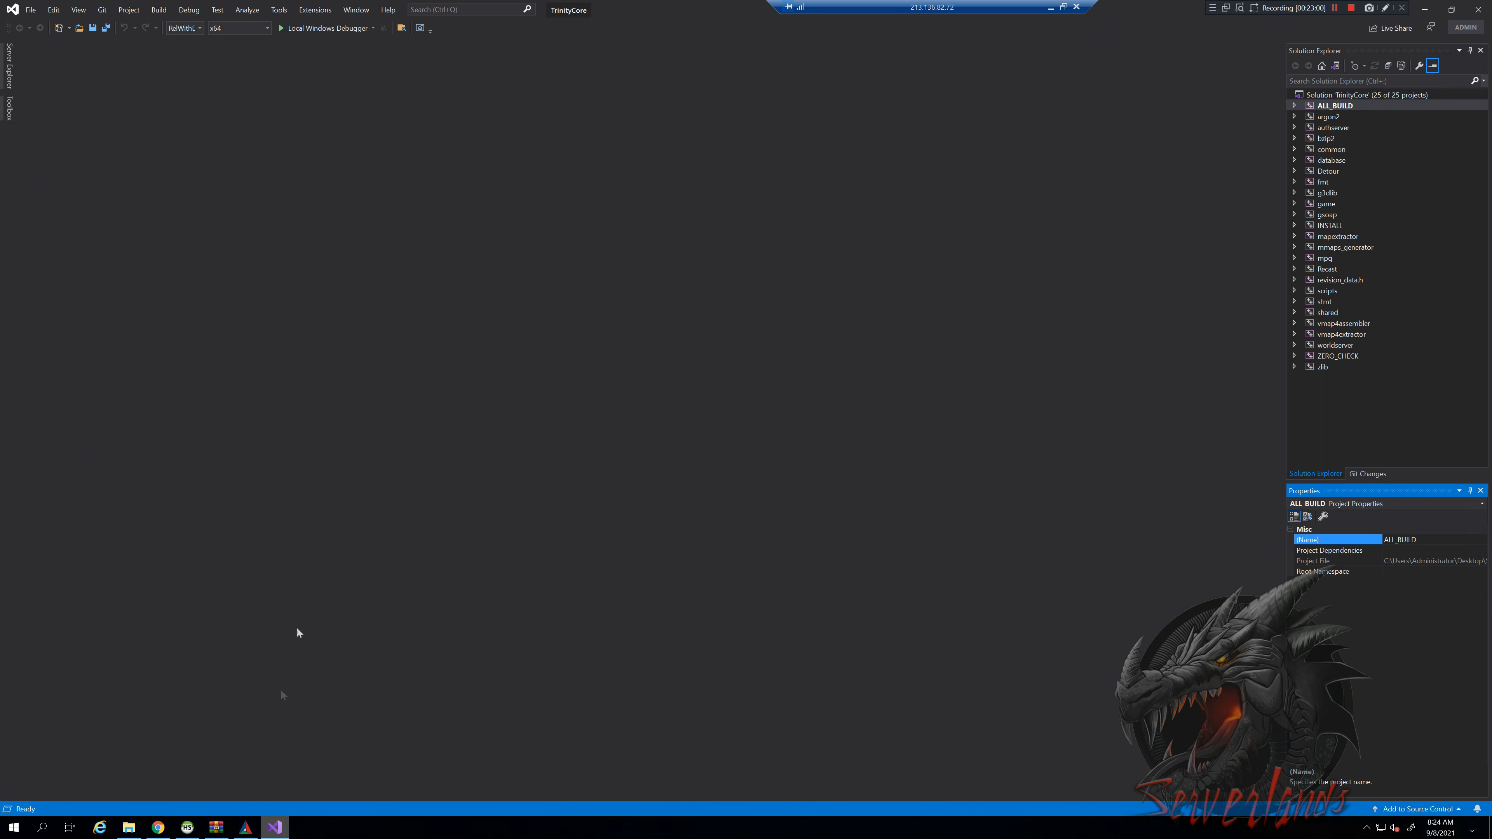
click(247, 829)
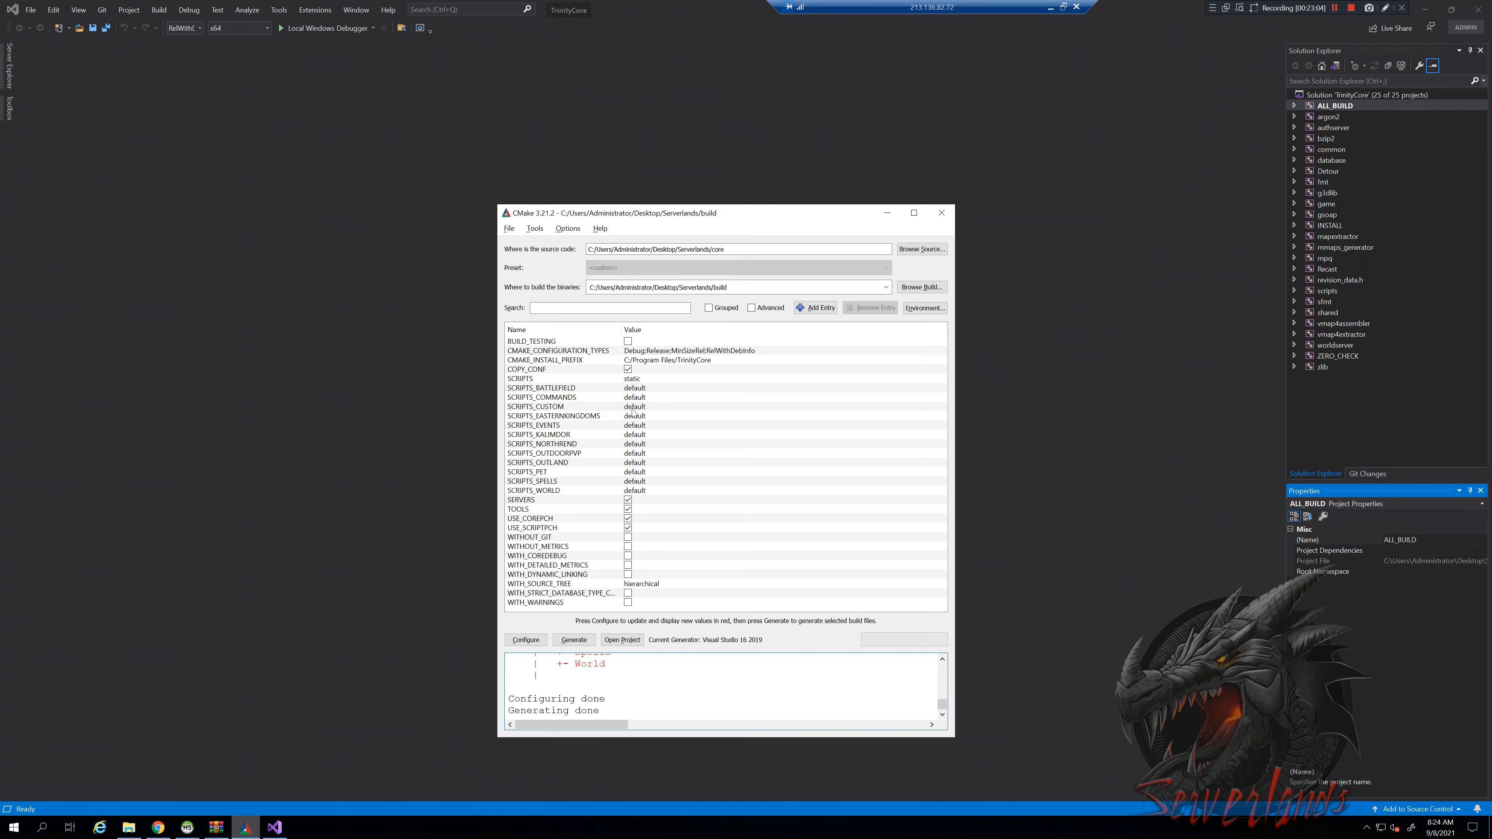
Review the SCRIPTS choices, keep it at static, and select SCRIPTS_CUSTOM
click(643, 380)
click(661, 382)
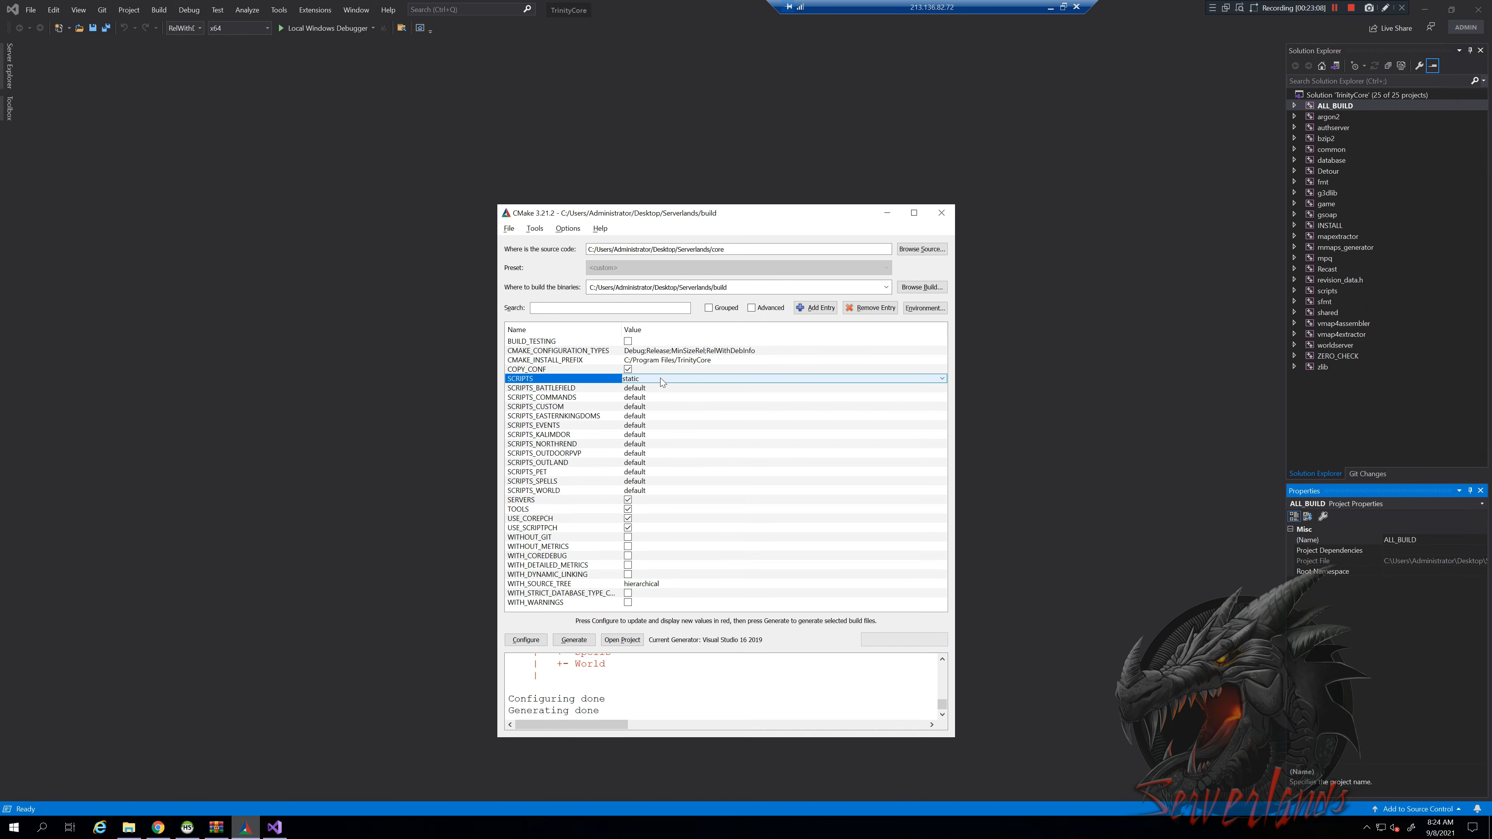
click(661, 382)
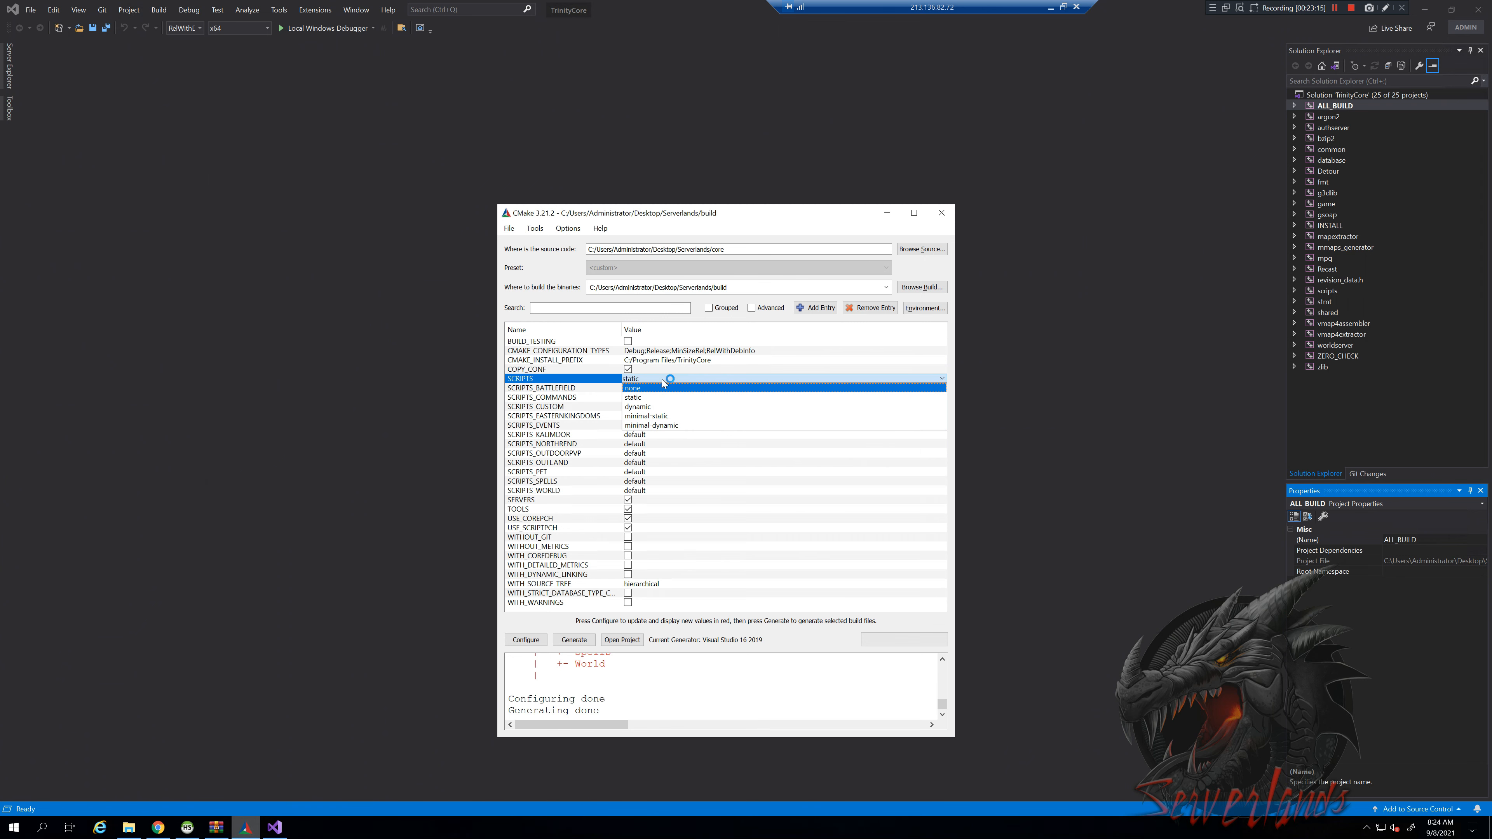
click(661, 379)
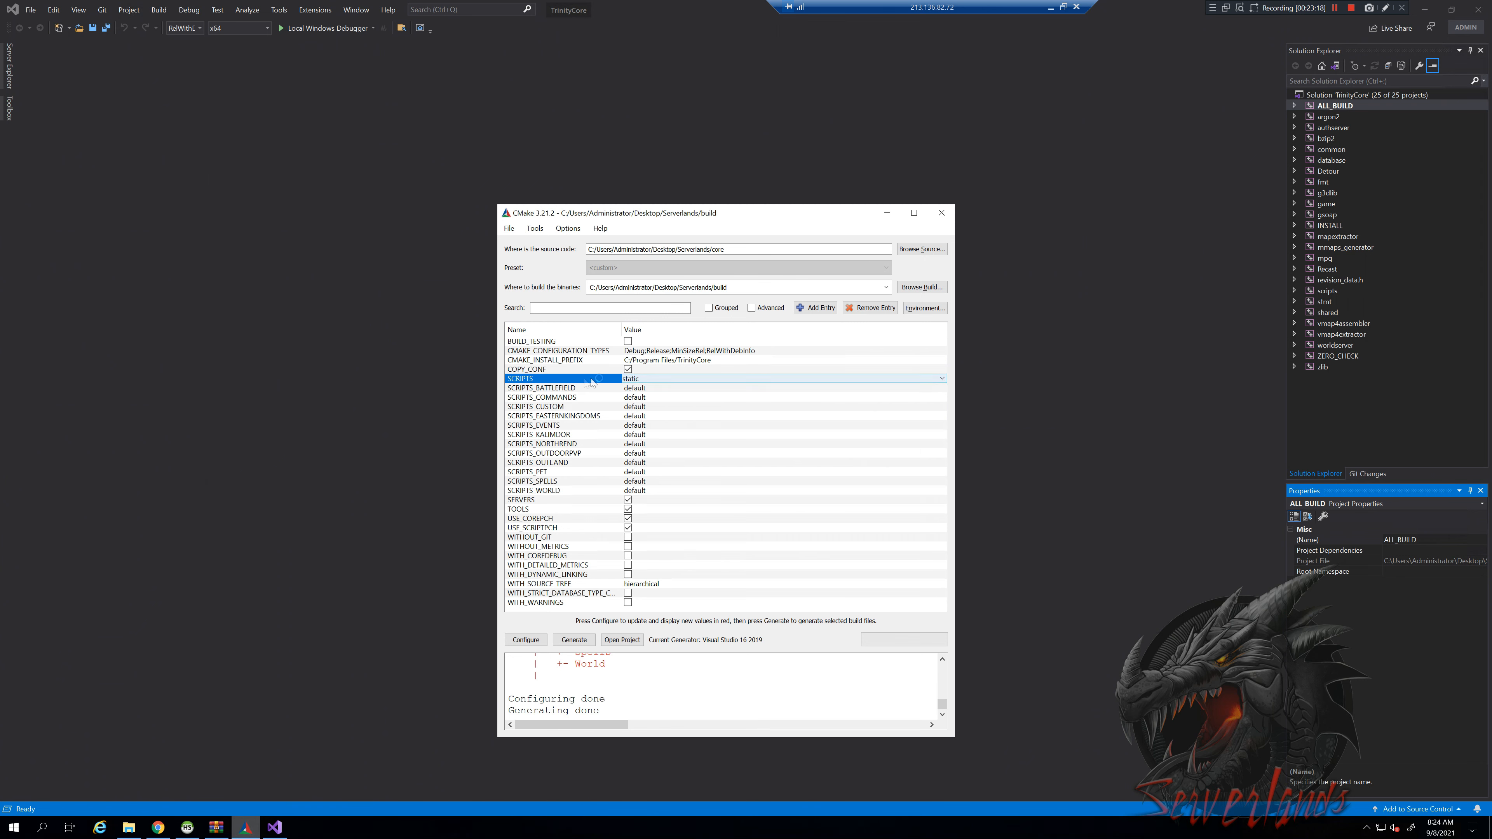
click(656, 409)
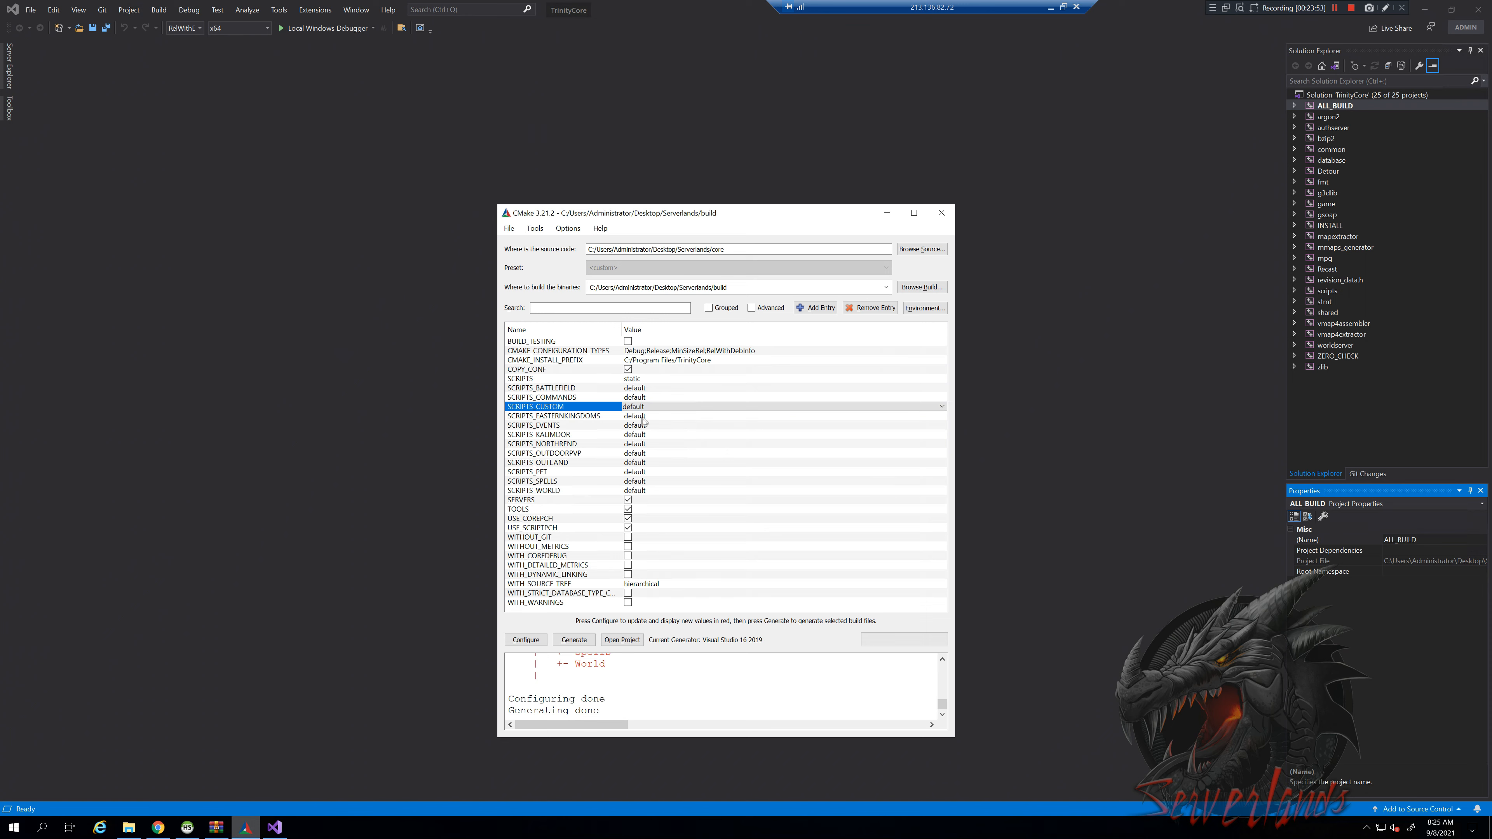
Try SCRIPTS_CUSTOM as dynamic and leave SCRIPTS_WORLD at default
click(652, 407)
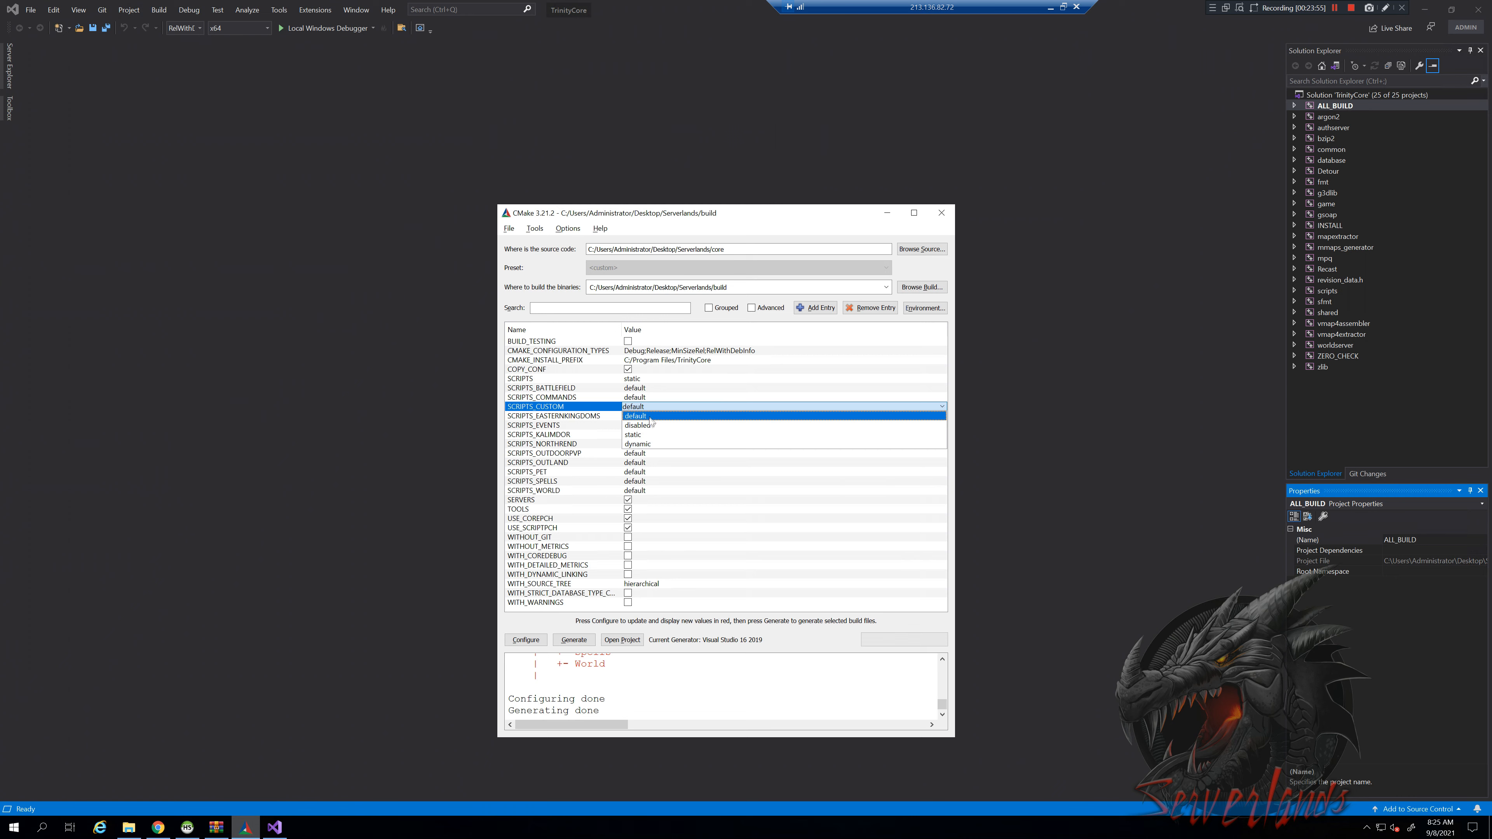
click(642, 445)
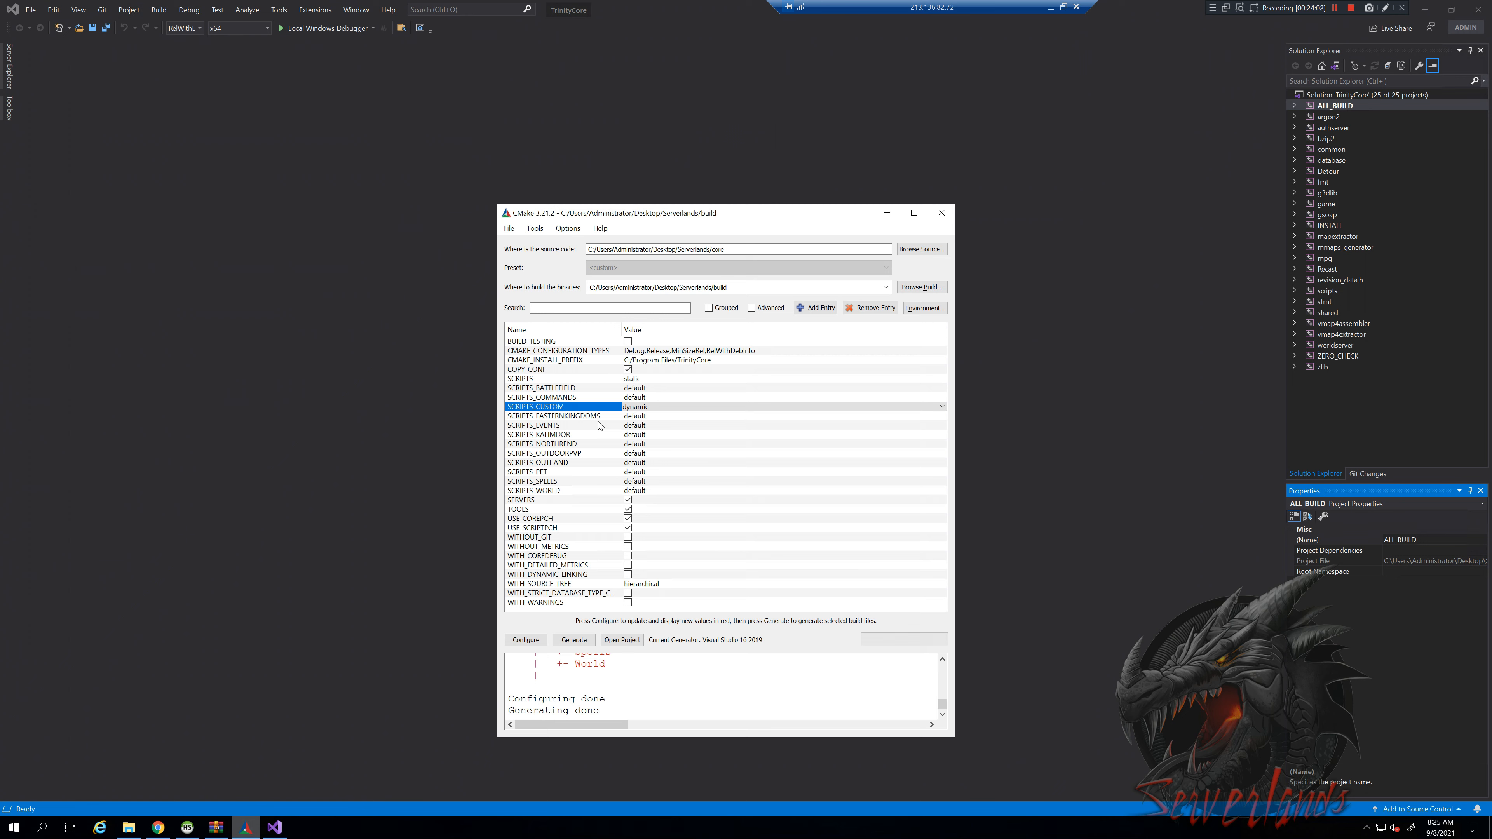
click(646, 489)
click(645, 489)
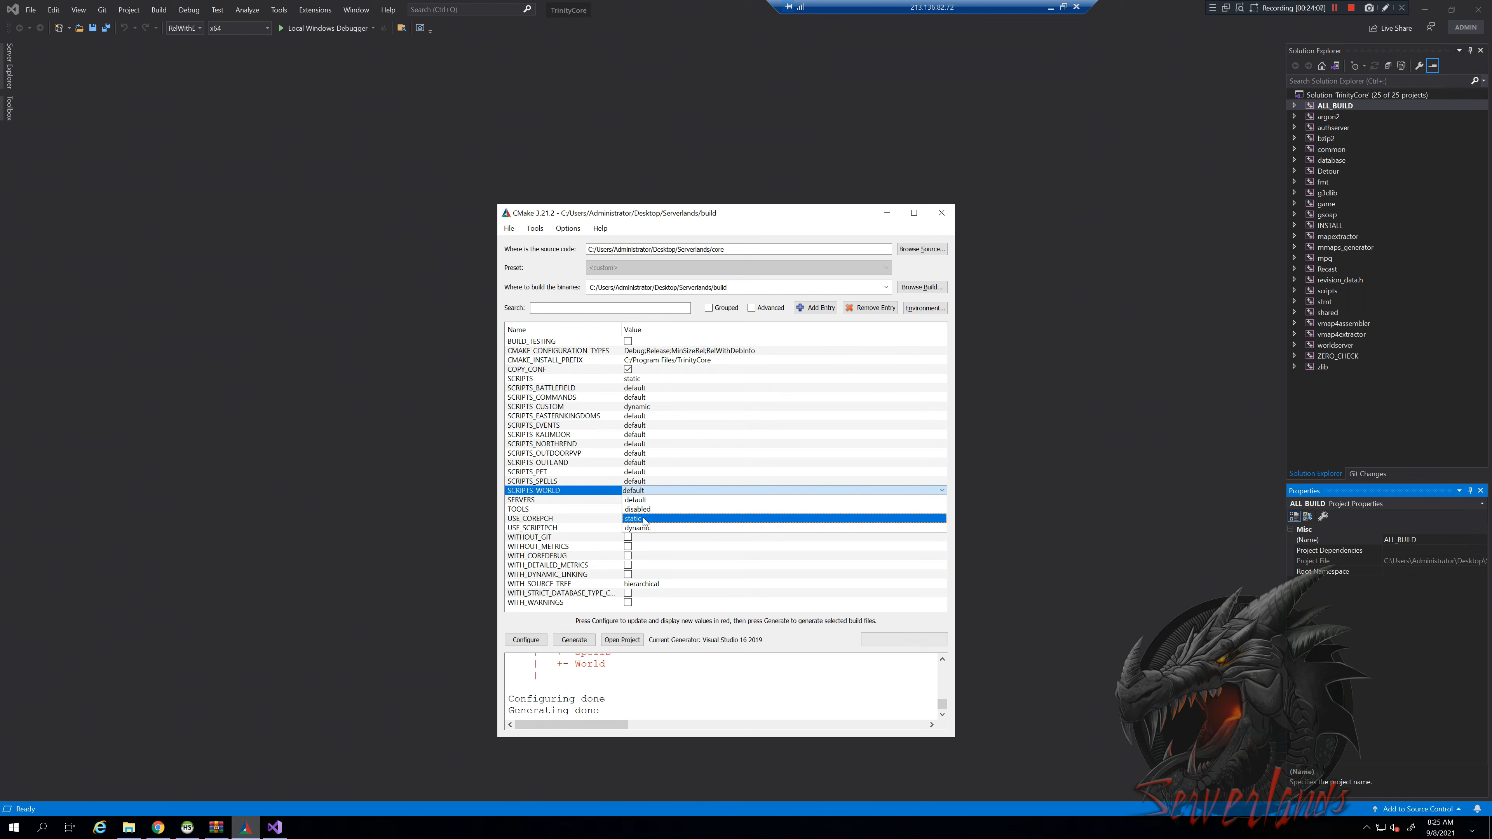
click(642, 489)
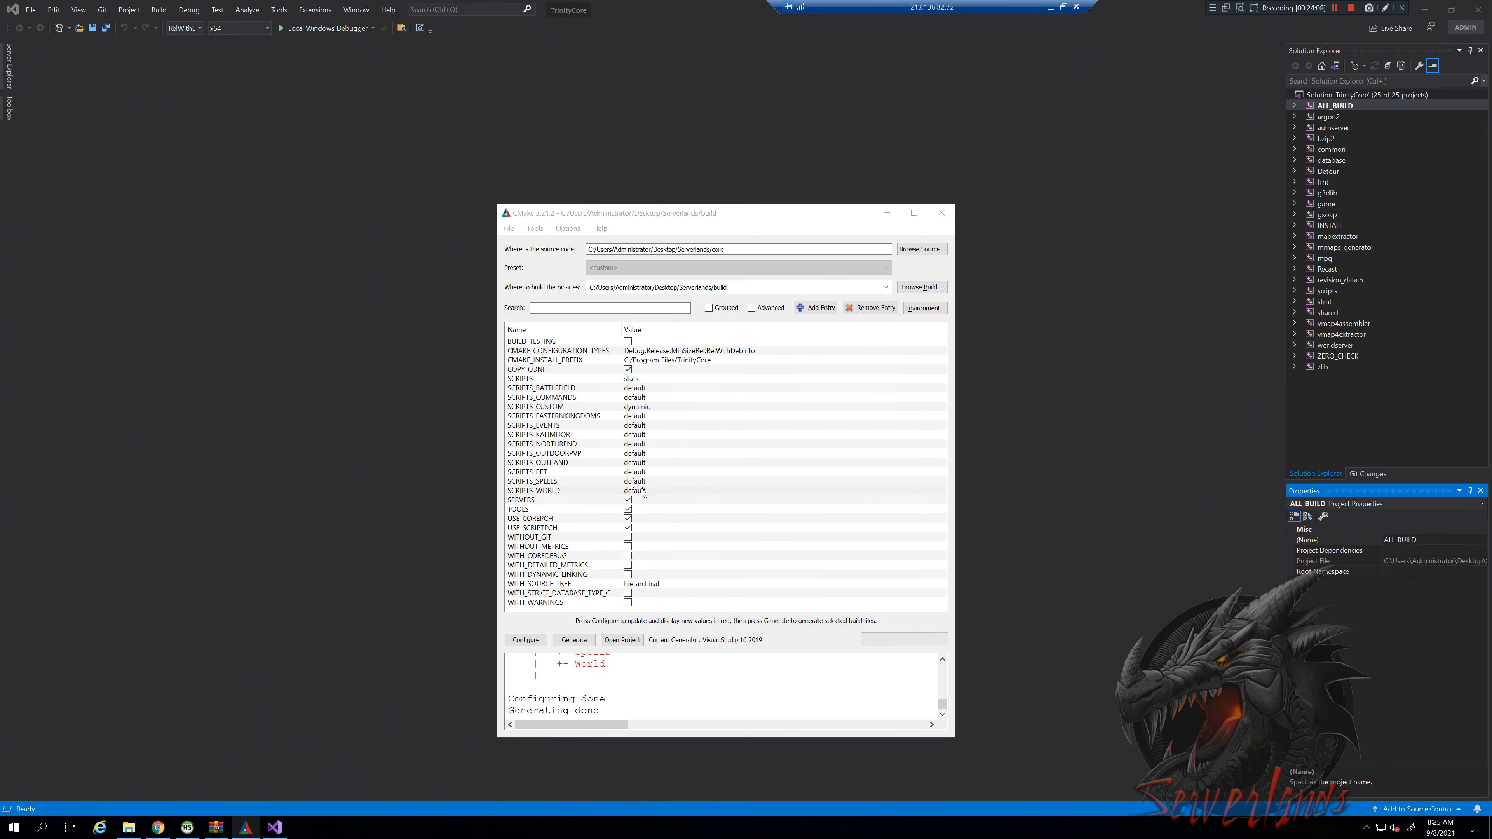
Set SCRIPTS_CUSTOM back to default and return to Visual Studio's Build menu
double_click(651, 407)
click(651, 407)
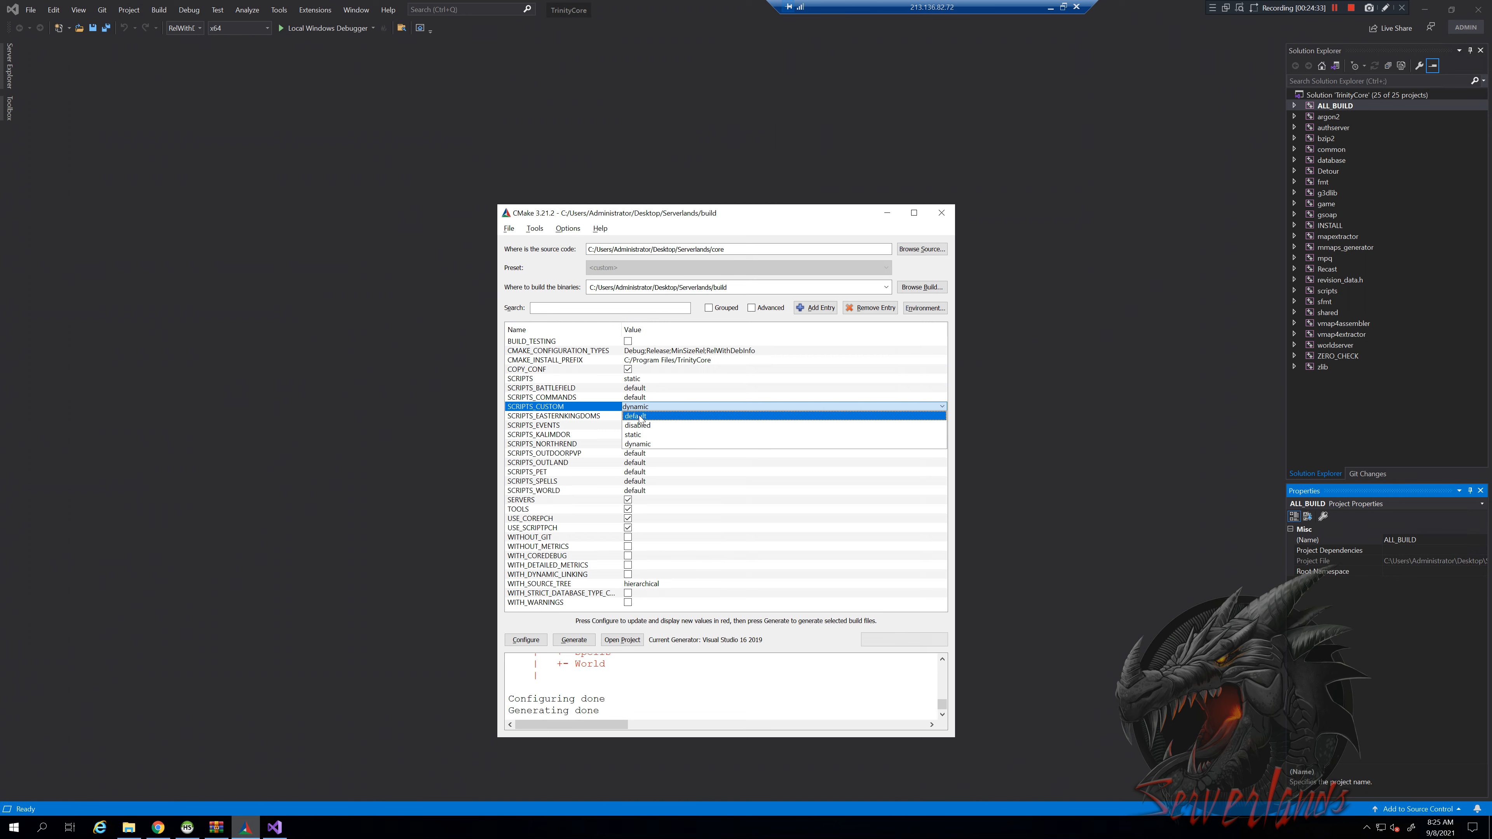
click(640, 416)
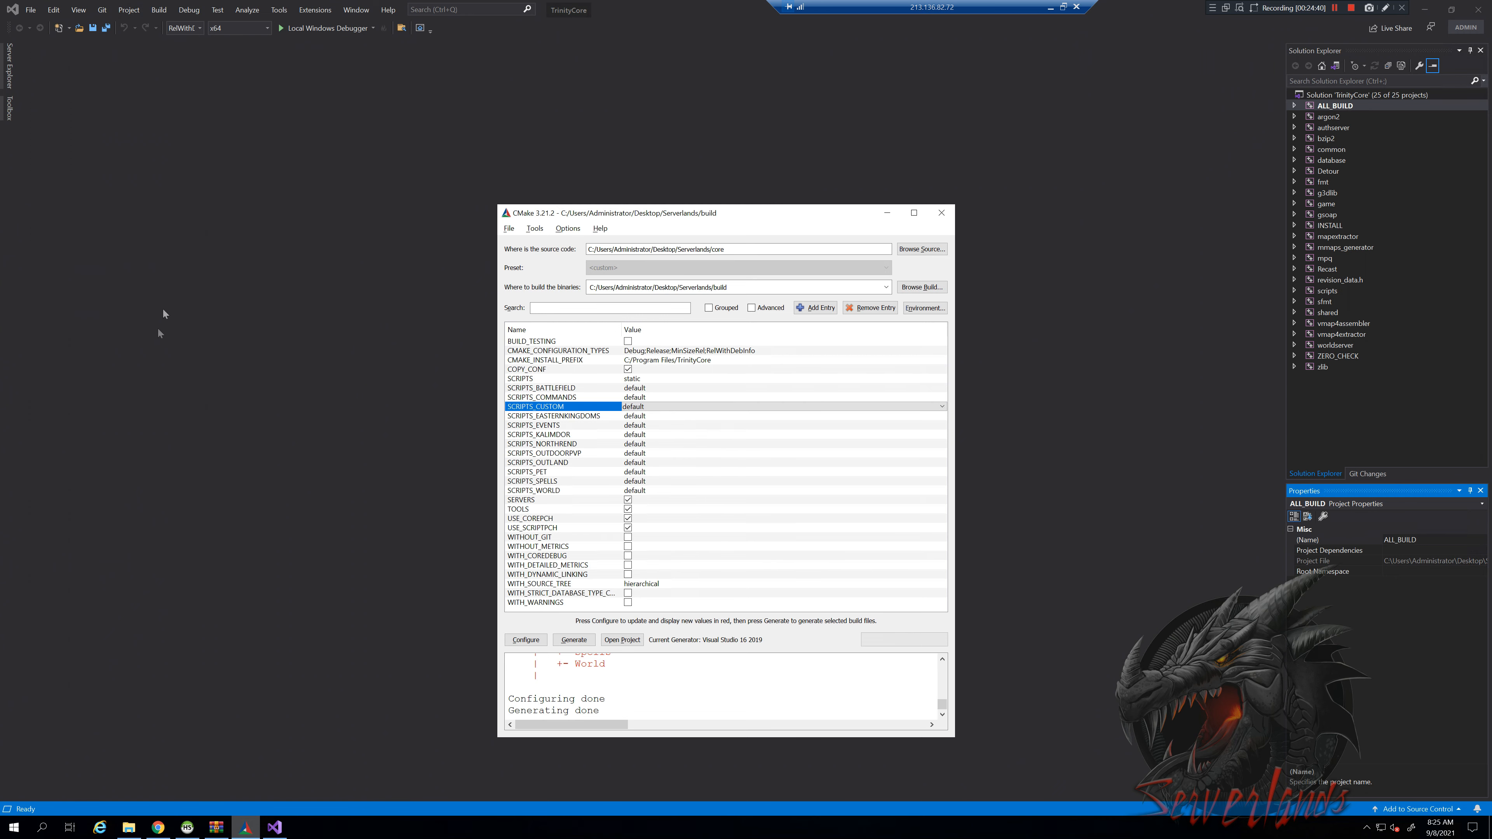
click(159, 10)
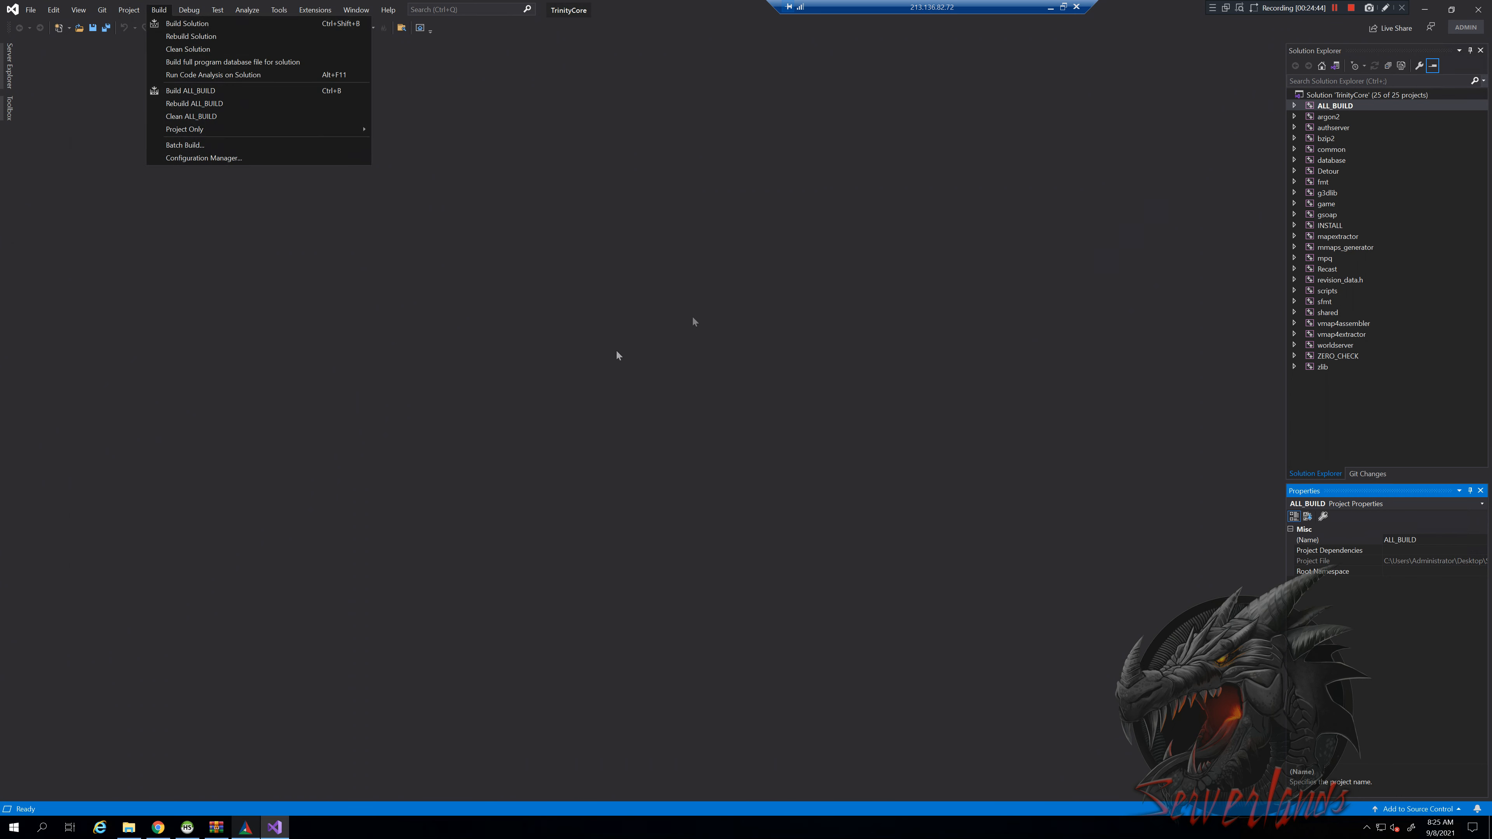
Start Build Solution for TrinityCore and open the build folder in File Explorer
click(245, 828)
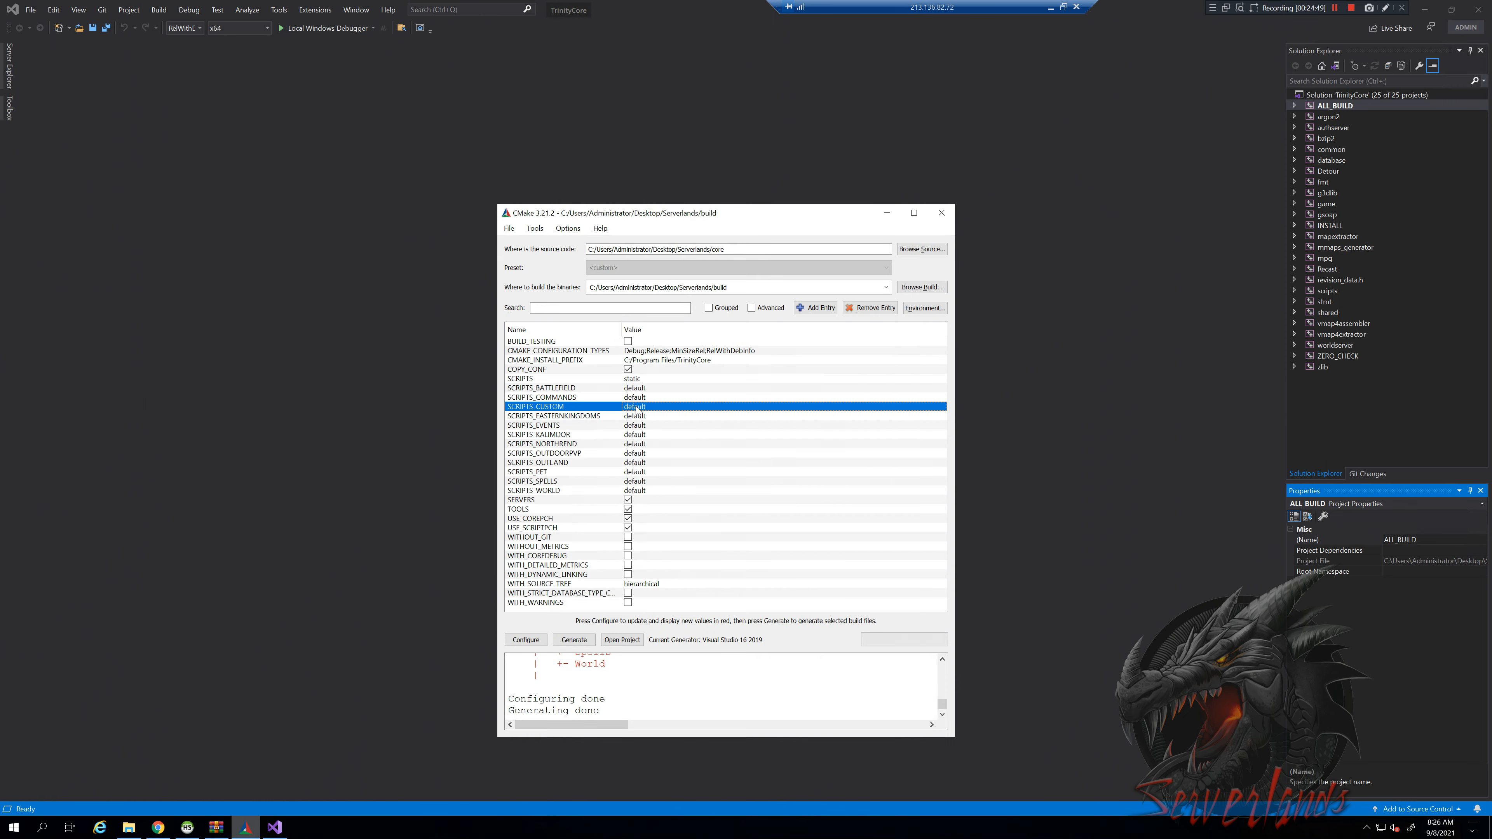
click(349, 254)
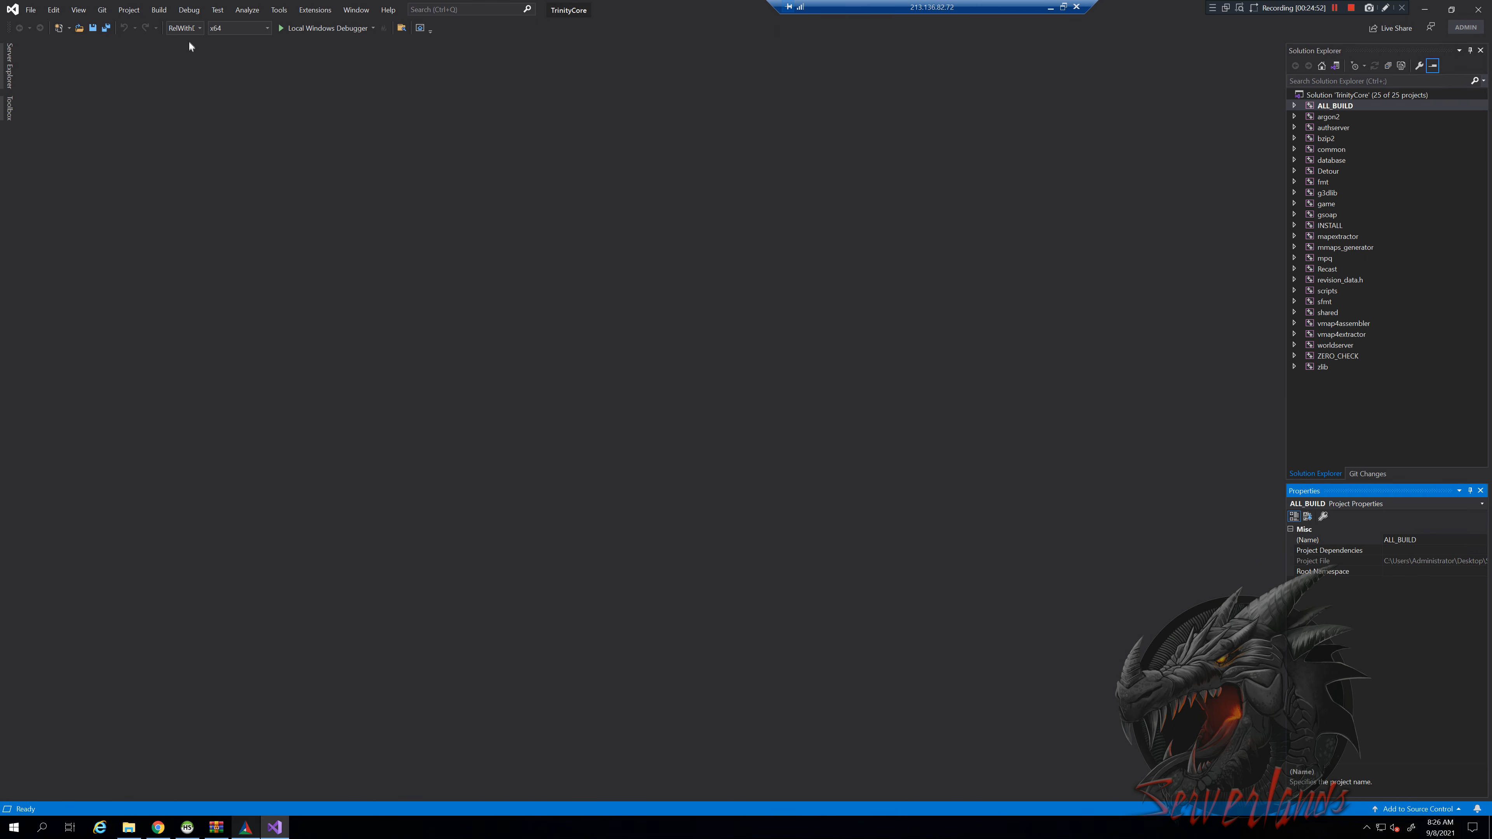
click(158, 10)
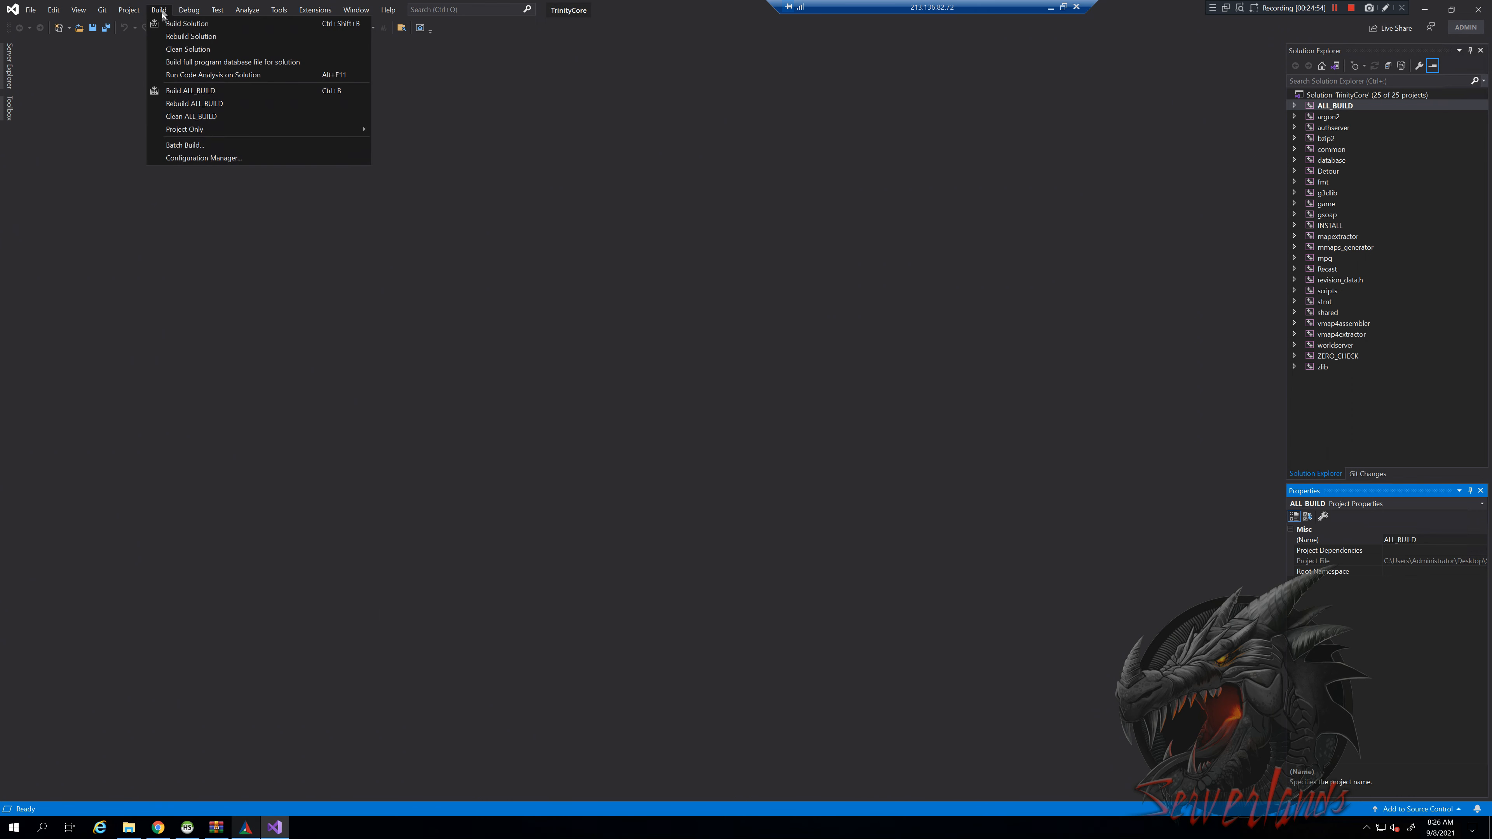
click(177, 24)
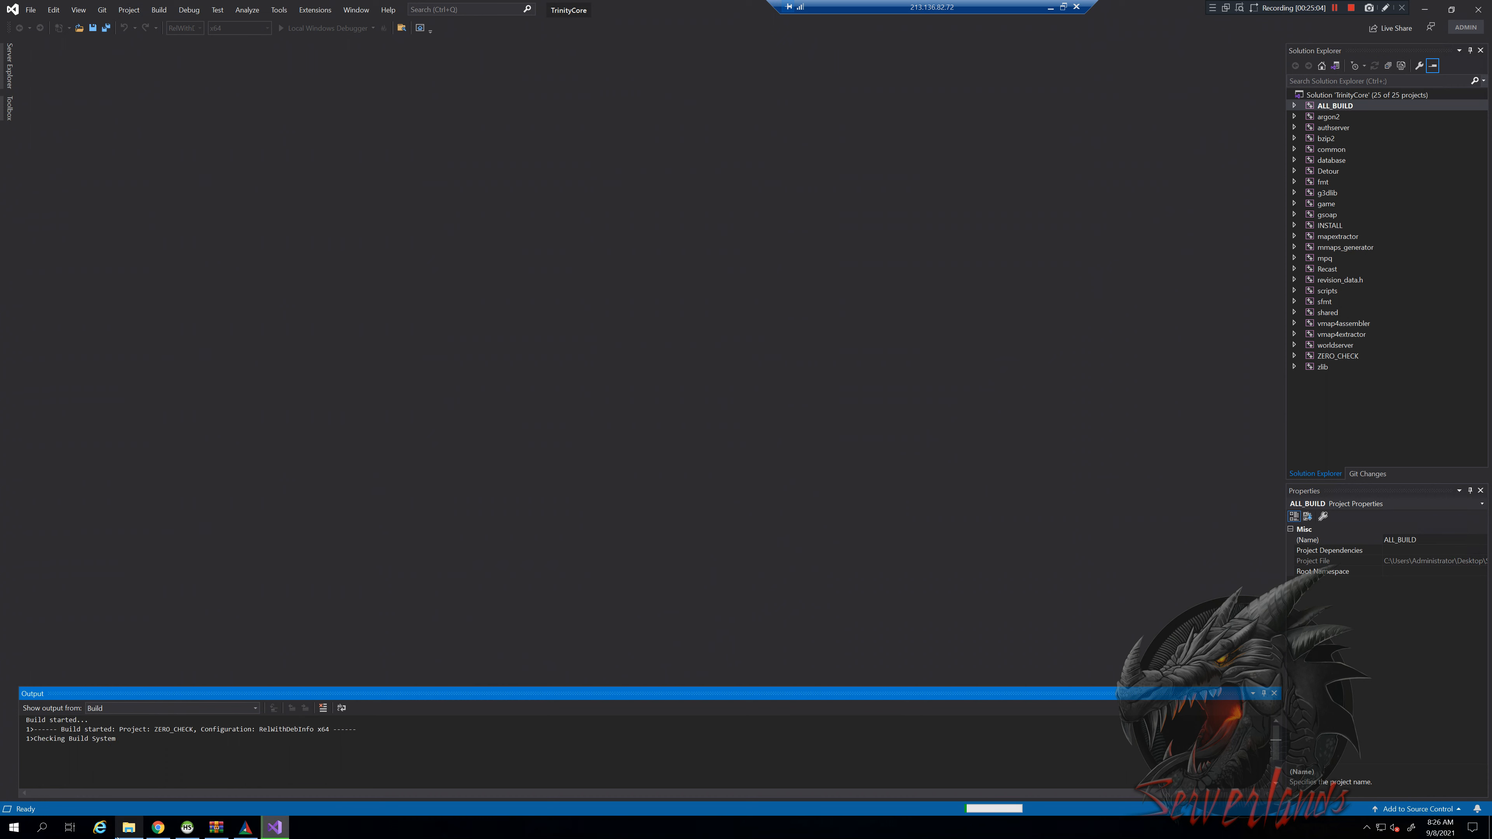
click(129, 827)
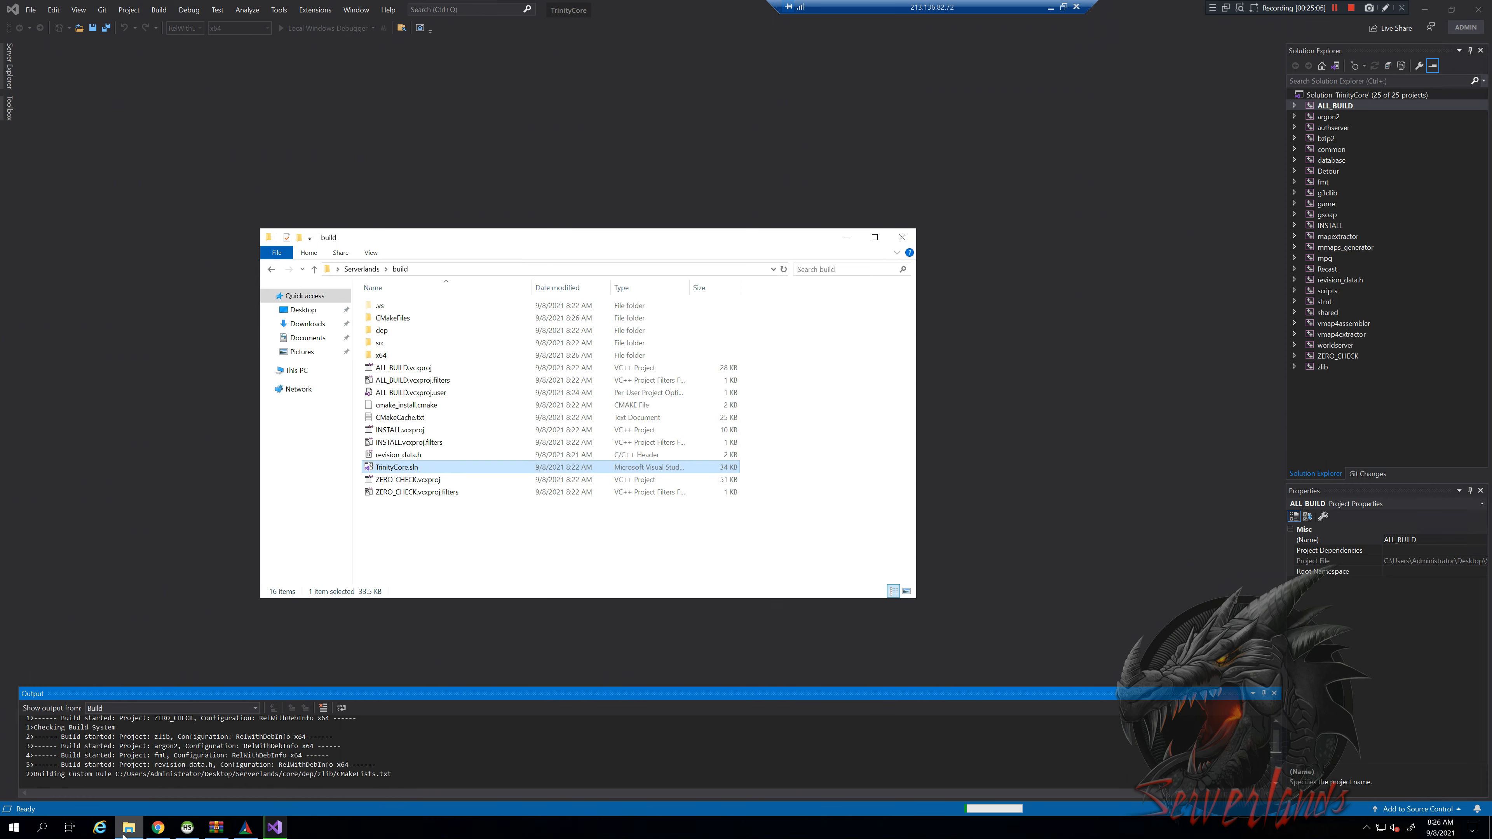
Create and save a HeidiSQL session for host 127.0.0.1 with the account password
click(187, 828)
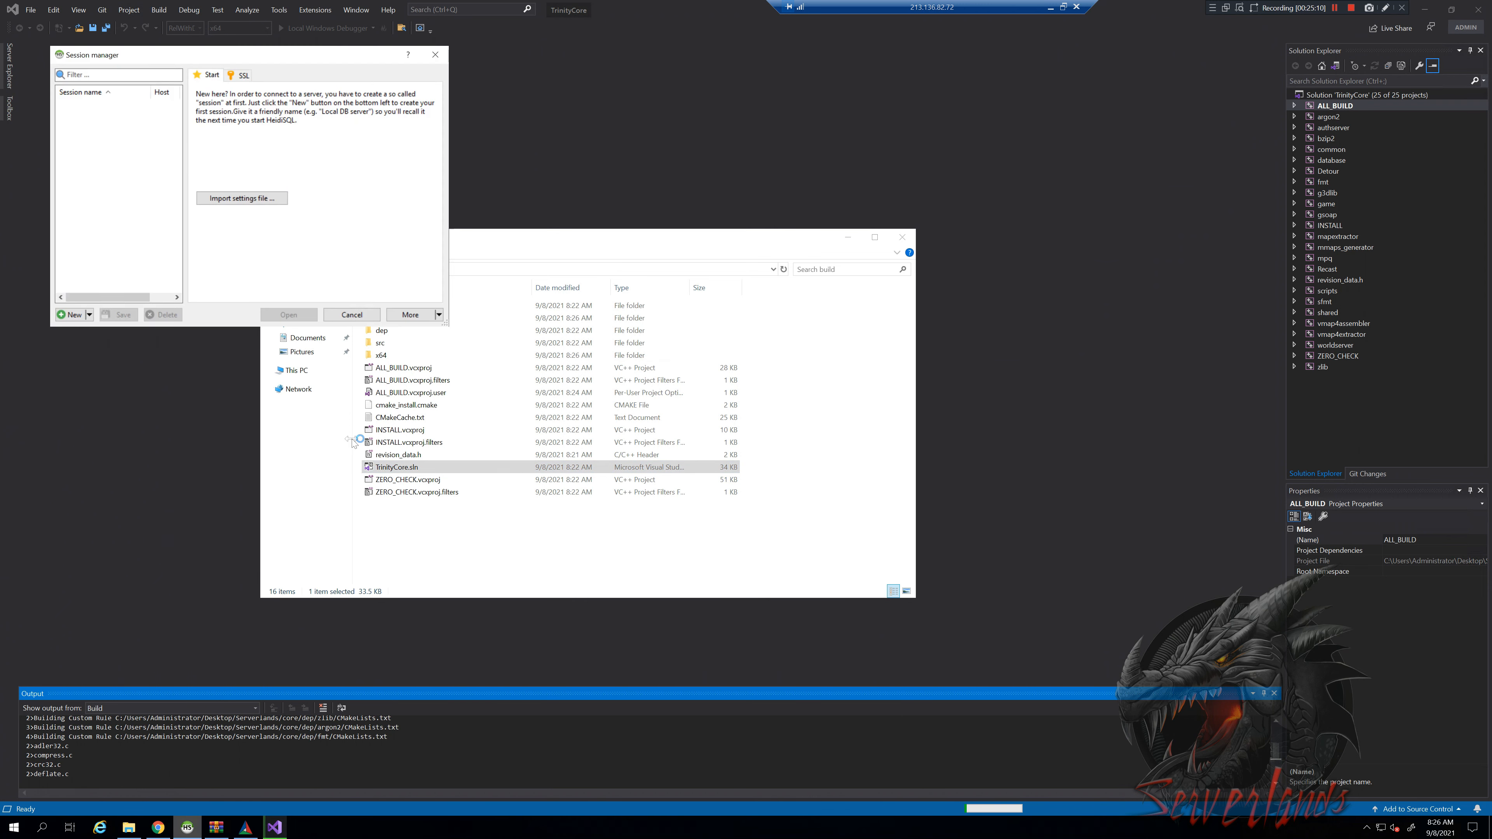
click(74, 316)
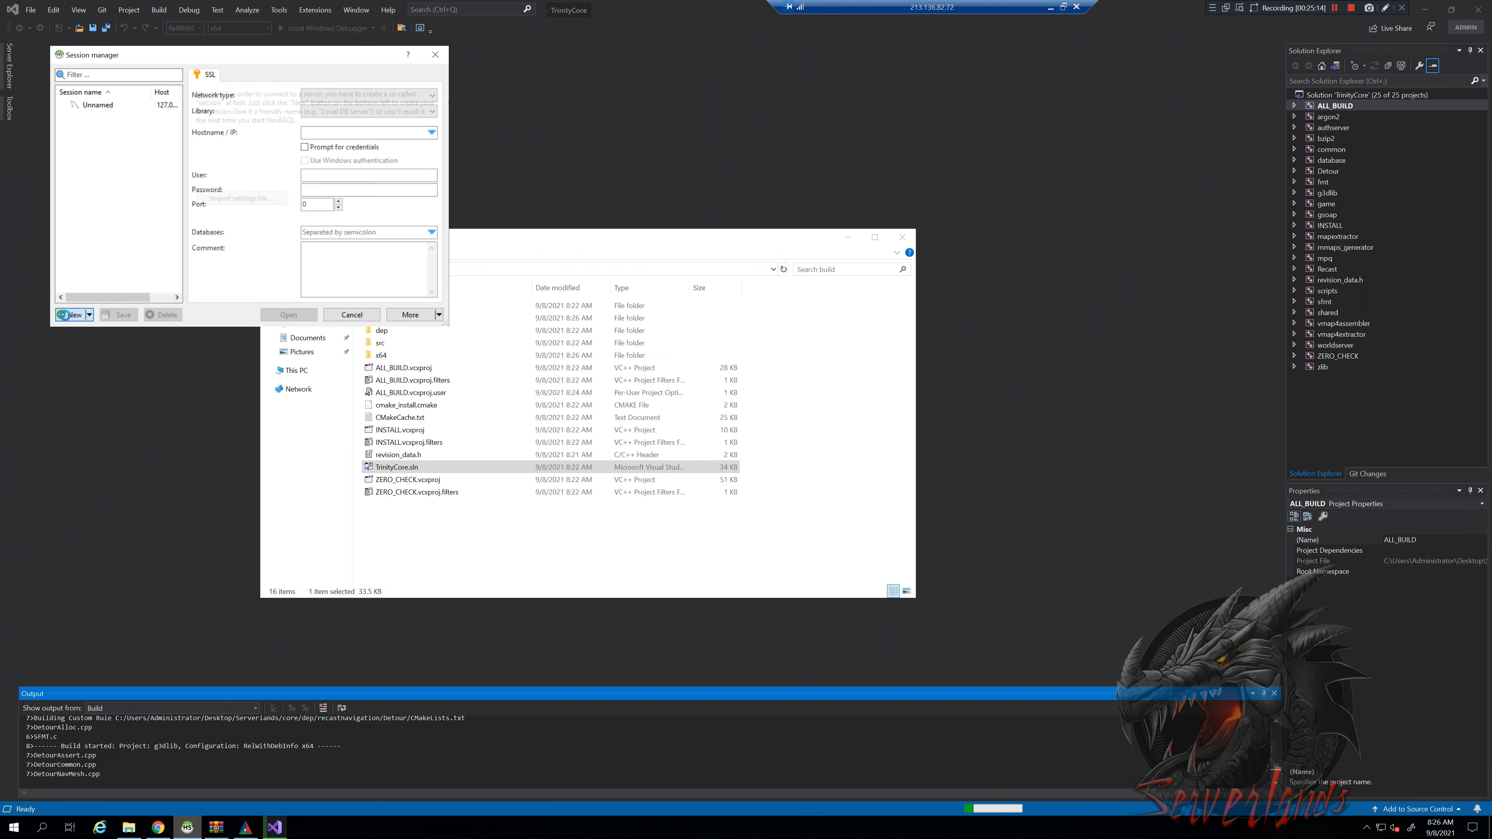
click(345, 134)
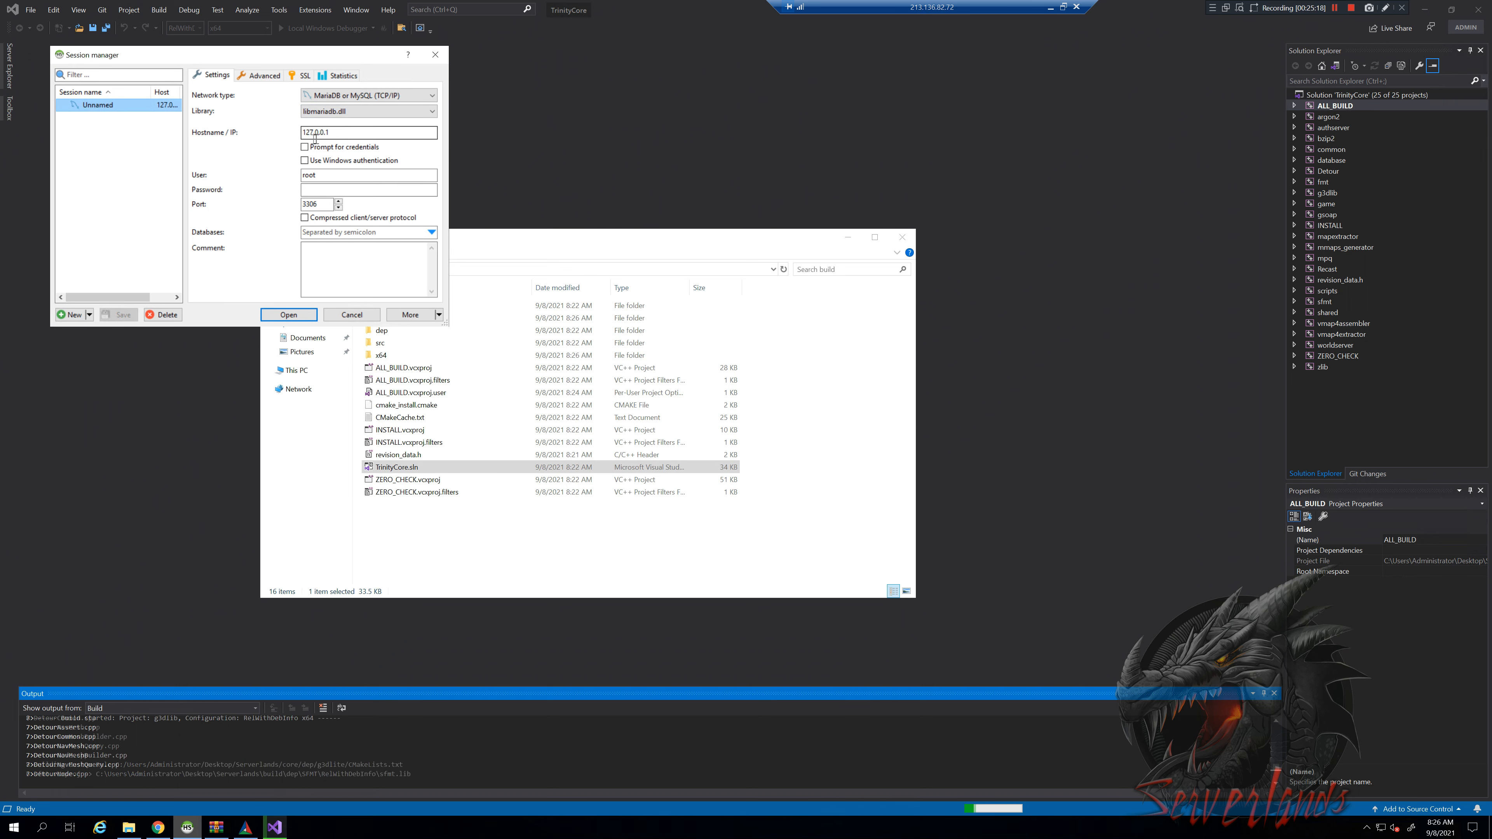
double_click(349, 131)
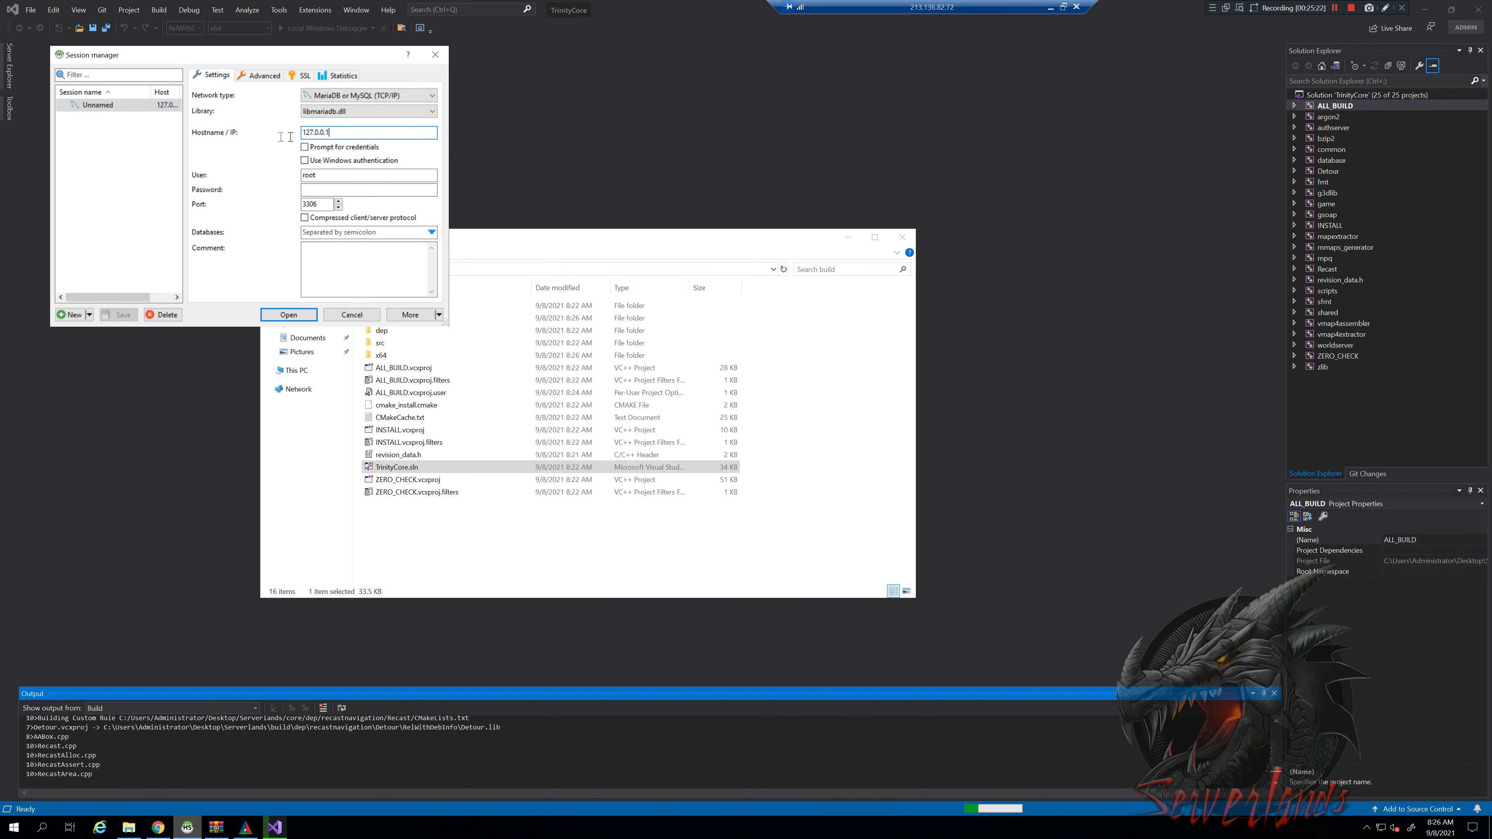
click(384, 132)
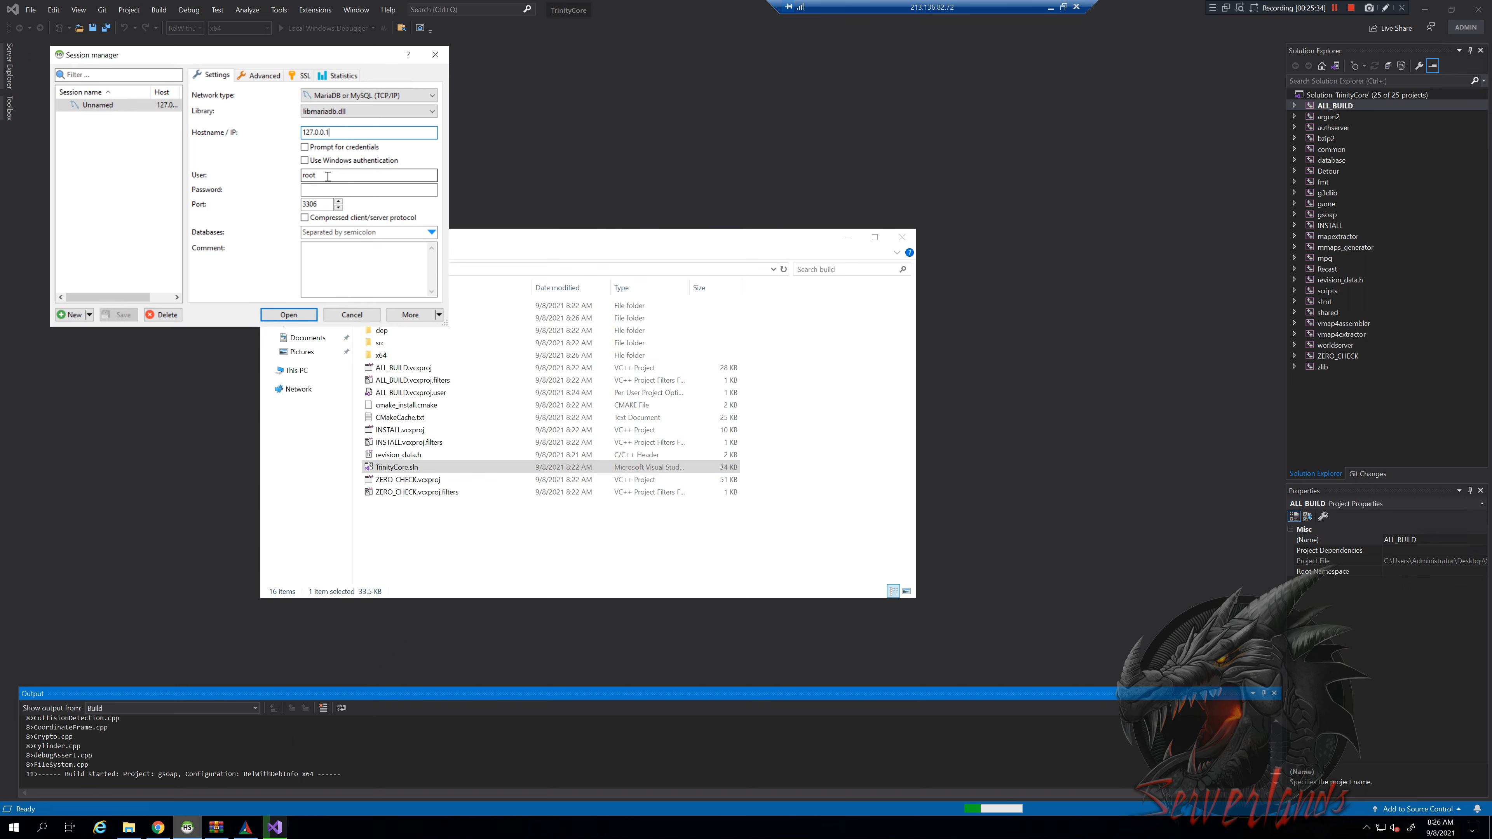
click(339, 174)
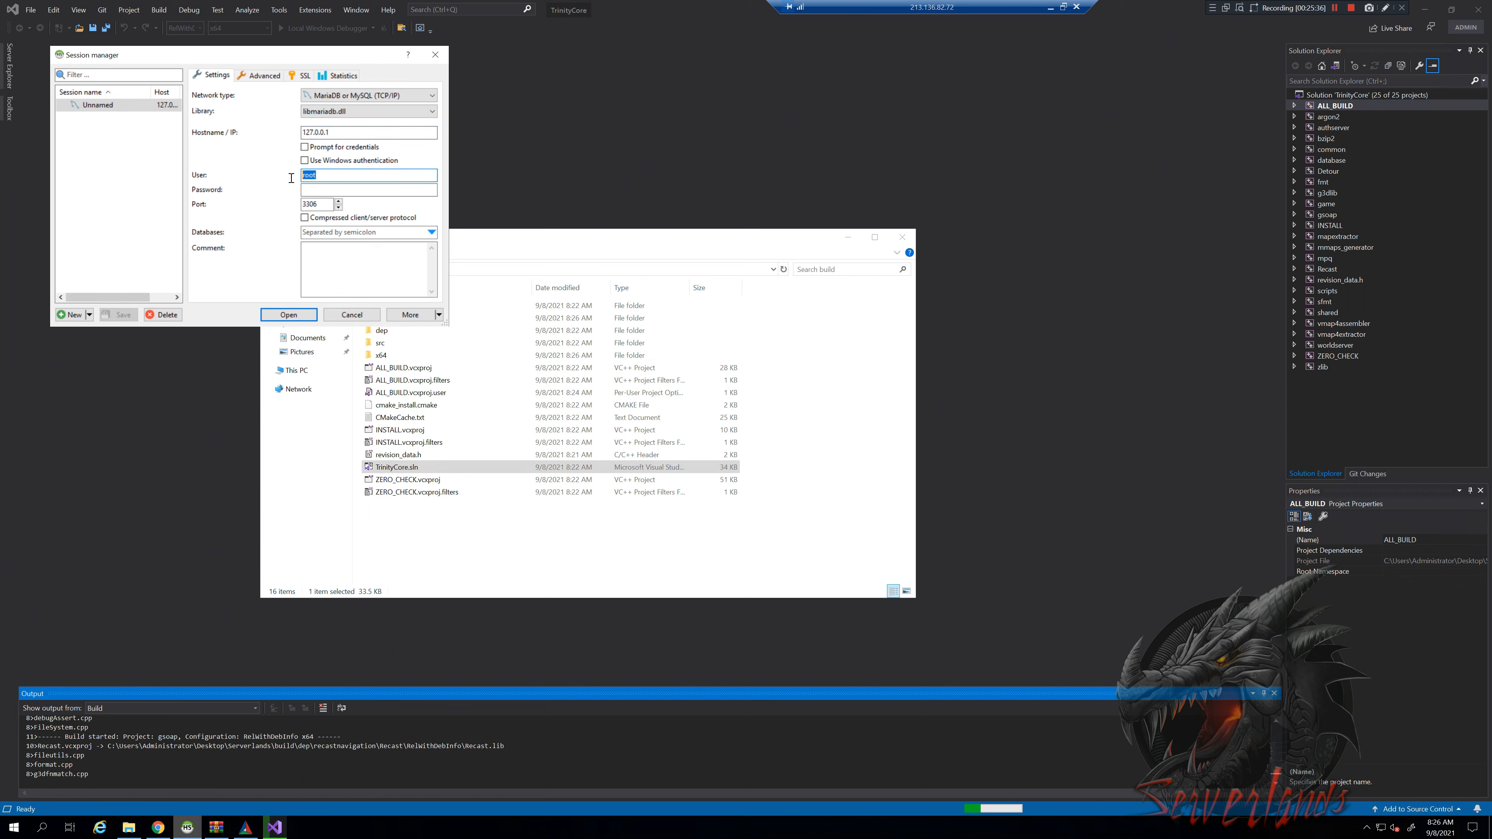
click(429, 190)
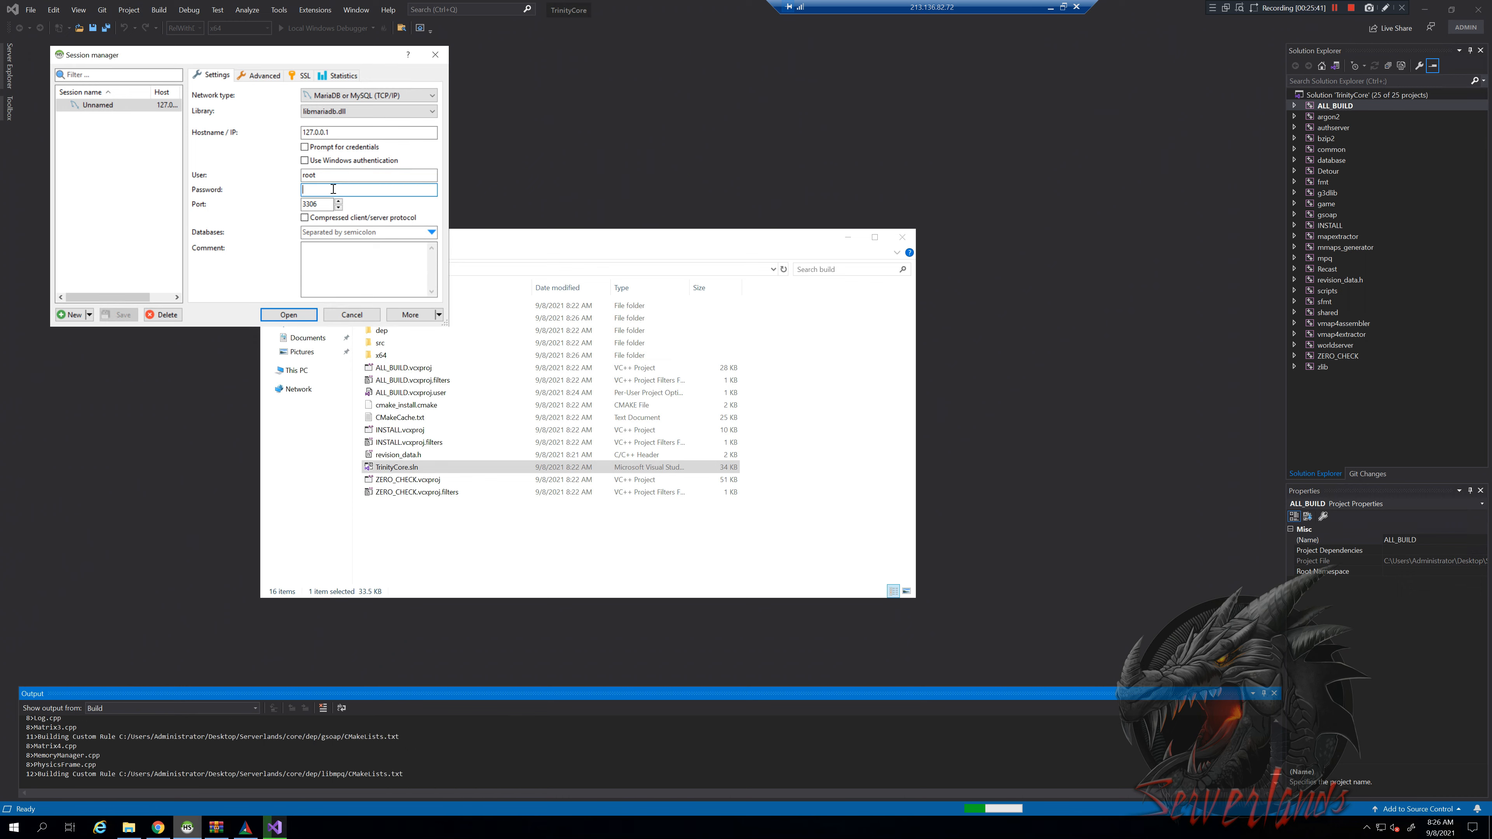
text(r•••••••)
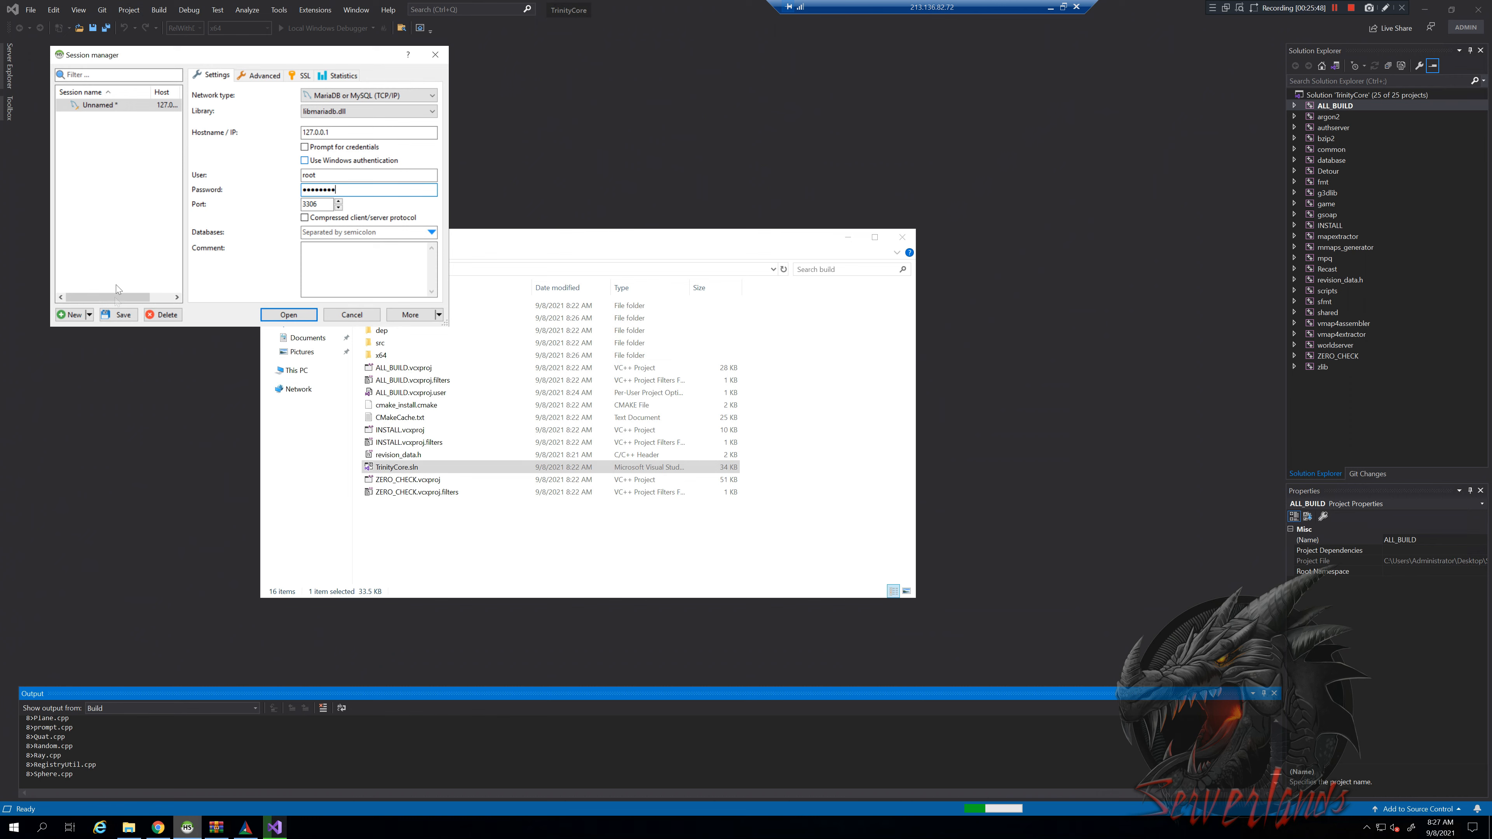
click(119, 315)
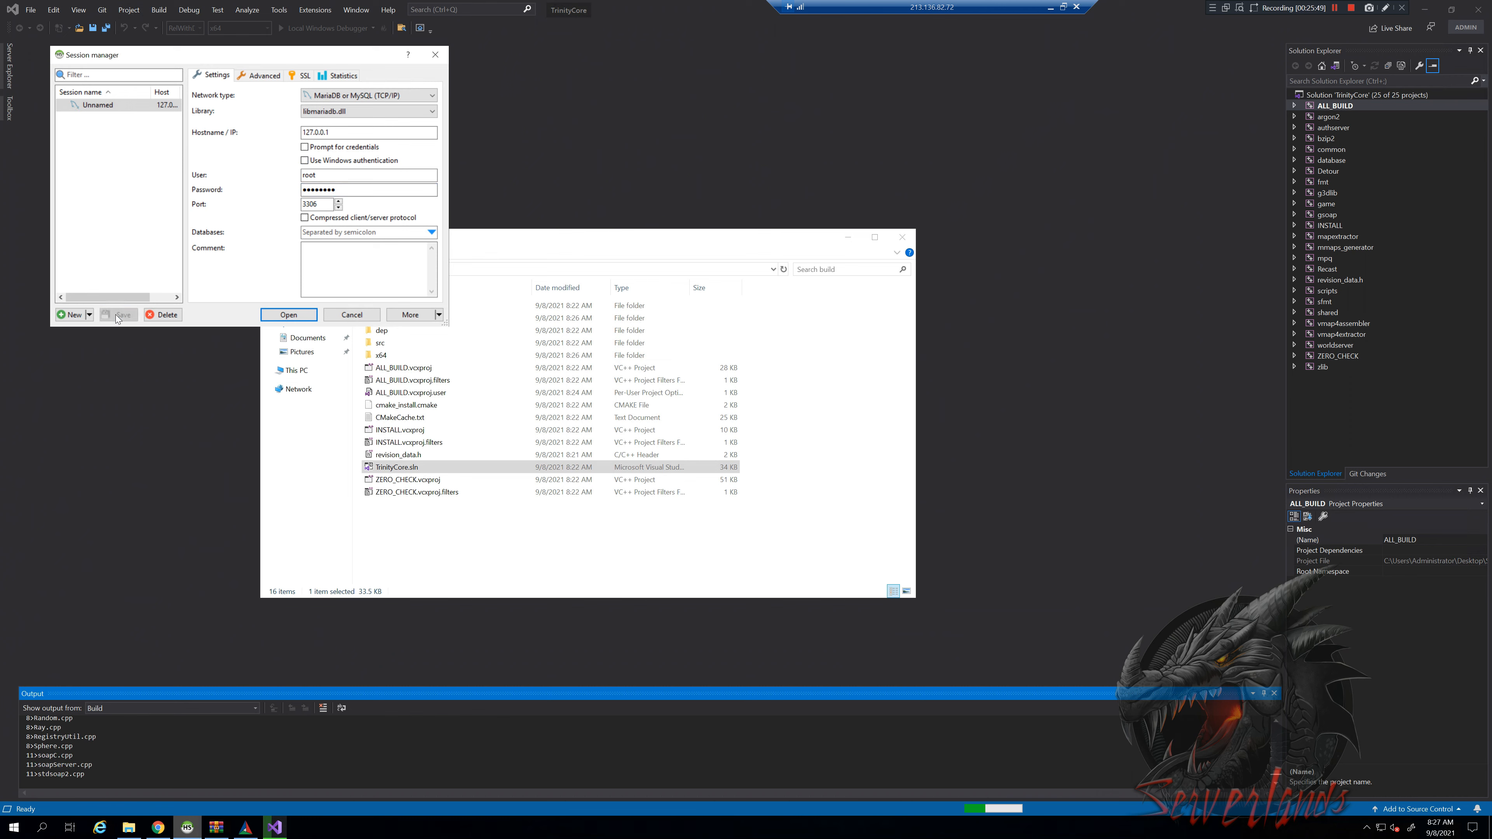
Rename the session to 'local serverlands' and connect with it
click(107, 105)
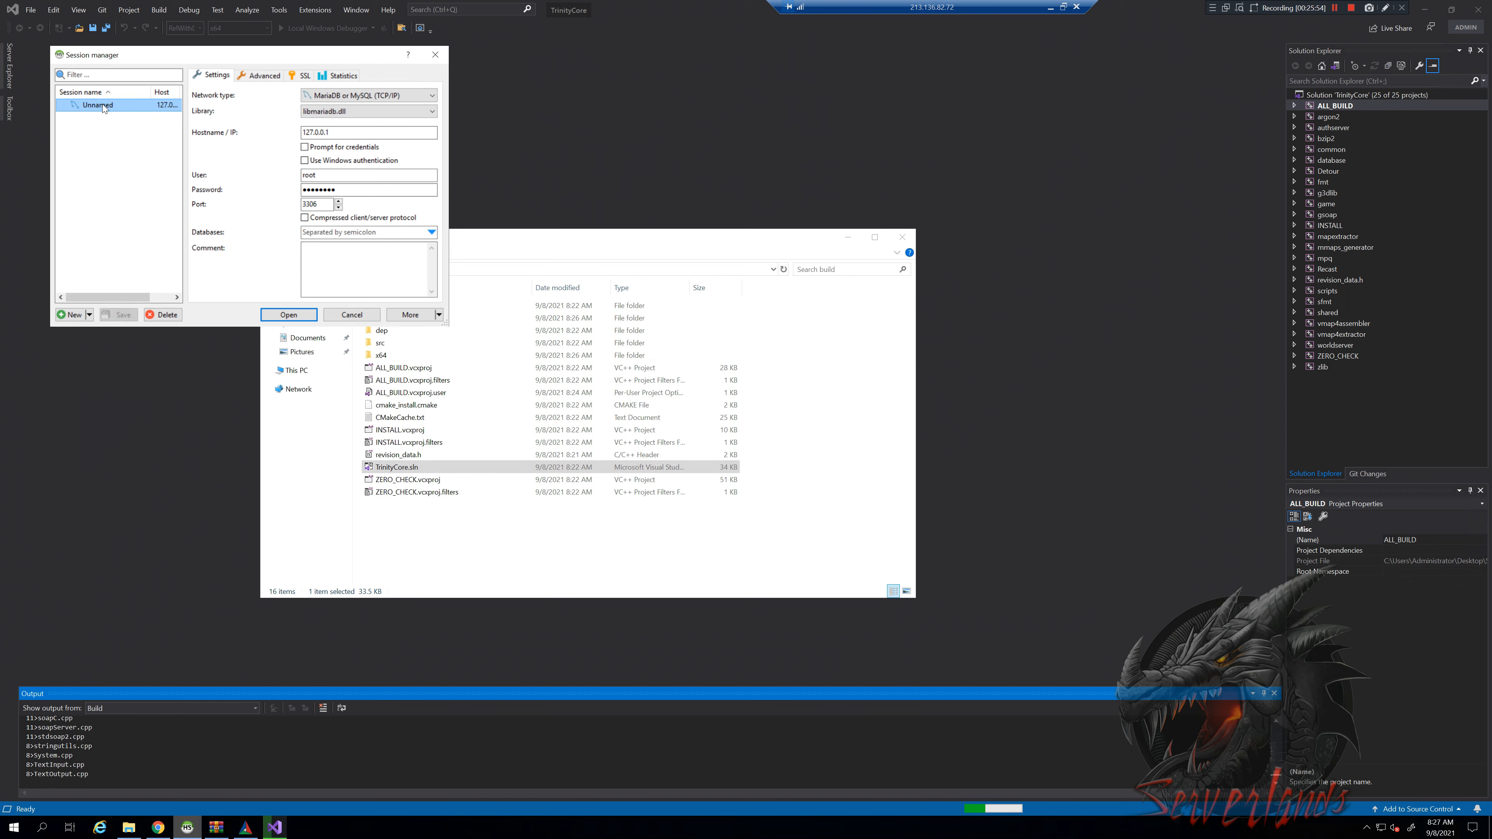
right_click(103, 104)
click(110, 113)
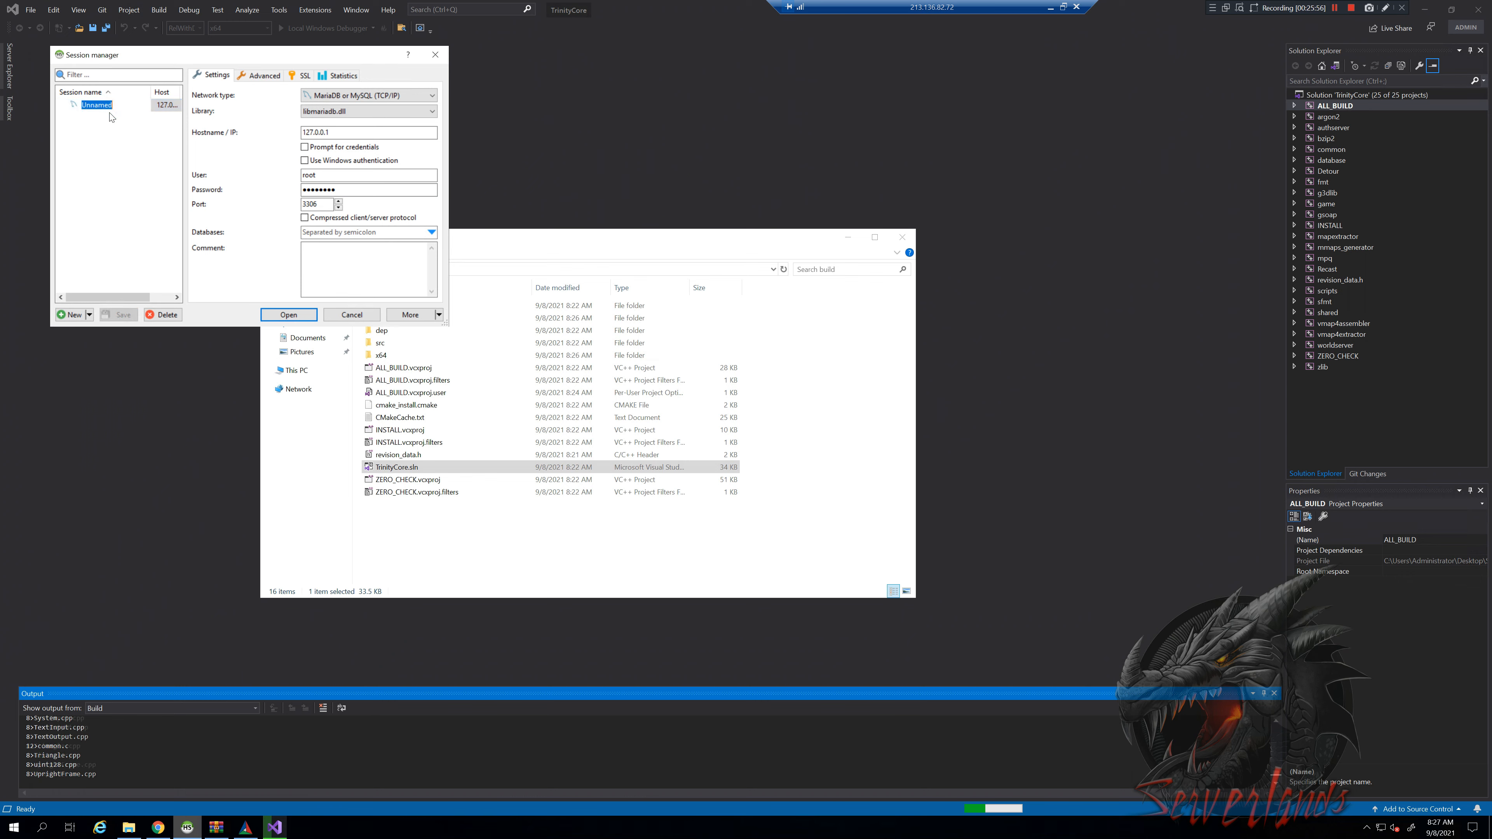
text(local serverlands)
key(Return)
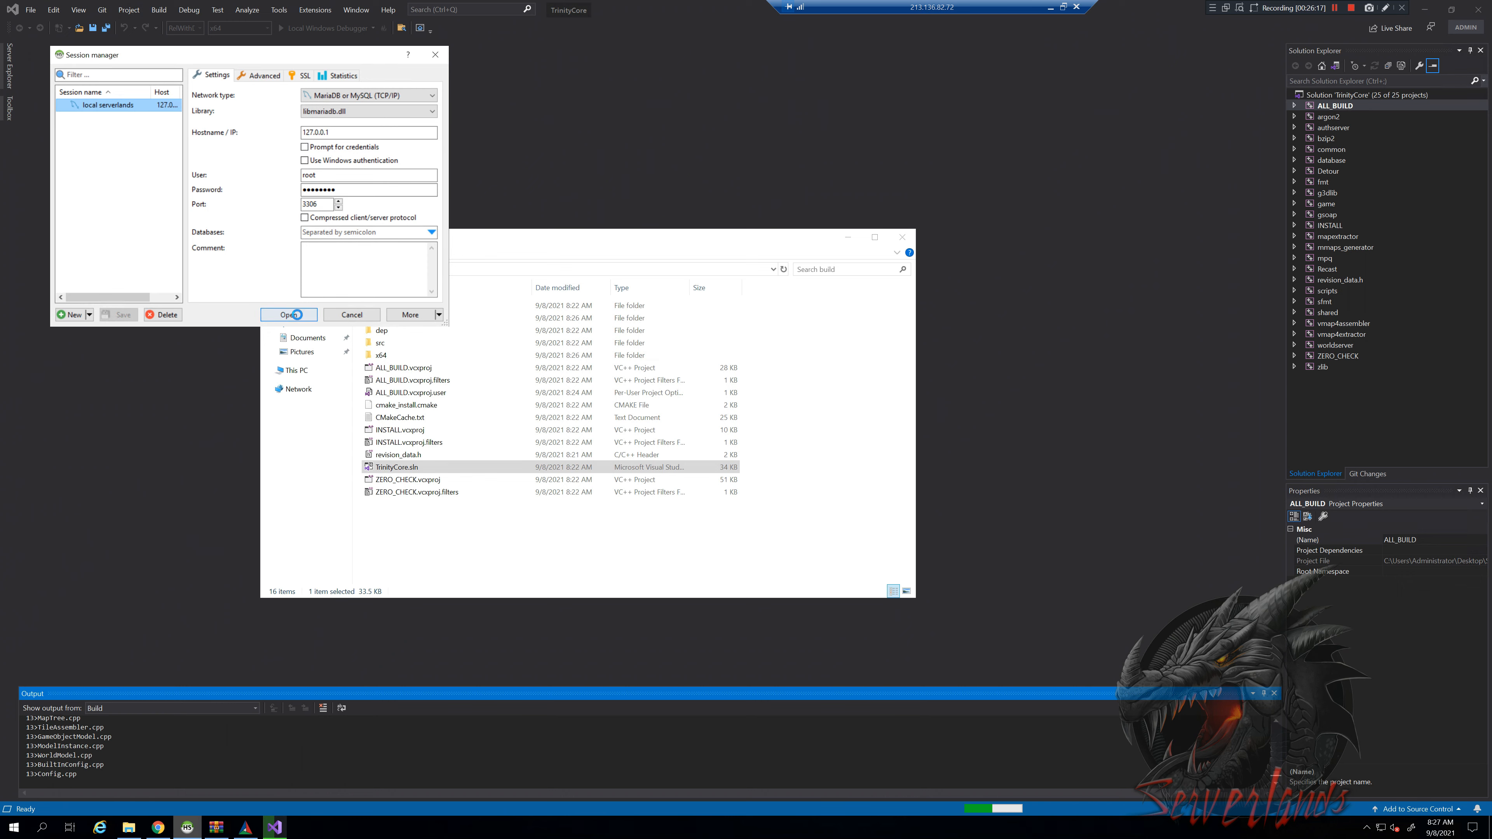
click(297, 317)
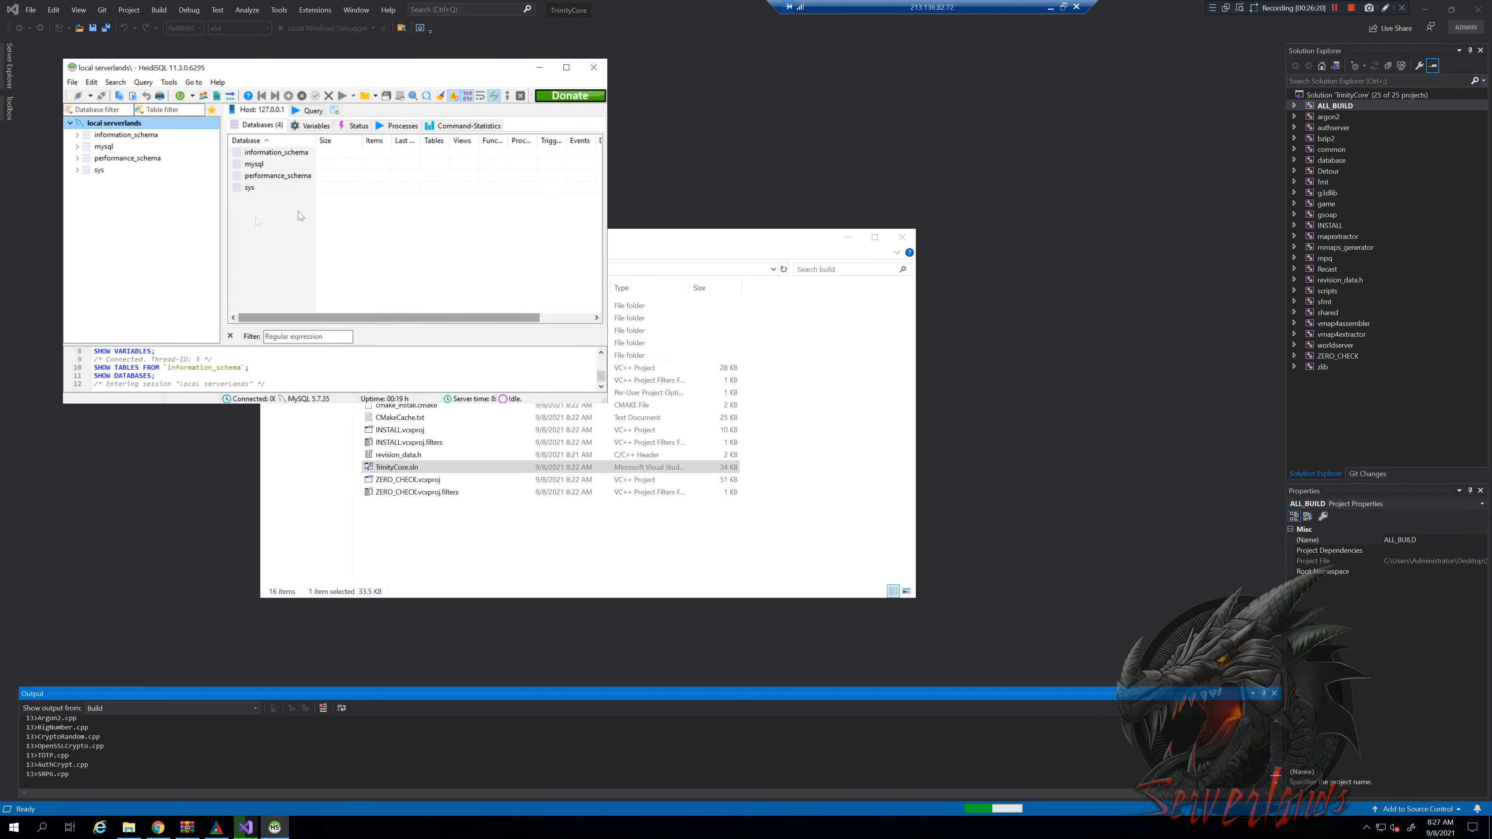
Open Task Manager from the taskbar in its full details view
click(317, 803)
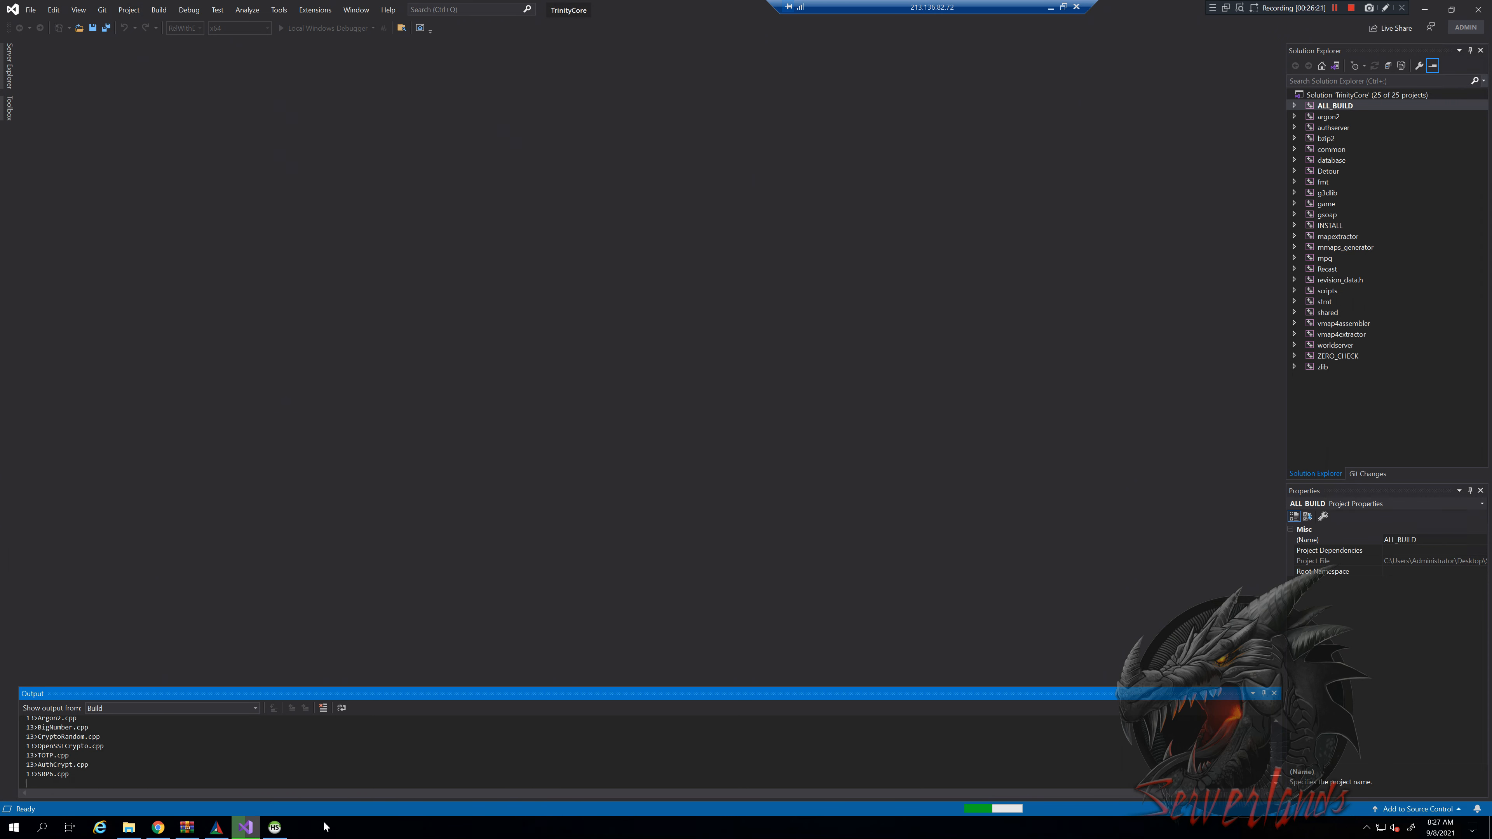
right_click(322, 829)
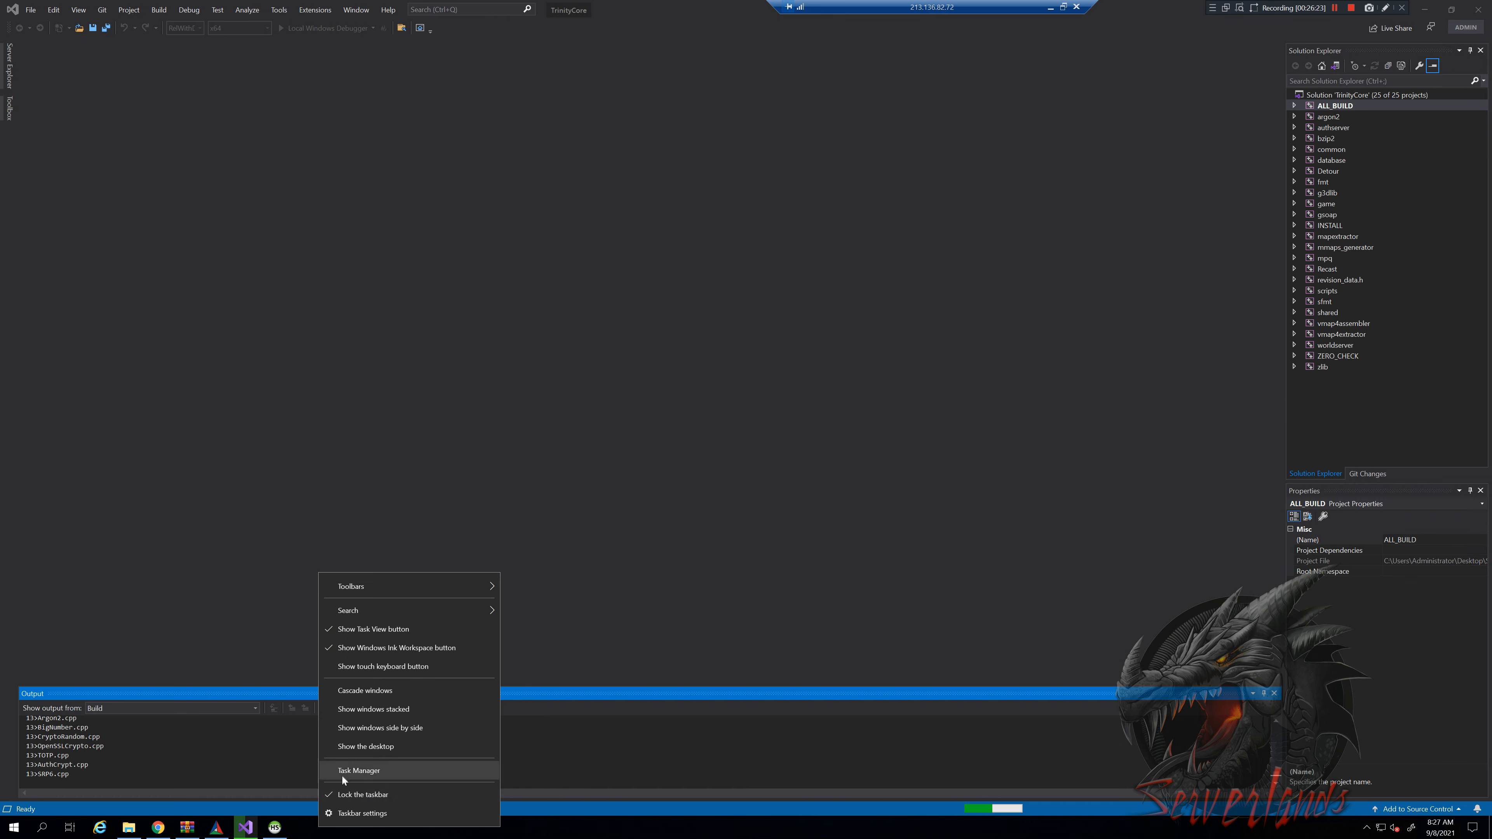
click(338, 773)
click(272, 827)
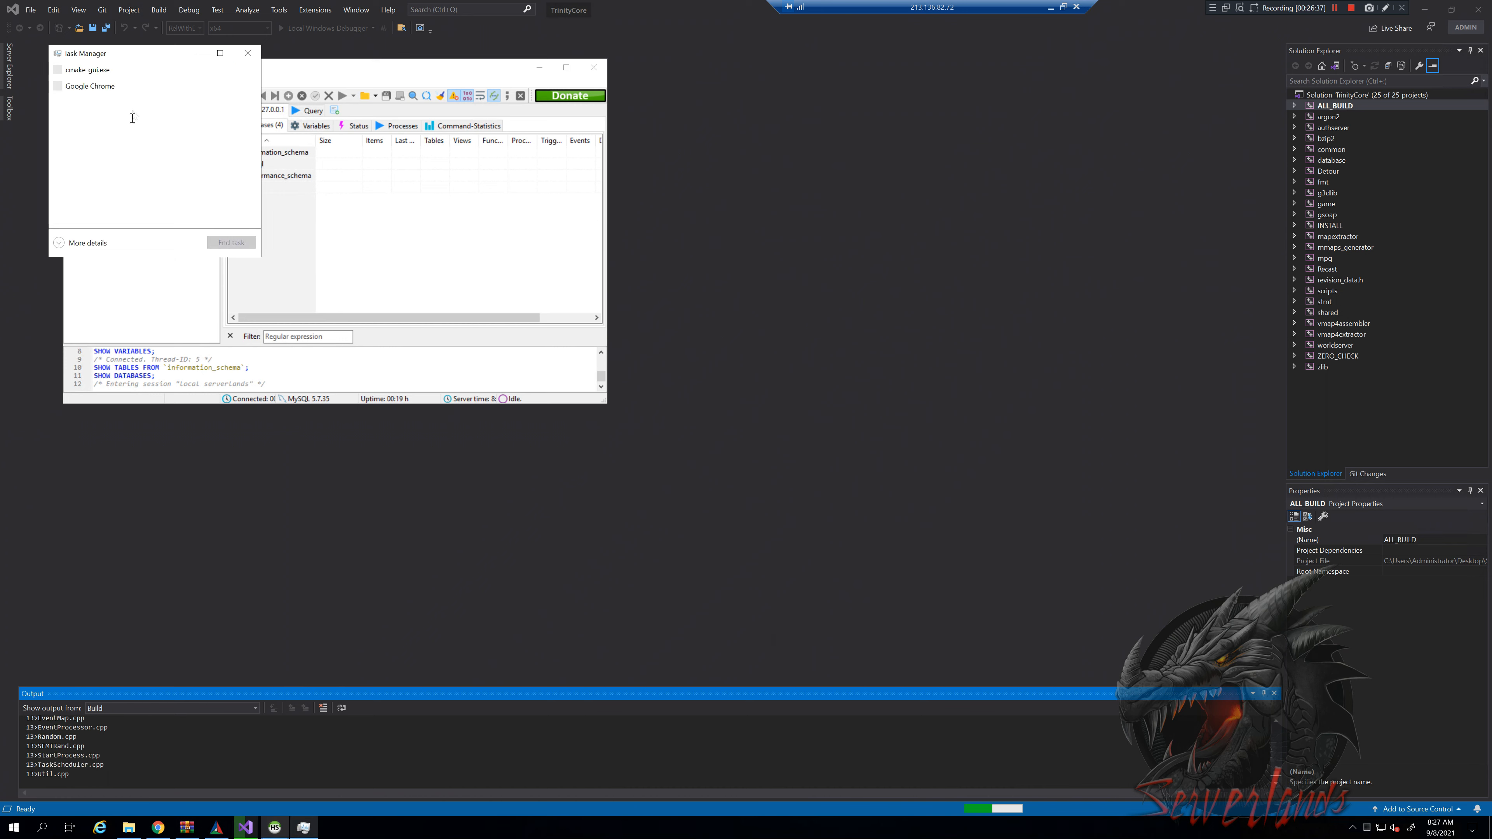
click(73, 244)
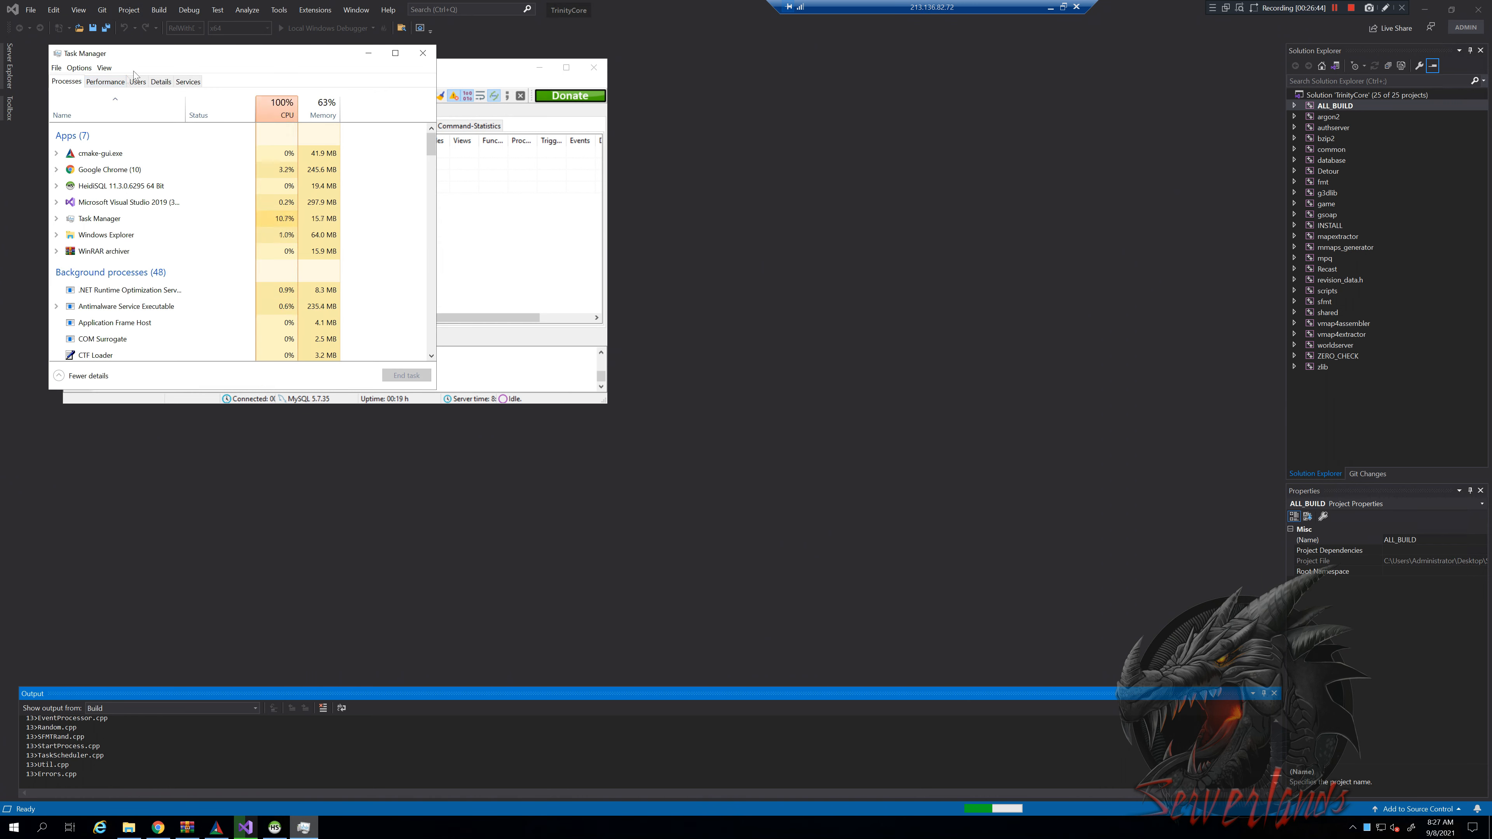
click(113, 85)
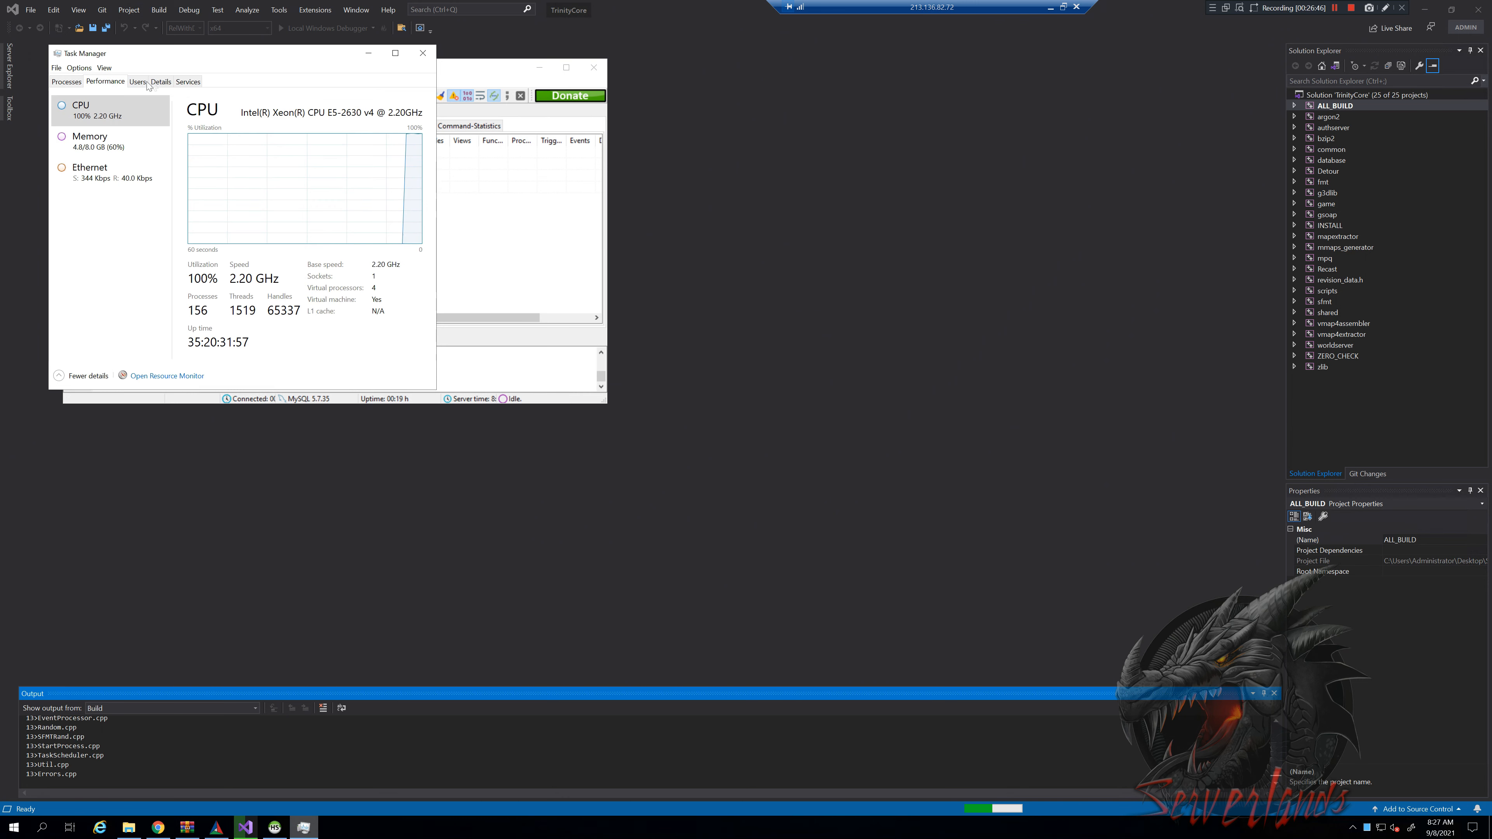
Stop the MySQL57 service from the Services list and close HeidiSQL
click(188, 82)
click(102, 156)
key(m)
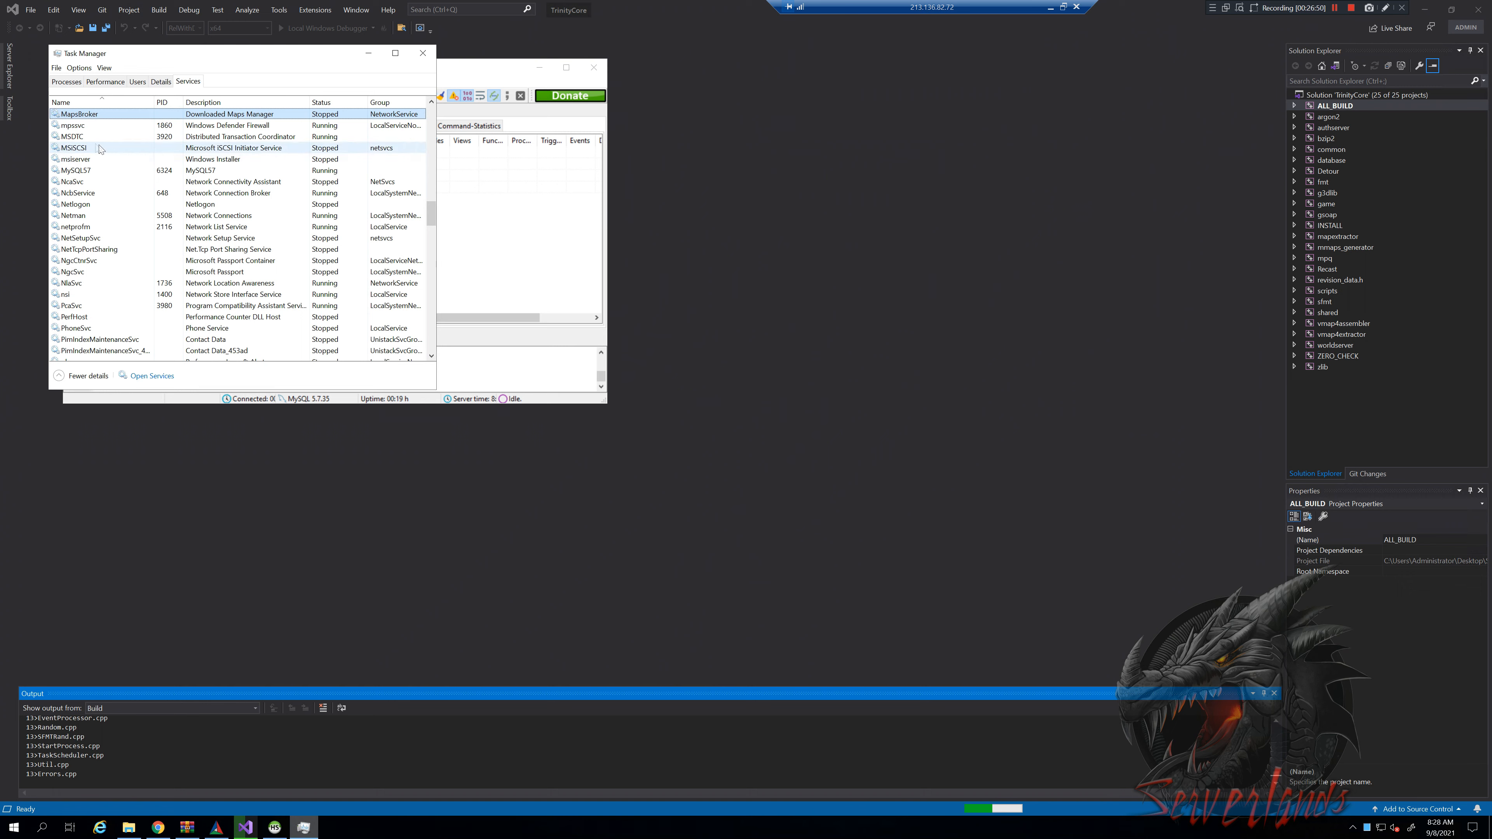
click(94, 175)
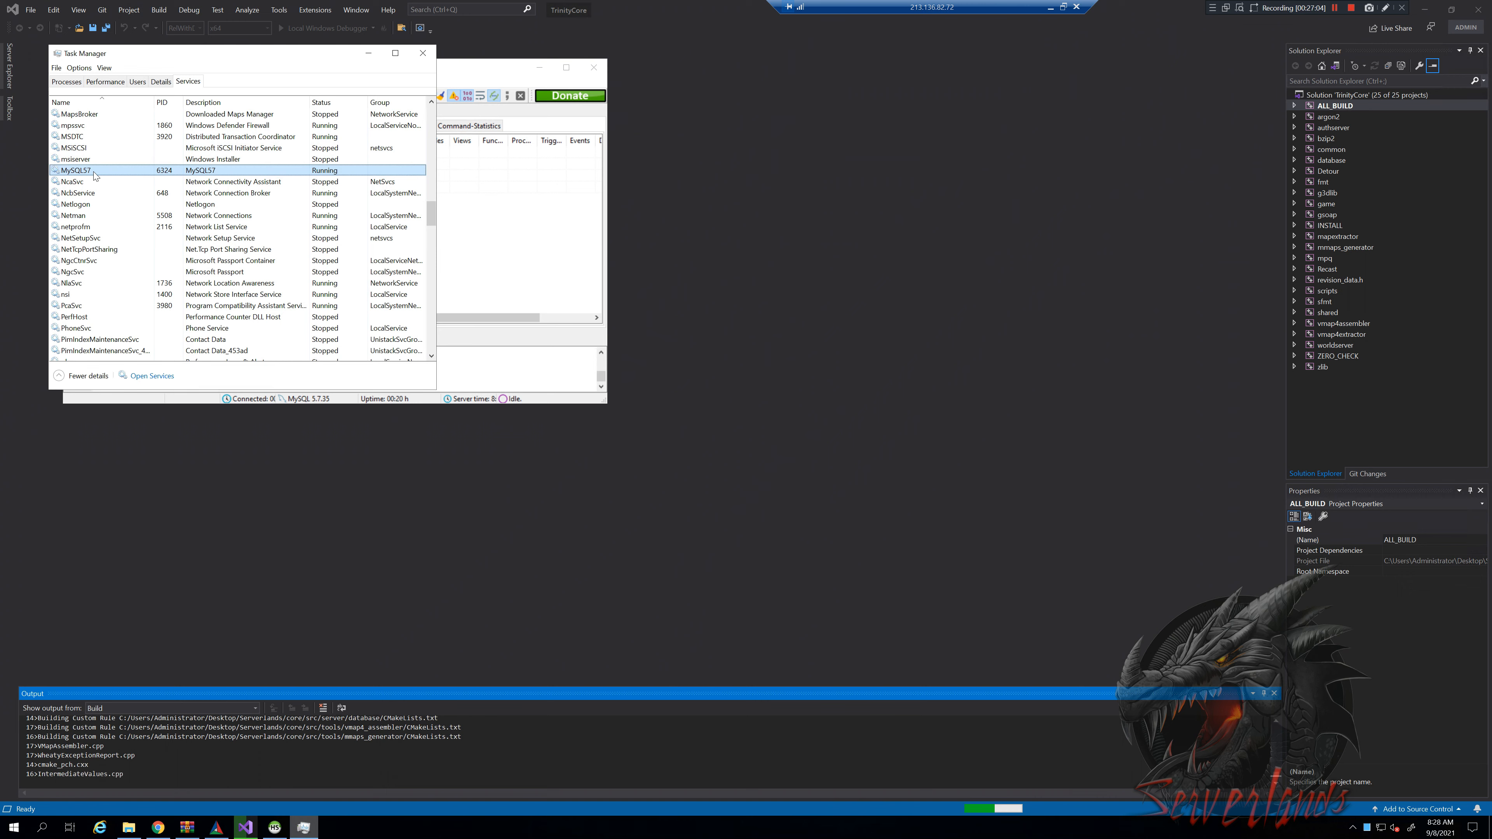
right_click(93, 171)
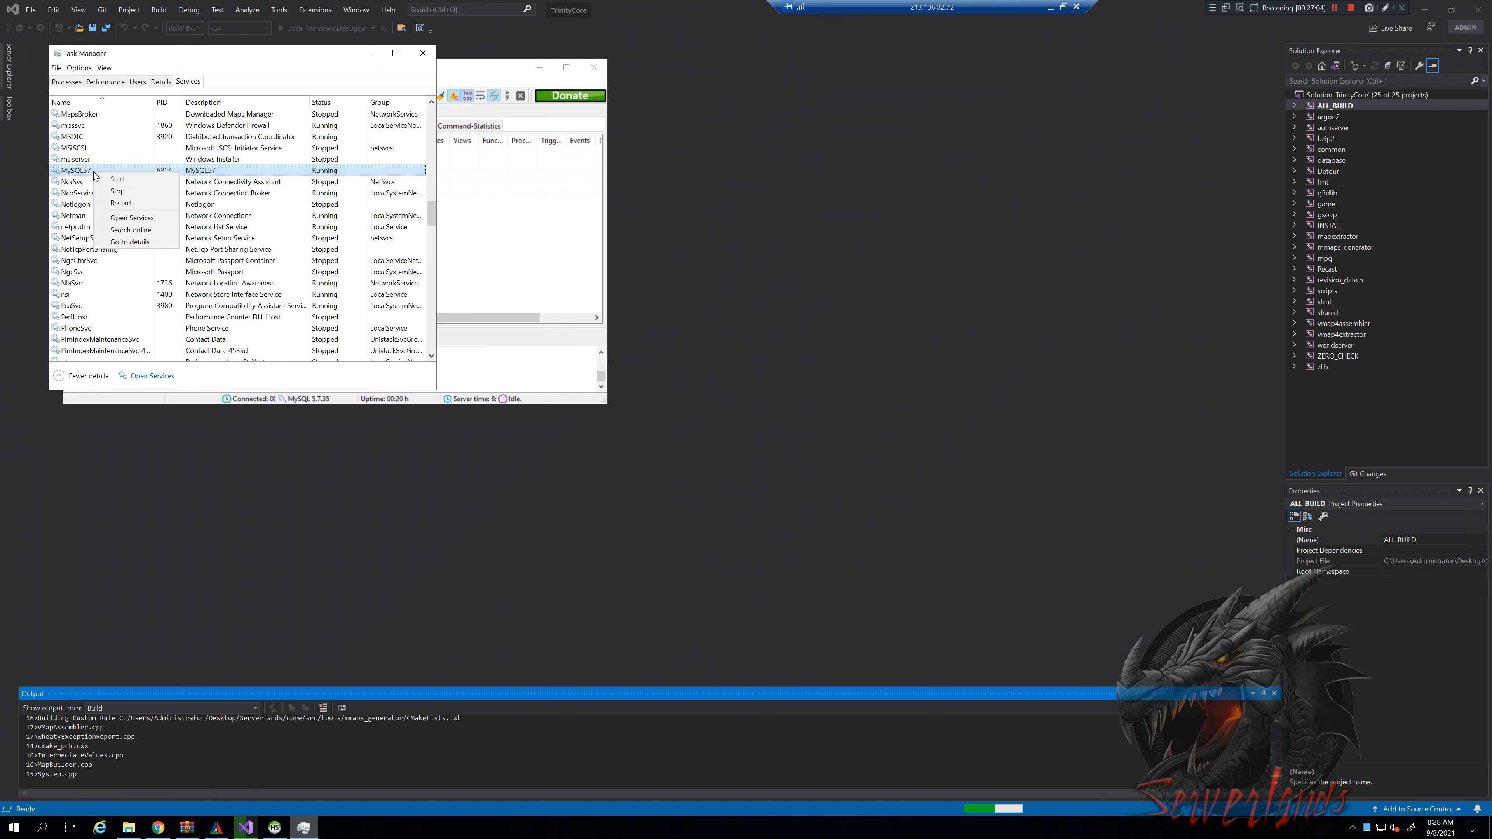
click(121, 193)
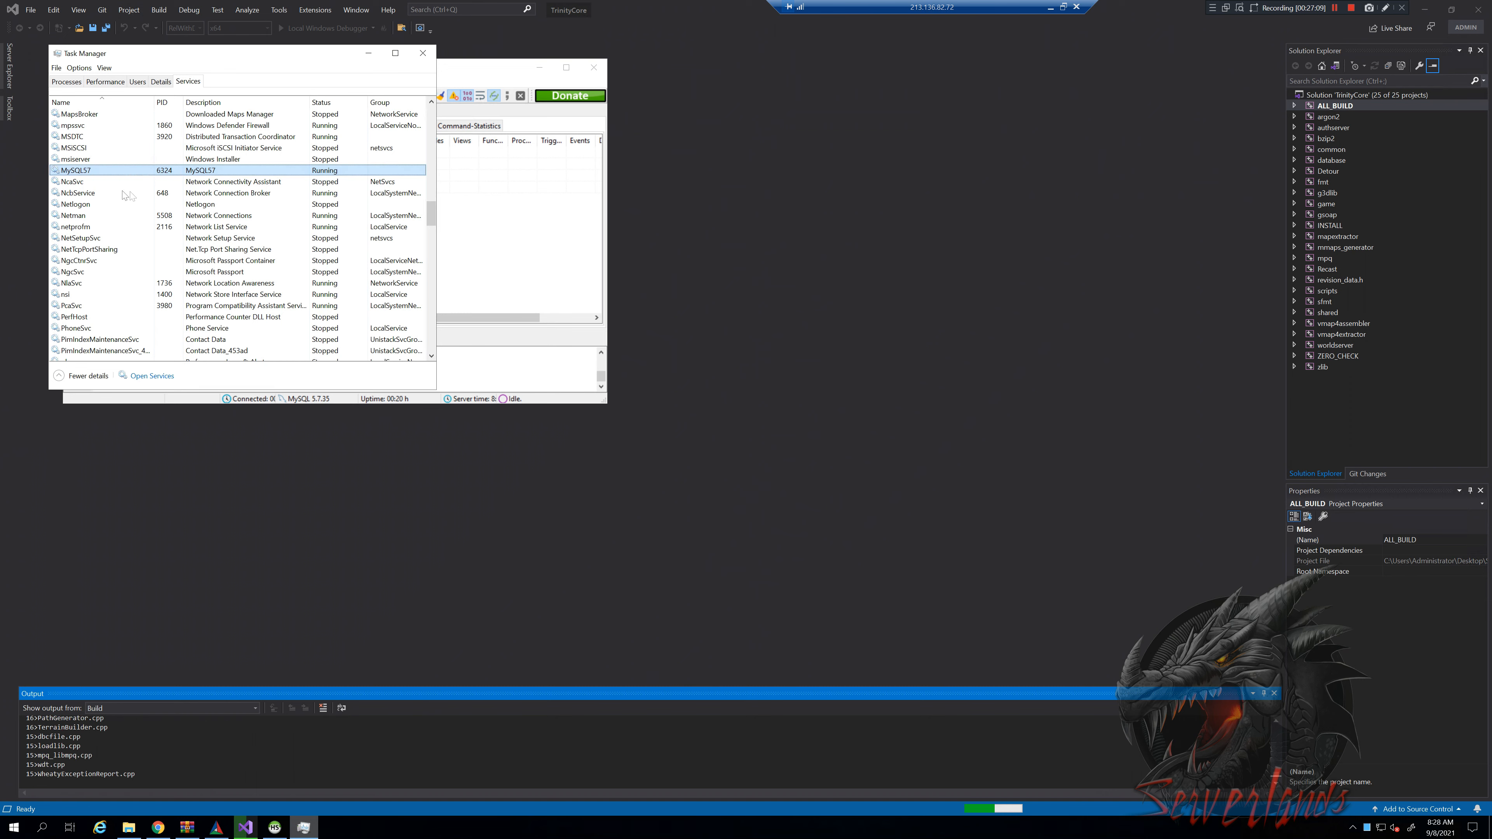
click(282, 825)
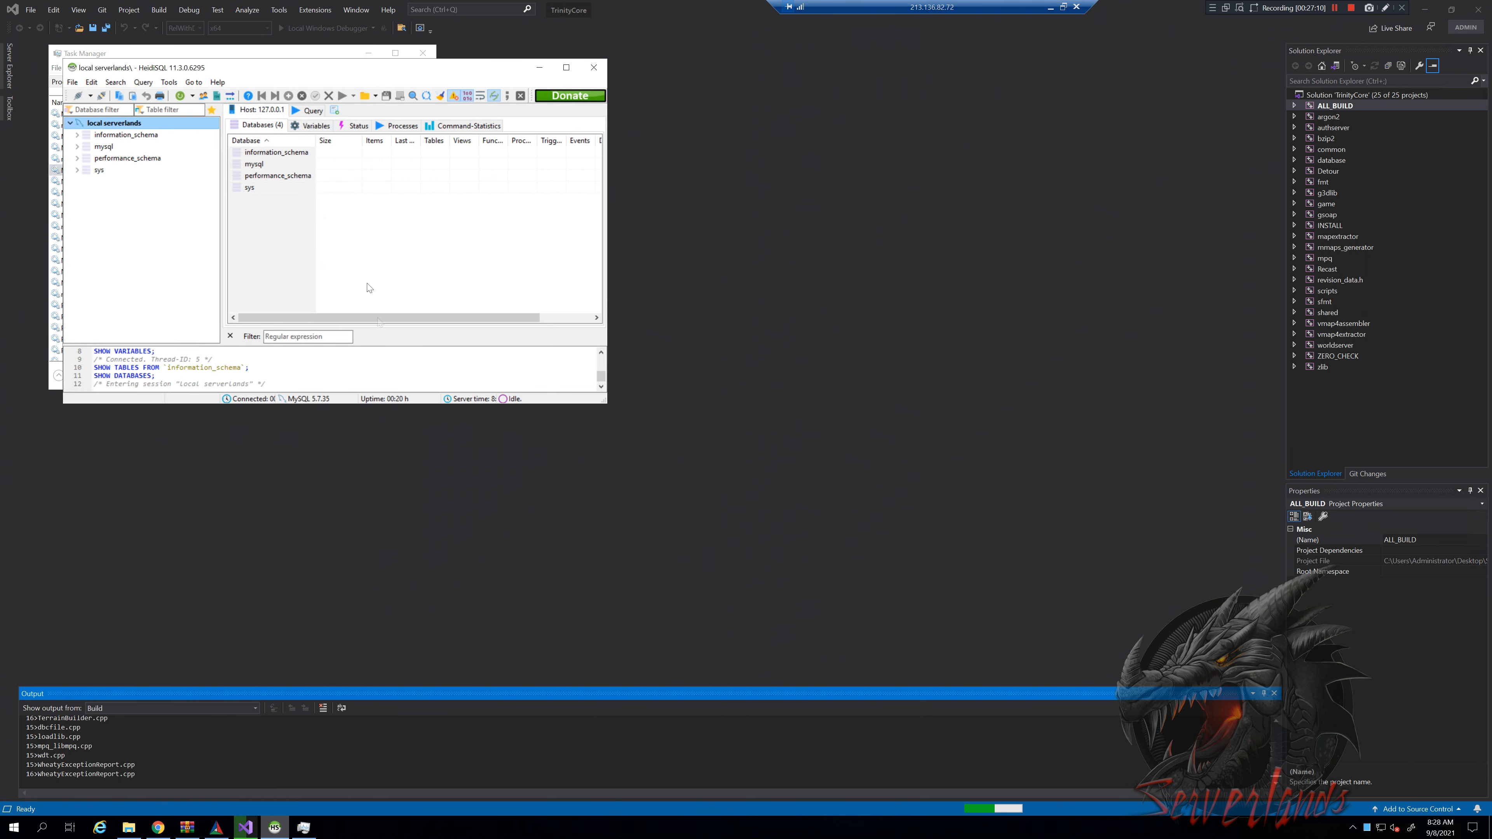
click(598, 68)
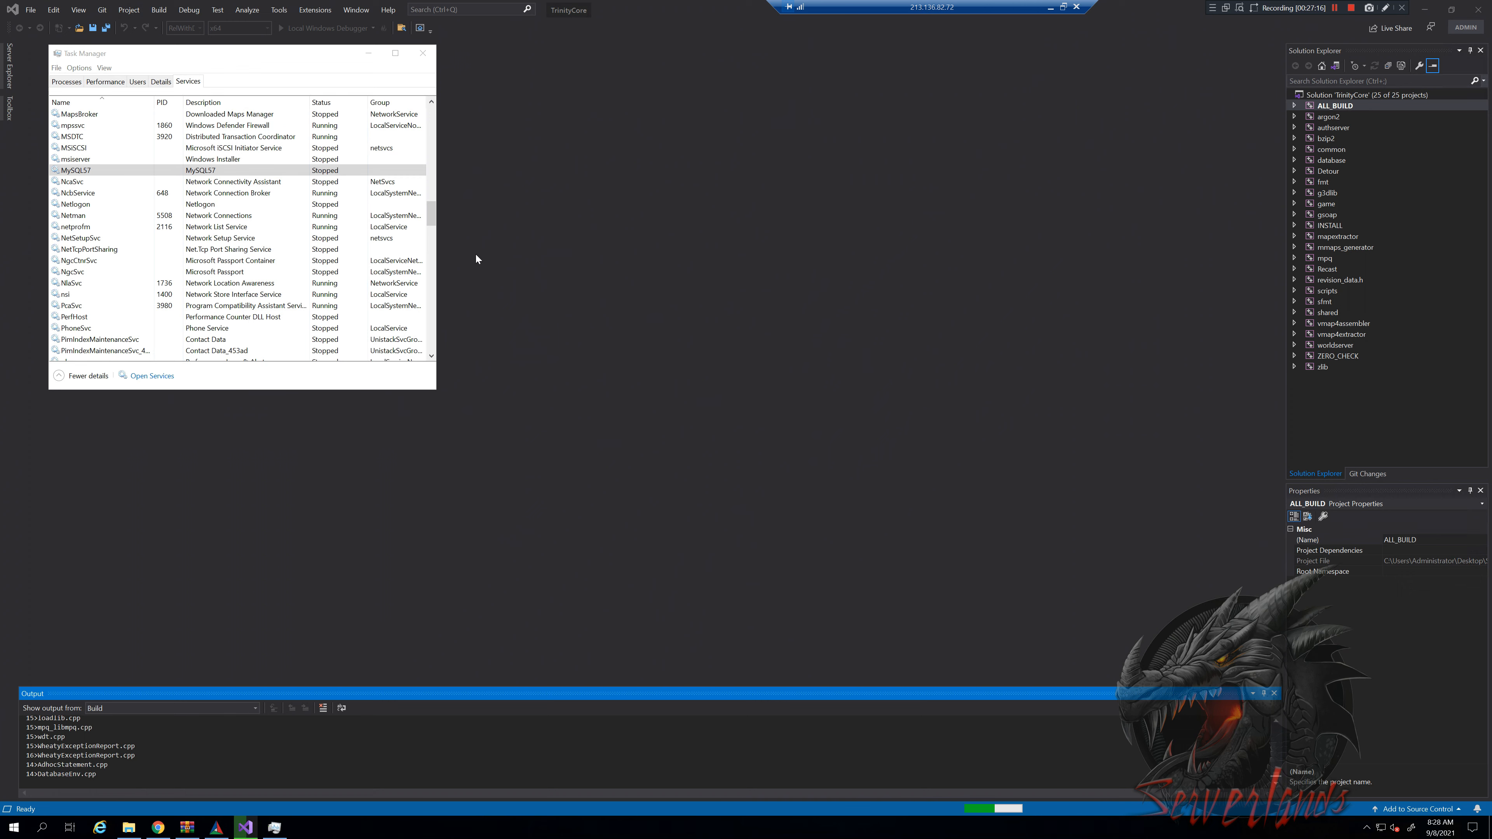
Relaunch HeidiSQL via 'heidi' search, try local serverlands, and dismiss error 10061
key(super)
text(heid)
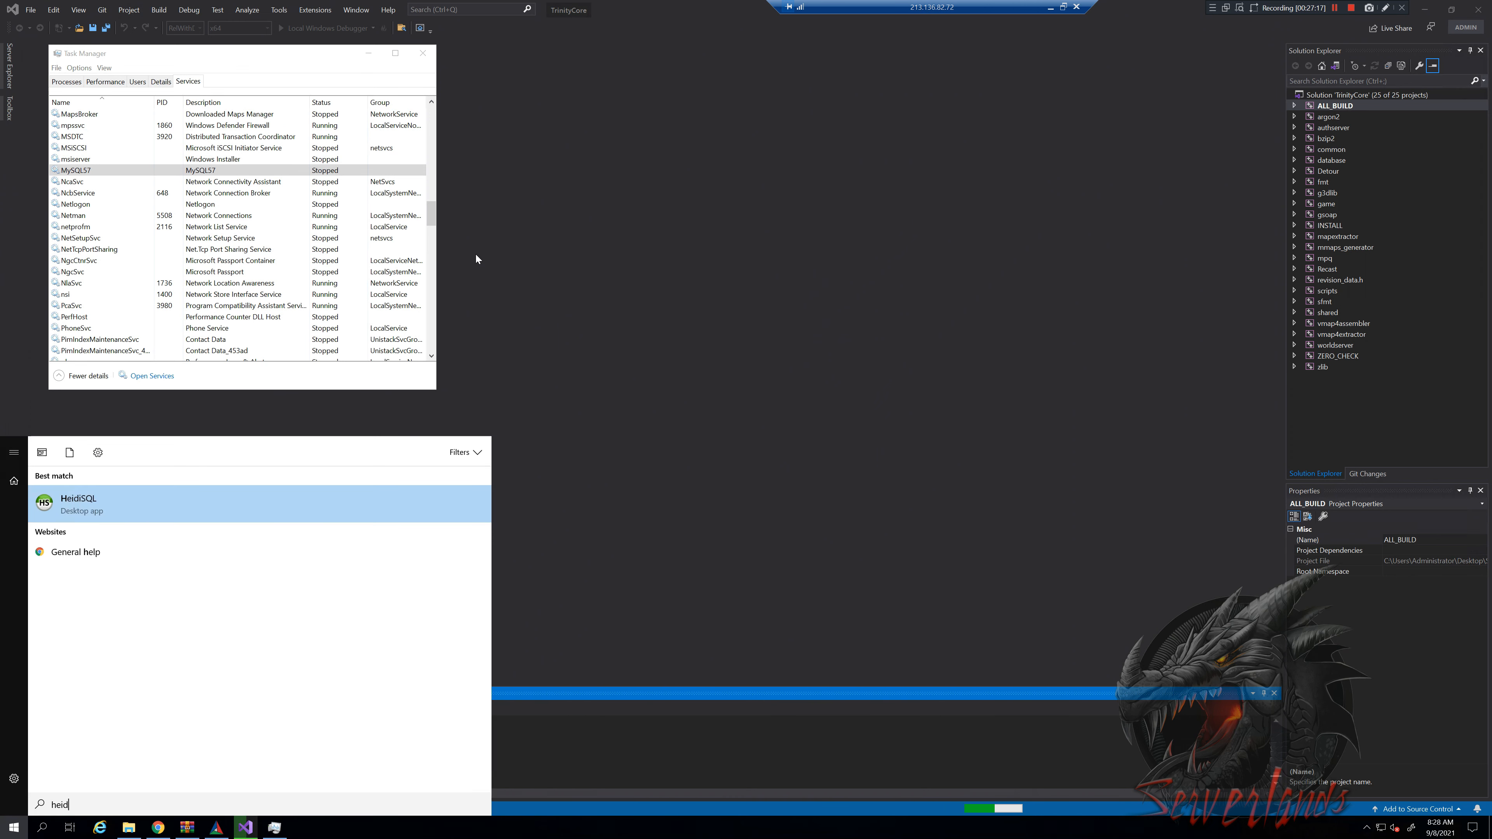
text(i)
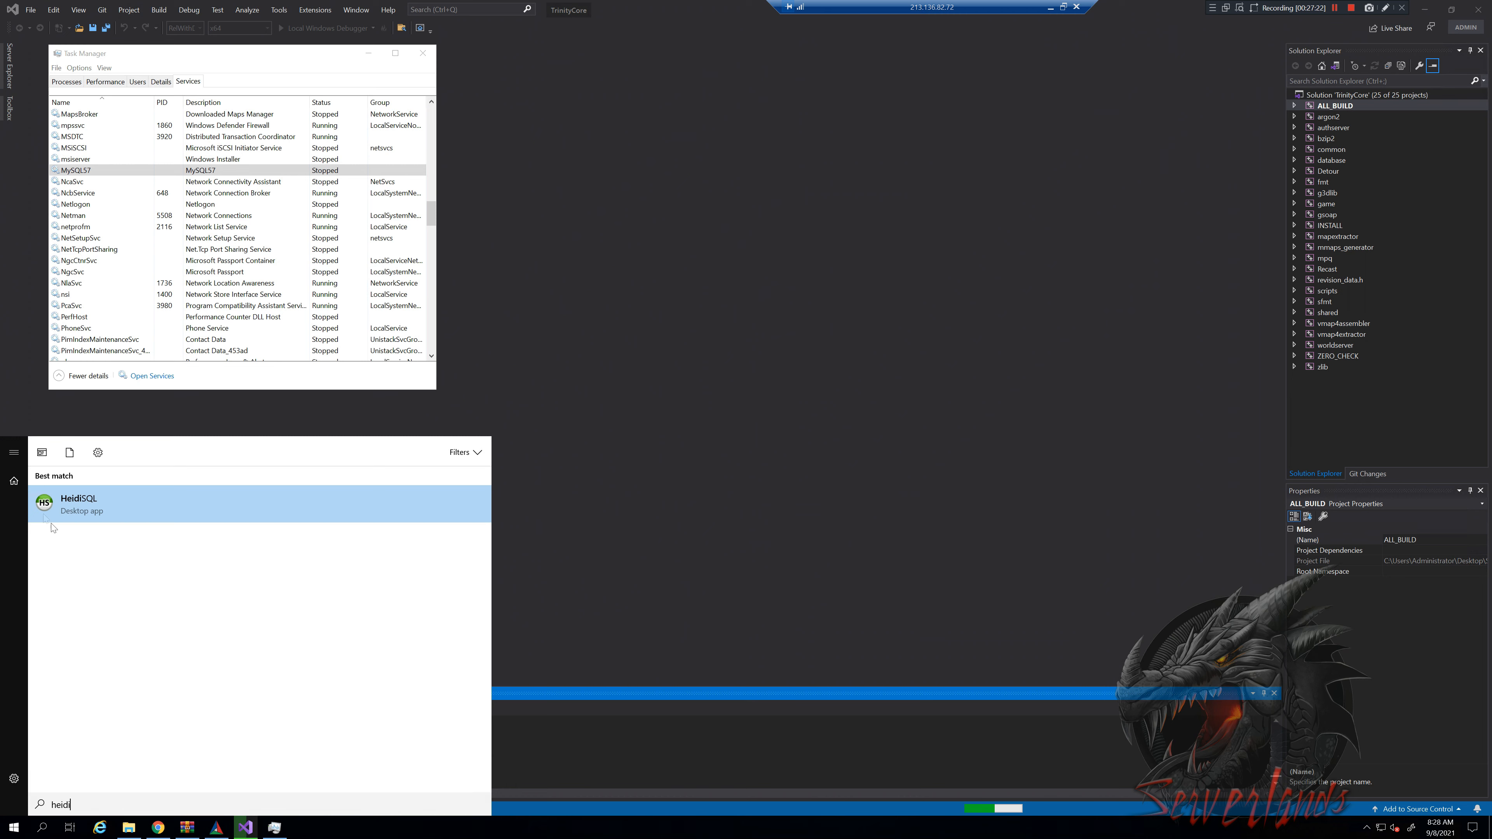
click(95, 500)
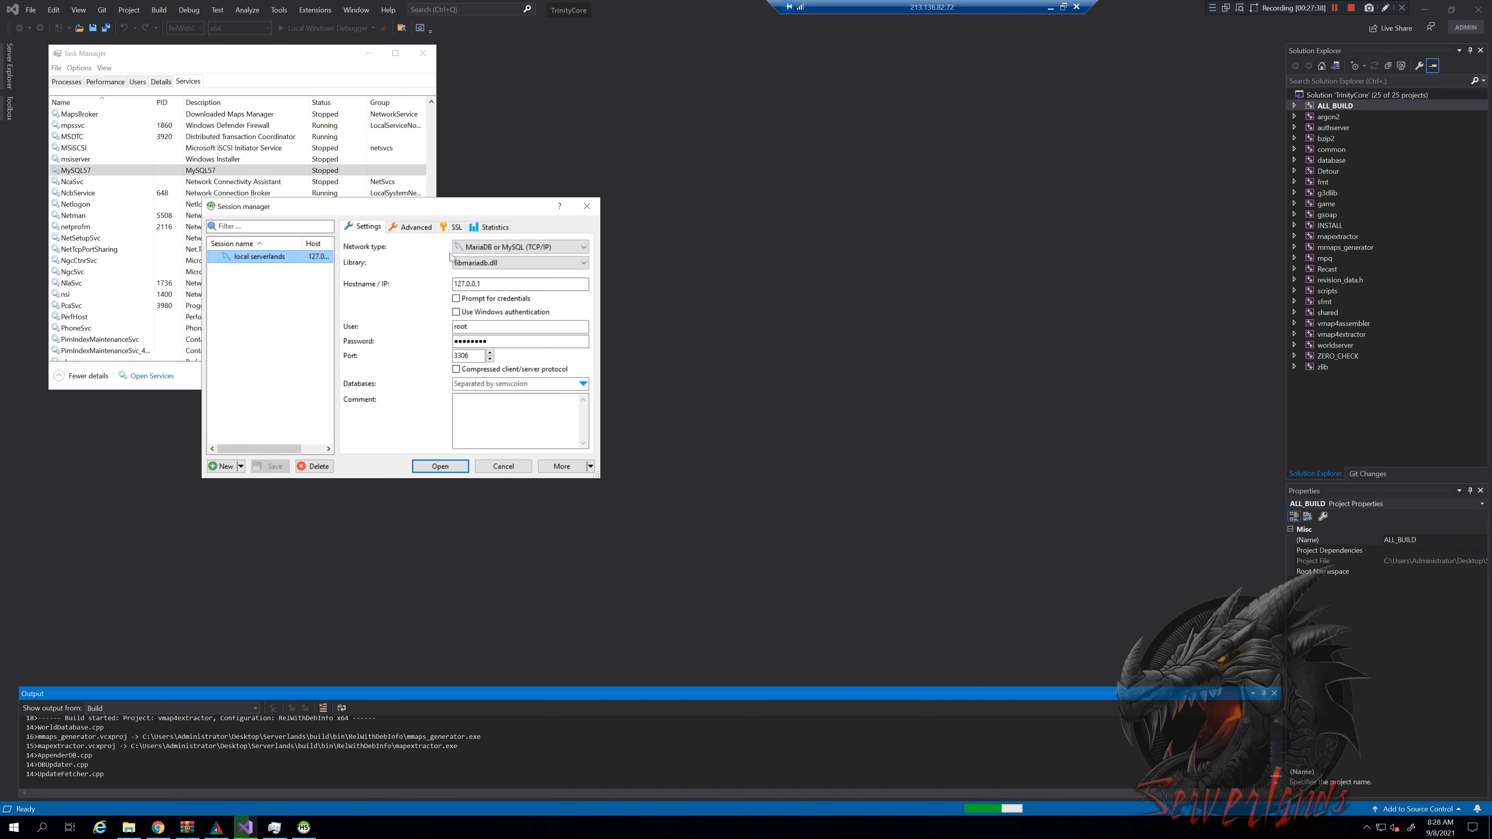
click(435, 466)
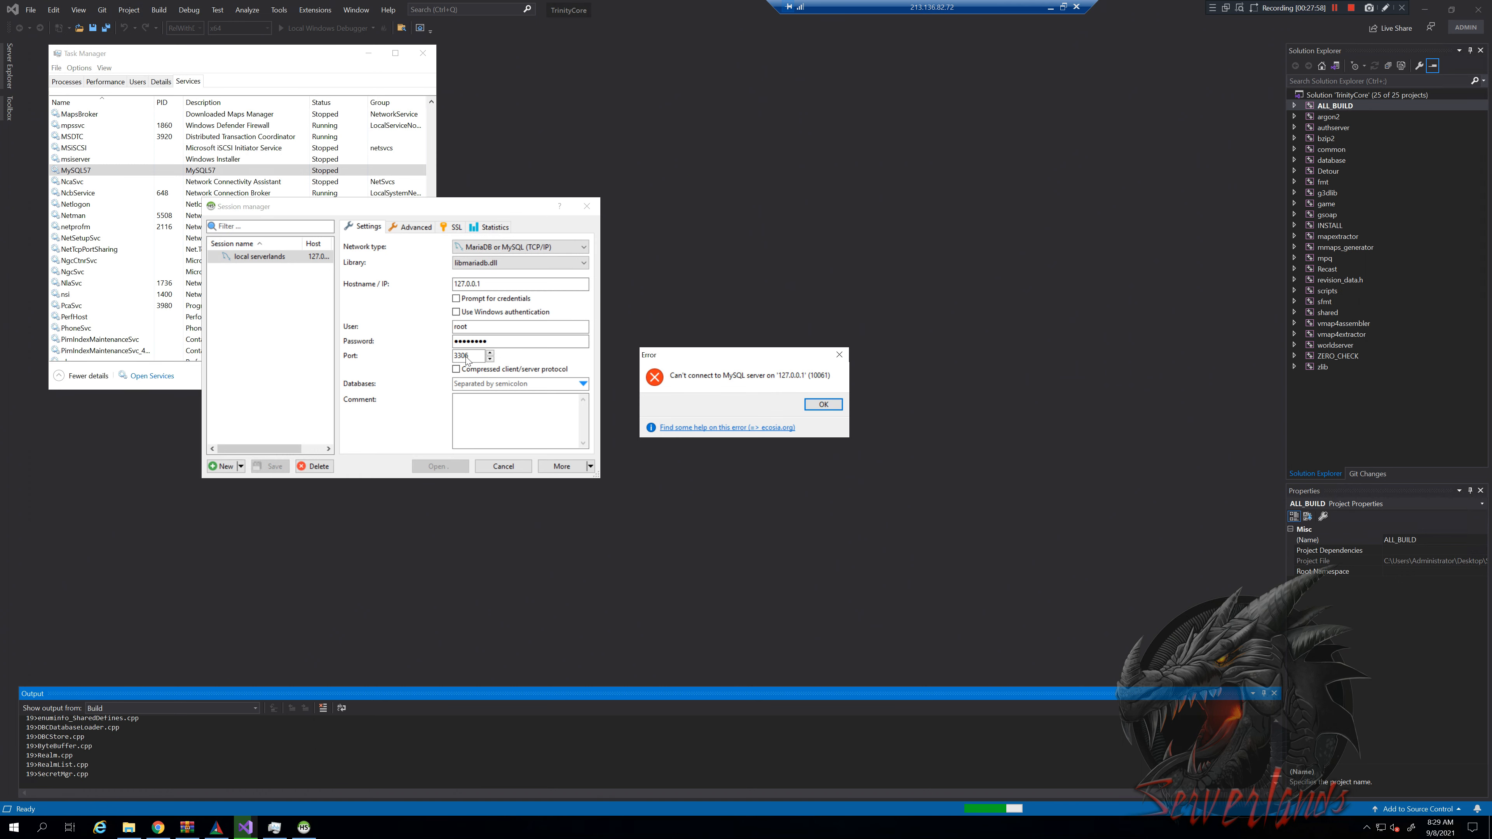
click(823, 405)
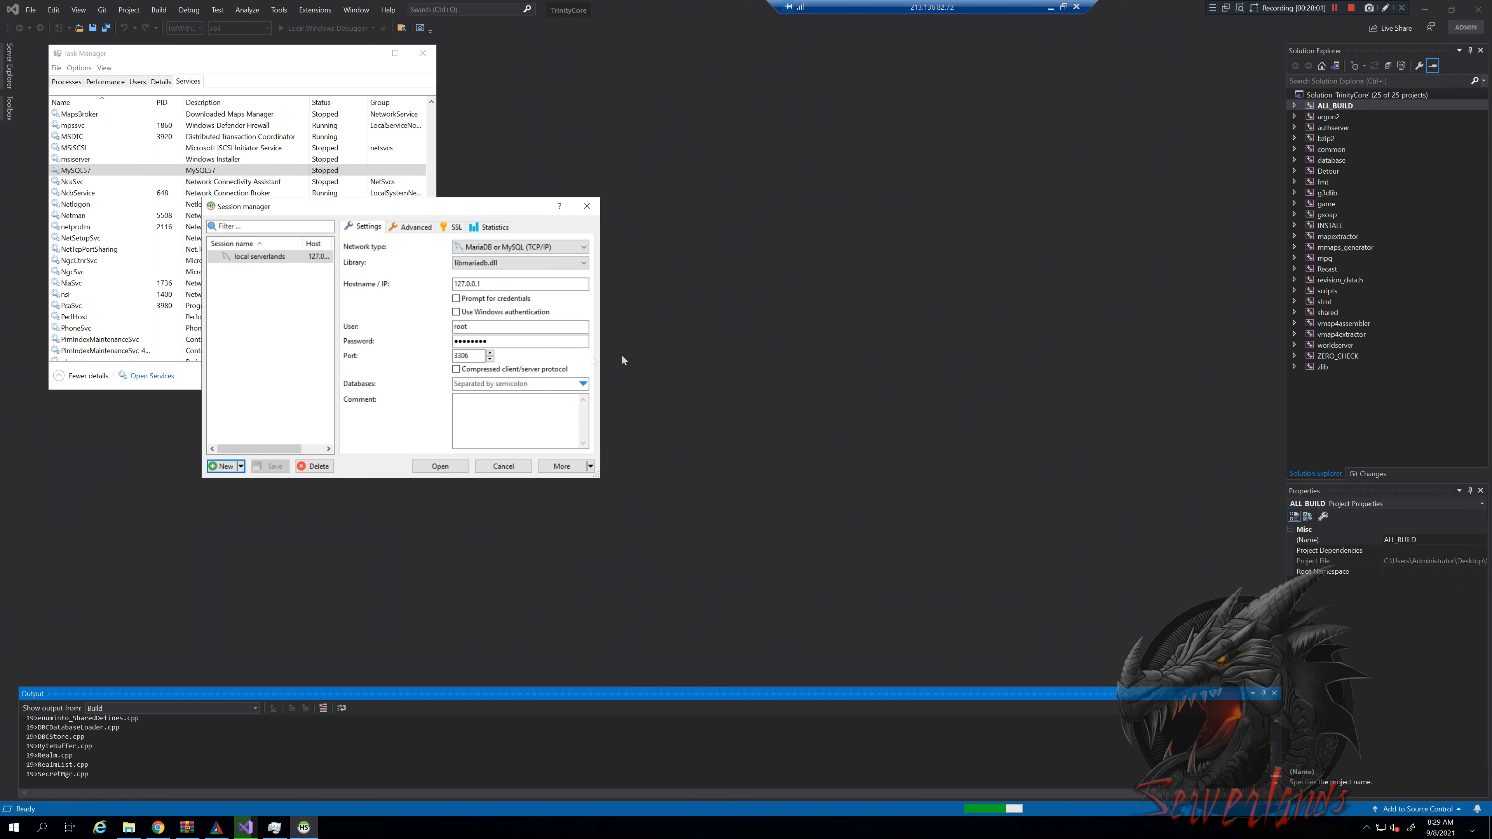
Start the MySQL57 service from Task Manager's Services list
click(275, 829)
click(98, 172)
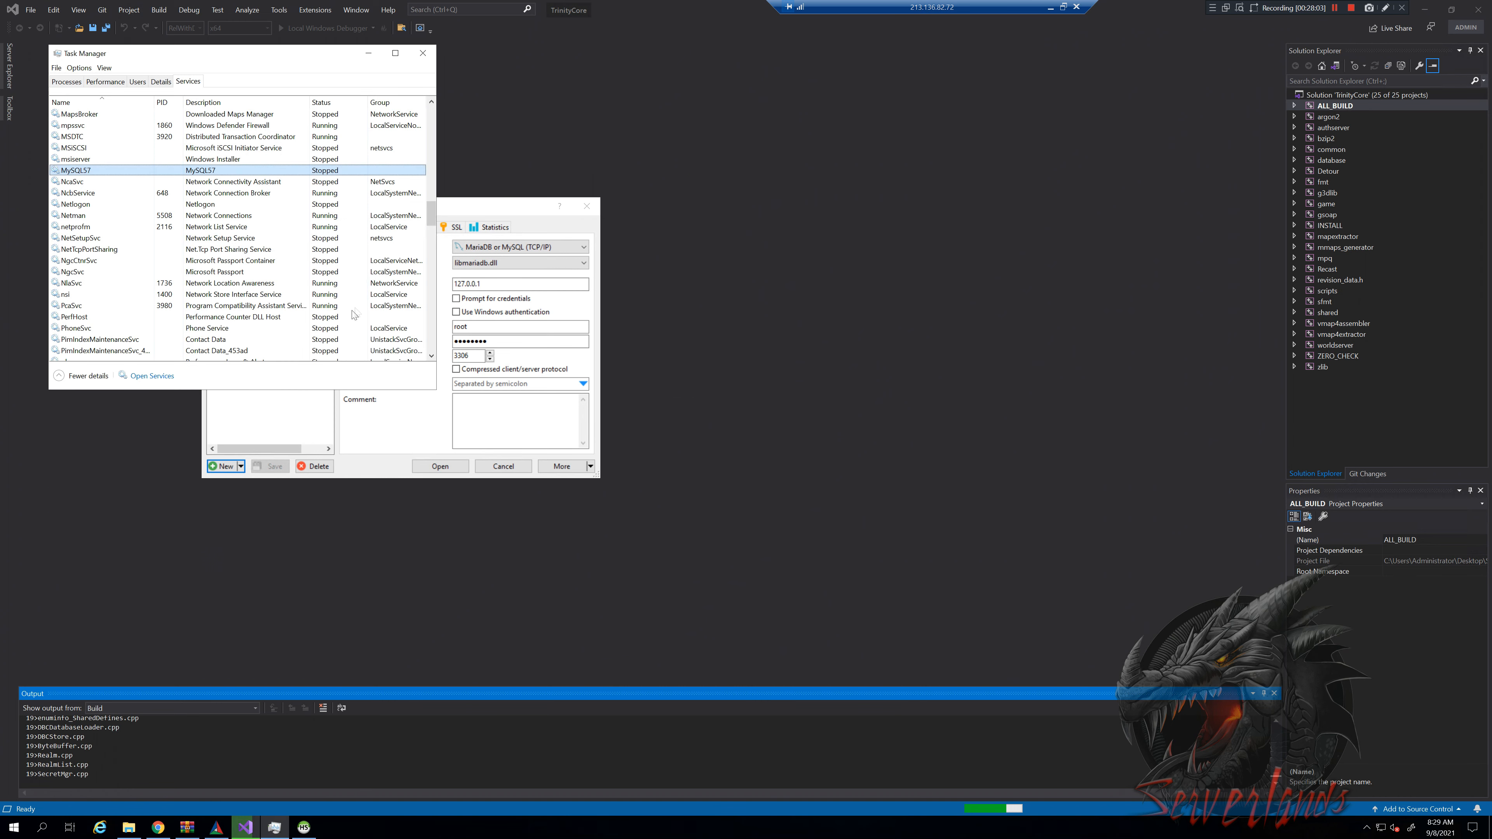
right_click(97, 171)
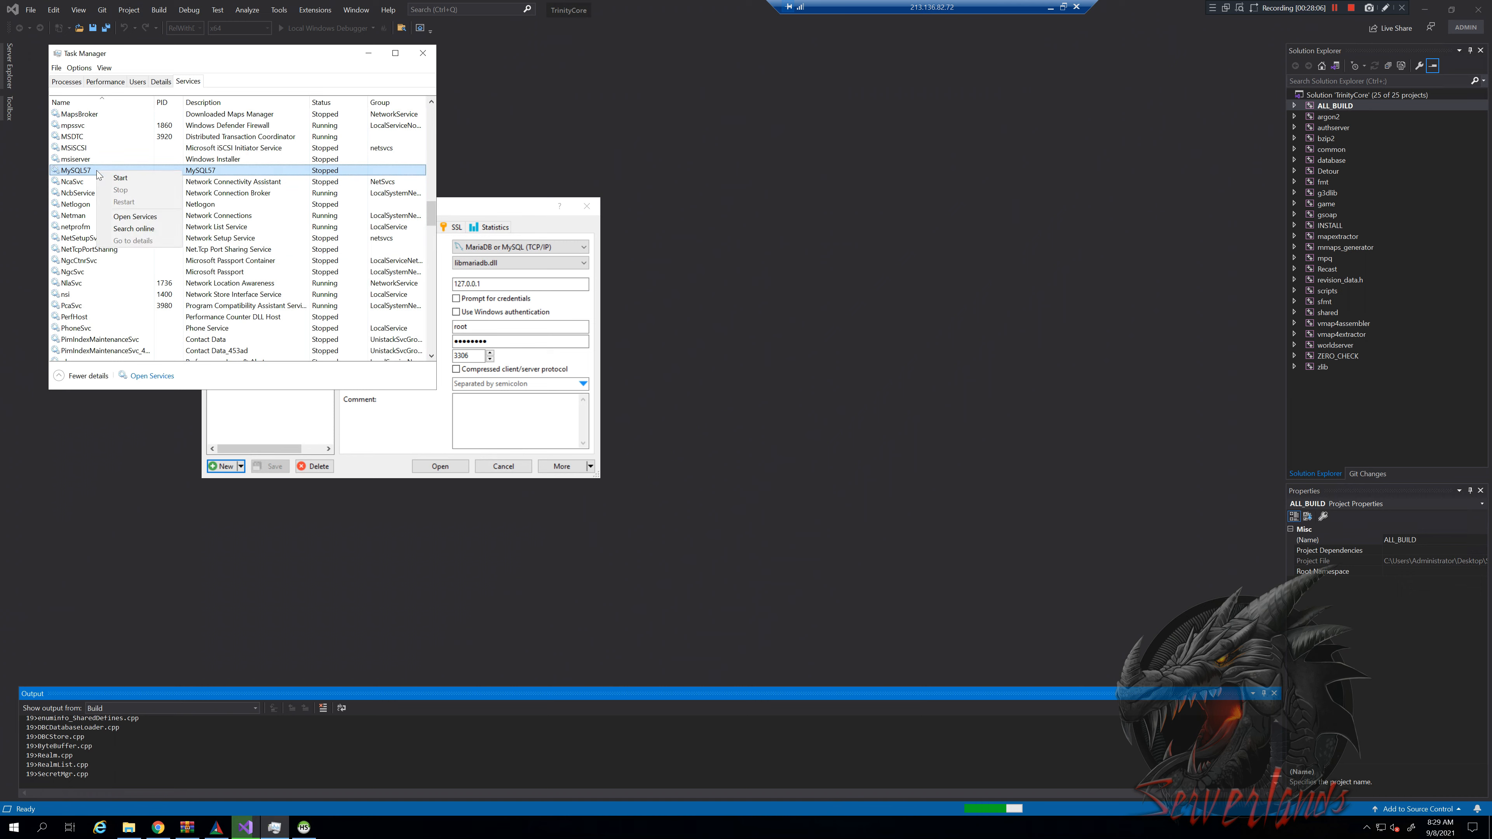
click(117, 179)
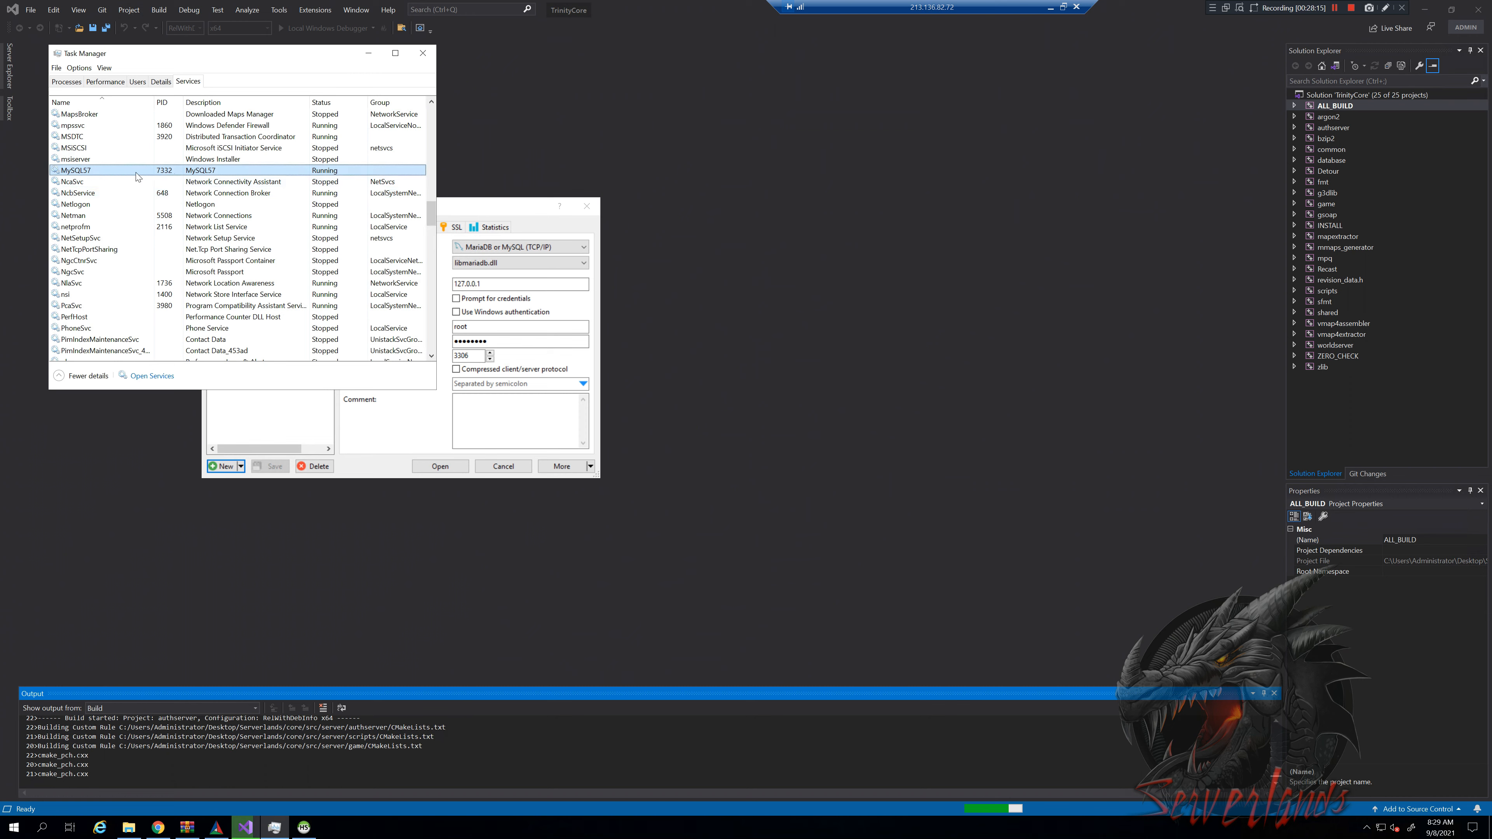
Bring HeidiSQL's Session manager window back in front of Task Manager
click(4, 835)
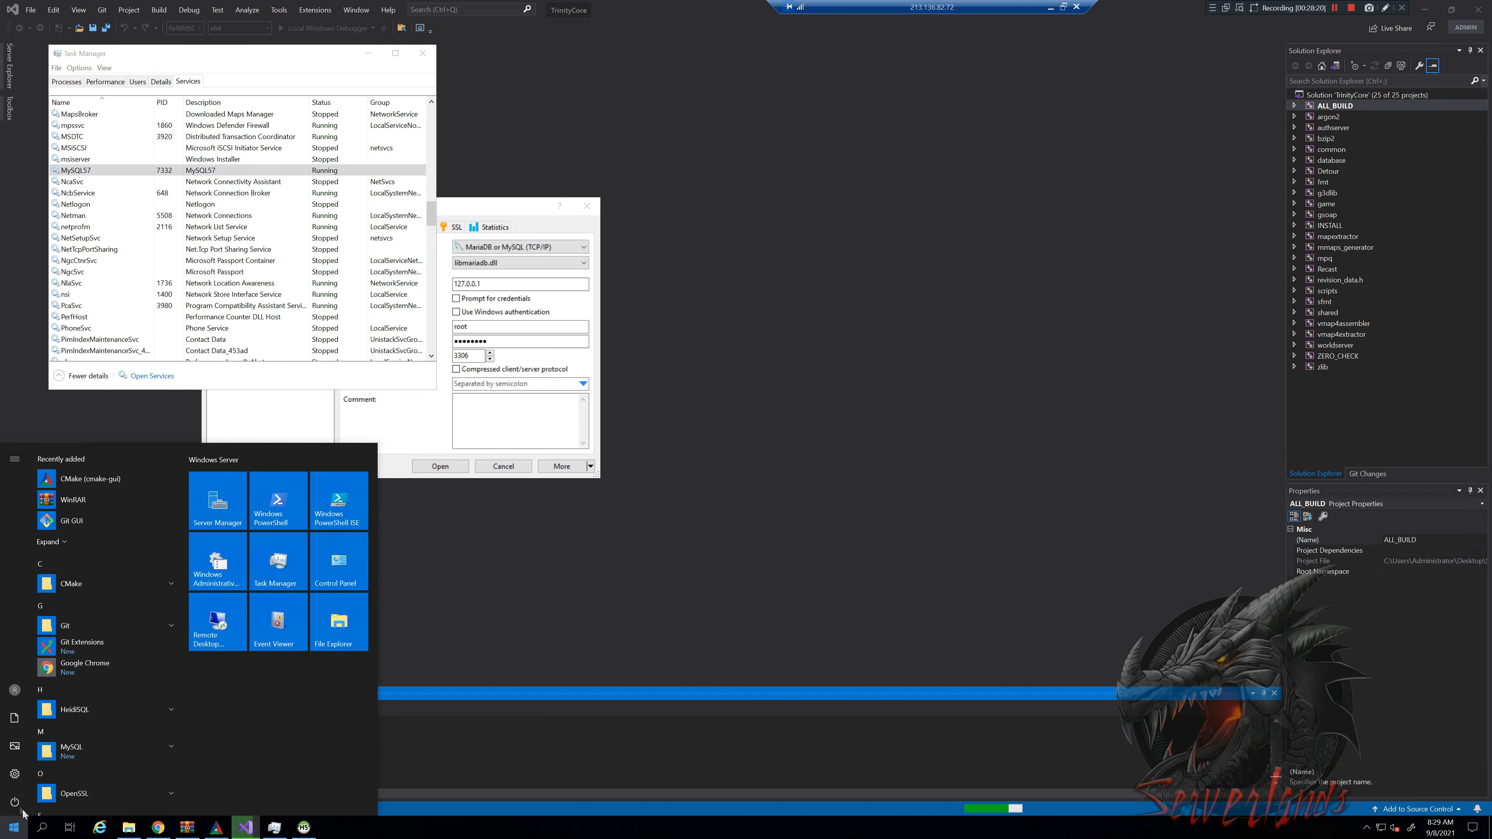
click(234, 379)
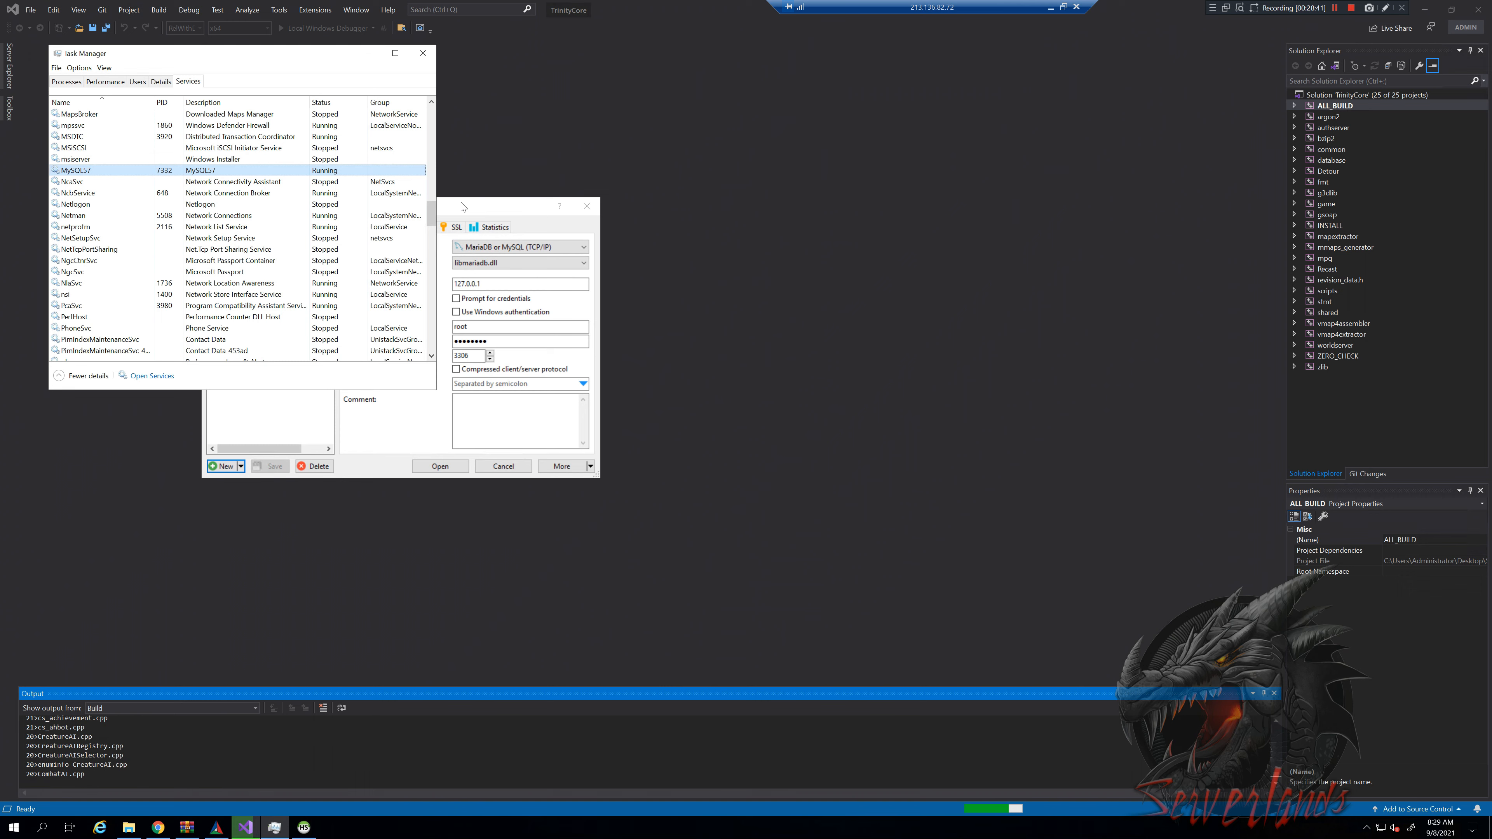
click(454, 209)
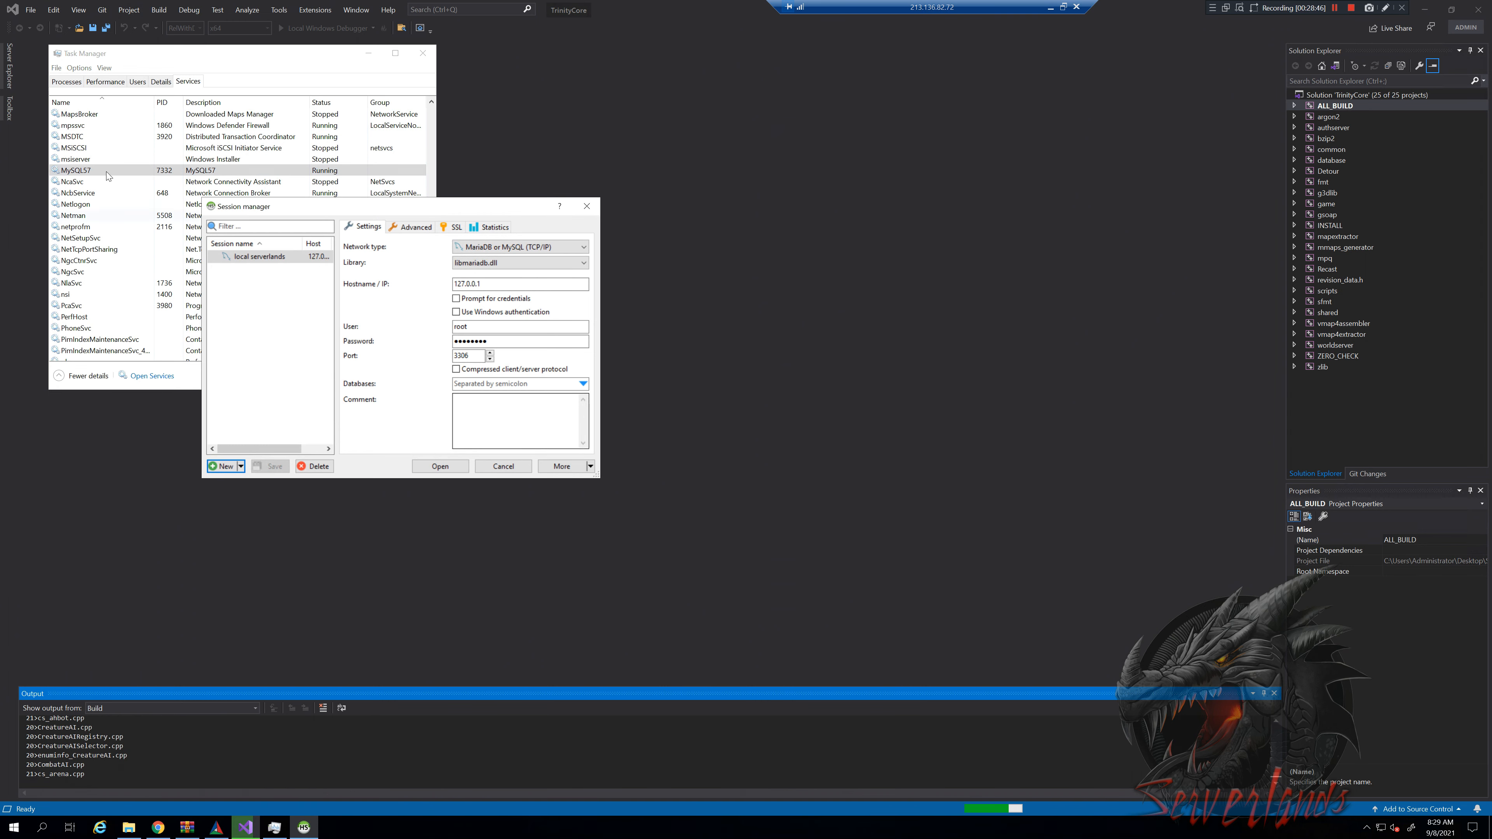
Connect through the local serverlands session to MySQL 5.7.35
click(453, 465)
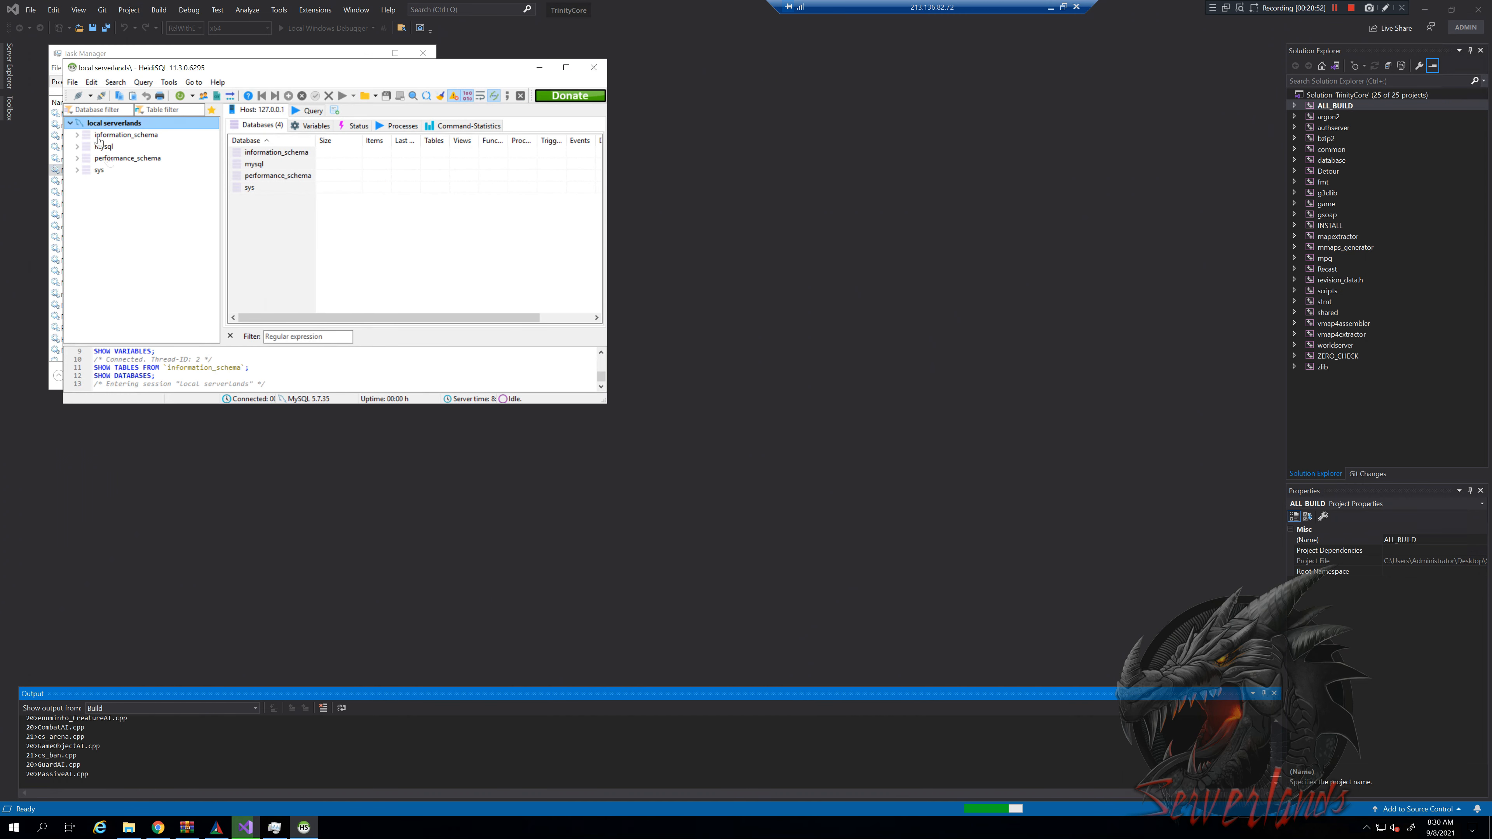
right_click(122, 215)
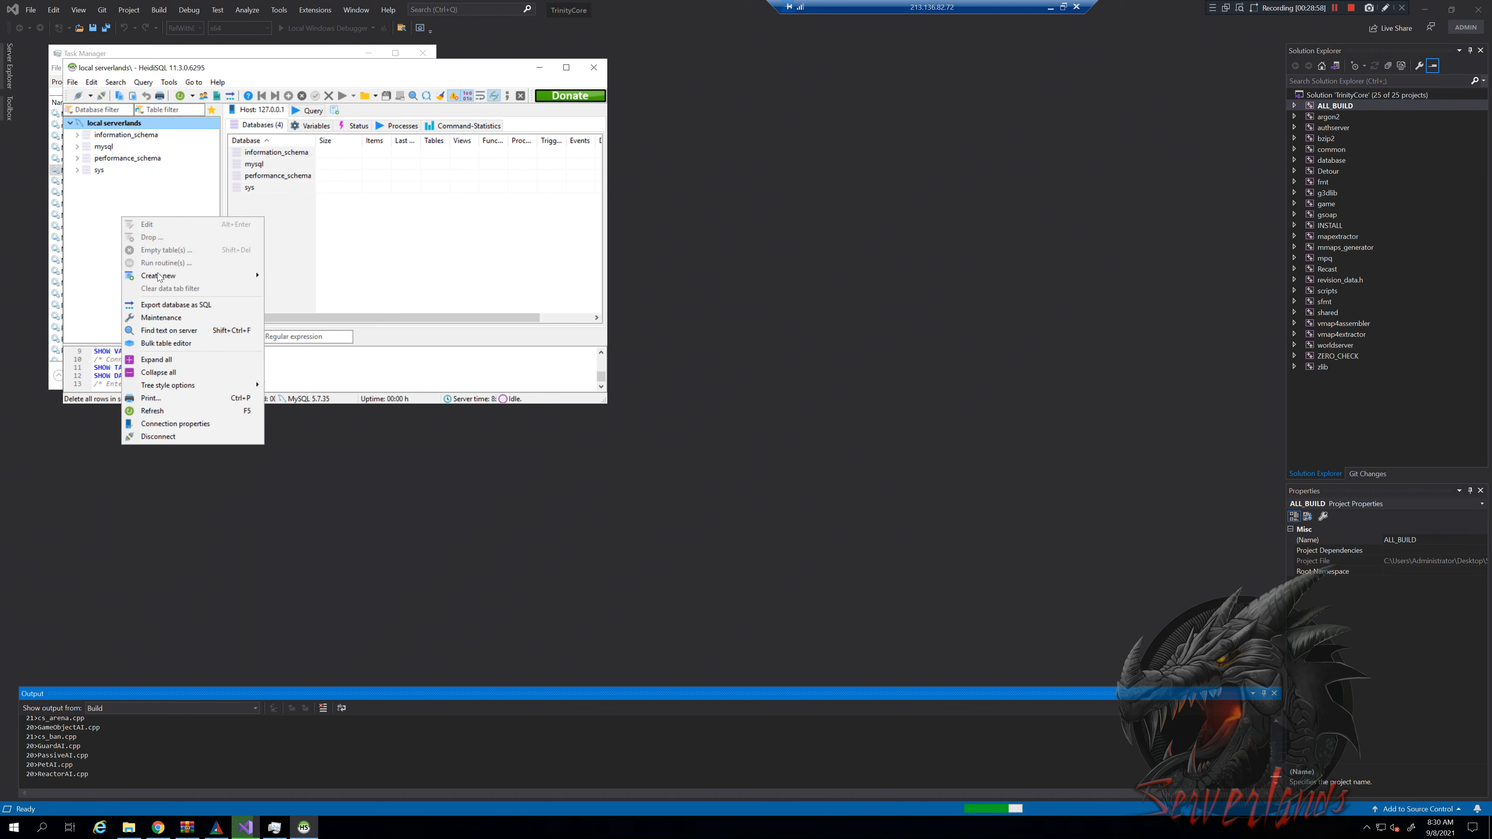
mouse_move(162, 277)
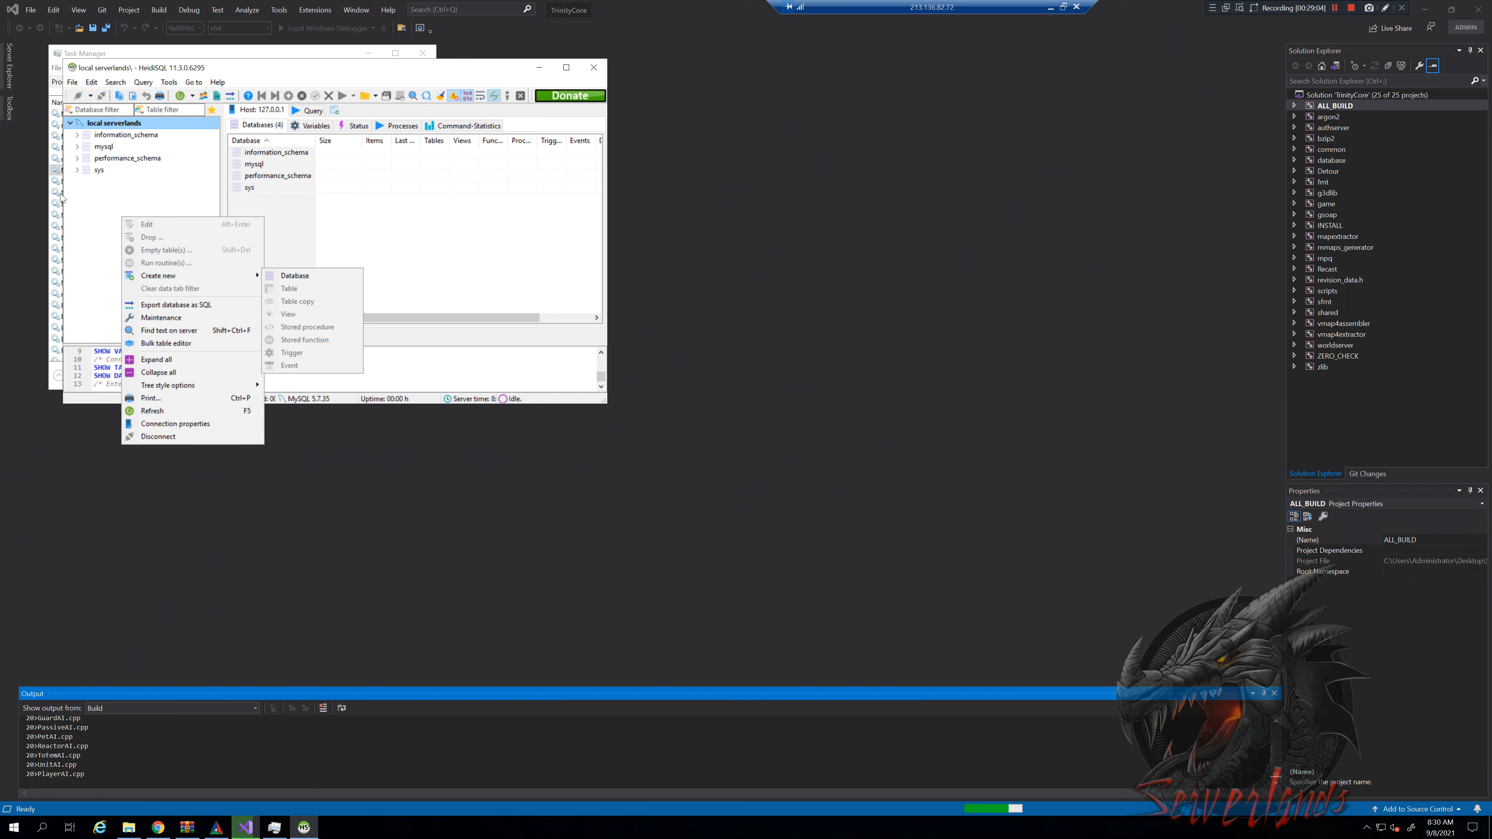
click(106, 172)
Browse the sys database, then show the server's database list and its context menu
click(103, 172)
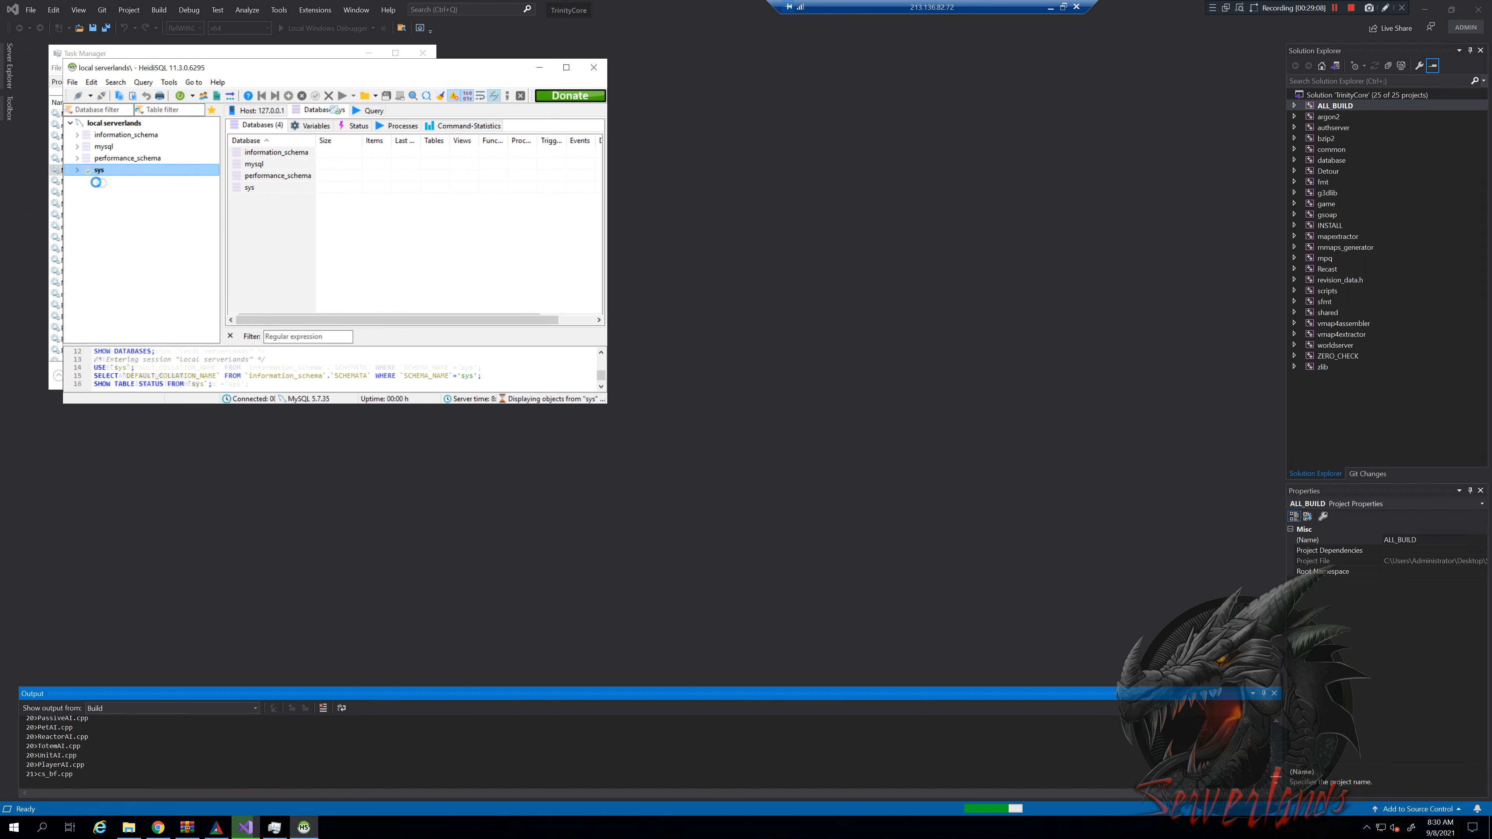
right_click(123, 223)
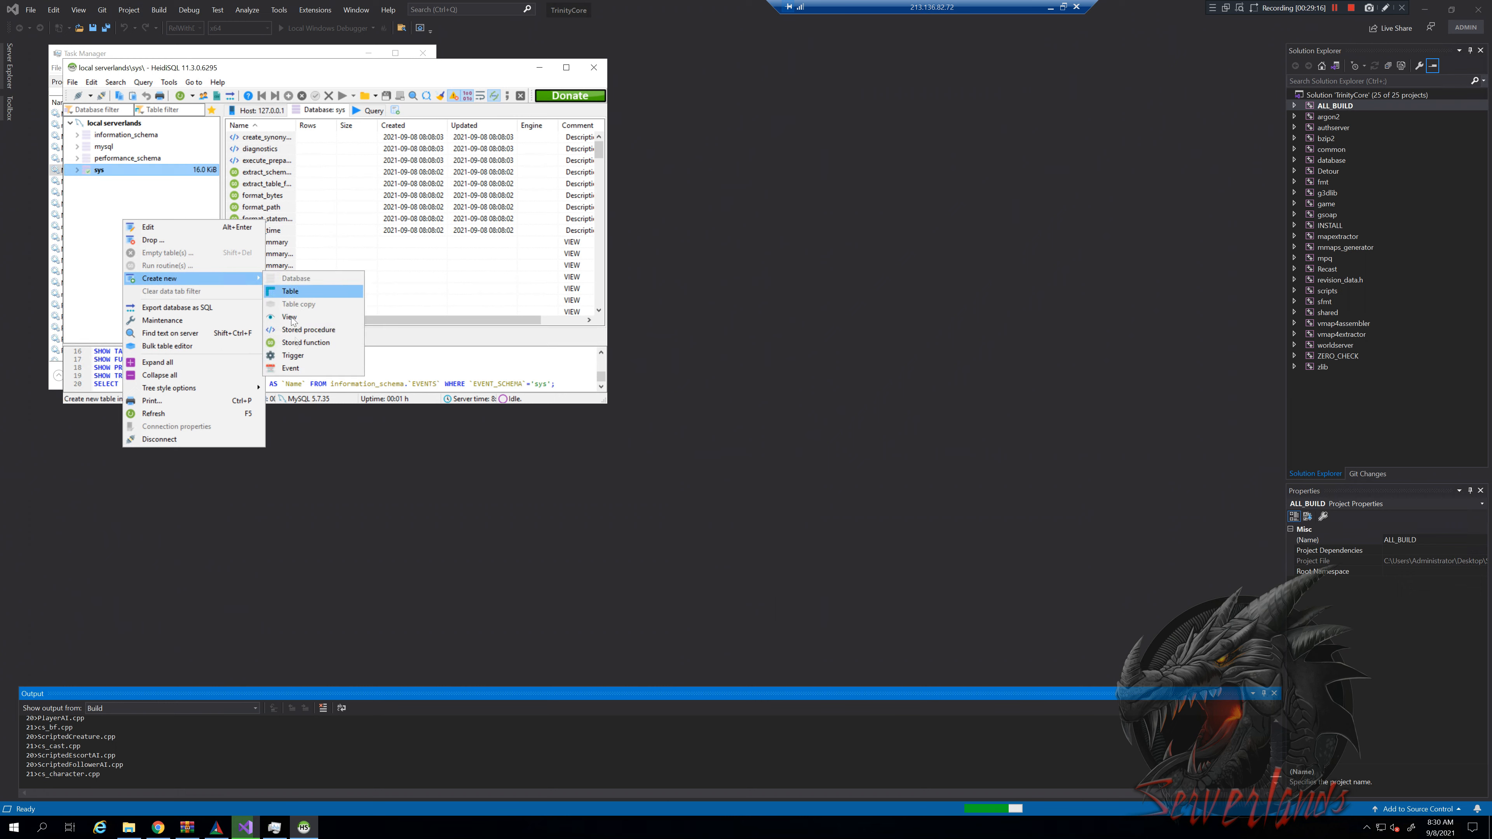
click(101, 214)
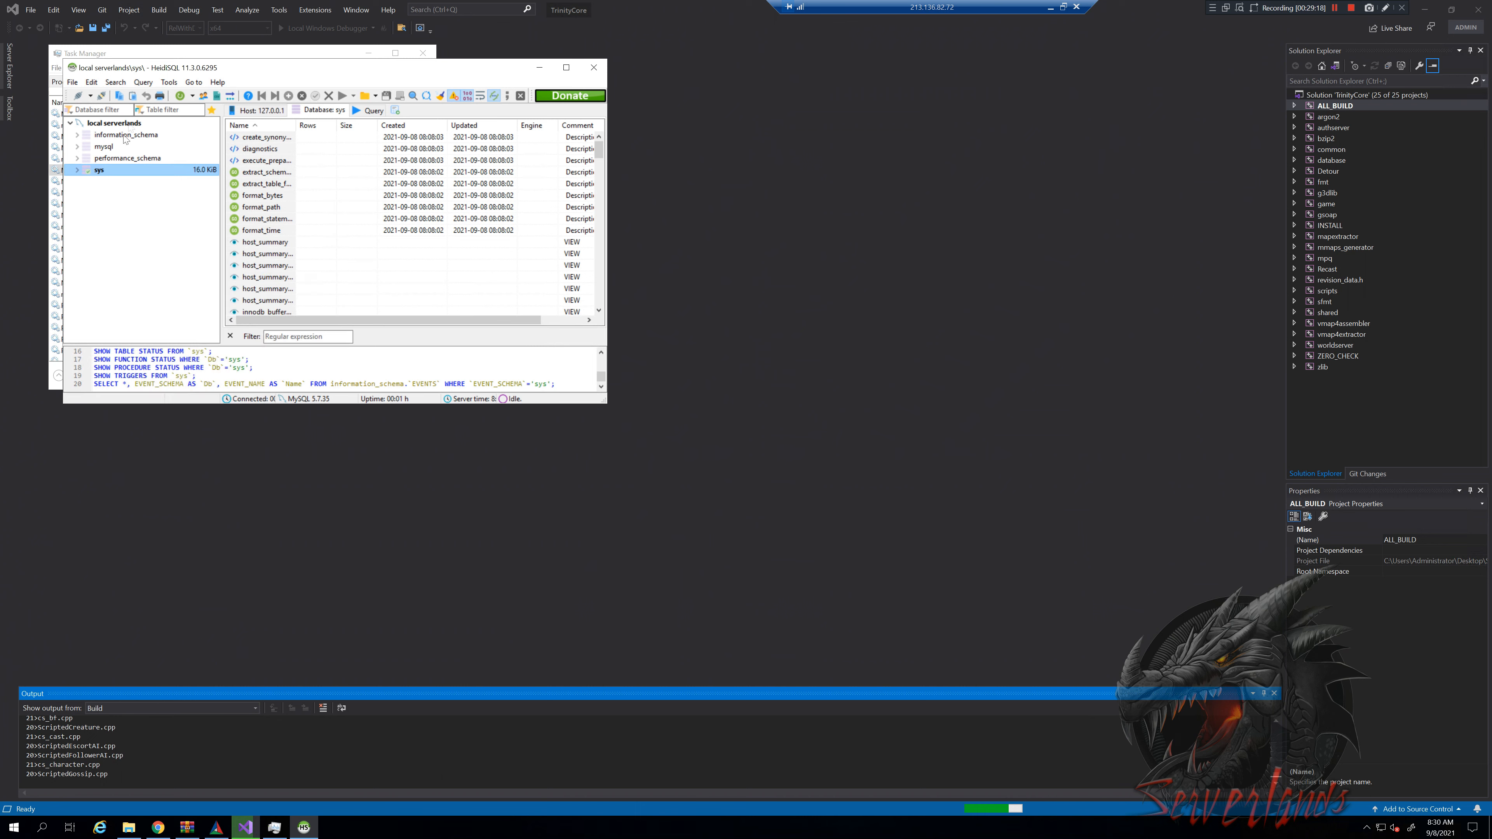
click(129, 125)
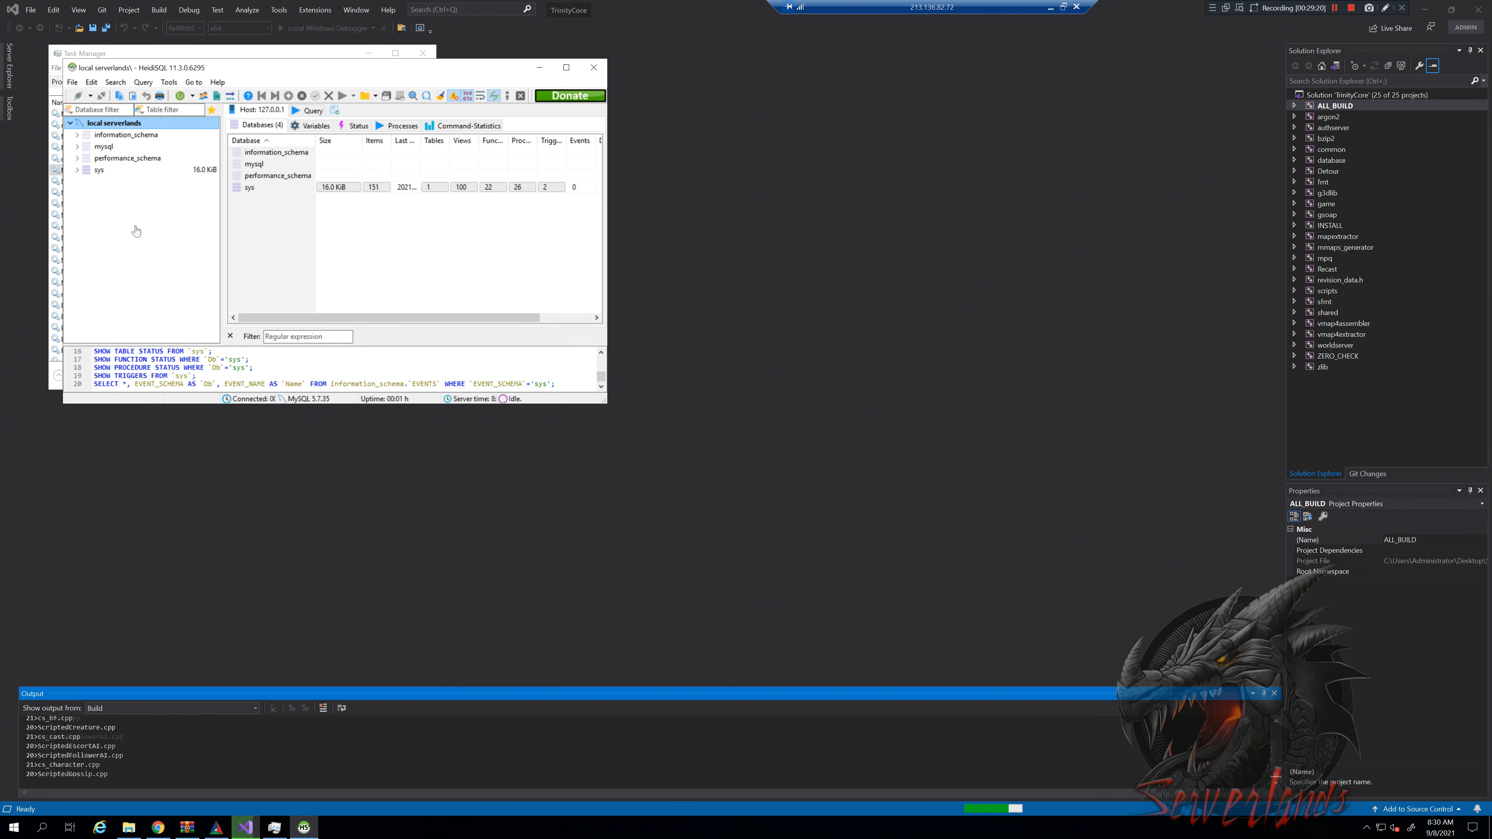
right_click(129, 255)
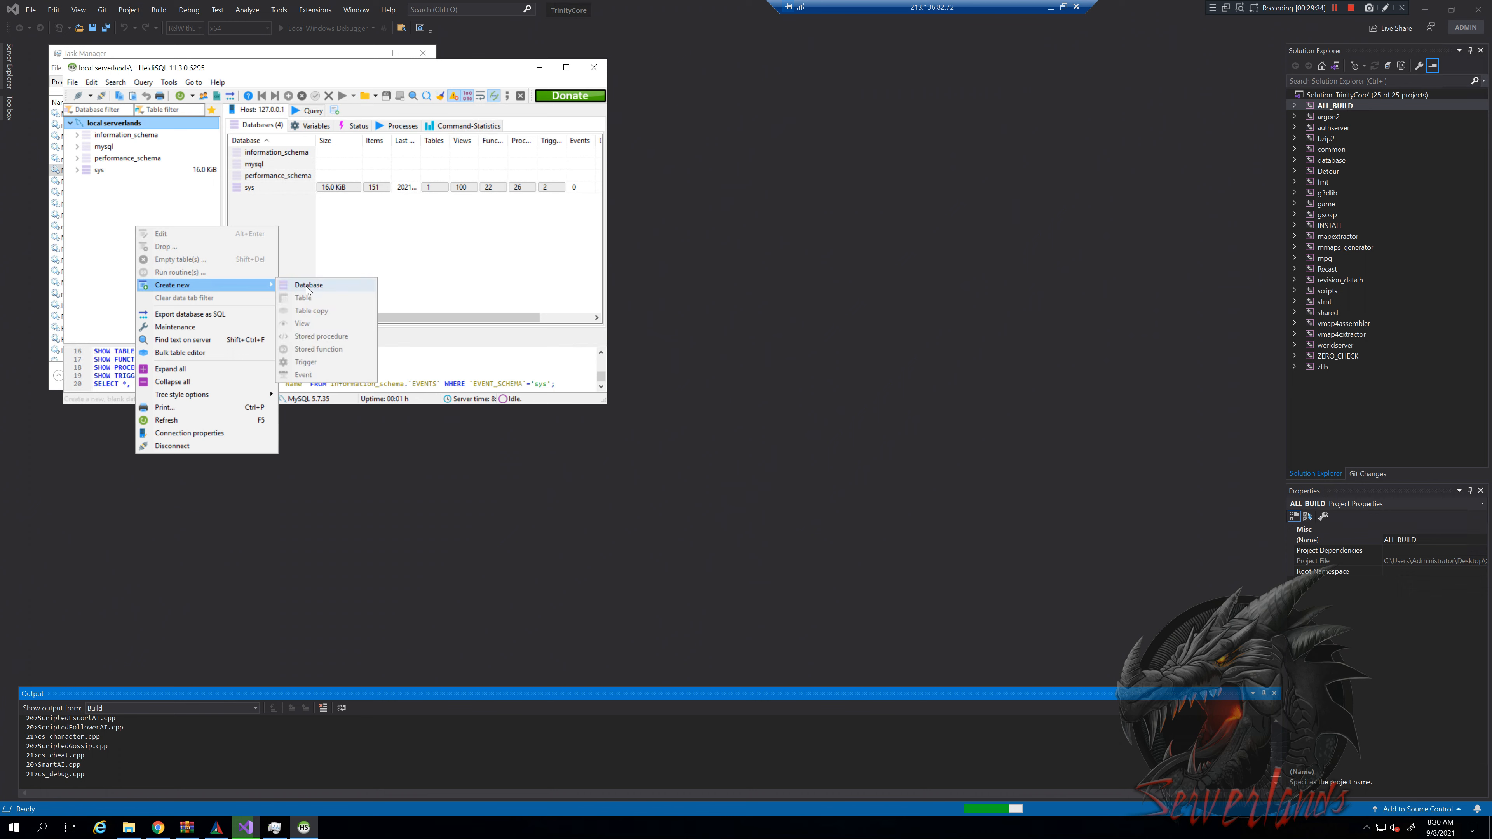
Create an empty database named 'auth' and open it in the tree
key(Return)
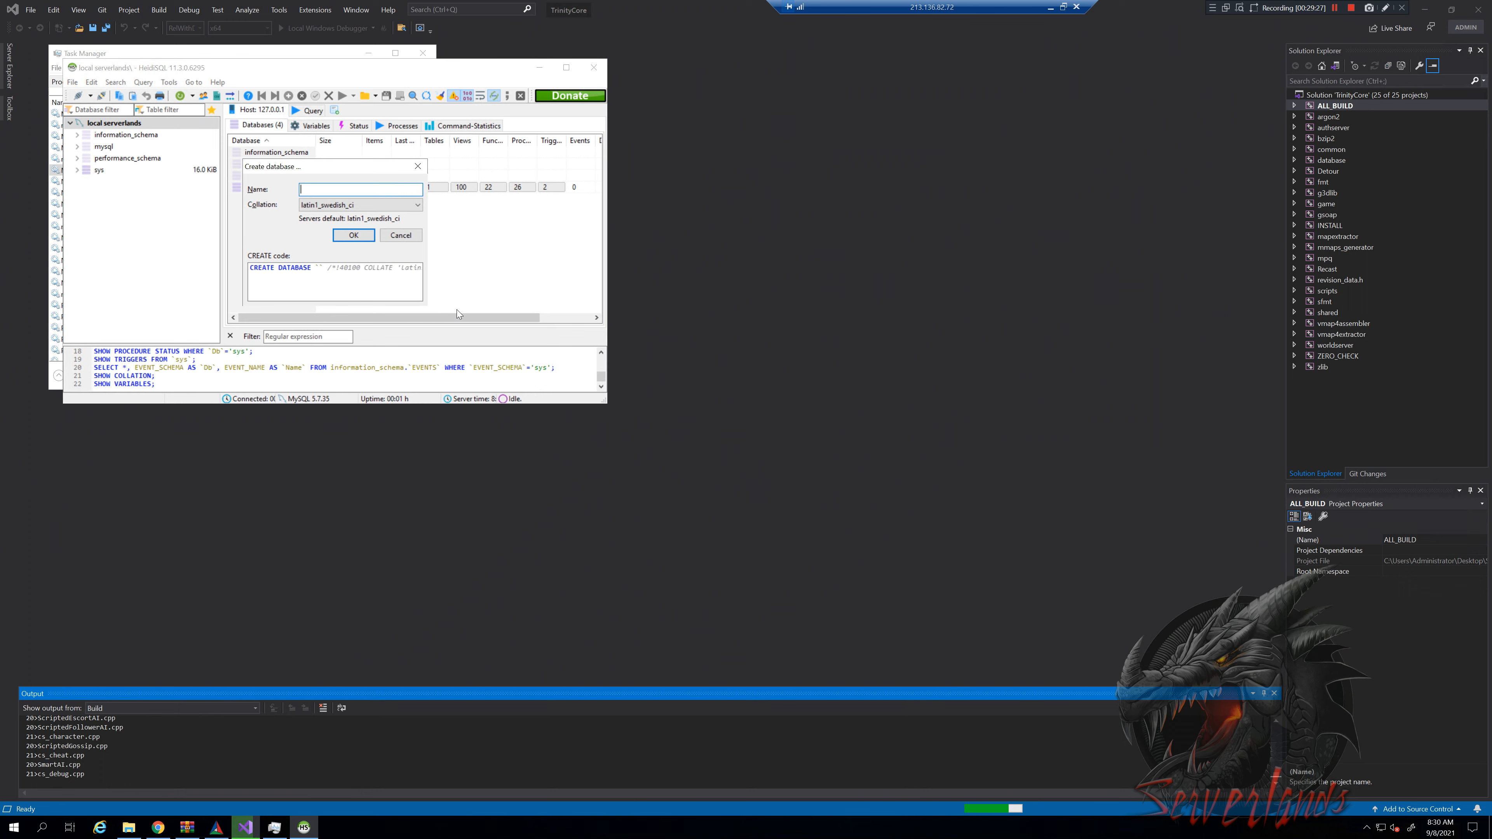
text(auth)
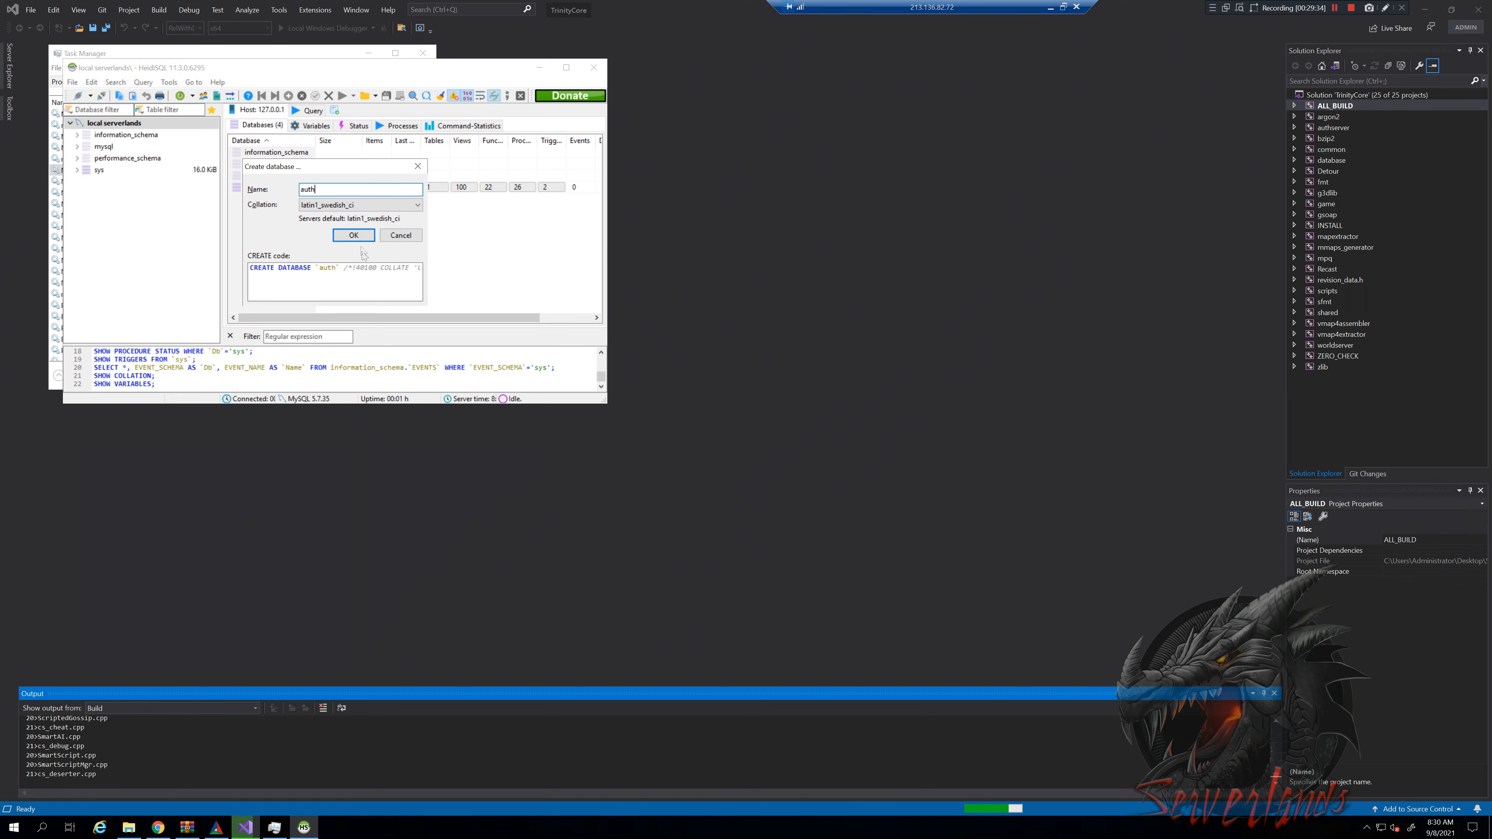
click(354, 236)
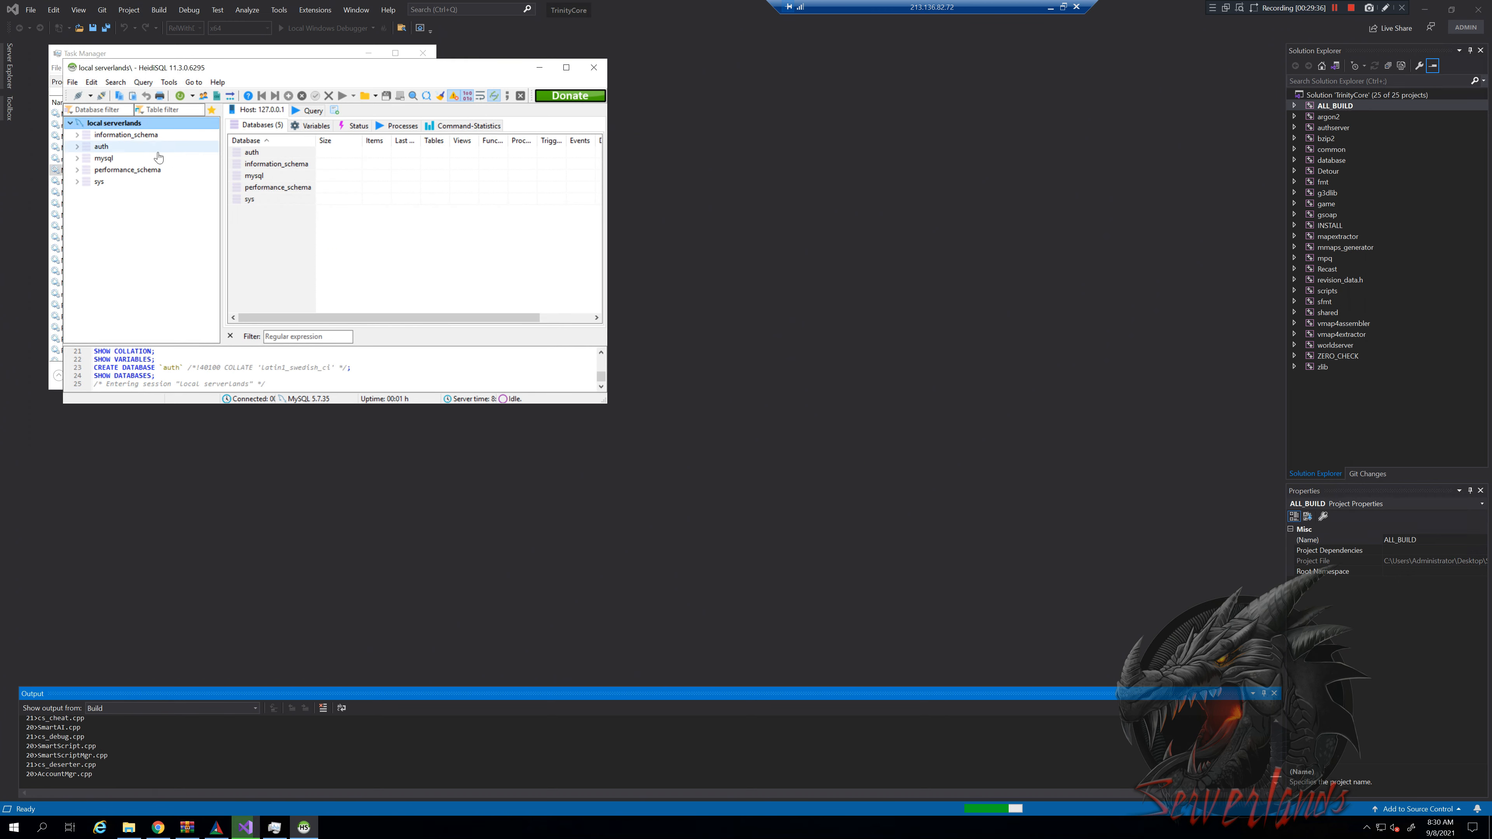
click(124, 147)
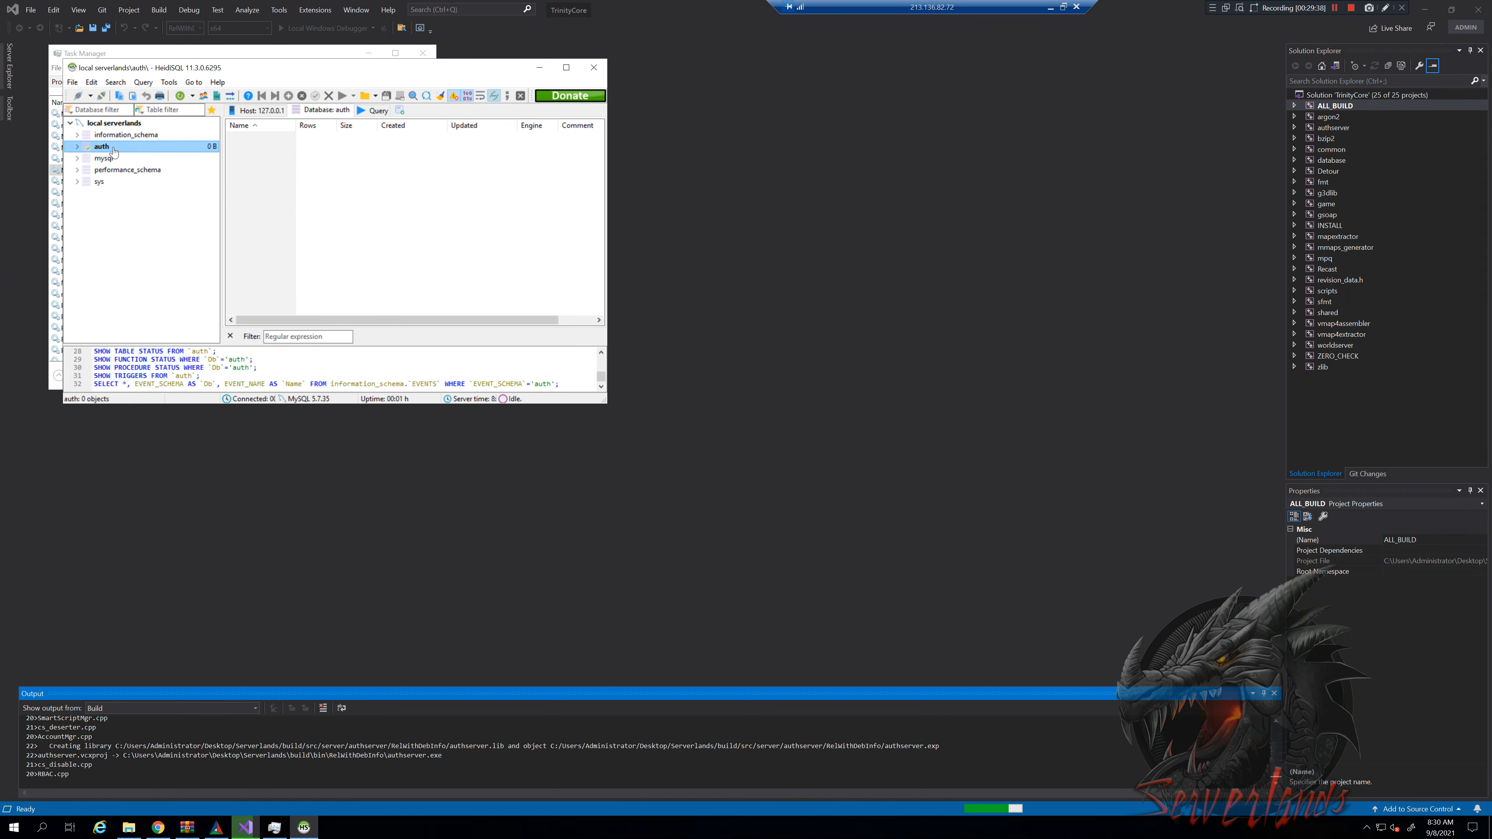
Open a blank SQL query tab, then navigate Explorer up to Serverlands and into core\sql
click(375, 110)
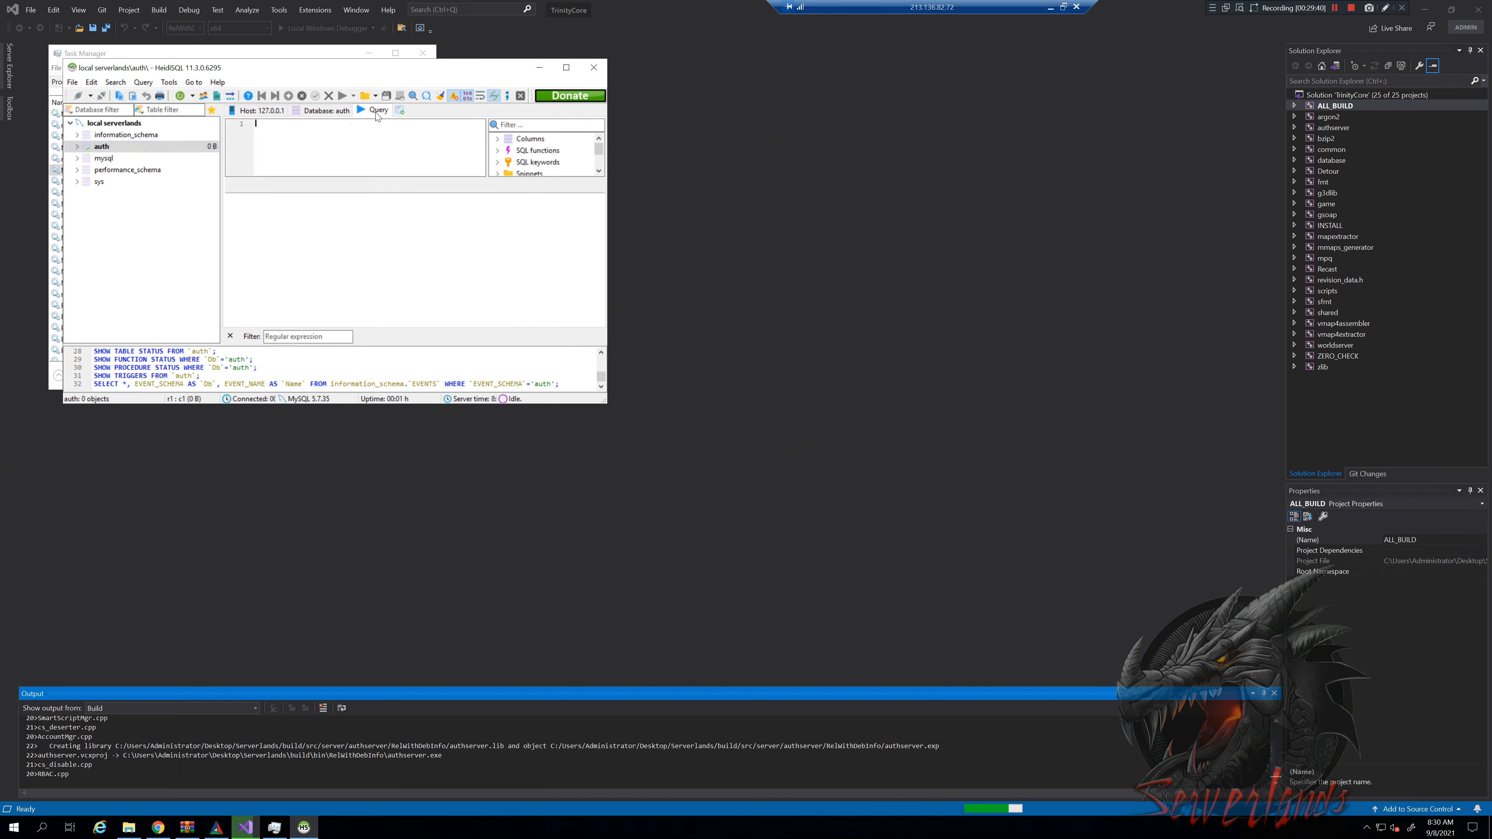
click(130, 830)
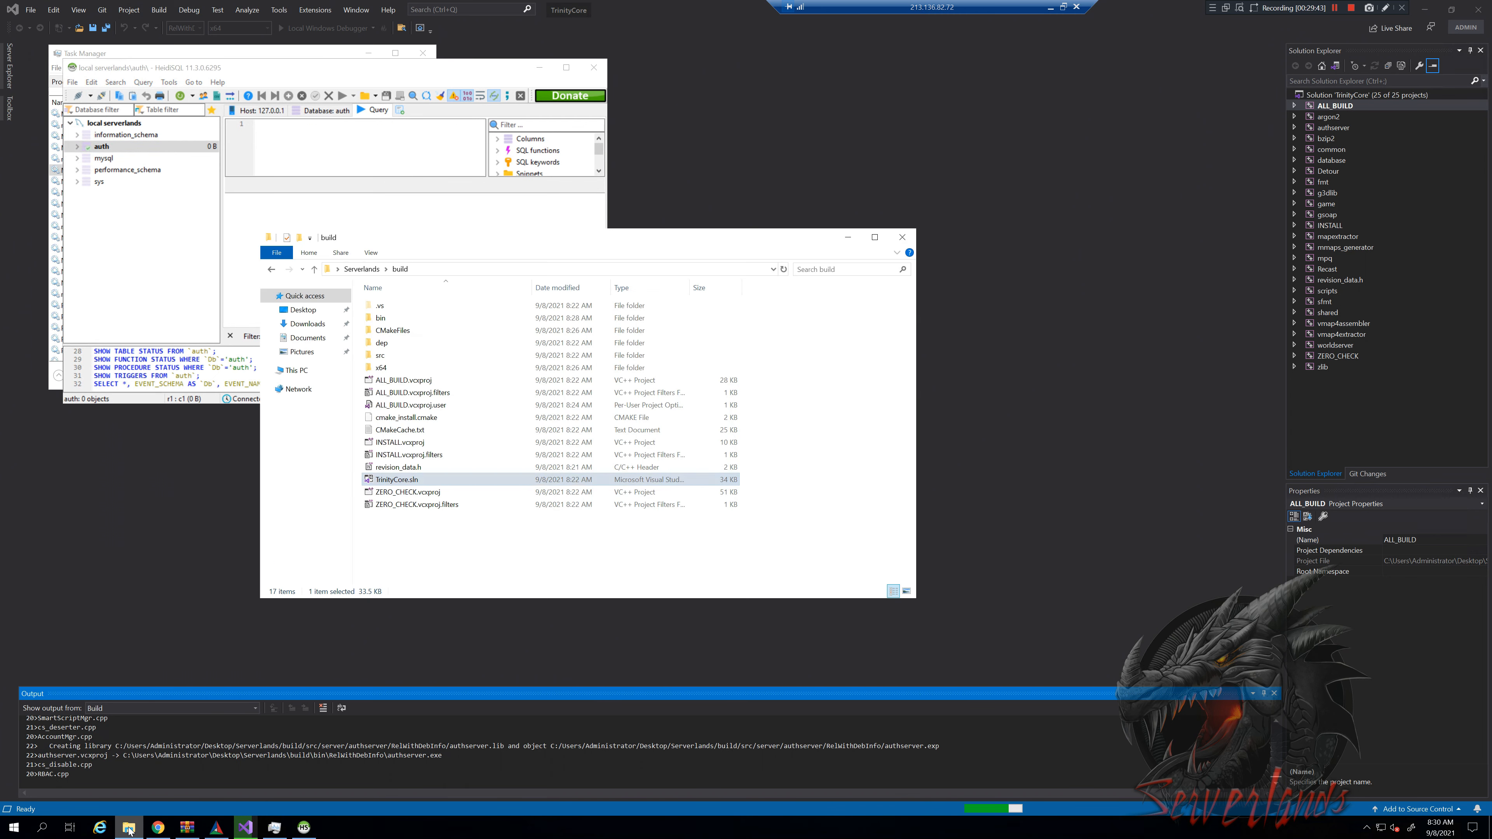
click(360, 269)
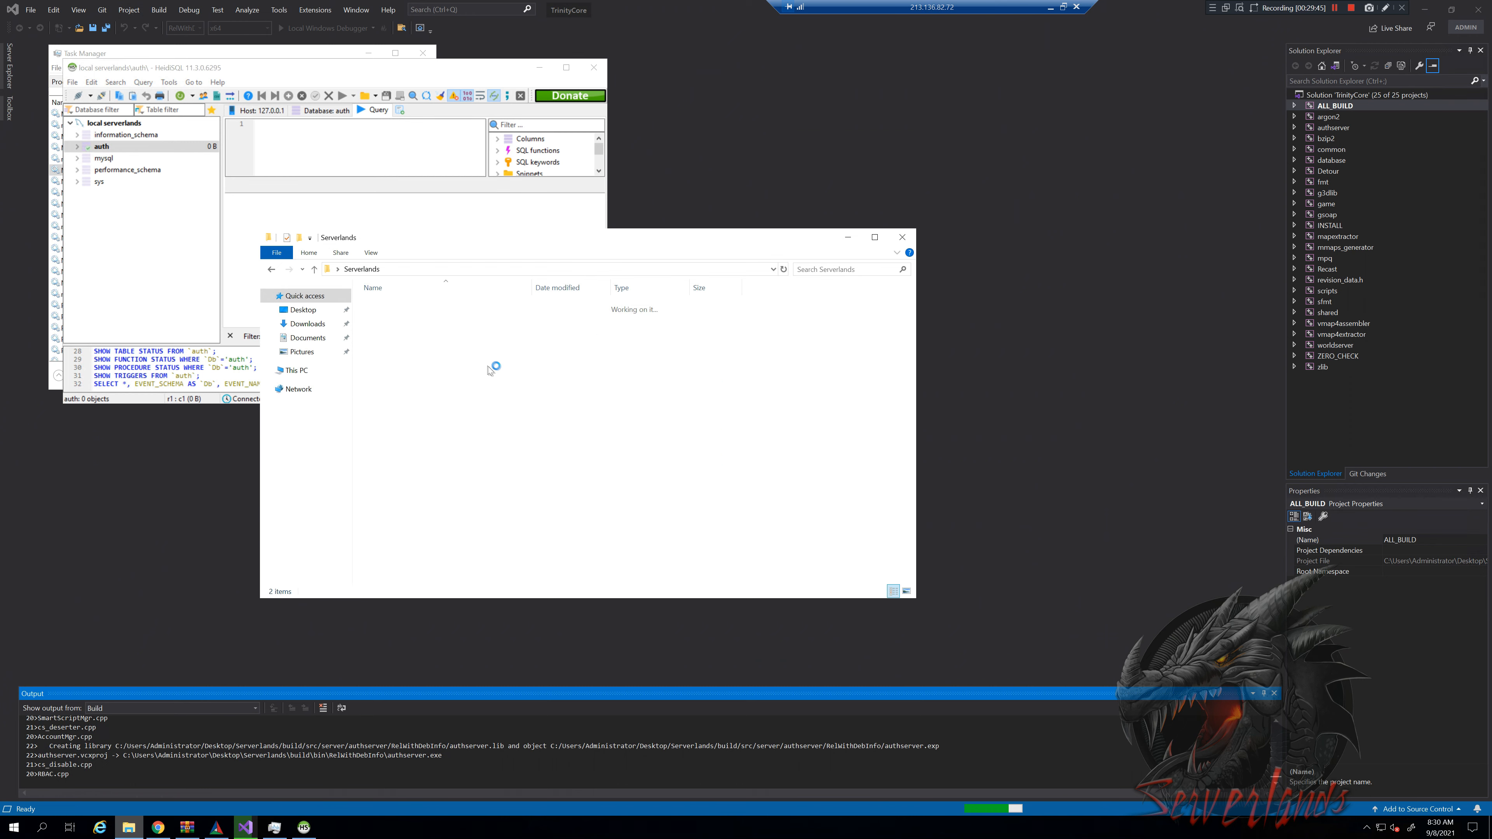
click(399, 321)
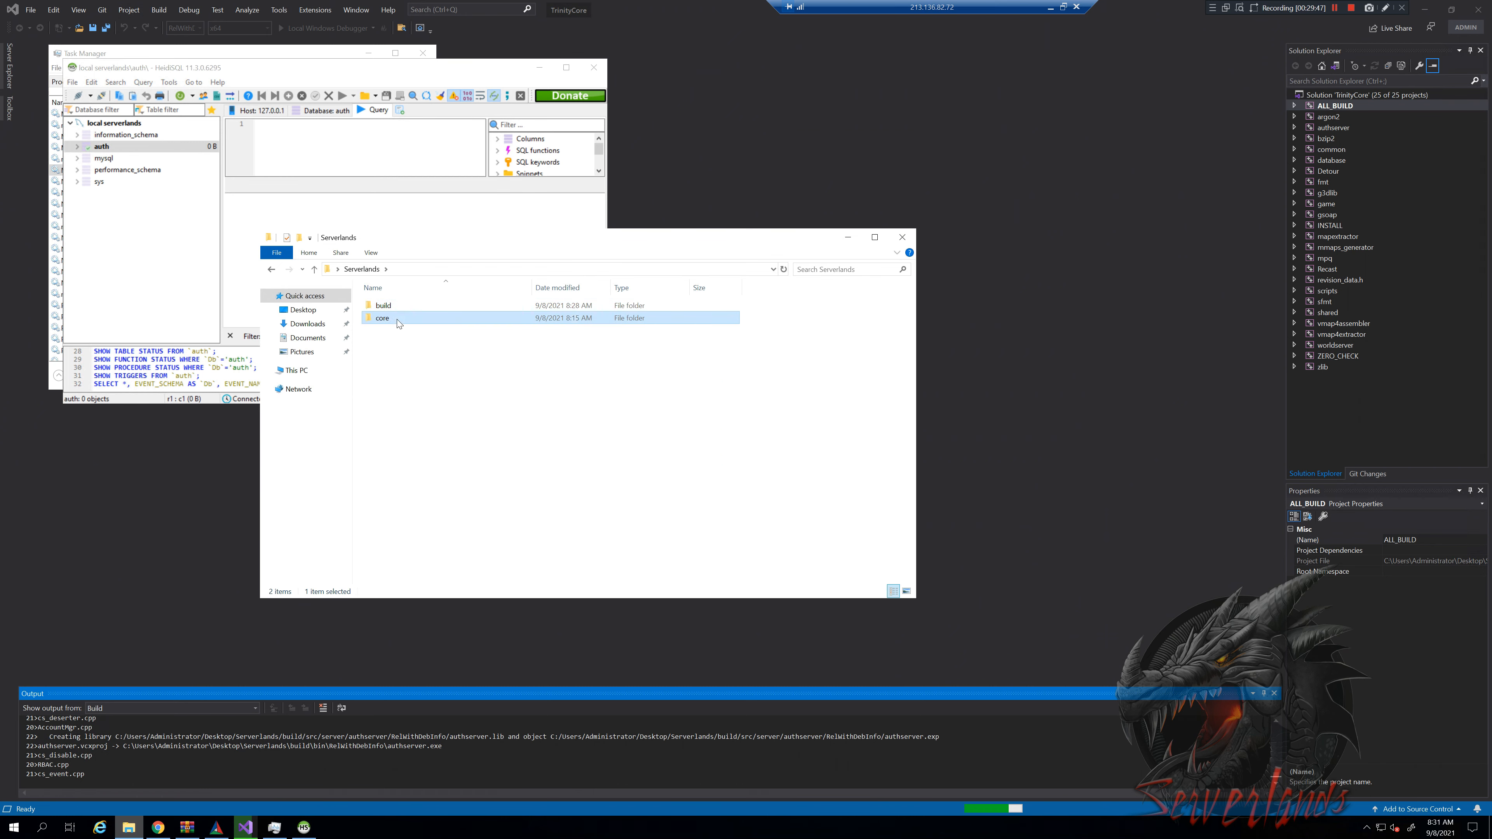
double_click(396, 320)
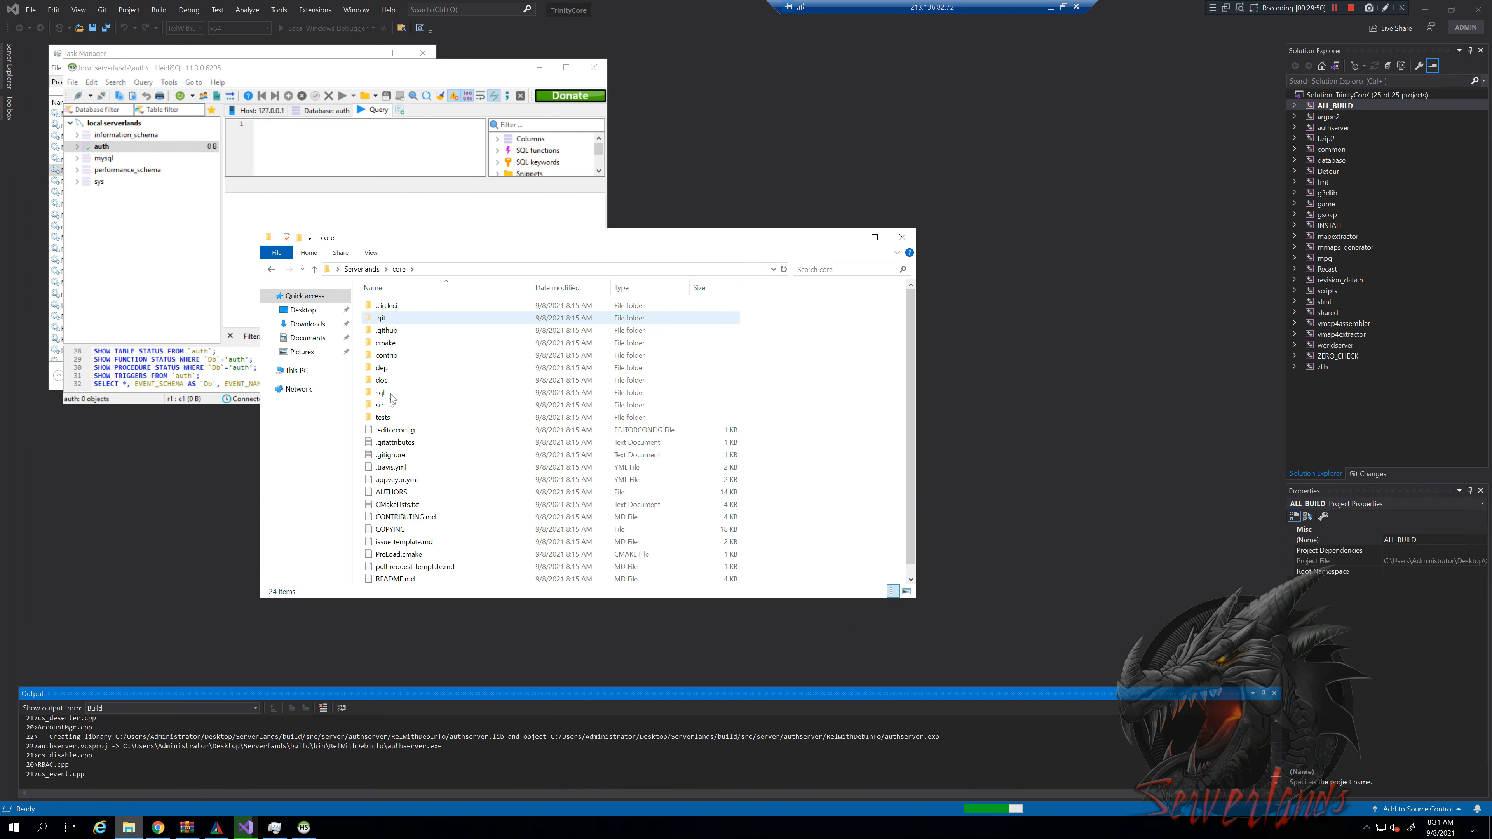
click(381, 392)
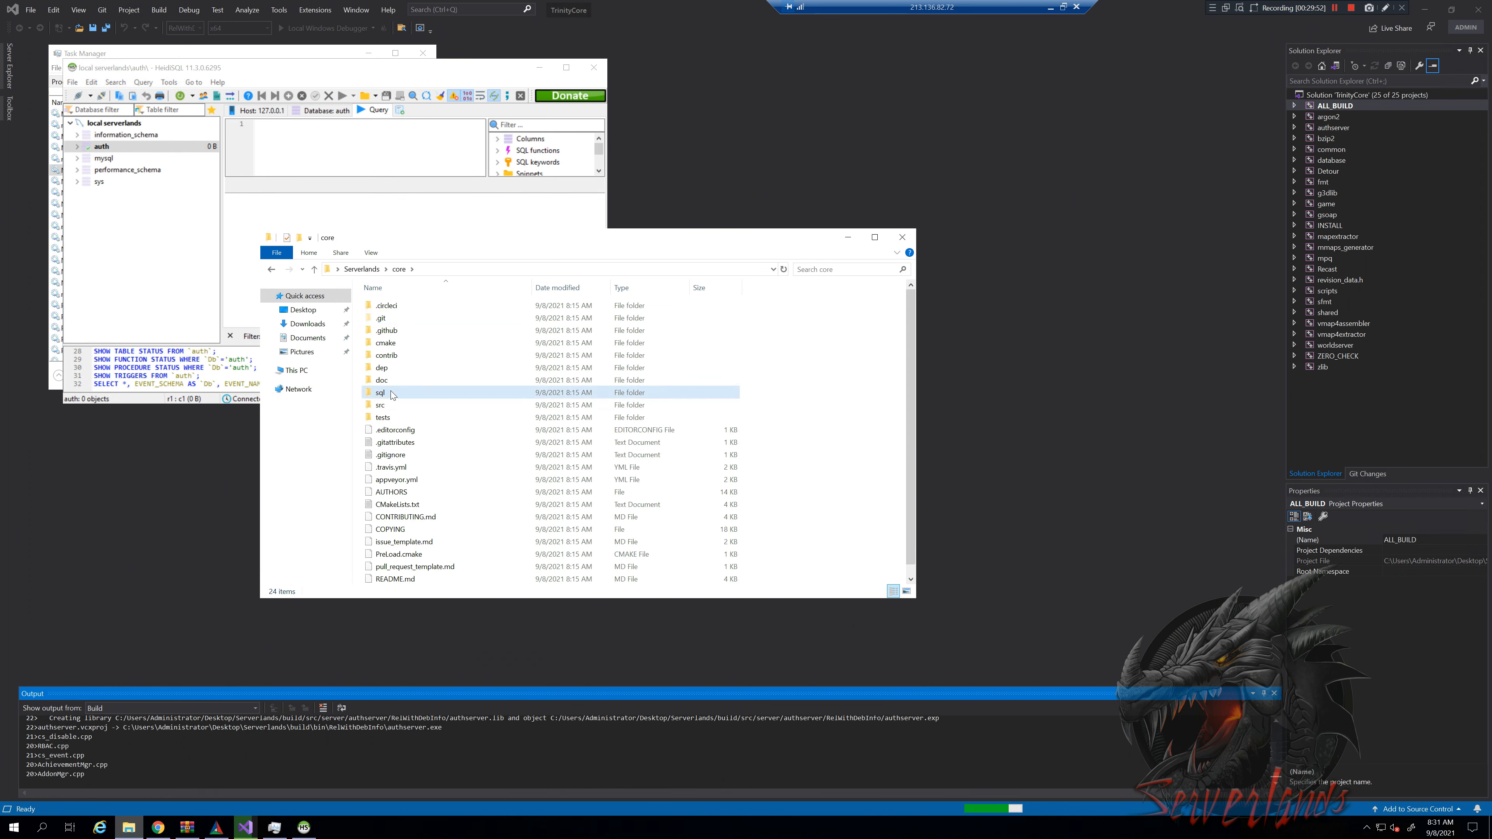
key(Return)
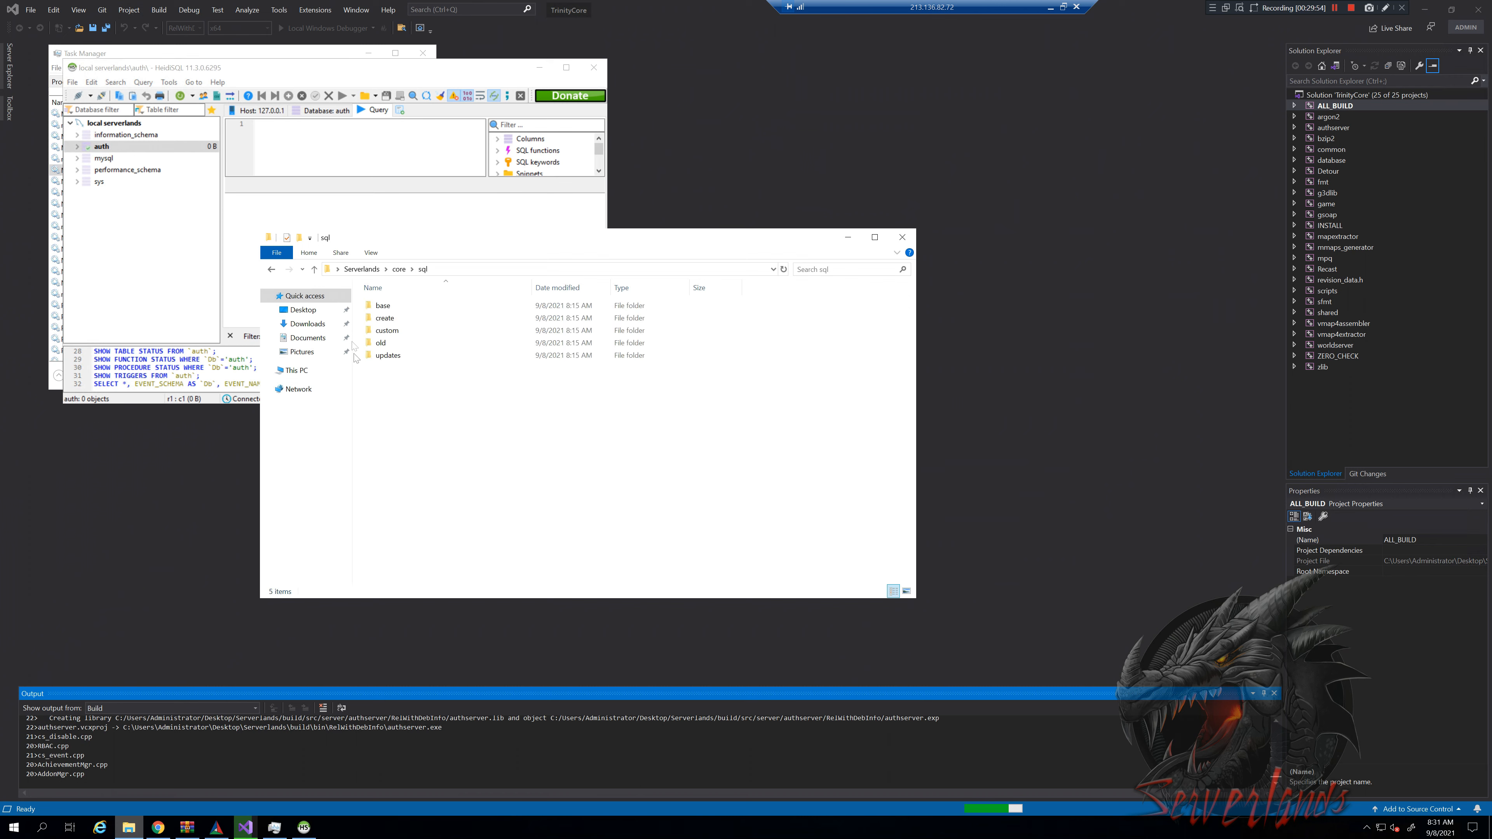
Check the create folder, open sql\base instead, and drag auth_database.sql into the query editor
click(394, 324)
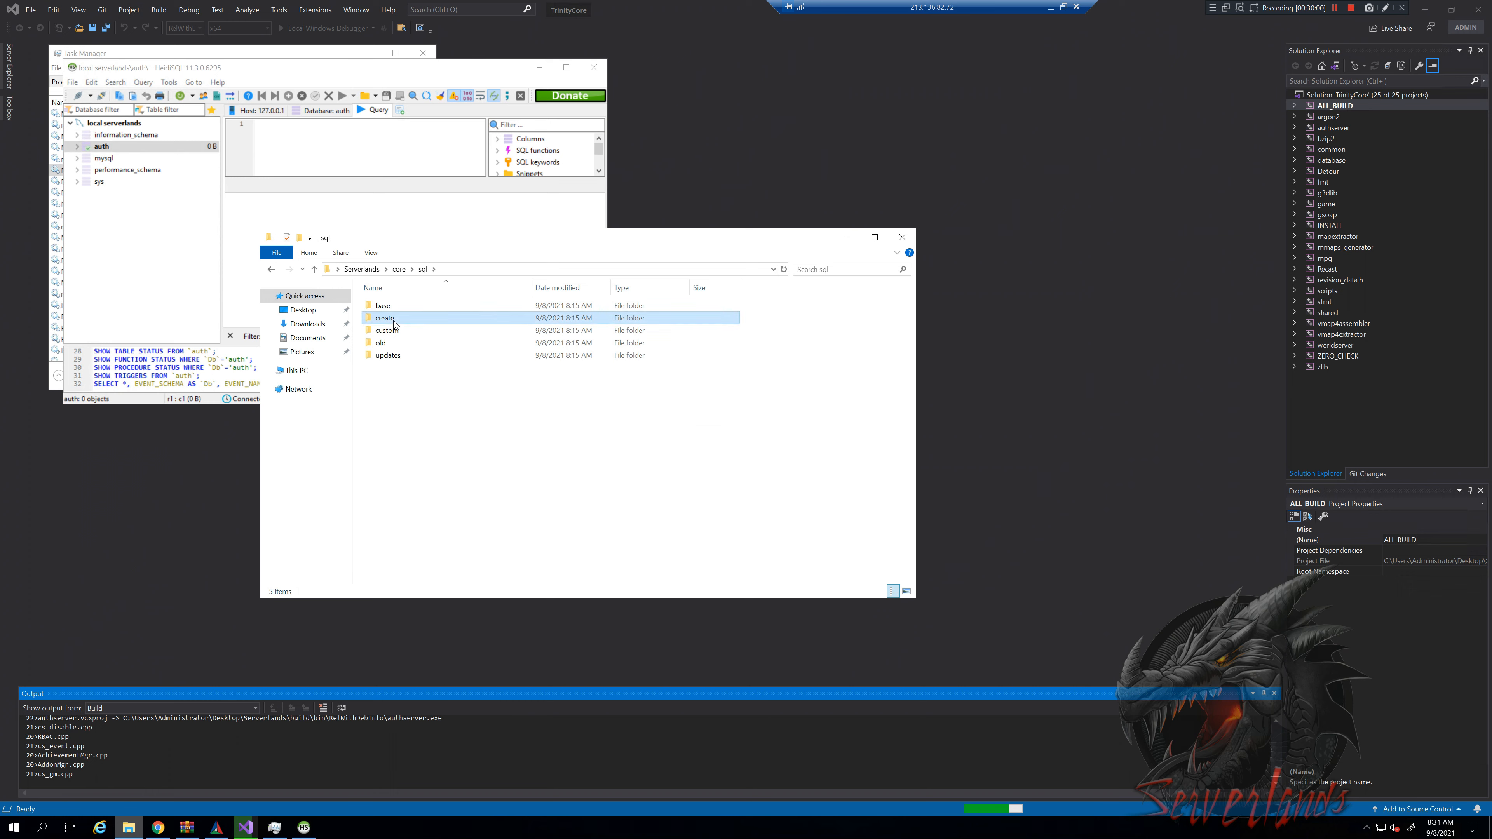
double_click(393, 322)
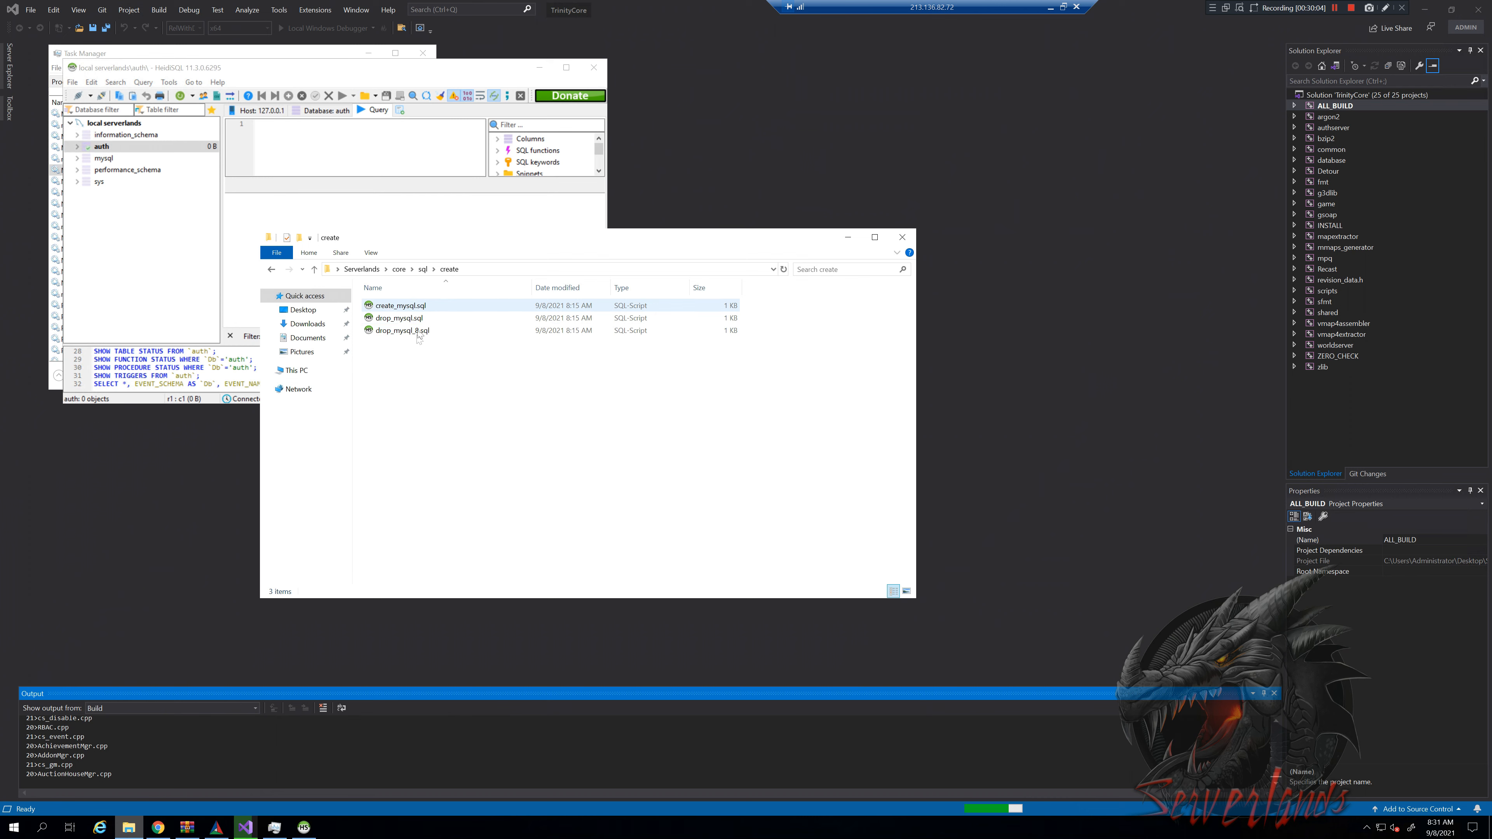
key(alt+Left)
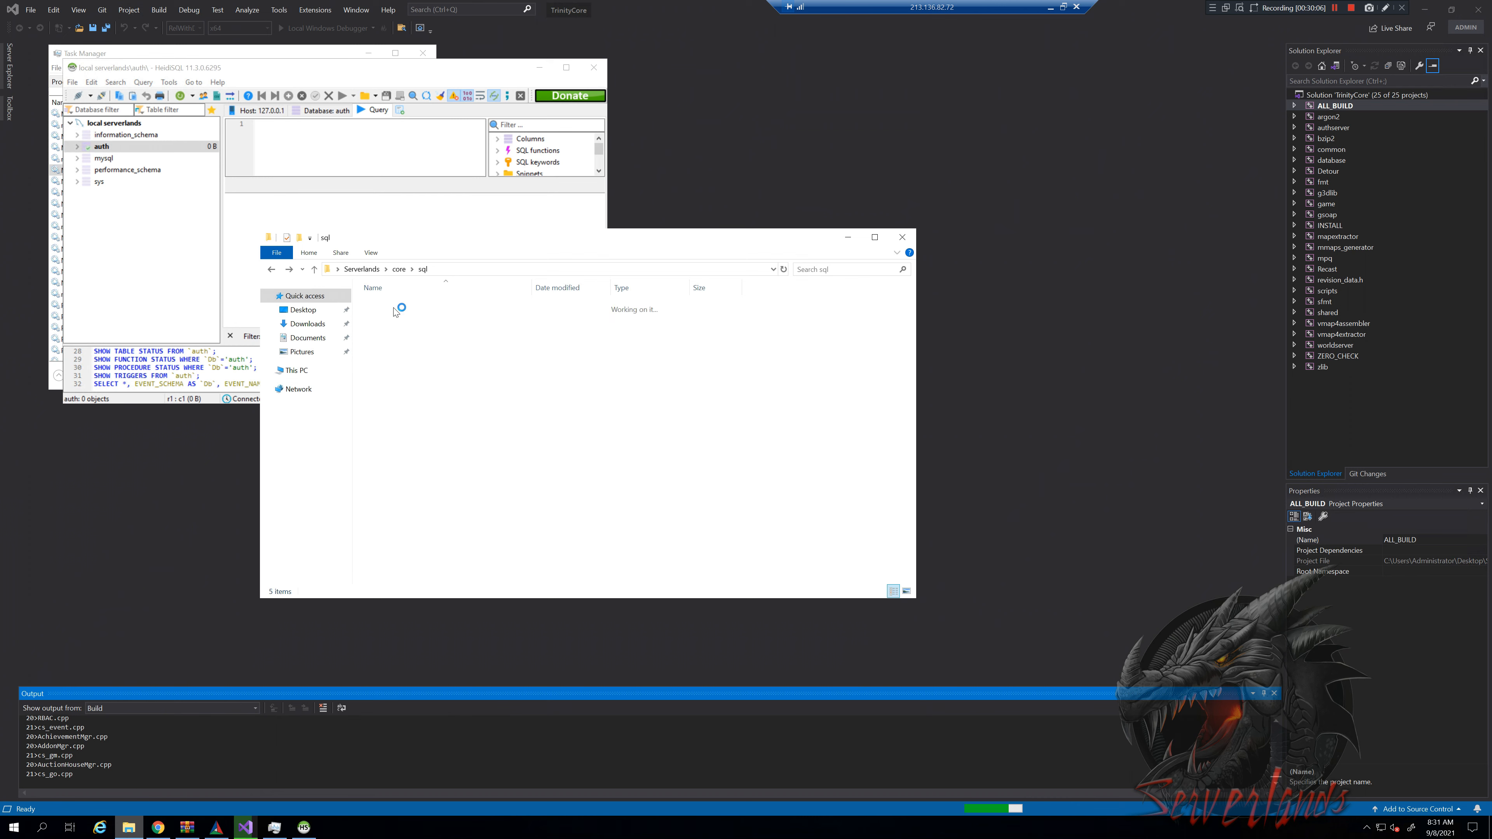
click(388, 310)
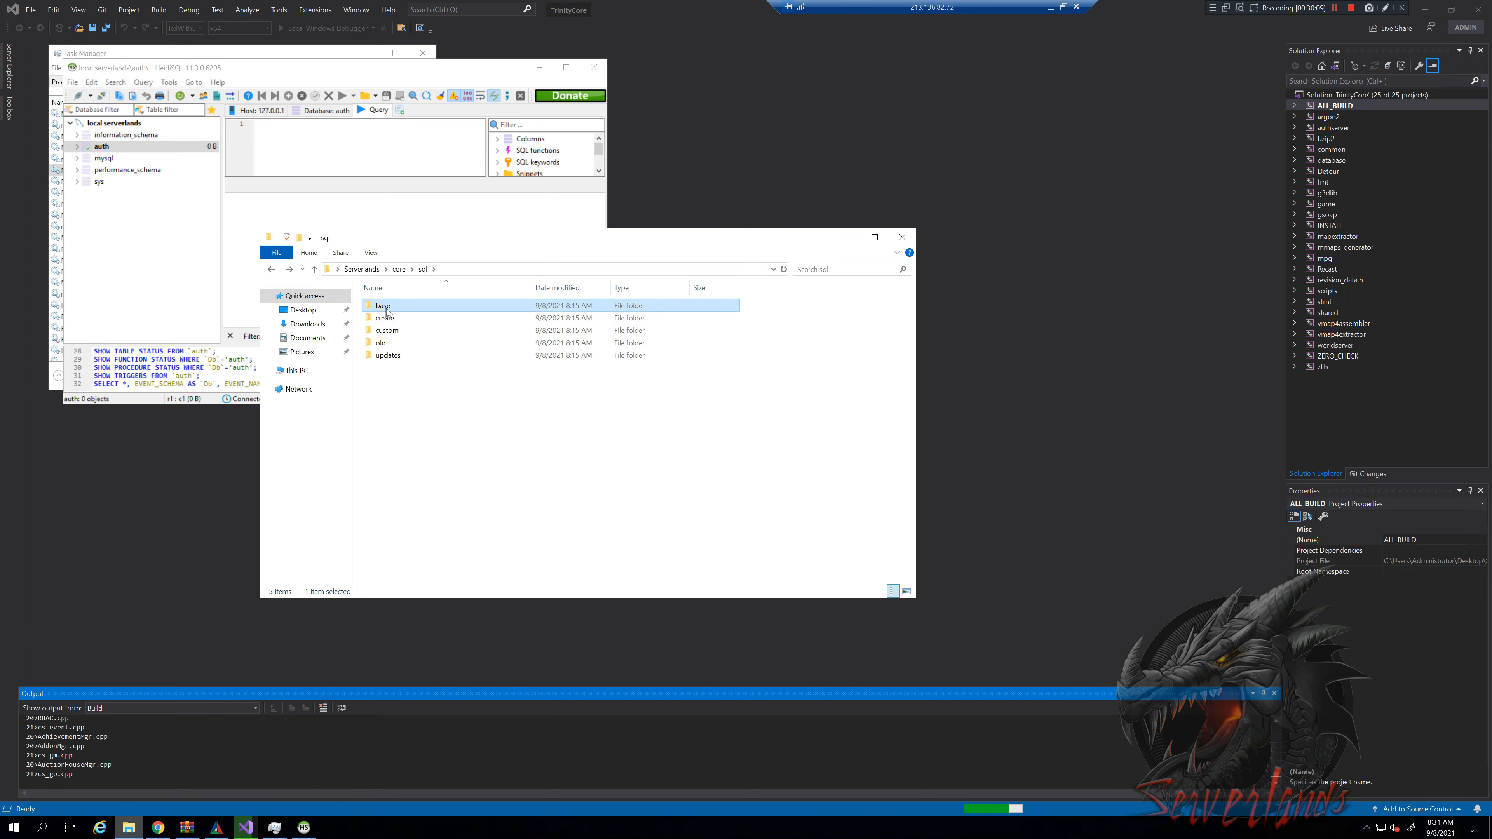
click(385, 310)
double_click(424, 310)
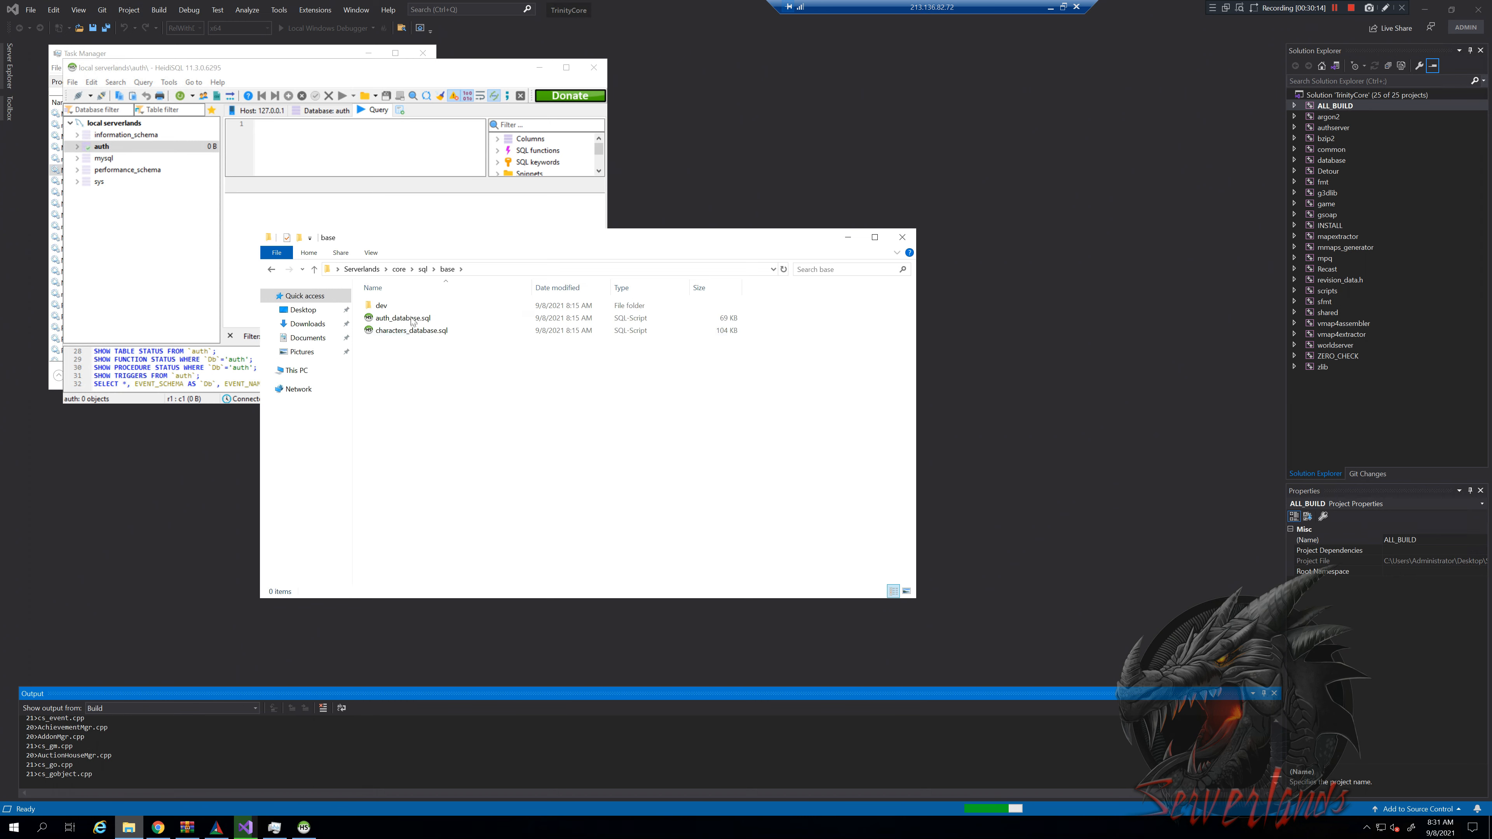
click(445, 320)
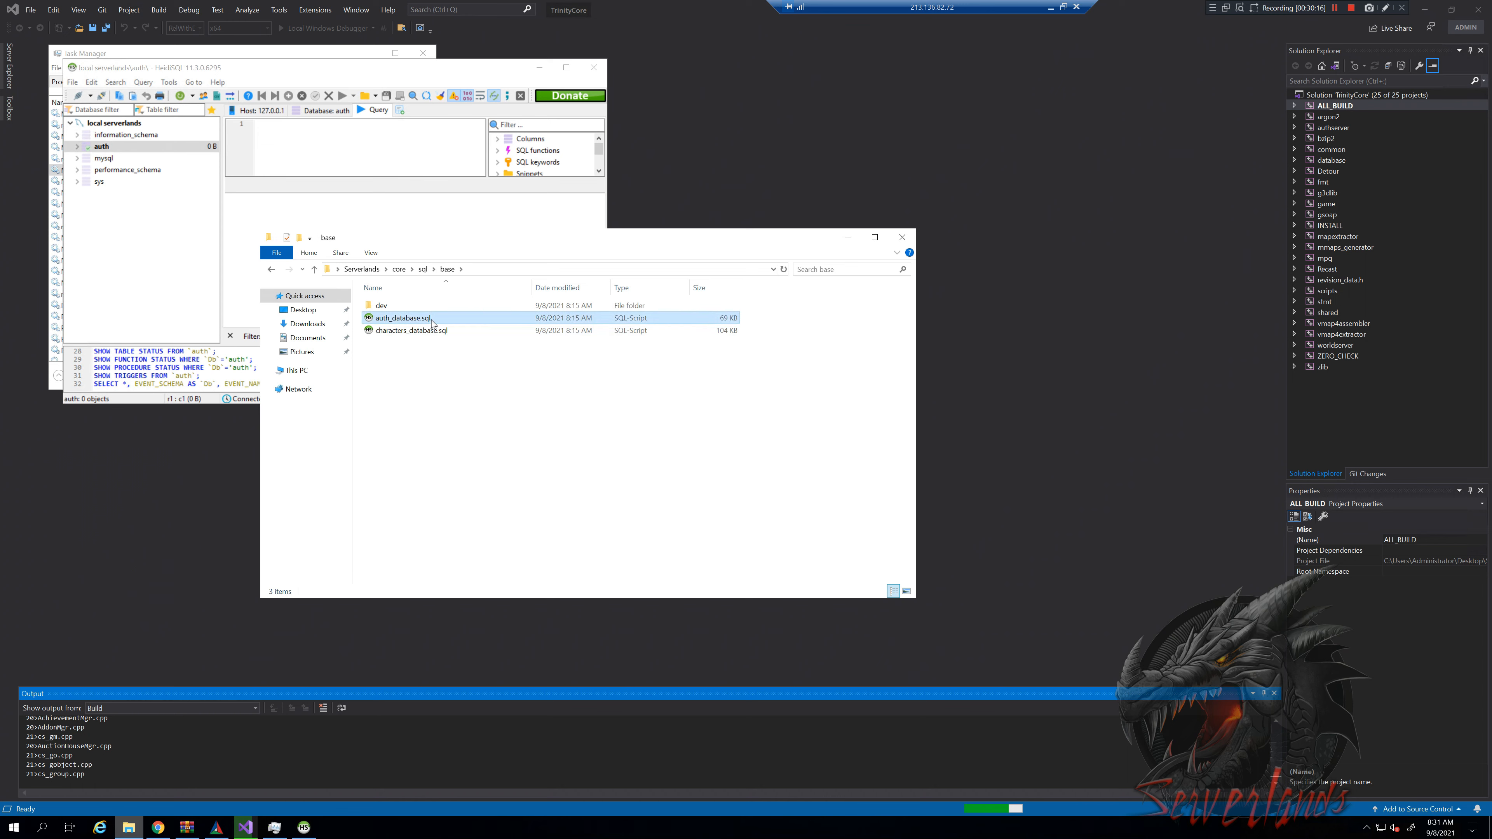
drag(426, 323, 361, 151)
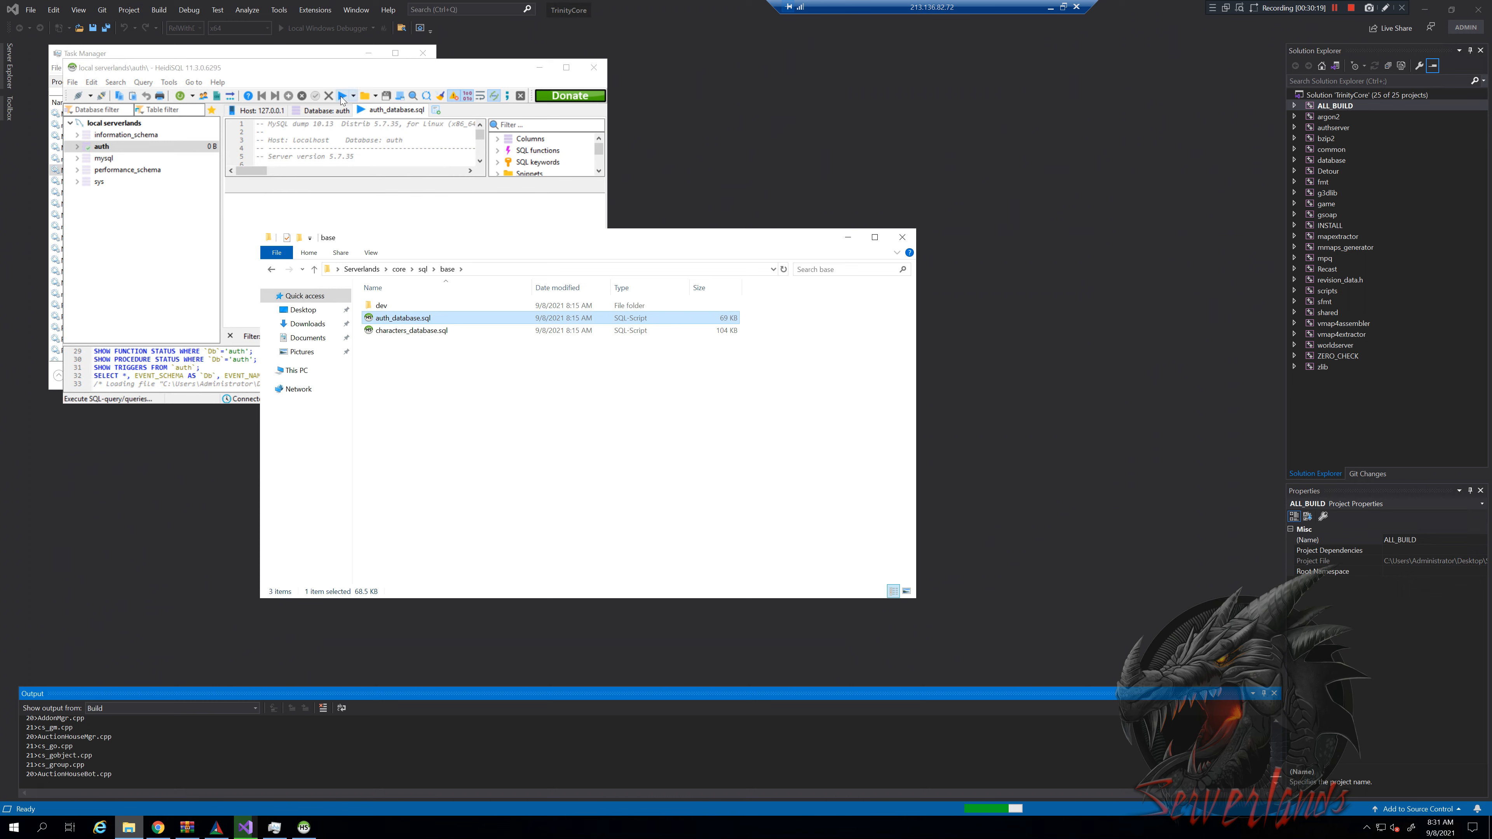
Execute auth_database.sql against auth, dismiss the 3 warnings, and refresh the database tree
click(341, 96)
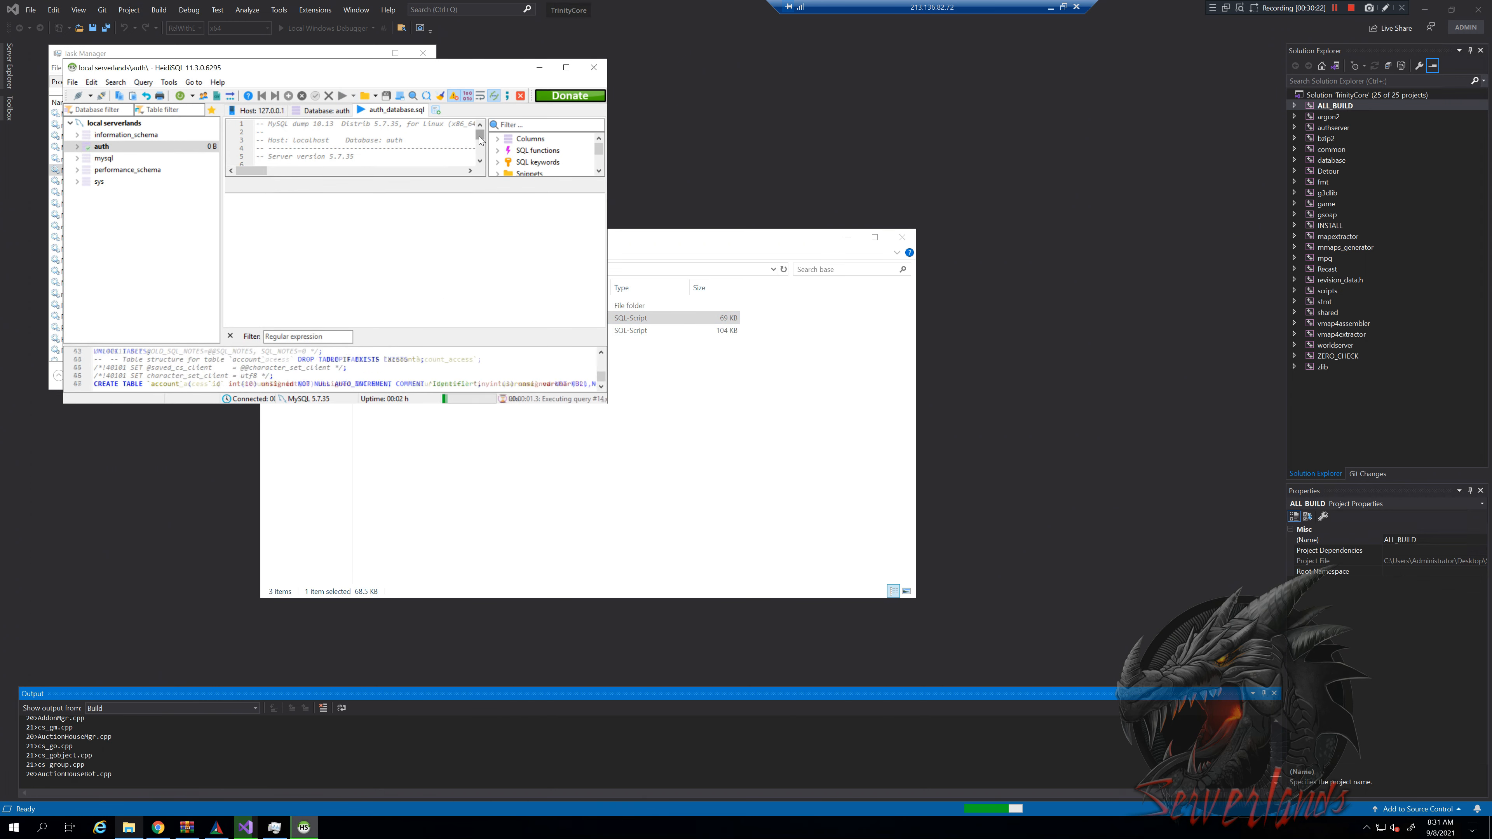
drag(479, 139, 481, 144)
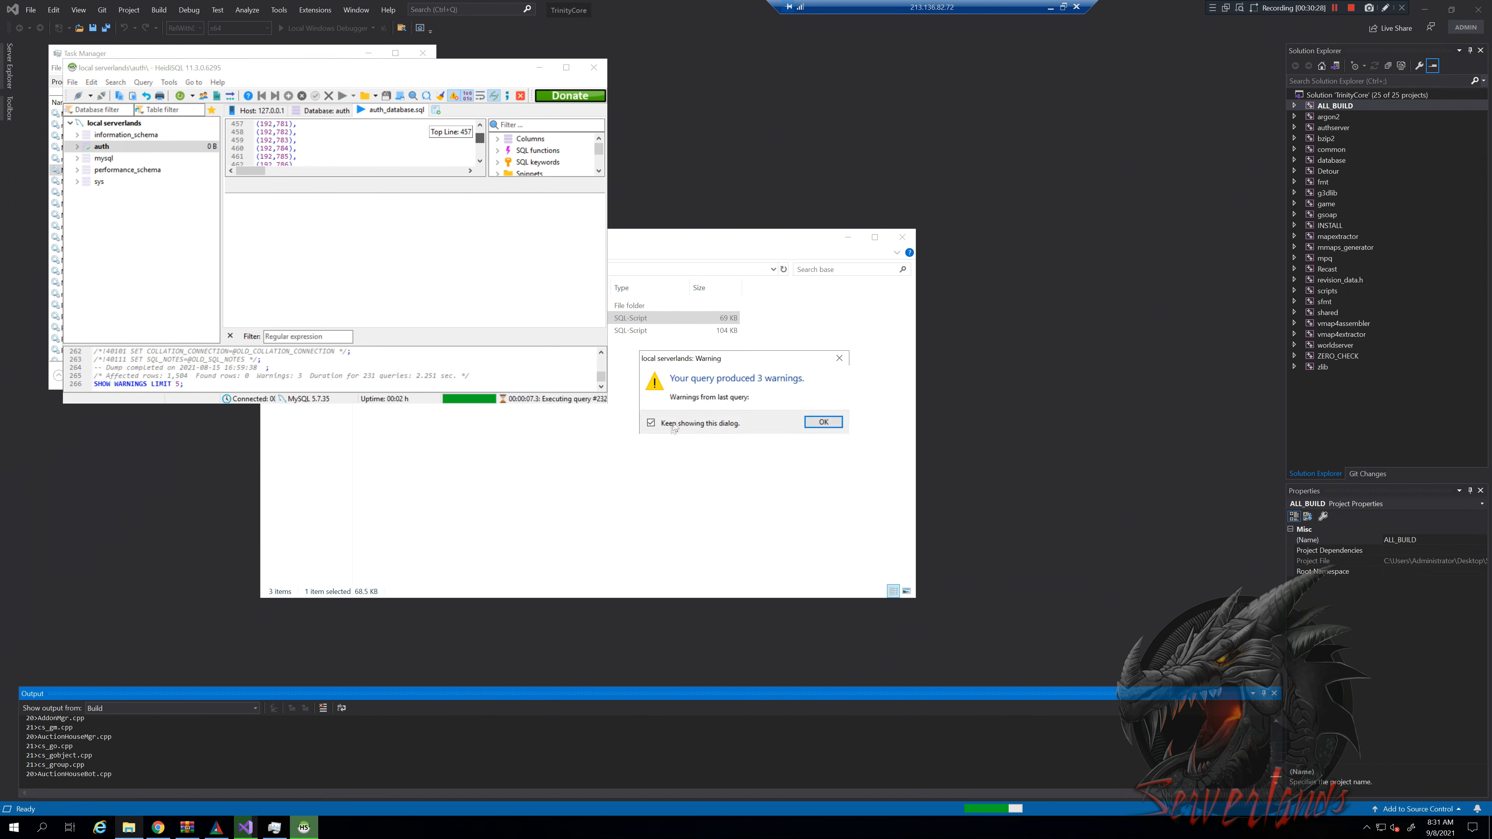
click(817, 423)
scroll(326, 141, up, 9)
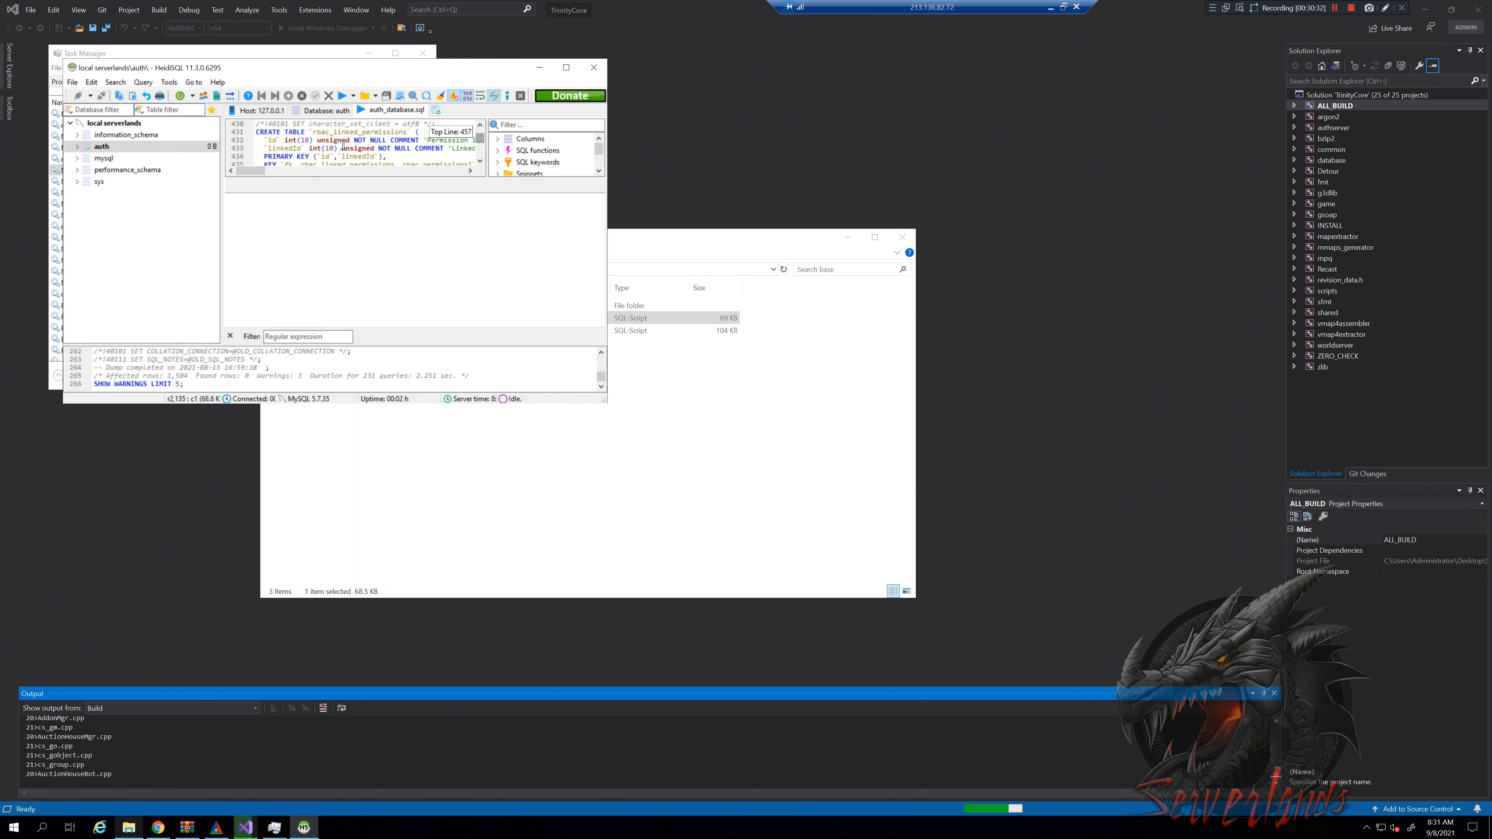
scroll(386, 137, up, 1)
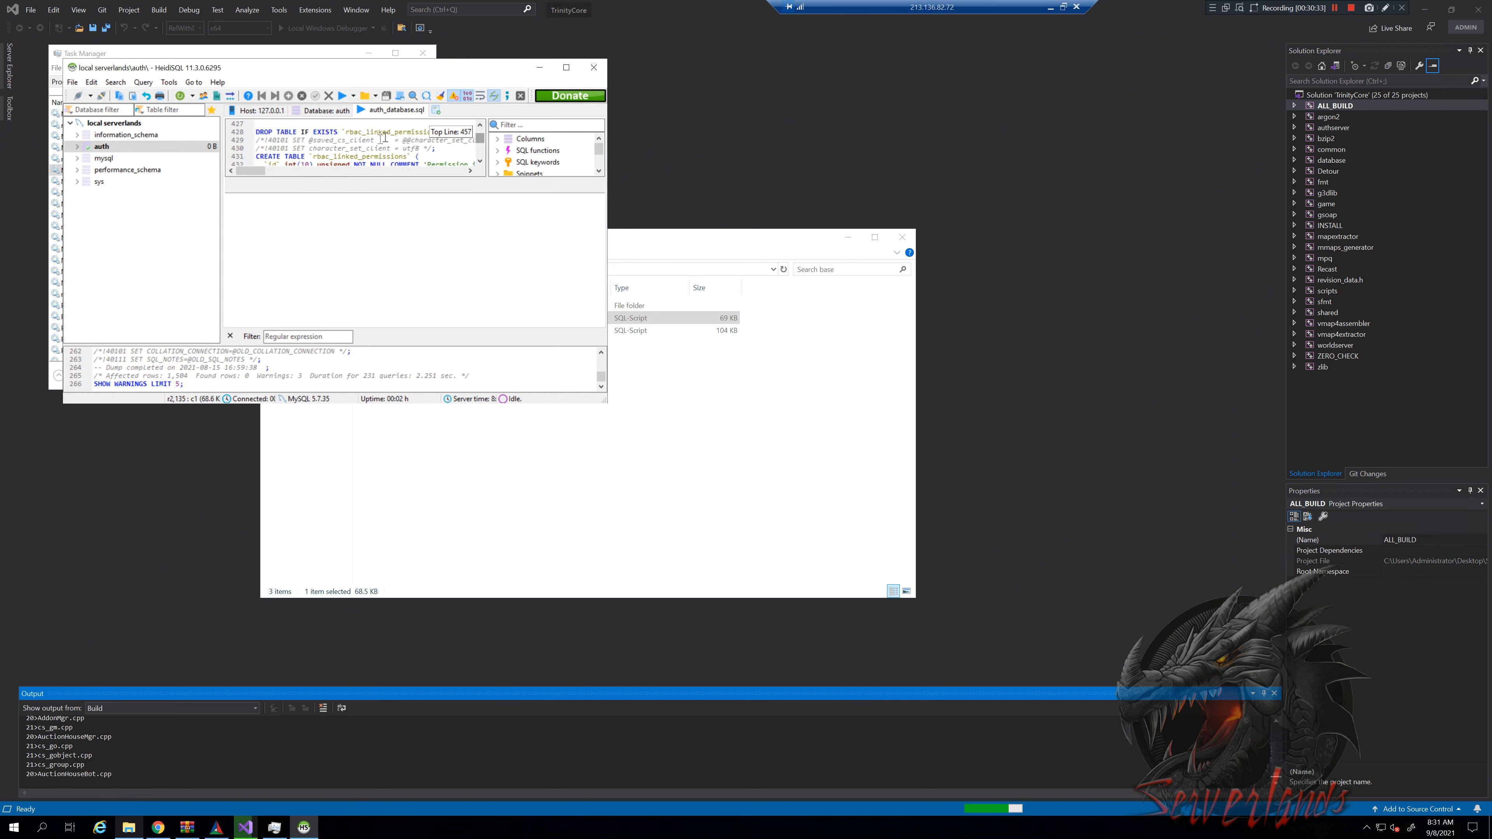
click(78, 150)
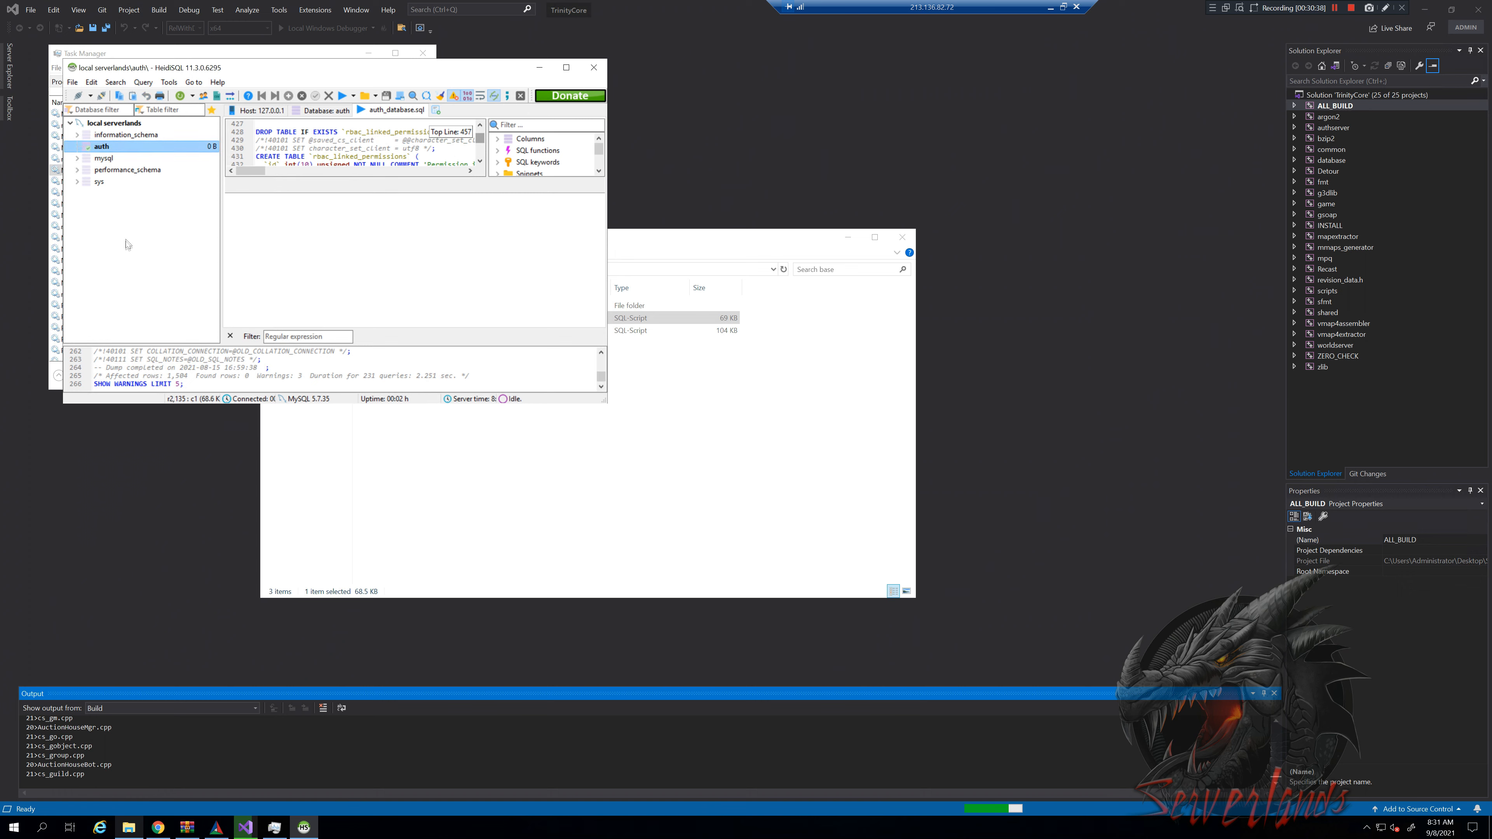
key(F5)
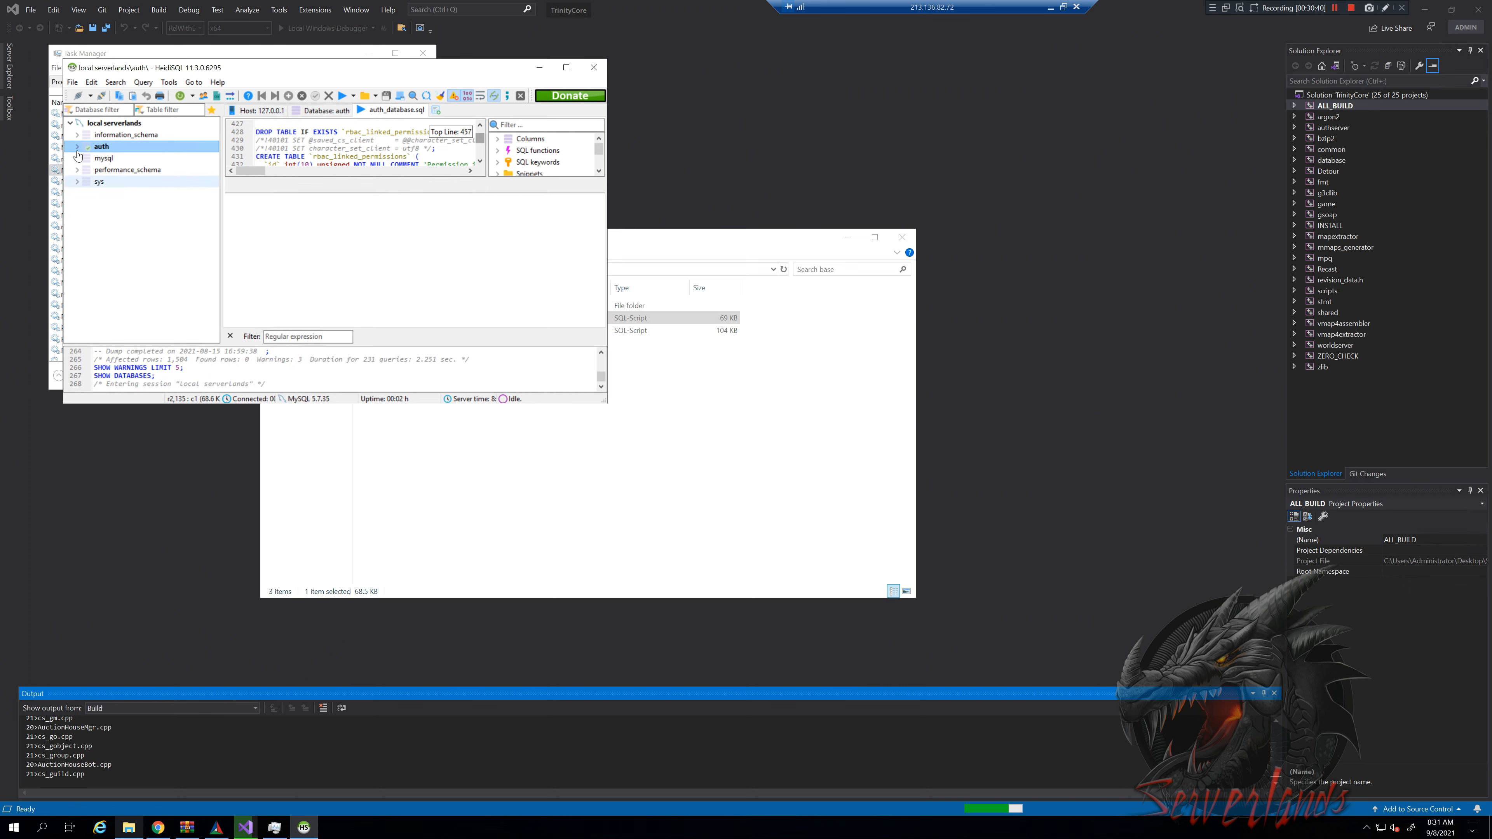
Expand auth and view the still-empty account table with HeidiSQL maximized
click(77, 148)
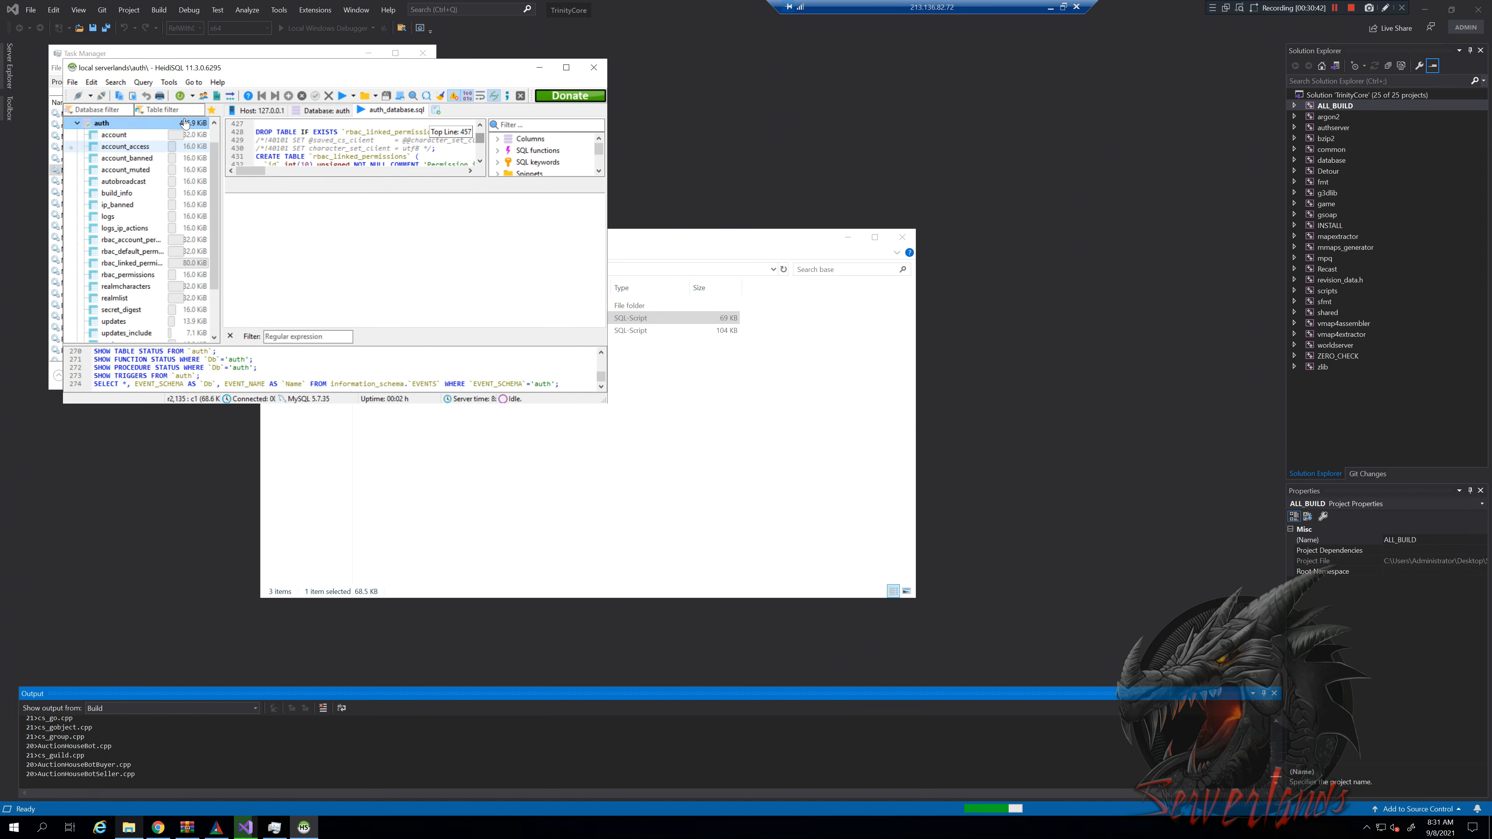
click(143, 137)
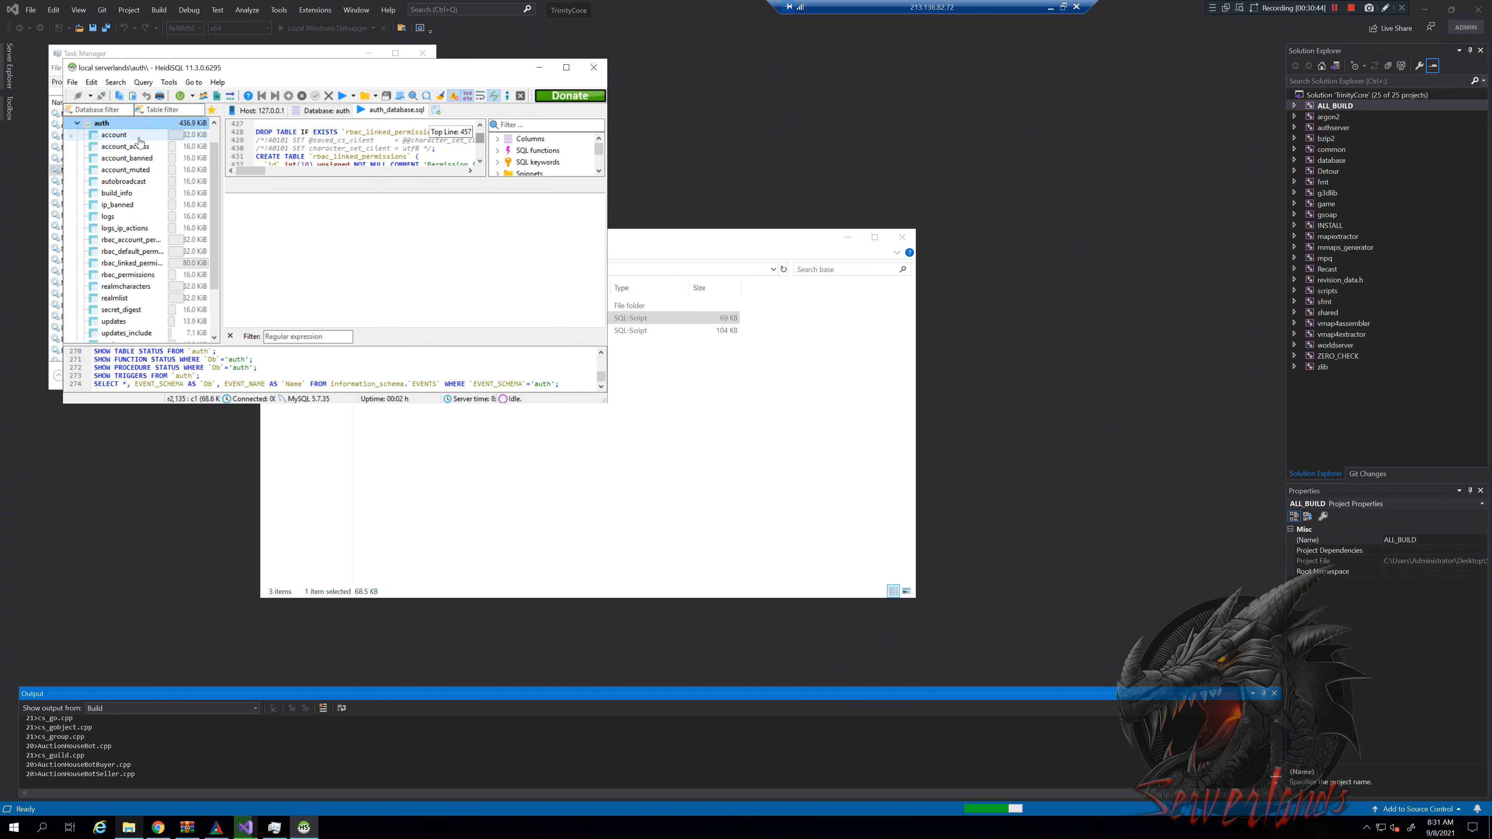
click(438, 110)
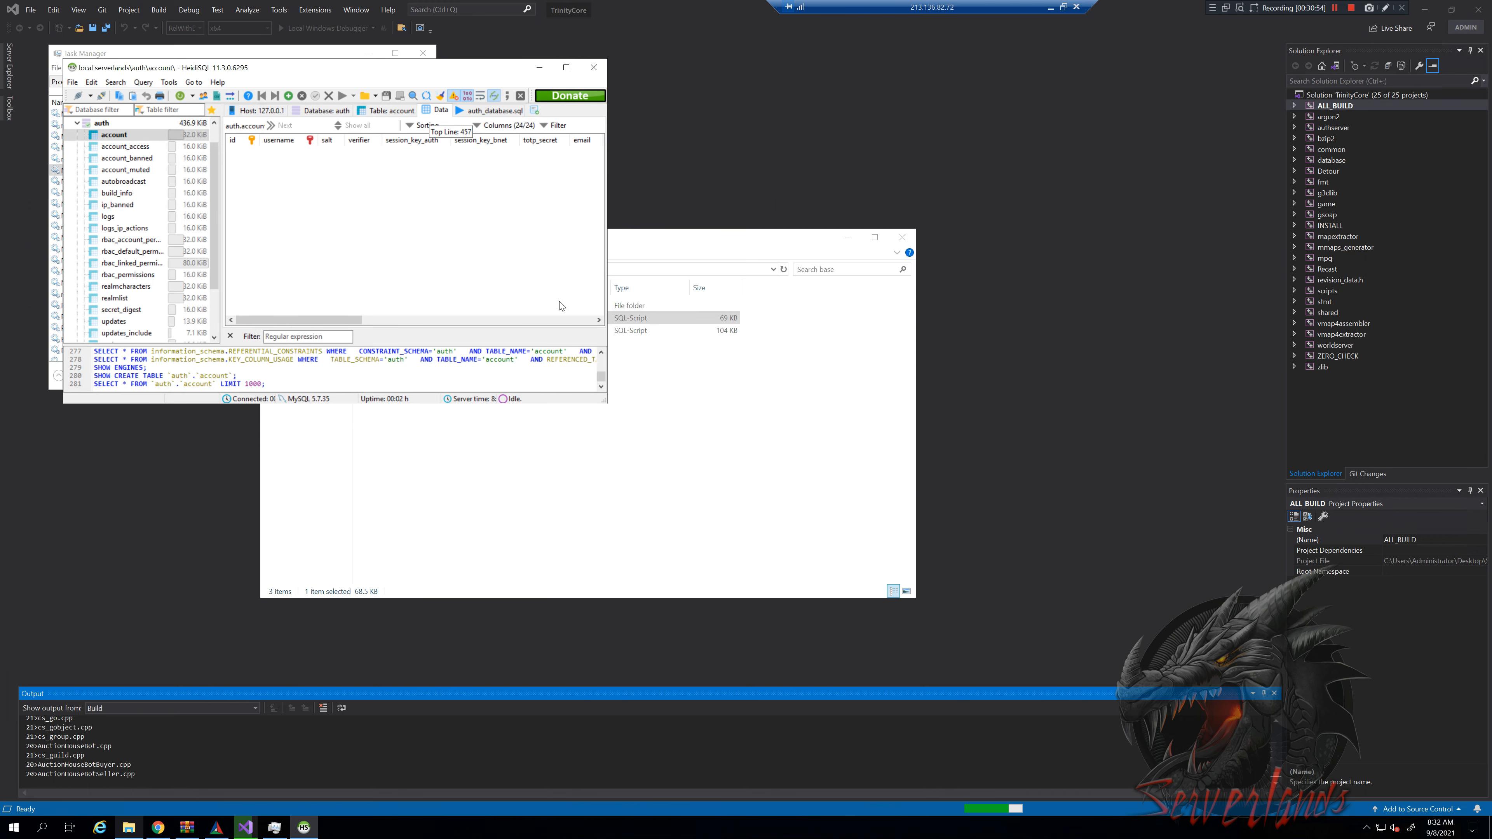
click(566, 68)
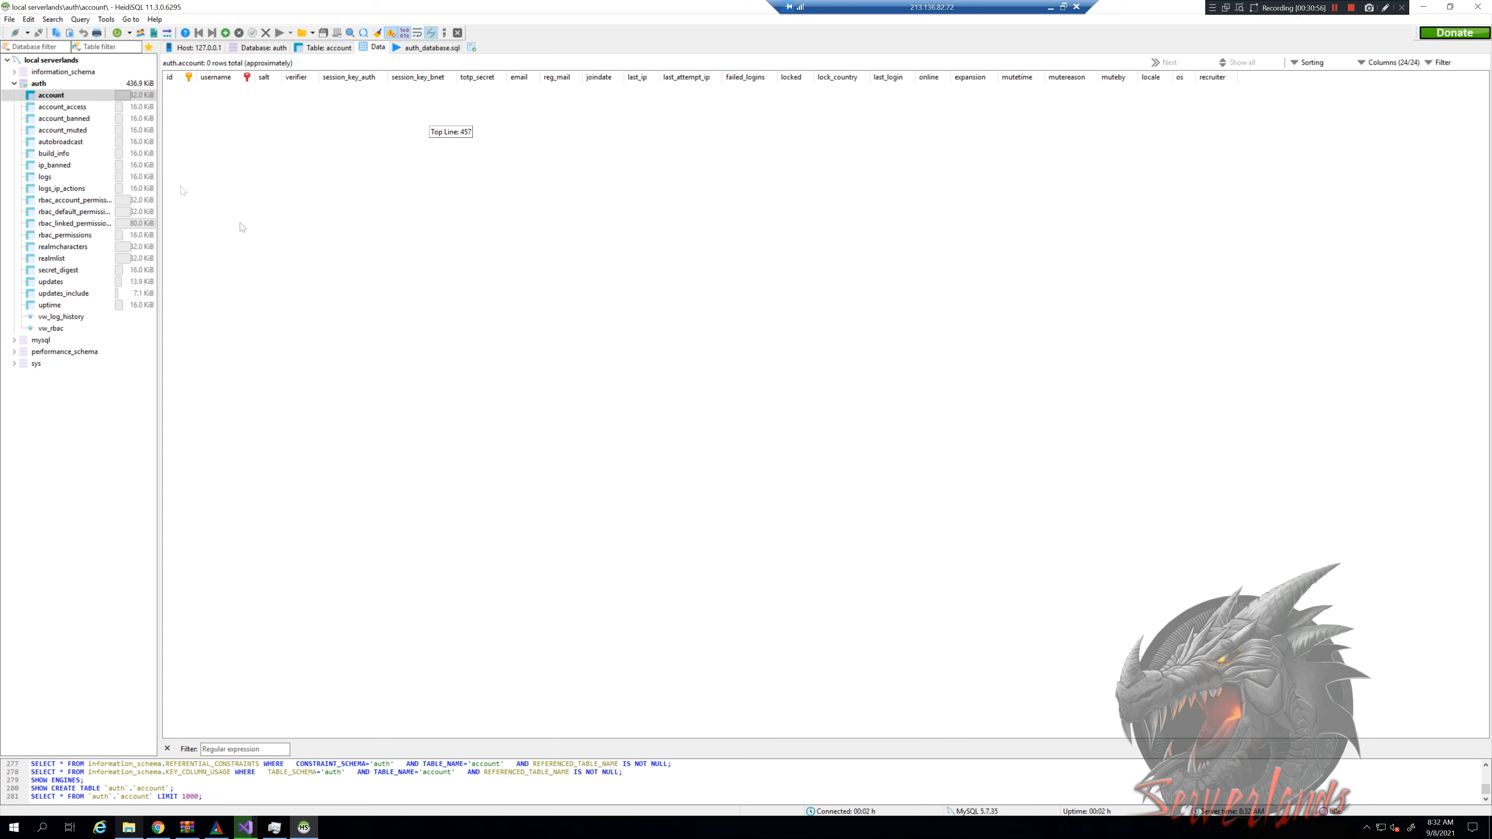
click(52, 98)
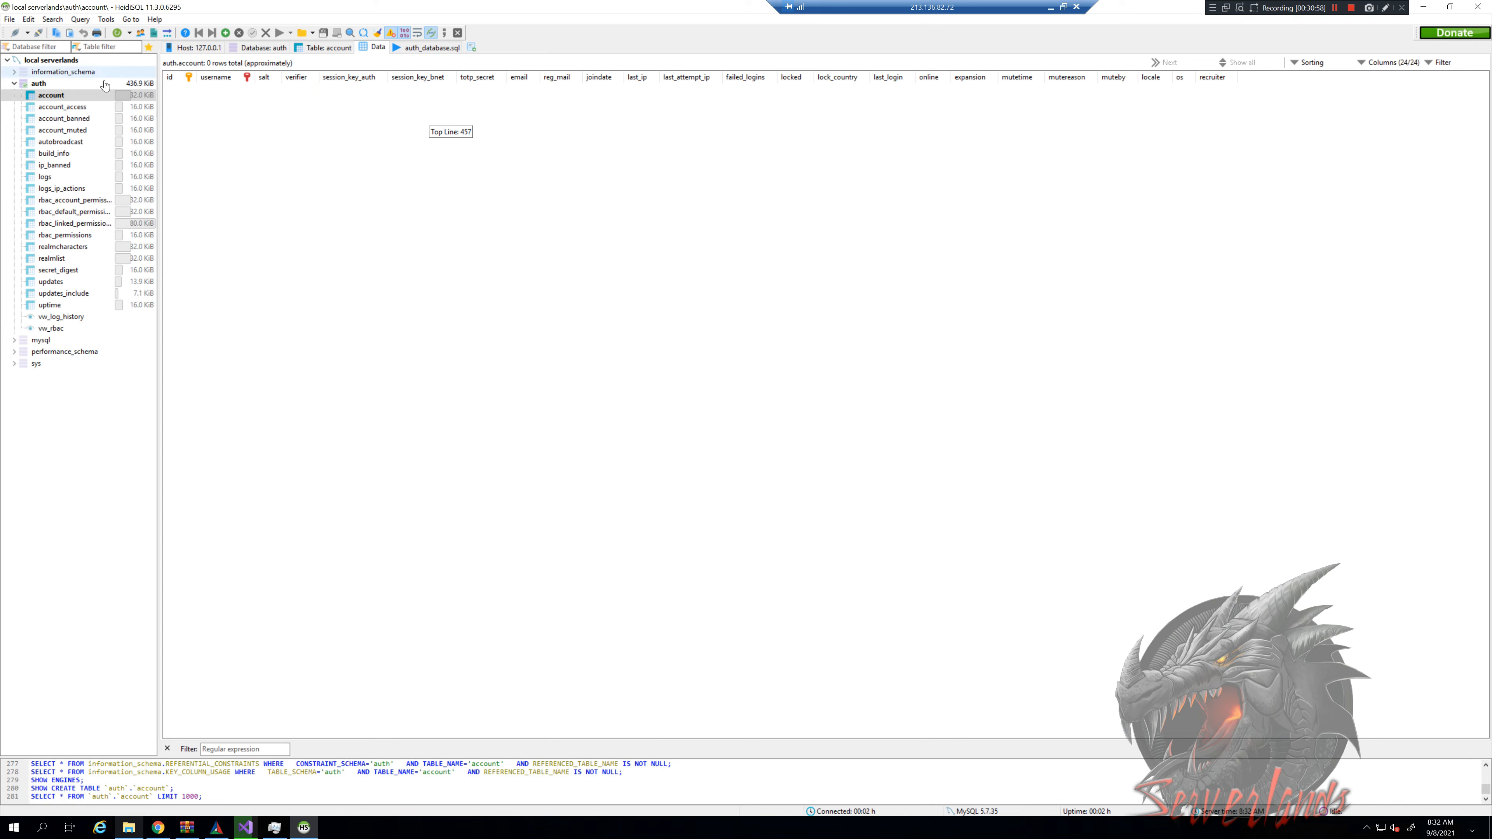
Collapse auth and select the local serverlands root to show all databases
click(14, 82)
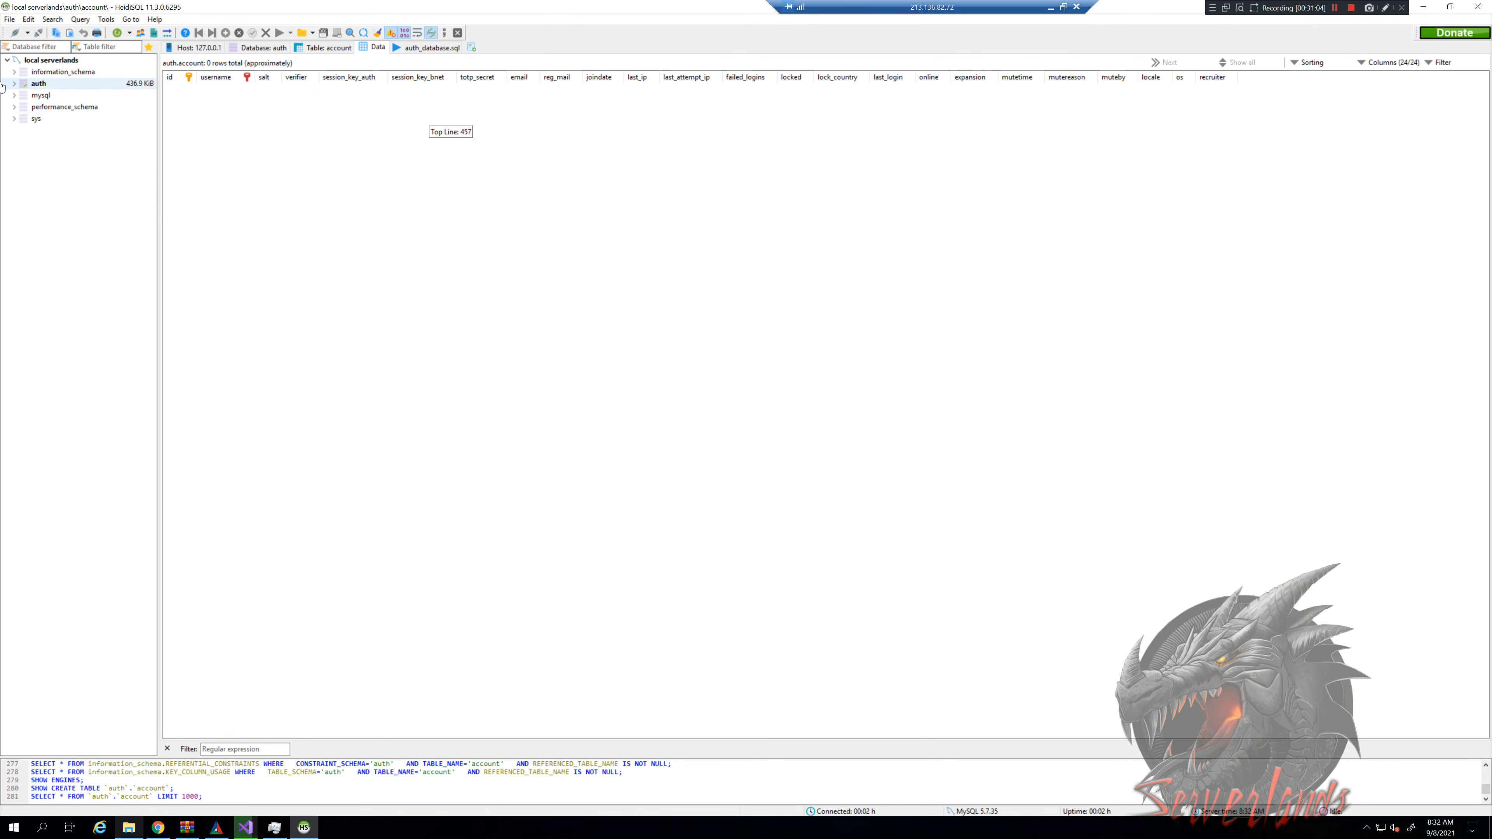
click(14, 84)
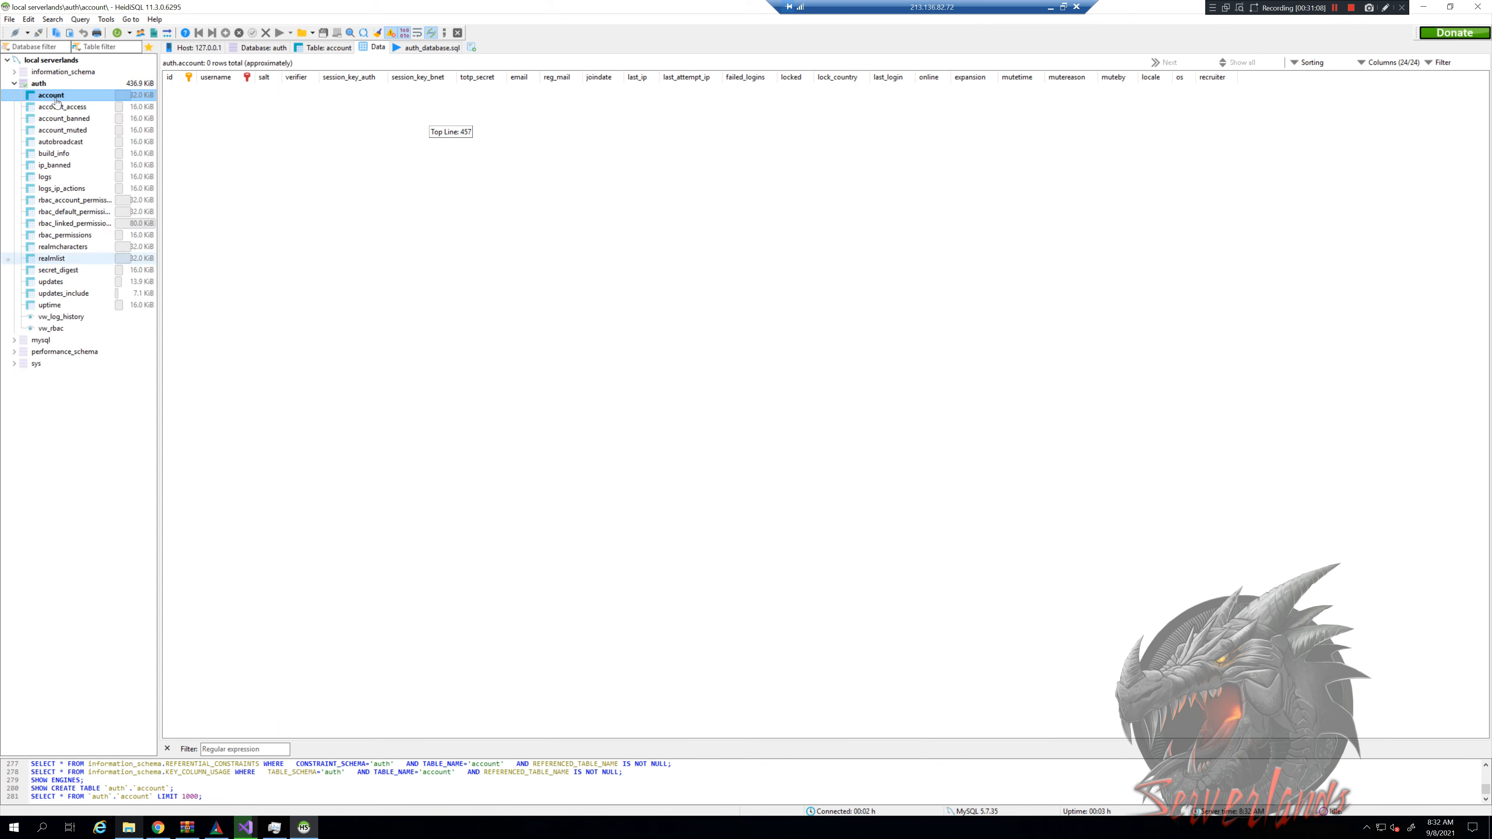
click(14, 83)
click(64, 61)
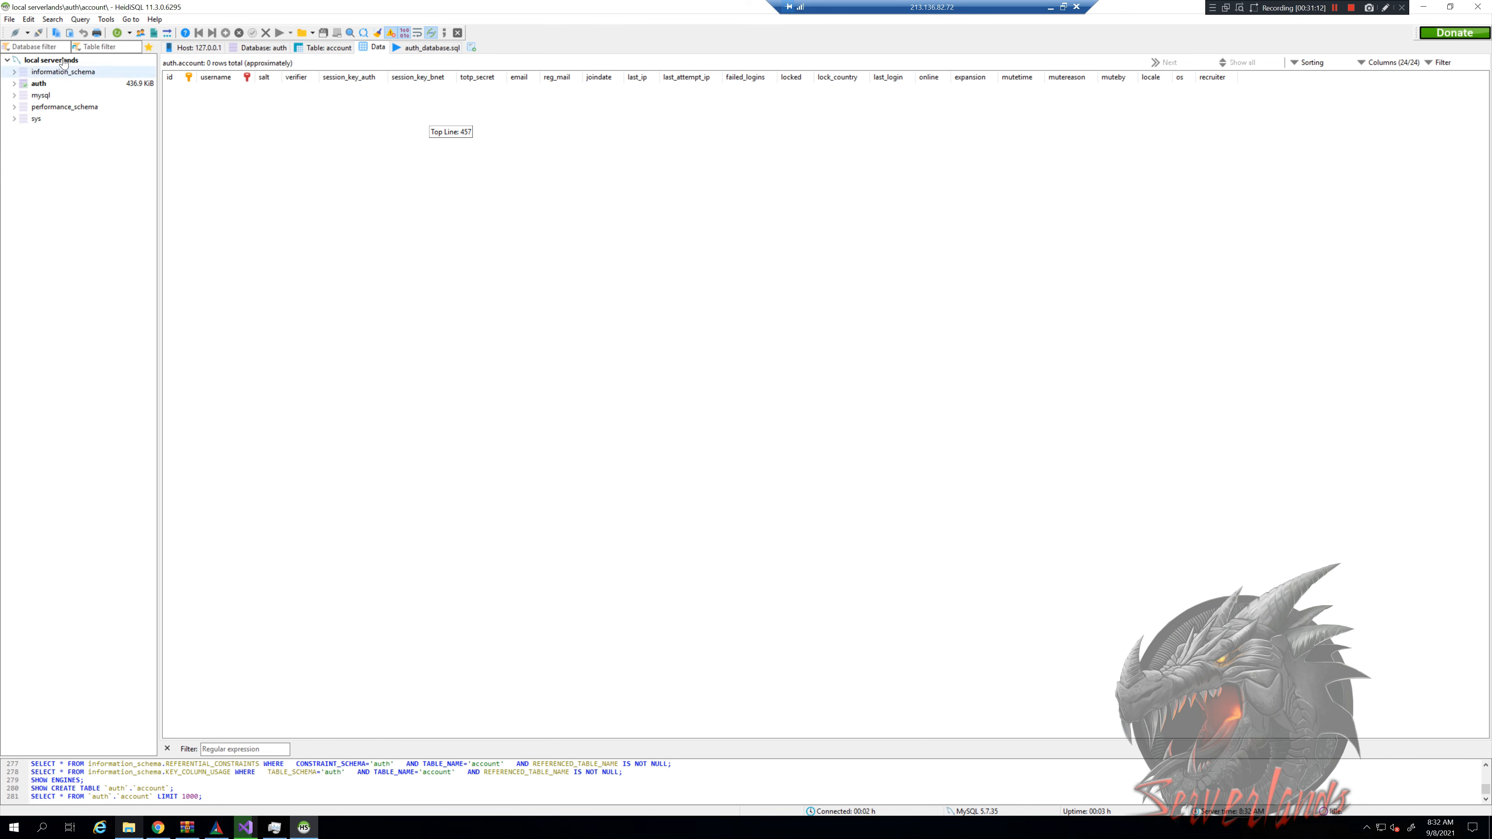
Create a new empty database named characters on the server
right_click(70, 172)
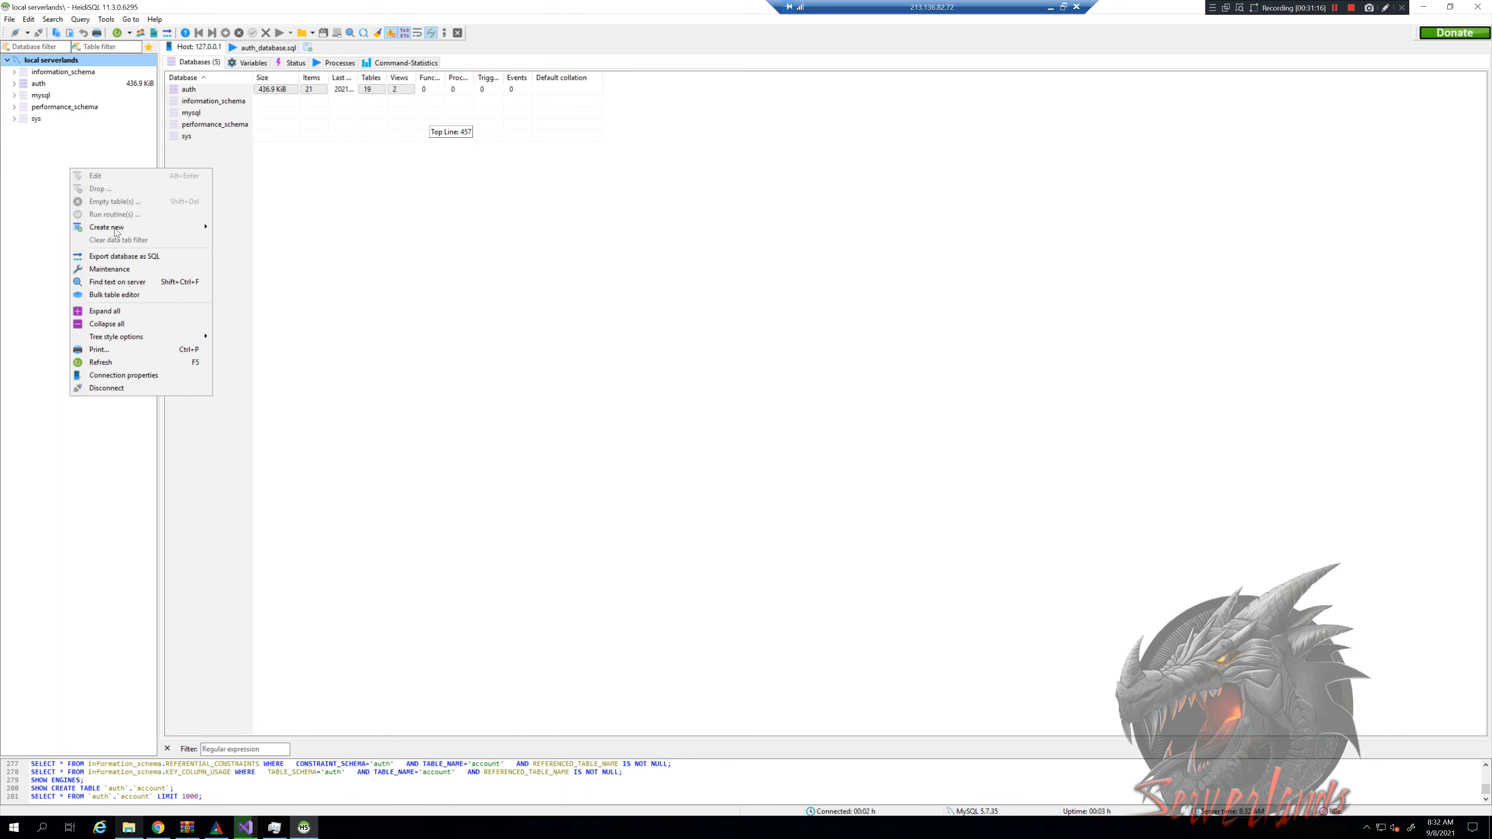
mouse_move(116, 231)
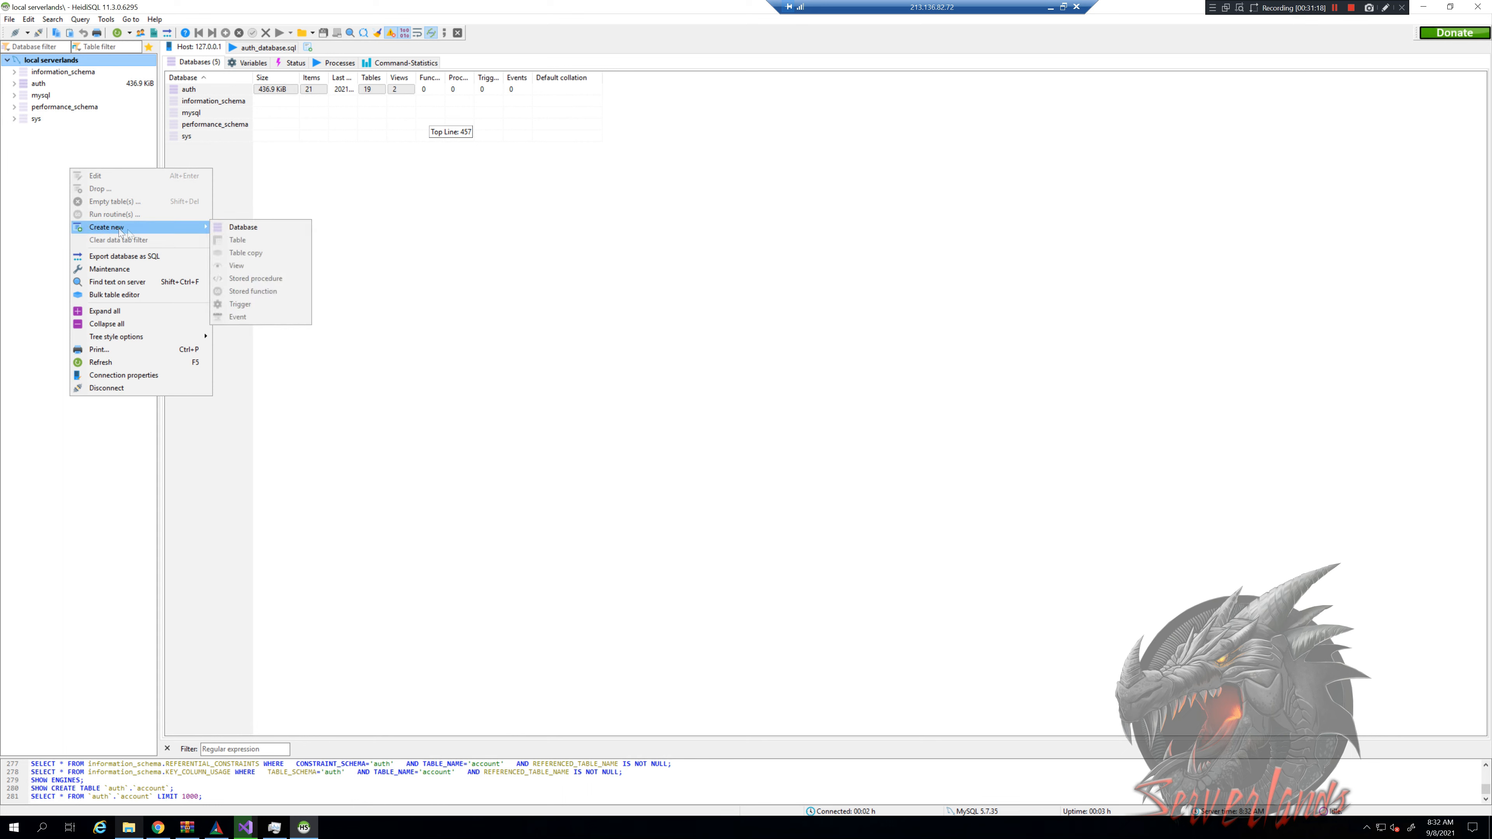
click(239, 230)
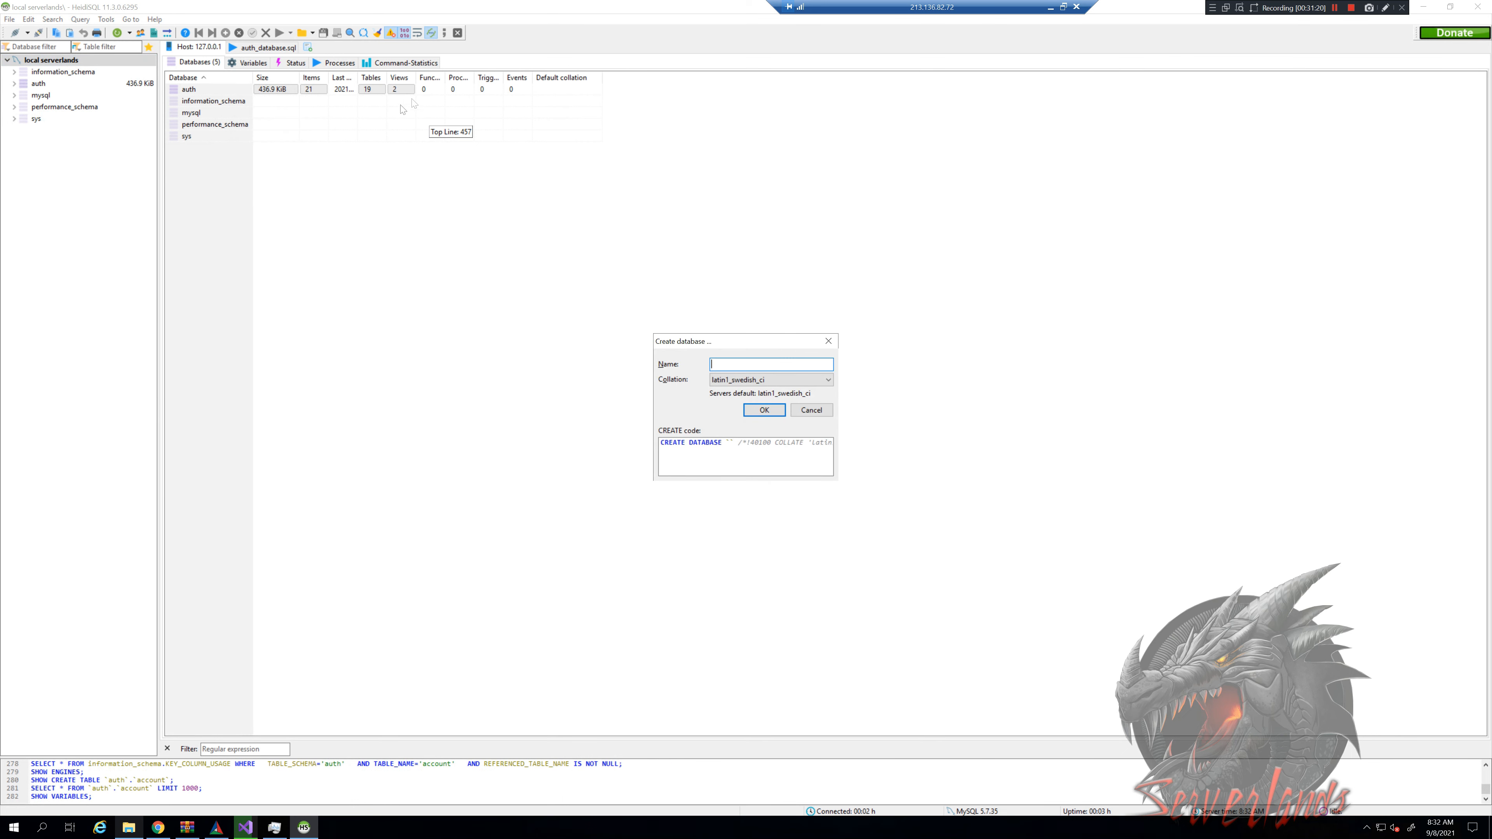
text(characters)
click(765, 411)
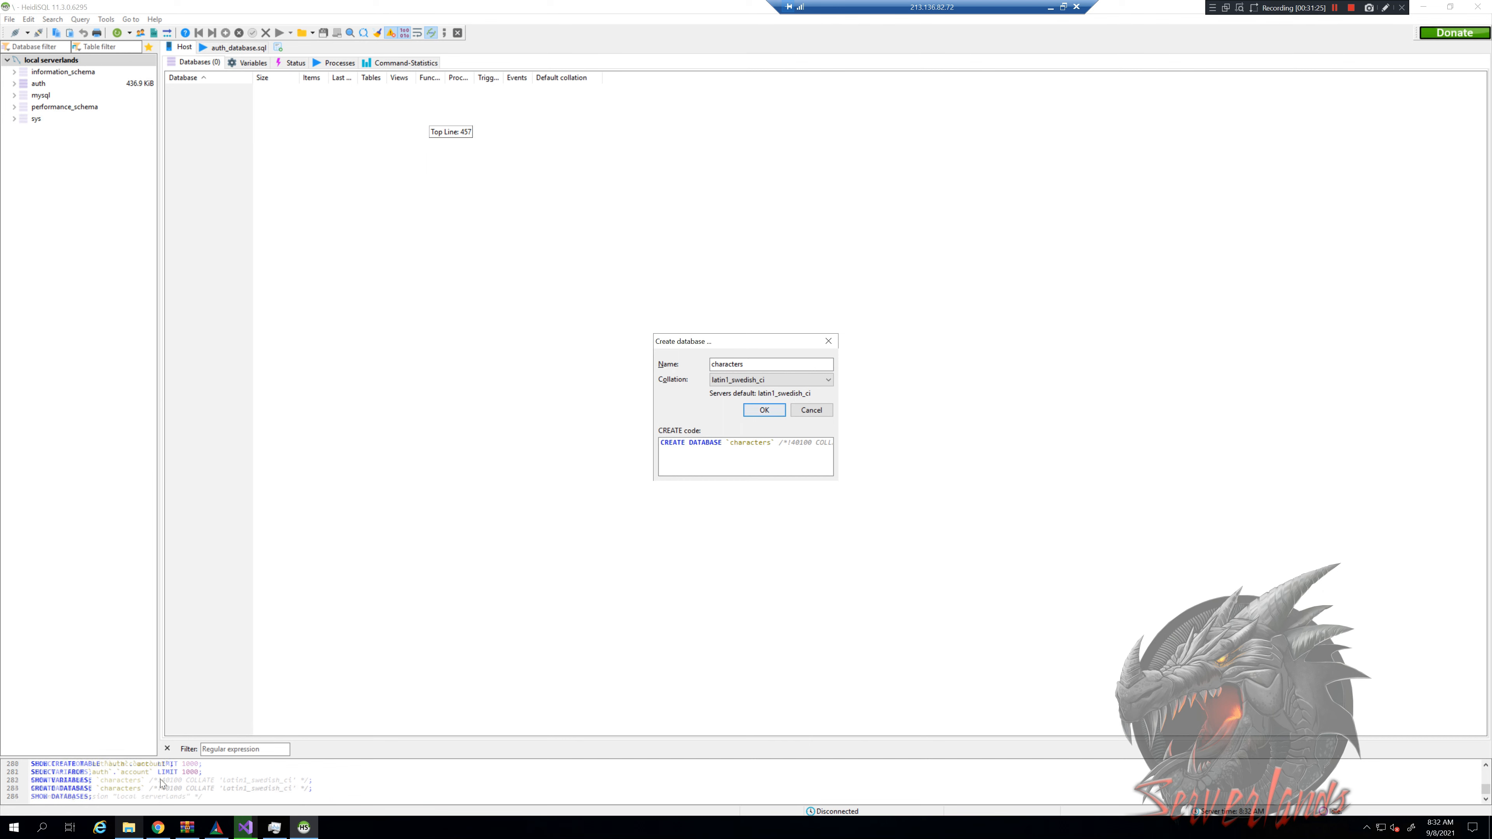
Drag characters_database.sql from the base folder into a new HeidiSQL query tab
click(126, 828)
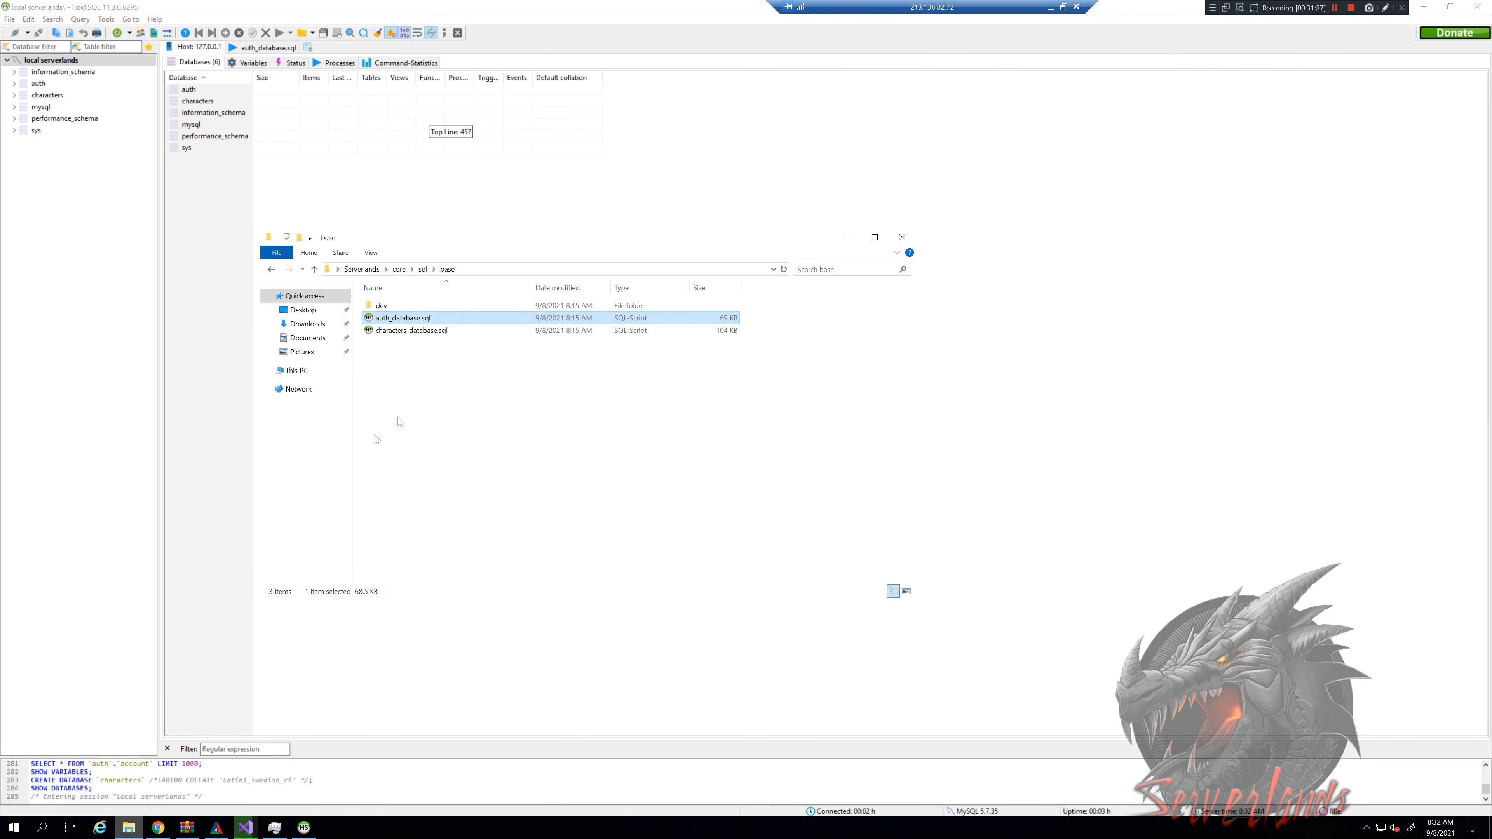
click(438, 331)
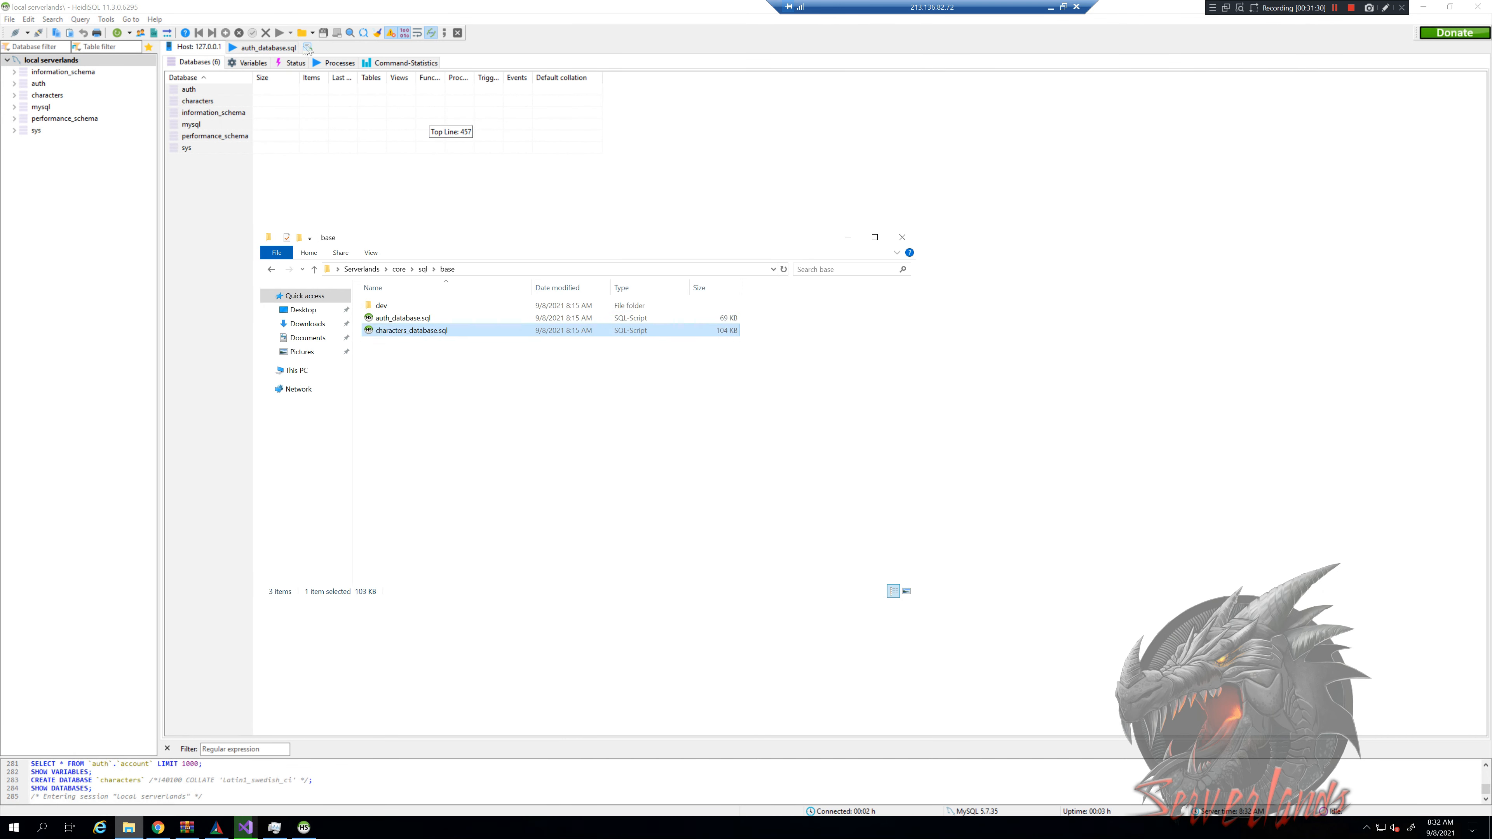
click(292, 52)
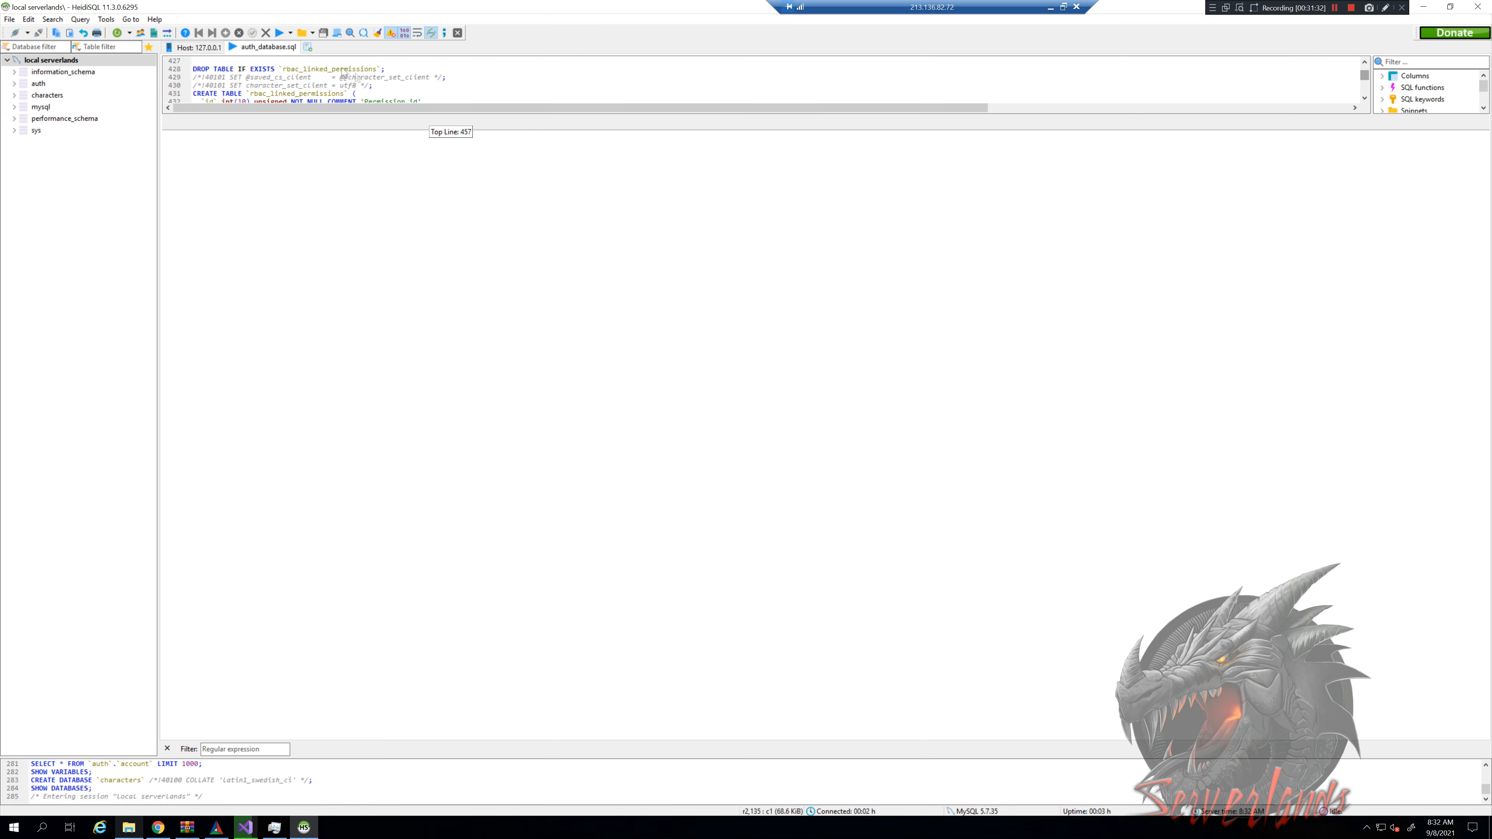
key(alt+Tab)
drag(431, 332, 439, 88)
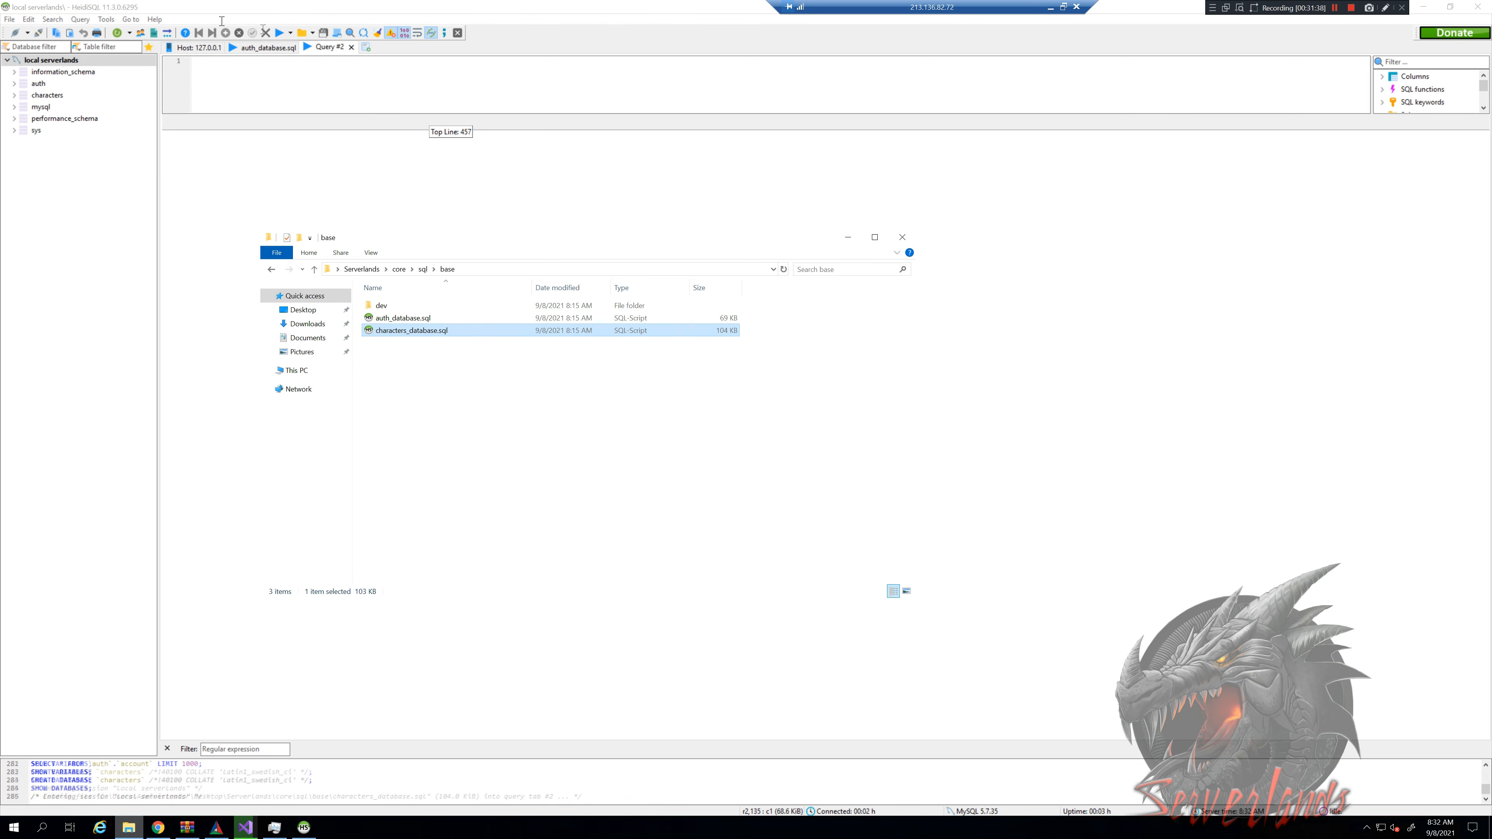
click(341, 83)
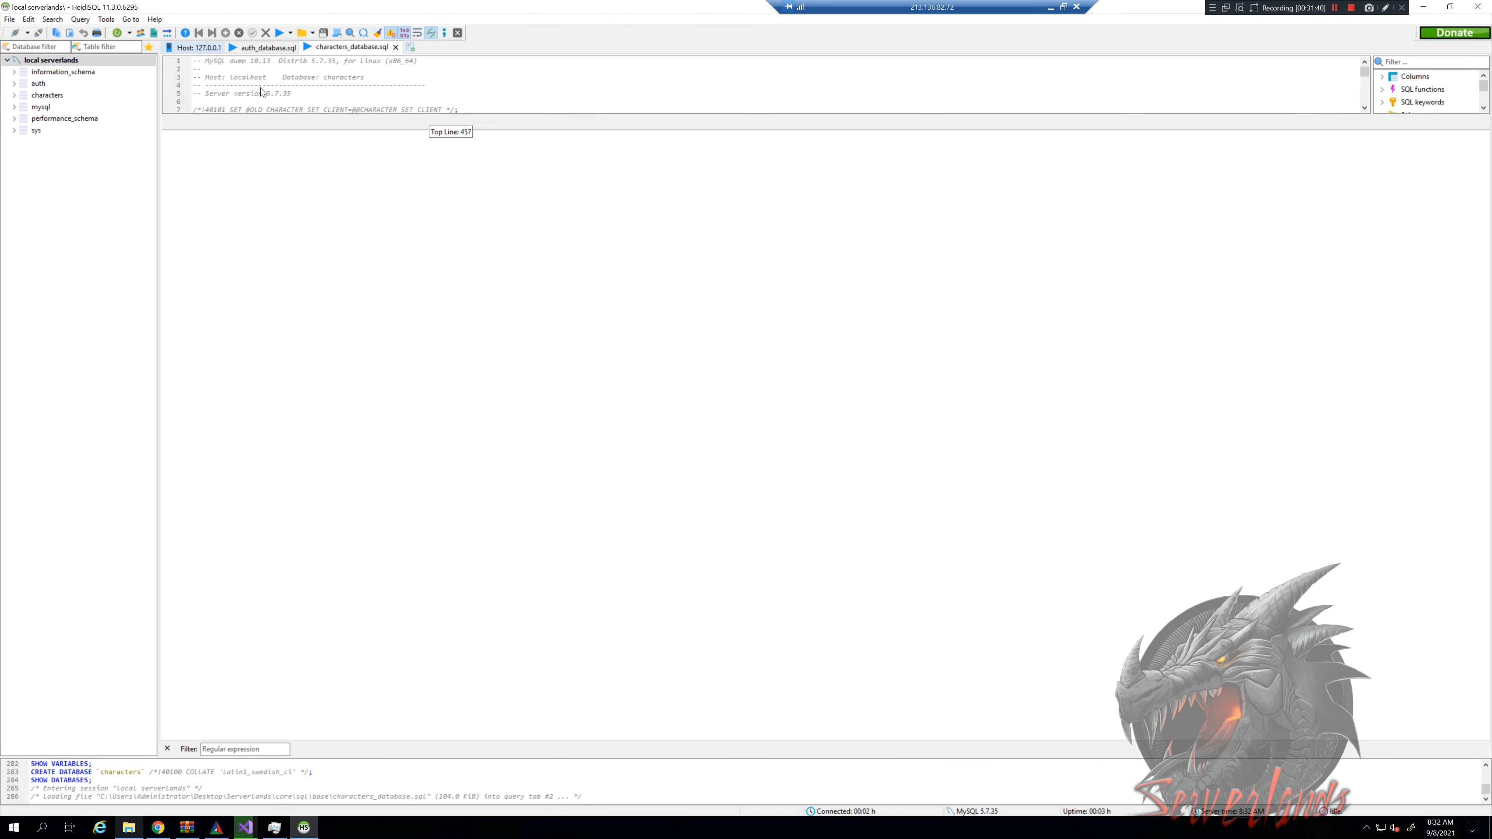
Scroll through the characters script and begin typing 'sELECT' on a new line after line 20
click(55, 98)
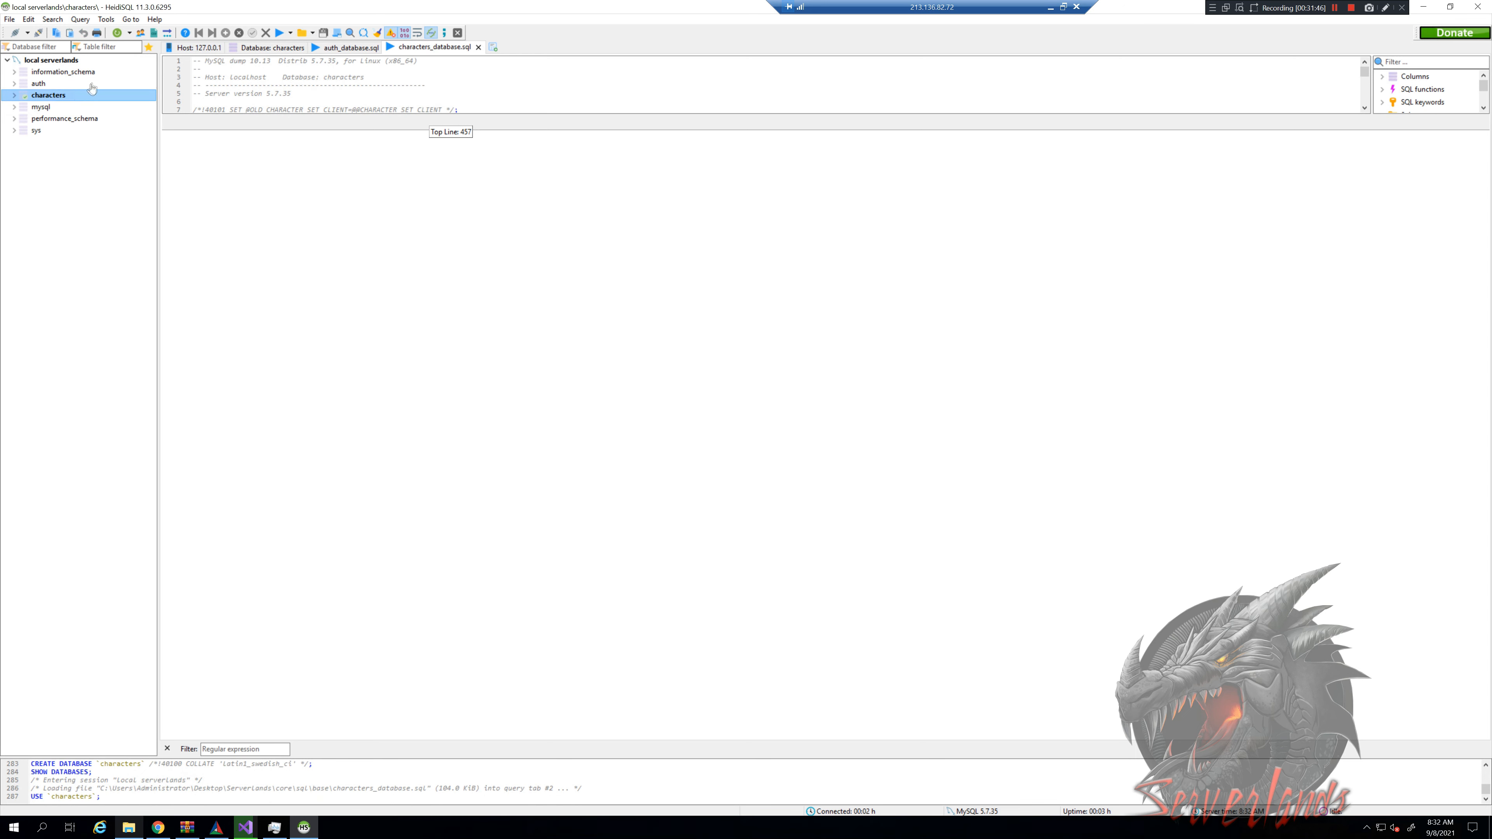
click(61, 61)
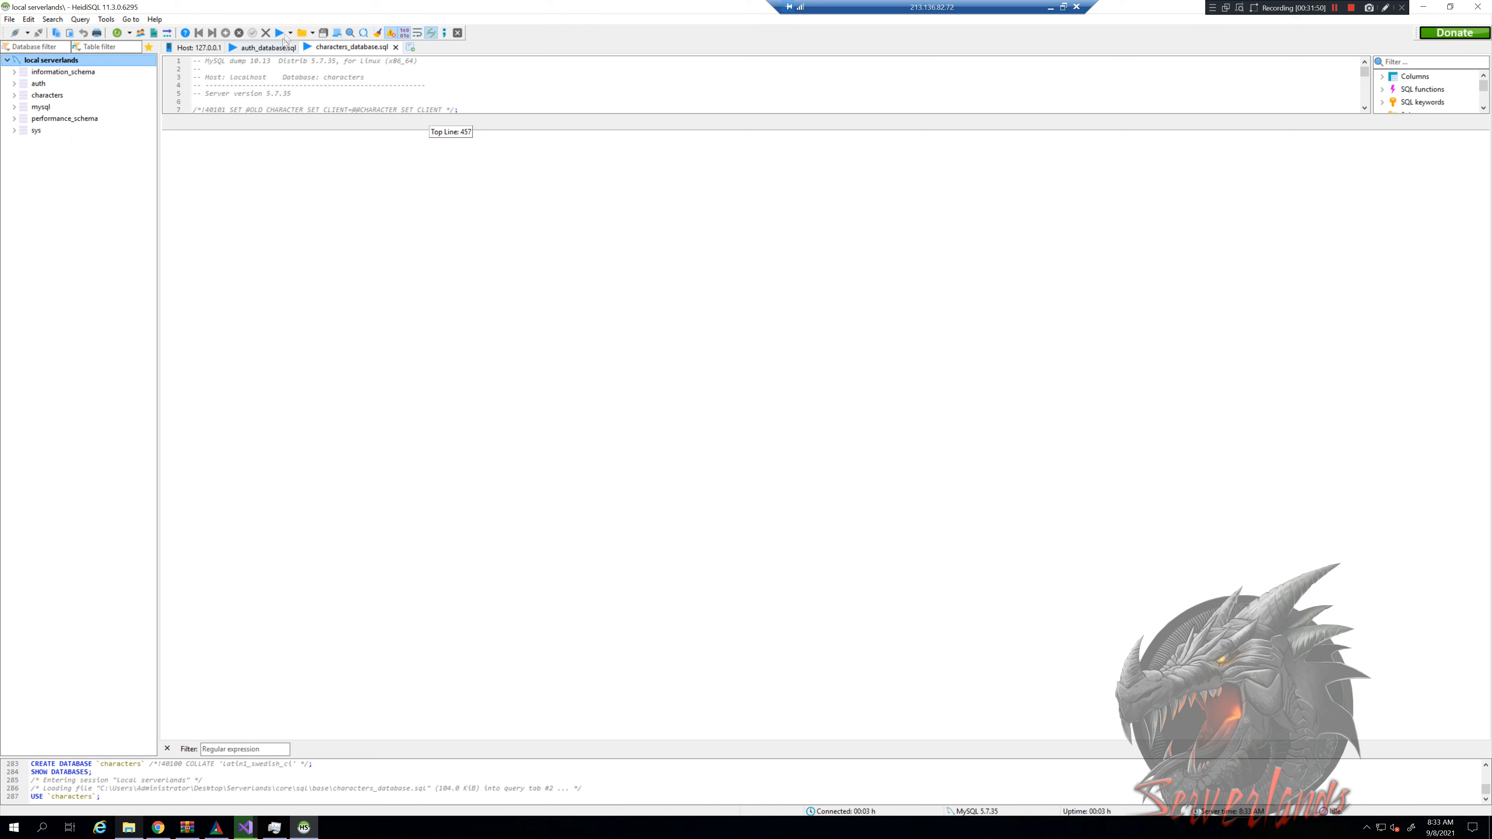
scroll(299, 91, down, 2)
scroll(298, 87, down, 2)
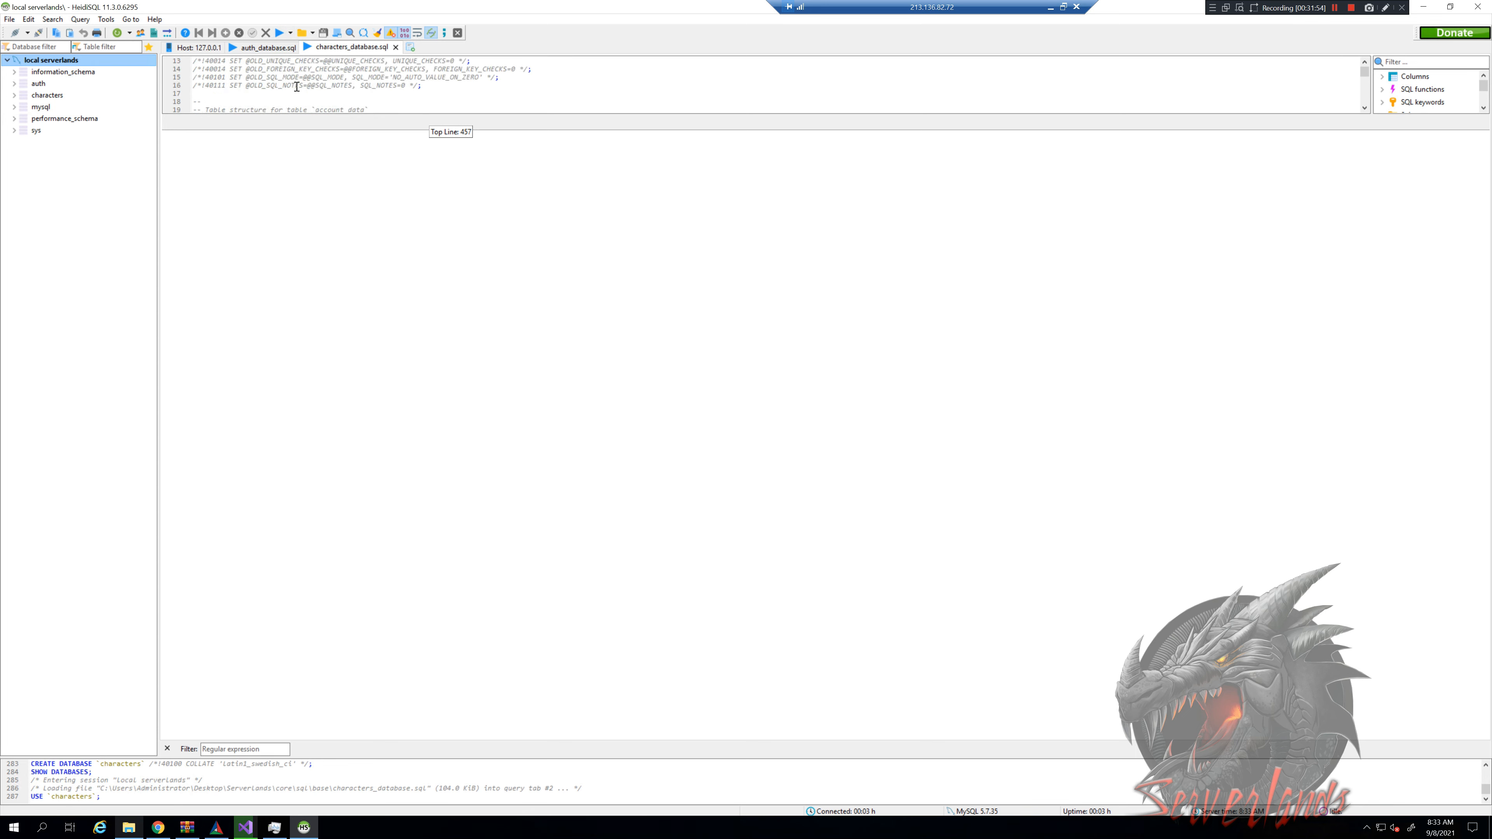
scroll(296, 86, down, 2)
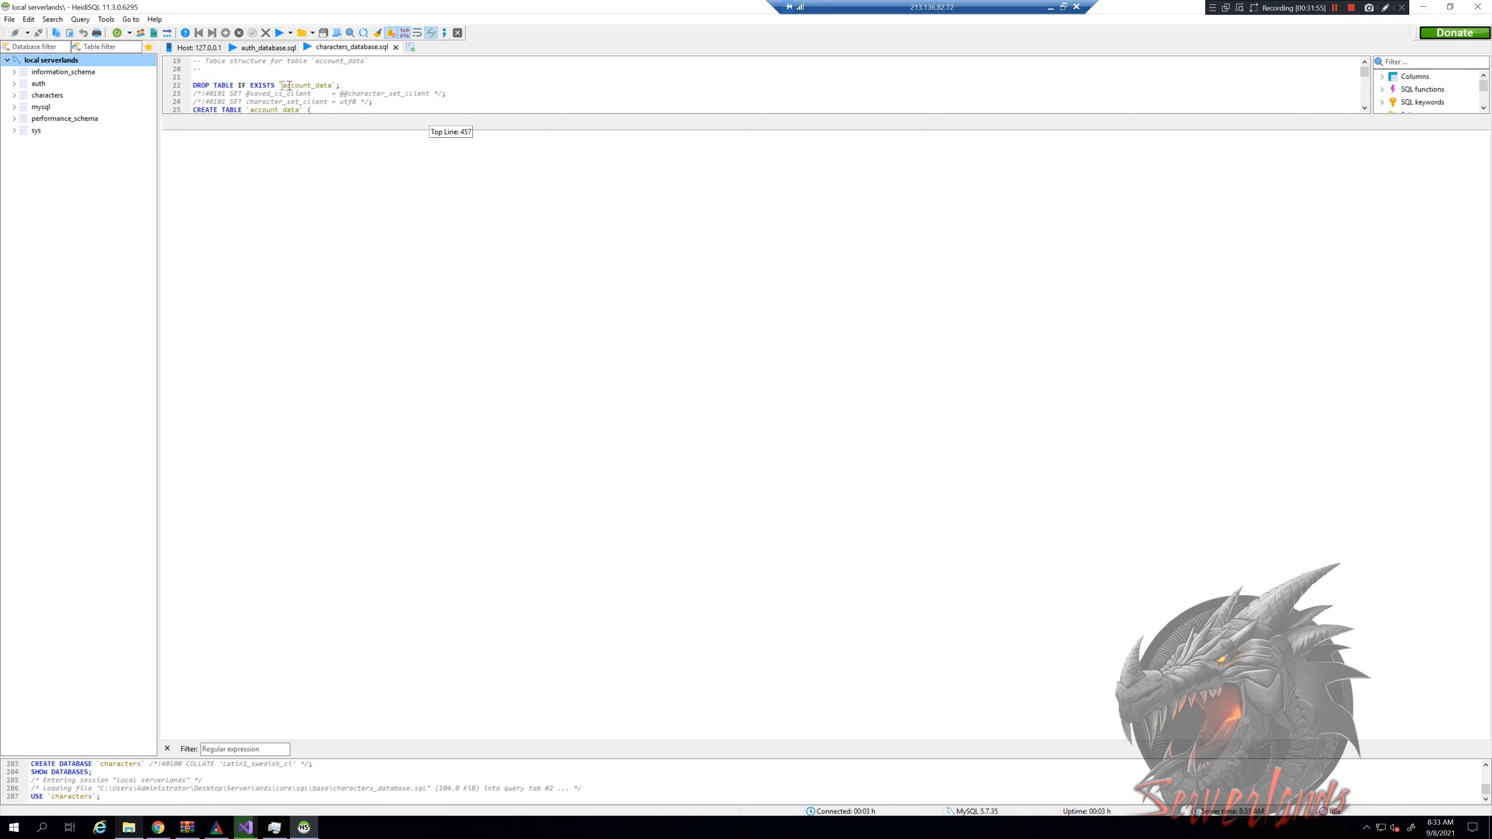
scroll(228, 91, up, 1)
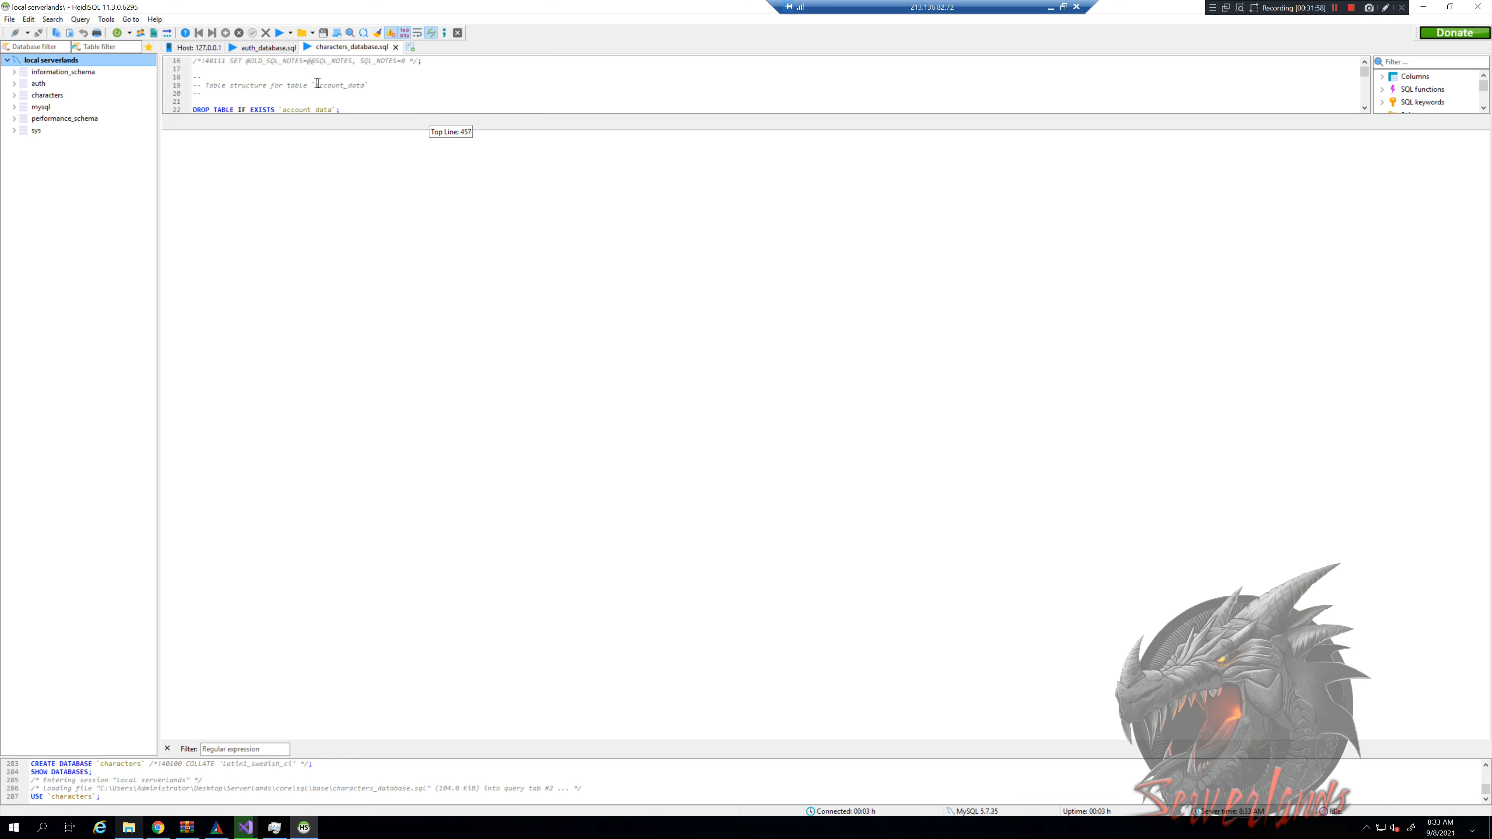
click(214, 94)
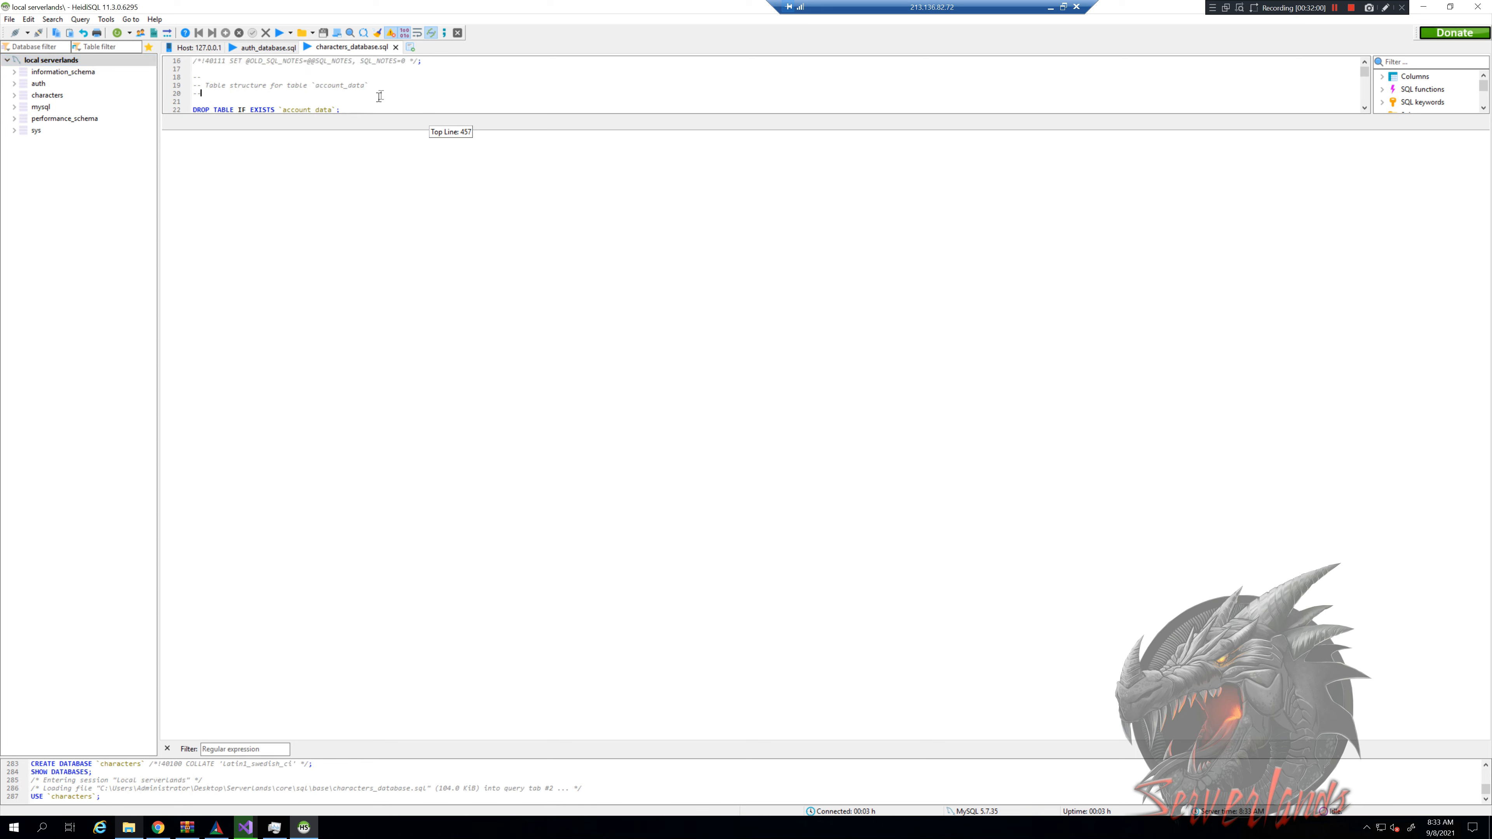
key(Return)
text(sELECT)
key(BackSpace)
key(BackSpace)
key(BackSpace)
Inspect the DROP TABLE and CREATE TABLE `account_data` lines, then reactivate the characters database
scroll(226, 98, down, 1)
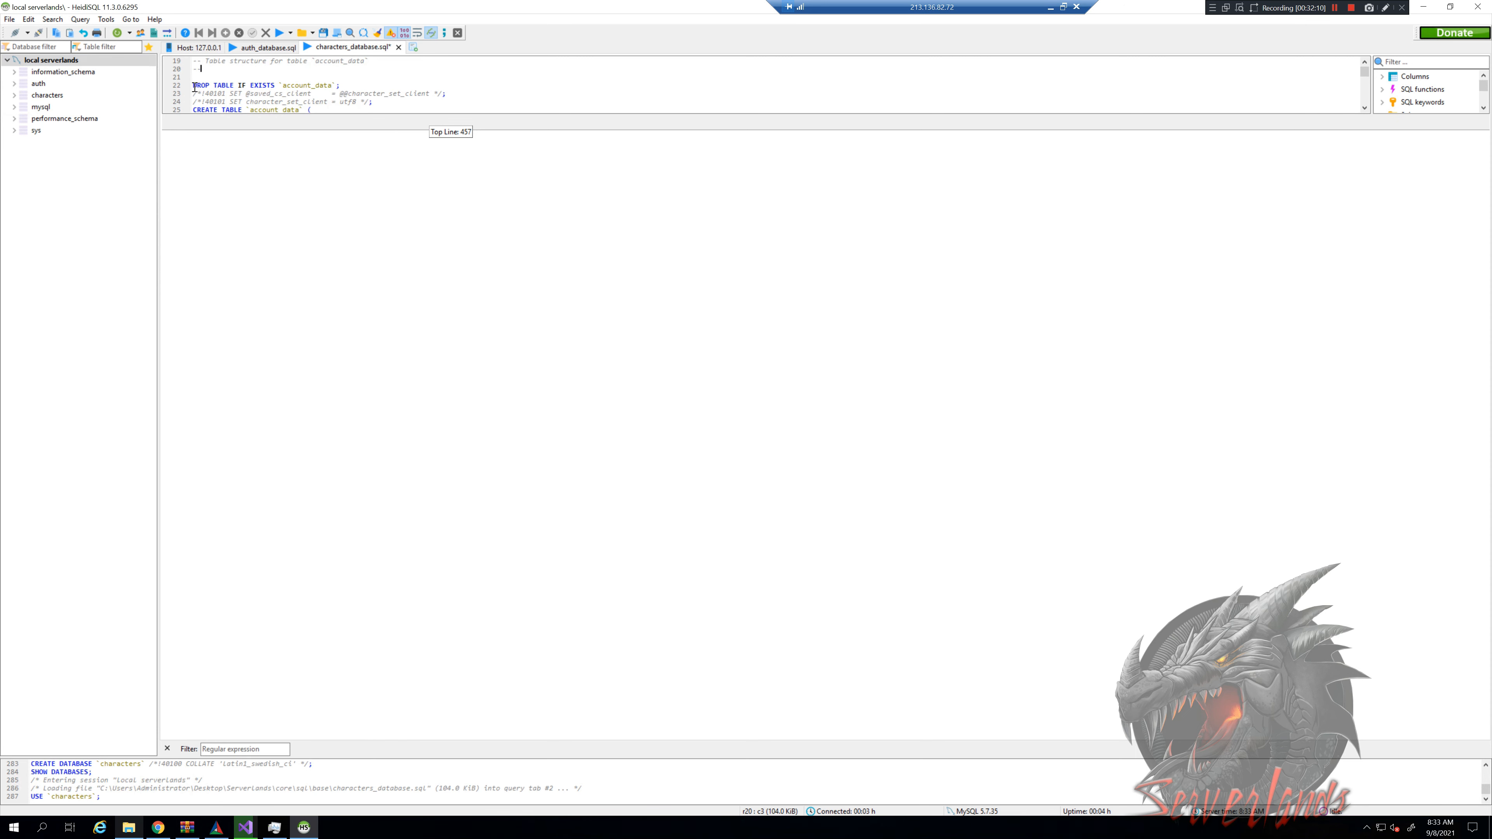
drag(233, 84, 344, 83)
click(345, 84)
scroll(218, 103, down, 1)
drag(195, 87, 312, 87)
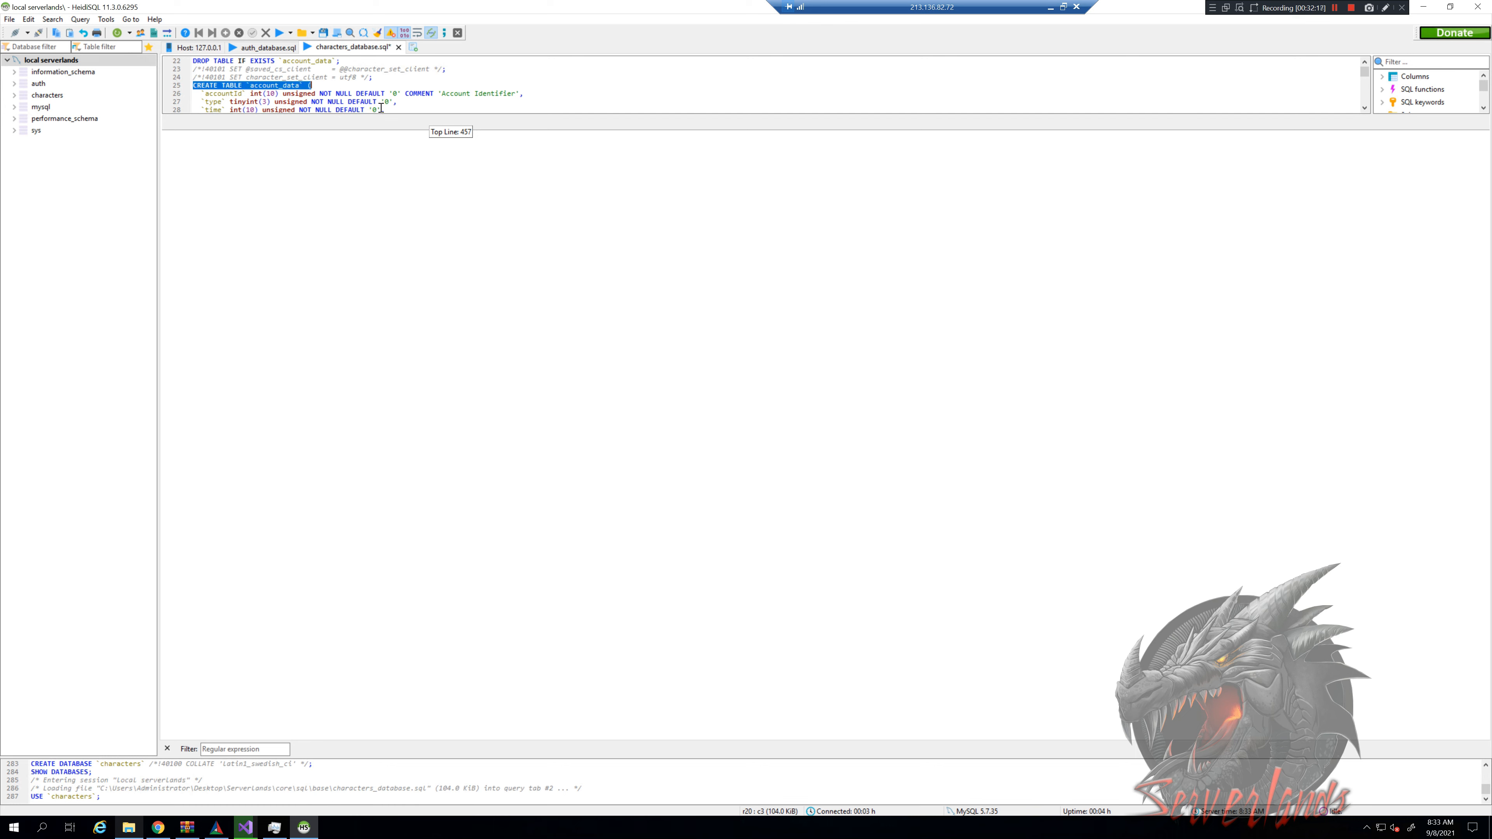
click(353, 68)
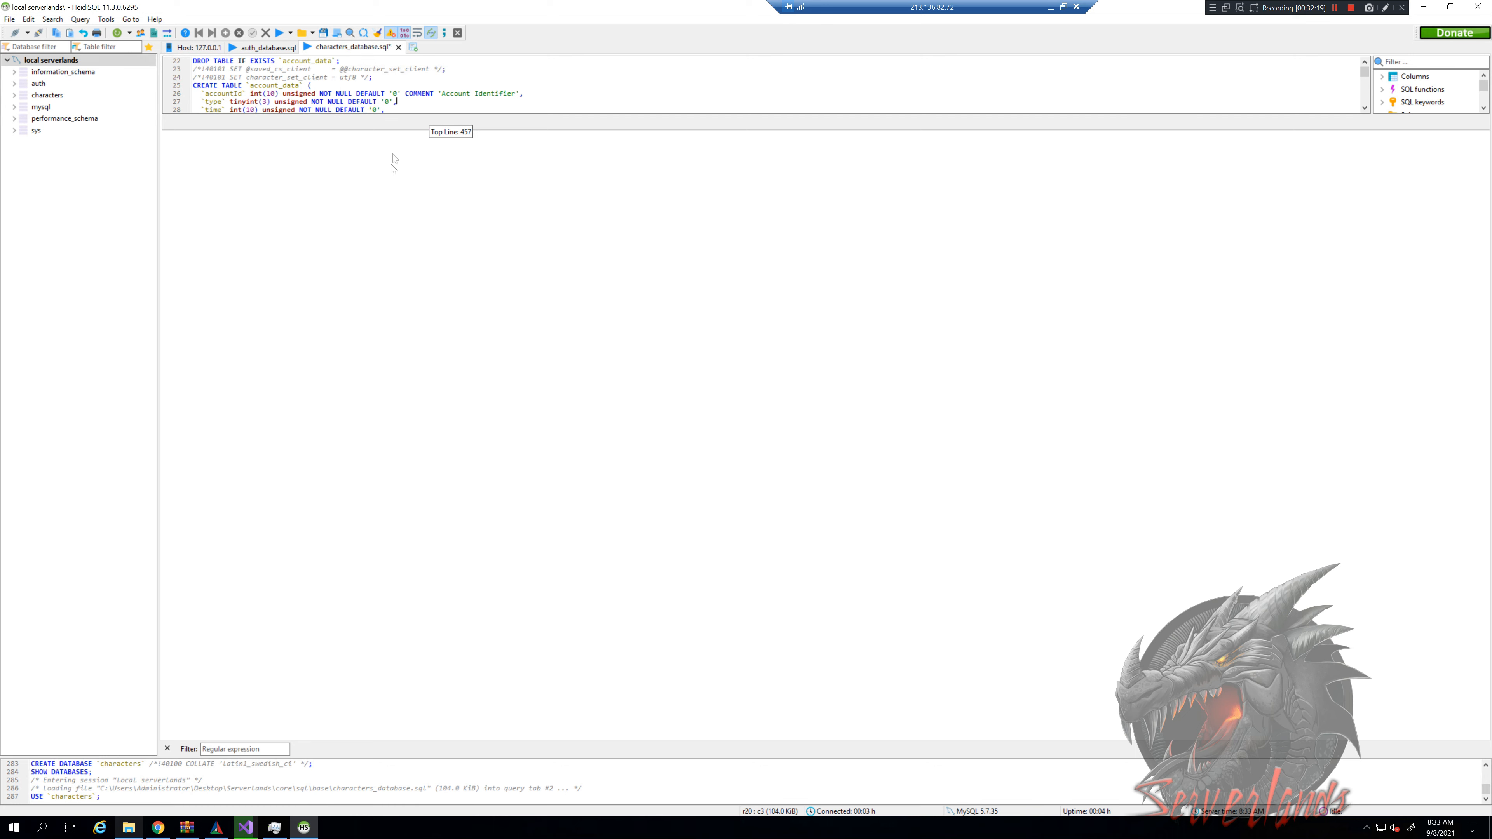
scroll(407, 108, up, 1)
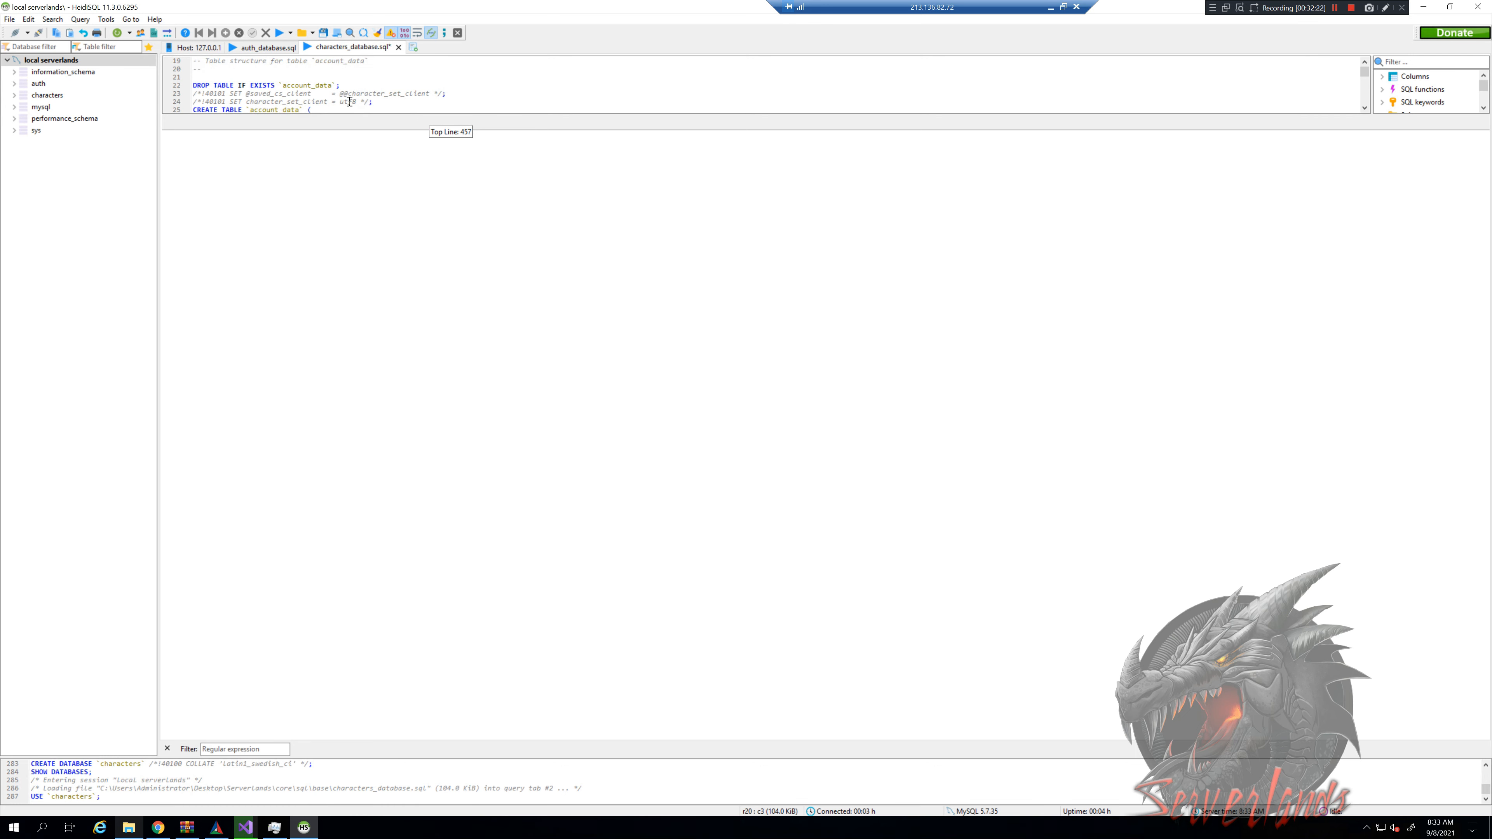
scroll(353, 101, up, 5)
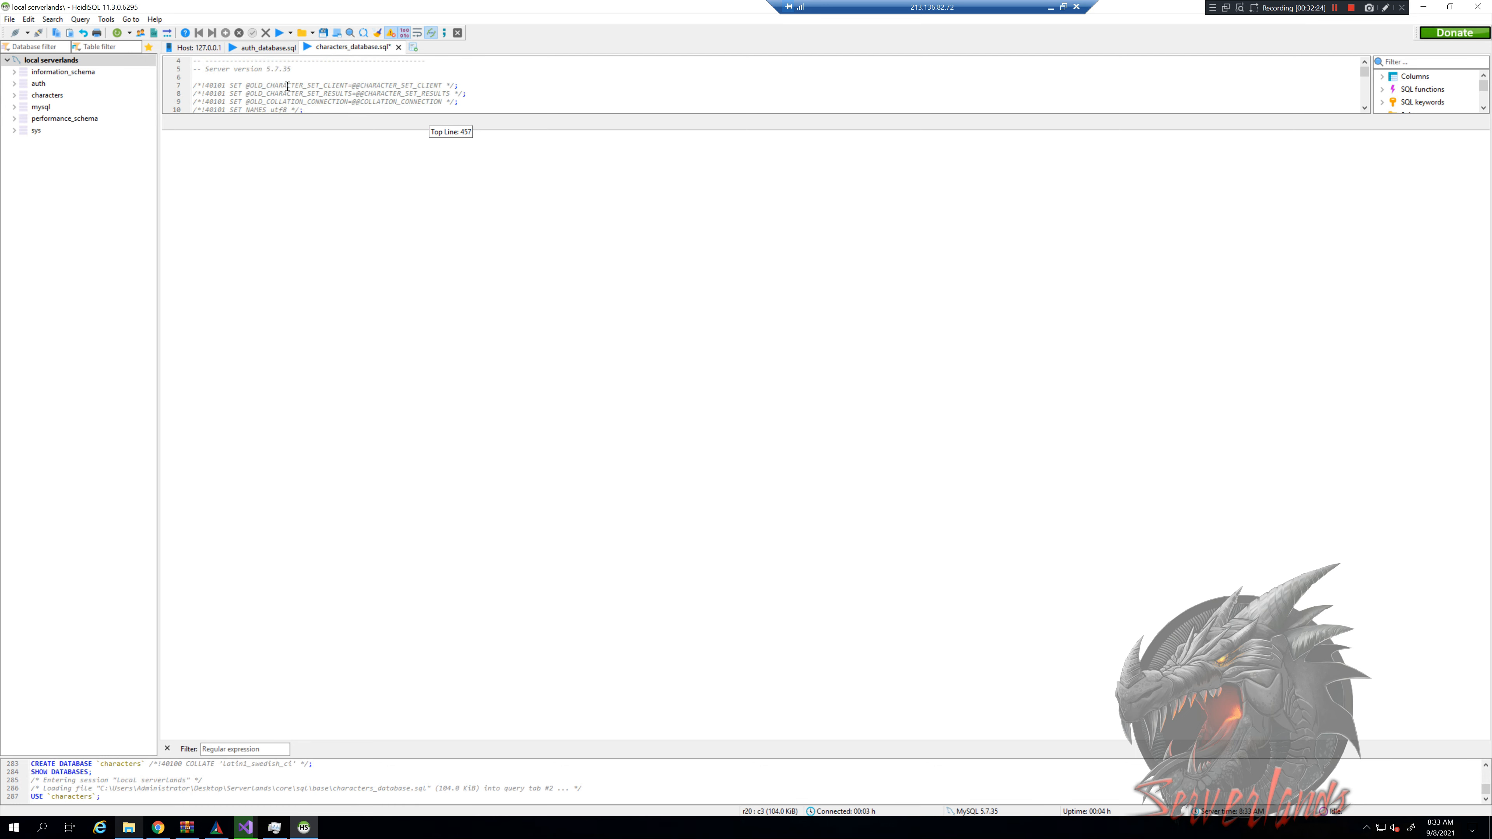
scroll(287, 86, up, 1)
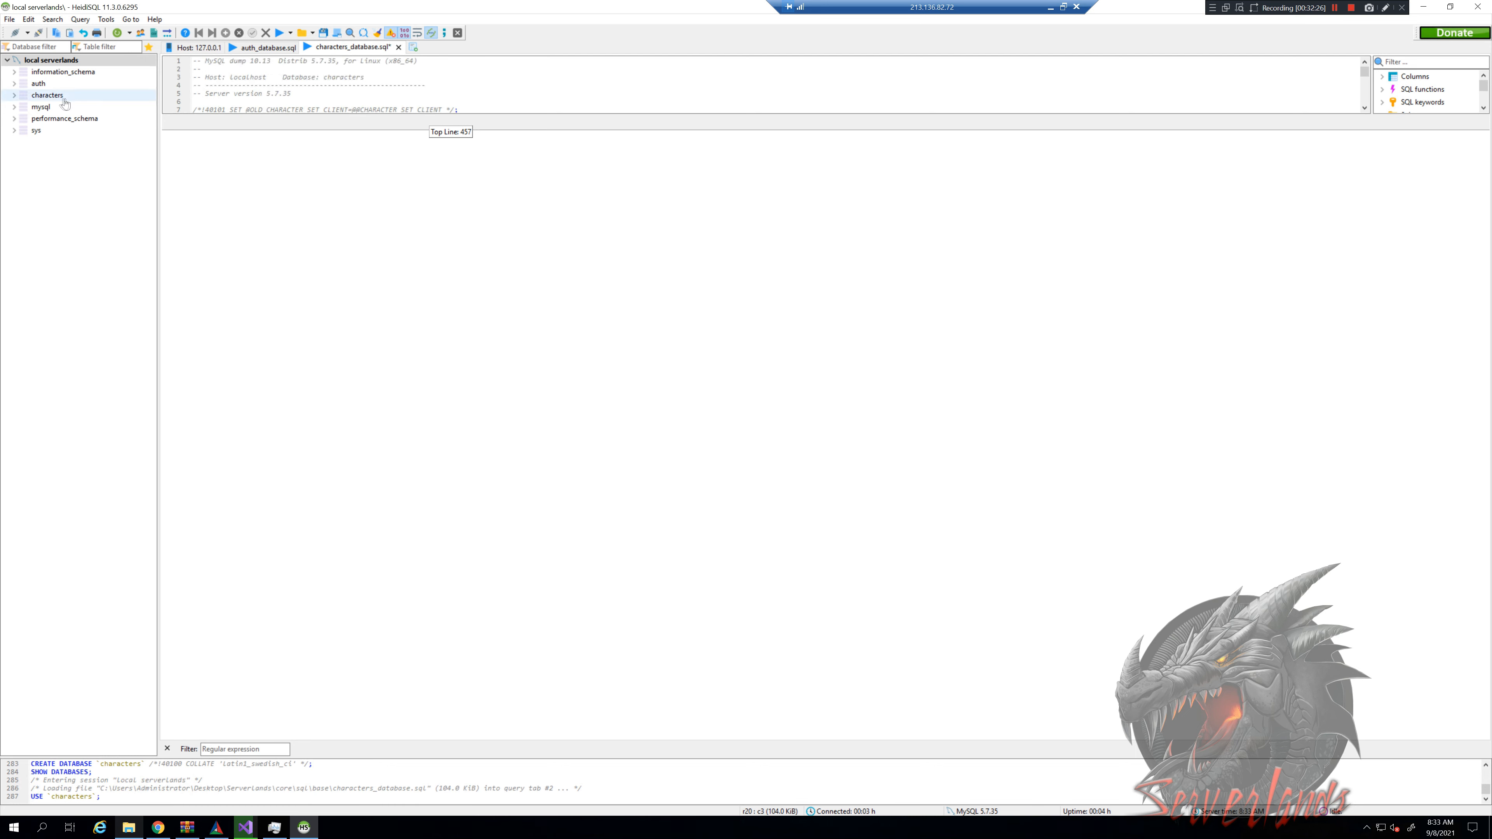
click(52, 95)
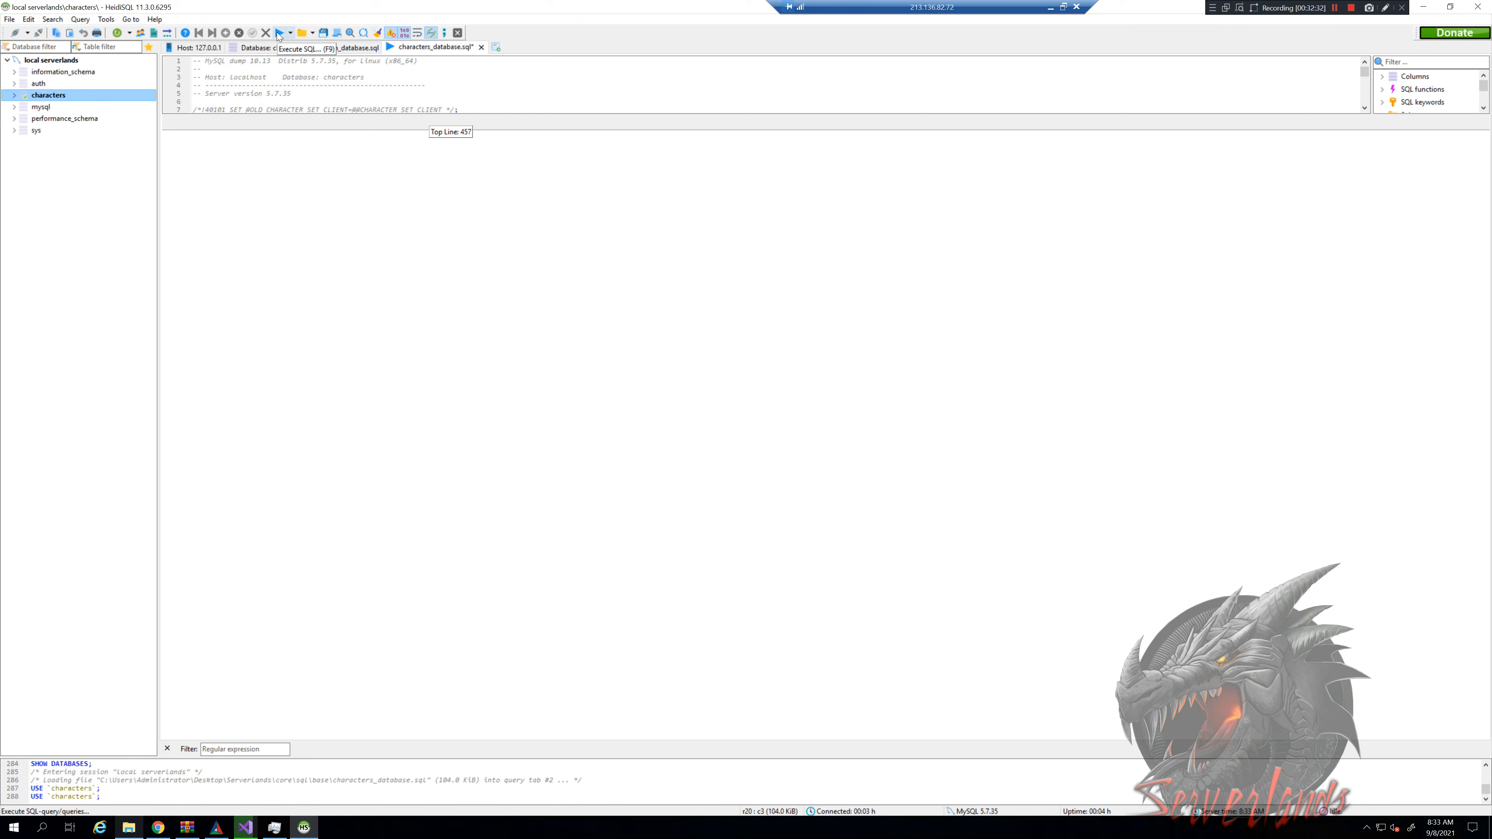
Run the whole characters script, toggle Stop on errors, and bring up the TDB_full_world 7-Zip archive
click(278, 33)
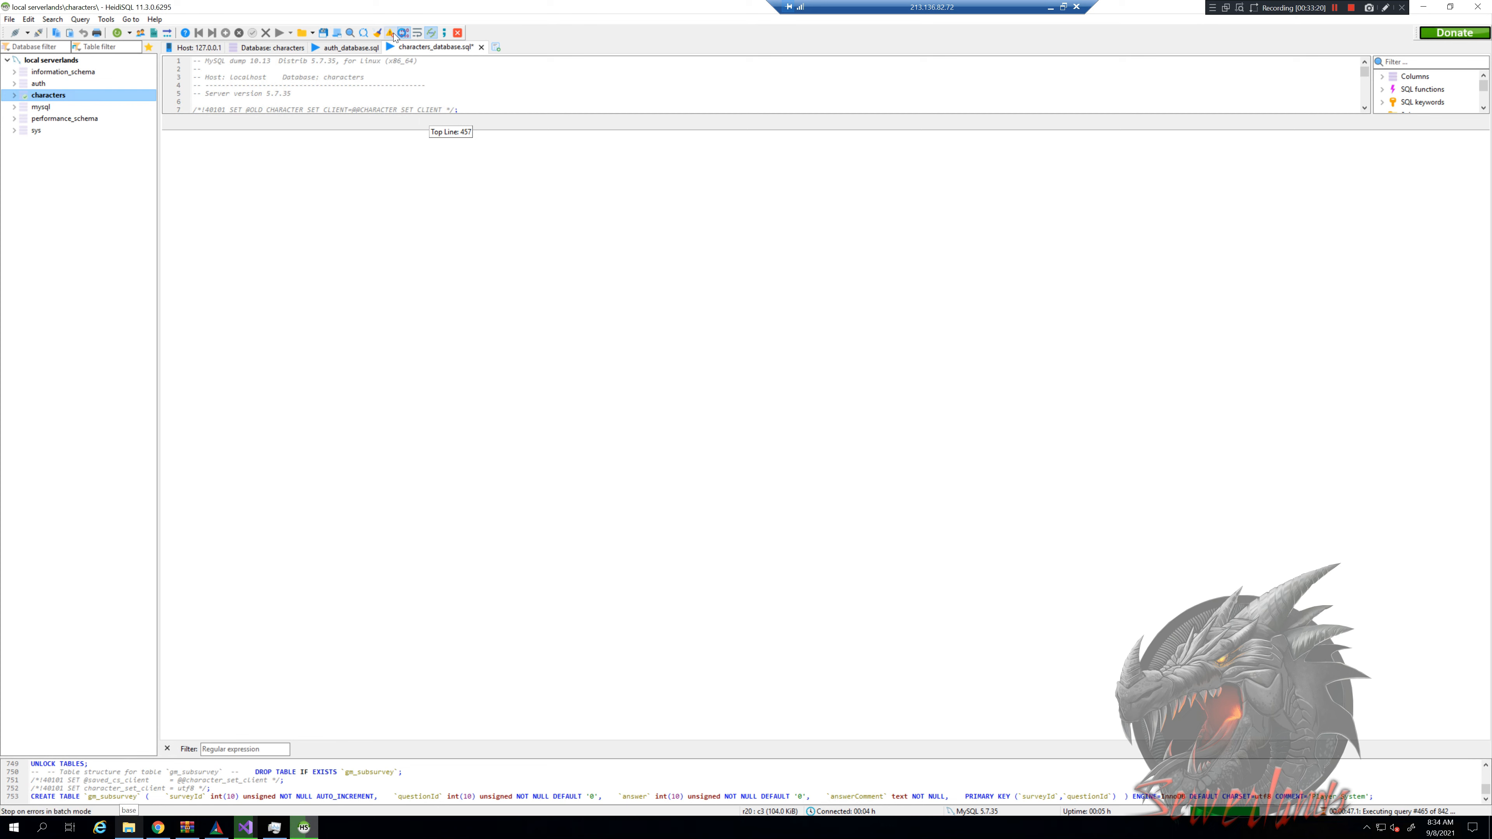
click(391, 34)
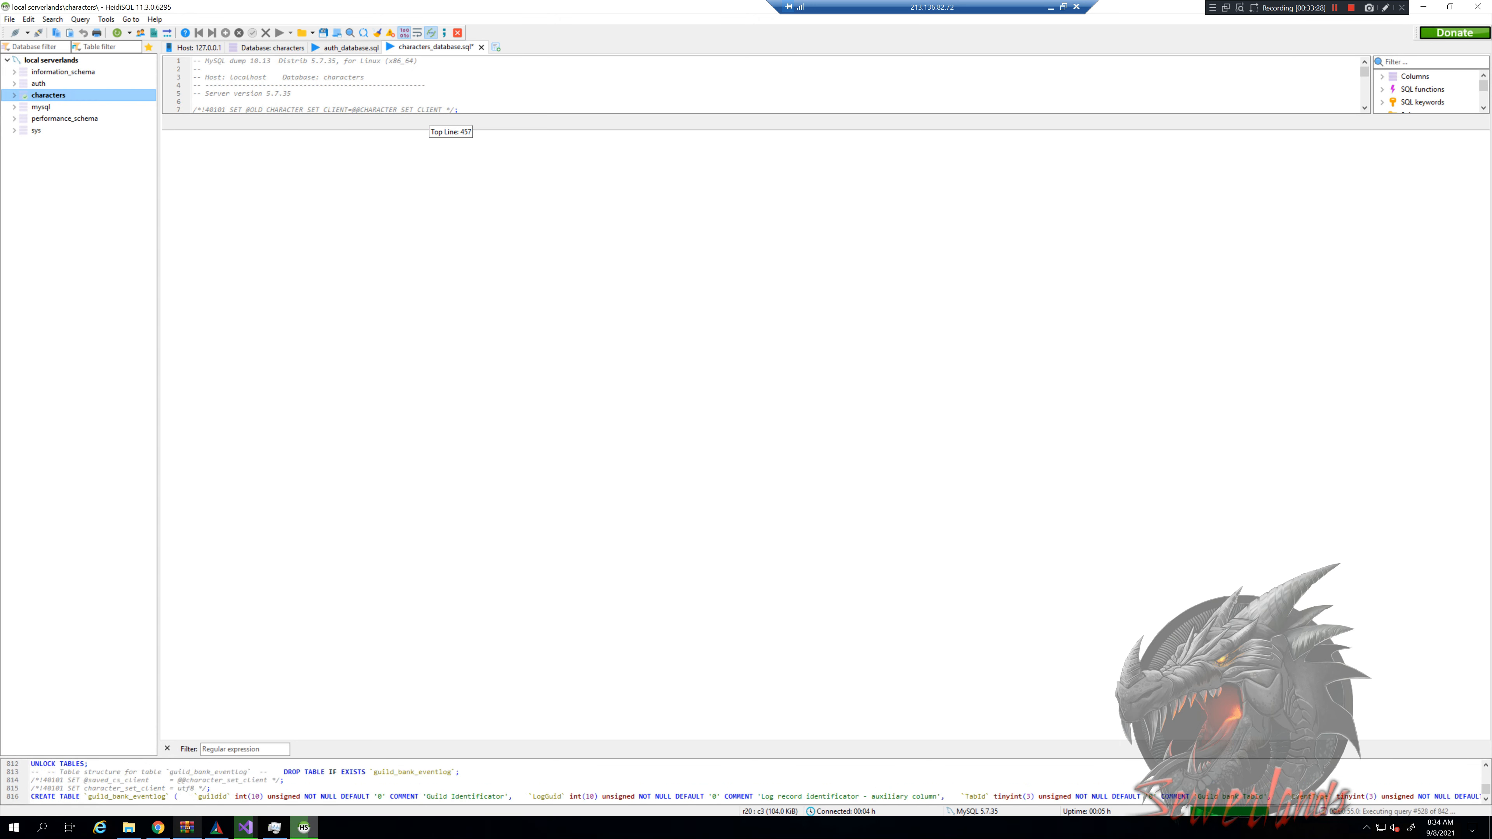
click(189, 830)
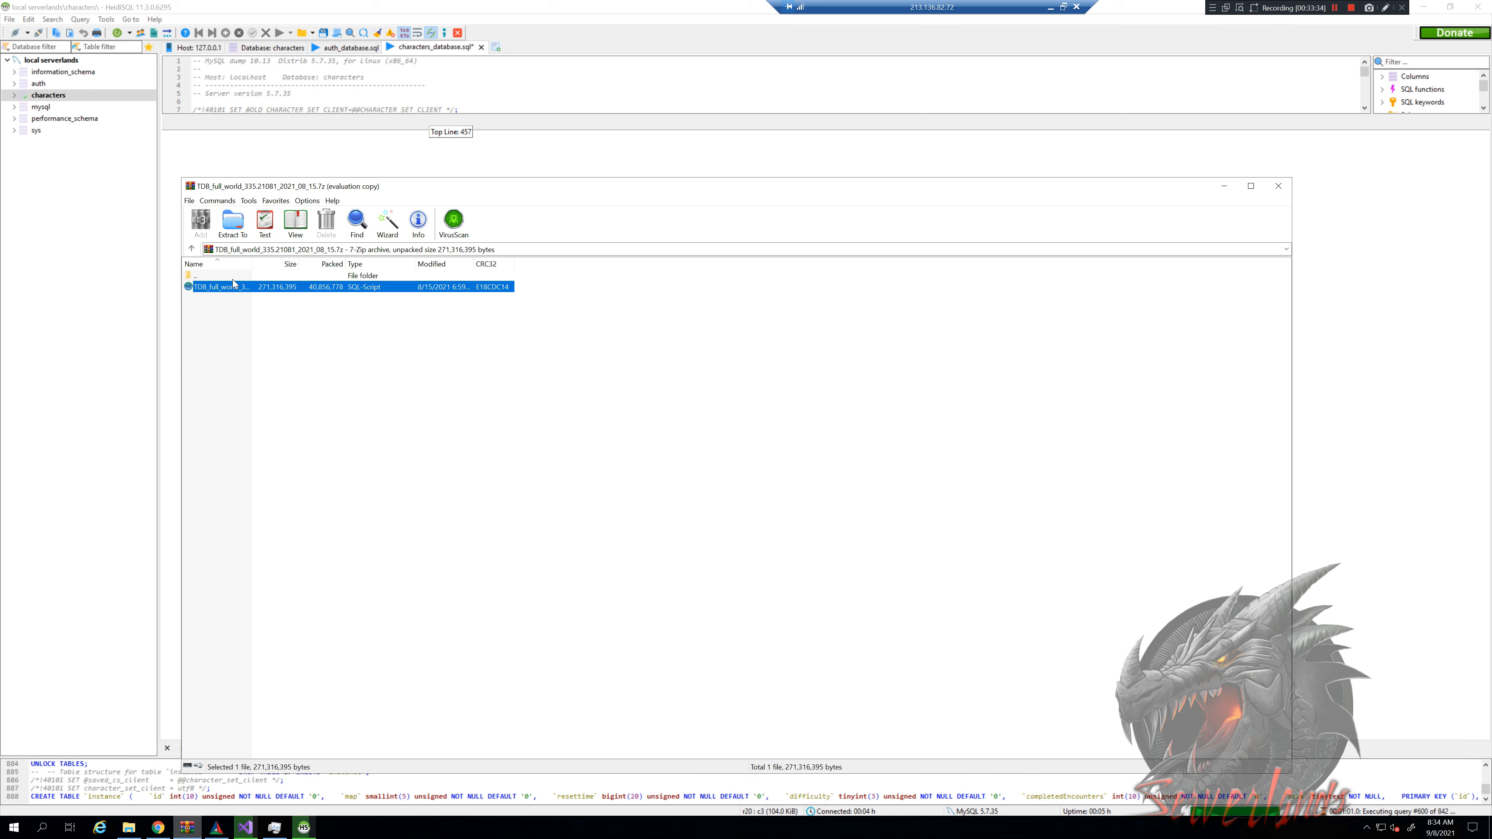
Arrange the 7-Zip archive and Explorer base-folder windows side by side, selecting the world SQL script
click(129, 827)
click(453, 396)
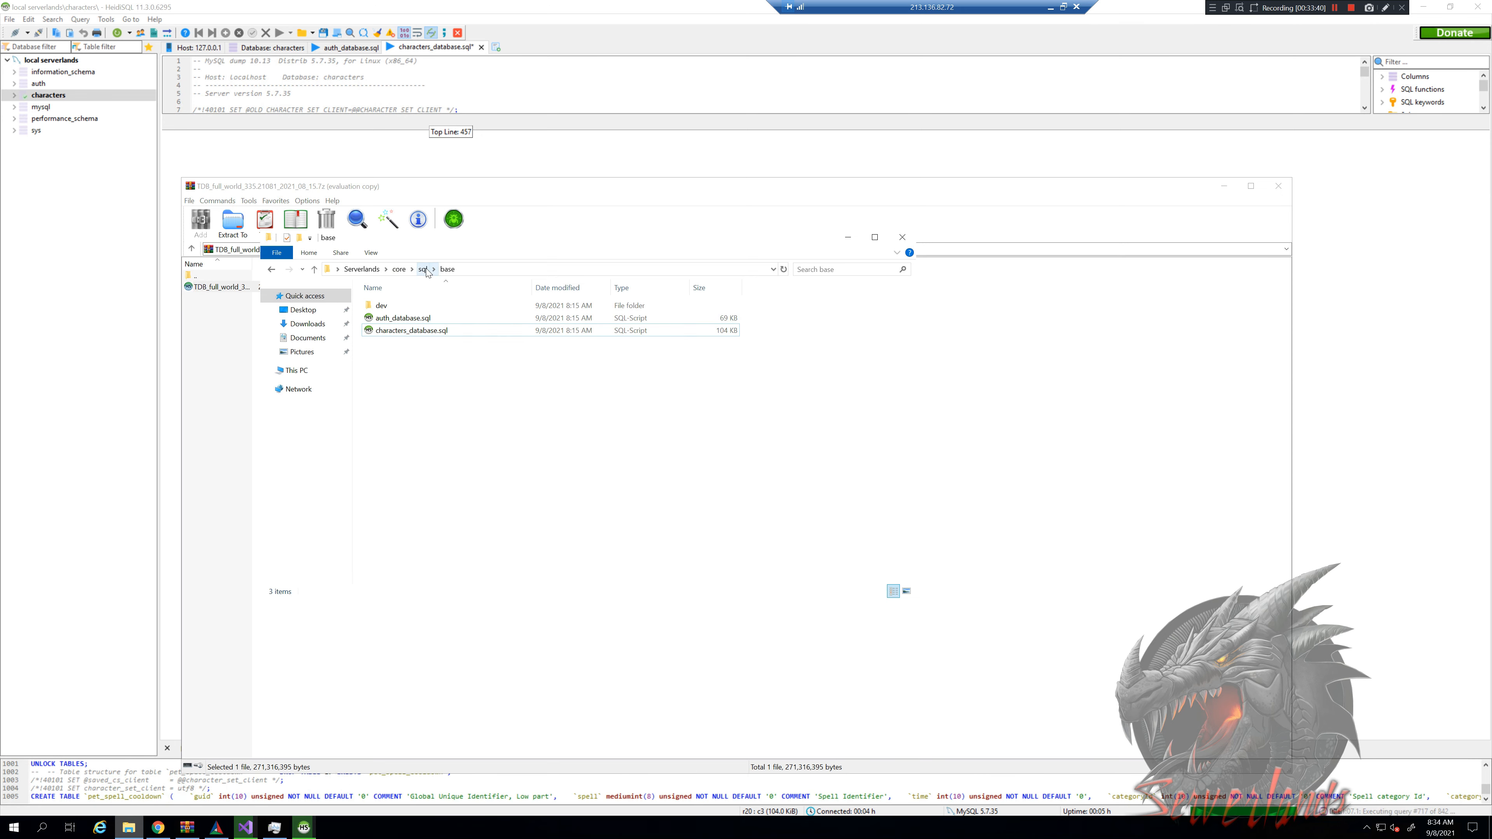
click(229, 288)
click(230, 287)
drag(783, 181, 978, 234)
drag(502, 284, 955, 272)
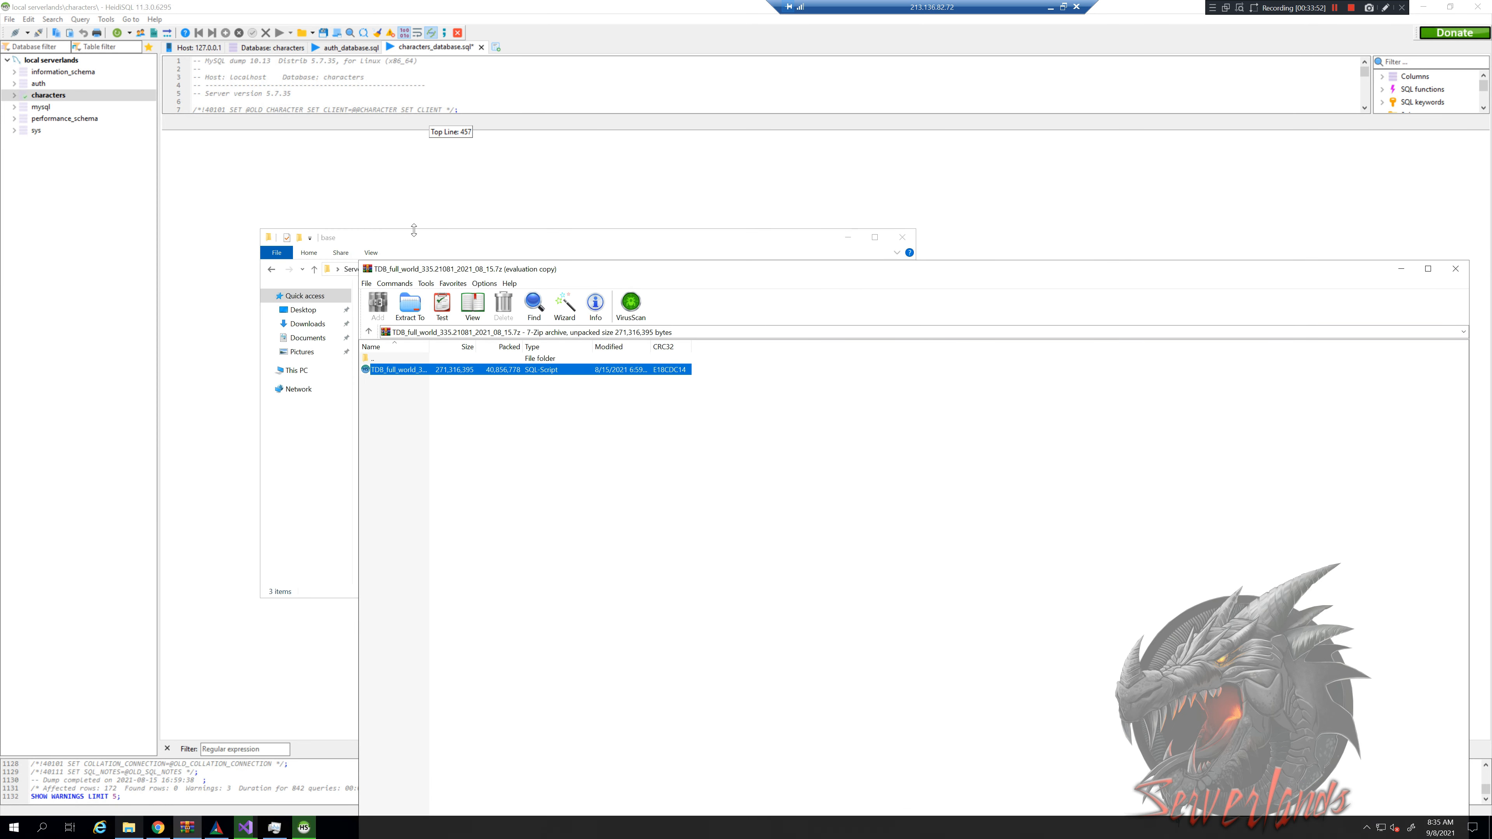
click(404, 238)
drag(373, 242, 339, 243)
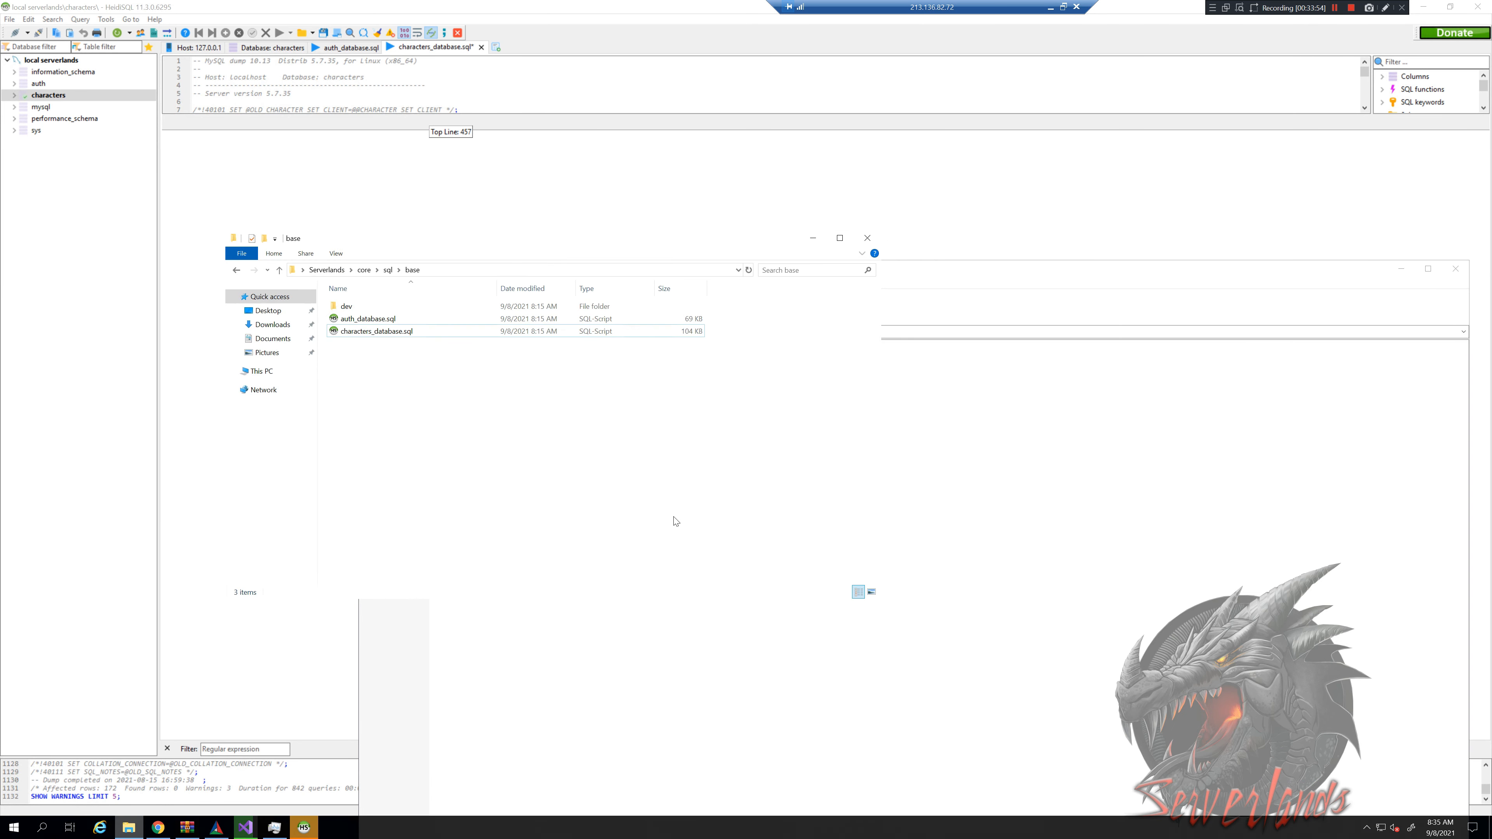
Extract TDB_full_world_335.21081_2021_08_15.sql by dragging it from 7-Zip into the base folder
click(537, 672)
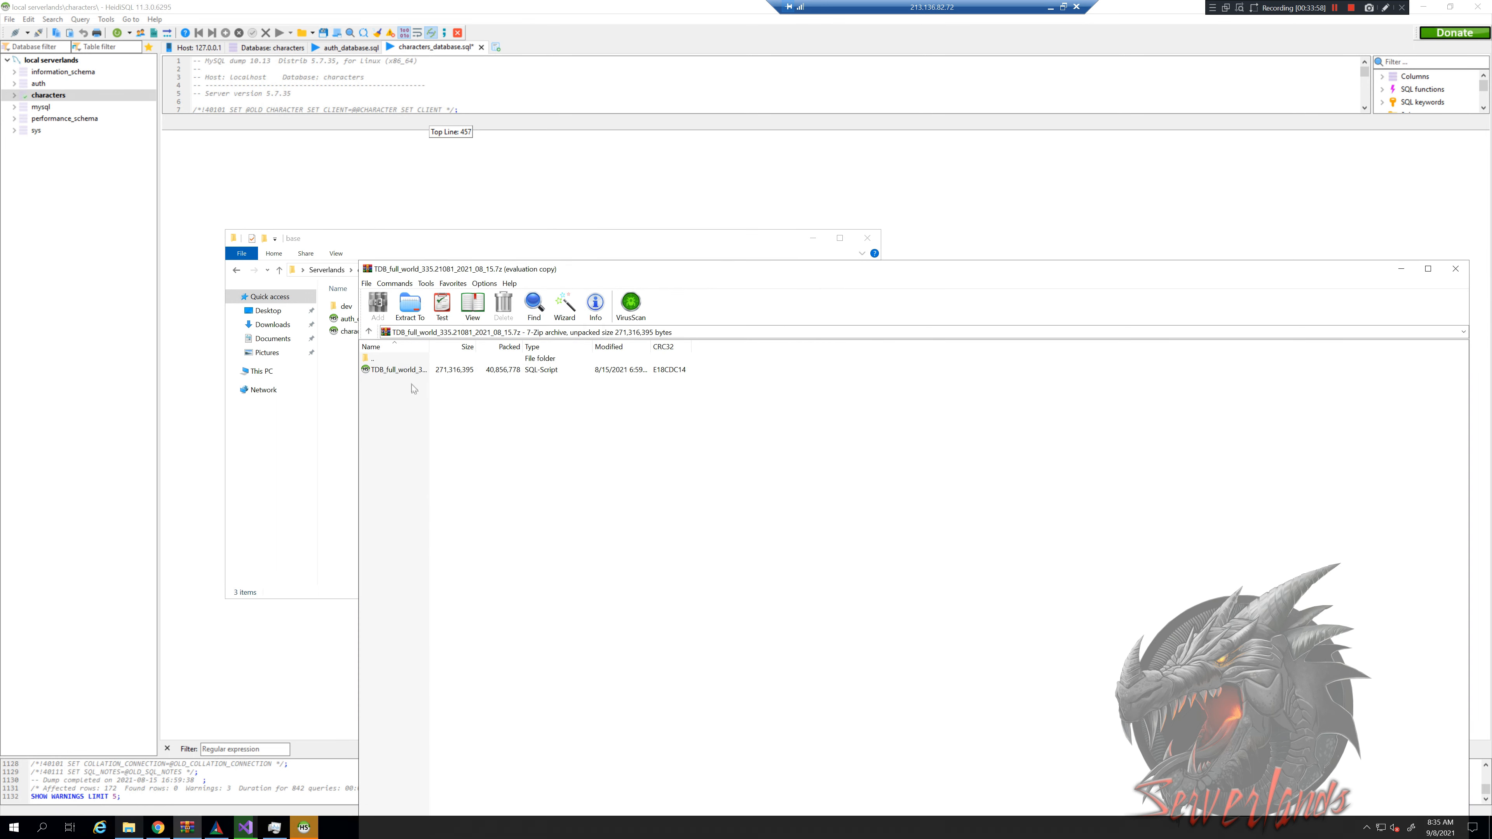
drag(412, 375, 340, 381)
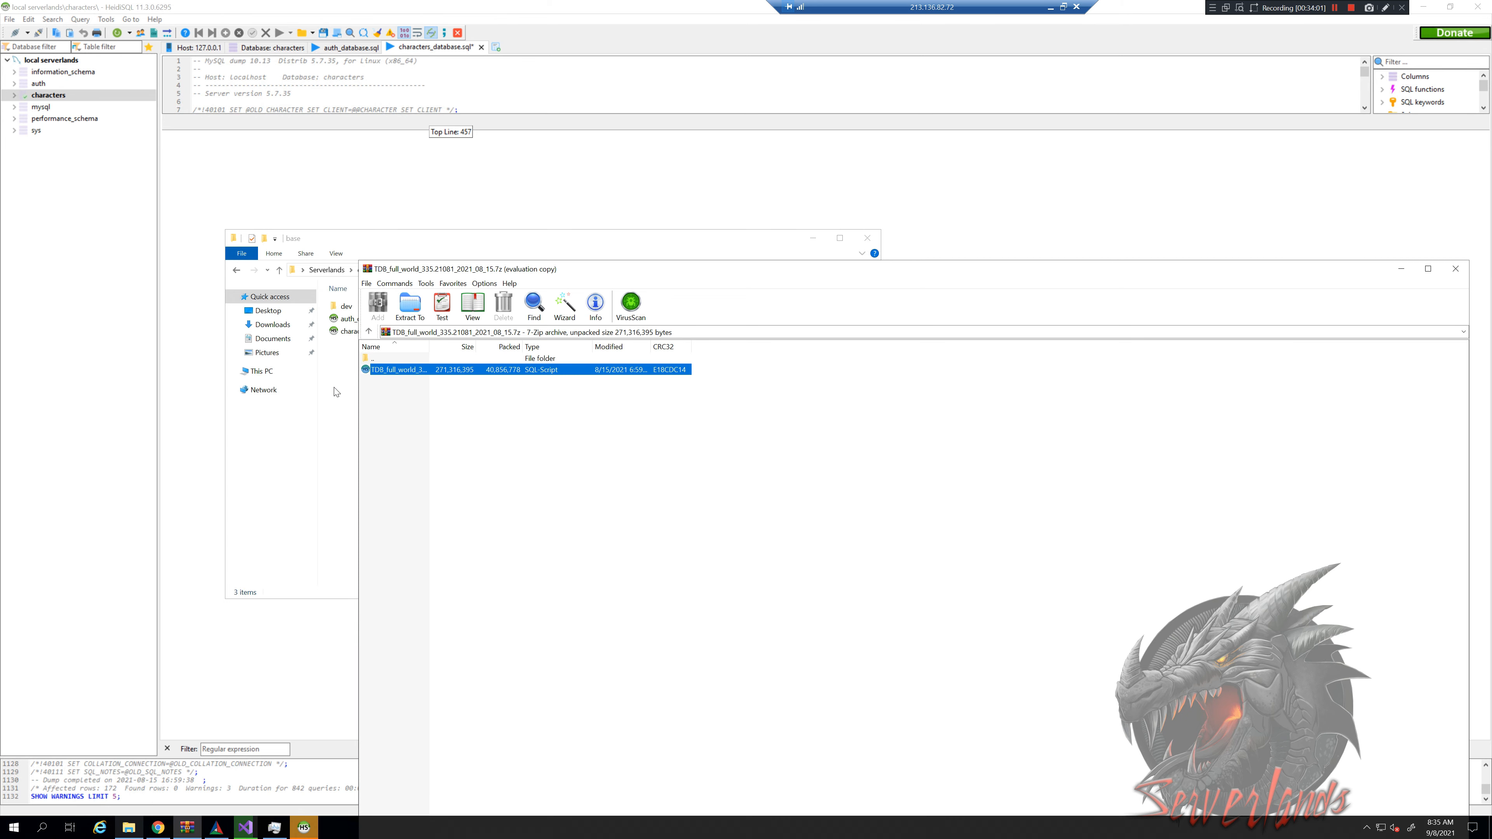
drag(336, 394, 336, 394)
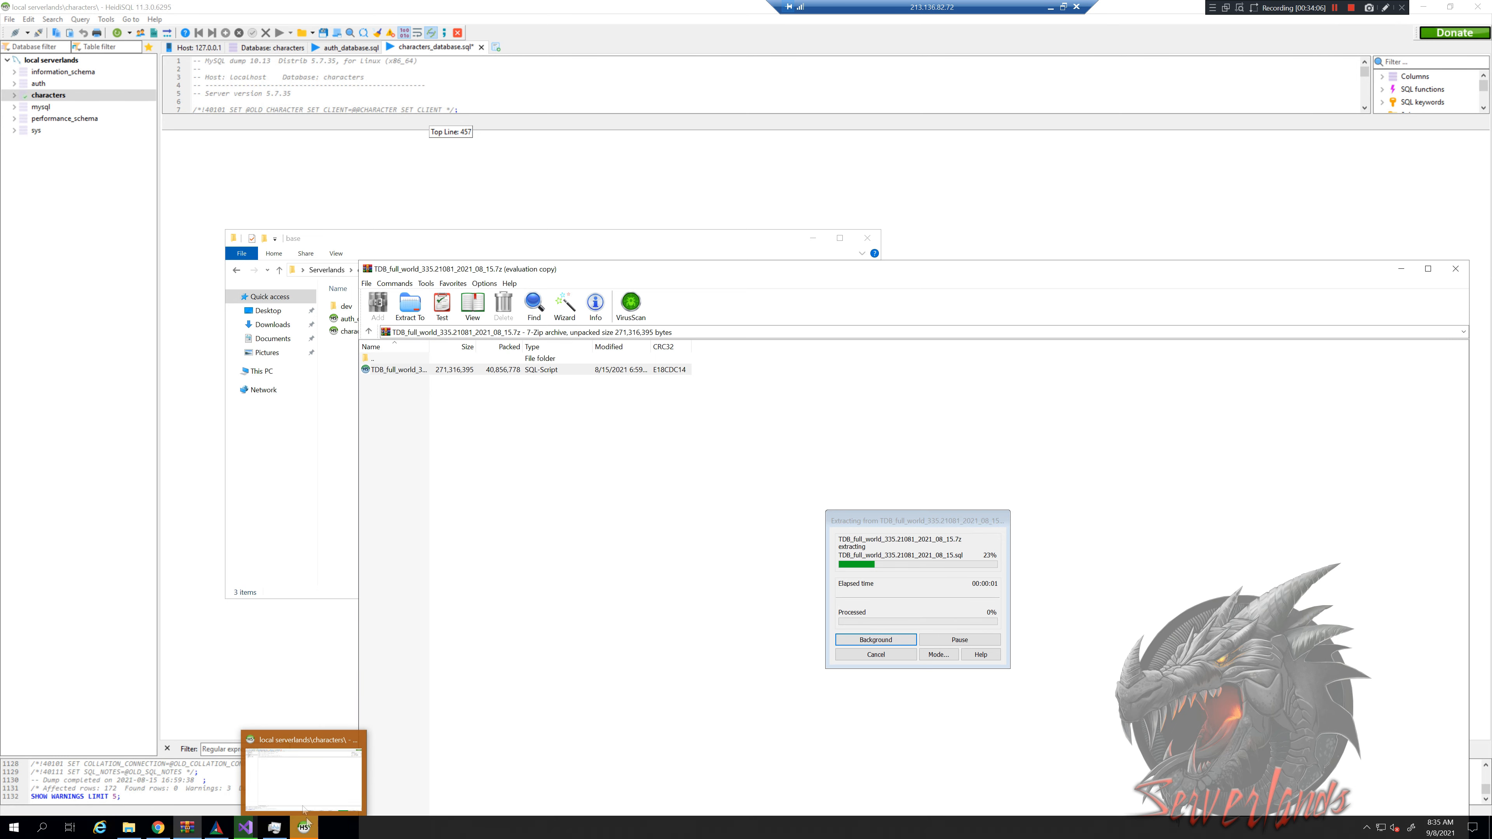
click(310, 831)
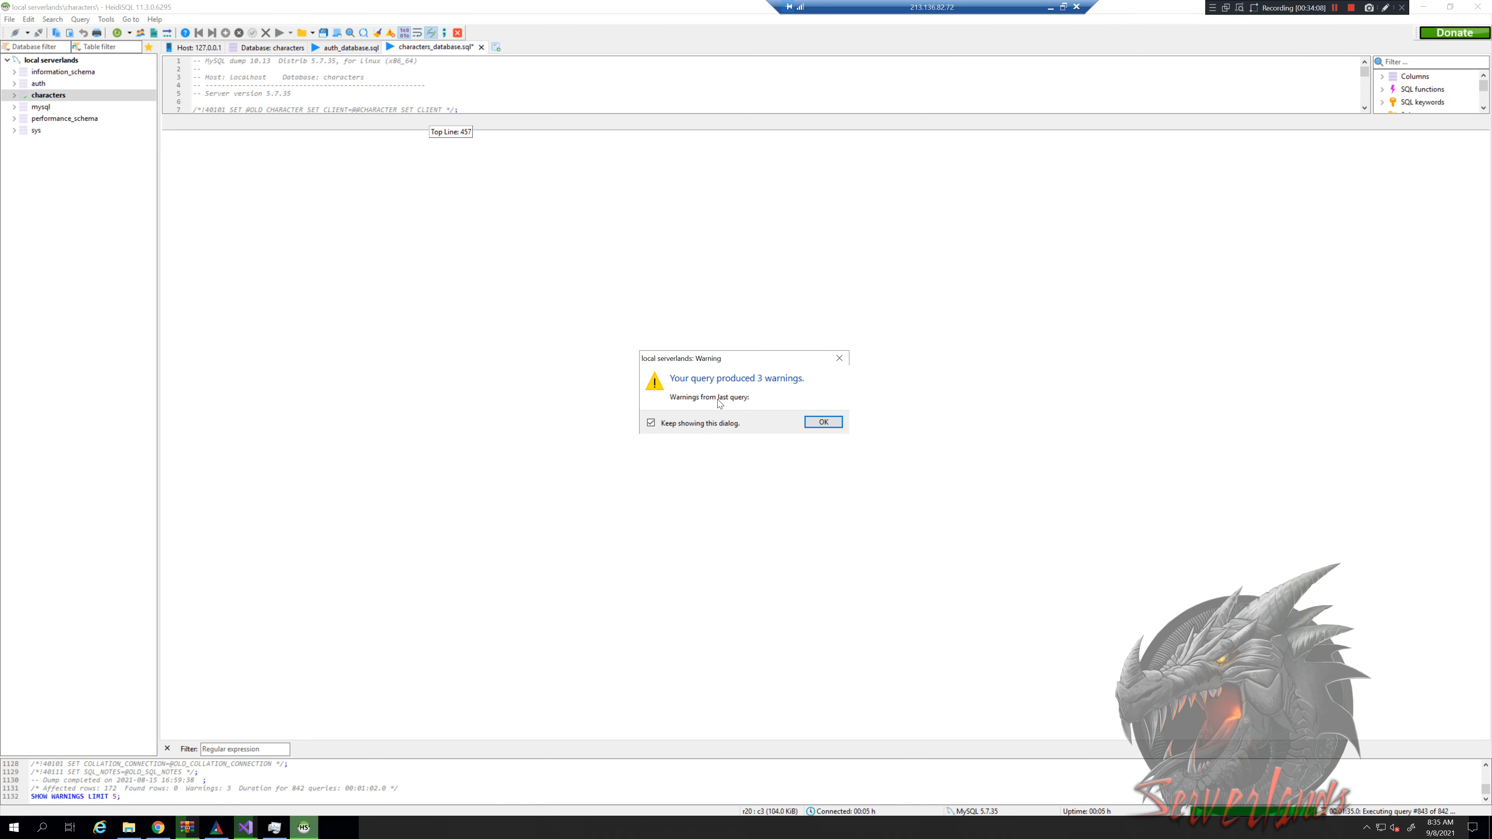
Dismiss the warnings, refresh the tree, and browse the imported tables of the characters database
click(814, 420)
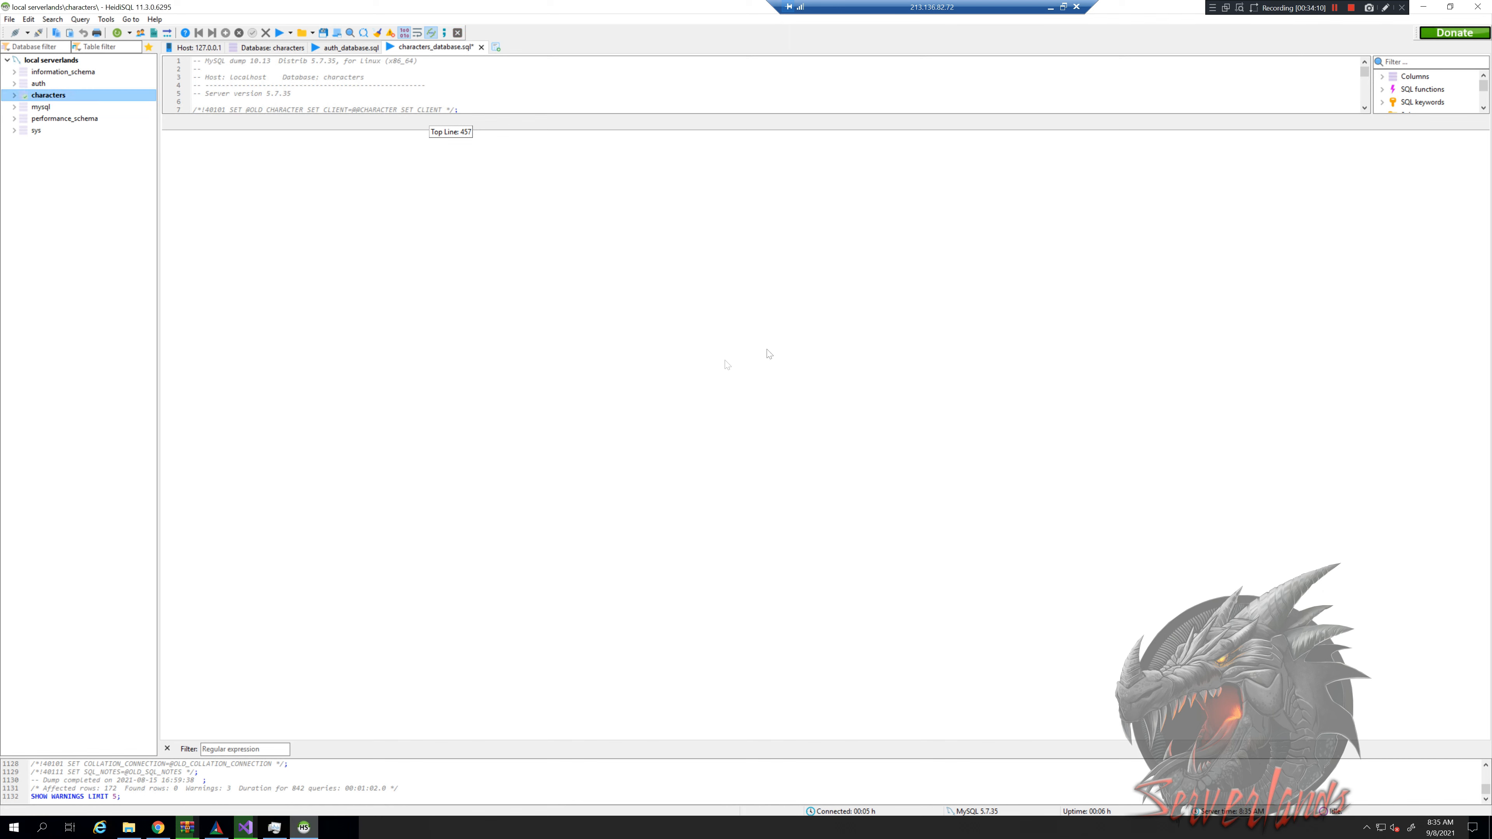
click(117, 33)
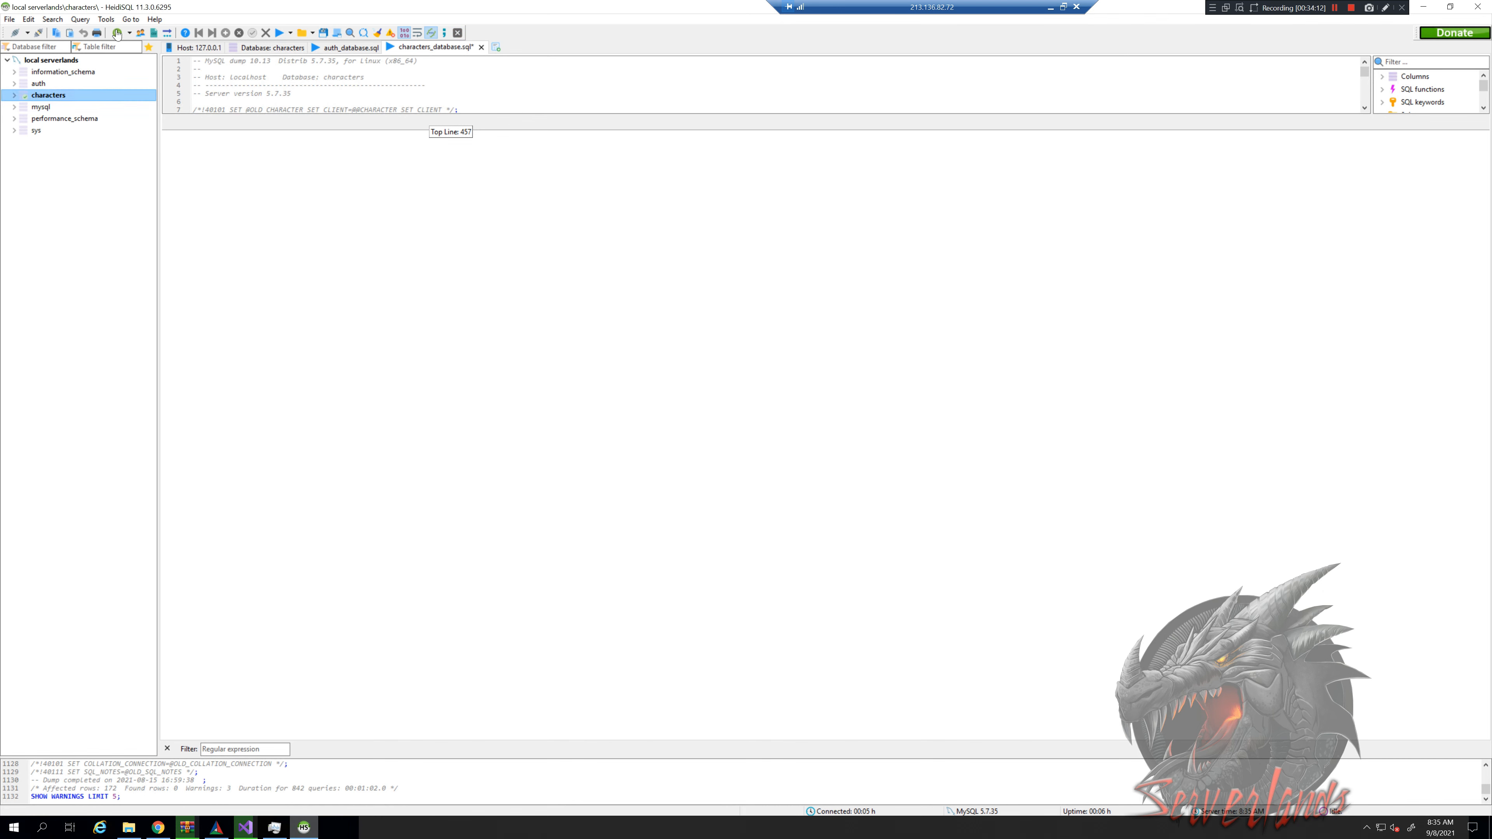
click(15, 95)
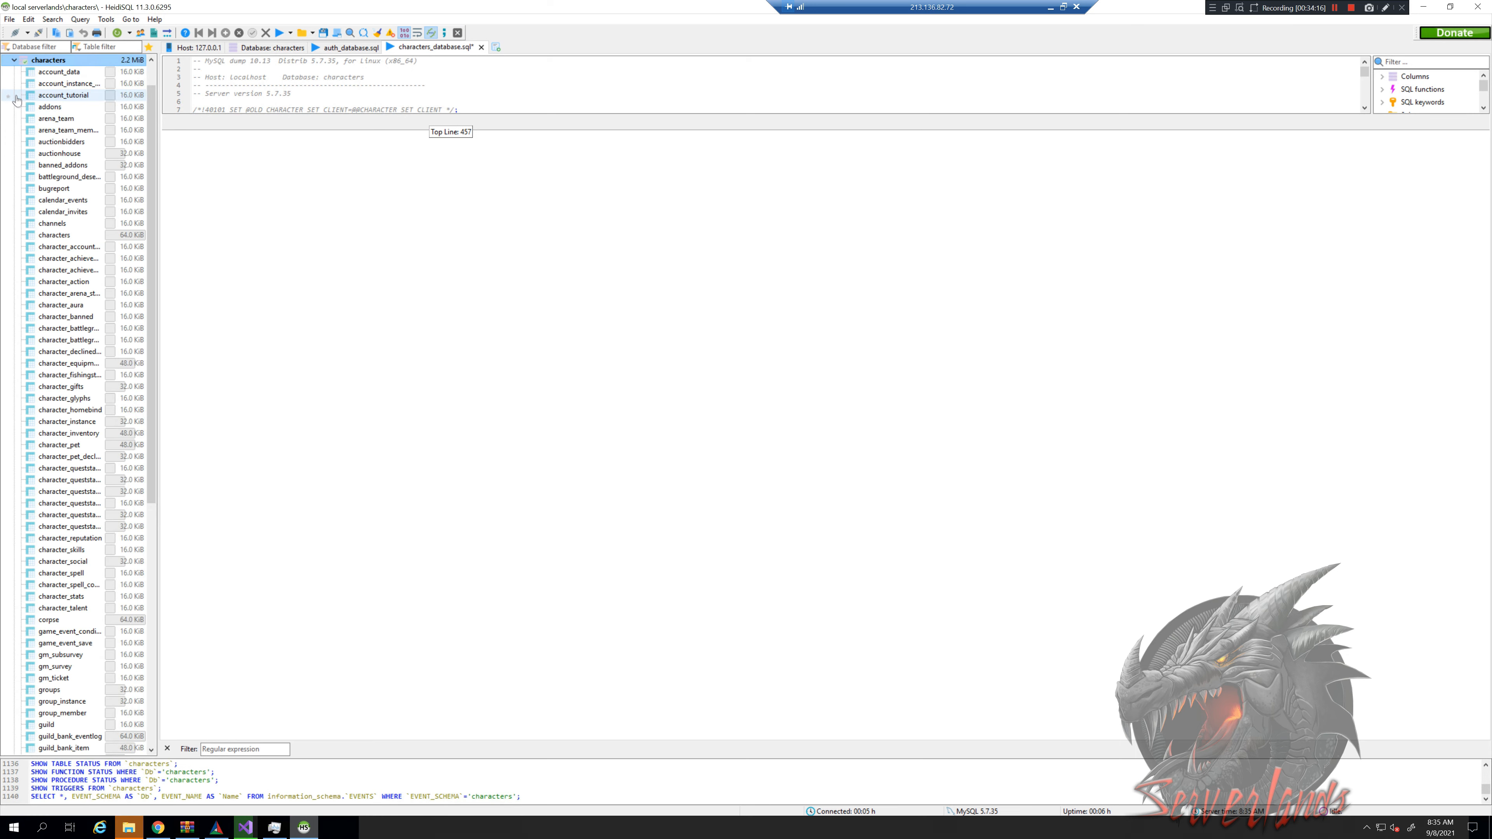
scroll(92, 527, down, 10)
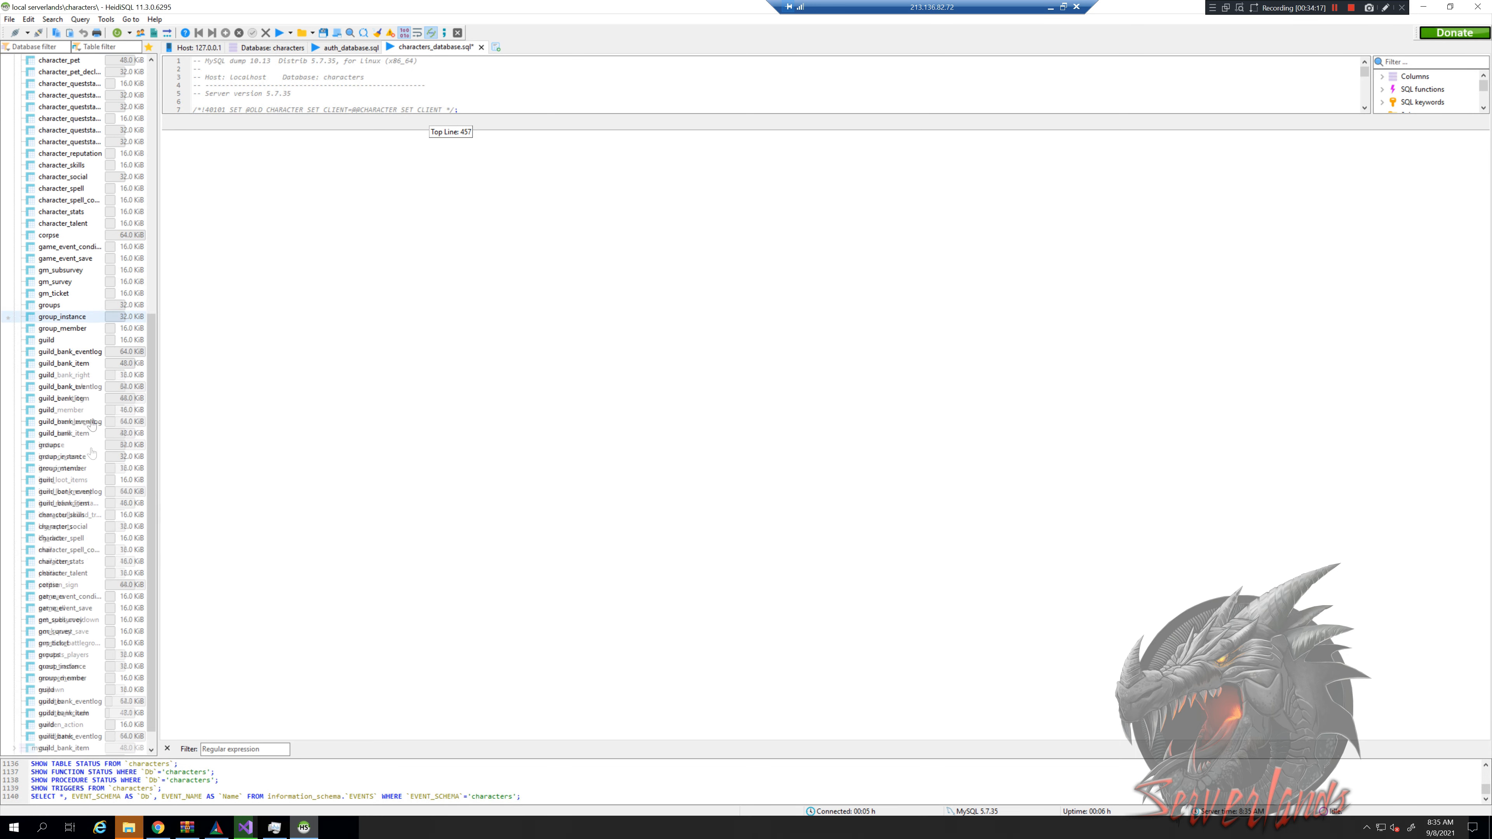
scroll(84, 588, down, 1)
click(83, 586)
click(84, 446)
scroll(57, 277, up, 1)
scroll(70, 251, up, 4)
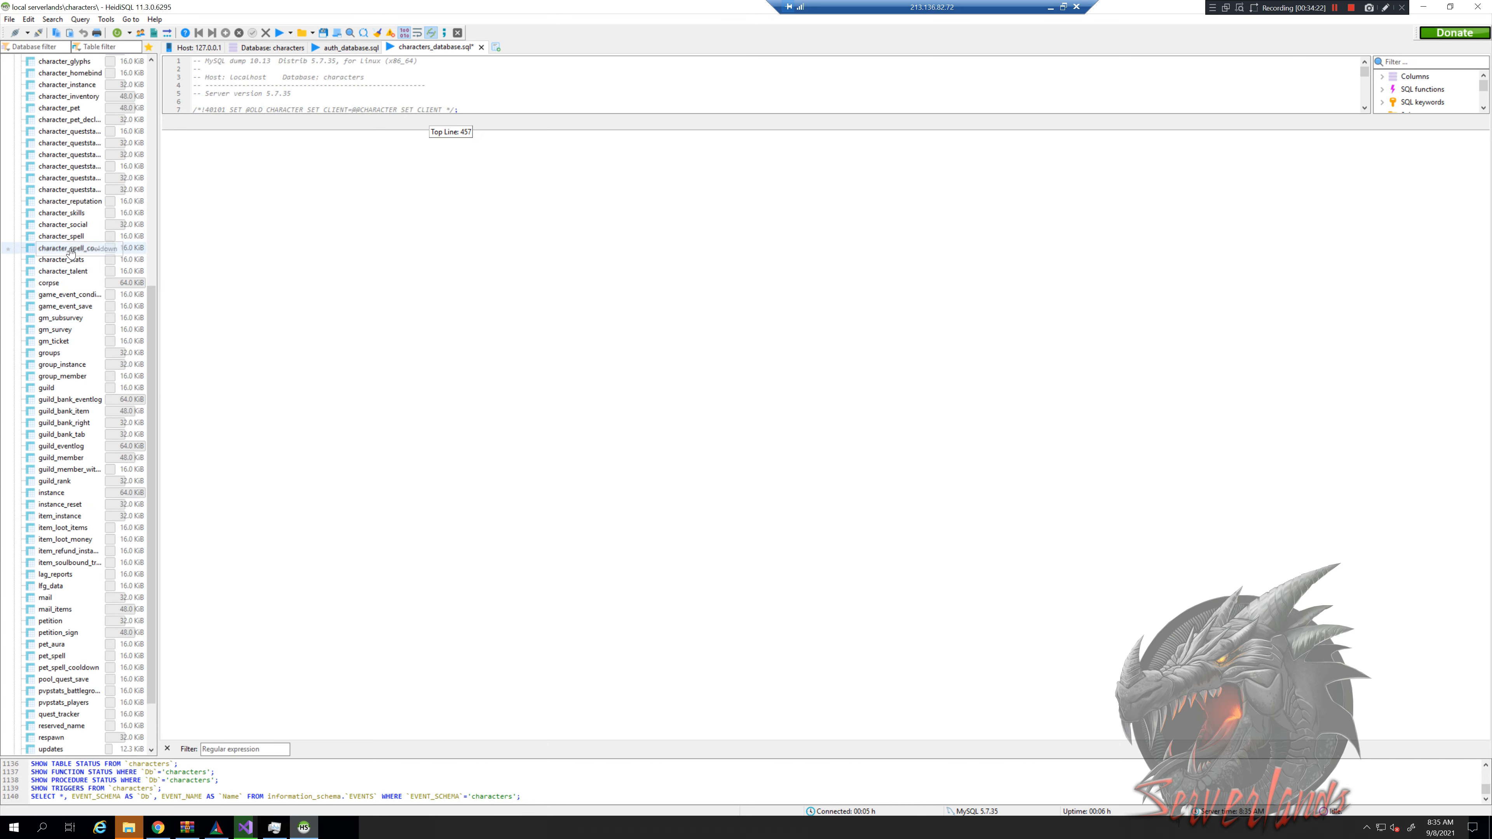
scroll(67, 276, up, 8)
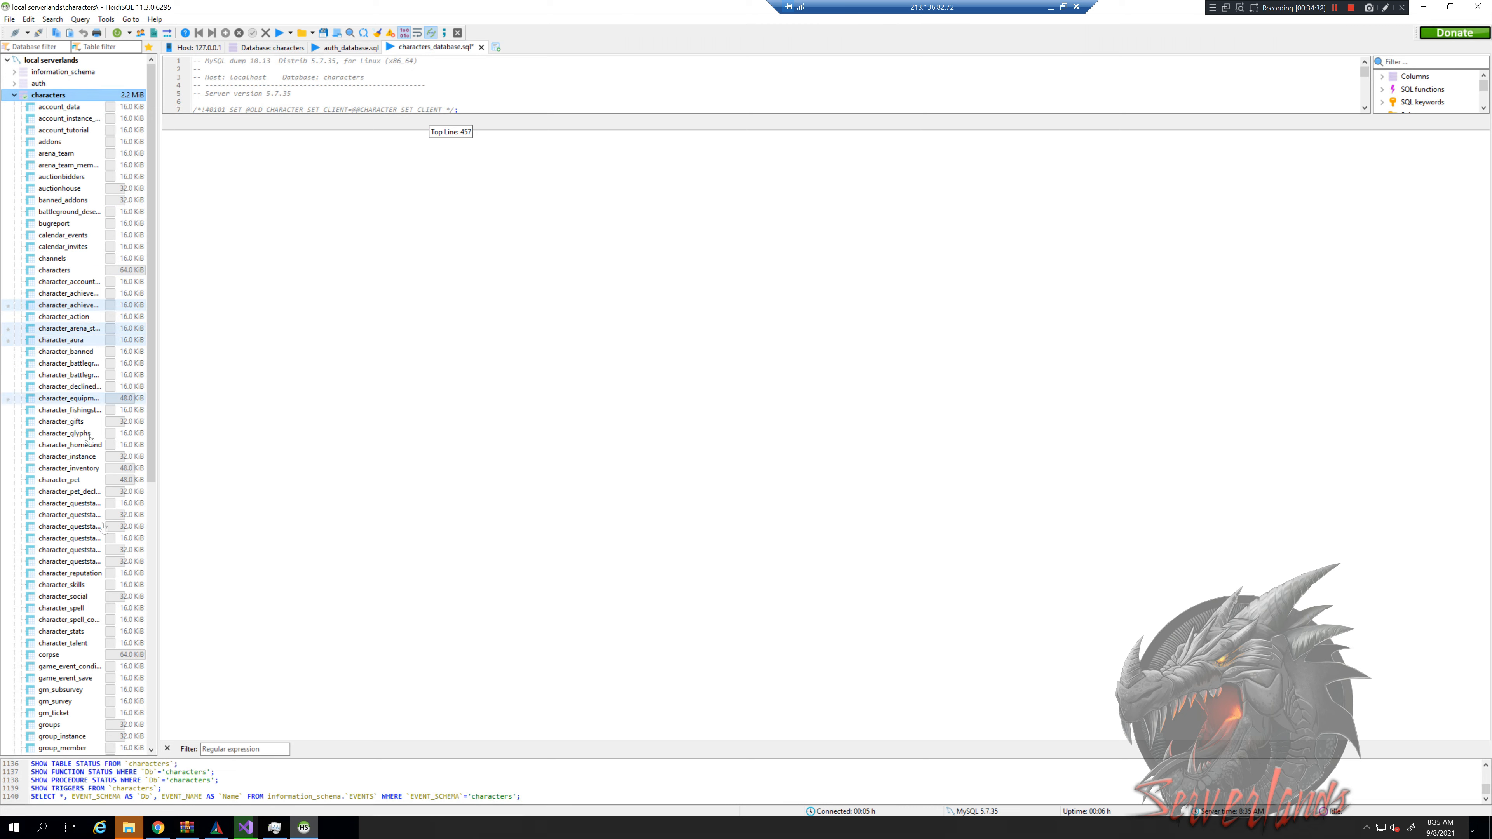
Confirm the extracted world SQL file is in the base folder, then collapse characters and select the server
click(129, 829)
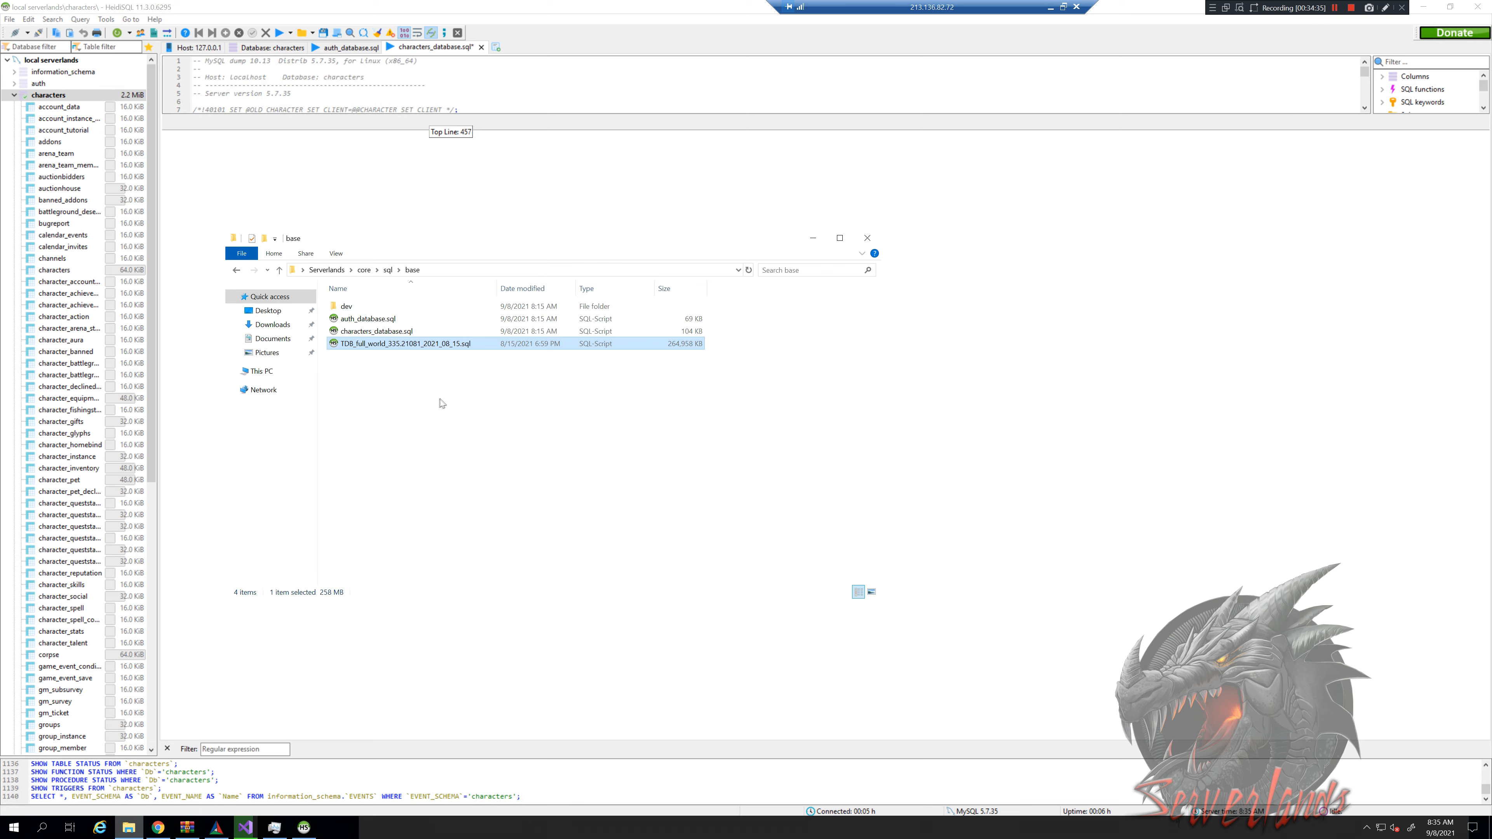
click(271, 283)
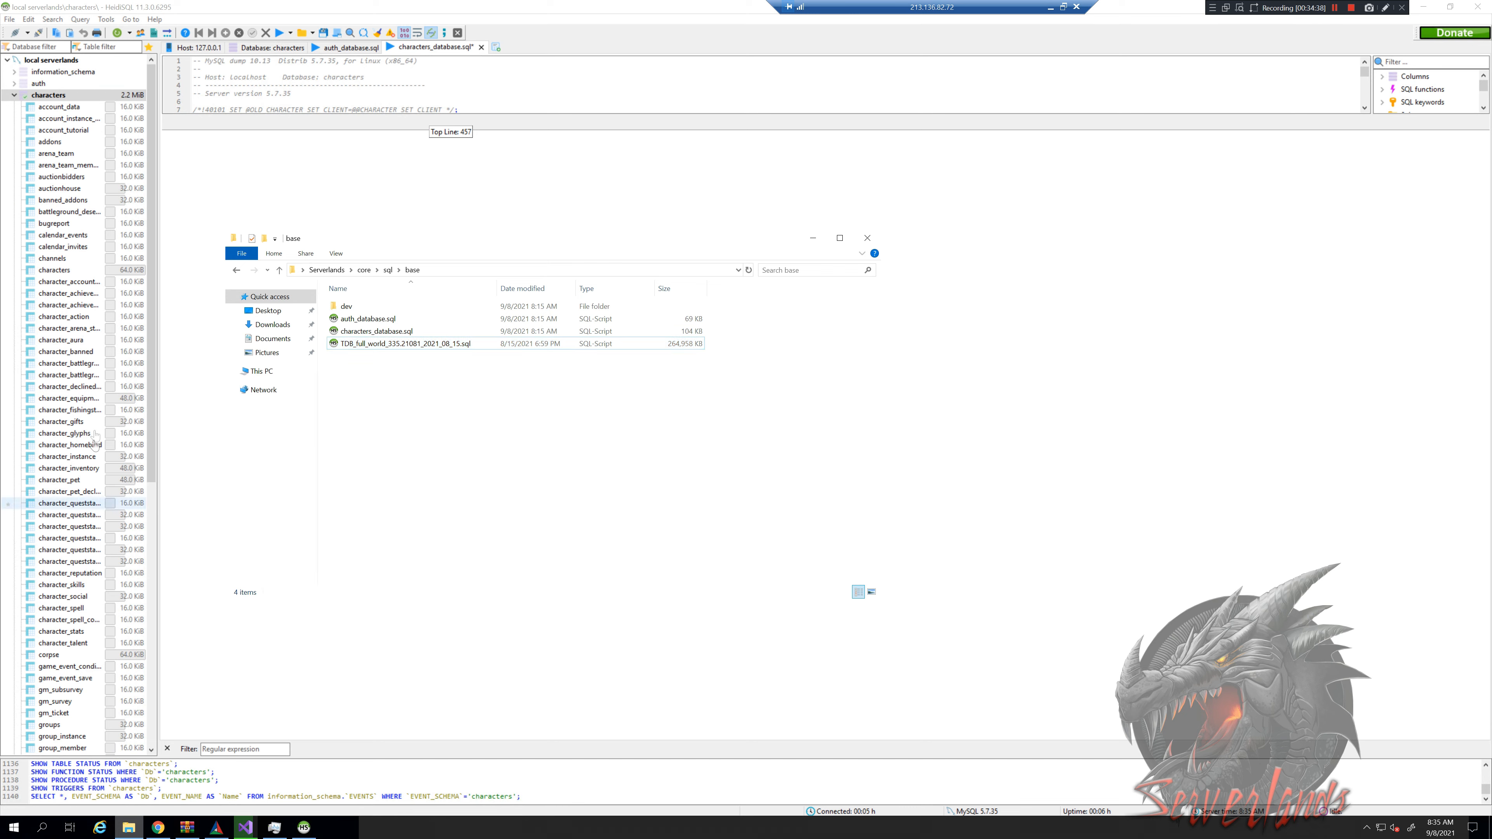
click(18, 96)
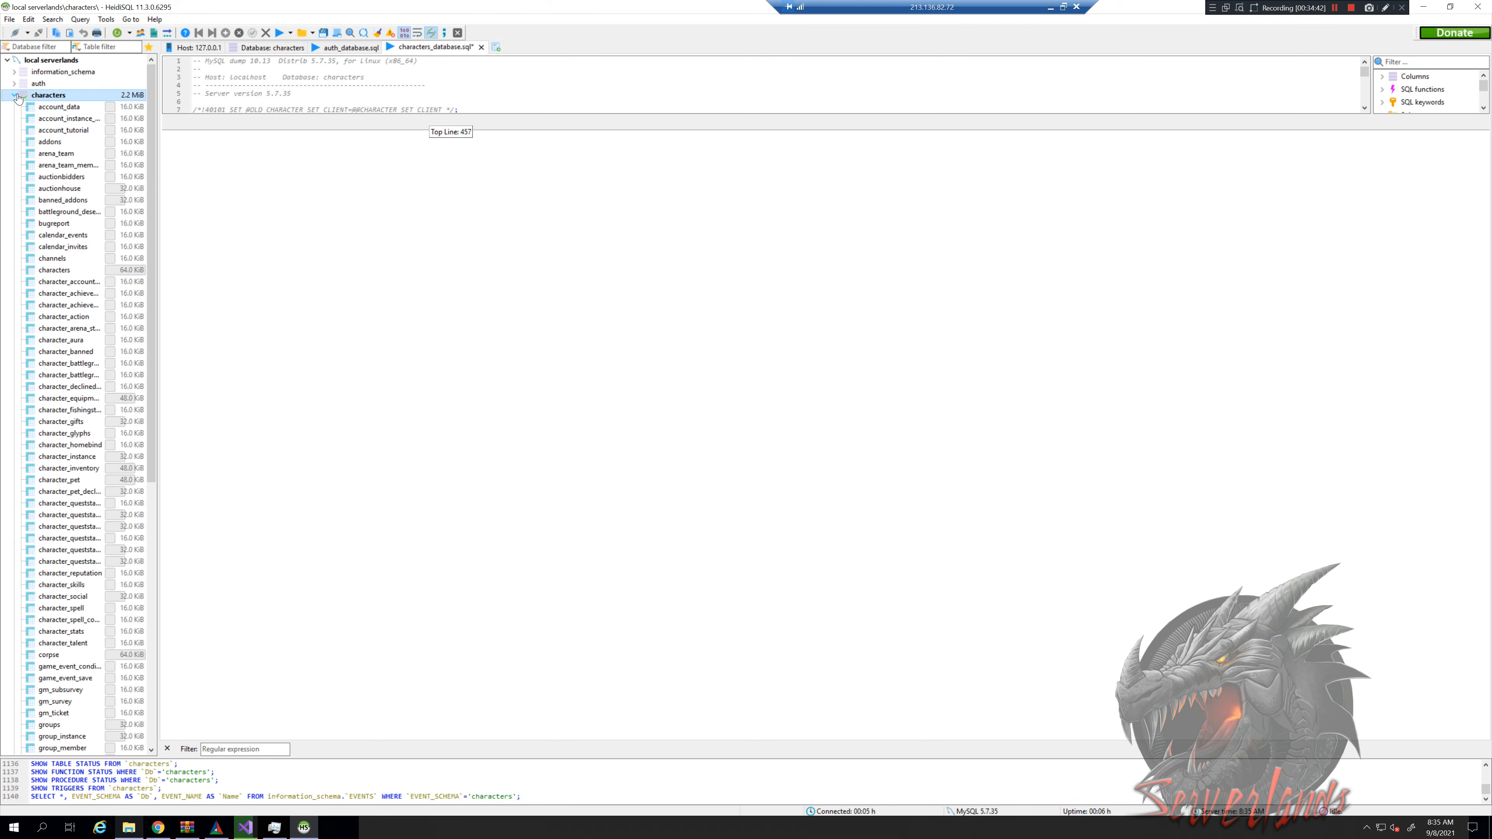
click(68, 61)
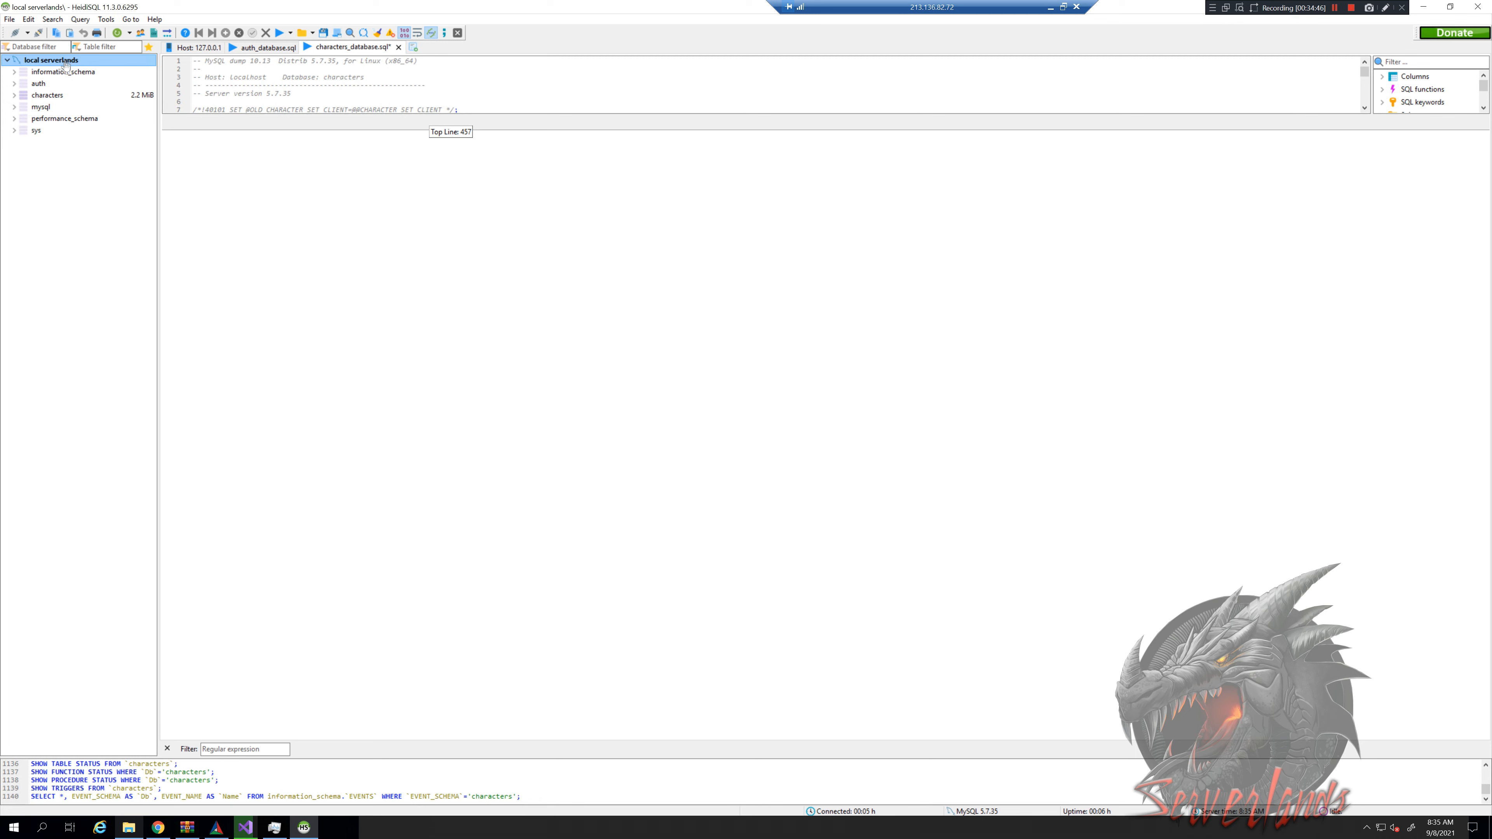
Create a new database named world and check that it is empty
right_click(56, 173)
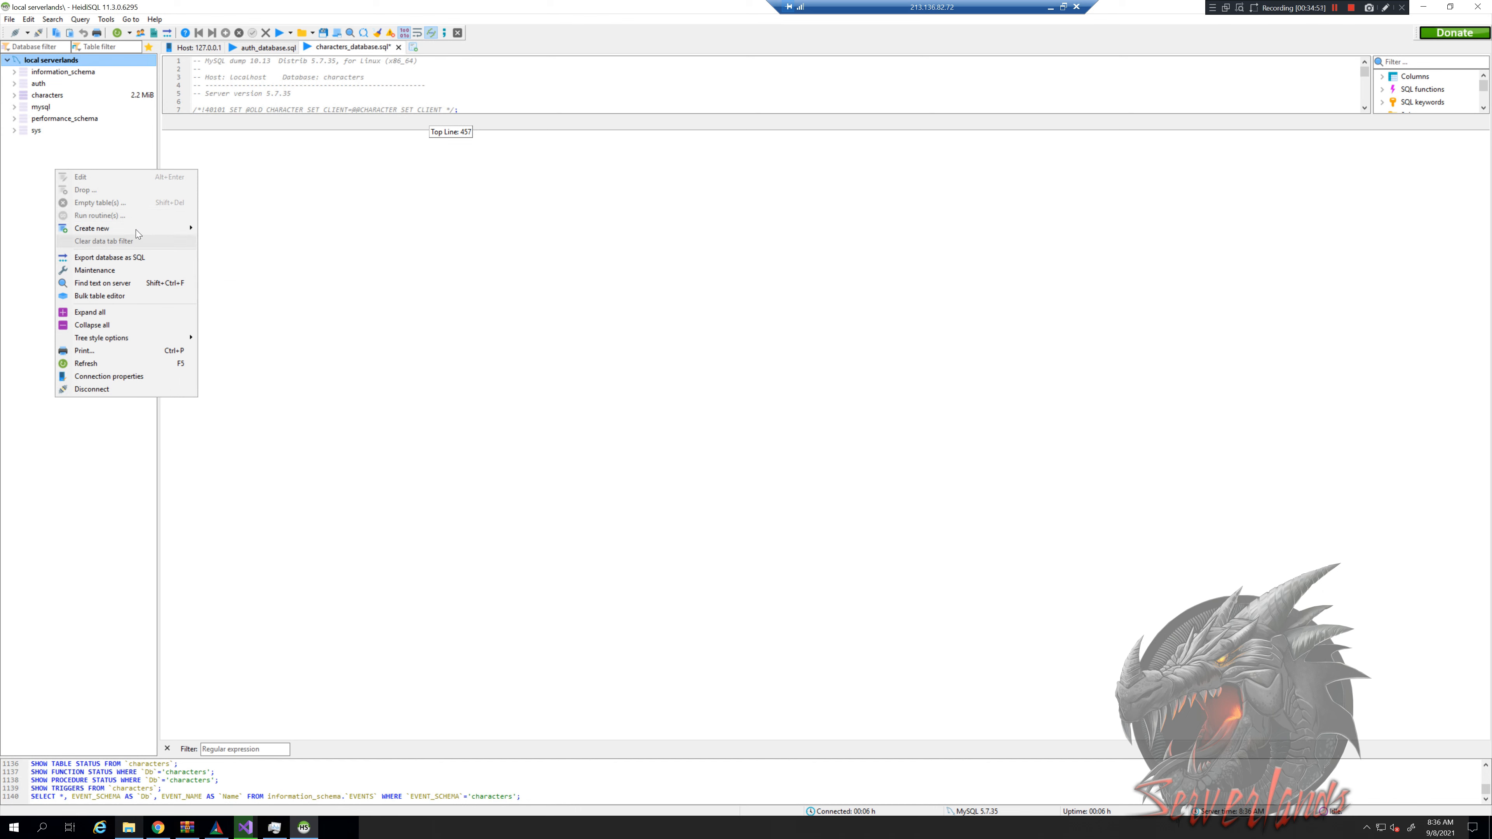
mouse_move(140, 232)
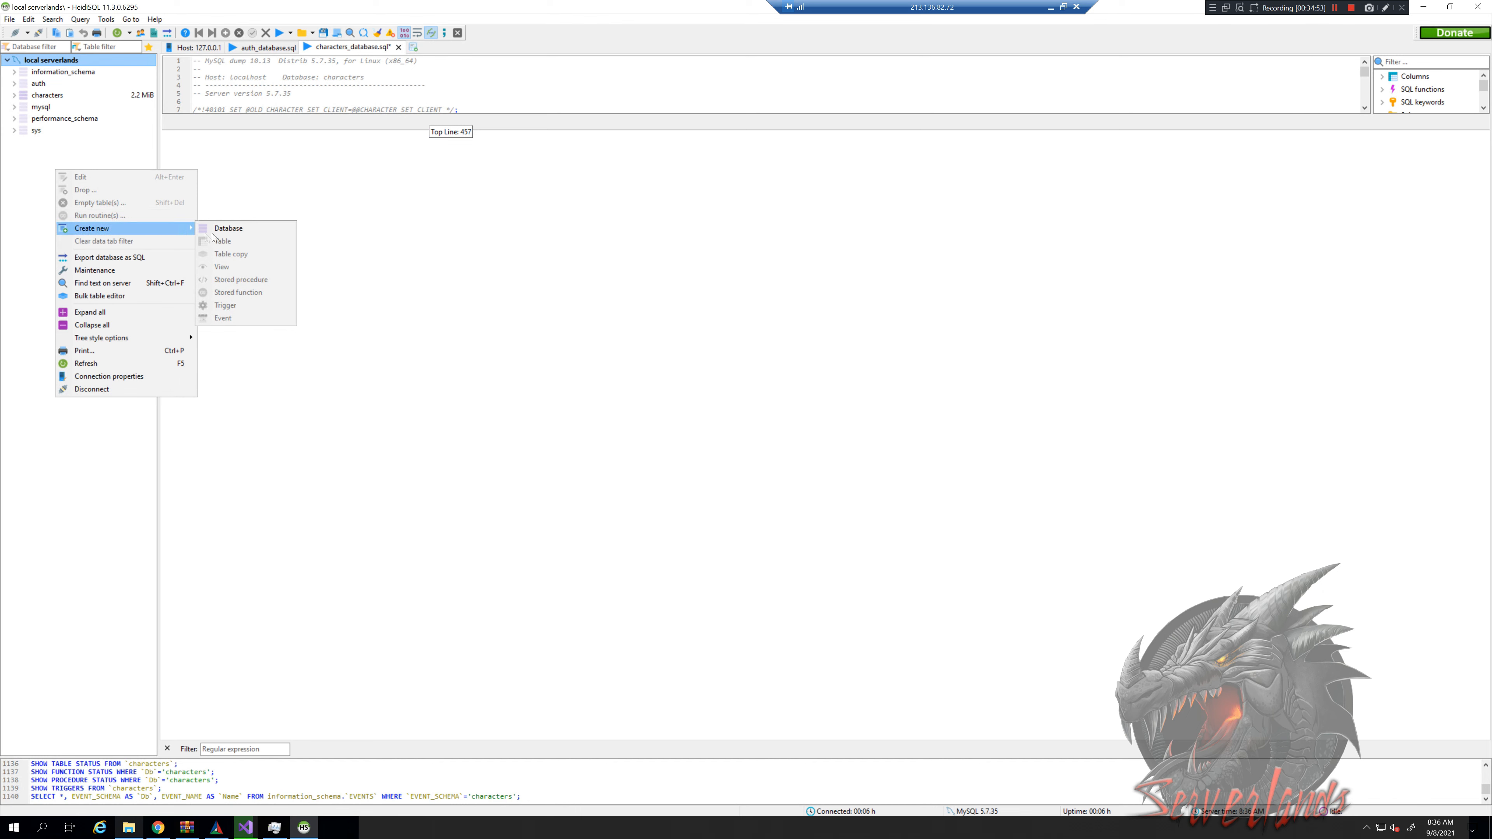
click(237, 235)
text(world)
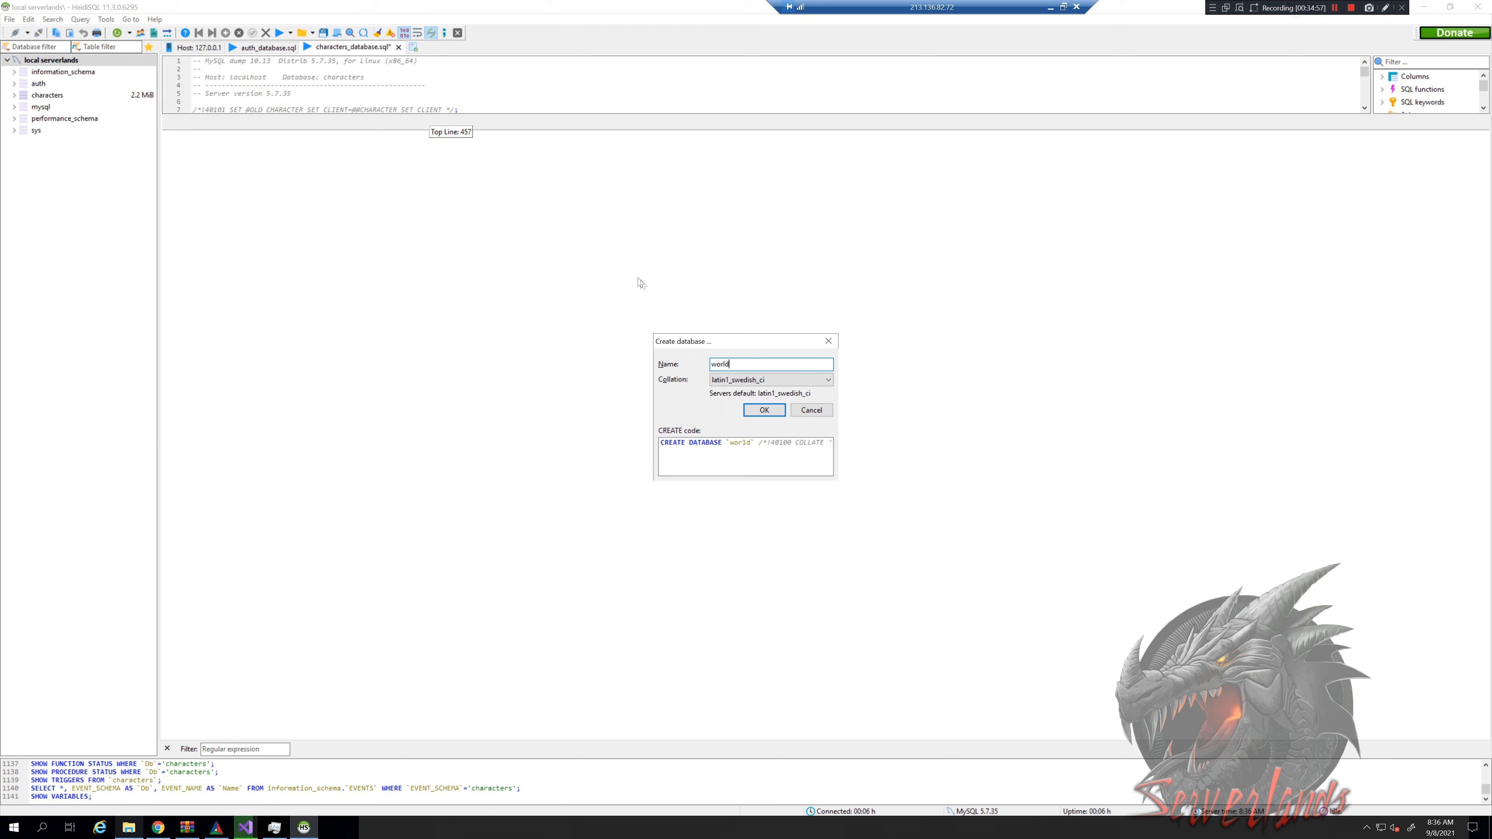
click(764, 410)
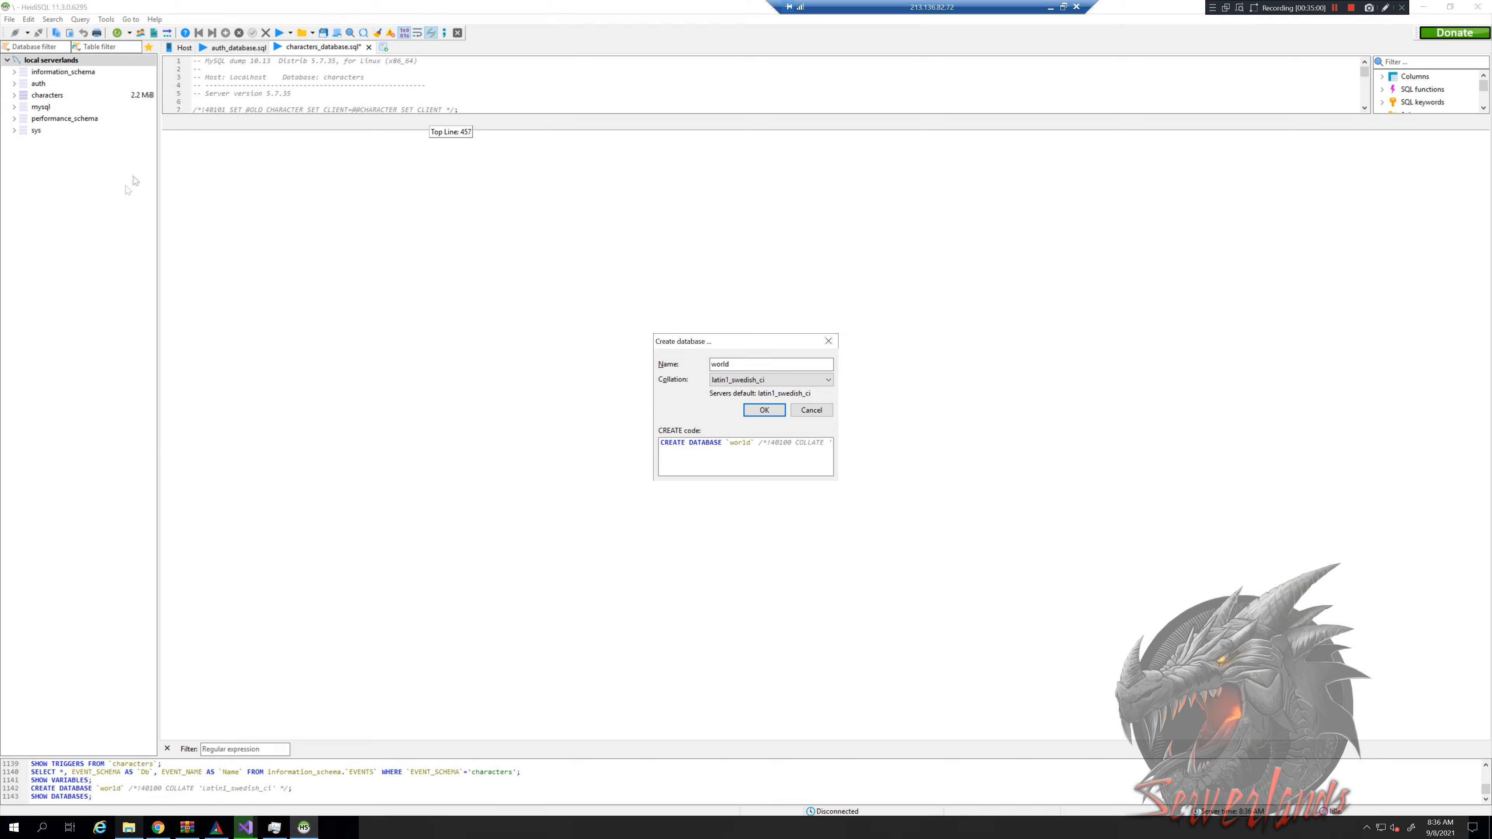
click(34, 143)
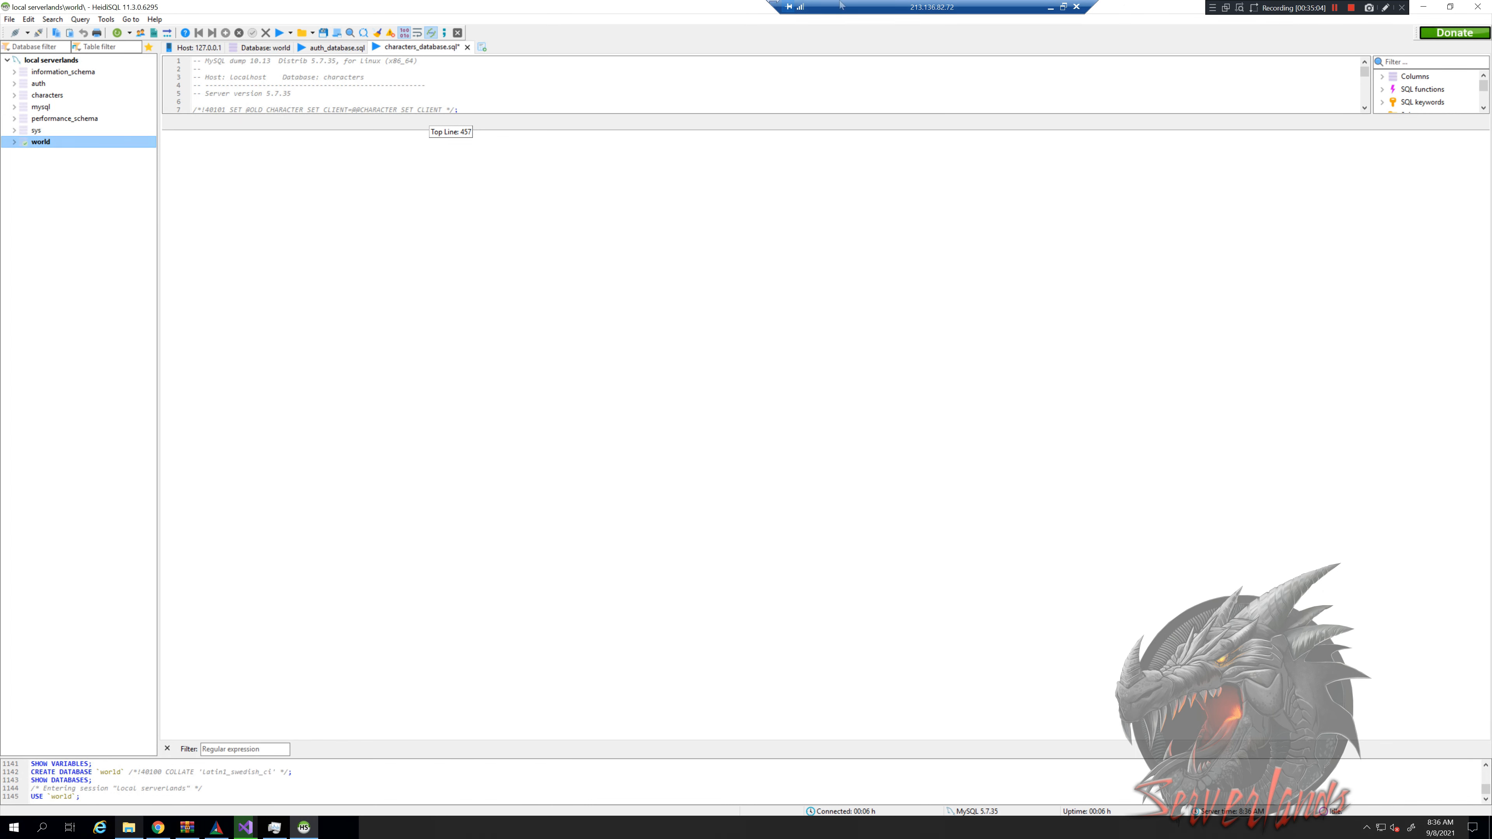
click(14, 142)
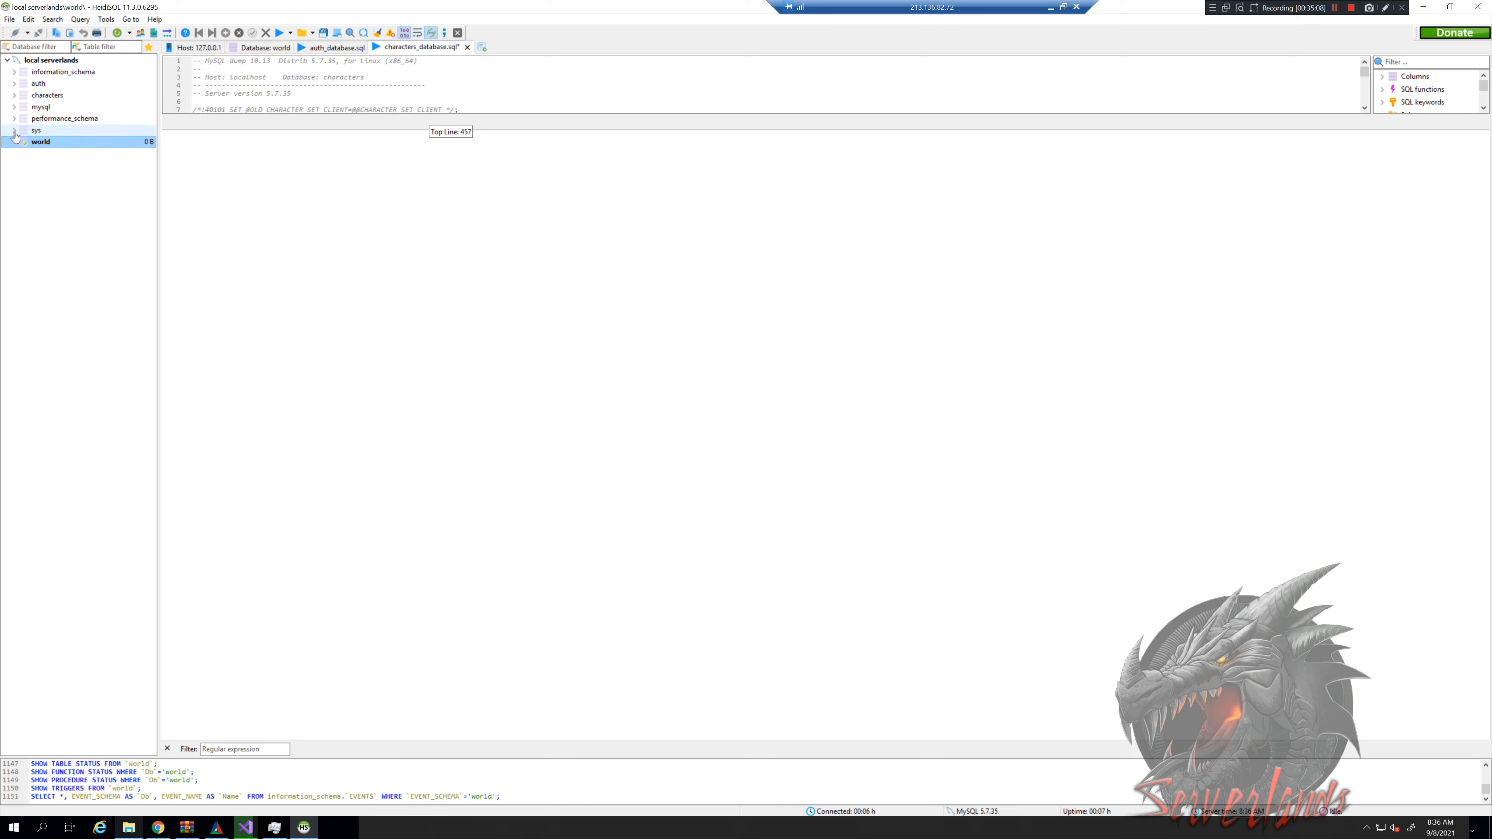
Browse the sys, performance_schema and auth databases, then close HeidiSQL
click(13, 130)
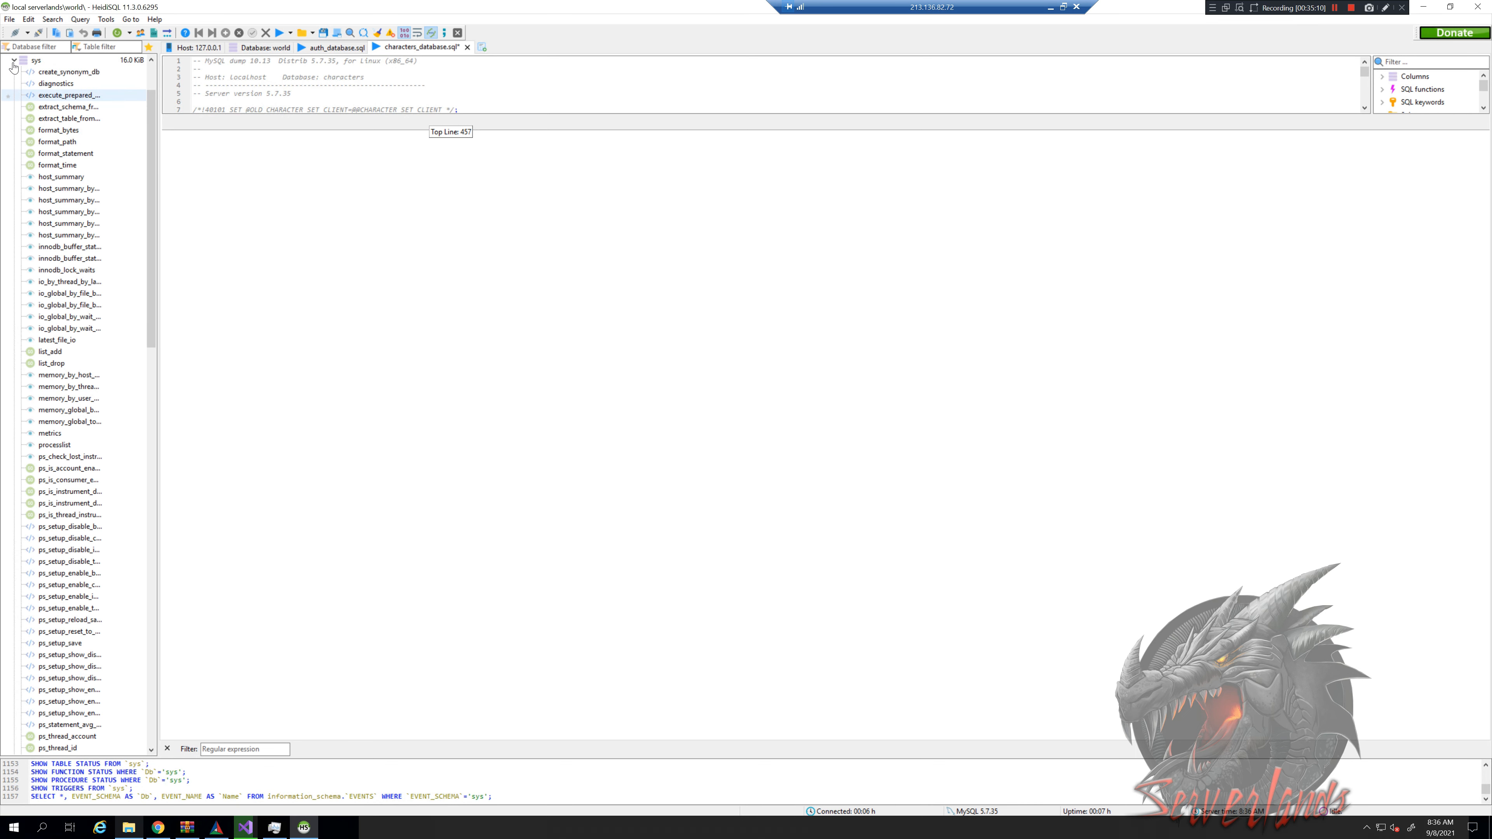
click(14, 61)
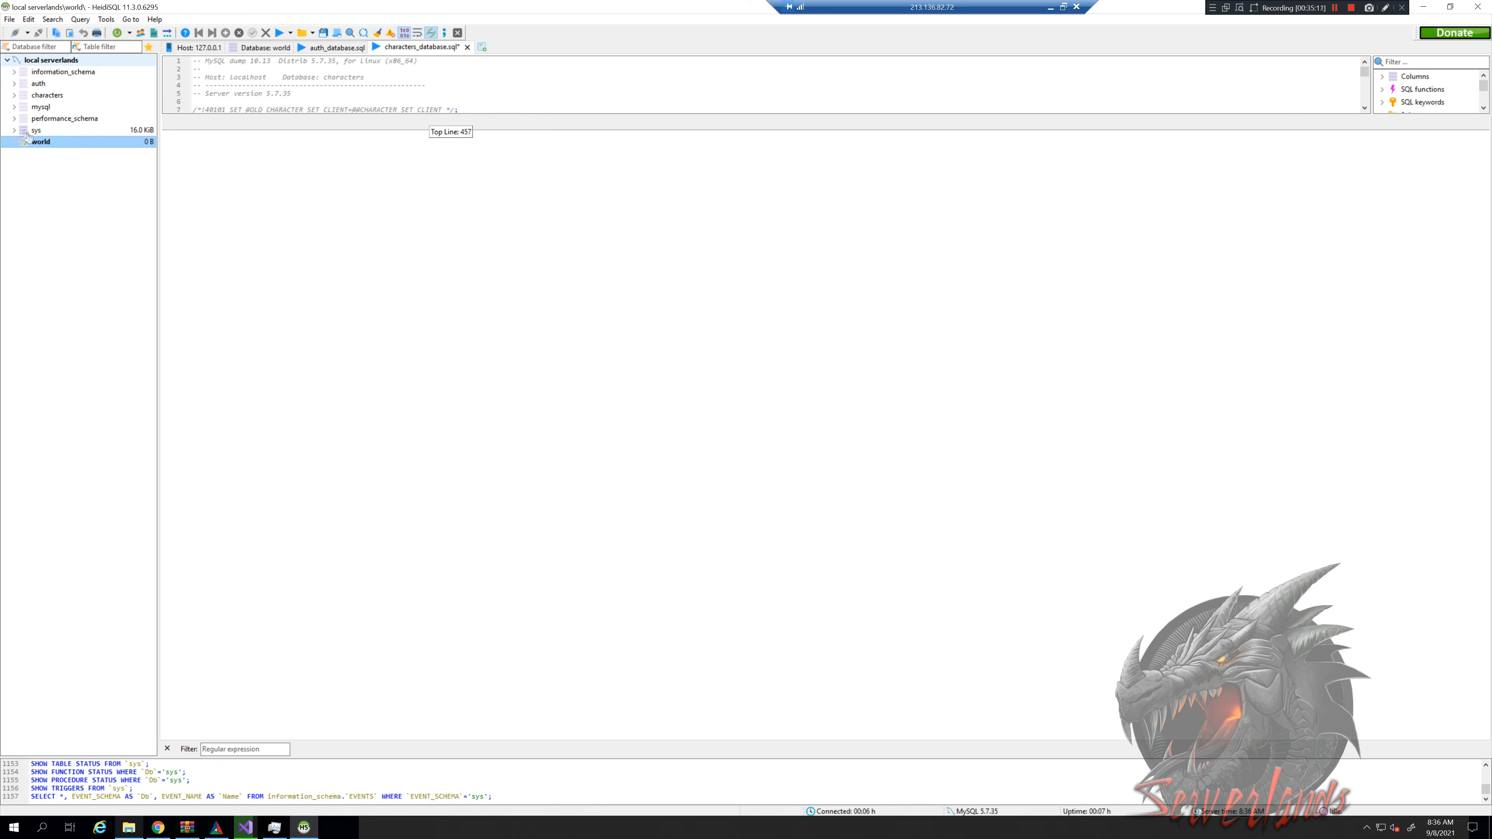
click(14, 119)
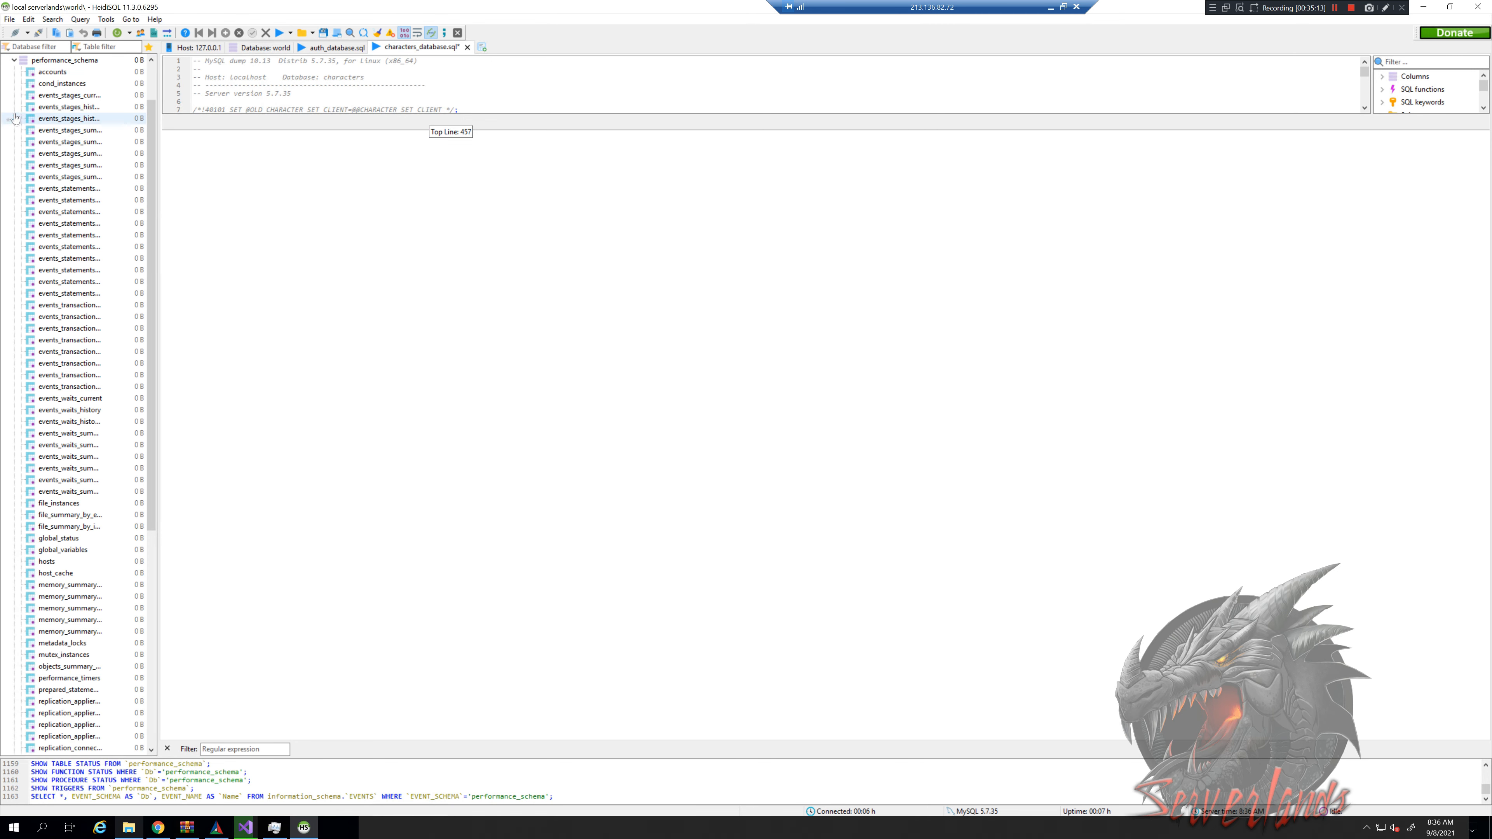
click(14, 60)
click(14, 83)
click(14, 84)
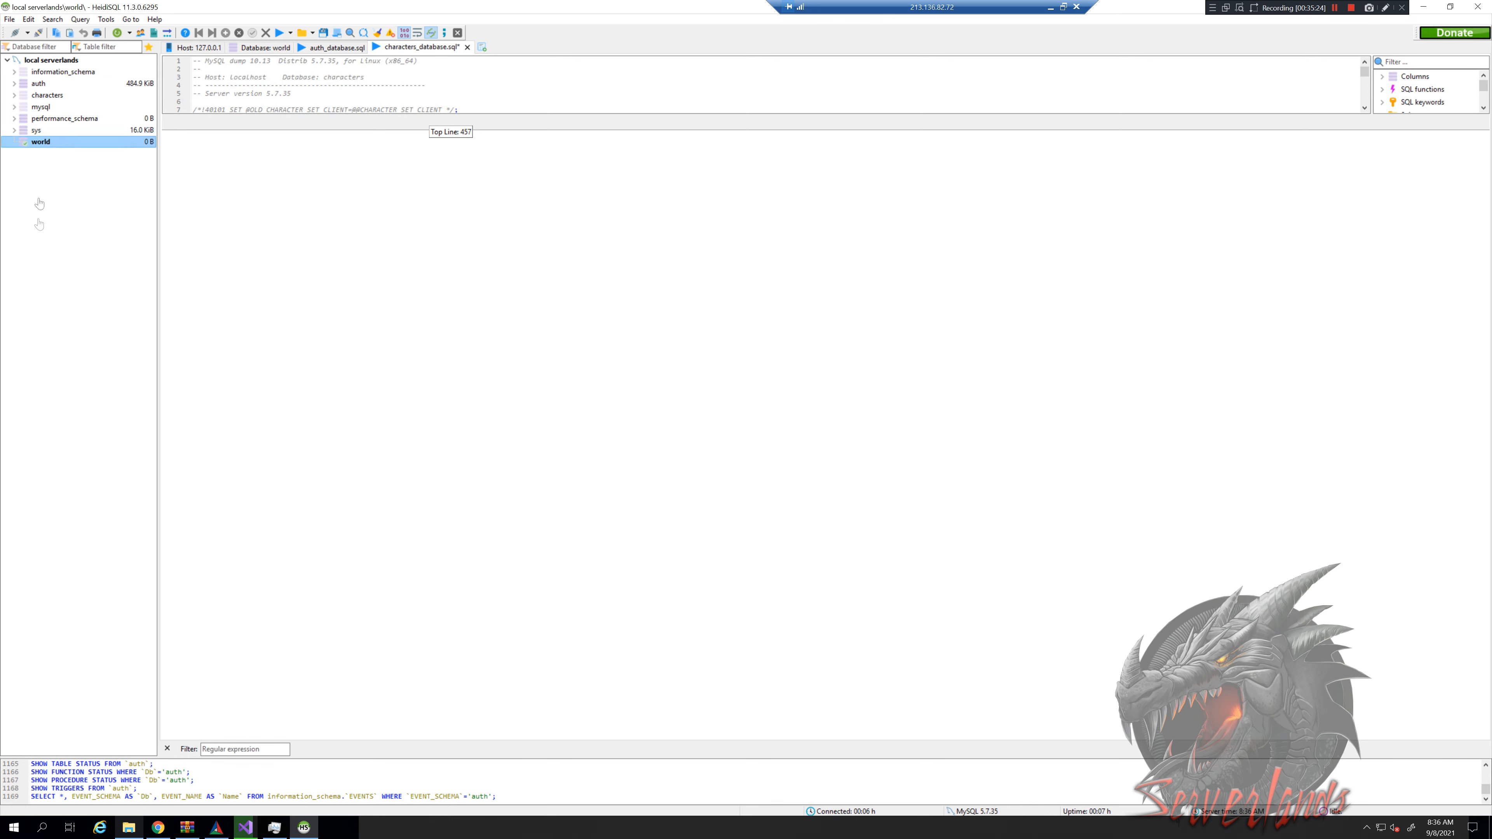
click(1480, 8)
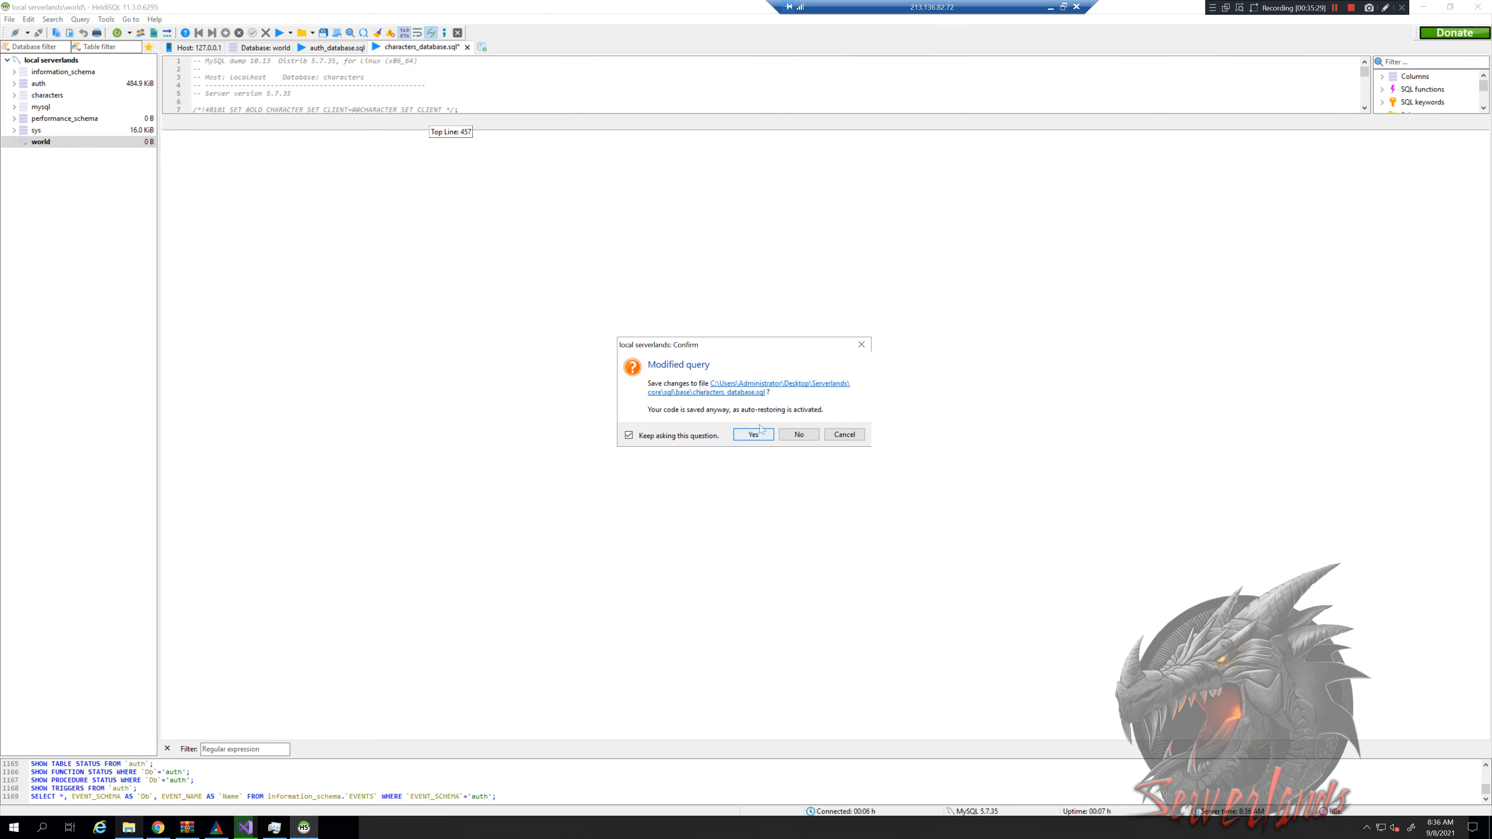
Save the modified characters_database.sql on exit, then compare the SQL files in the base folder
click(757, 433)
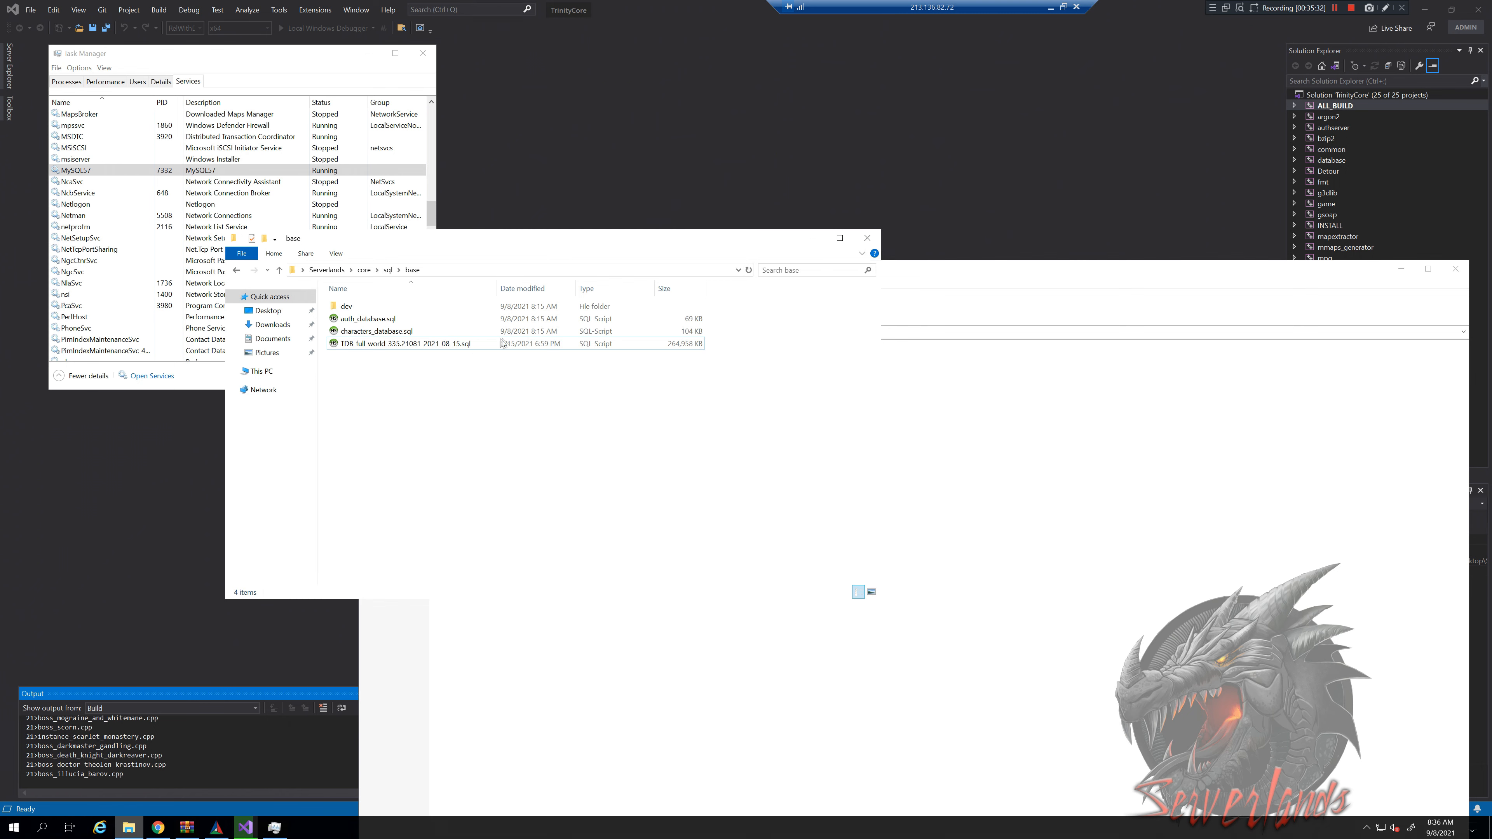
click(477, 348)
key(Up)
key(Up)
click(687, 329)
click(688, 320)
click(687, 330)
click(687, 321)
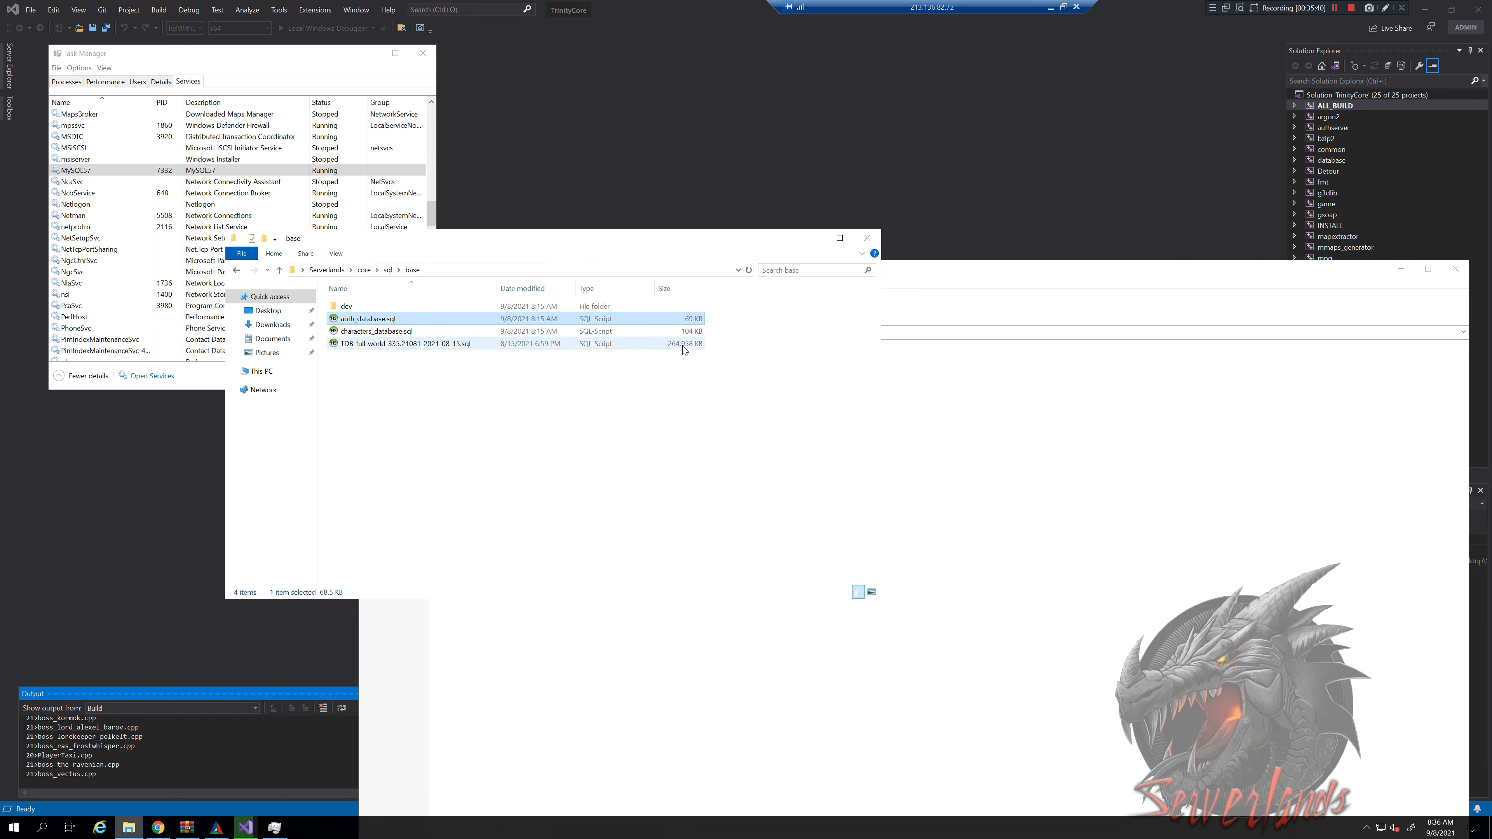
click(684, 346)
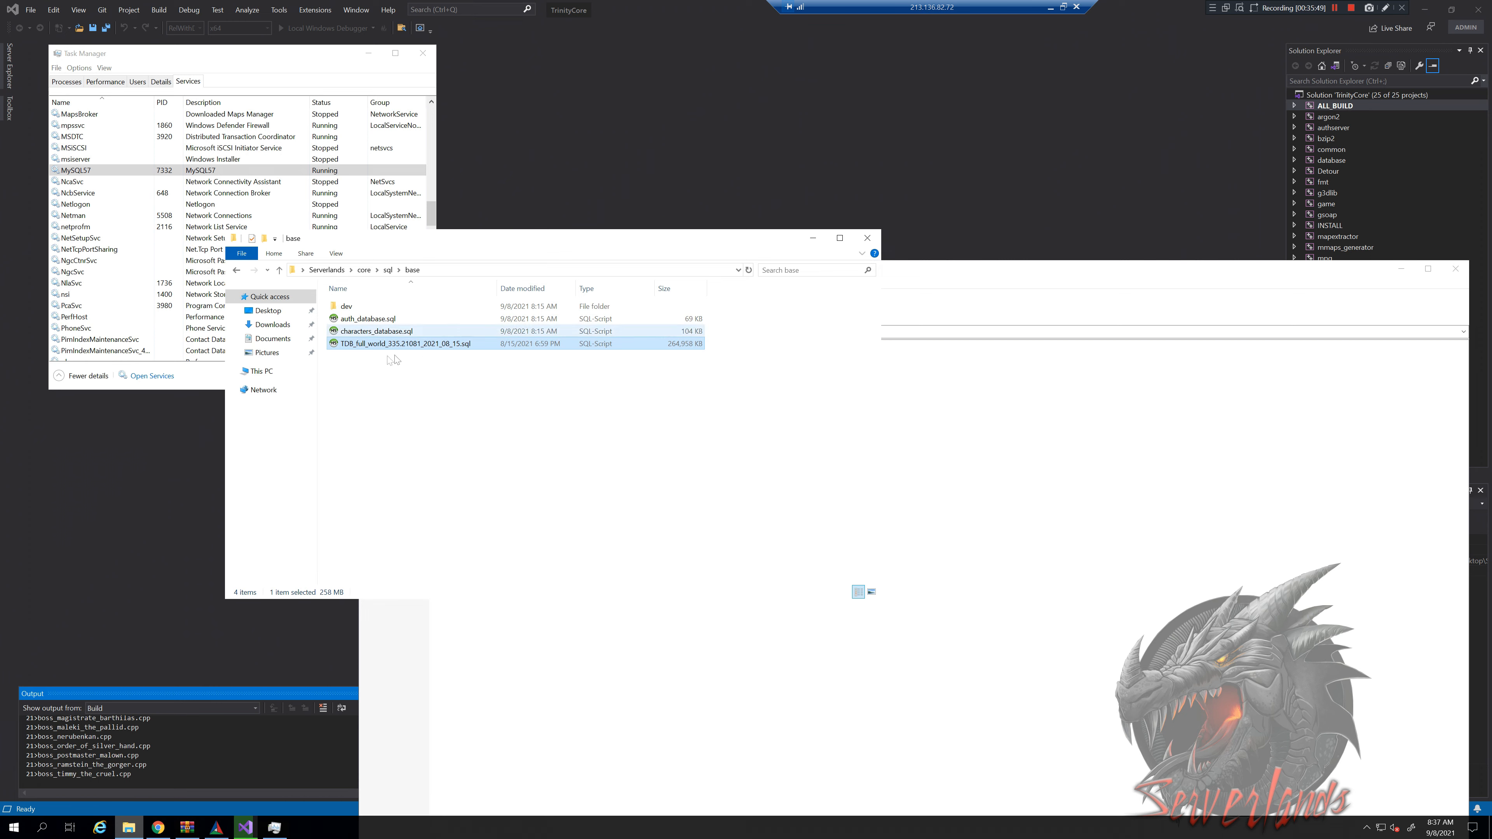
Open TDB_full_world_335.21081_2021_08_15.sql from Explorer, bringing up the app-choice prompt
drag(323, 359, 700, 369)
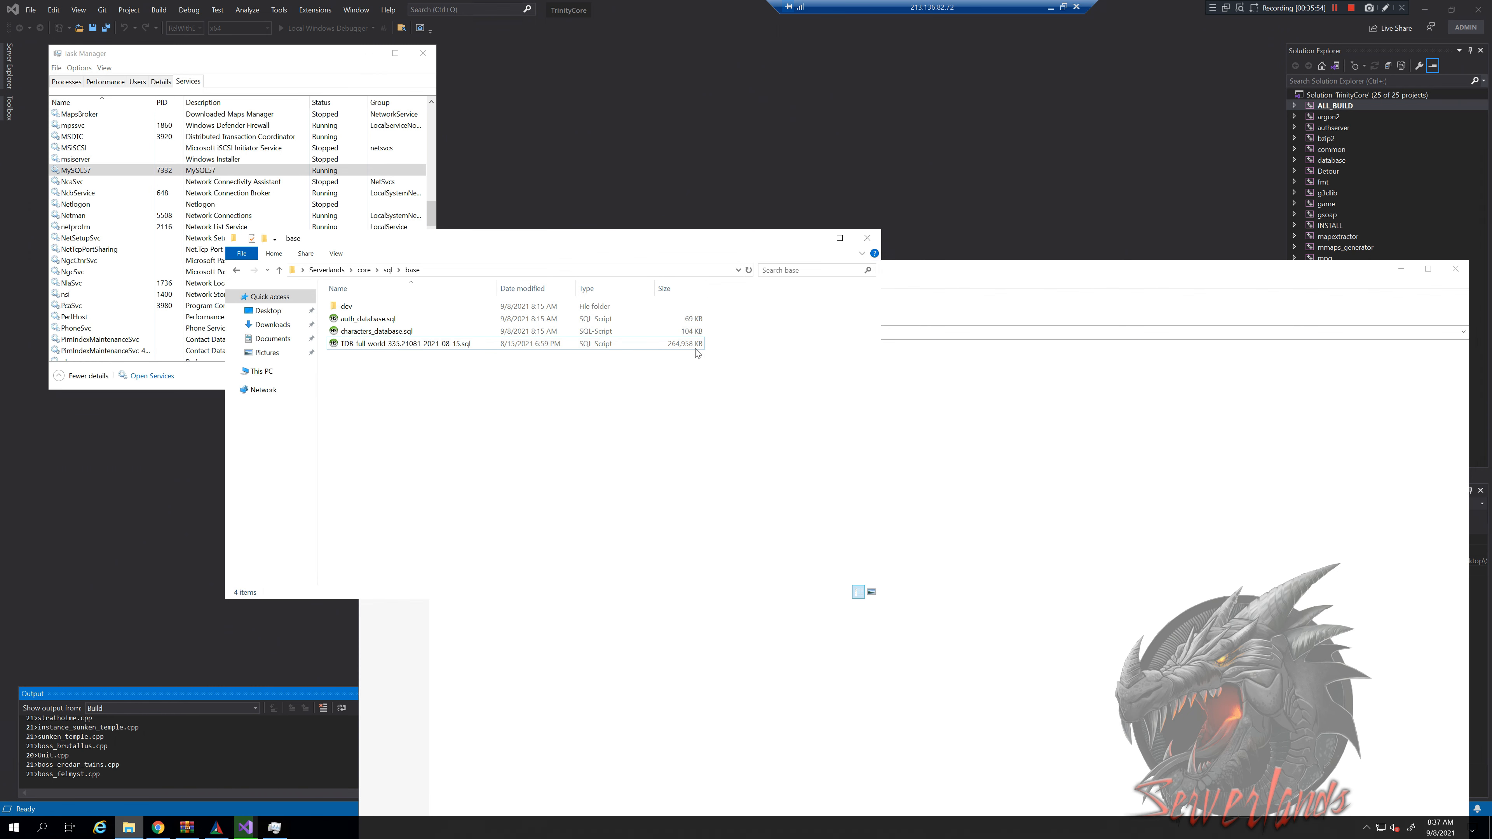
click(695, 347)
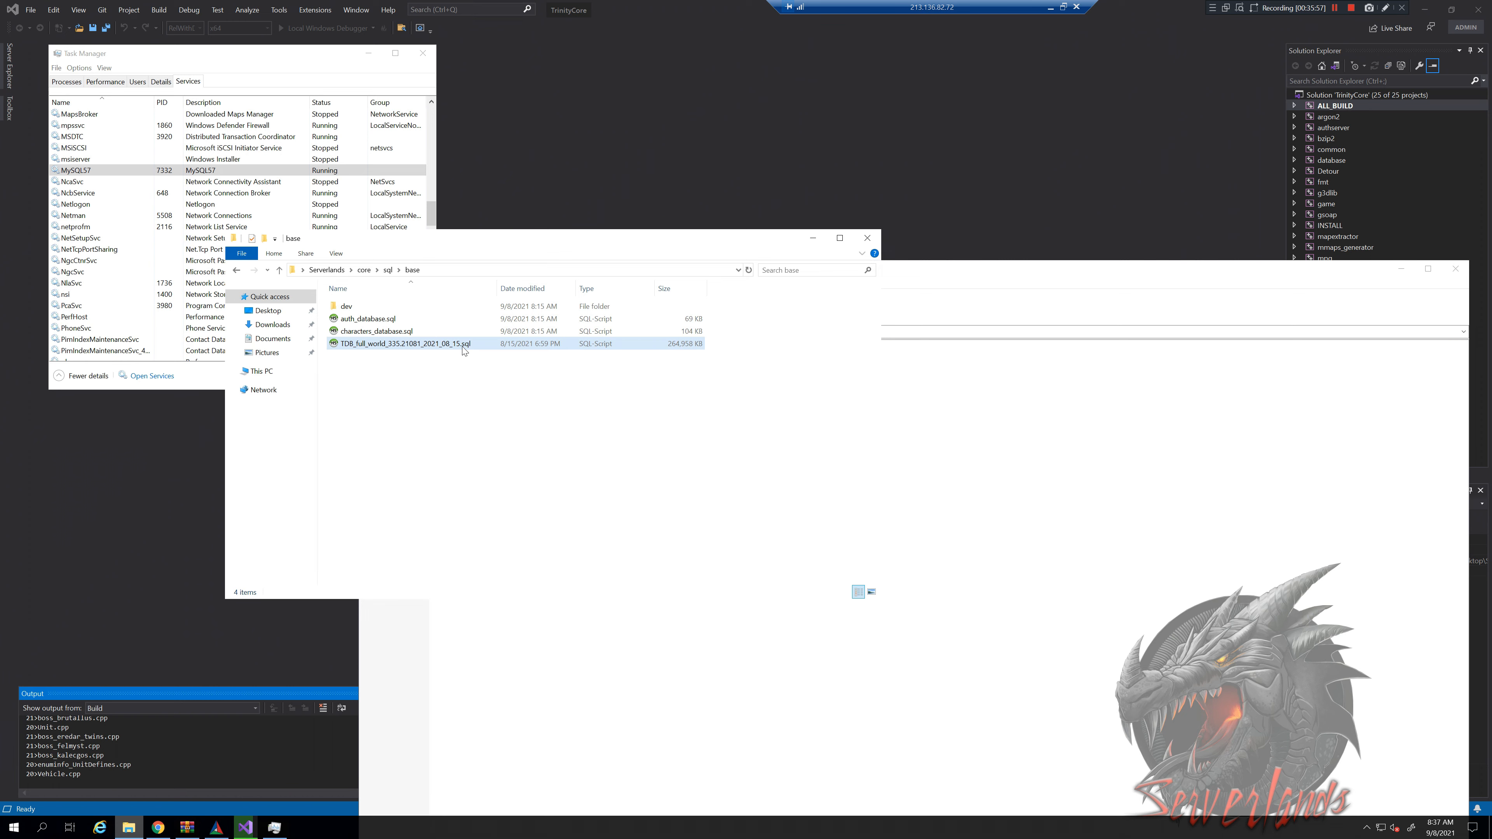
click(554, 441)
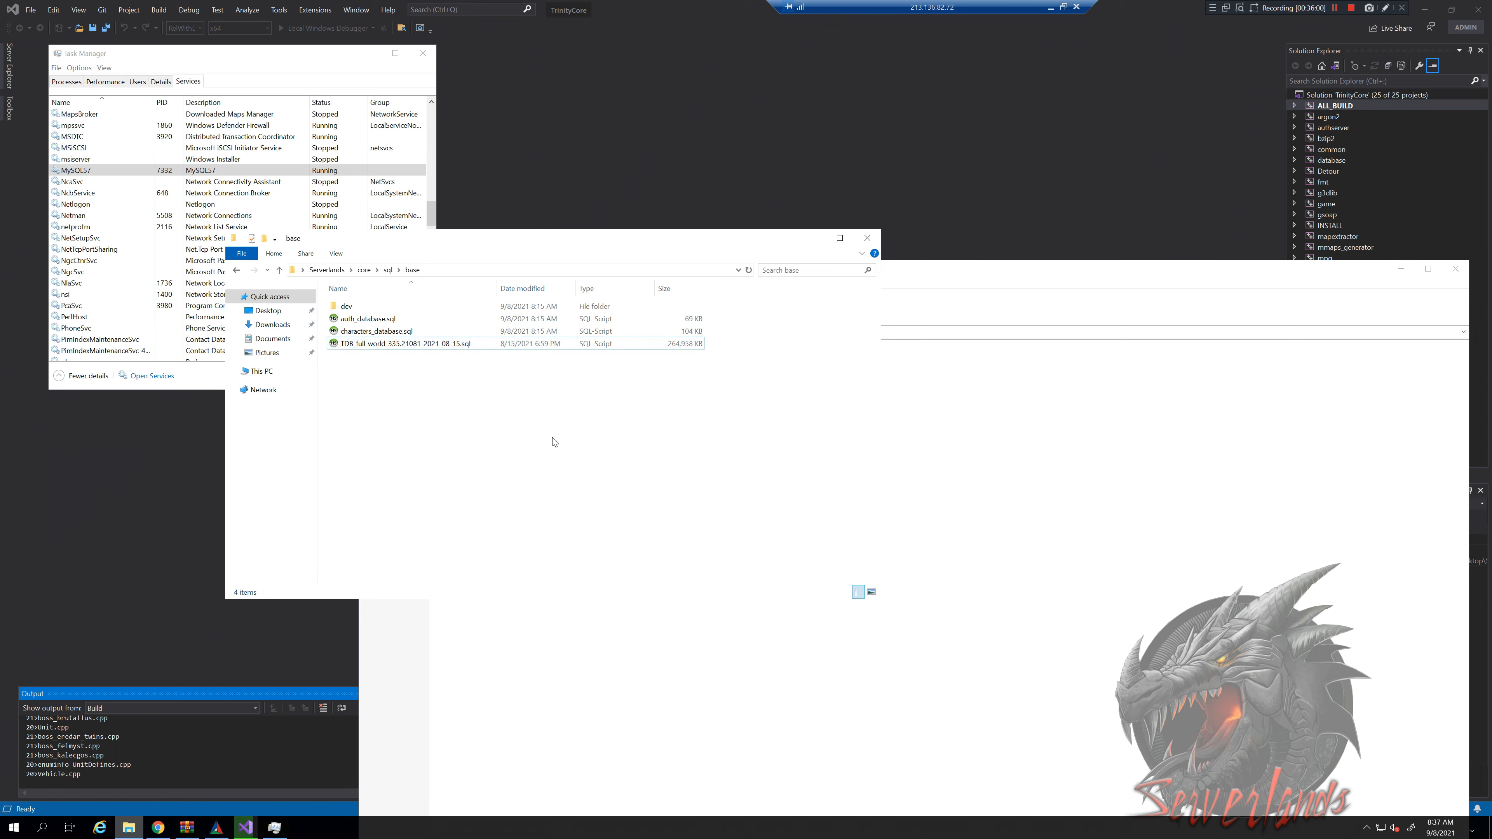
key(super)
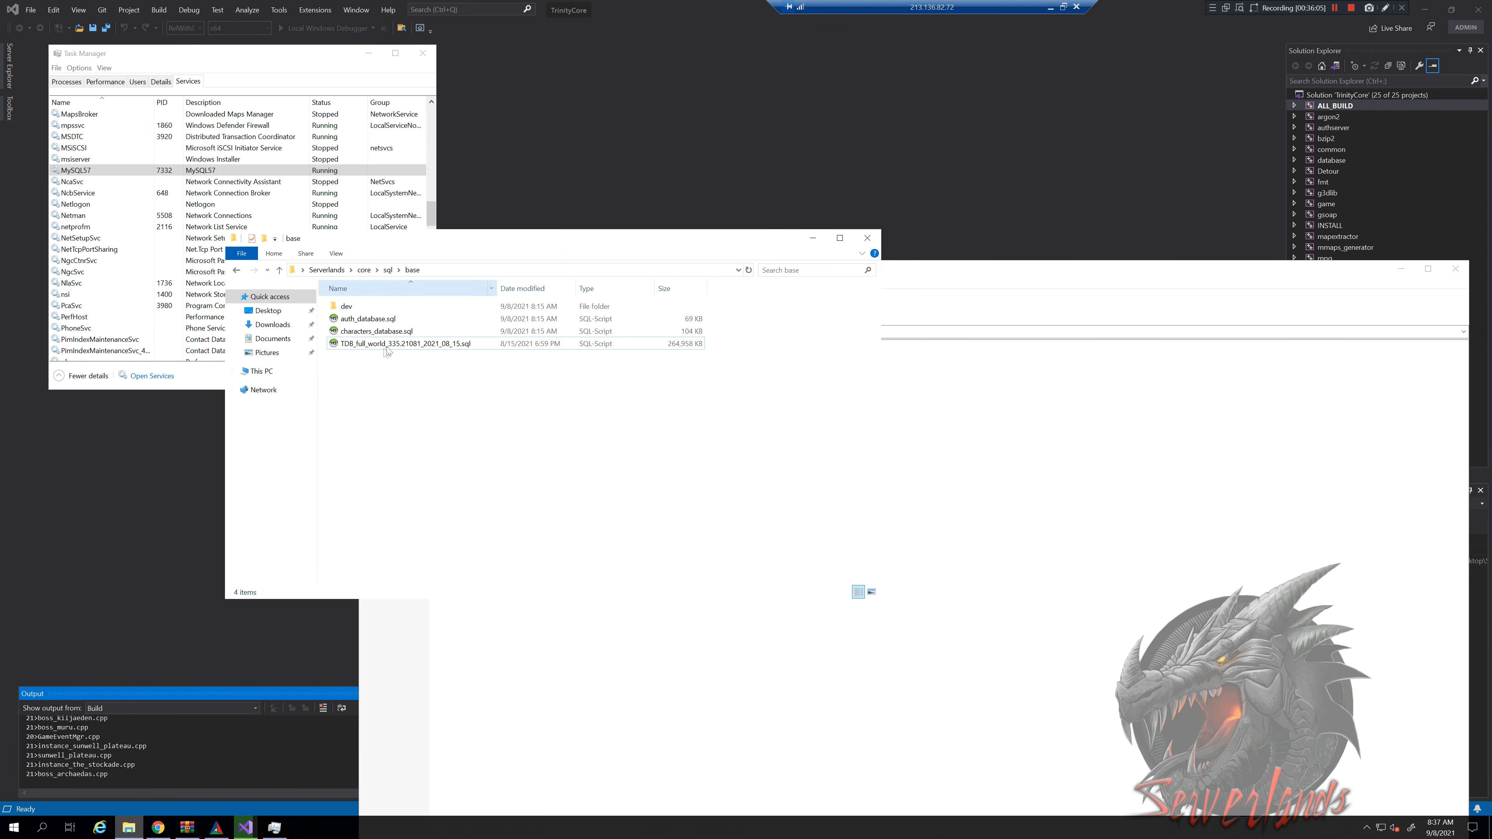
click(417, 346)
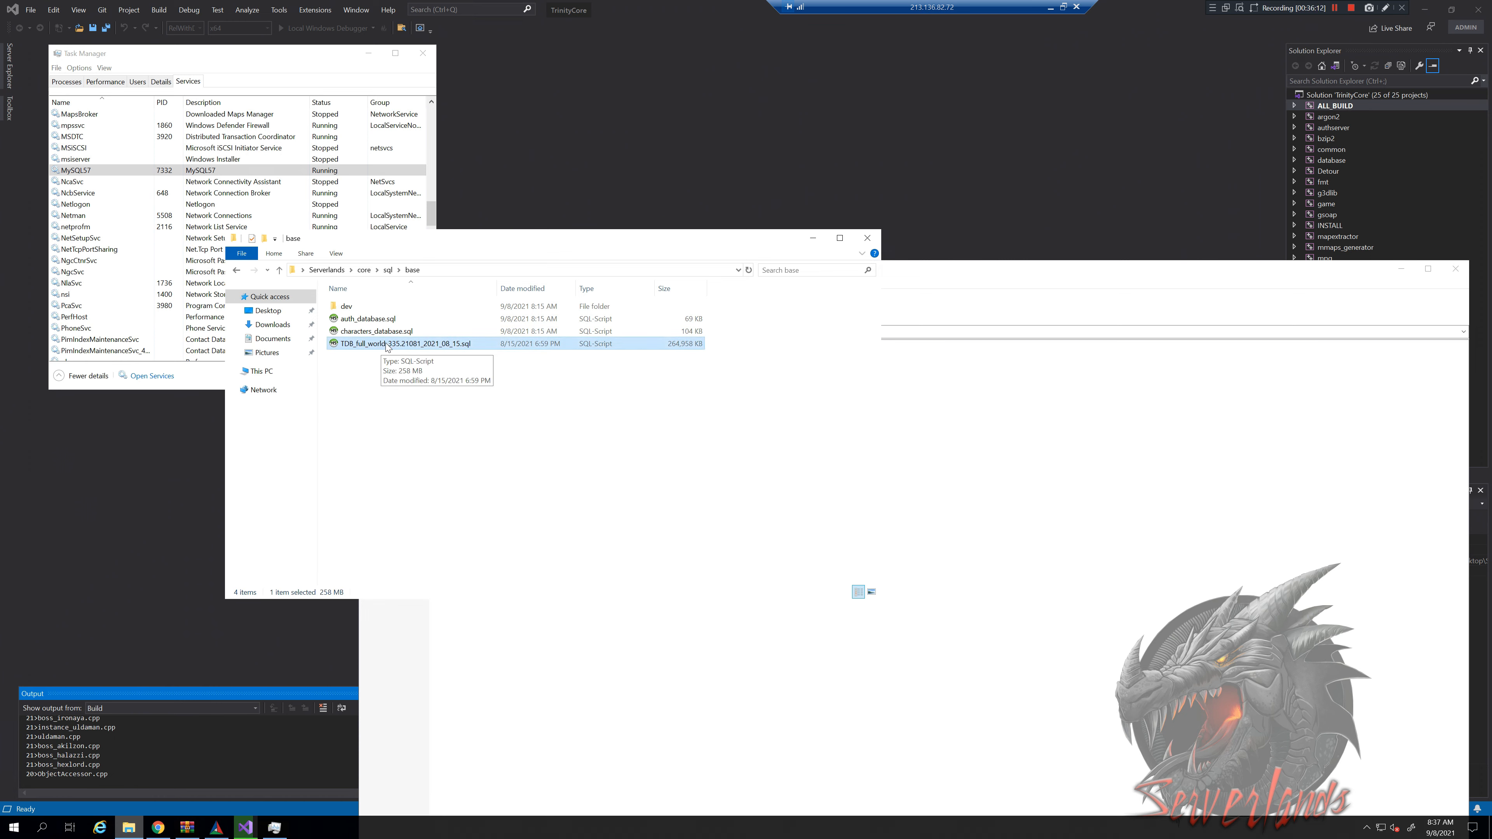
double_click(388, 344)
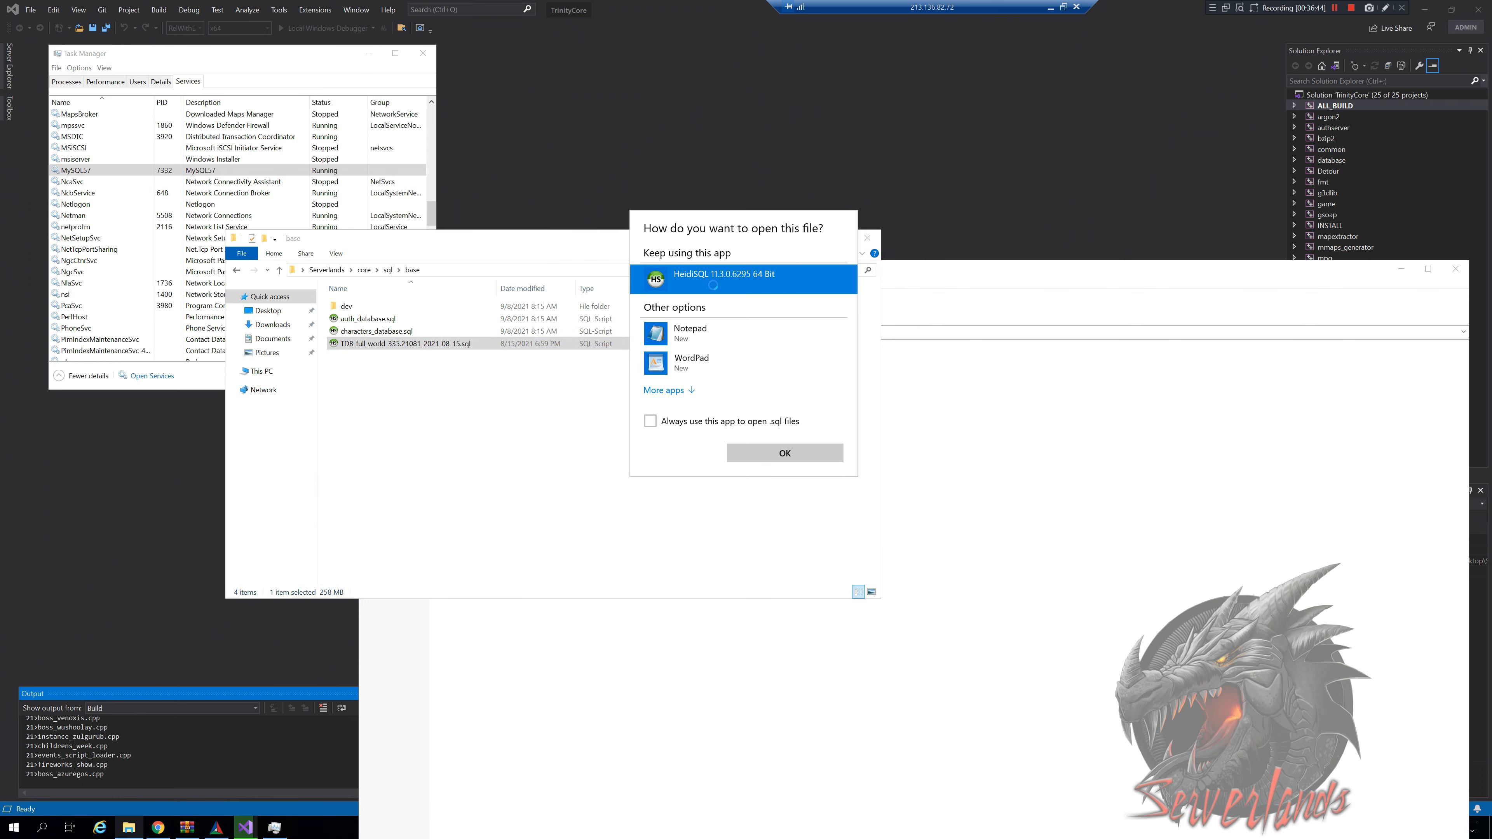
Open TDB_full_world_335.21081_2021_08_15.sql in HeidiSQL's local session and run the file directly
double_click(727, 275)
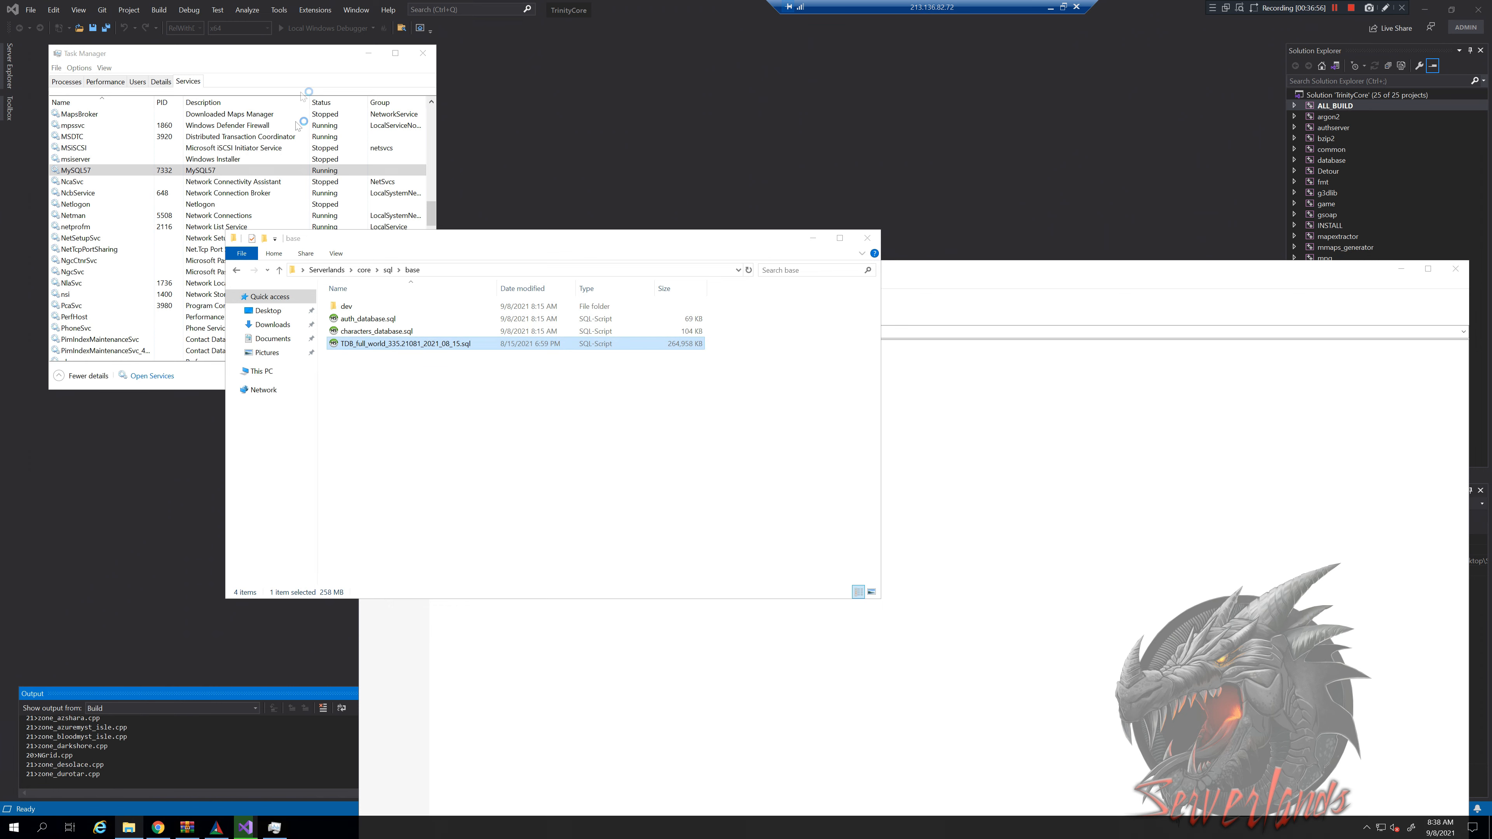
click(289, 315)
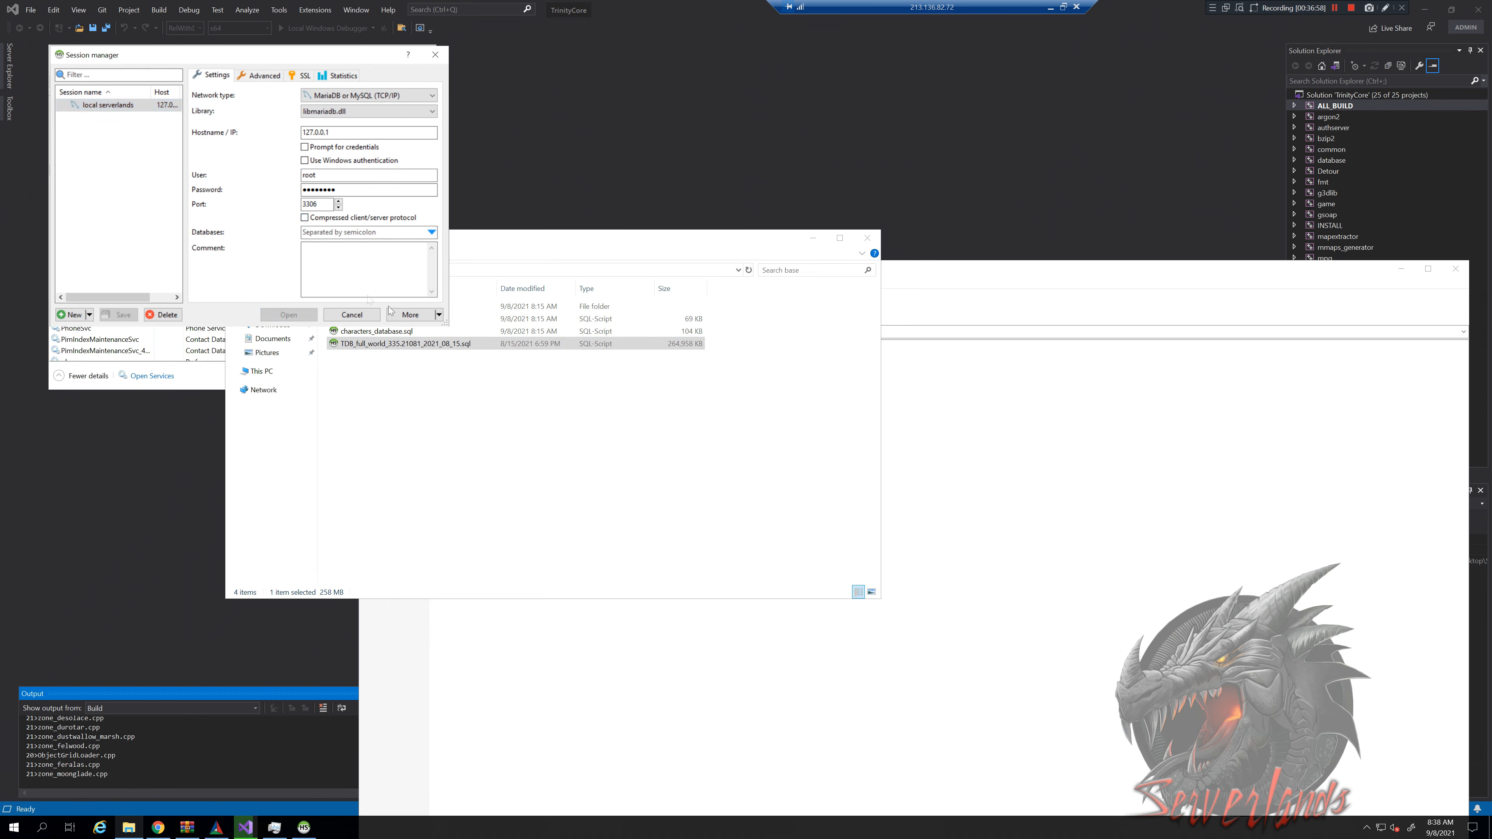
click(375, 329)
click(373, 321)
click(717, 428)
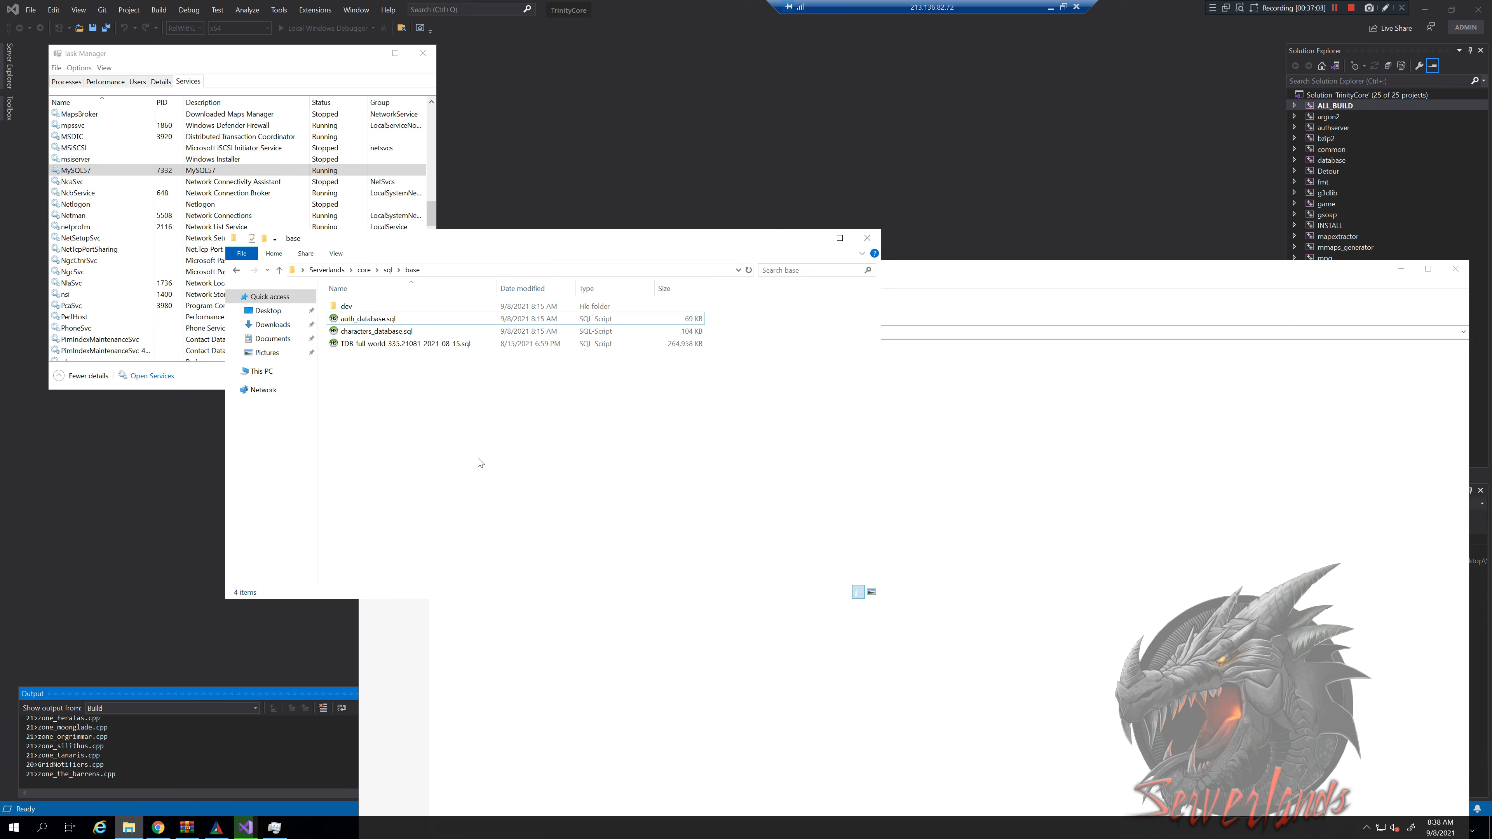
key(alt+Tab)
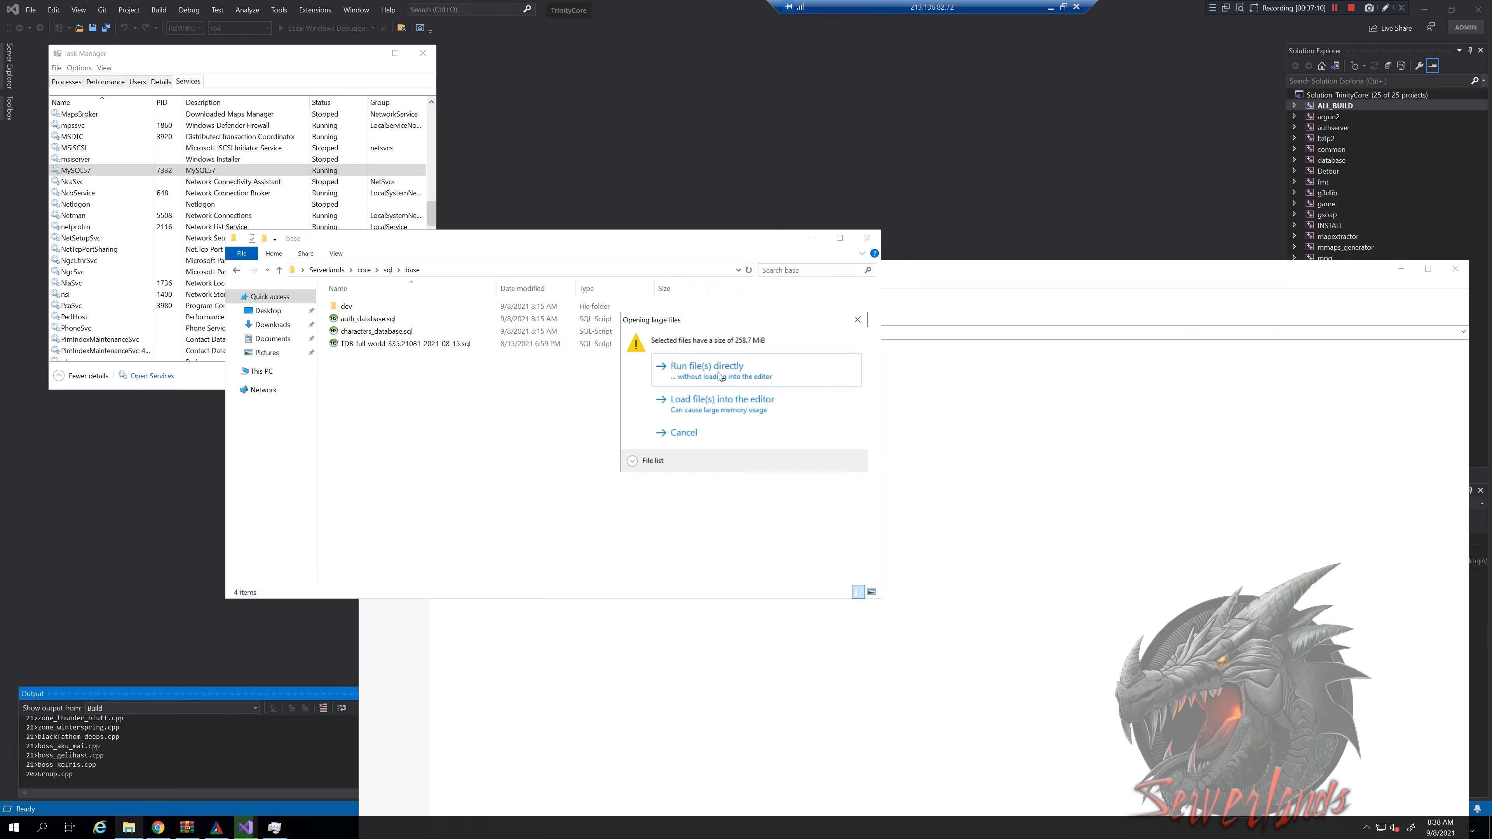
click(680, 377)
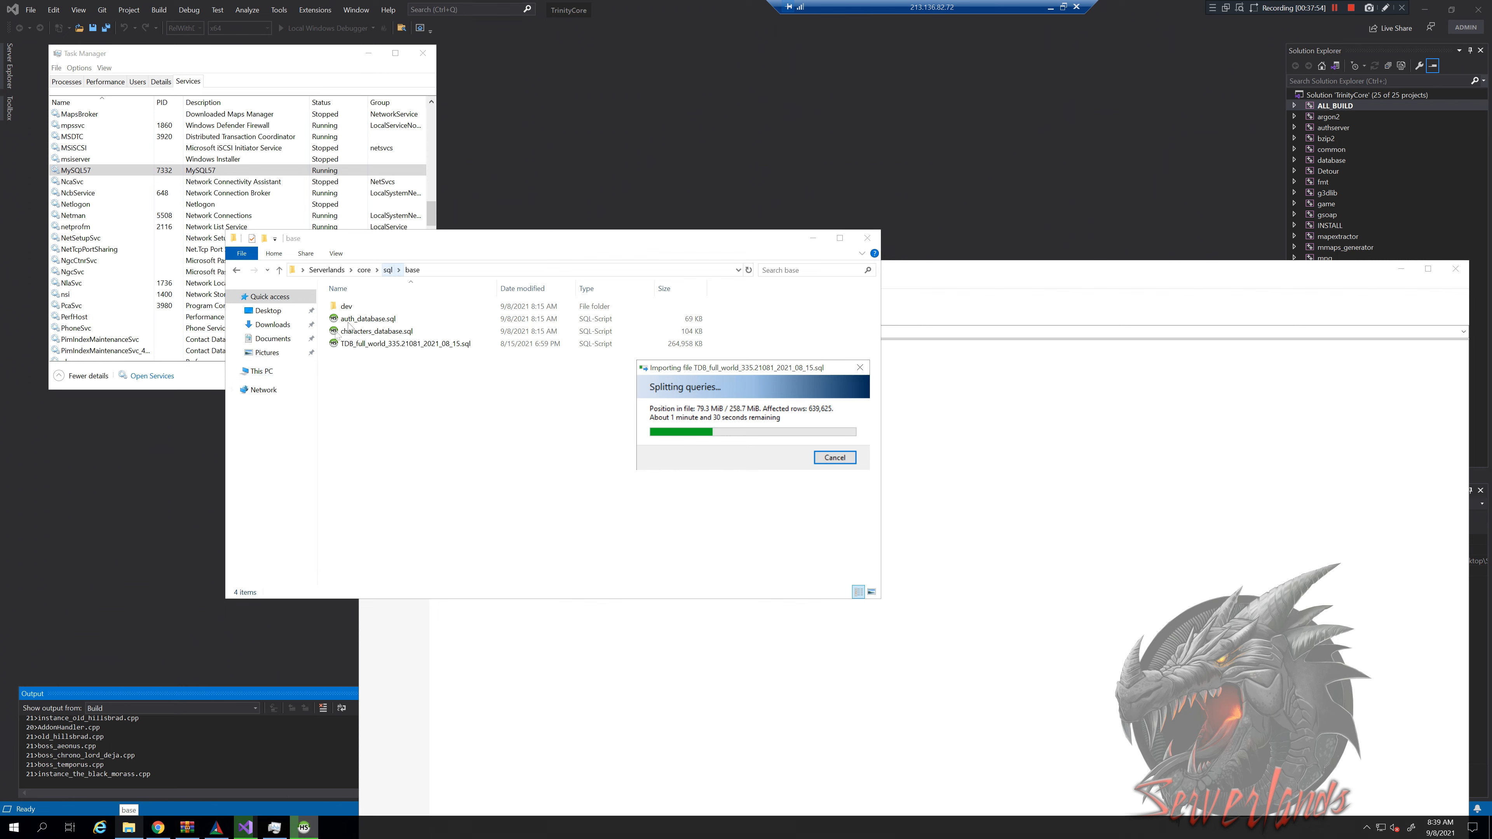
click(388, 269)
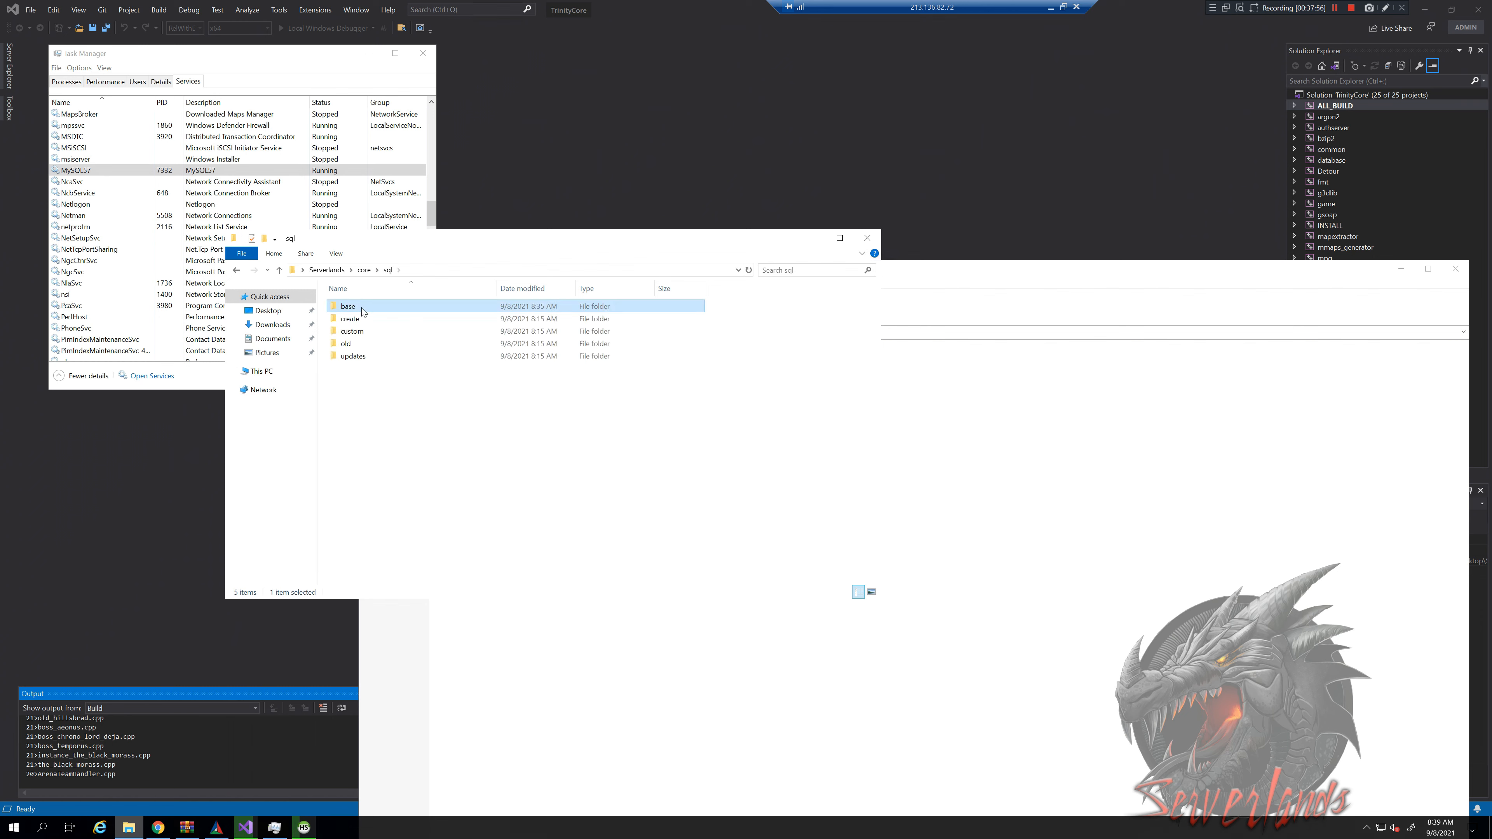
Browse into sql\updates\world\3.3.5 to view its 34 dated world update scripts
click(364, 356)
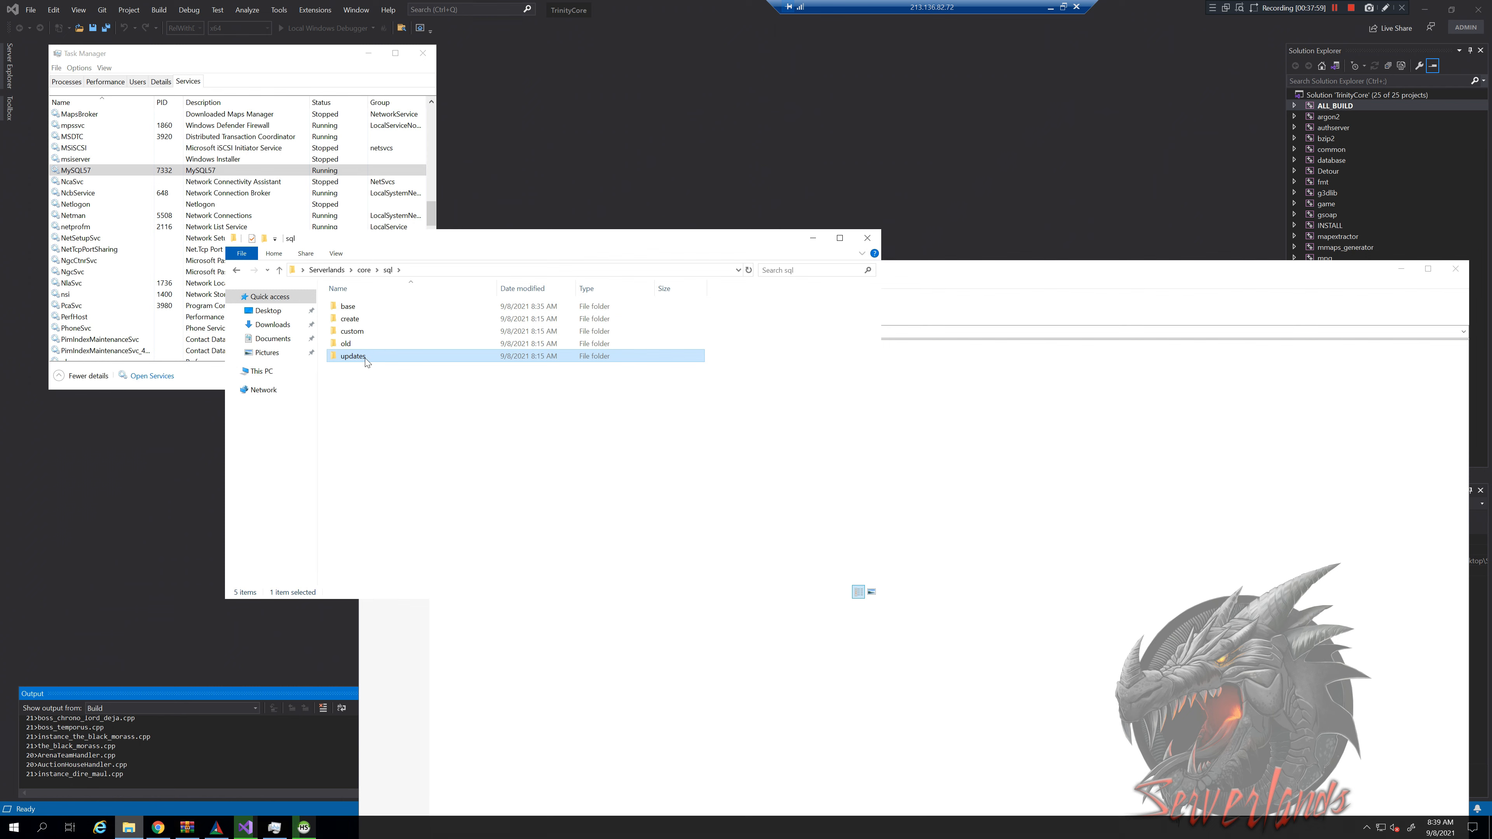
double_click(363, 357)
double_click(358, 332)
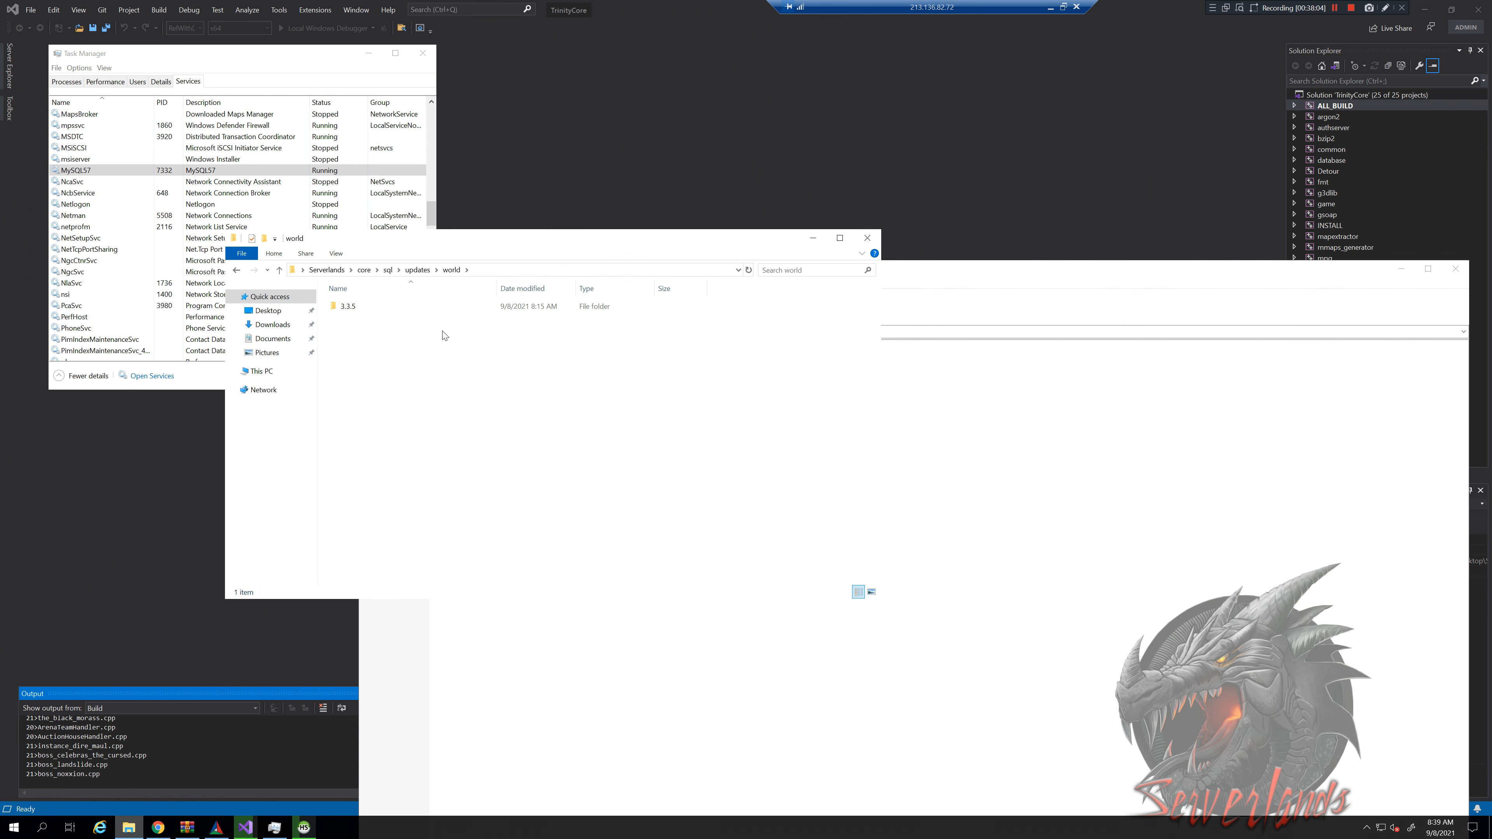
click(377, 305)
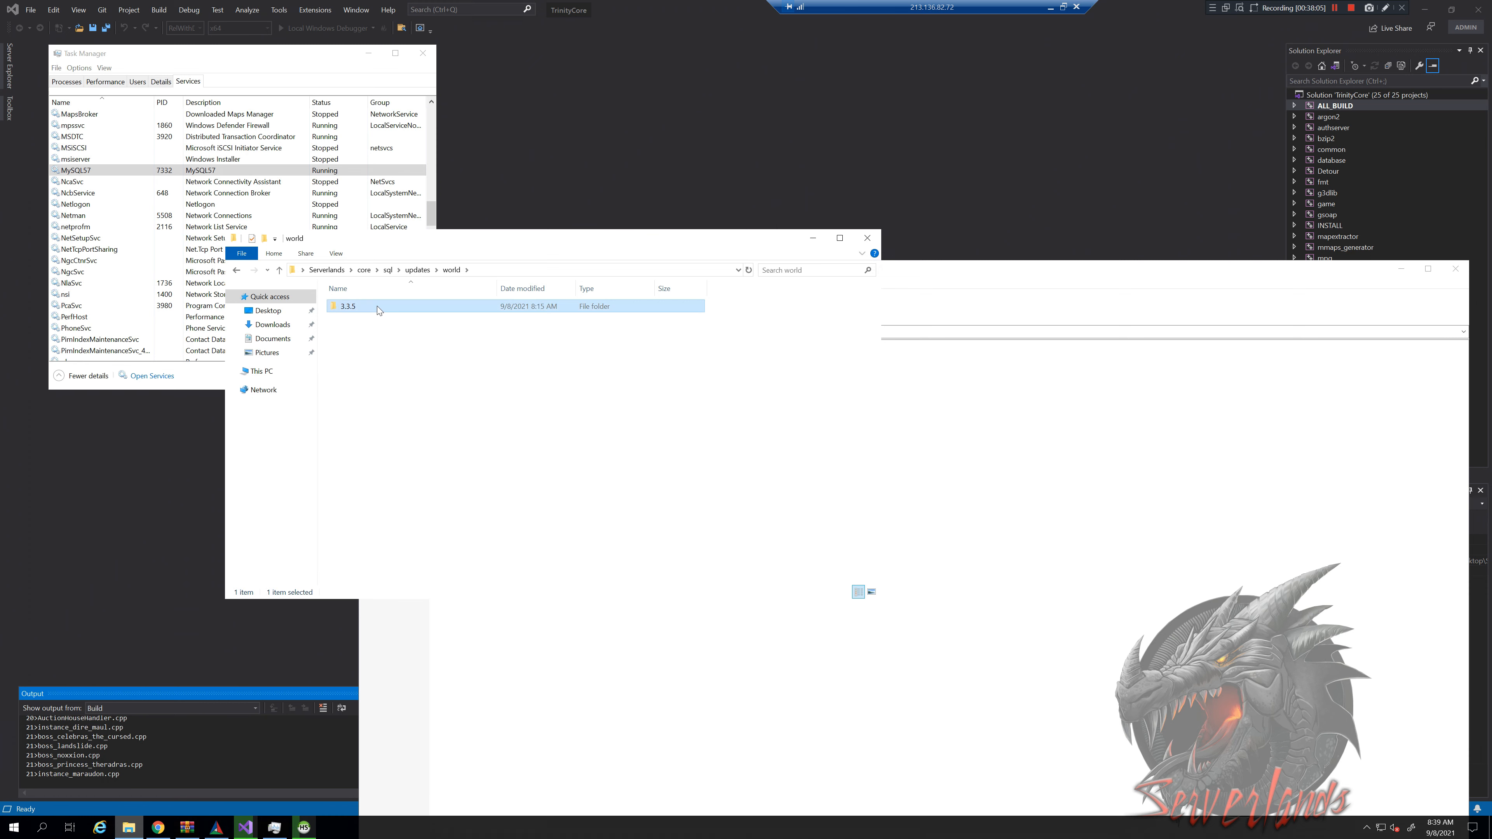
key(Return)
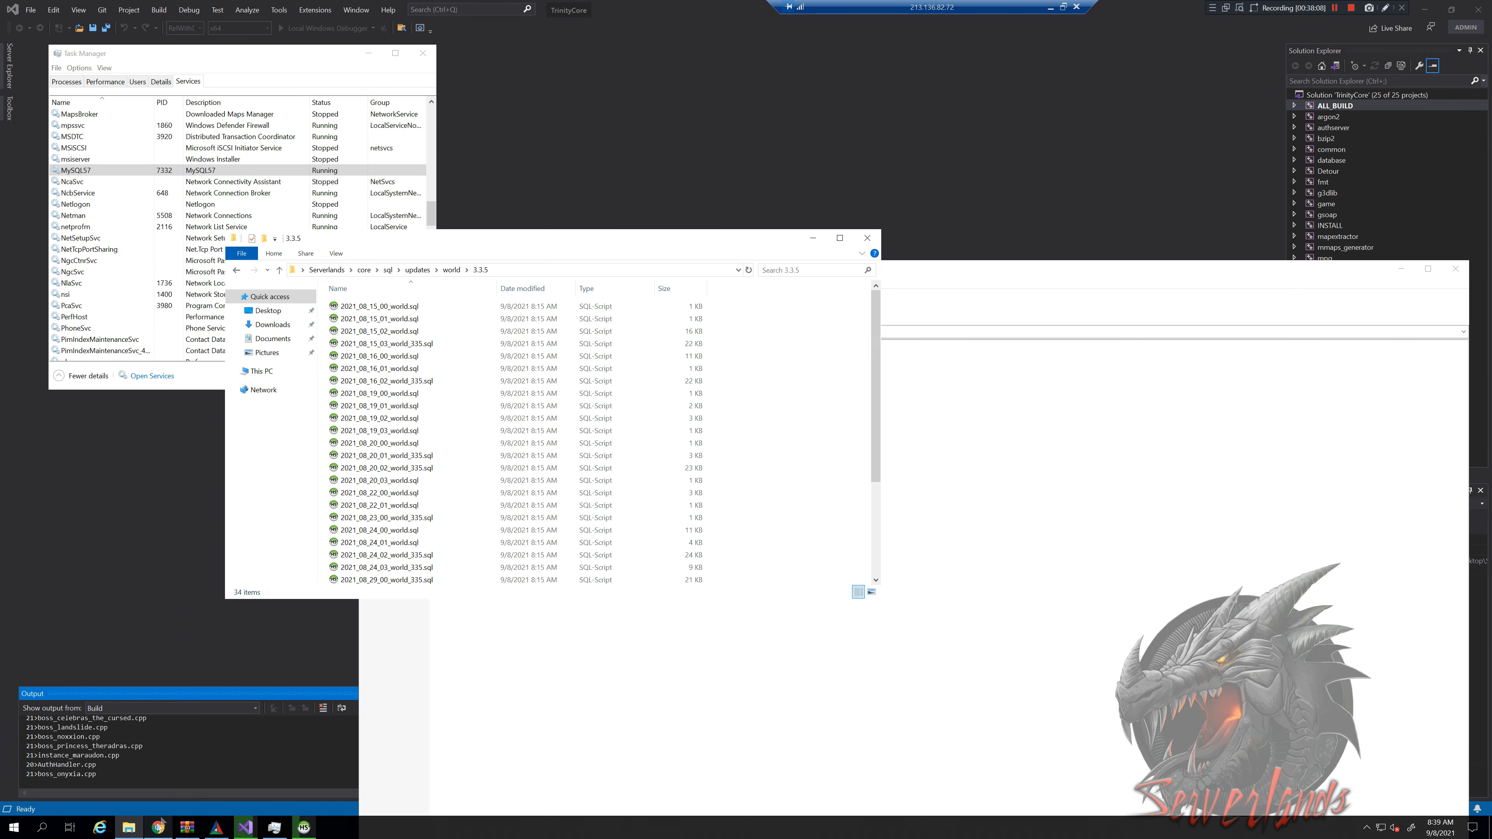
click(158, 825)
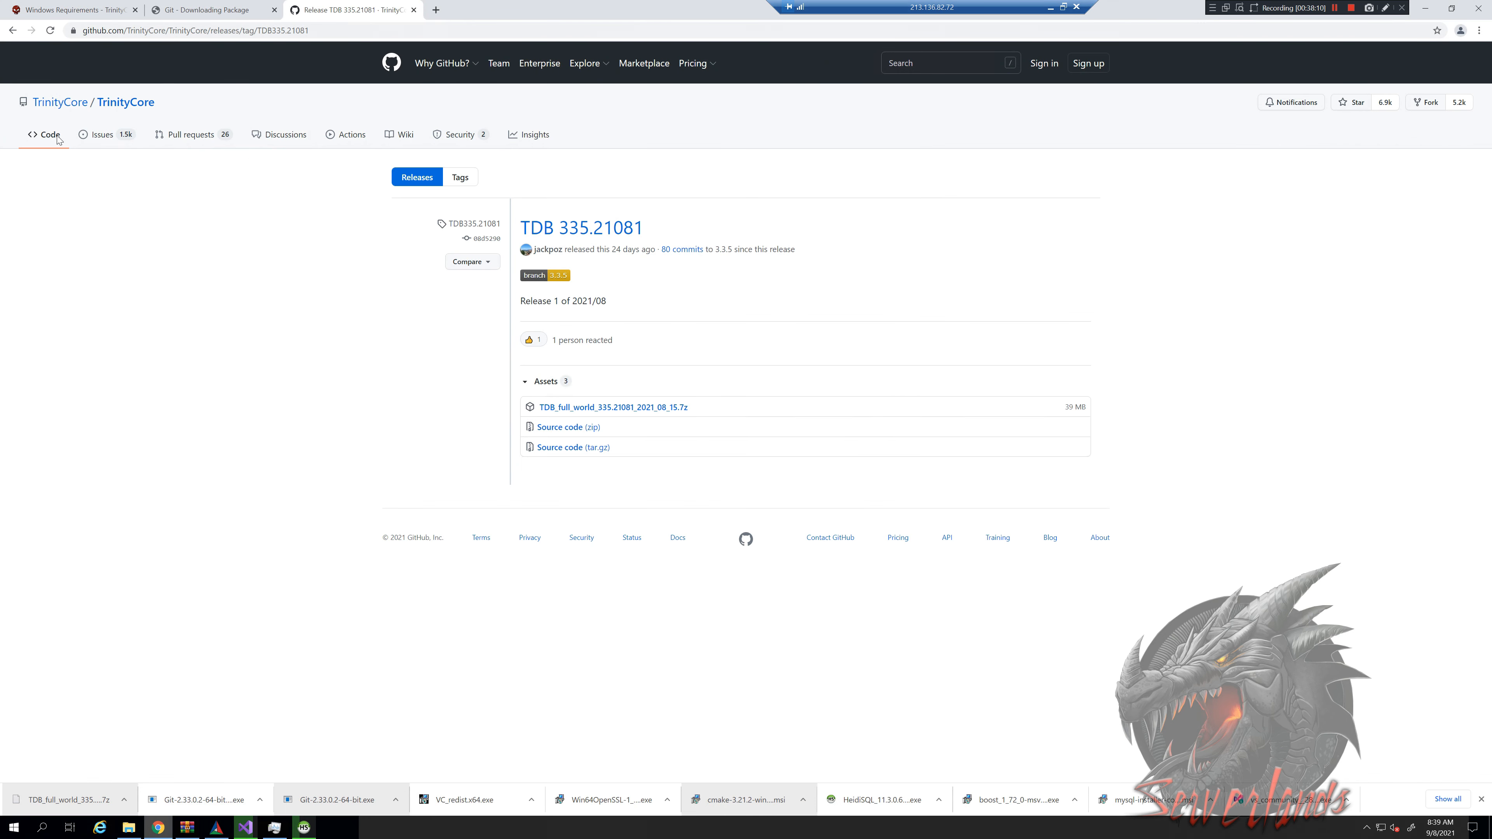
Go from the TDB 335.21081 release to TrinityCore's Issues page listing 1,483 open issues
click(152, 110)
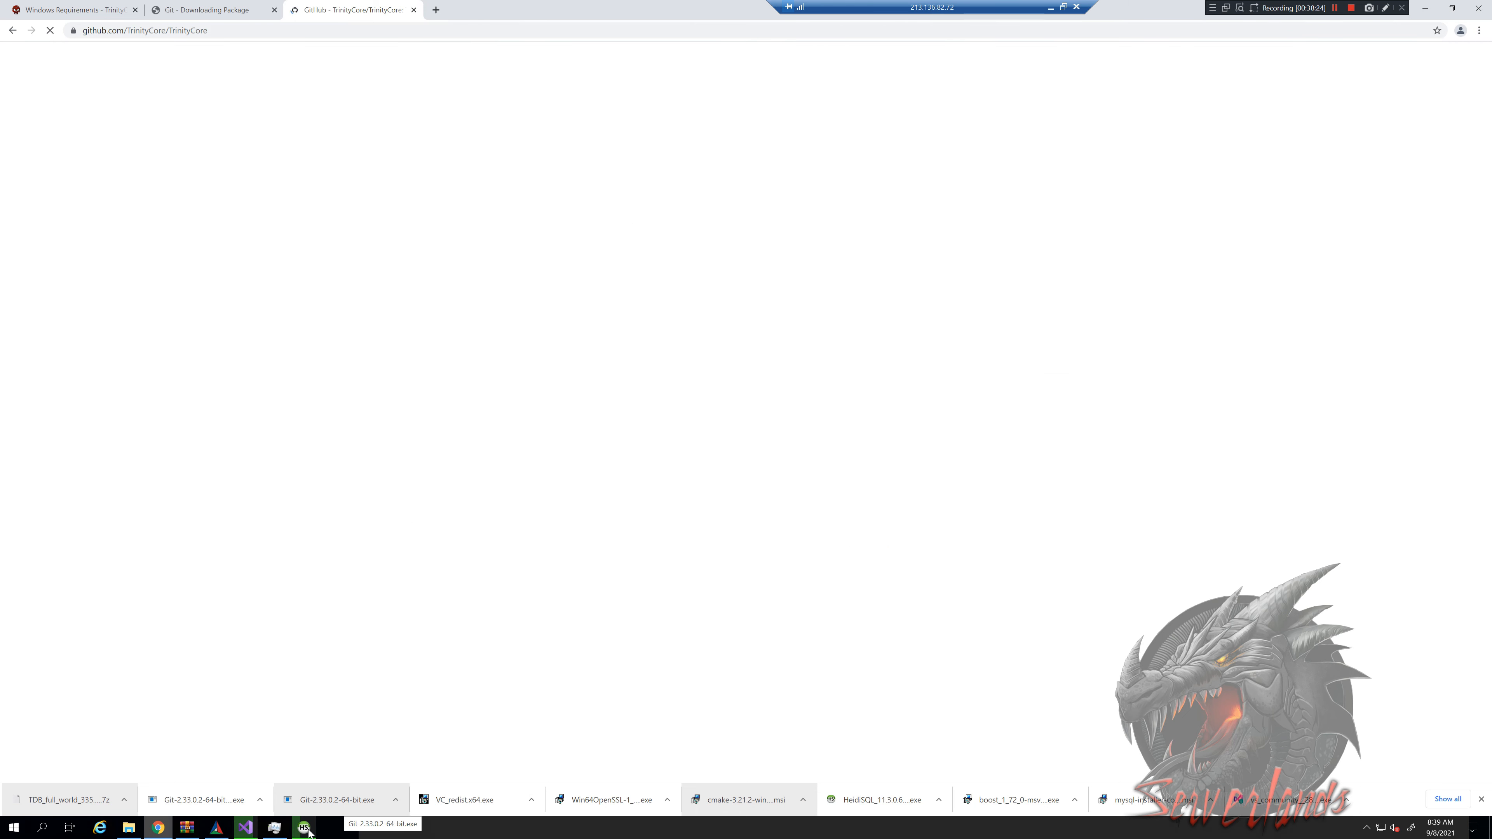
mouse_move(306, 829)
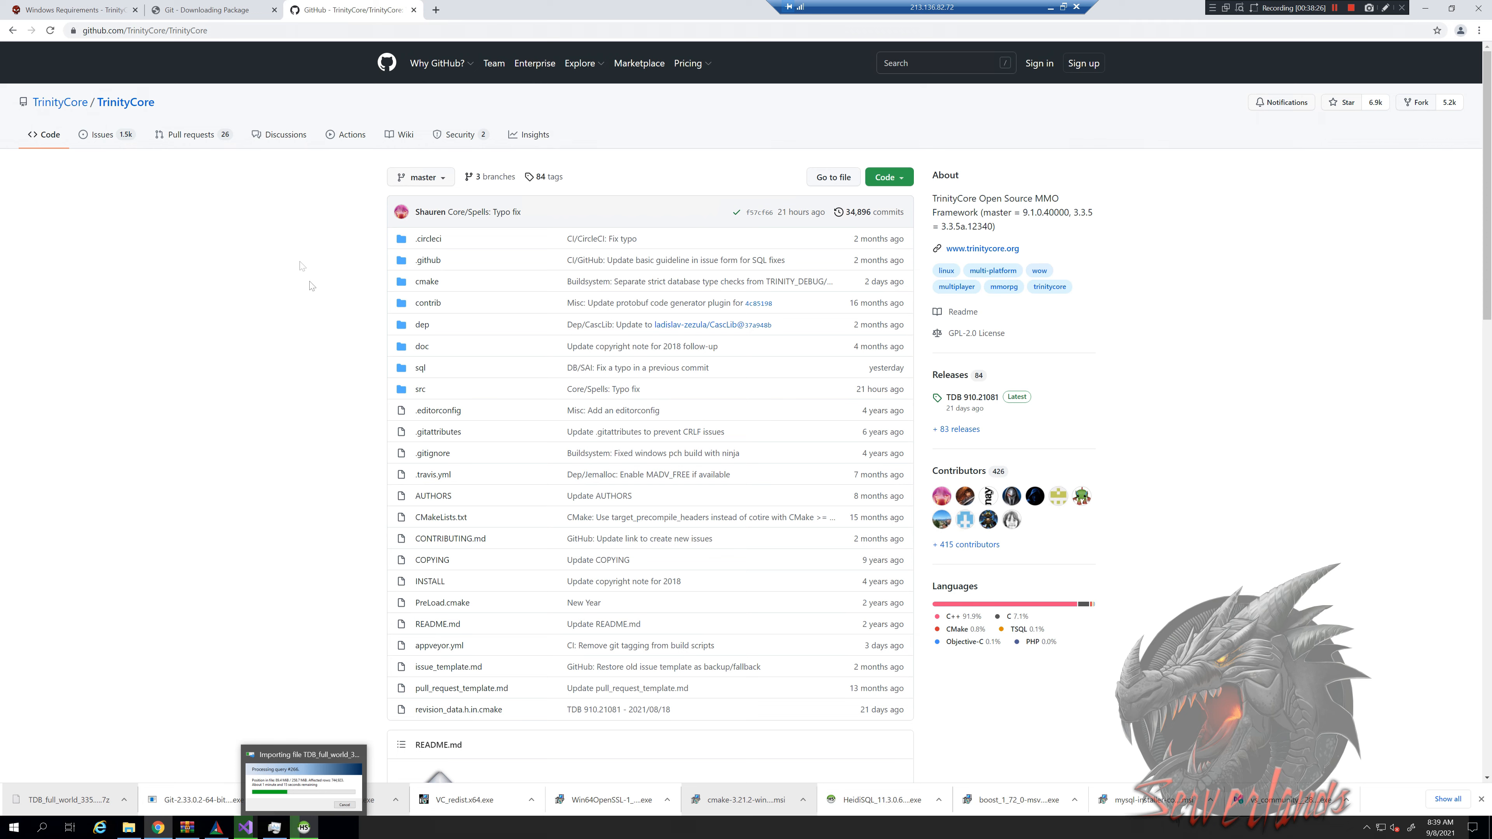
click(97, 135)
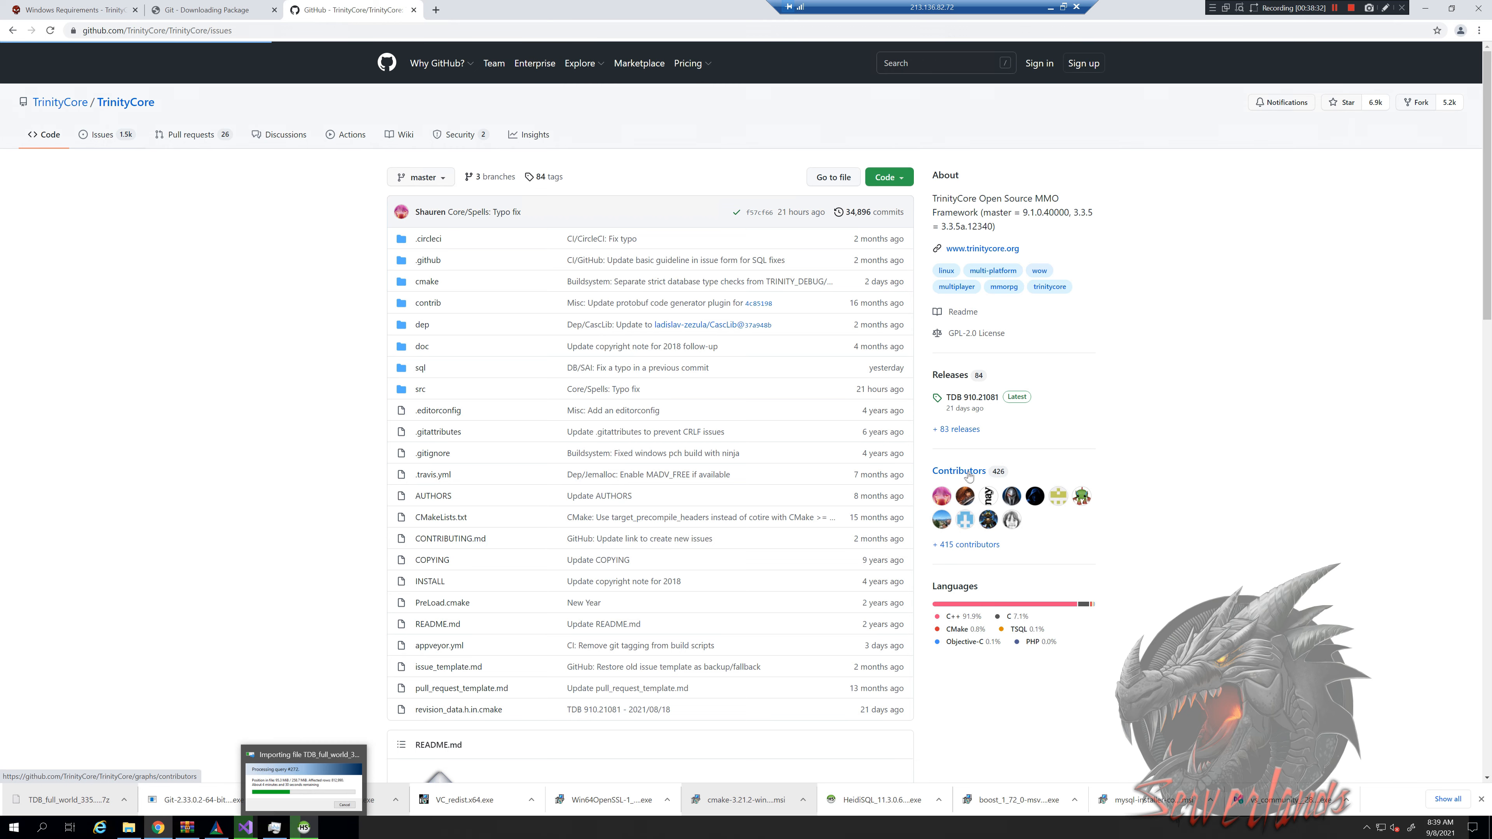
drag(1014, 477, 193, 355)
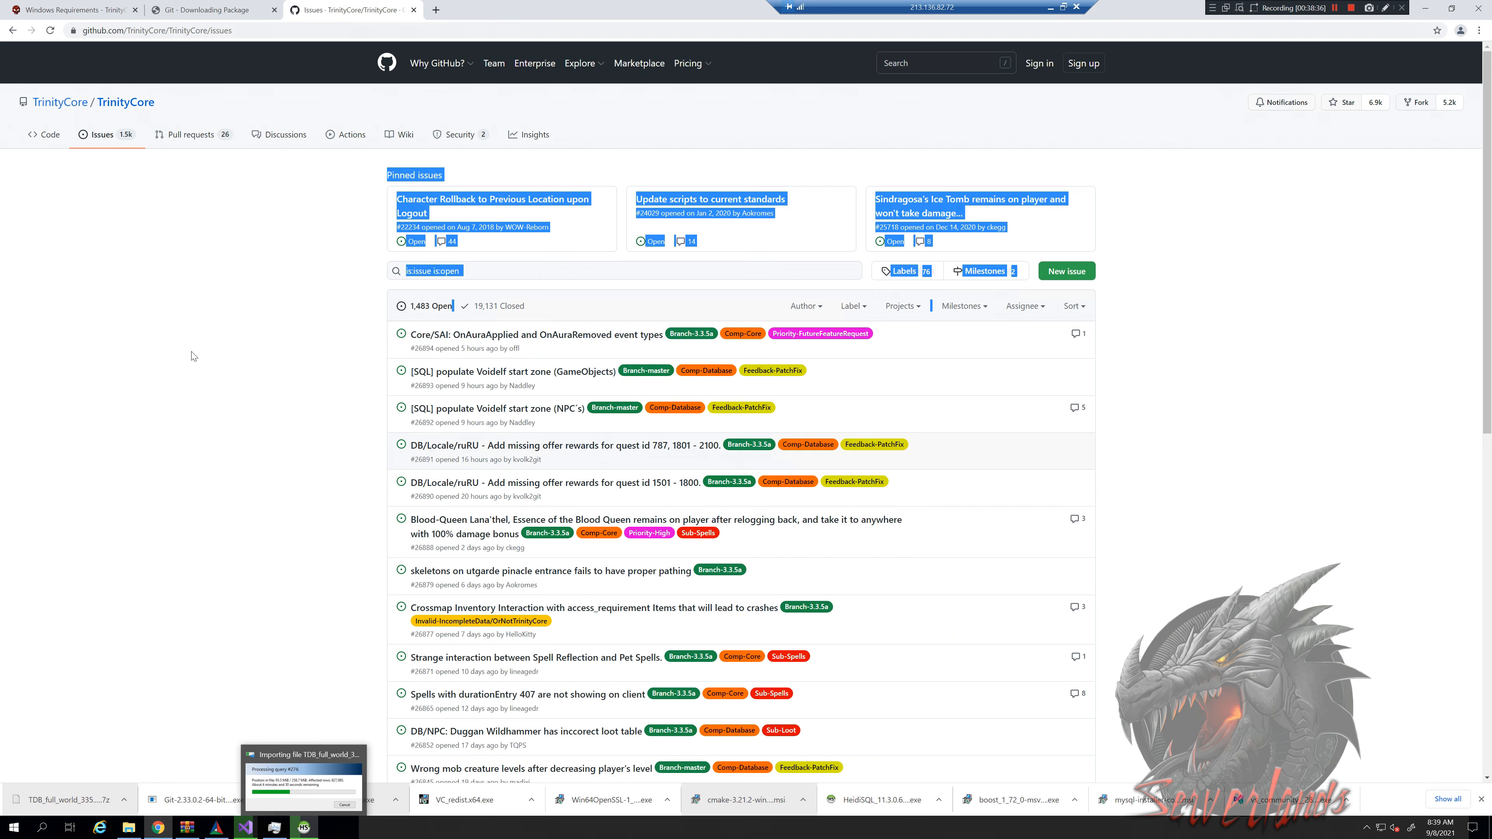
drag(371, 374, 729, 277)
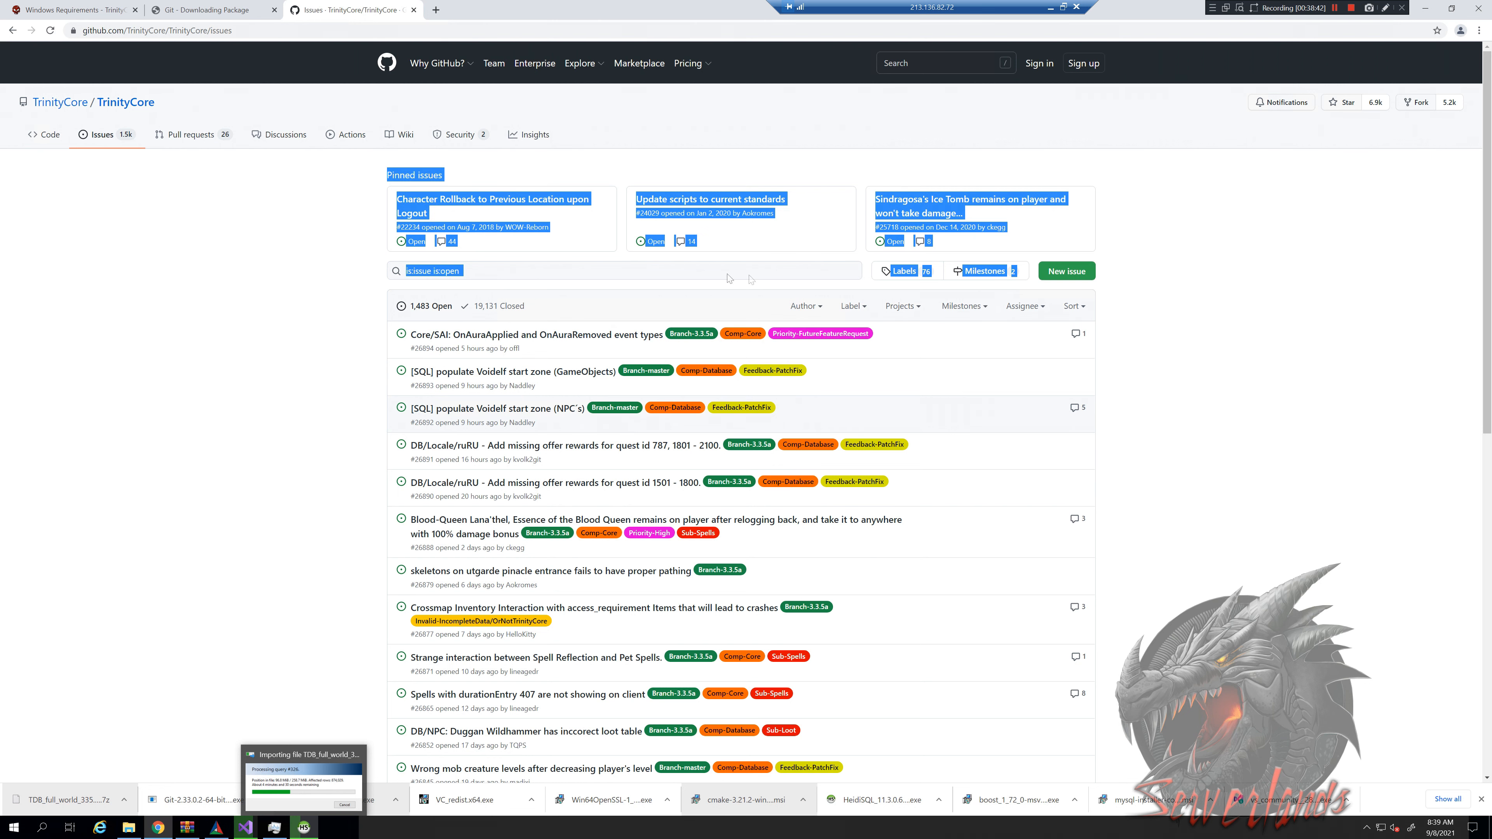
click(819, 239)
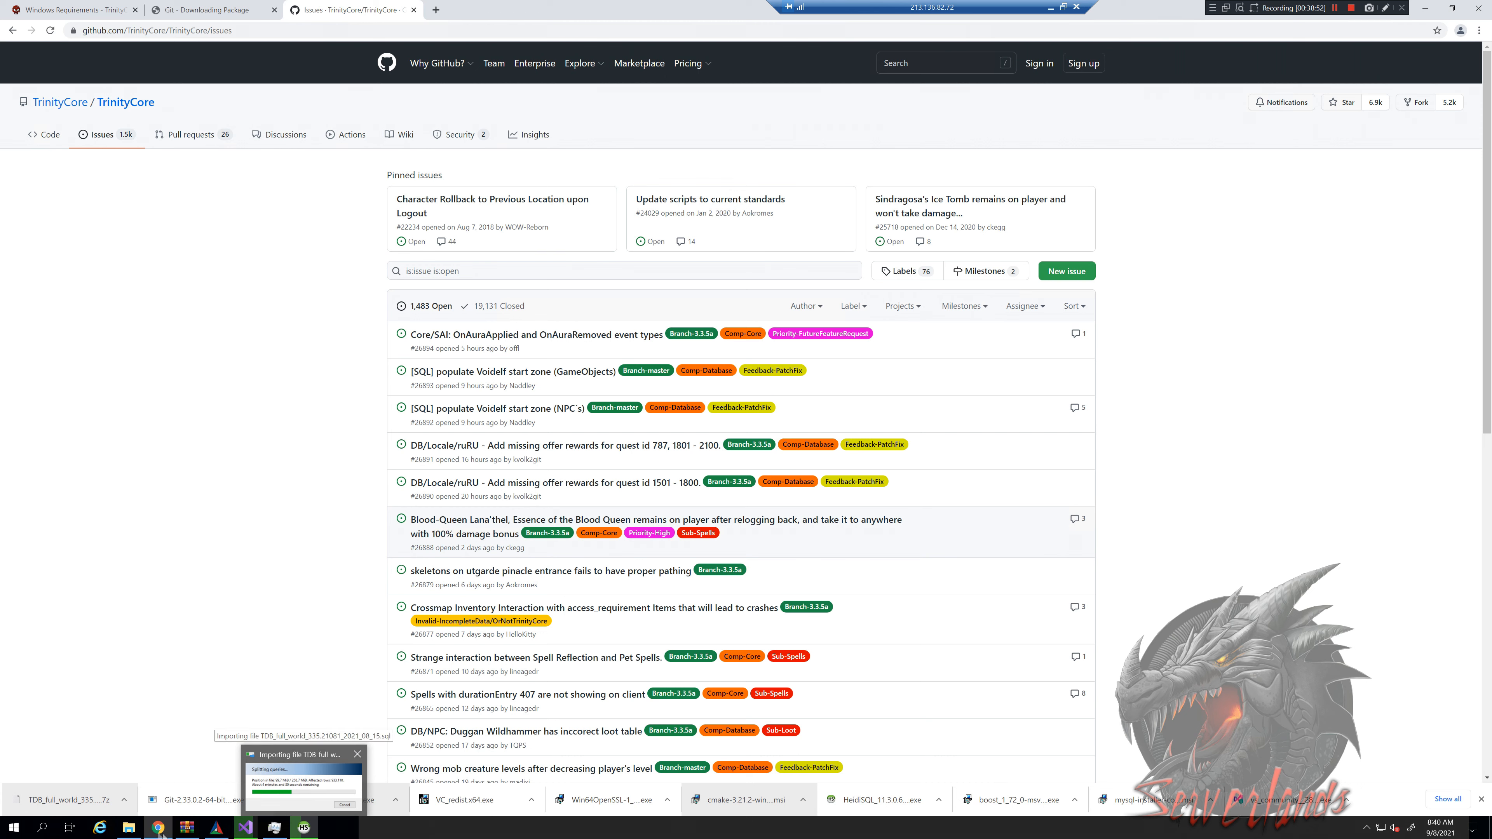
mouse_move(158, 833)
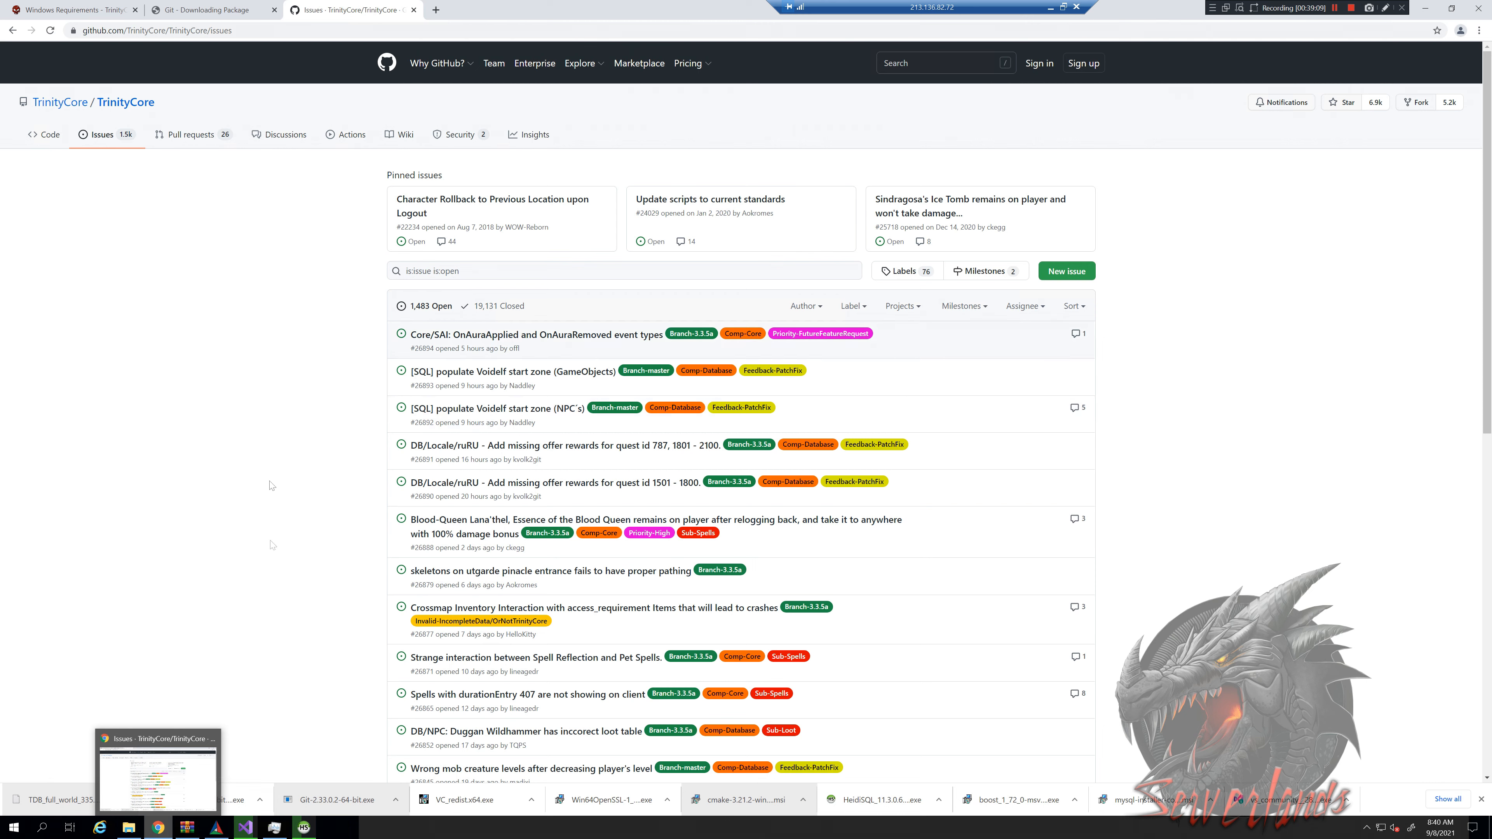
mouse_move(302, 829)
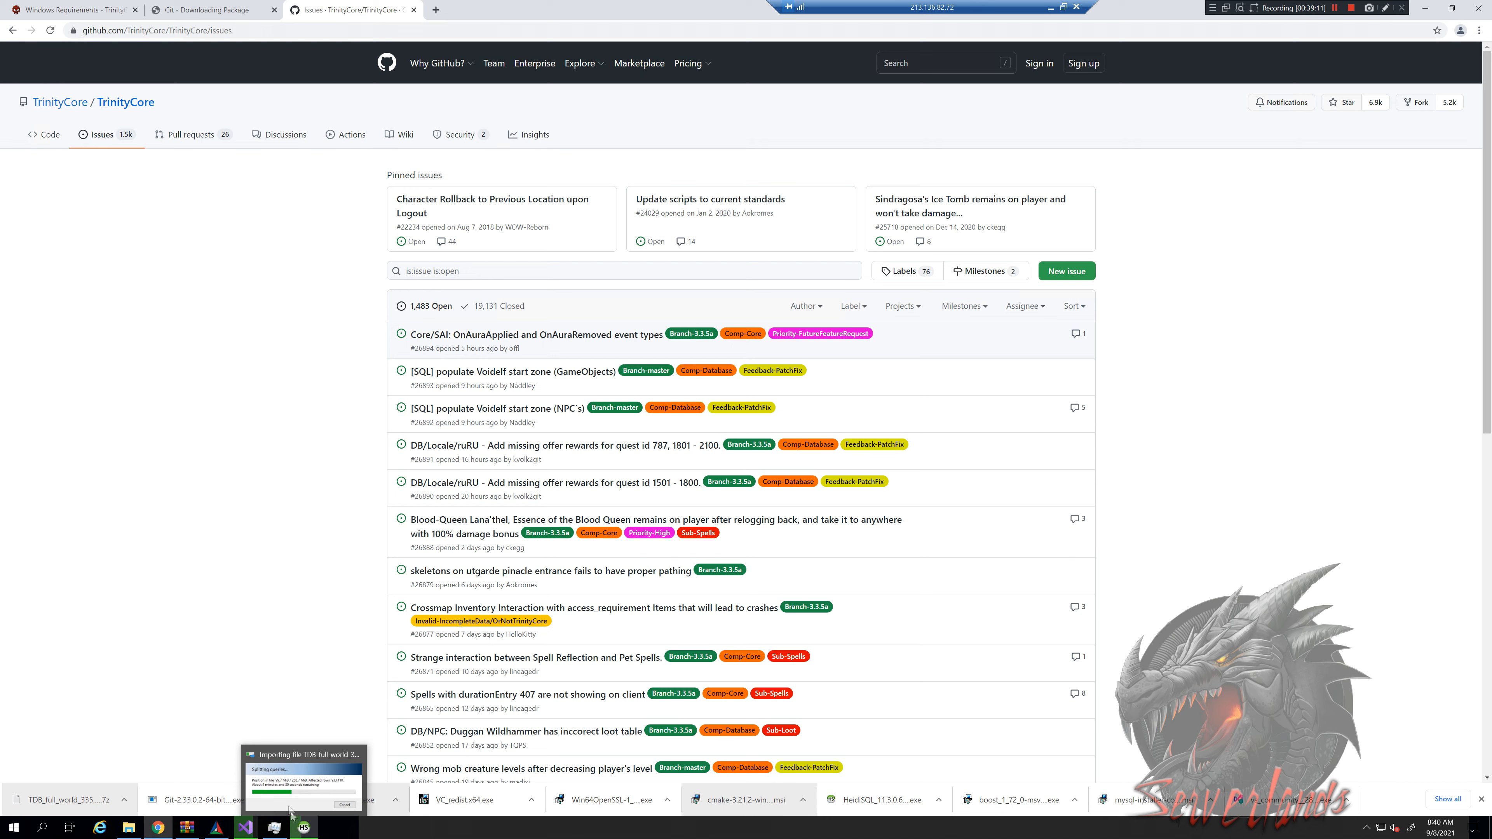
Confirm Visual Studio's final build line reads 24 succeeded and 0 failed
click(247, 829)
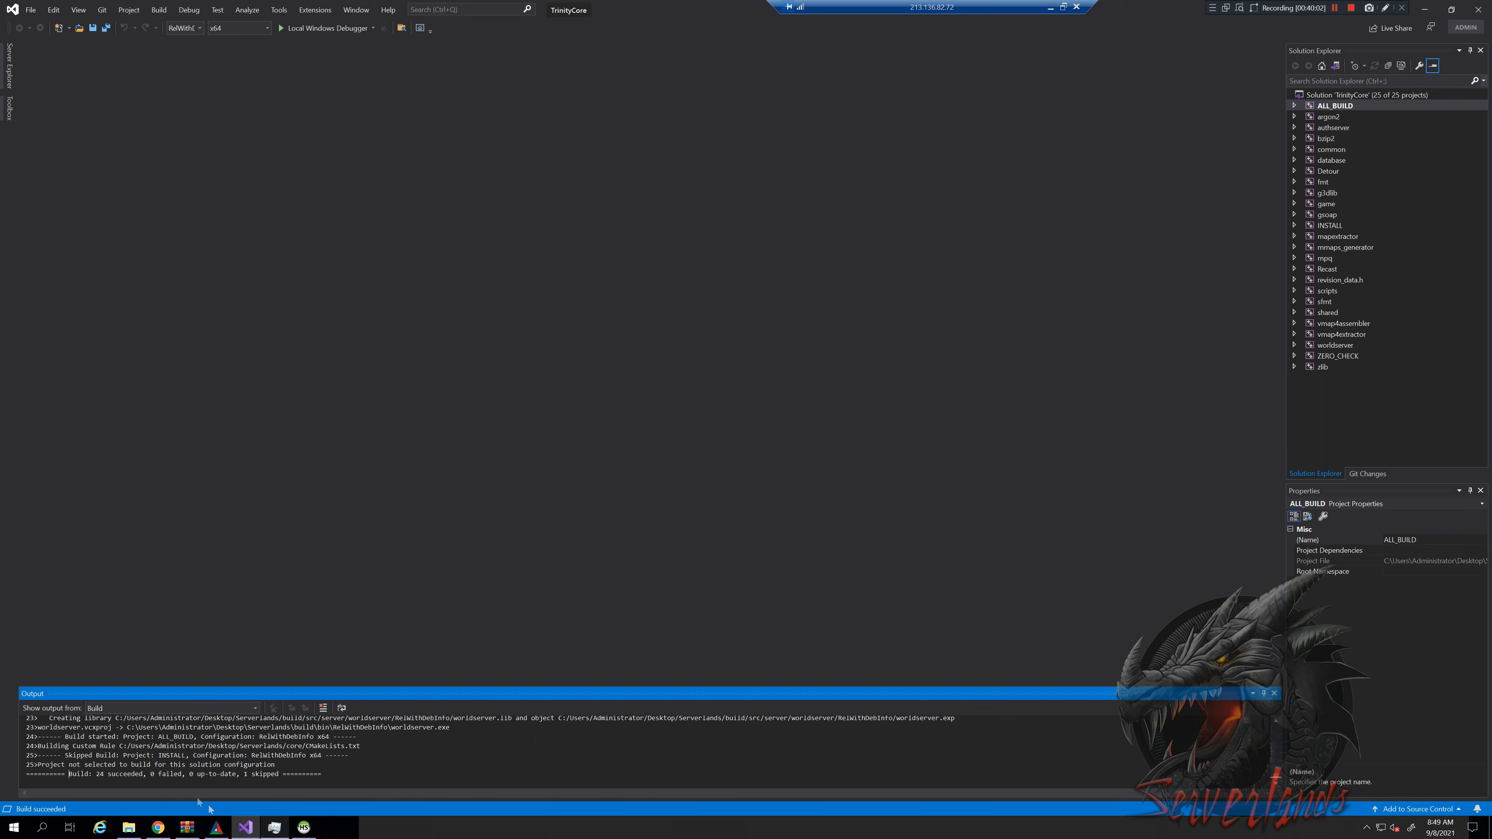
drag(148, 775, 182, 774)
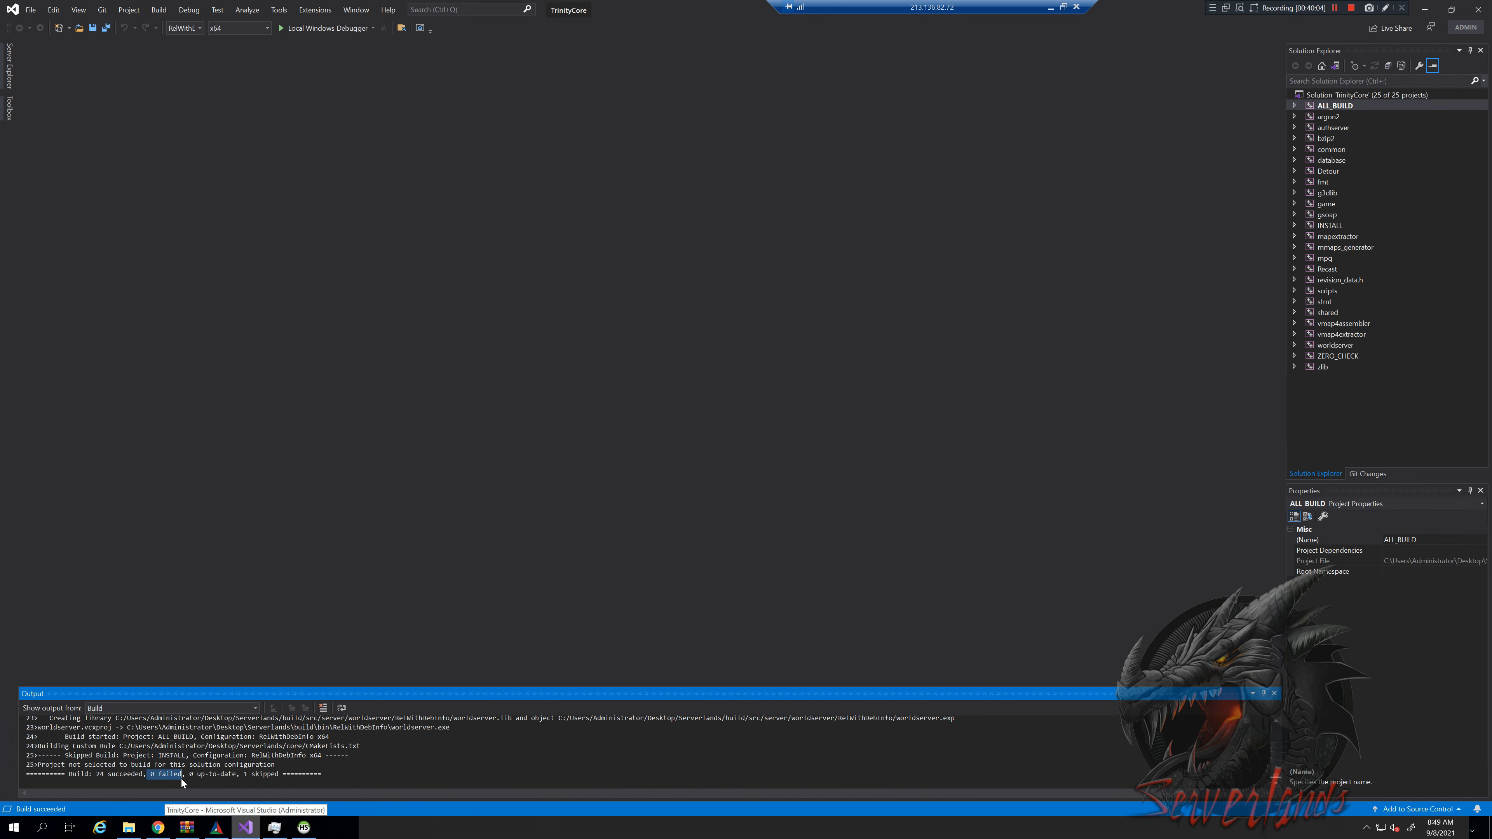
click(189, 775)
click(185, 775)
drag(199, 774, 301, 778)
click(304, 827)
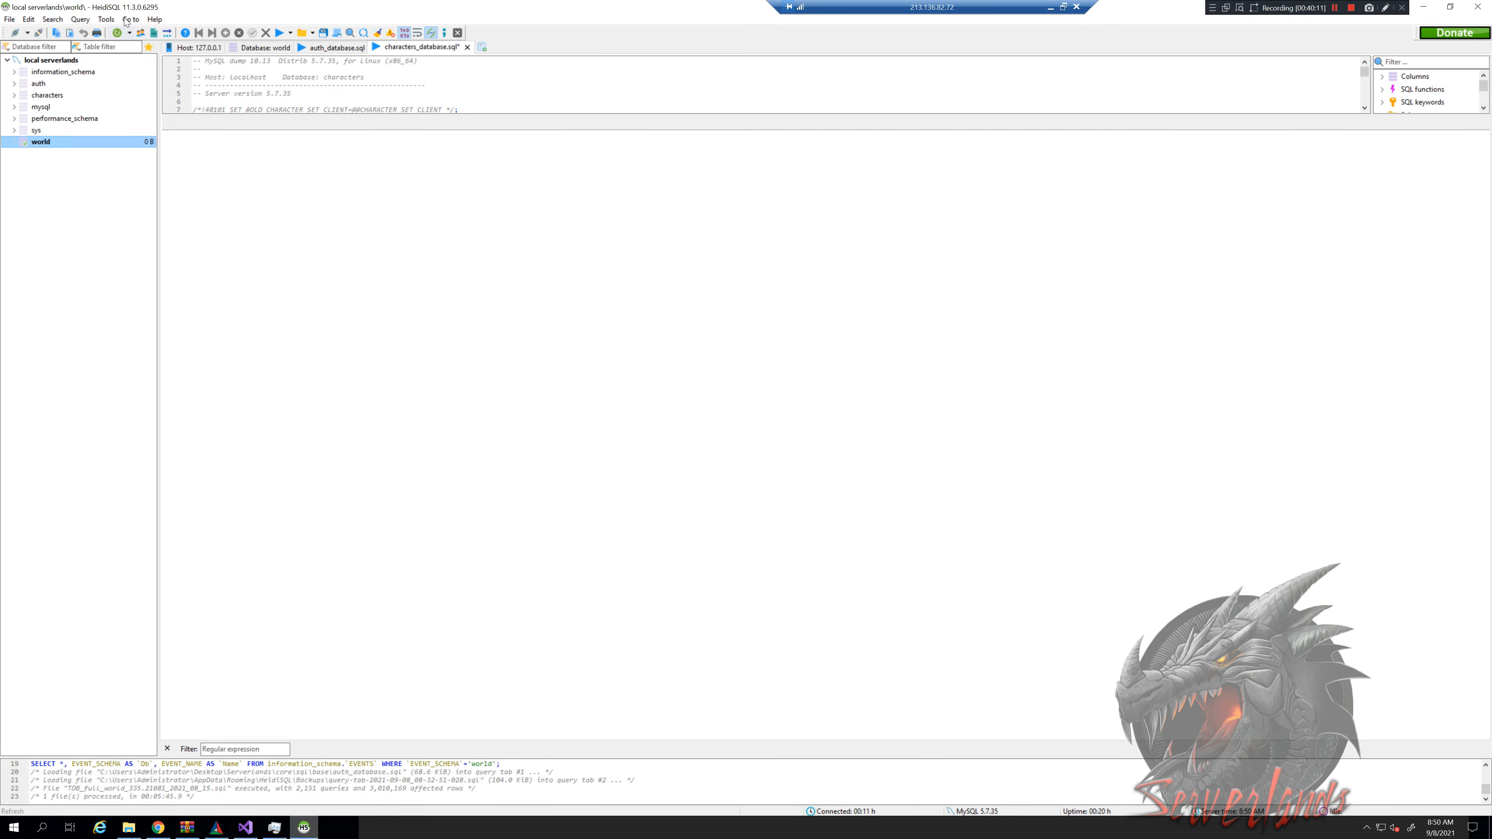
Refresh HeidiSQL and expand the world database to show its 501.3 MiB of tables
click(119, 34)
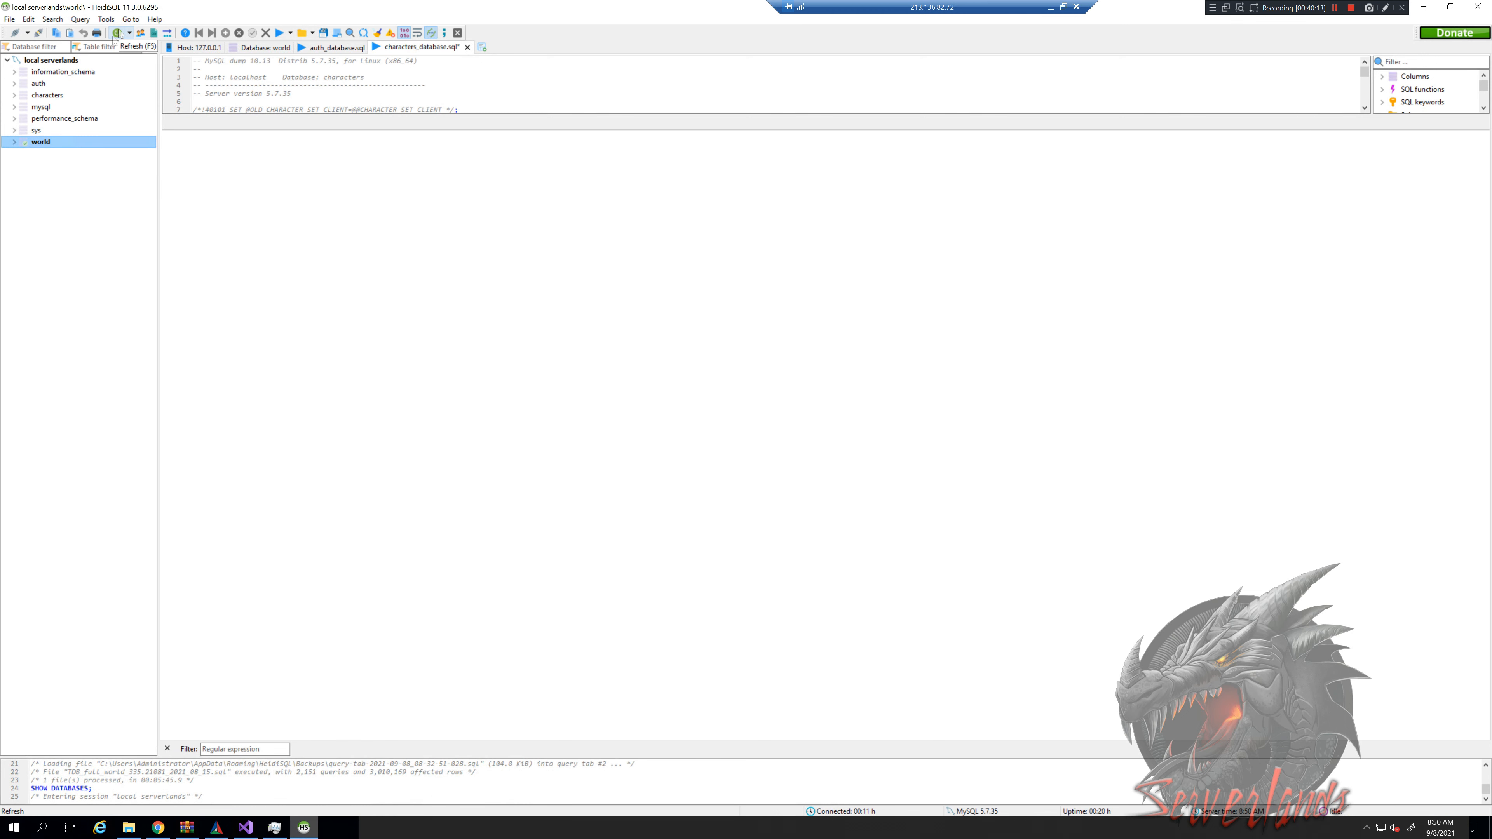
click(15, 143)
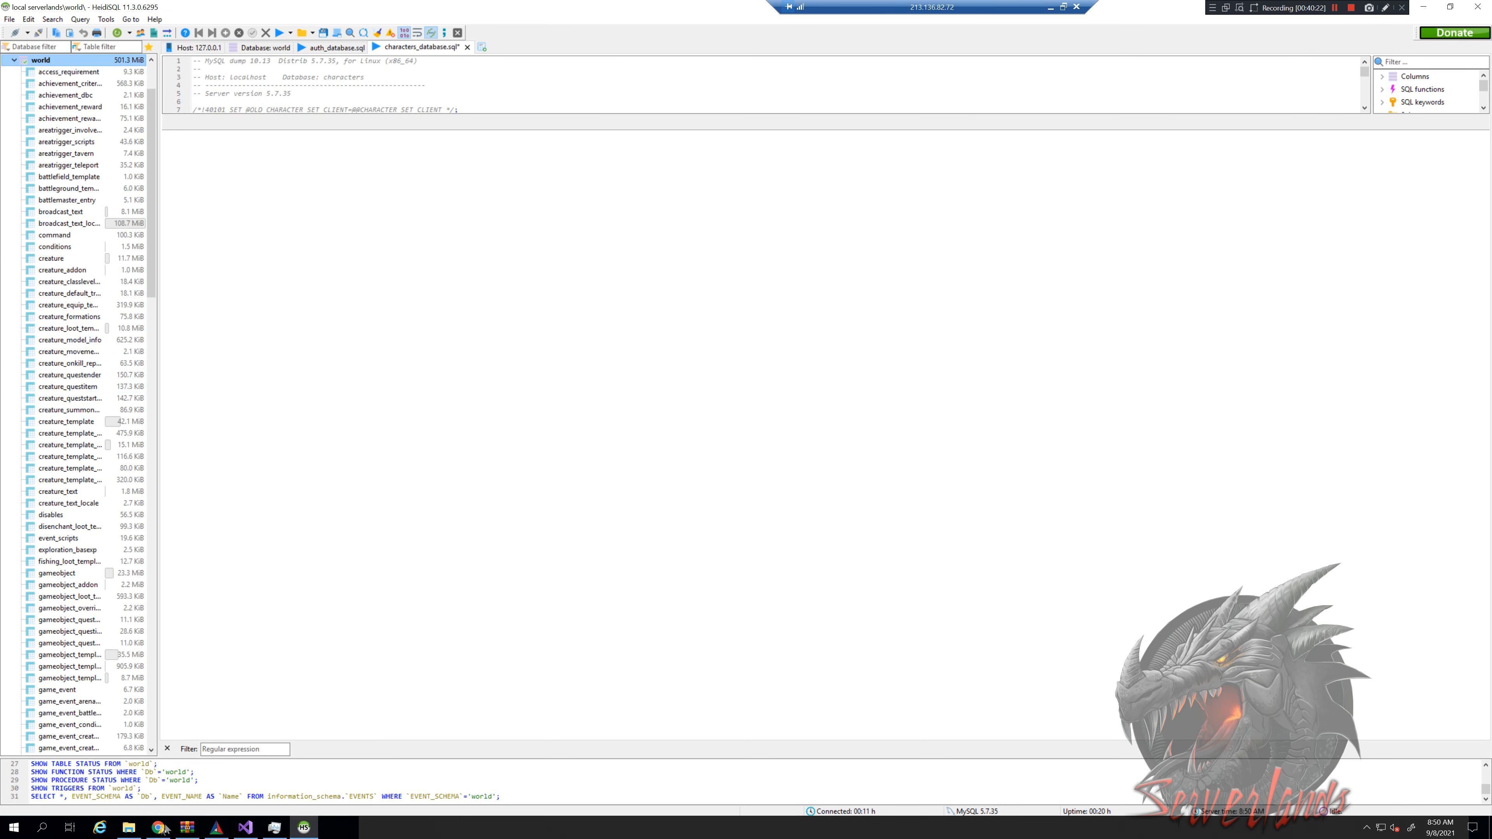
click(128, 829)
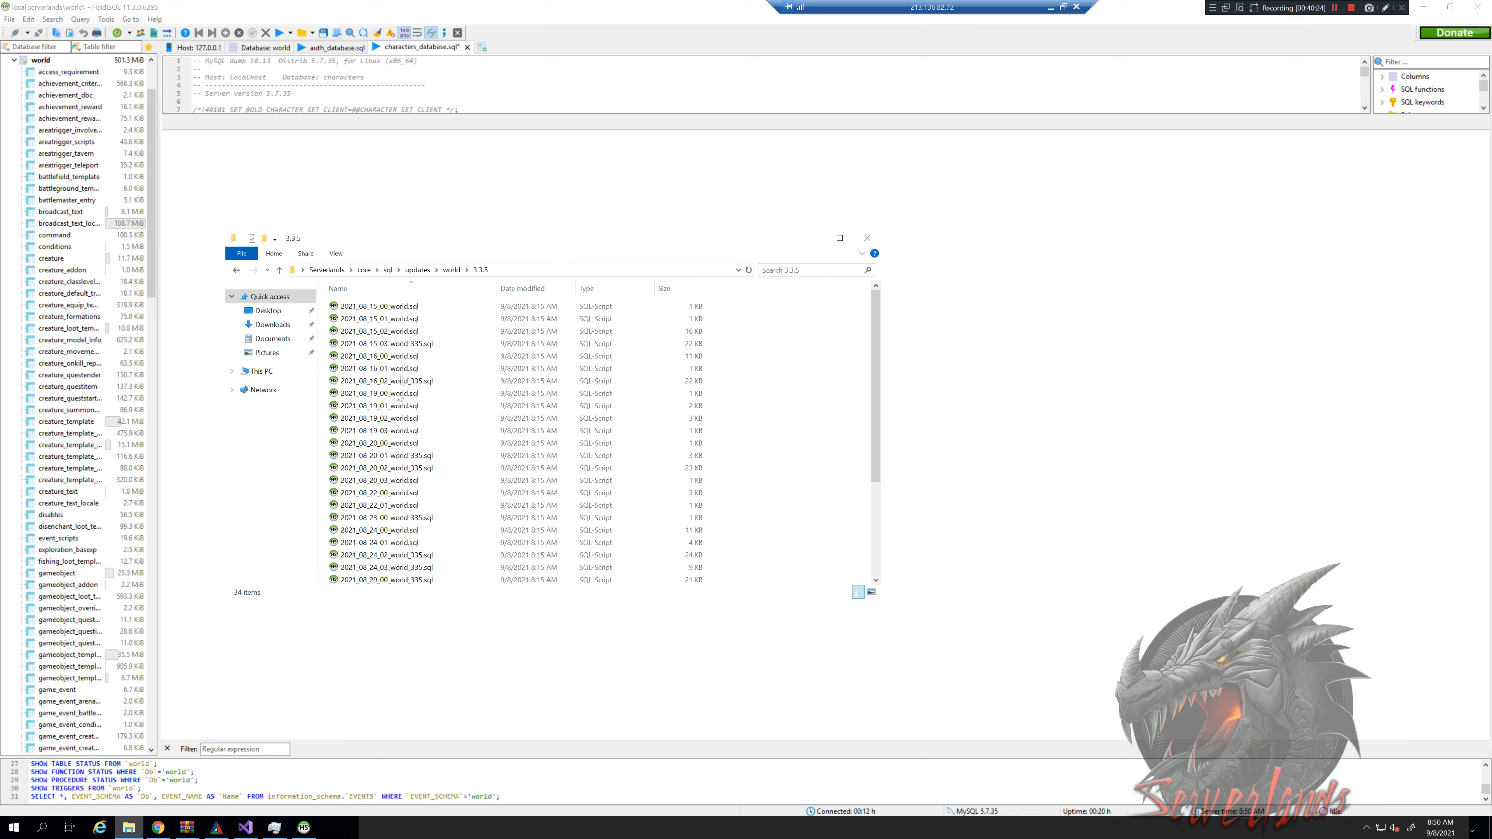
Go up to Serverlands and check the build folder's properties (3.17 GB)
click(327, 269)
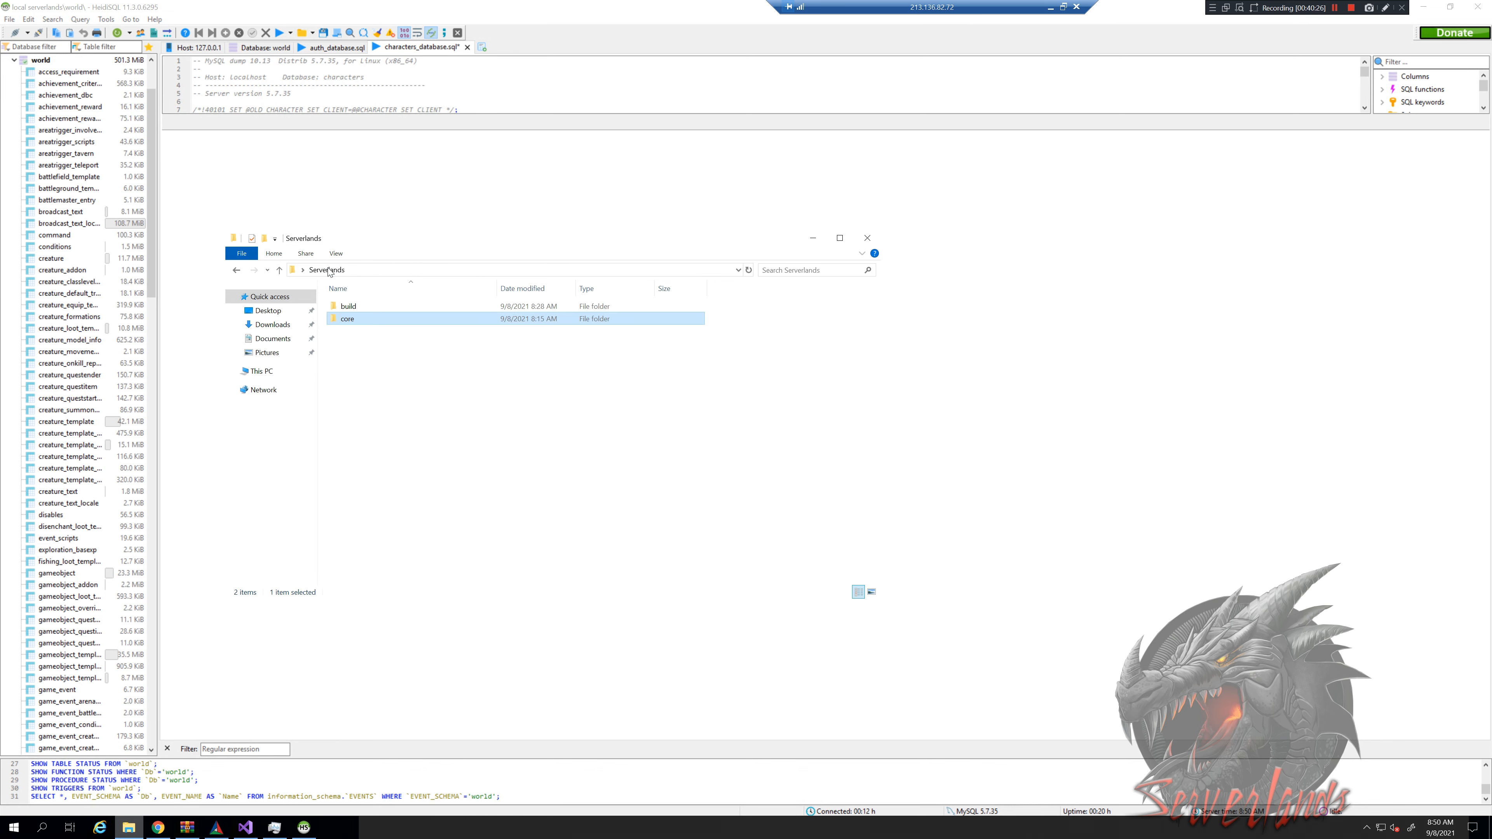
right_click(356, 307)
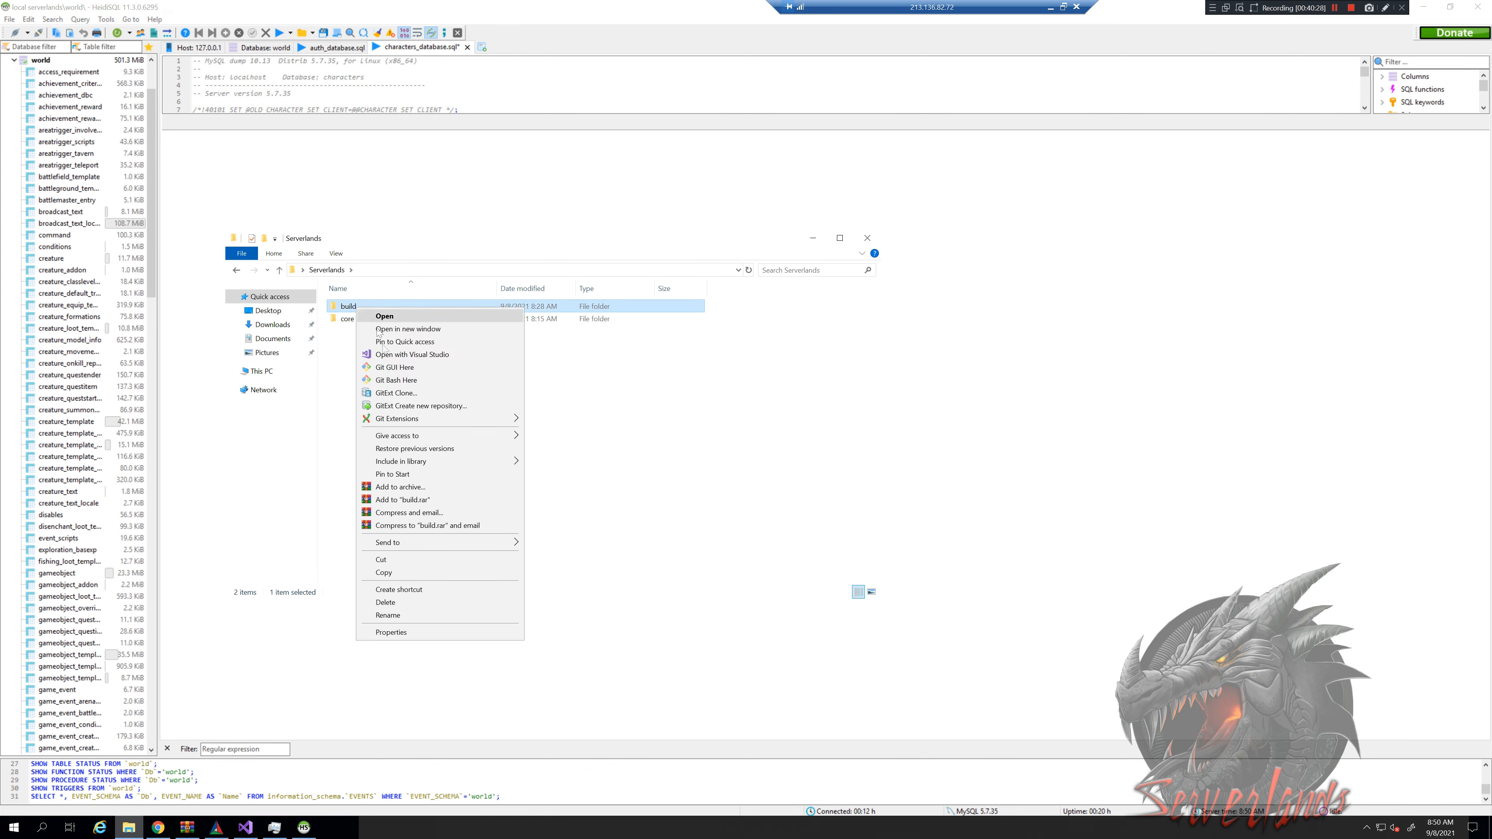
click(376, 633)
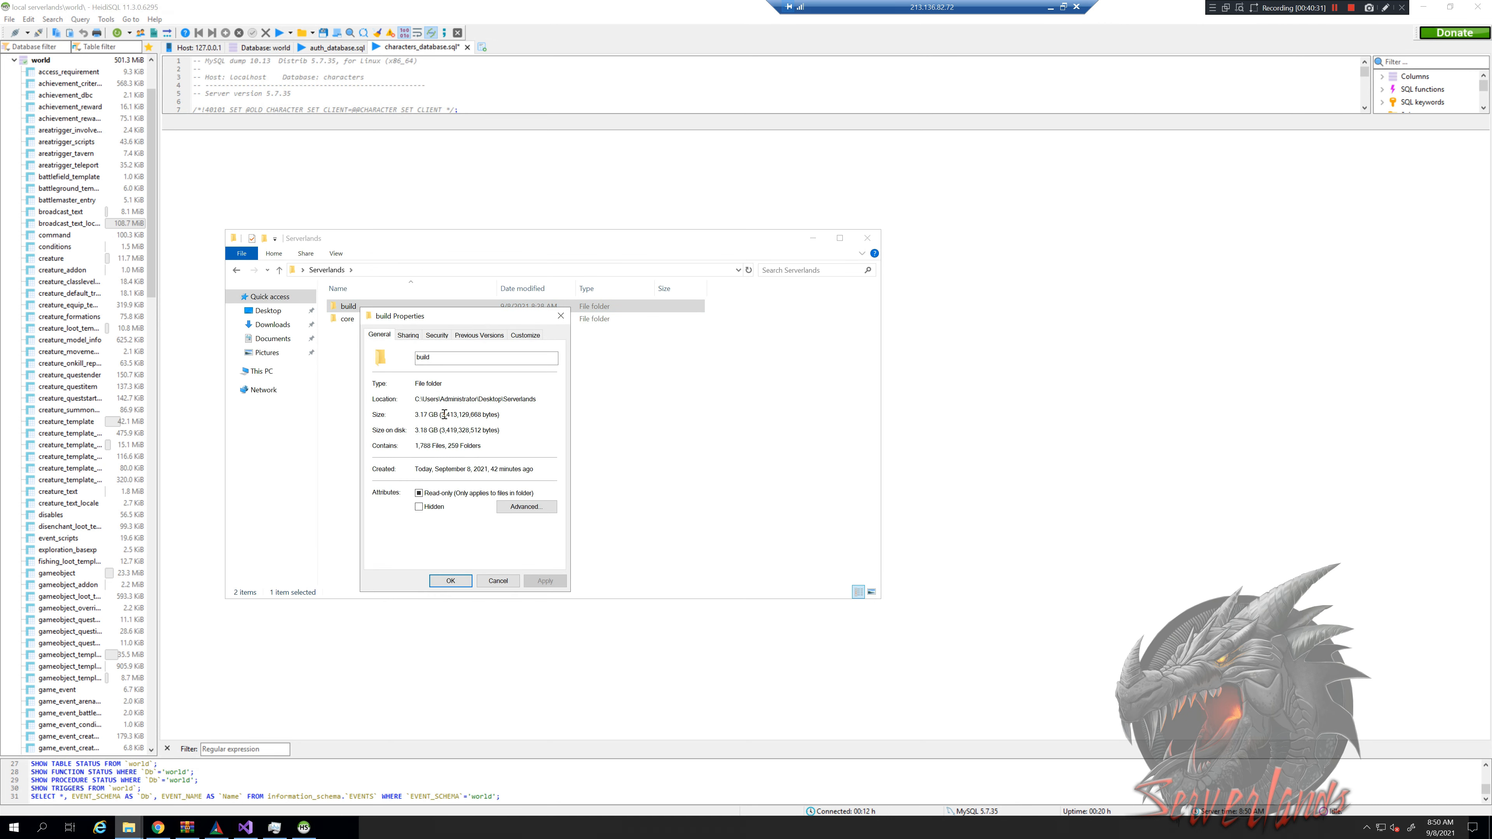
click(561, 316)
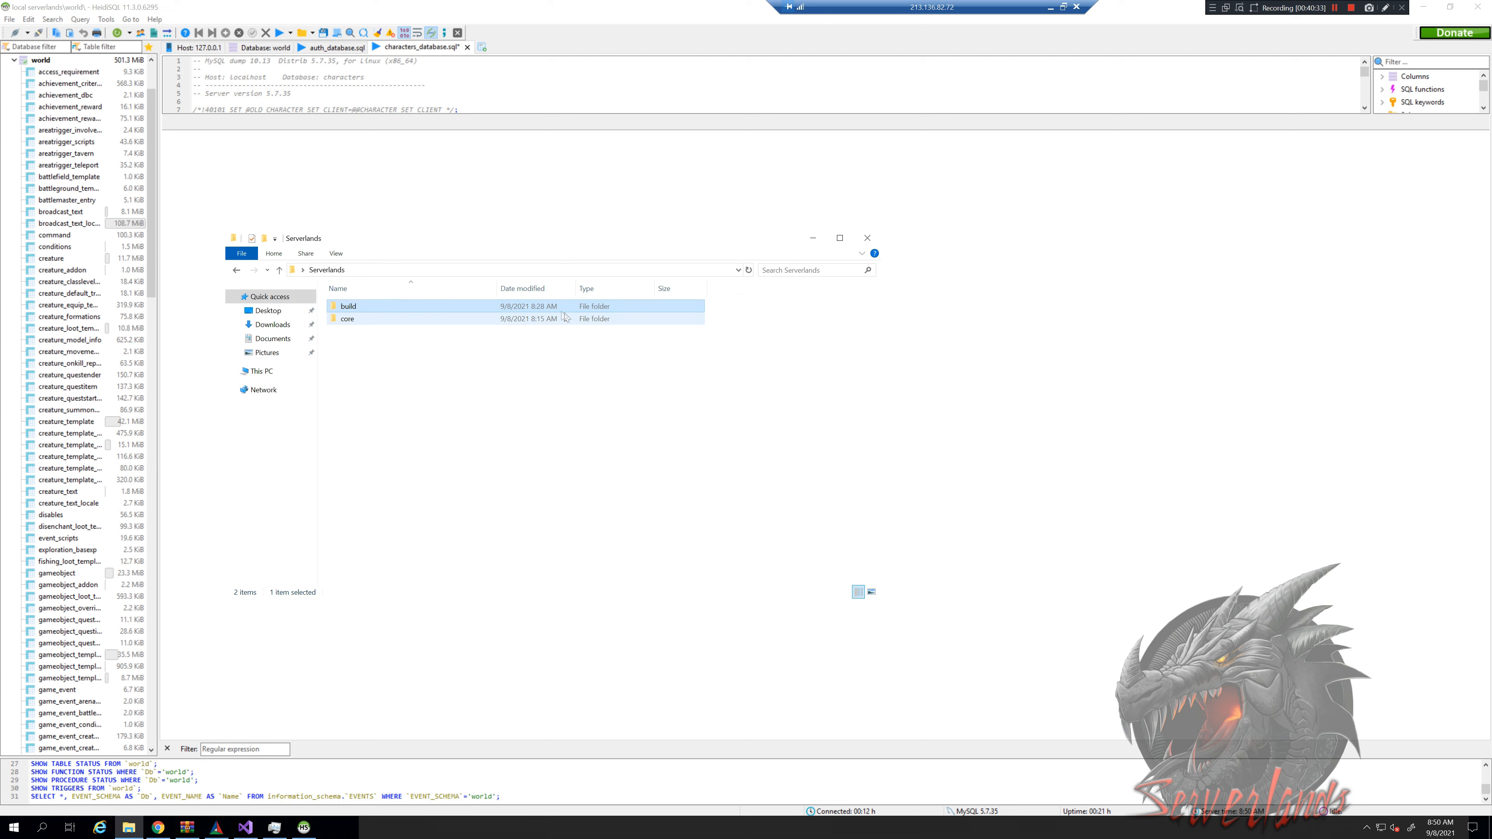
Open build\bin and select the RelWithDebInfo folder
double_click(380, 308)
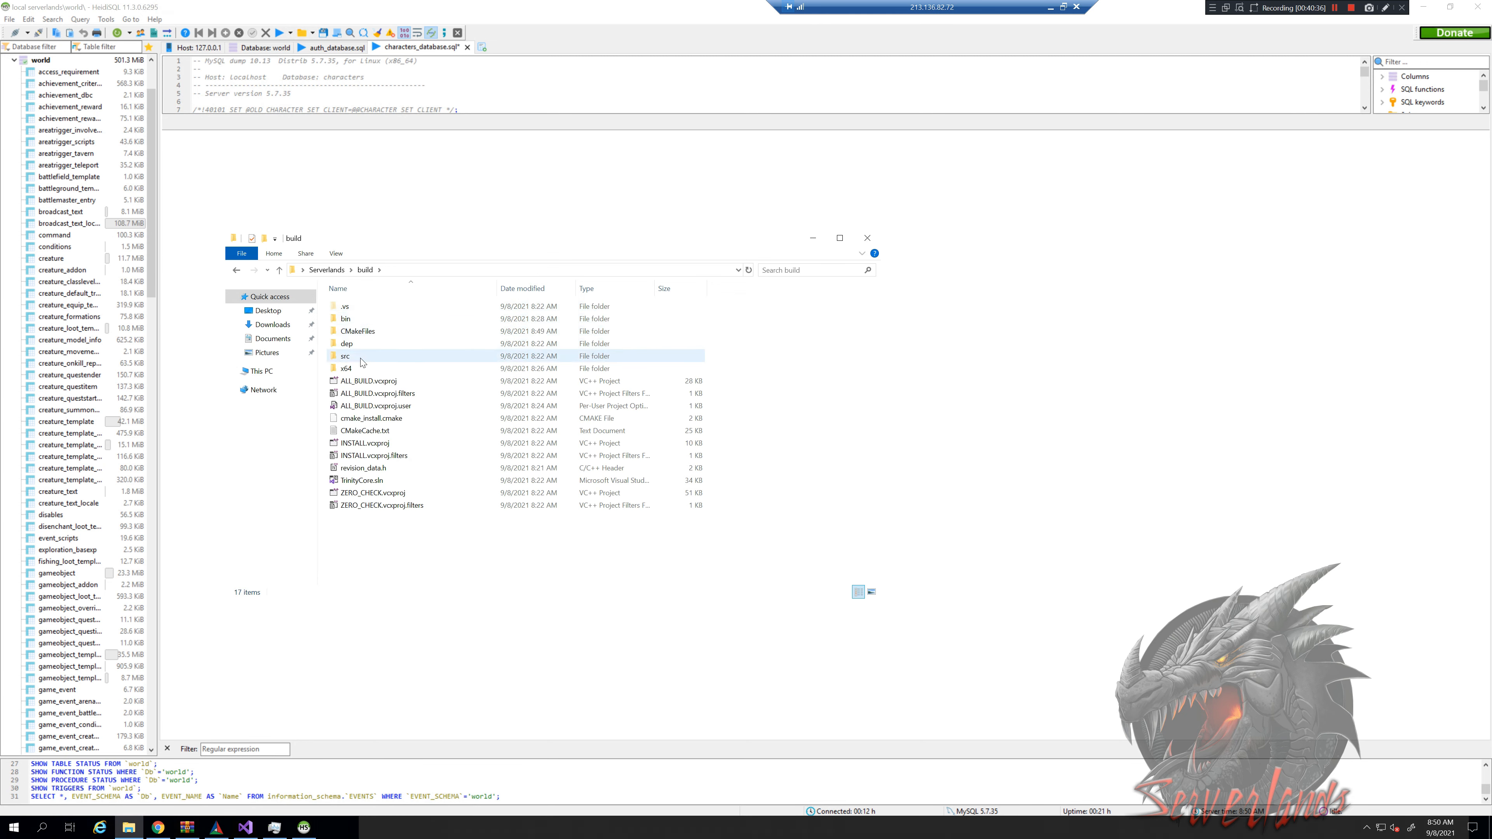
double_click(360, 320)
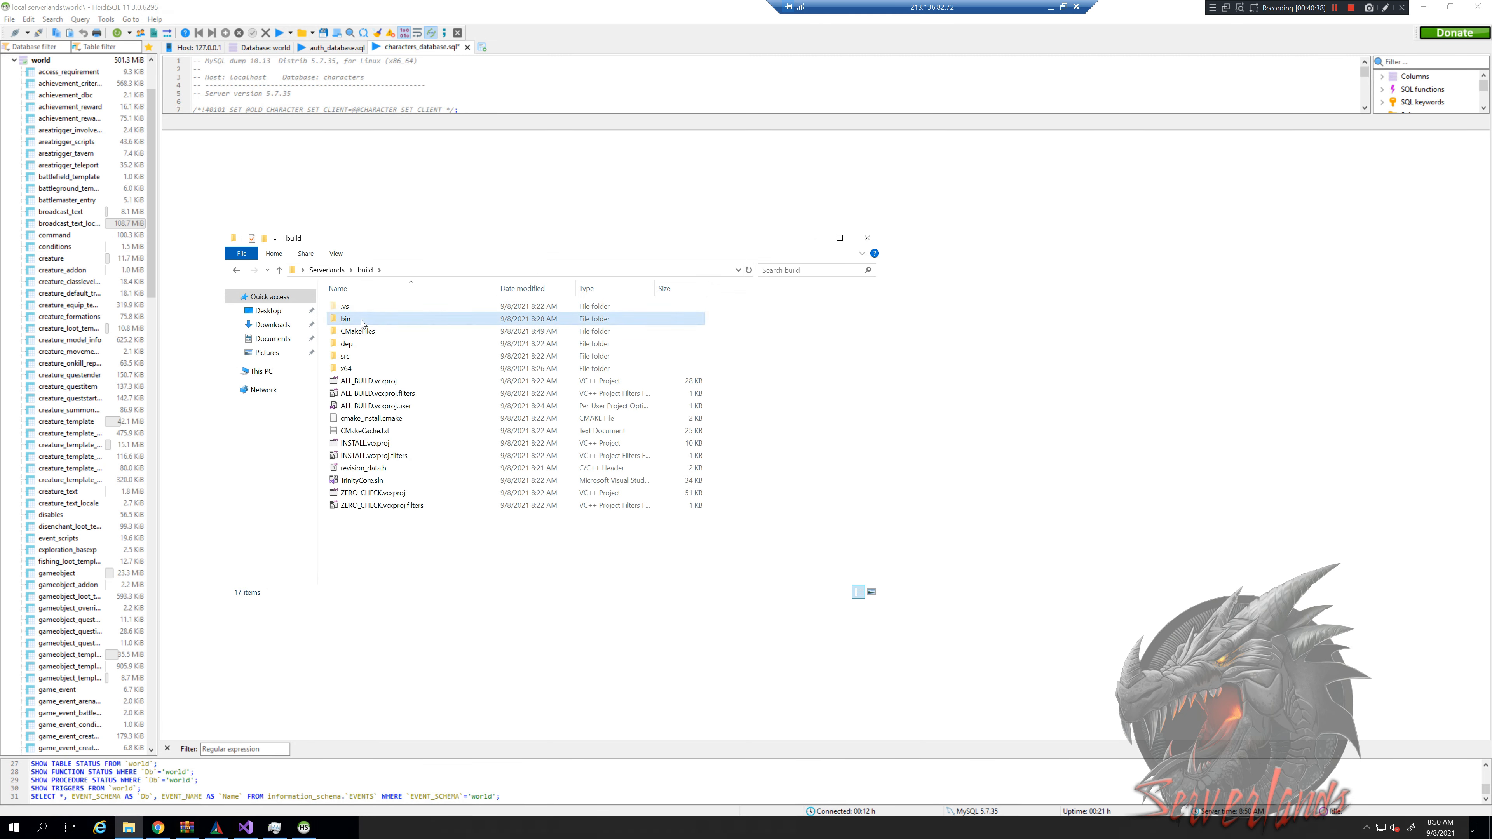
click(405, 308)
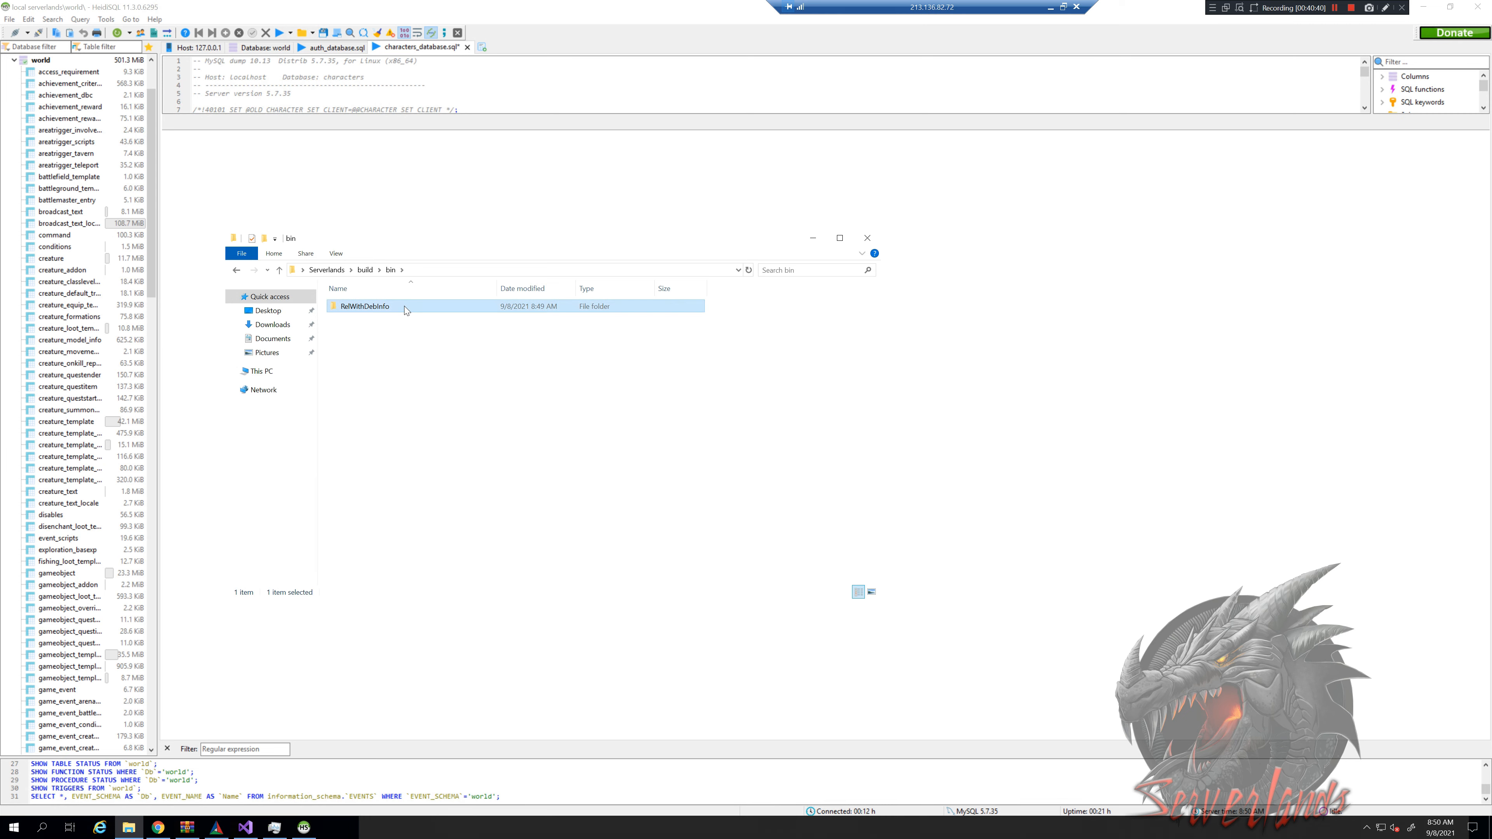
click(247, 827)
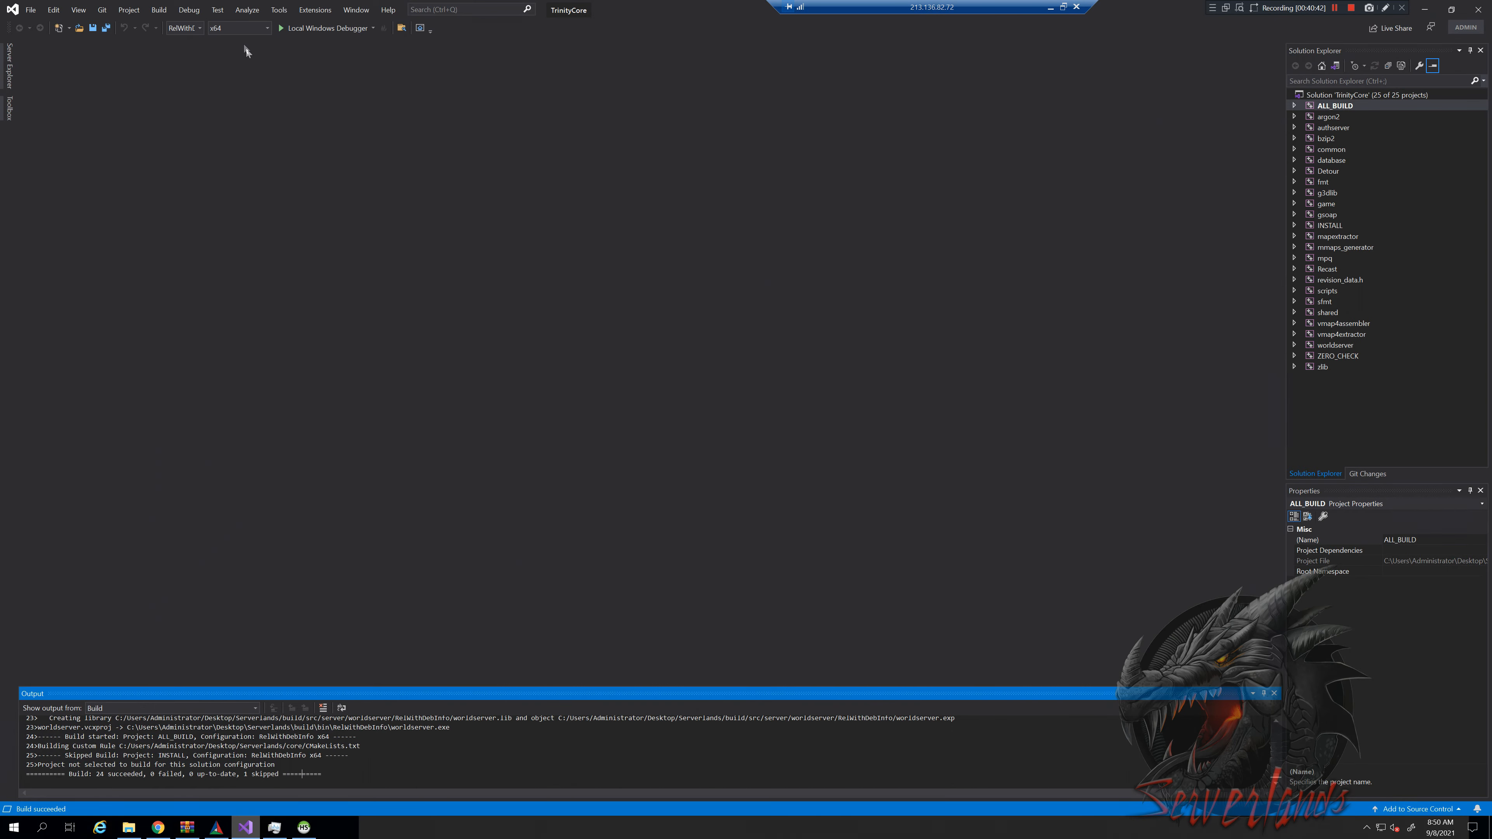
click(200, 29)
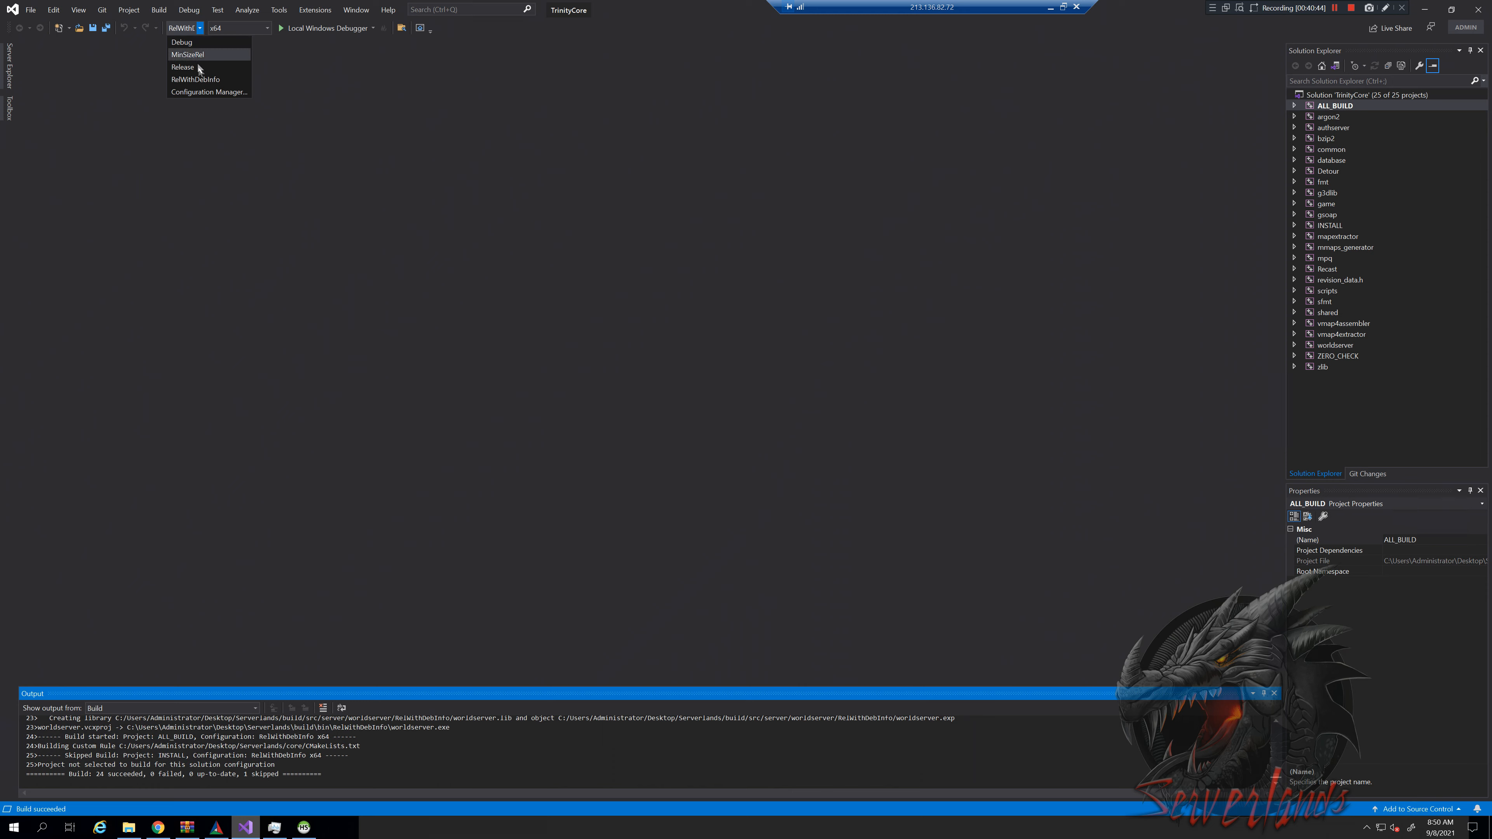
click(446, 202)
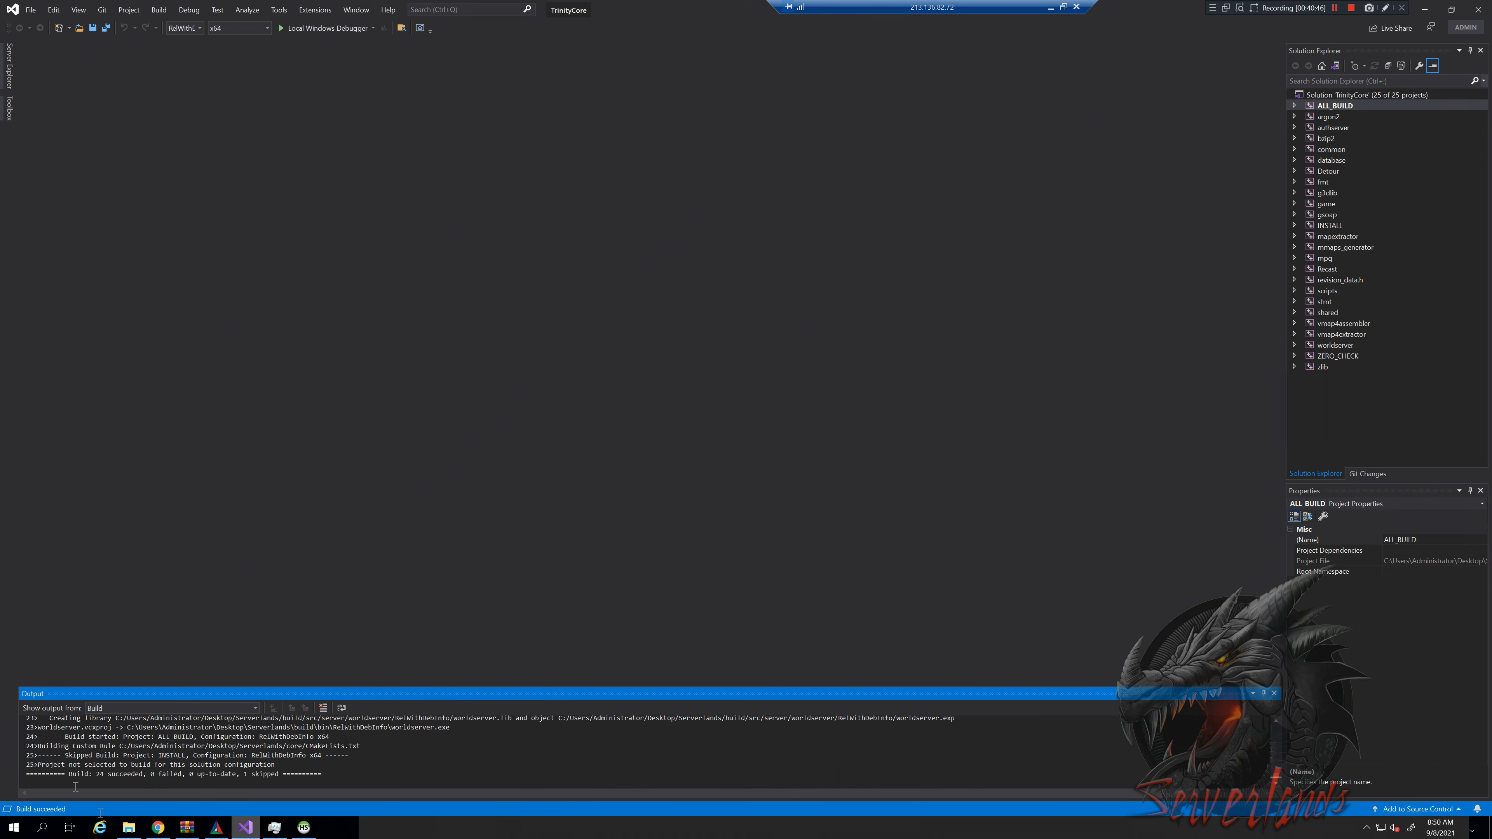
click(158, 828)
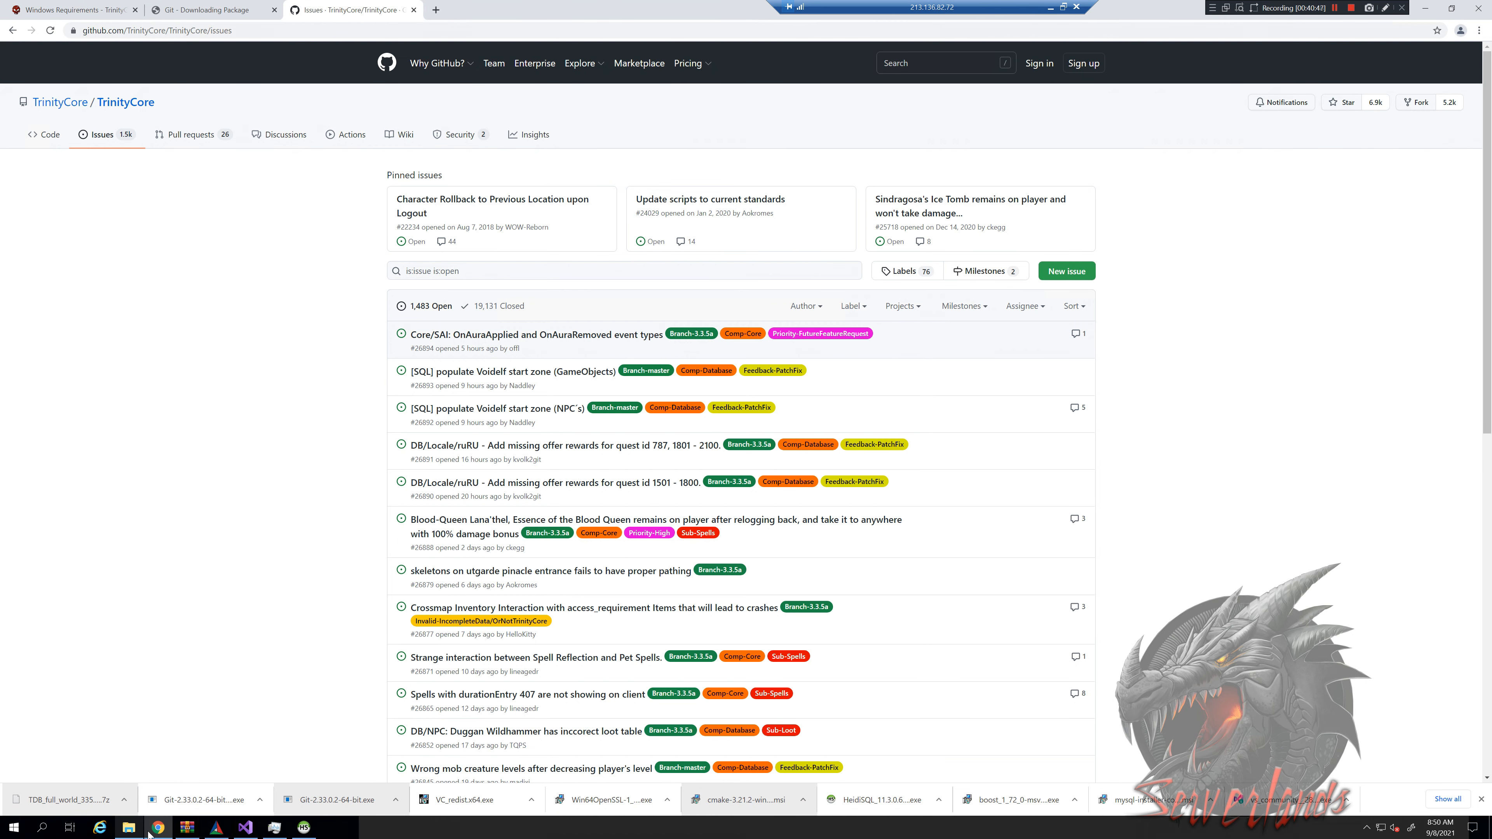
click(150, 832)
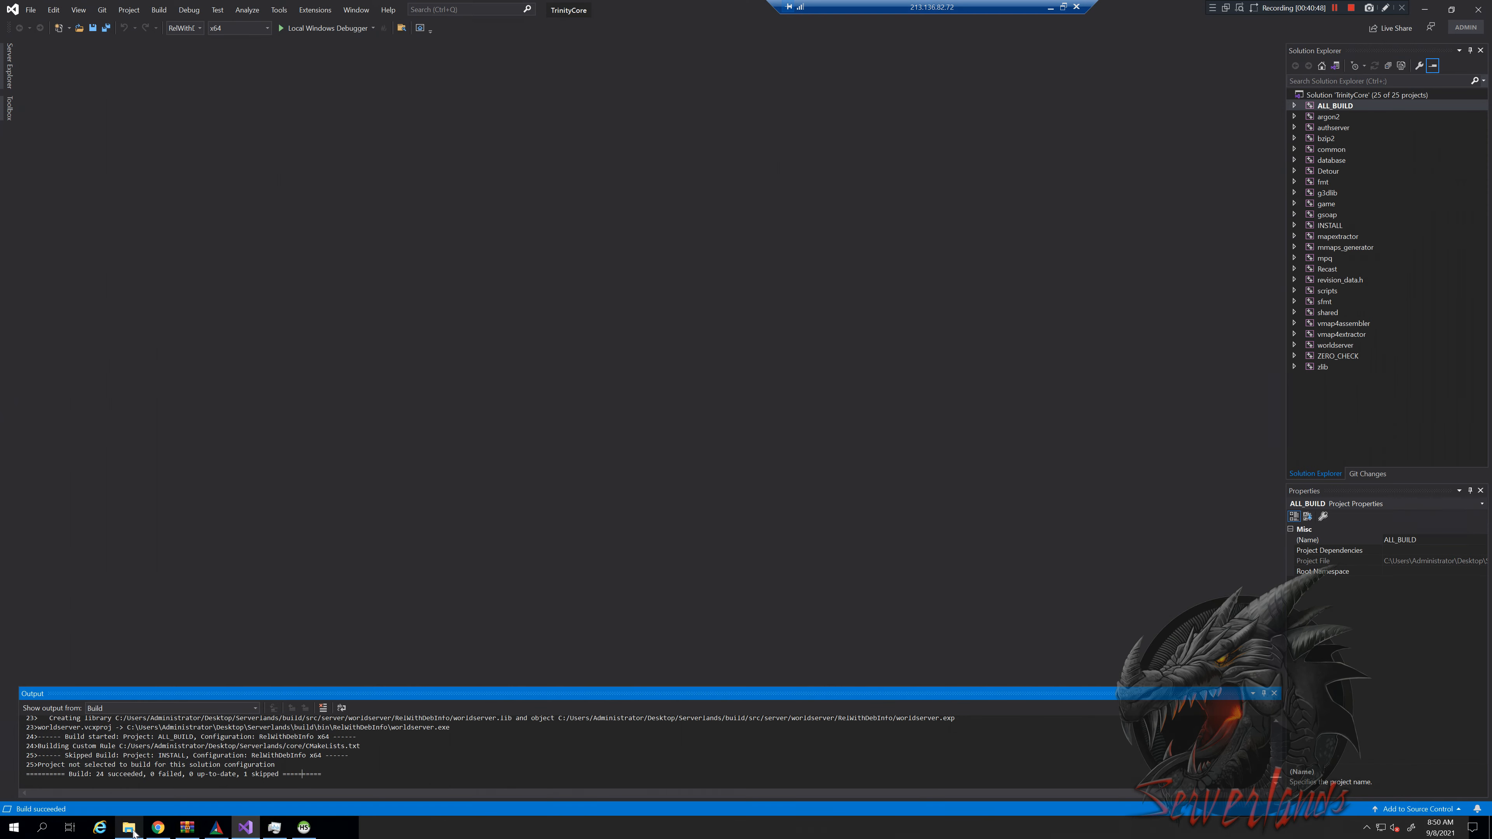
click(200, 28)
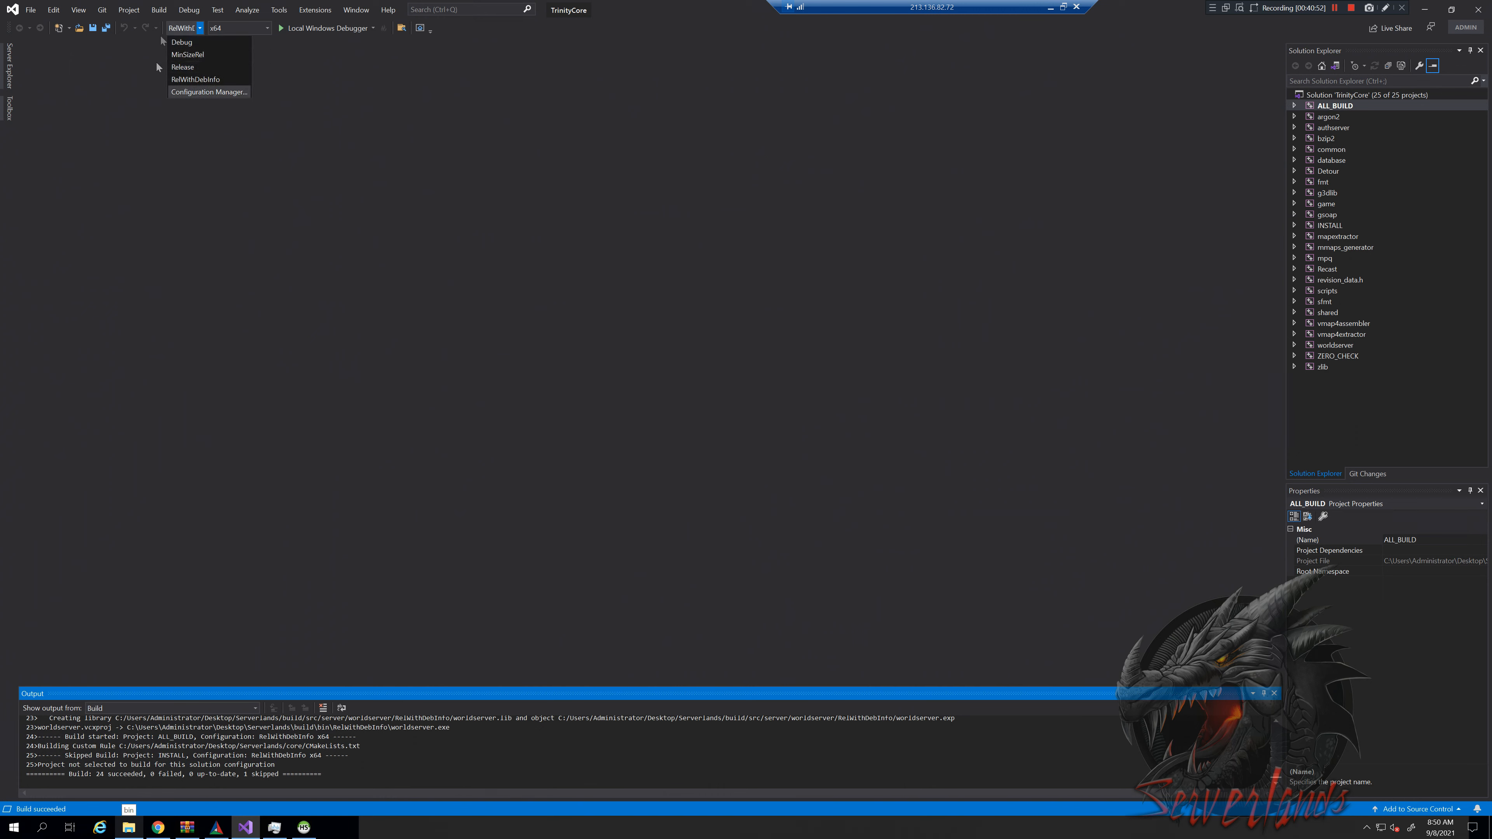
click(125, 106)
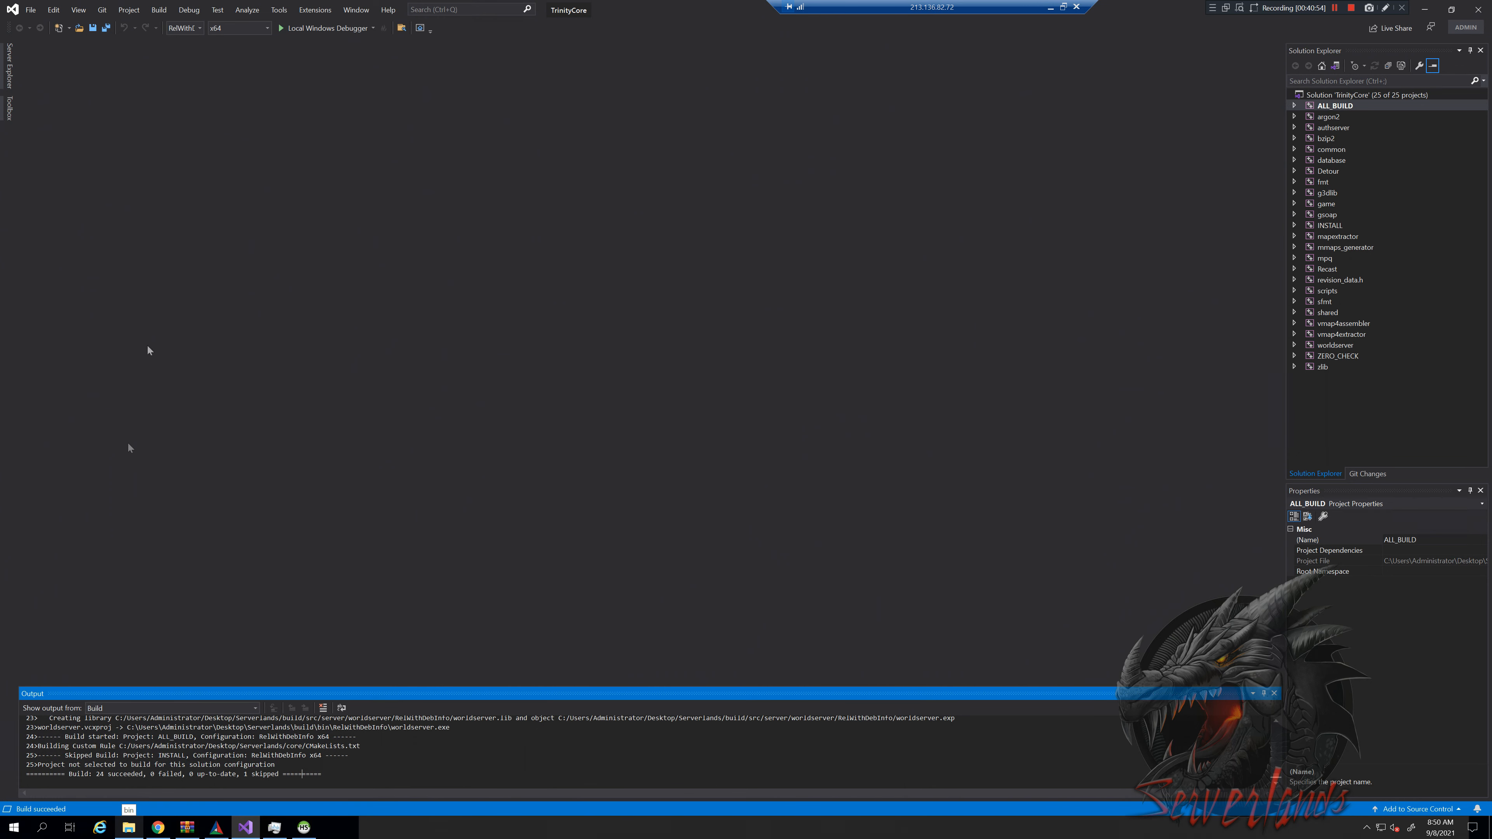
Open RelWithDebInfo and look over the built authserver.exe and worldserver.exe
click(129, 828)
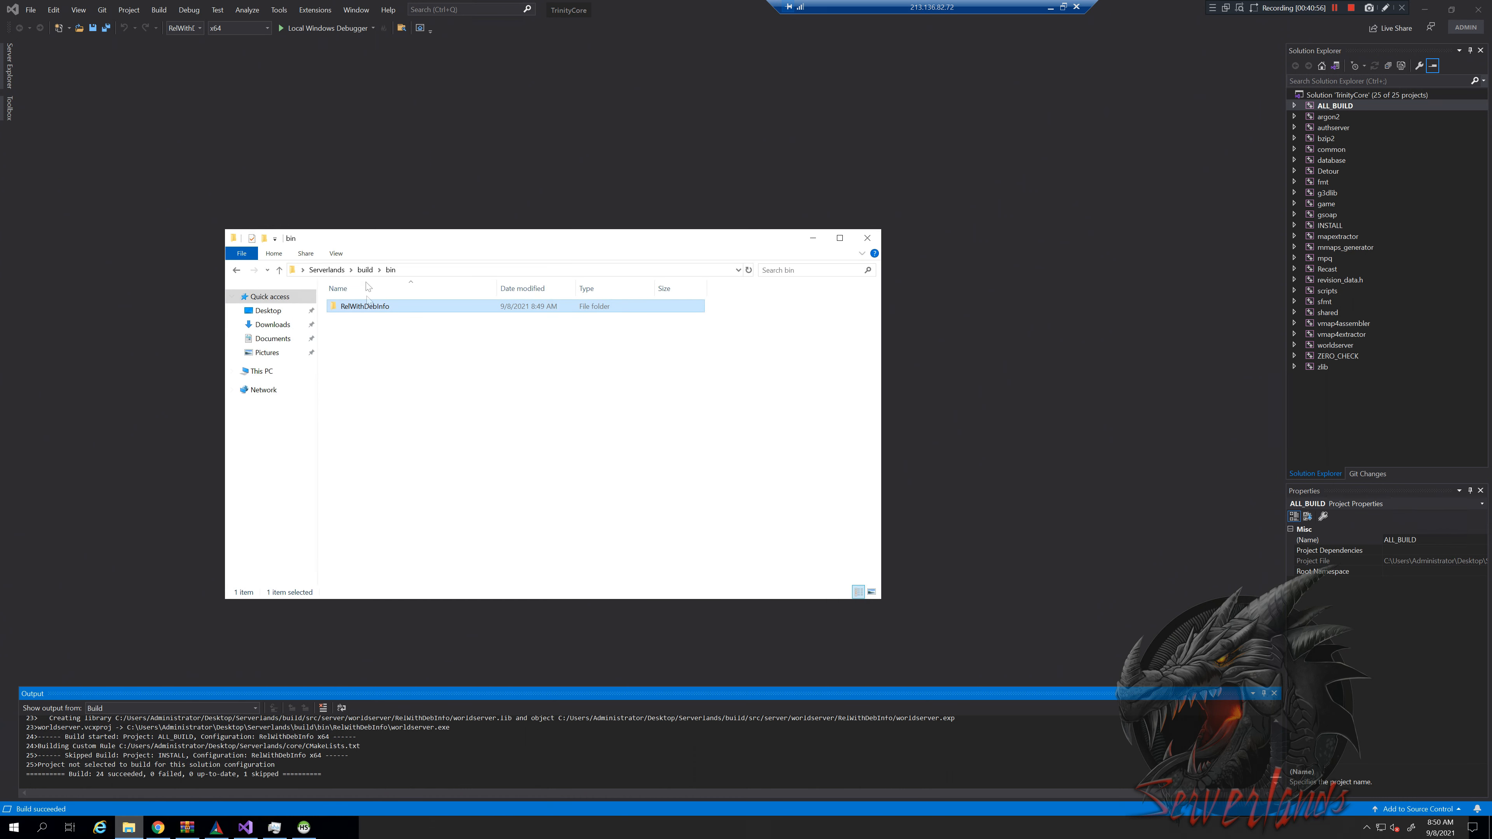
double_click(392, 307)
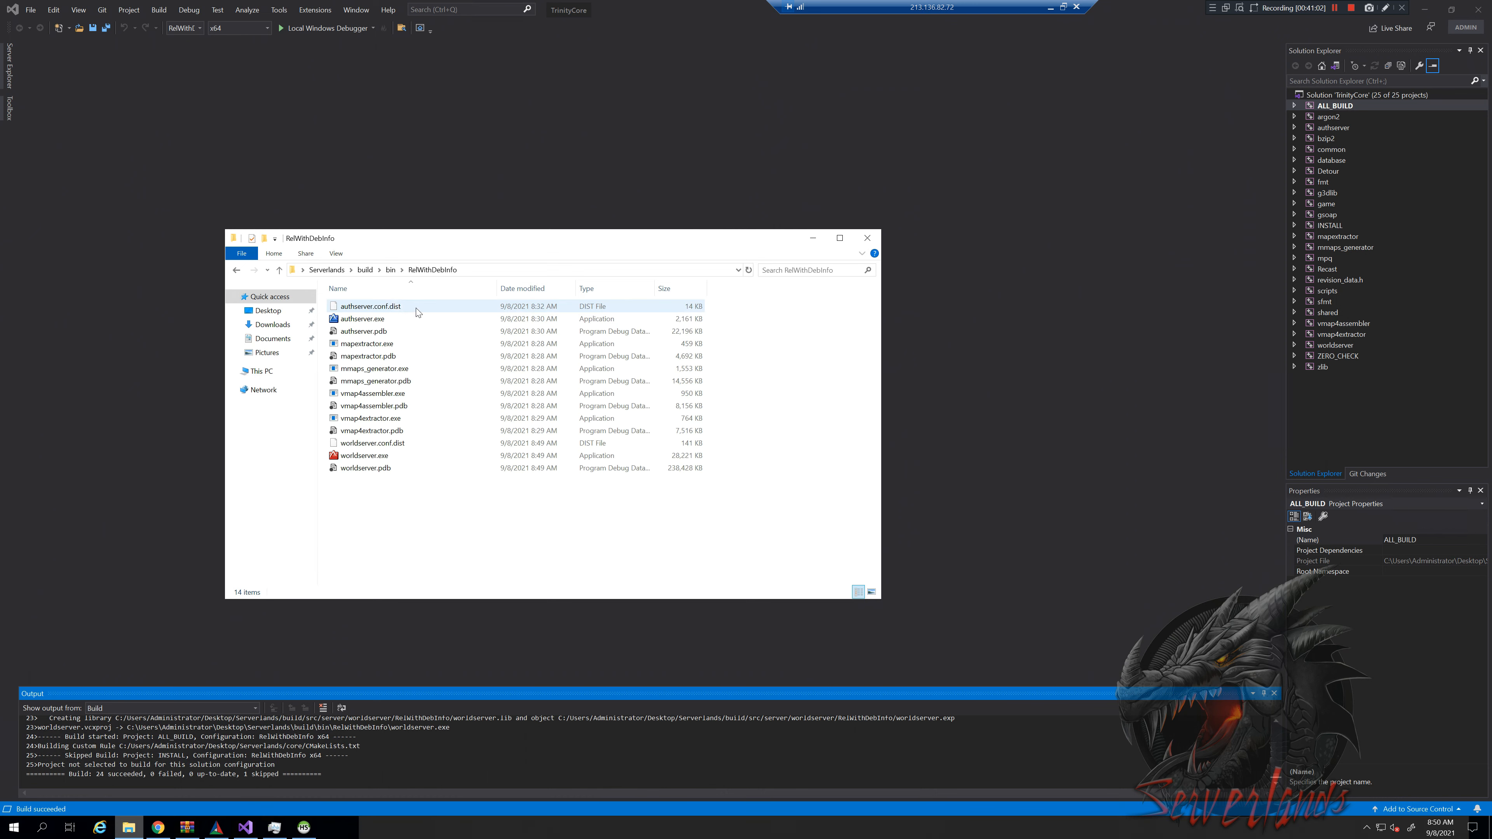
click(408, 321)
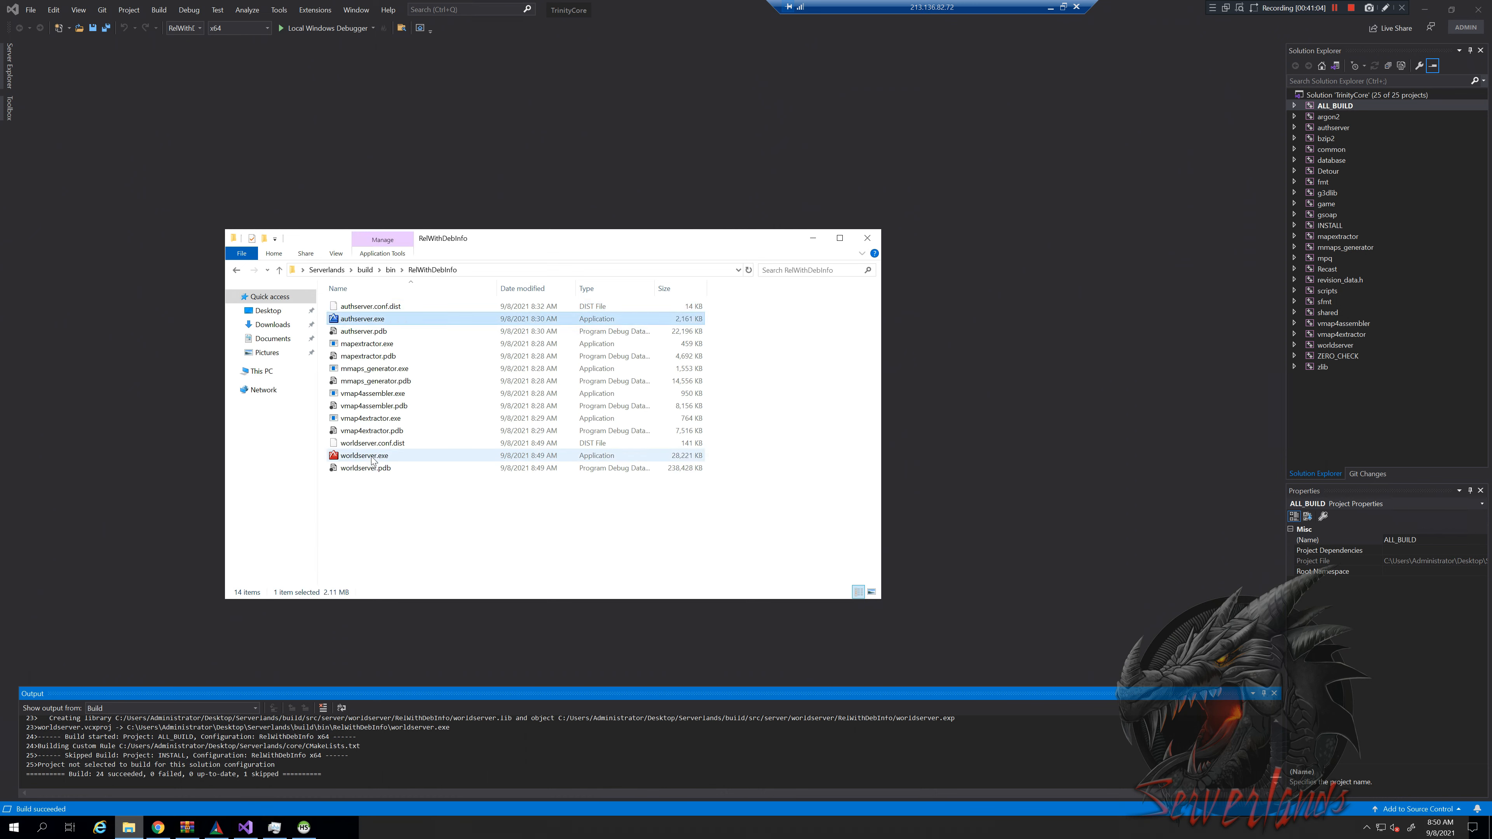
ctrl+click(371, 457)
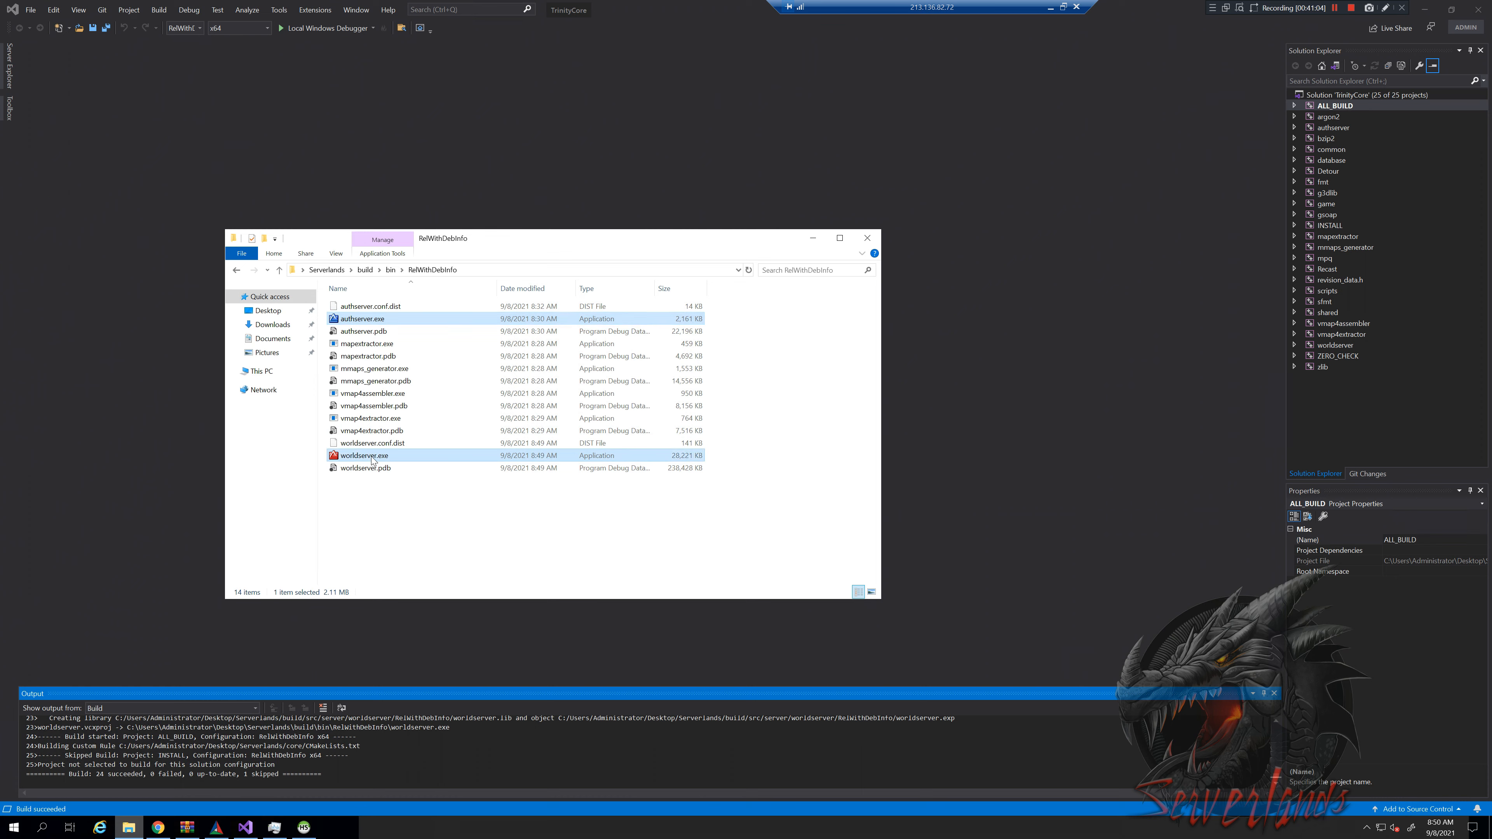
click(391, 321)
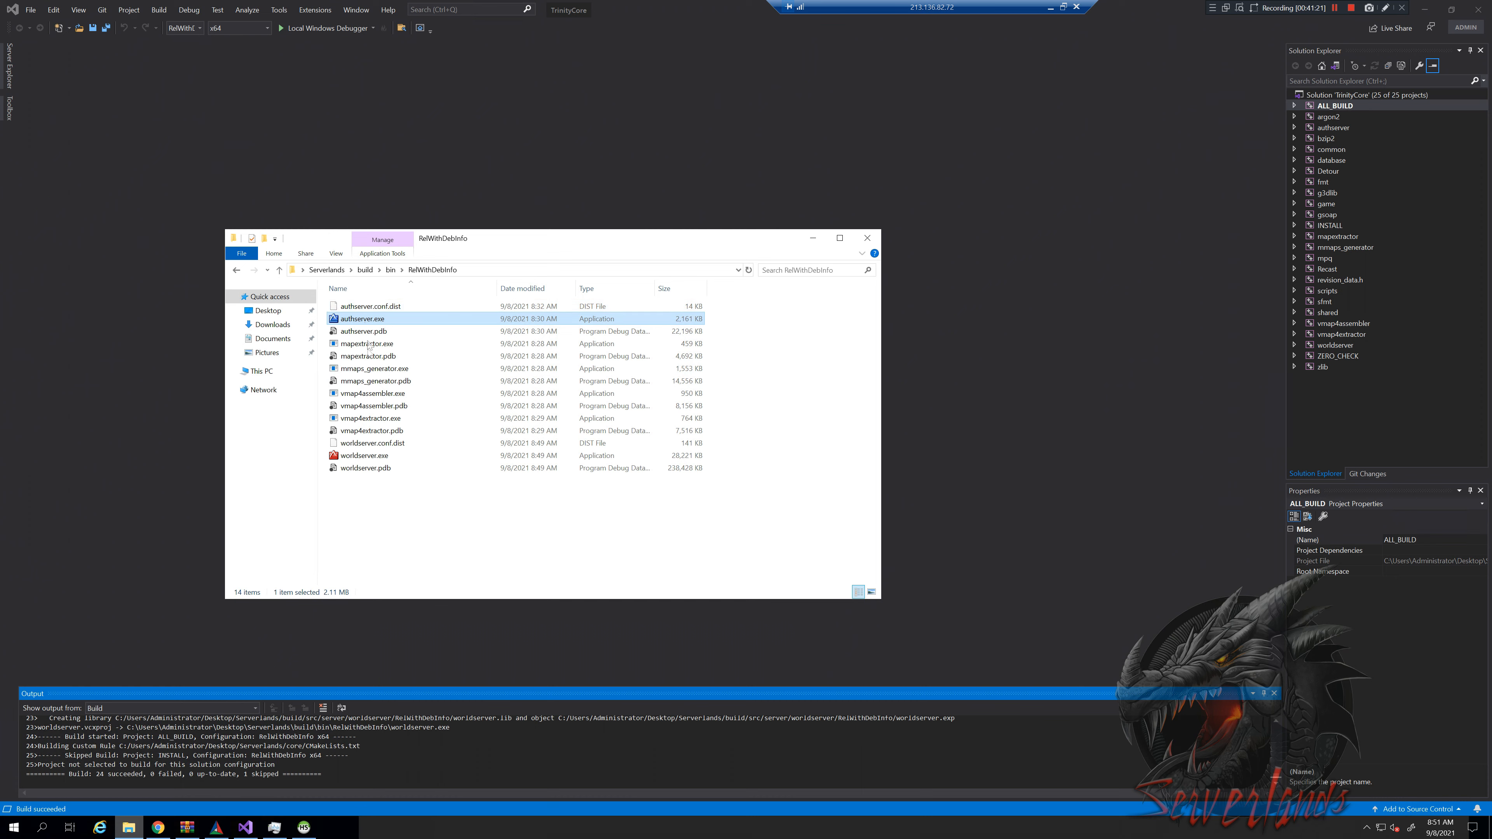
click(368, 456)
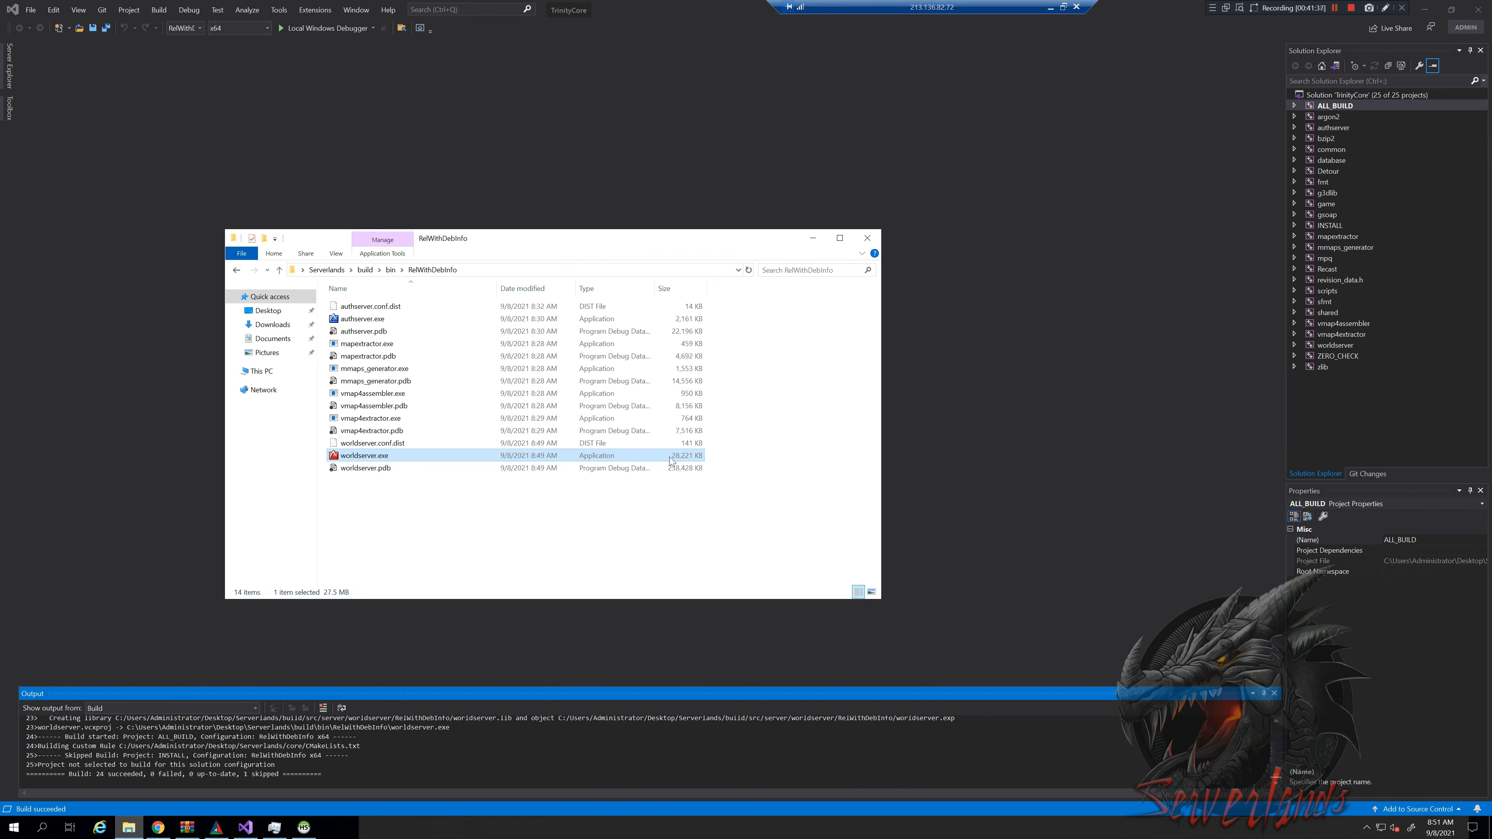
ctrl+click(693, 319)
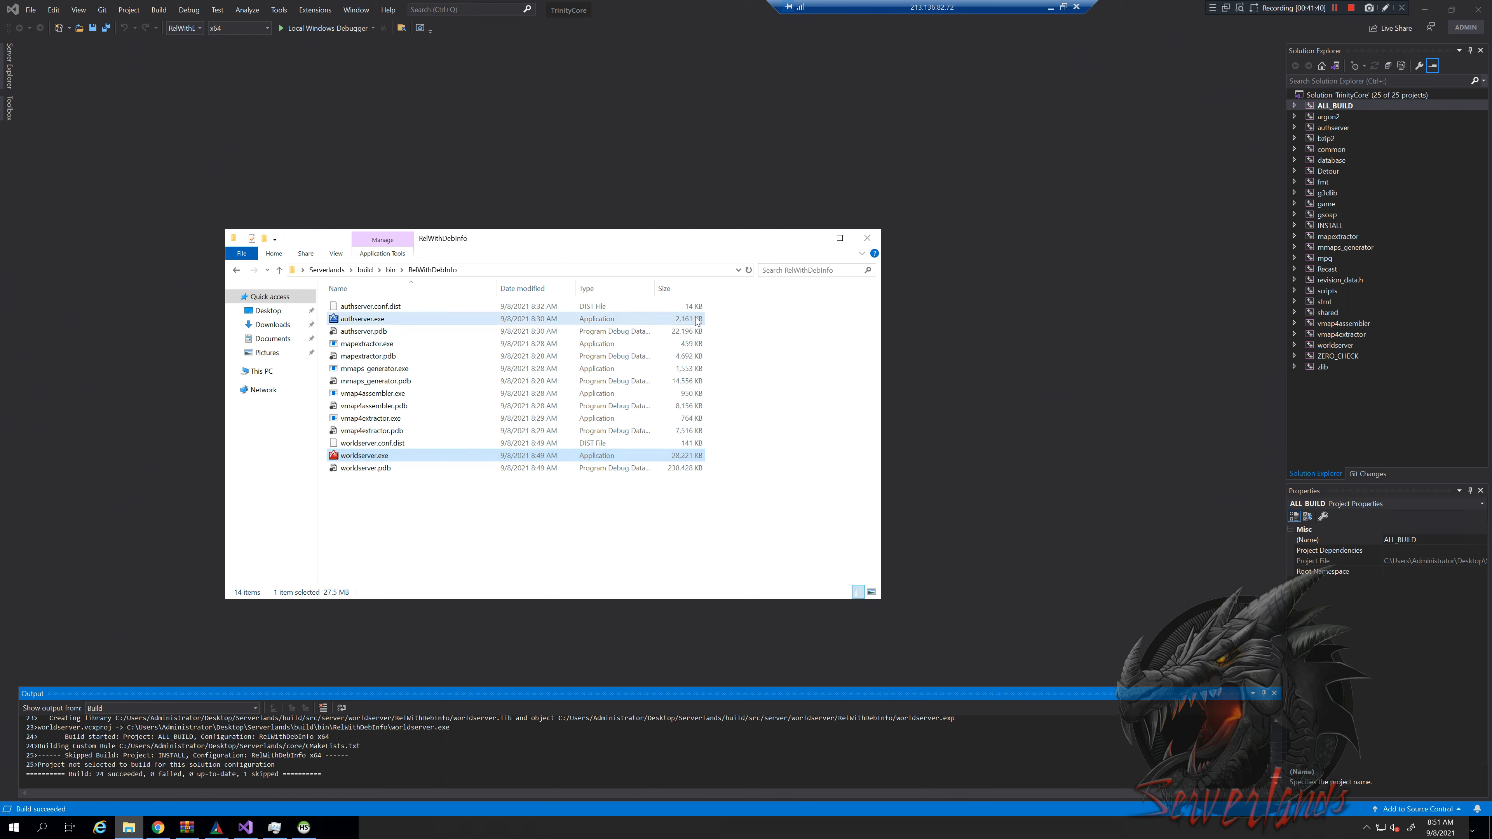
click(662, 456)
click(357, 499)
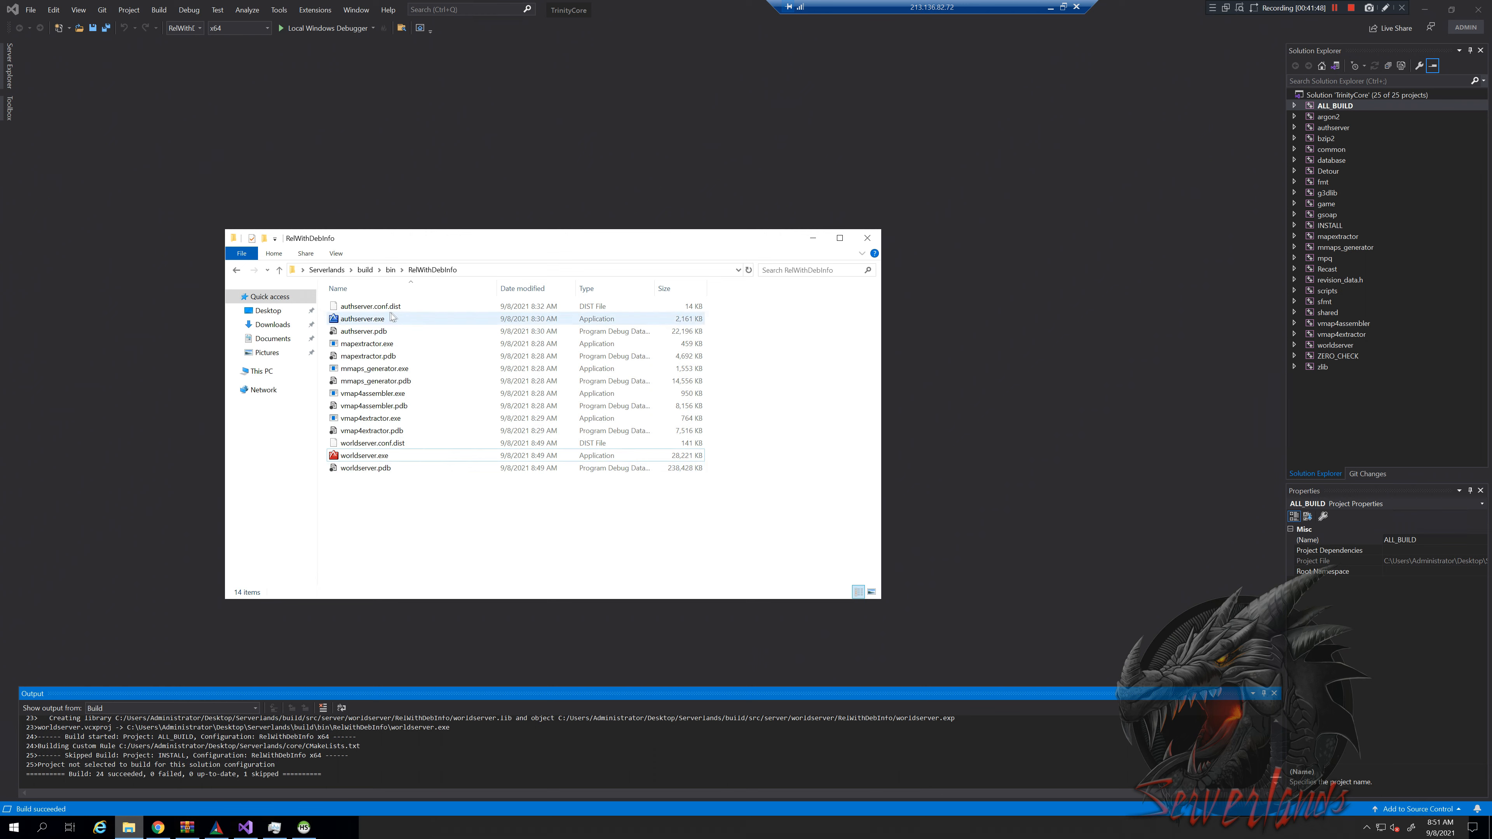
Locate the authserver.conf.dist and worldserver.conf.dist files beside their executables
click(405, 305)
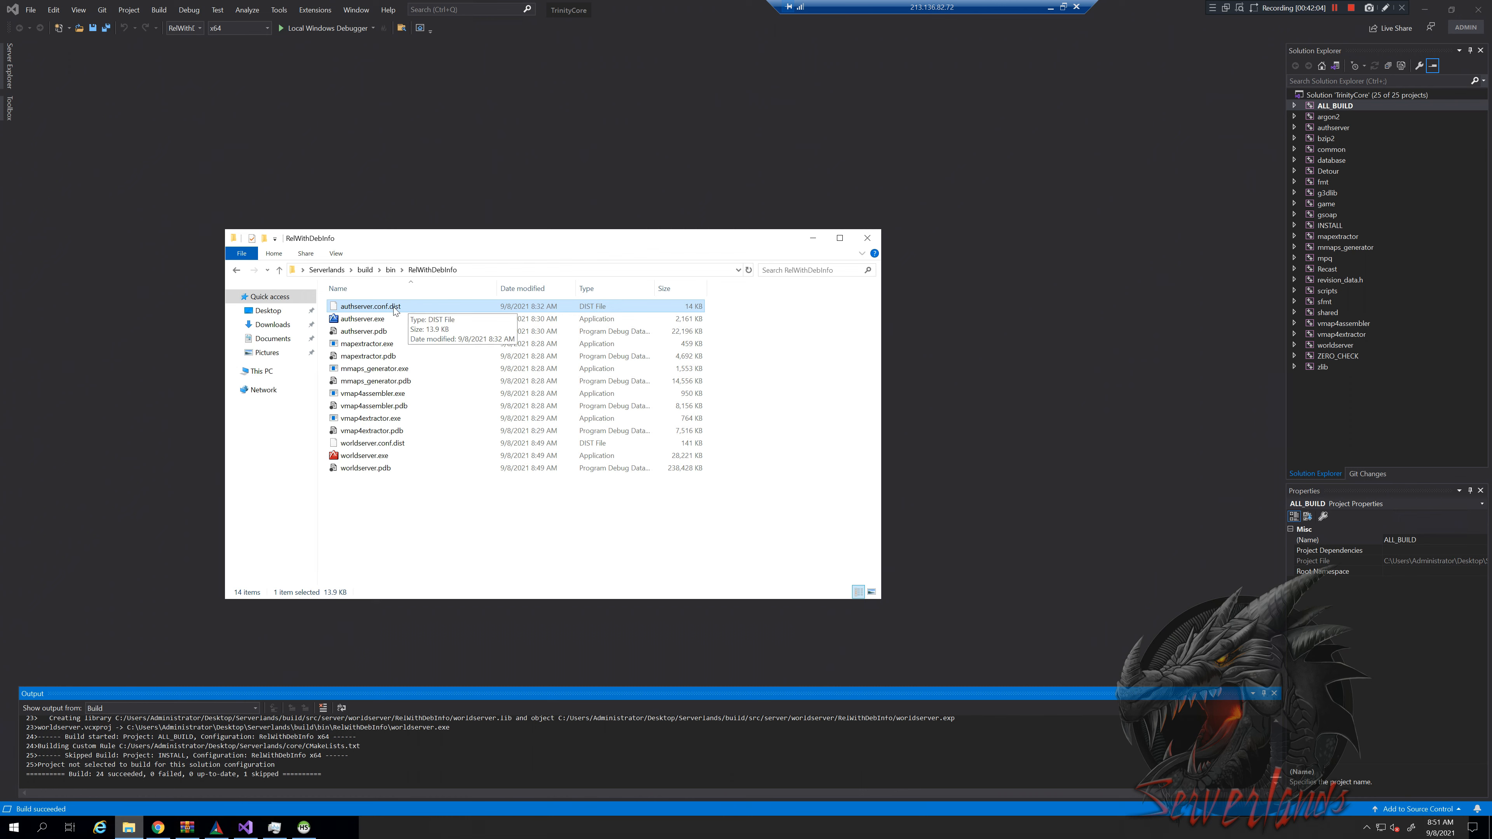
click(385, 318)
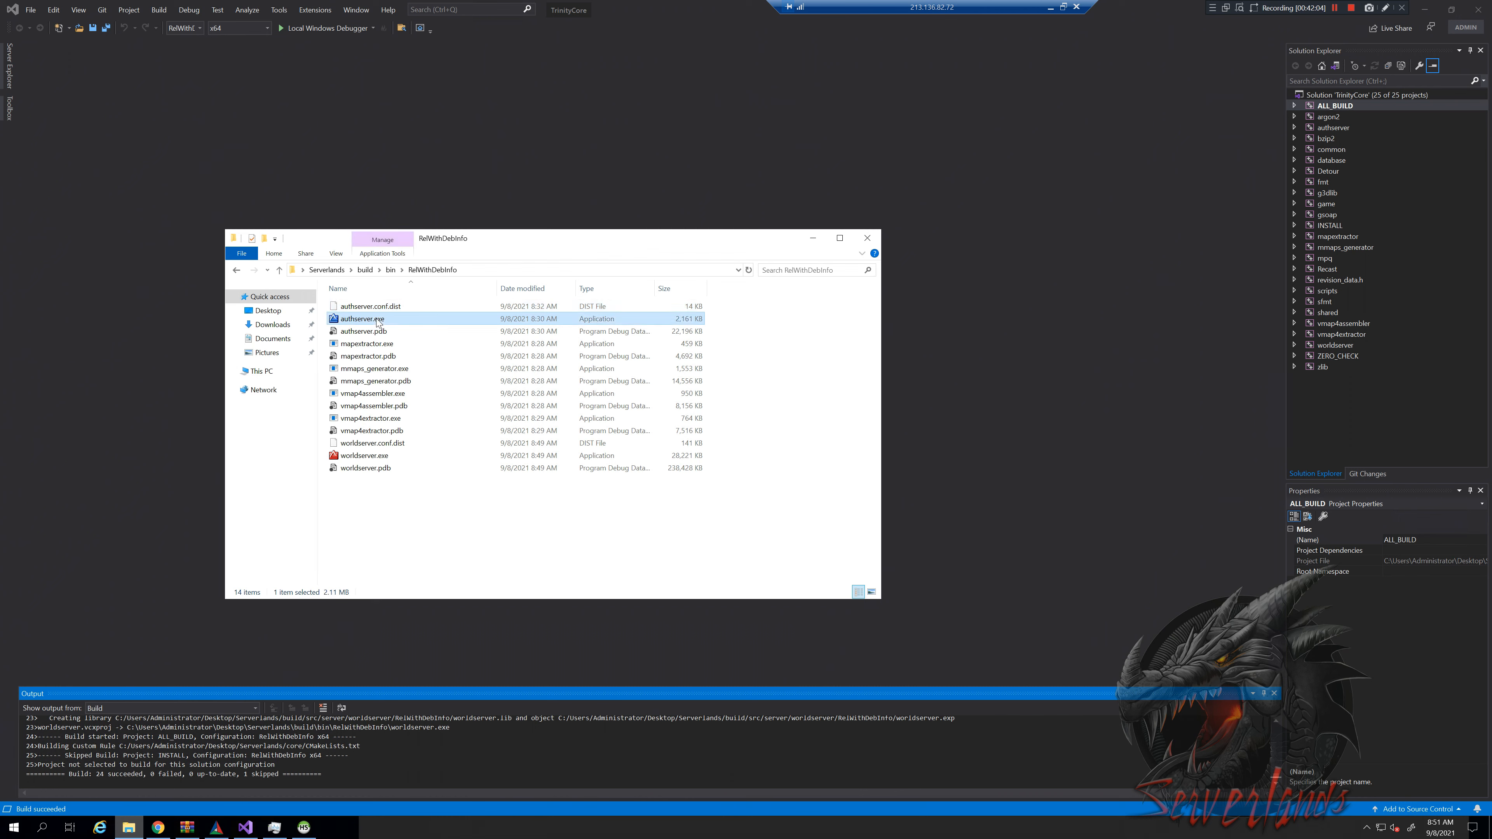
click(358, 446)
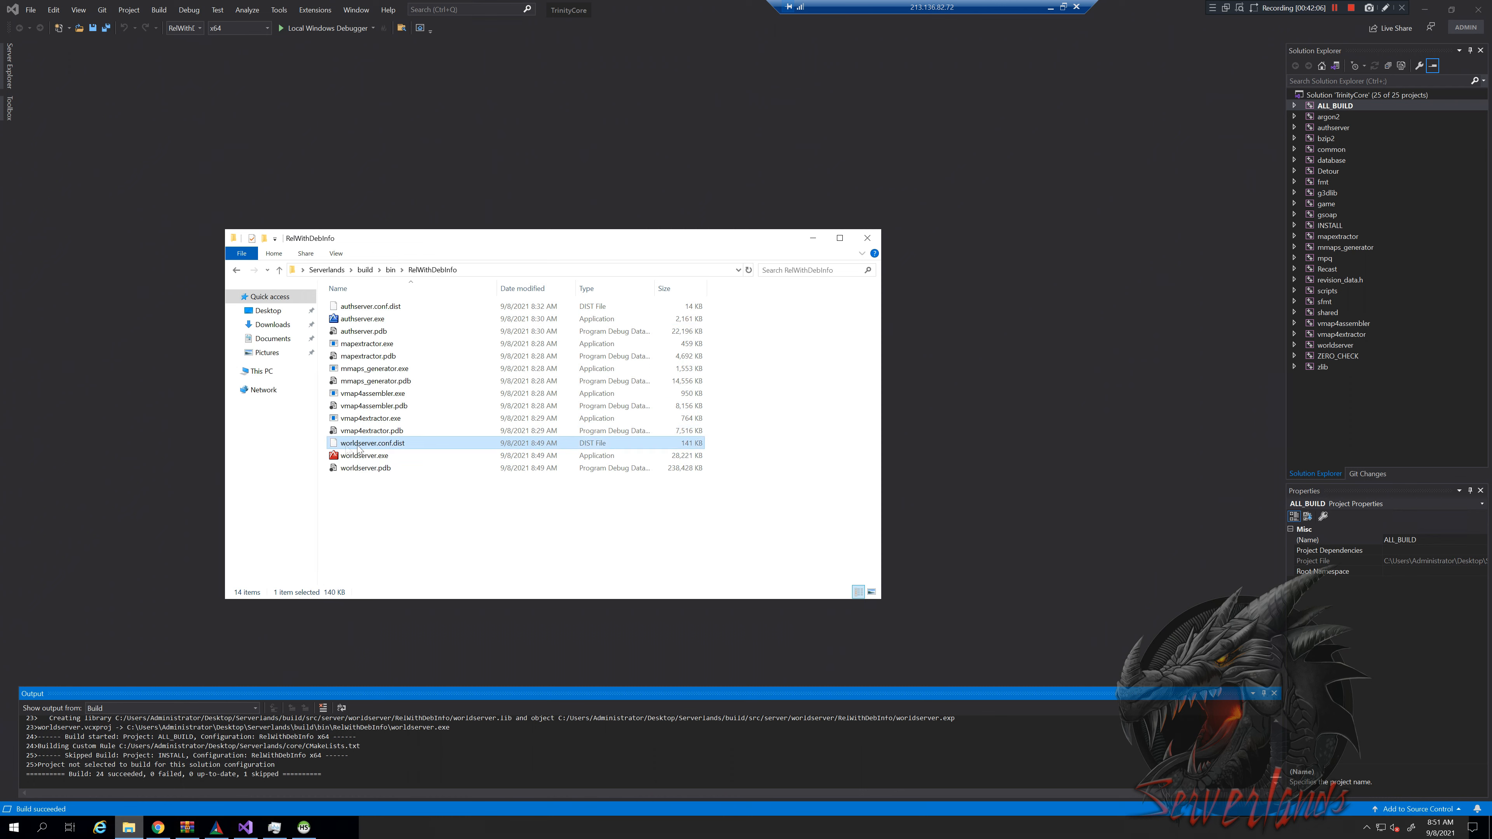
click(386, 456)
click(402, 443)
Rename worldserver.conf.dist to worldserver.conf, accepting the extension change
click(406, 442)
click(415, 443)
key(BackSpace)
key(BackSpace)
key(Return)
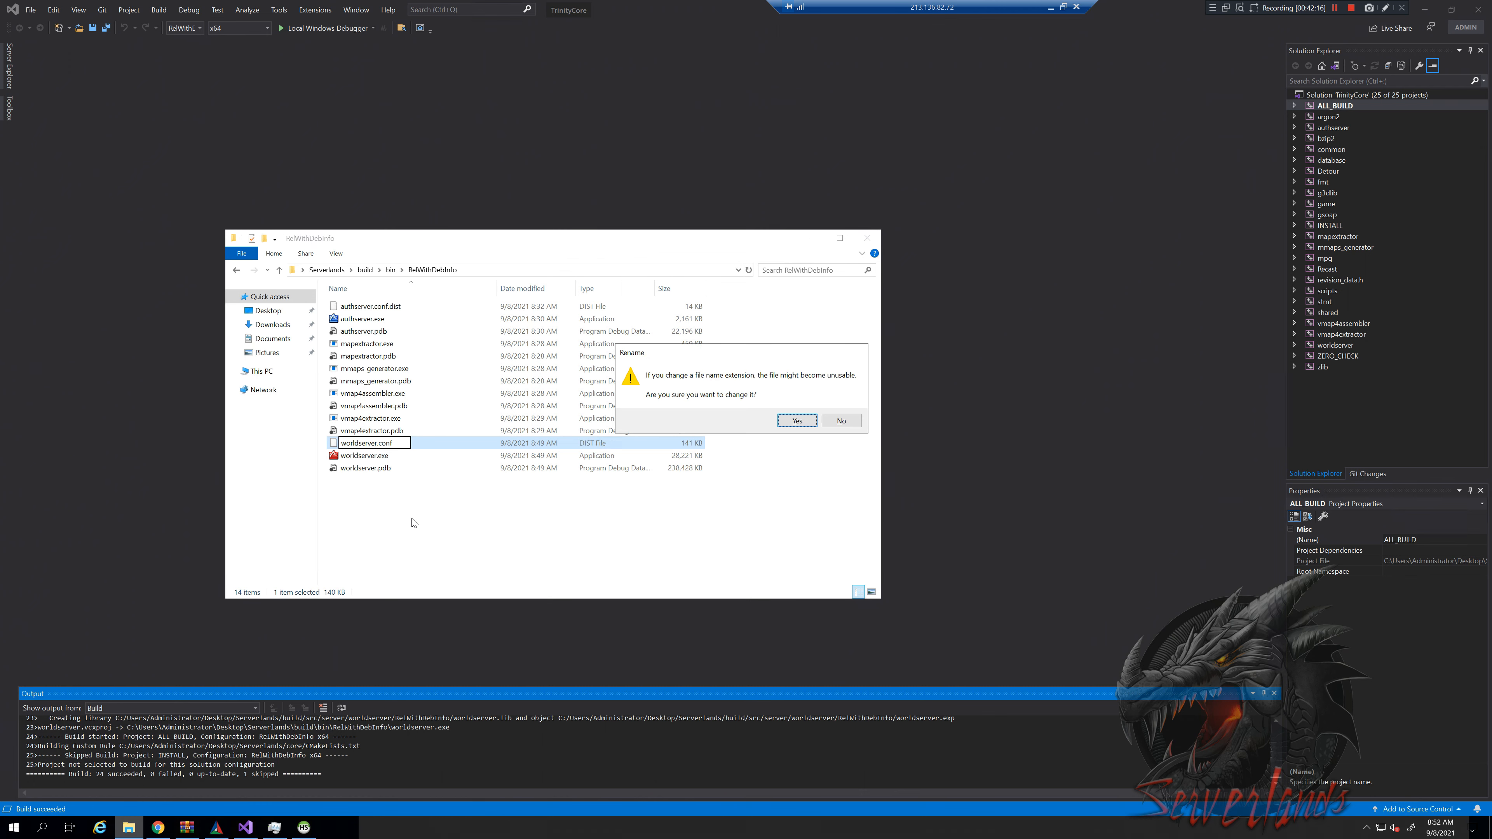
click(804, 423)
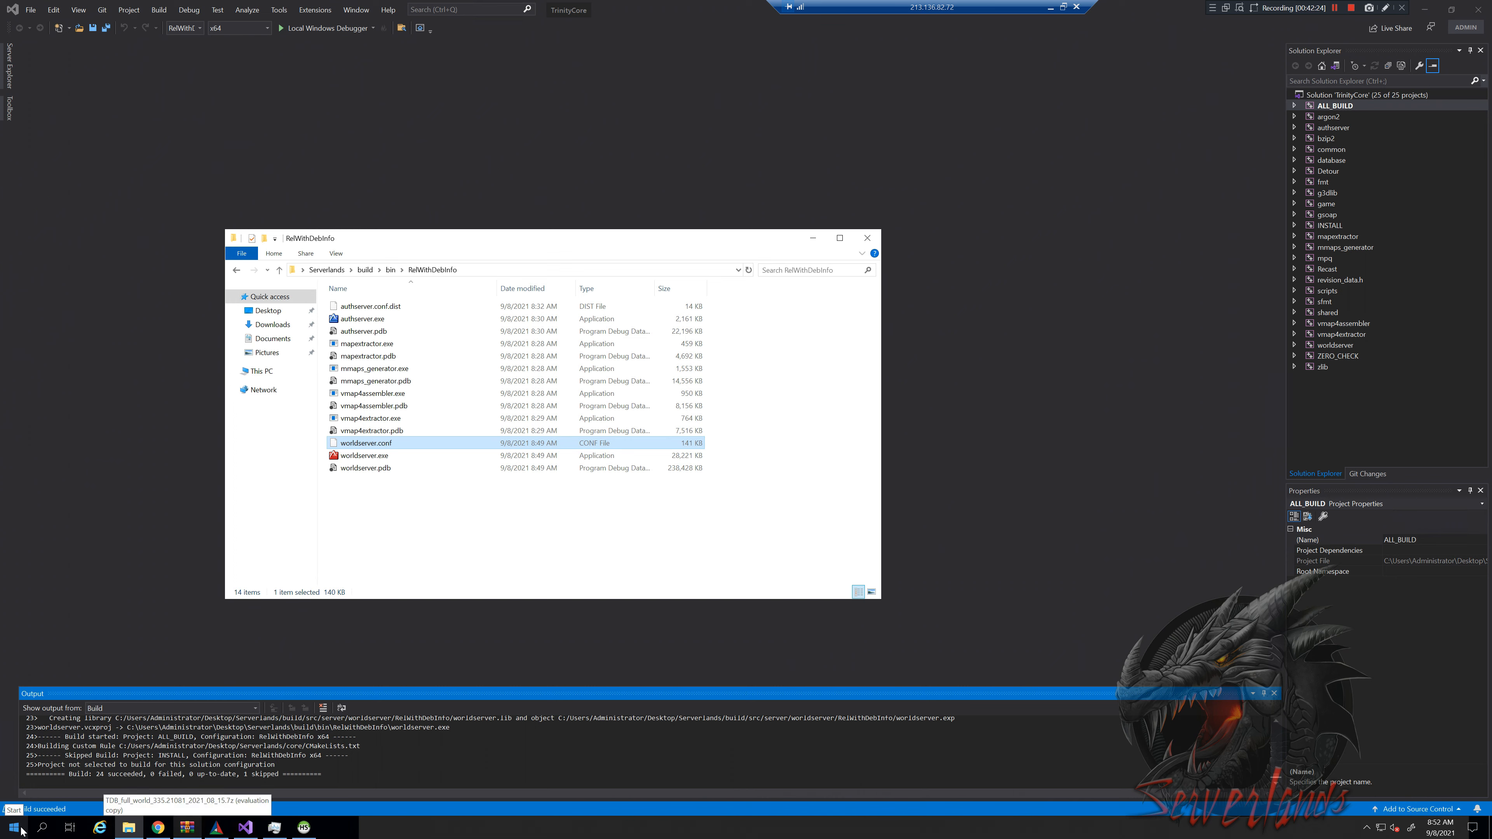
Rename authserver.conf.dist to authserver.conf, accepting the extension change
click(397, 310)
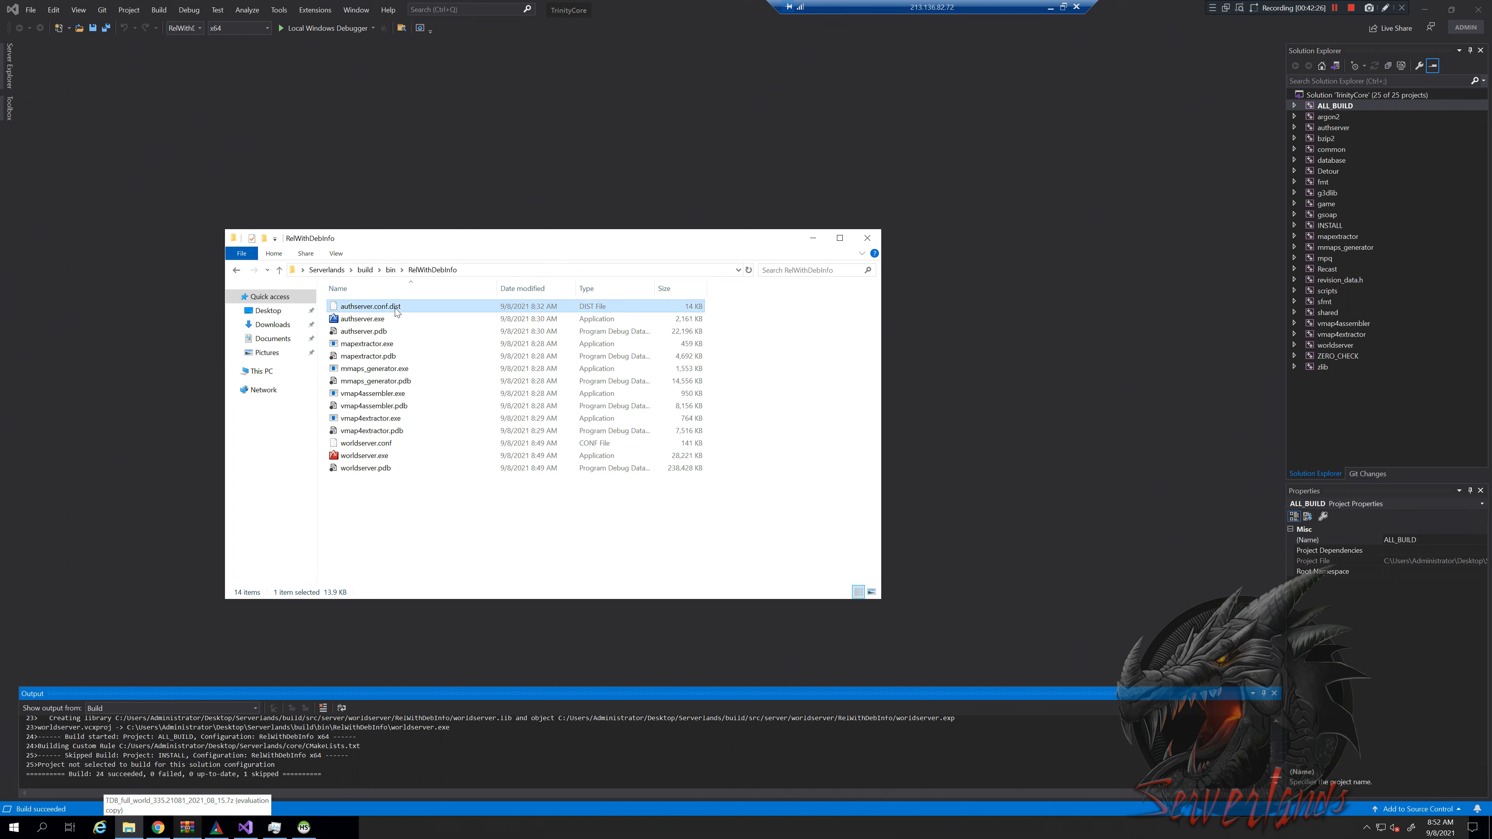
click(405, 307)
key(End)
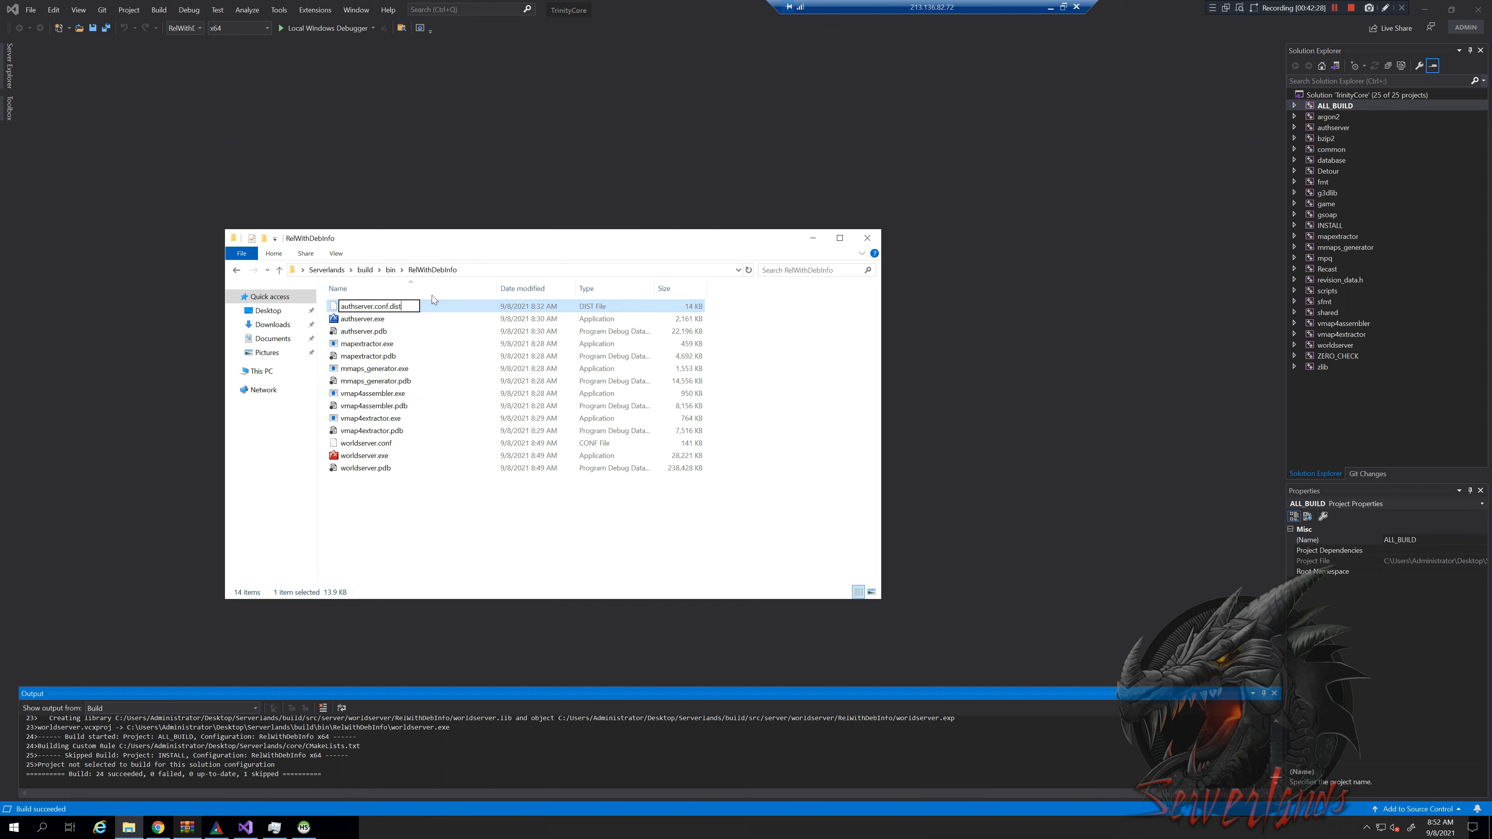
key(BackSpace)
key(BackSpace)
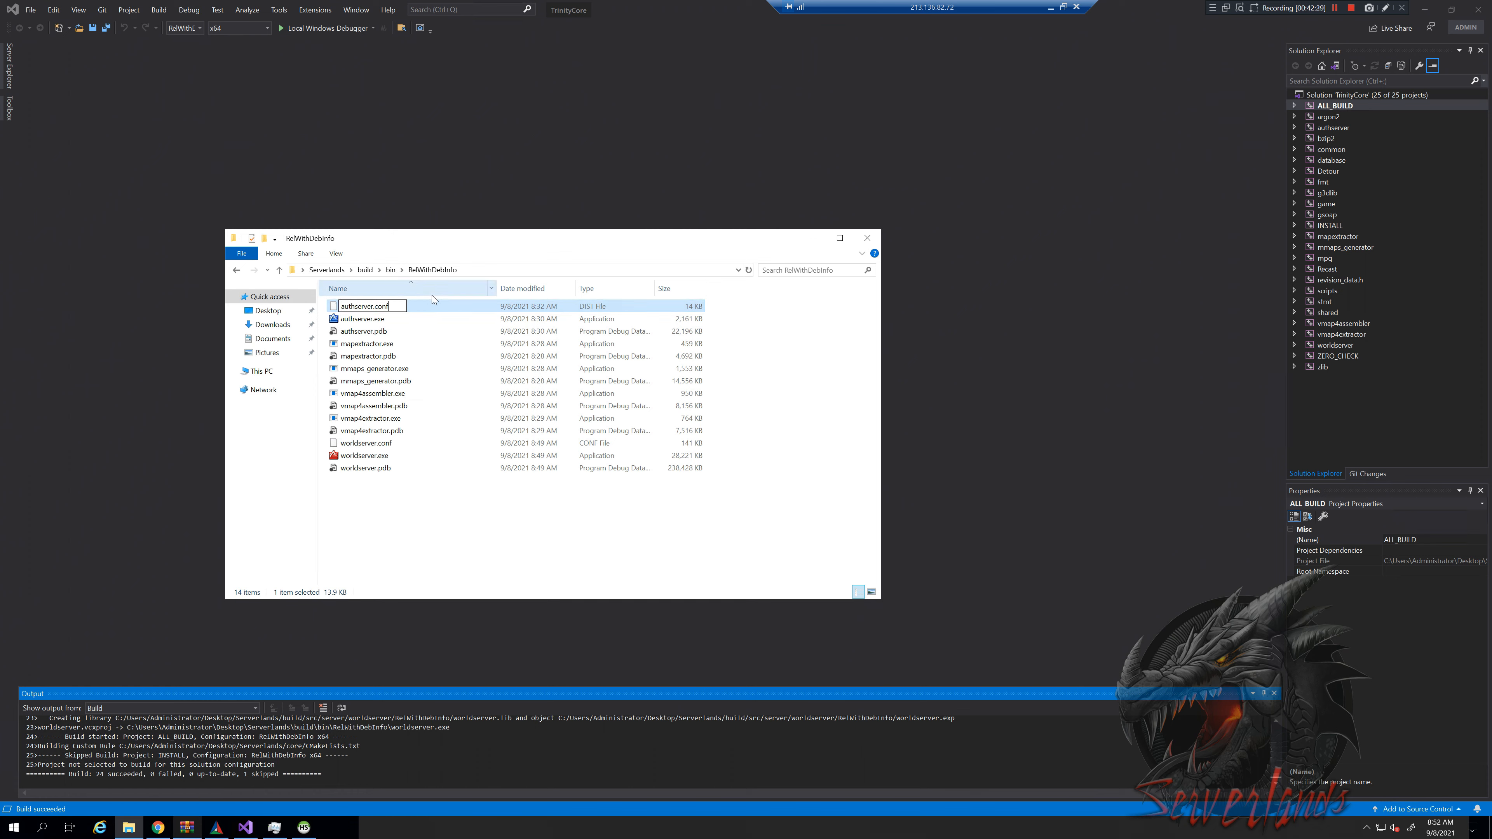
key(Return)
click(797, 421)
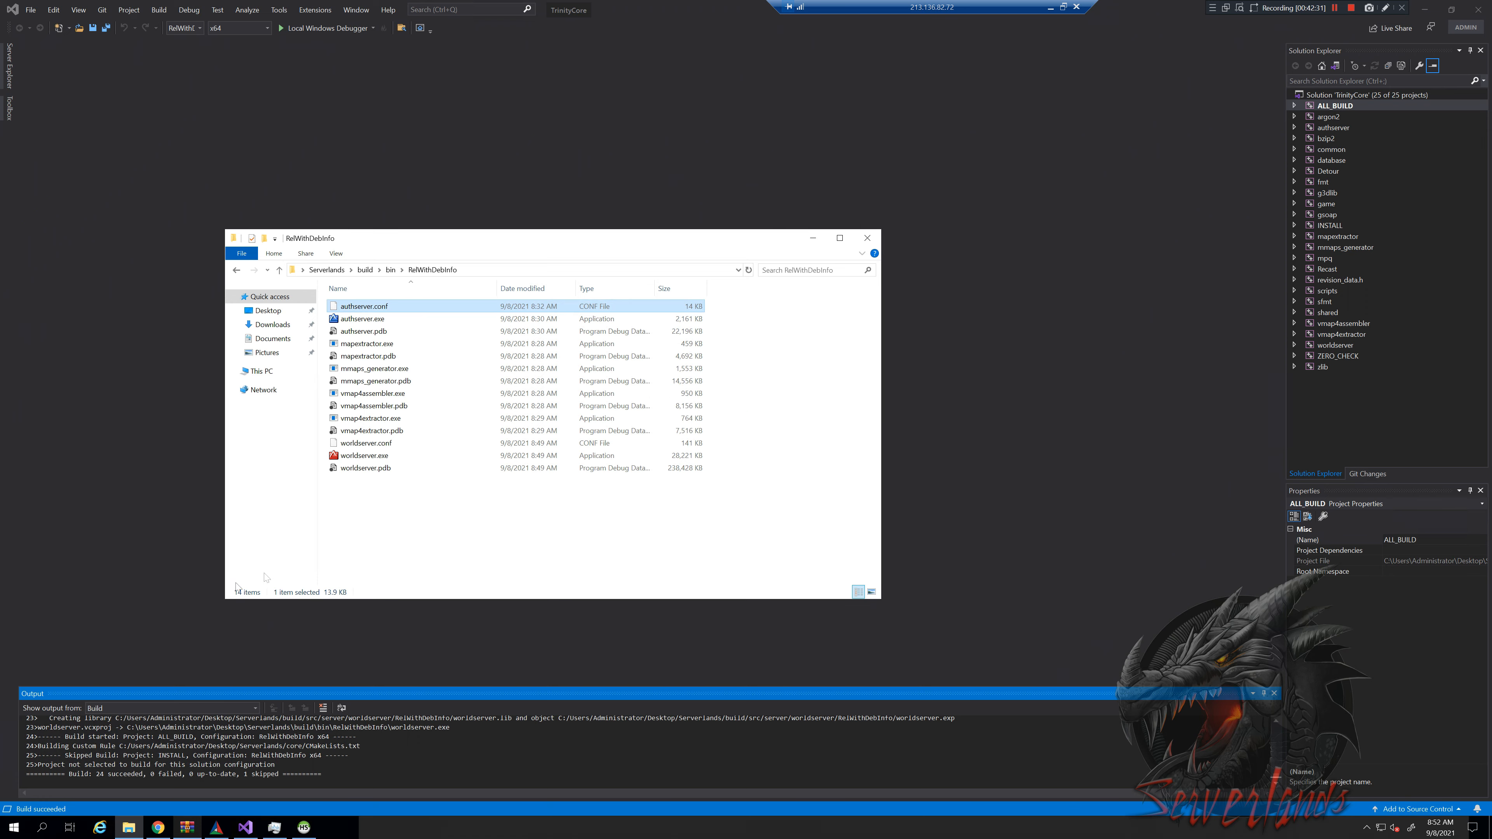
click(160, 829)
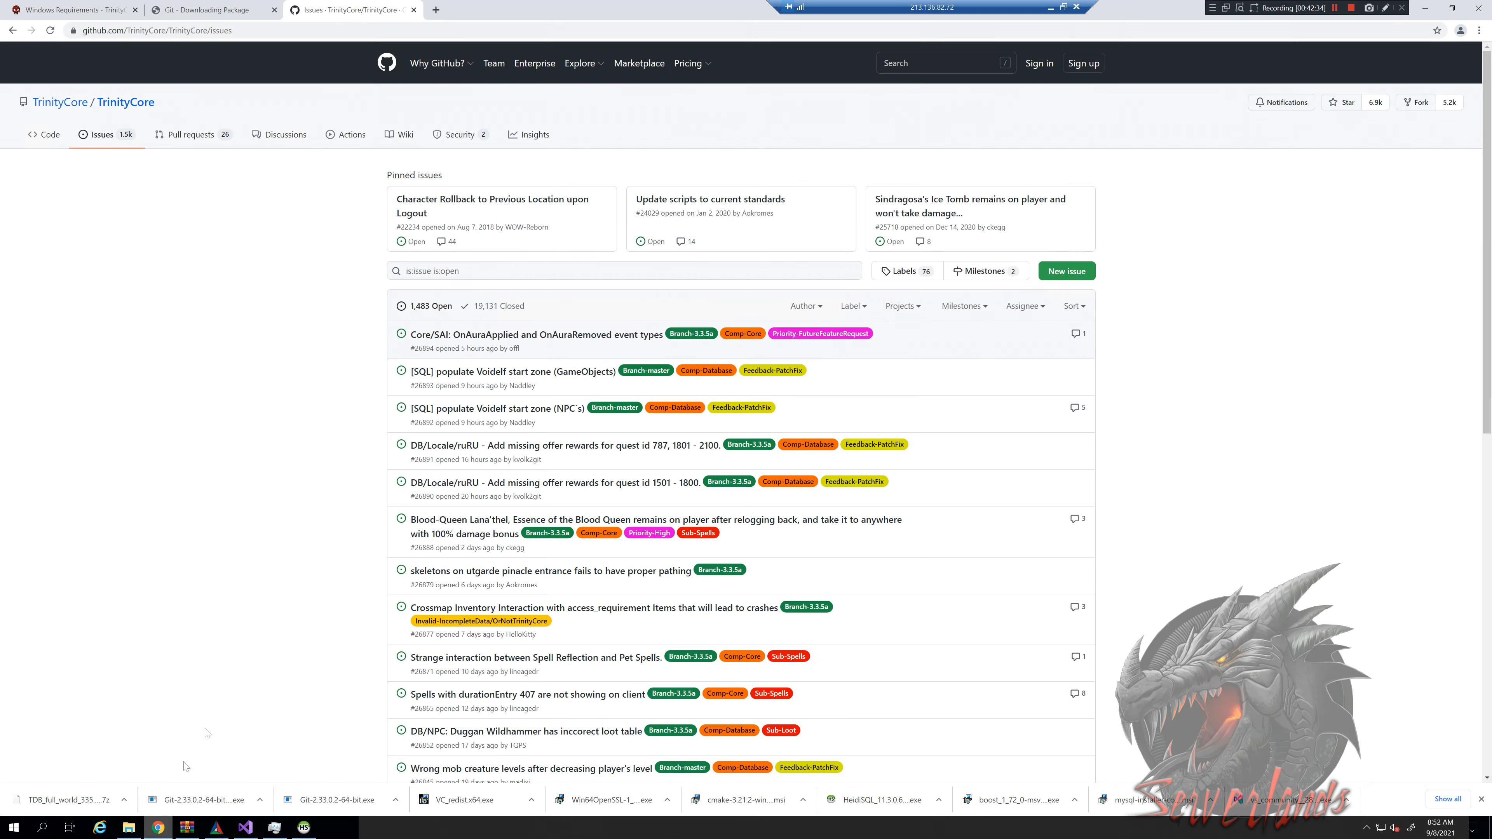
Search notepad++ and download the 32-bit Notepad++ 8.1.4 installer from its official release page
click(438, 16)
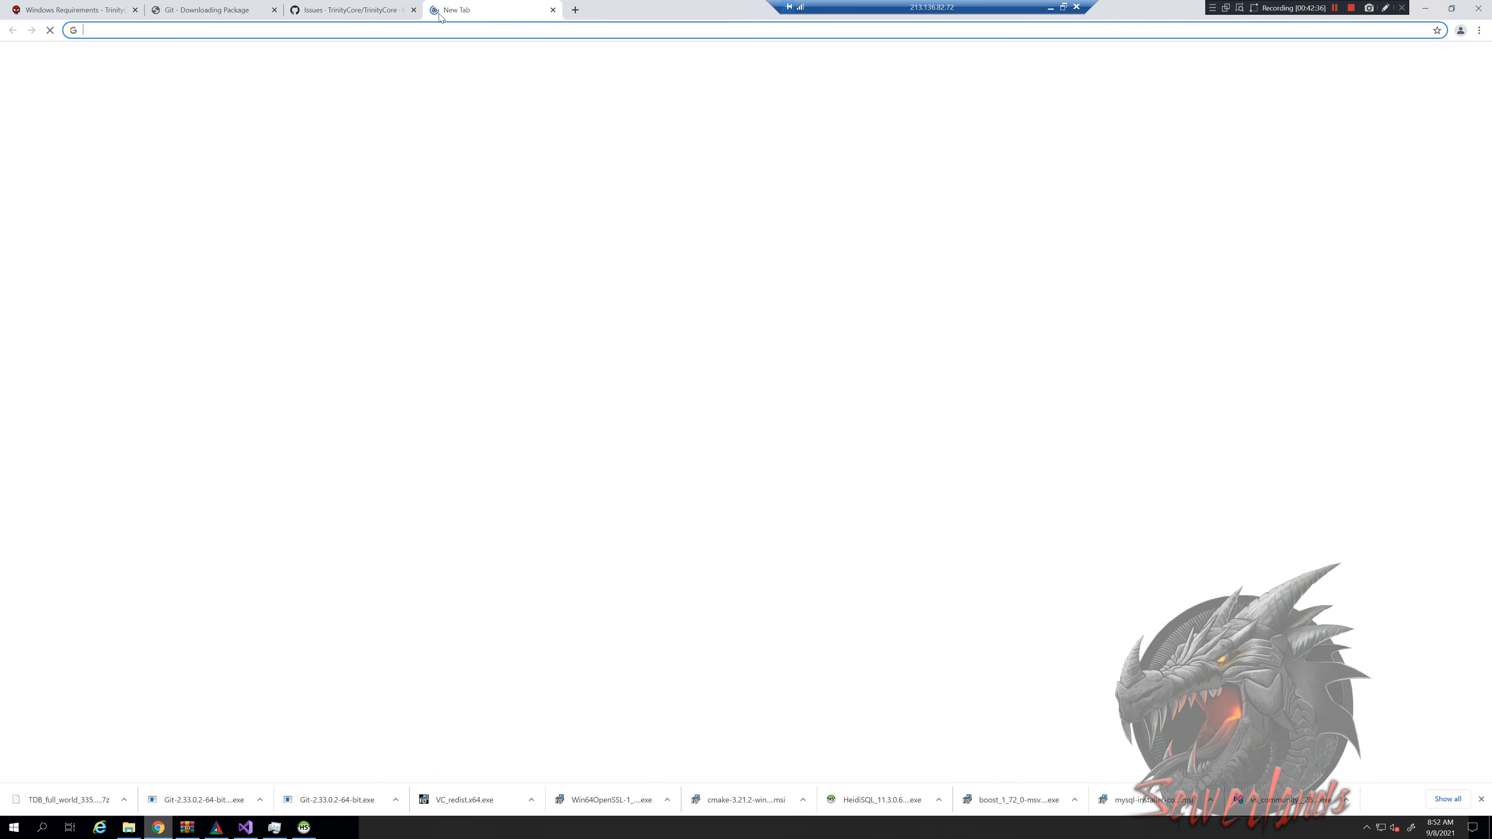
text(notepadd)
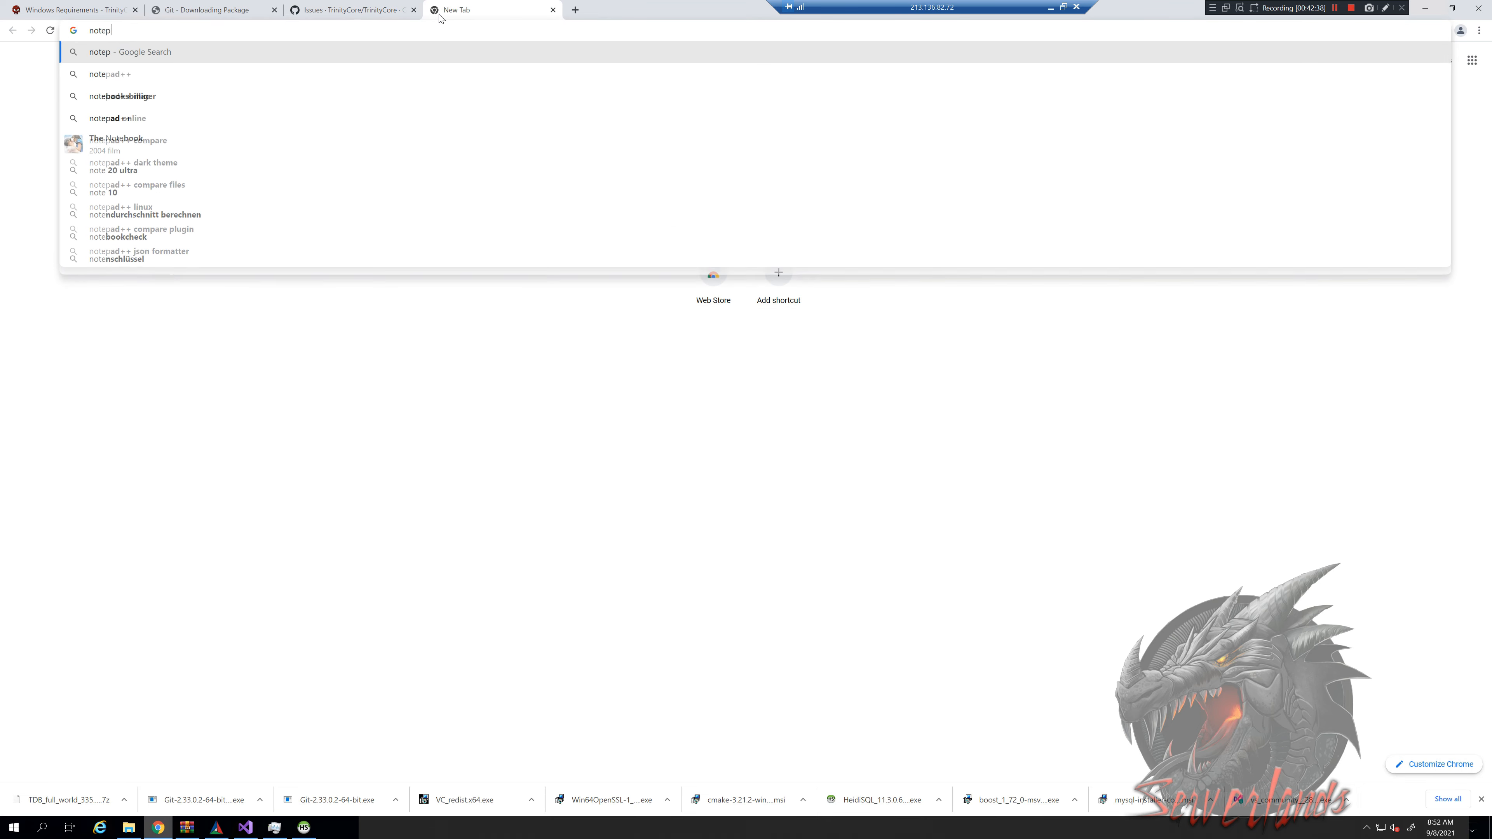
key(Down)
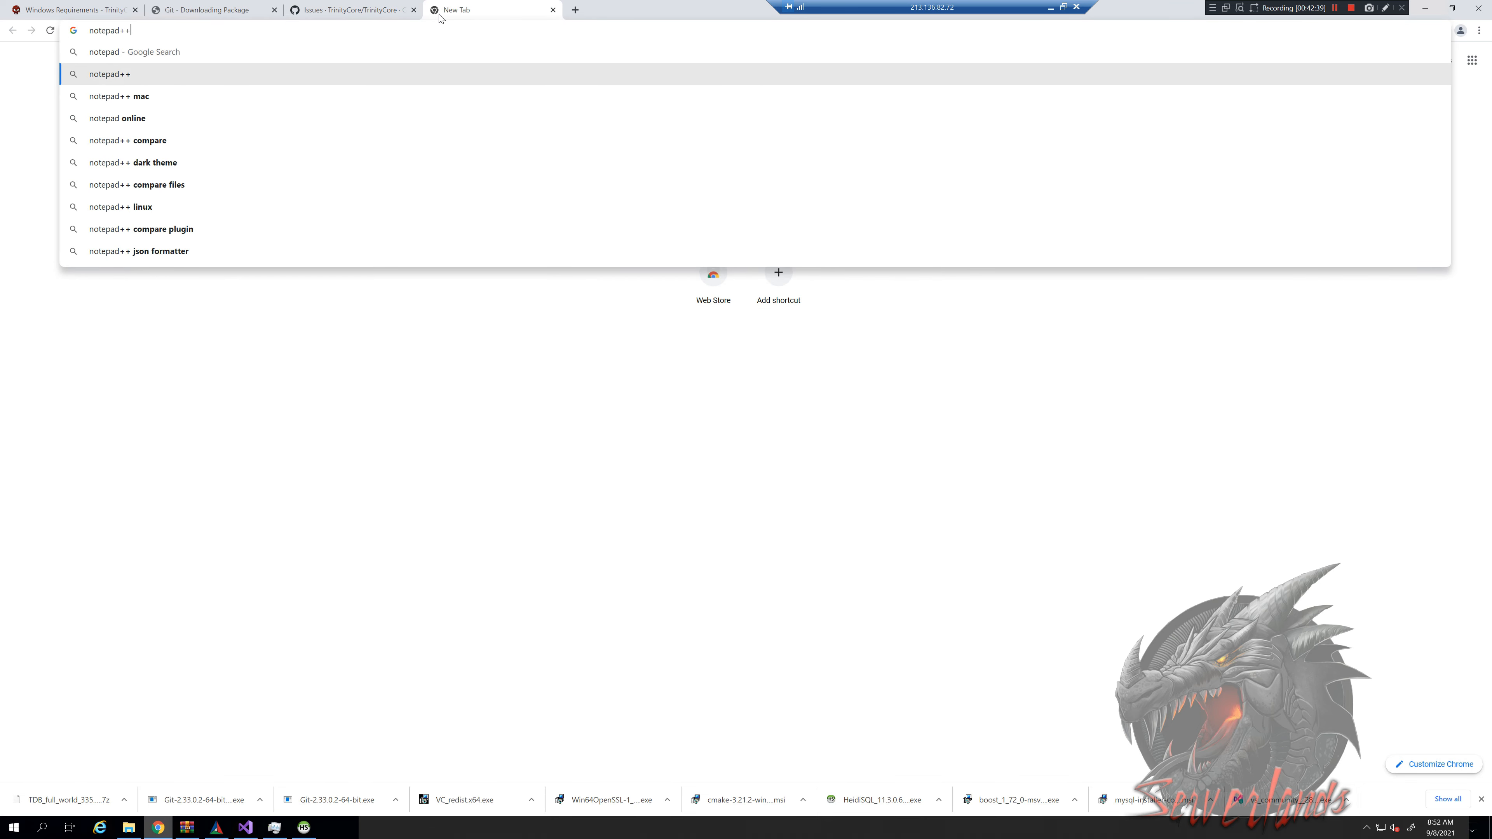
key(Return)
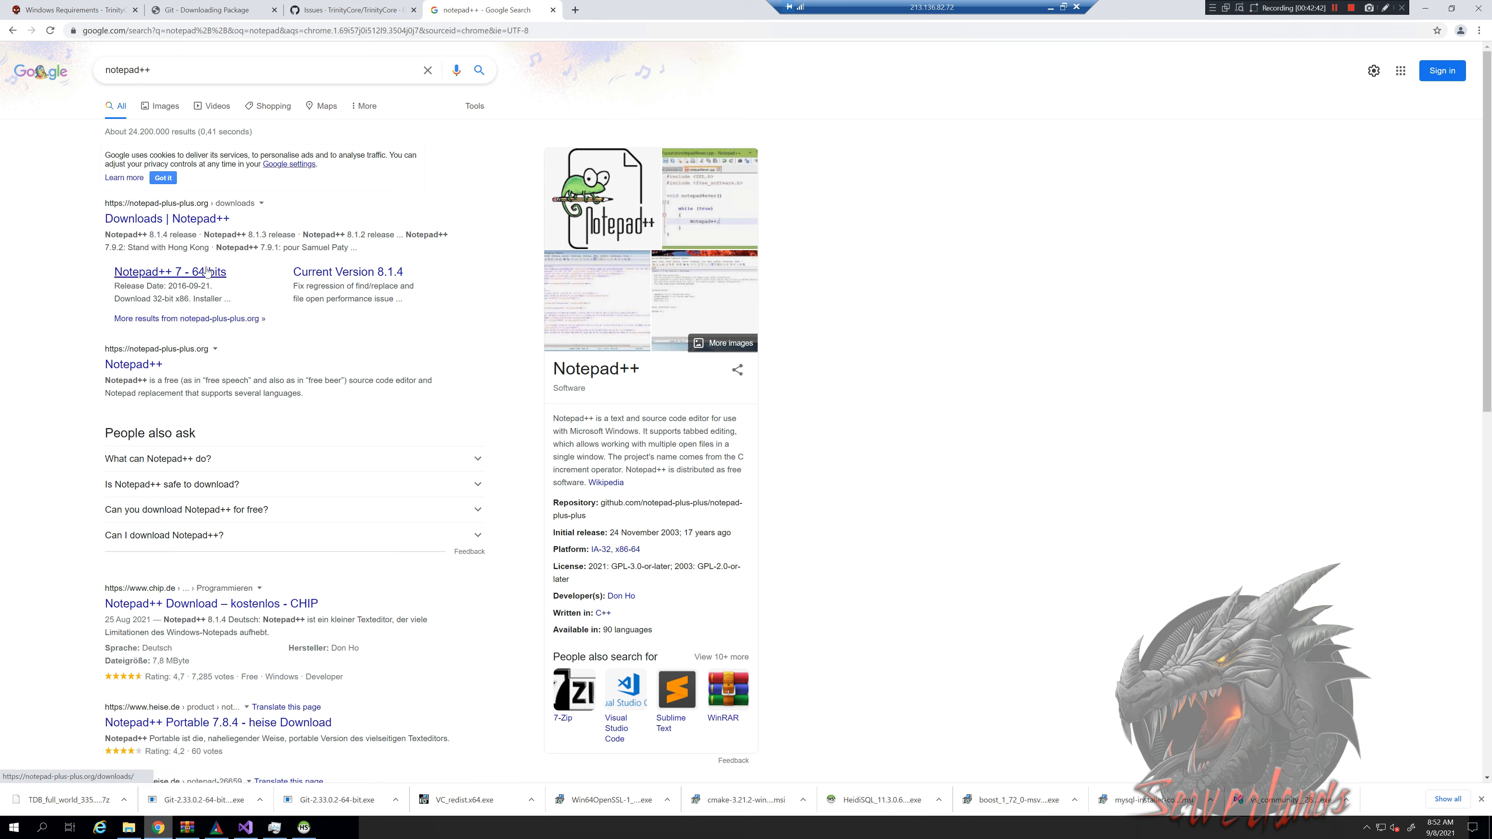
click(168, 226)
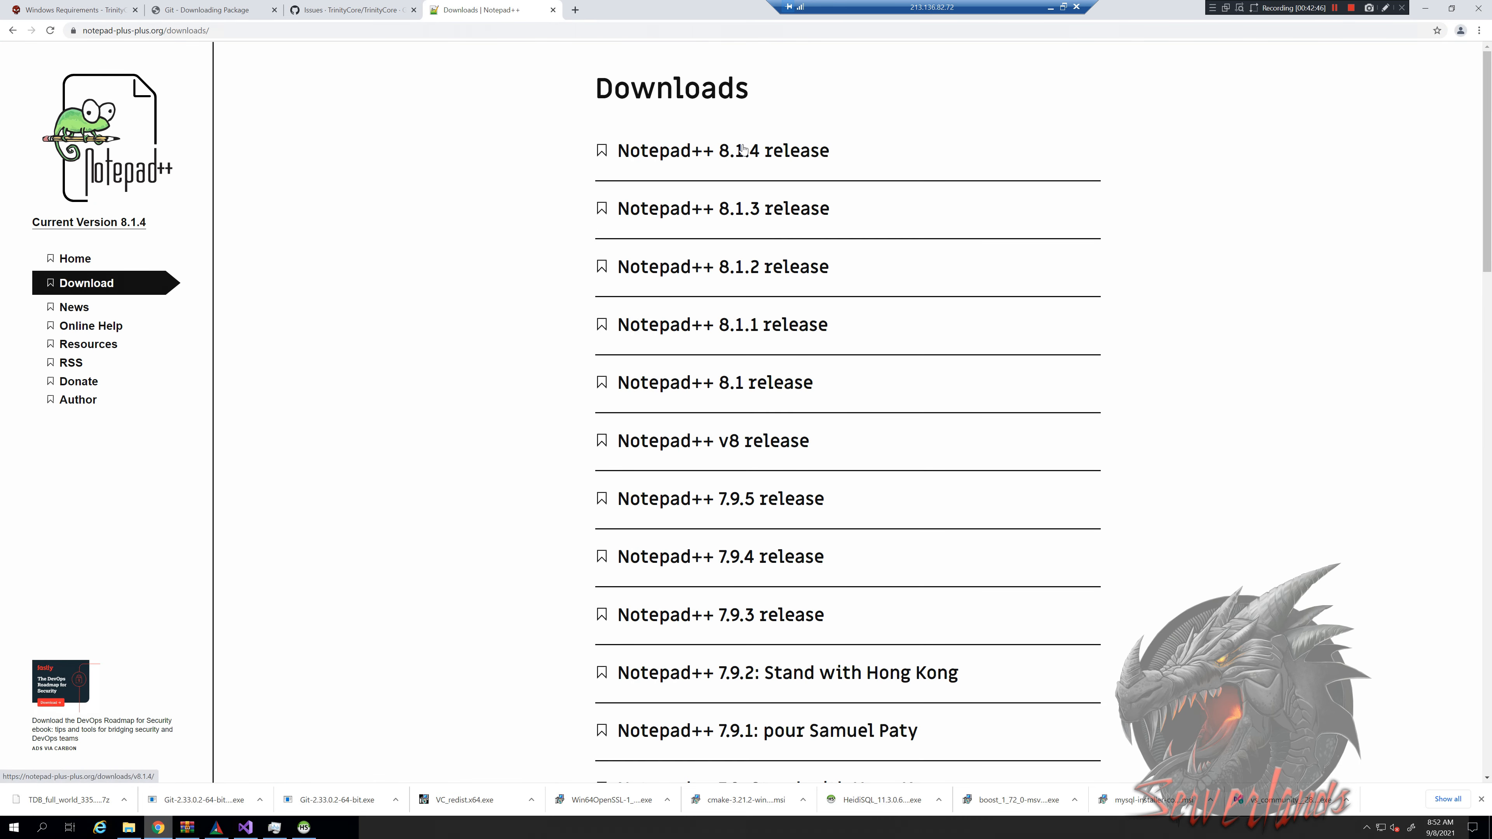
click(742, 149)
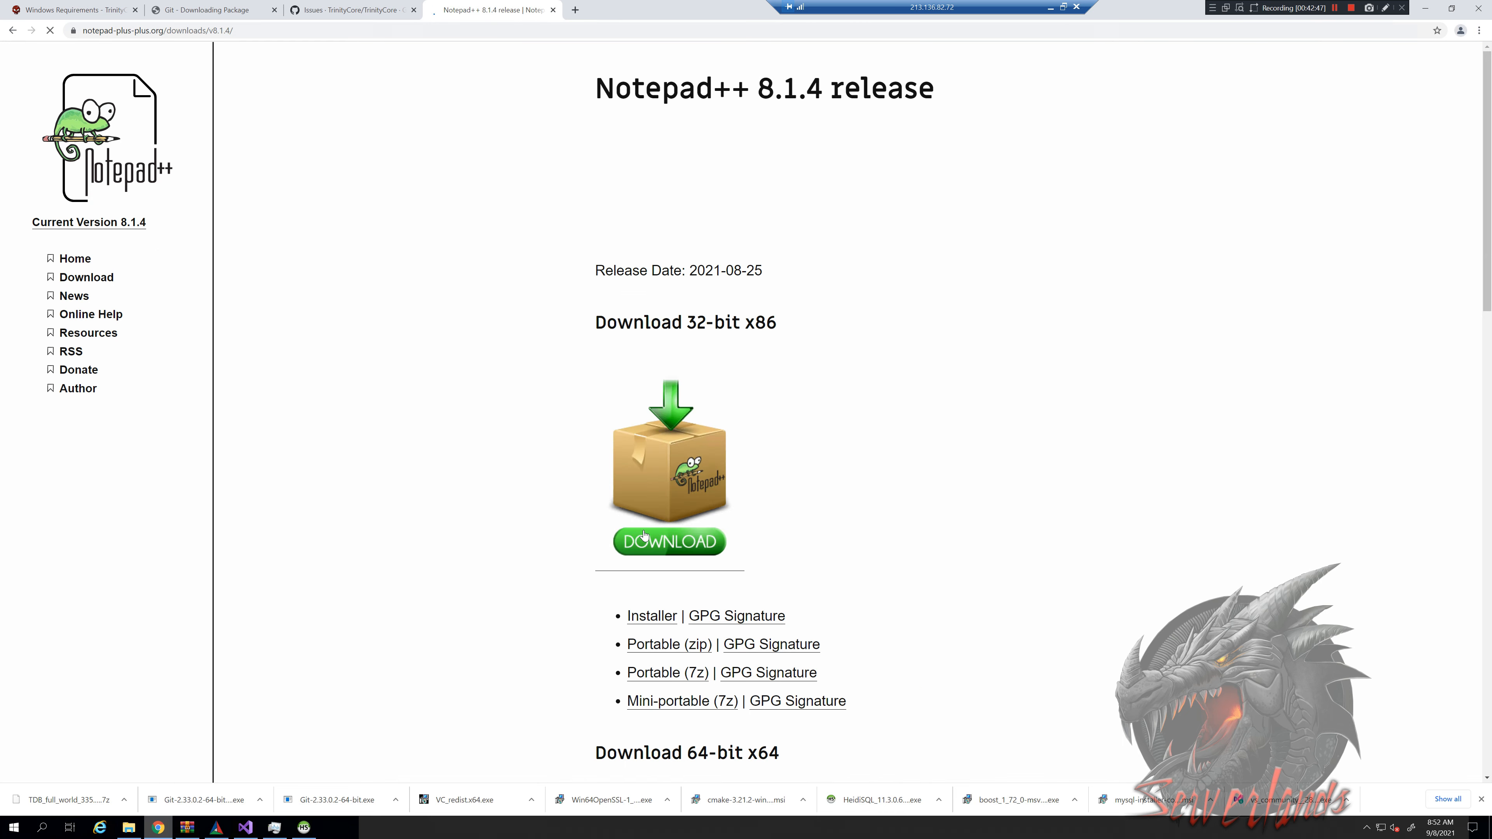
click(535, 537)
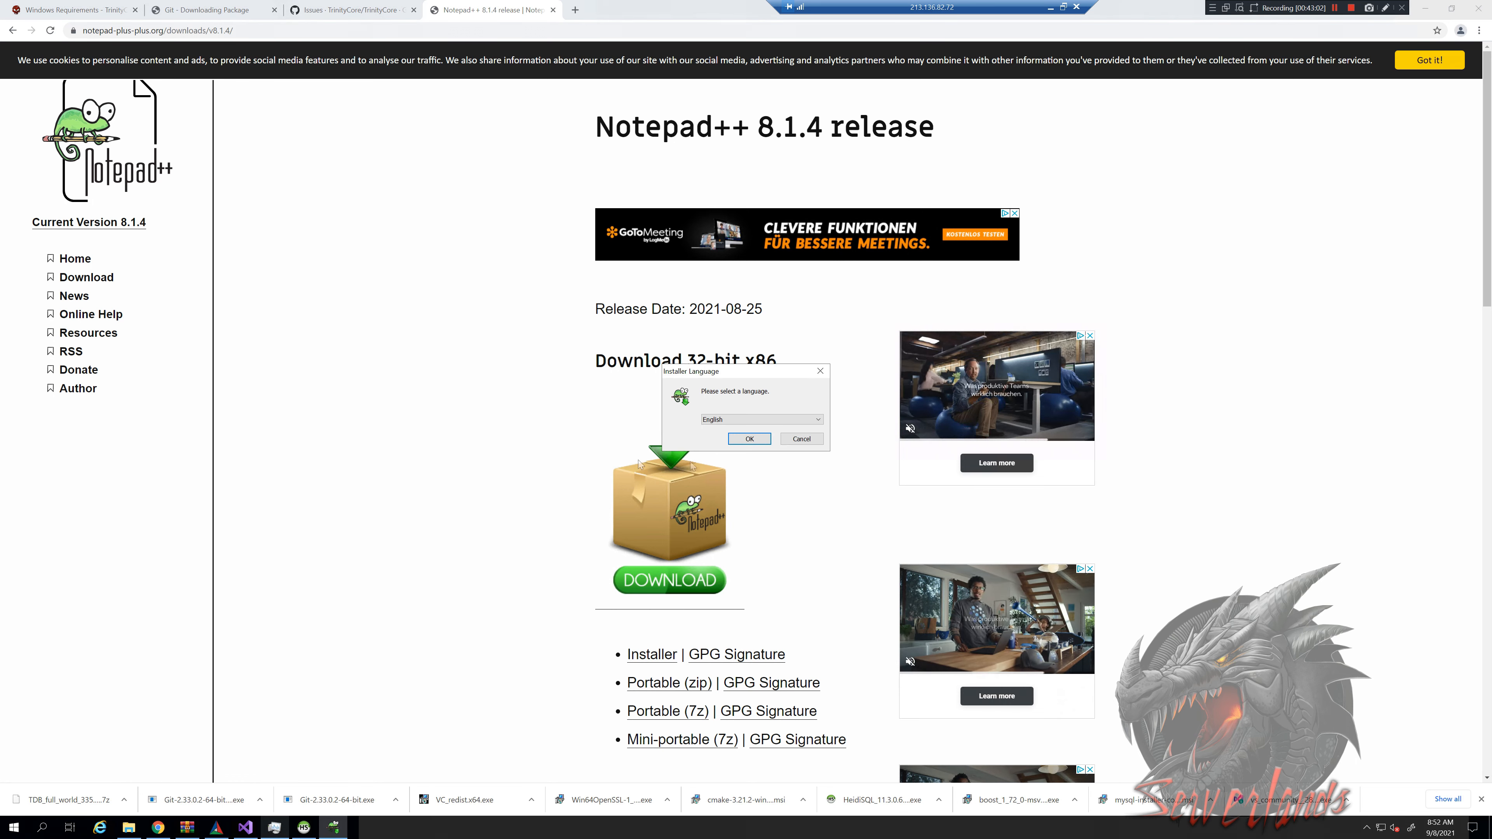
Run the Notepad++ 8.1.4 setup in English, keeping the default location and components
click(758, 440)
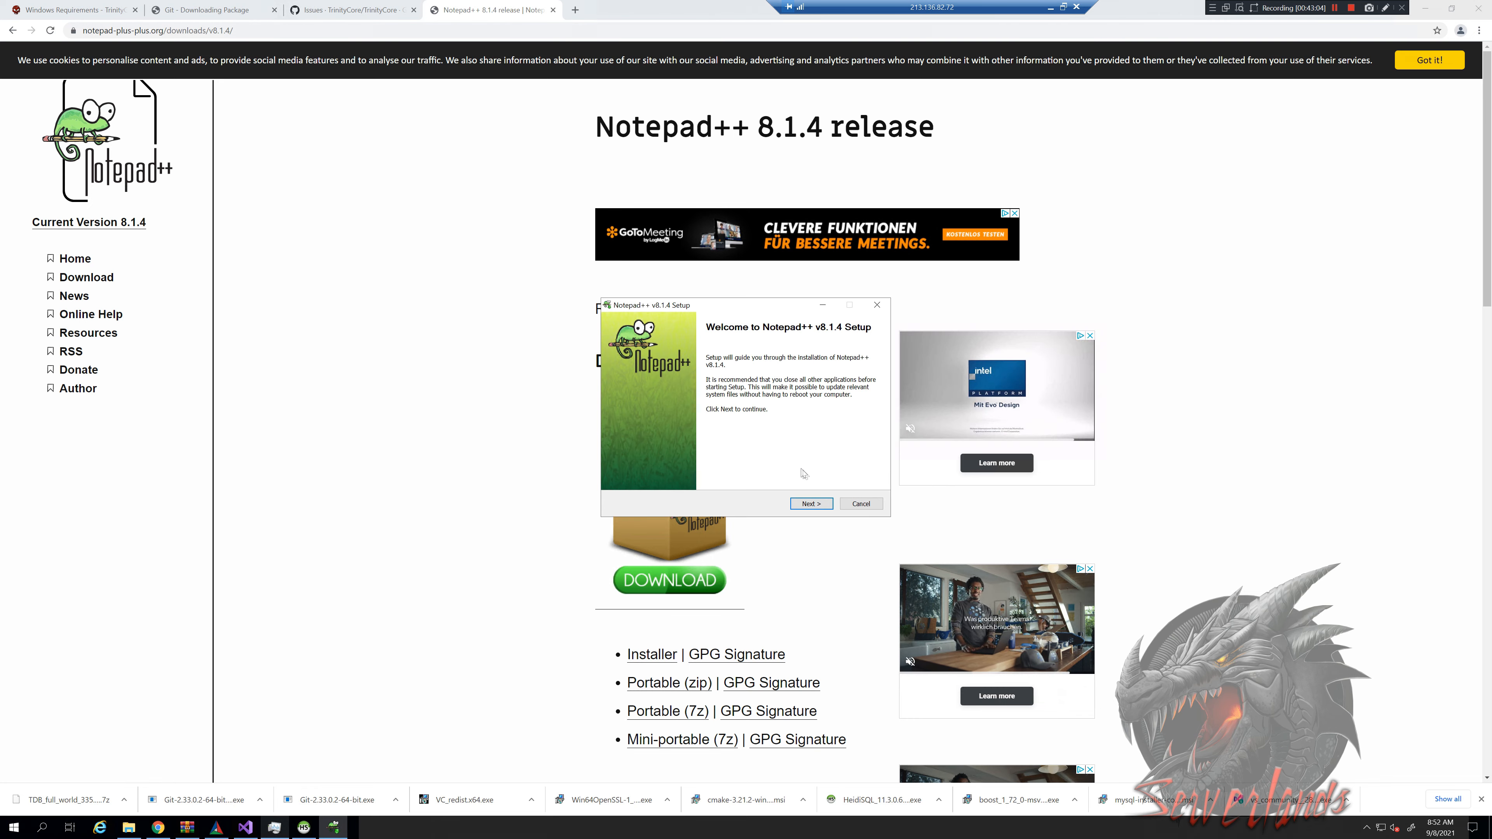
click(817, 505)
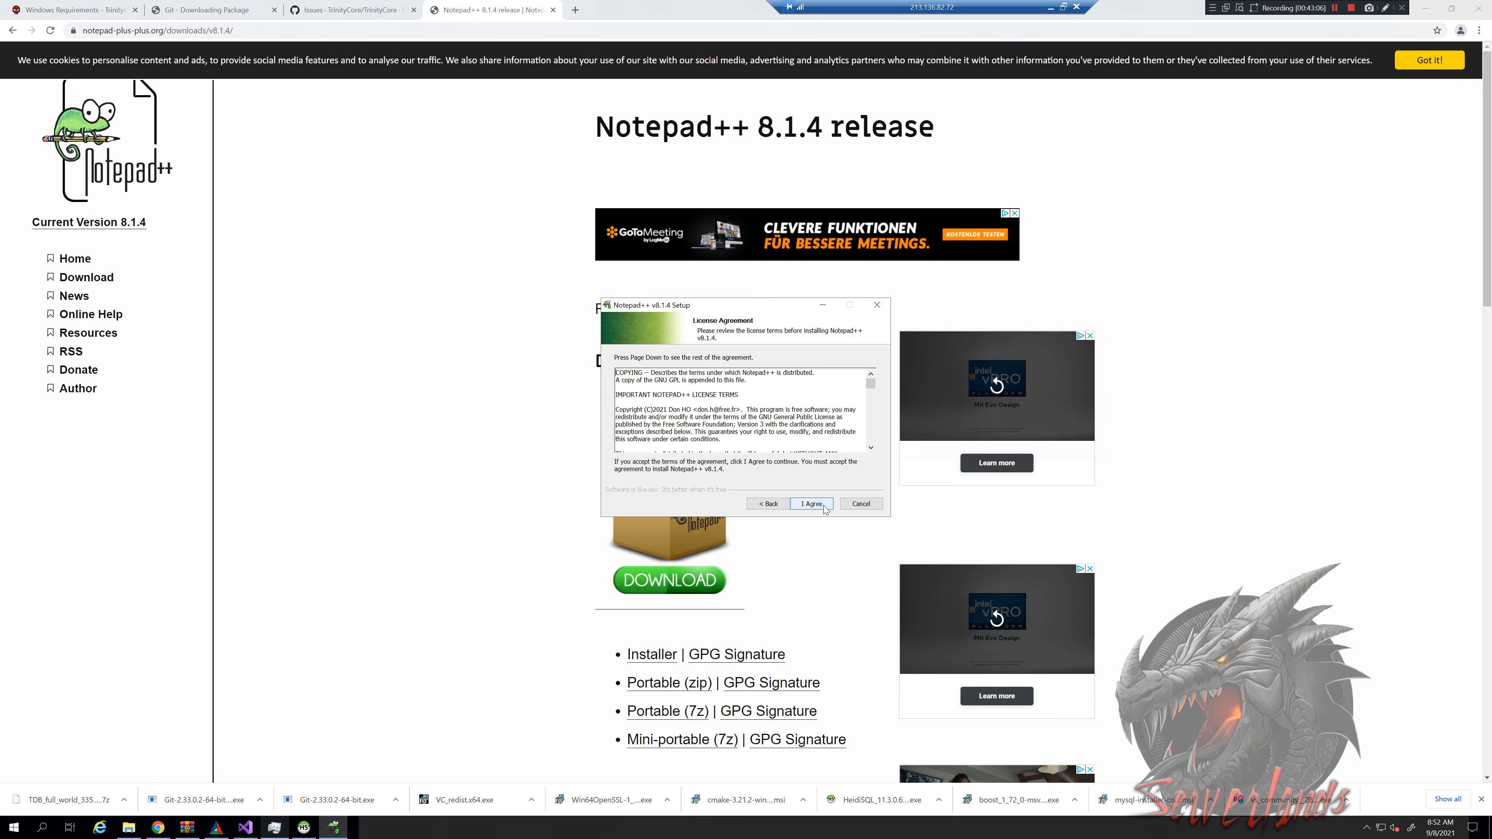
click(824, 508)
click(824, 506)
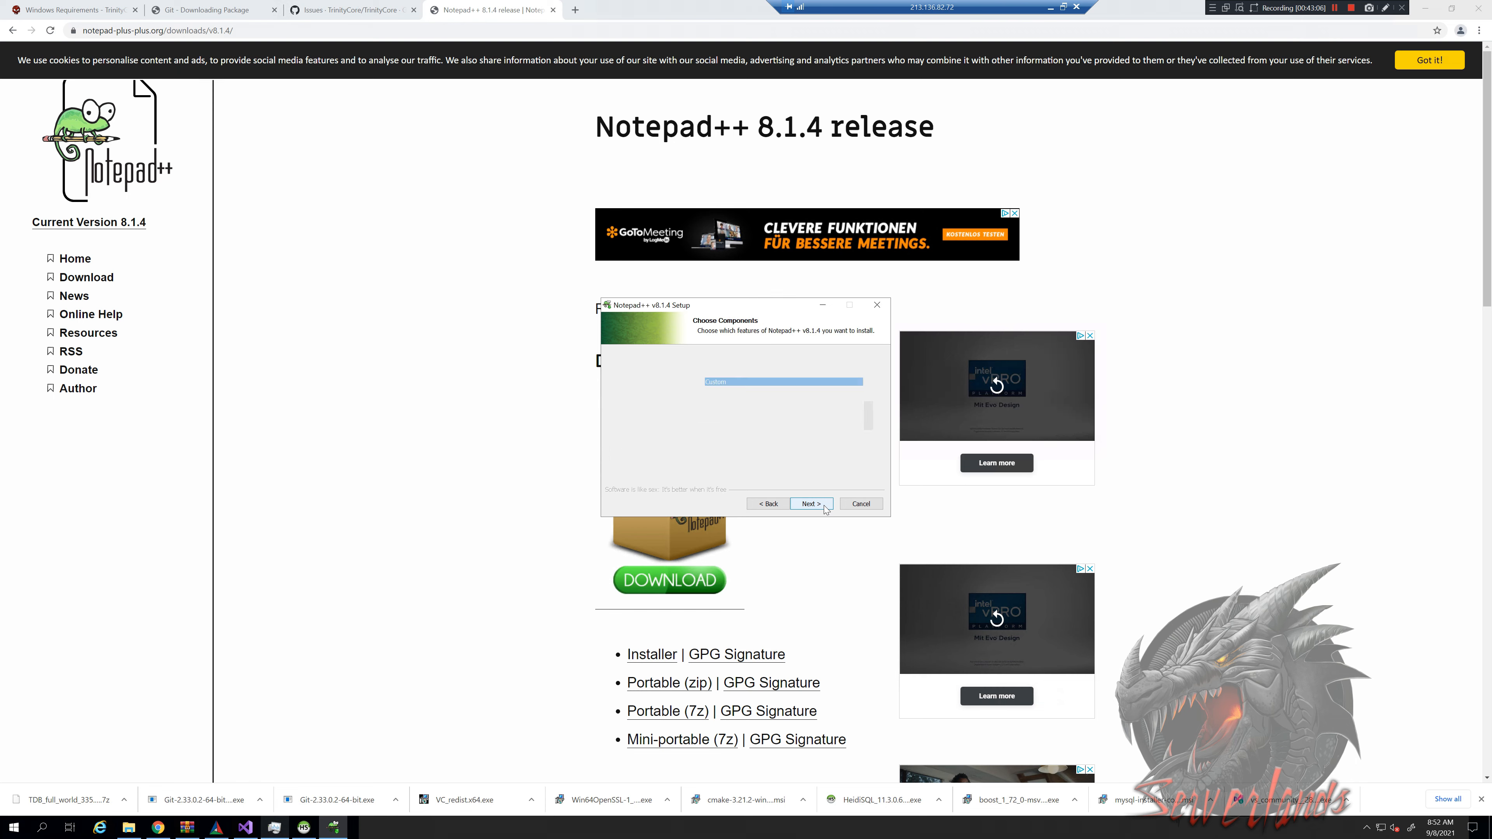
click(824, 504)
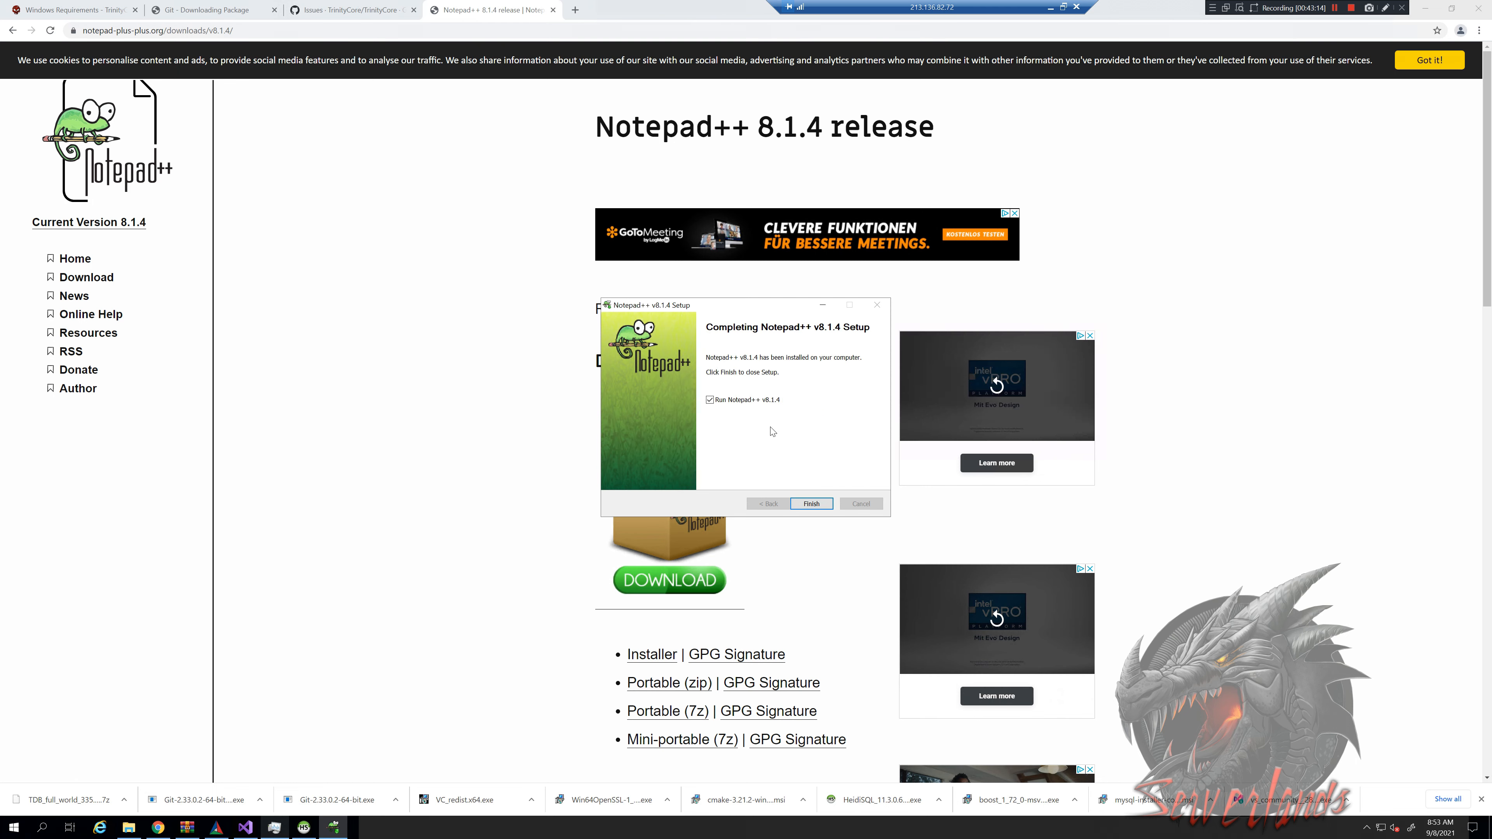
click(811, 503)
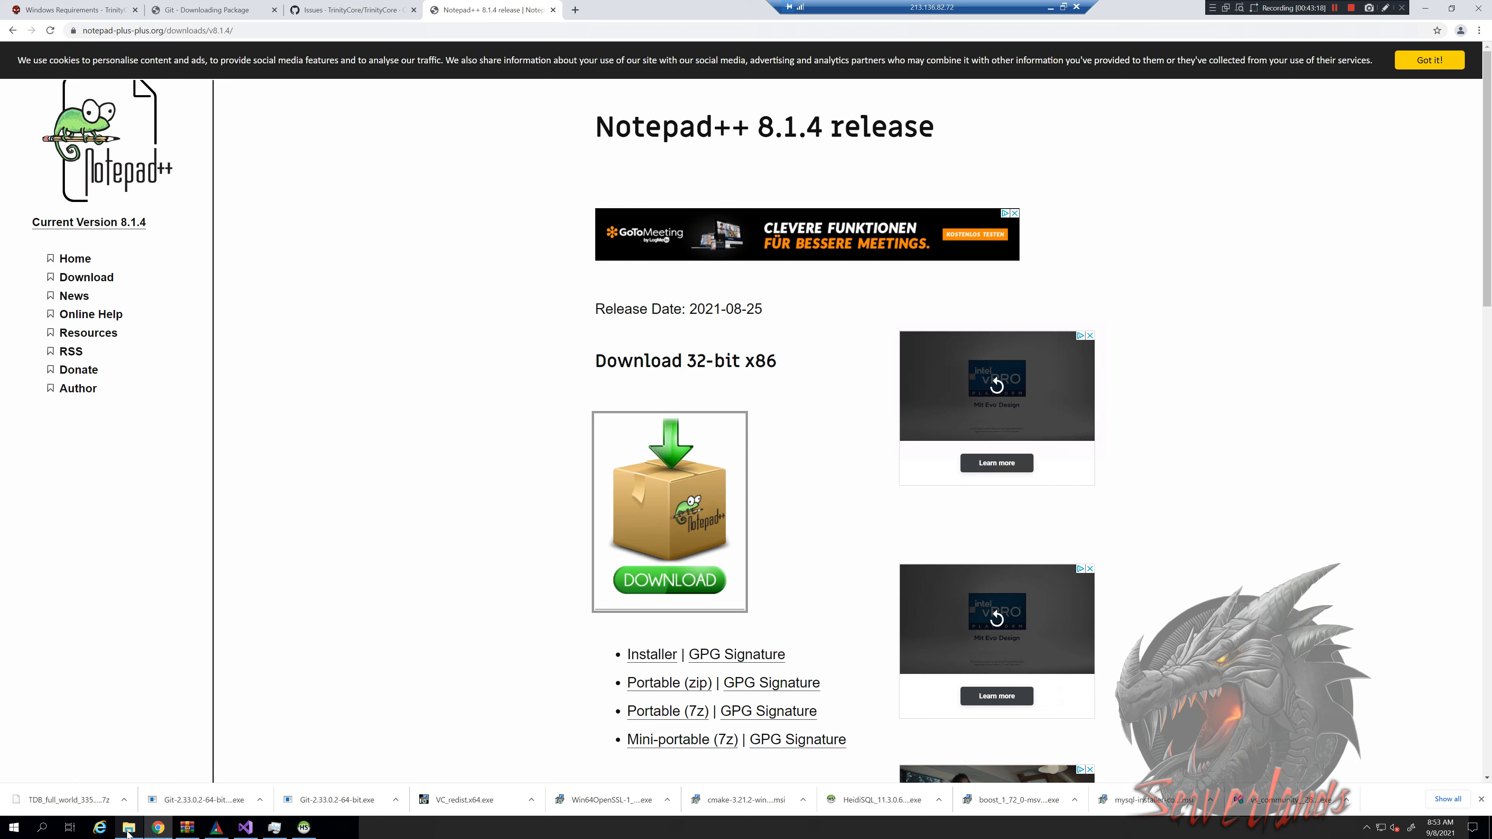
Open authserver.conf in Notepad++ and check that RealmServerPort is 3724
click(129, 829)
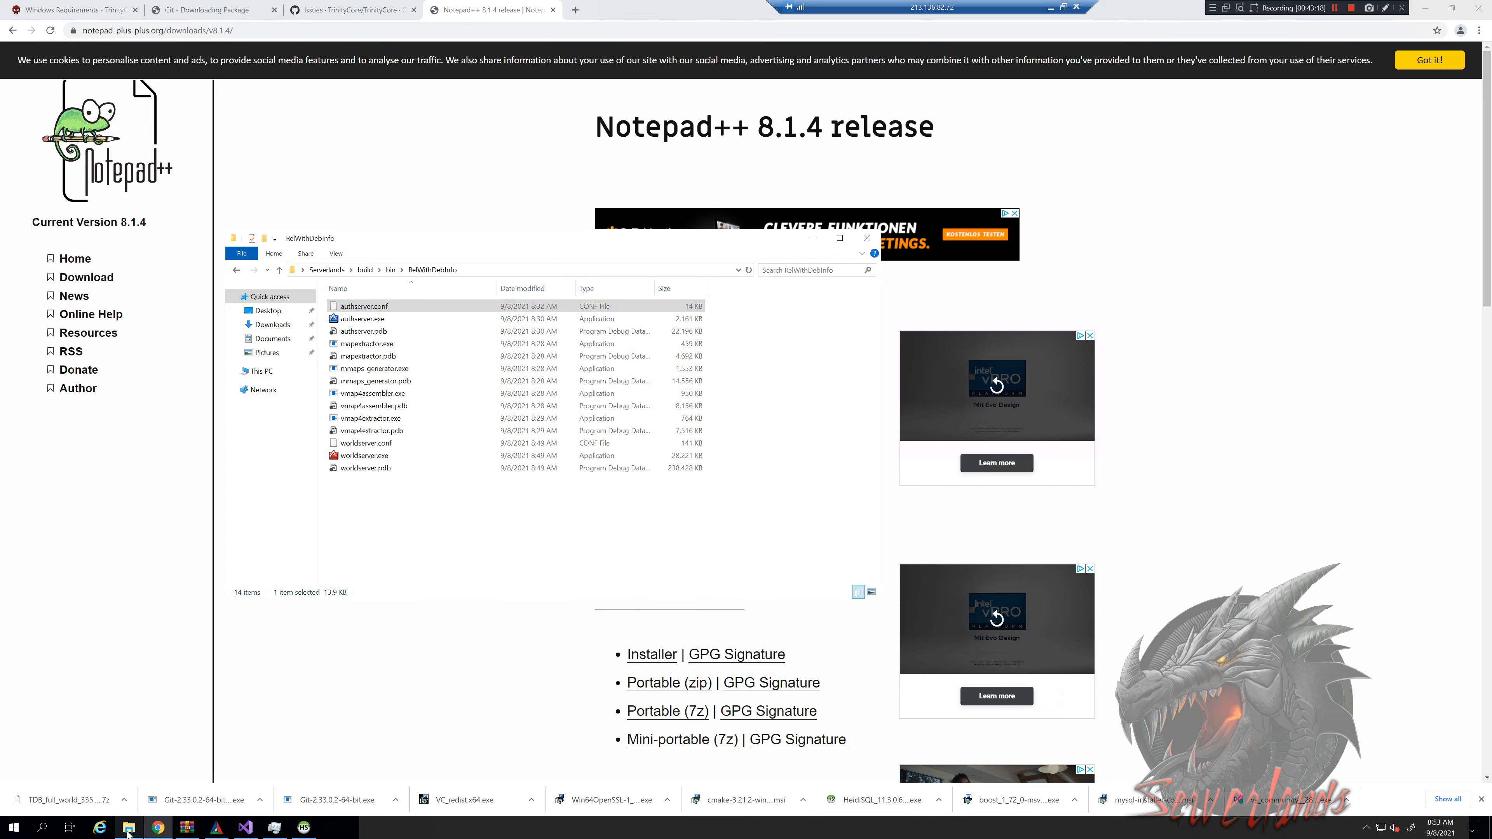
right_click(406, 307)
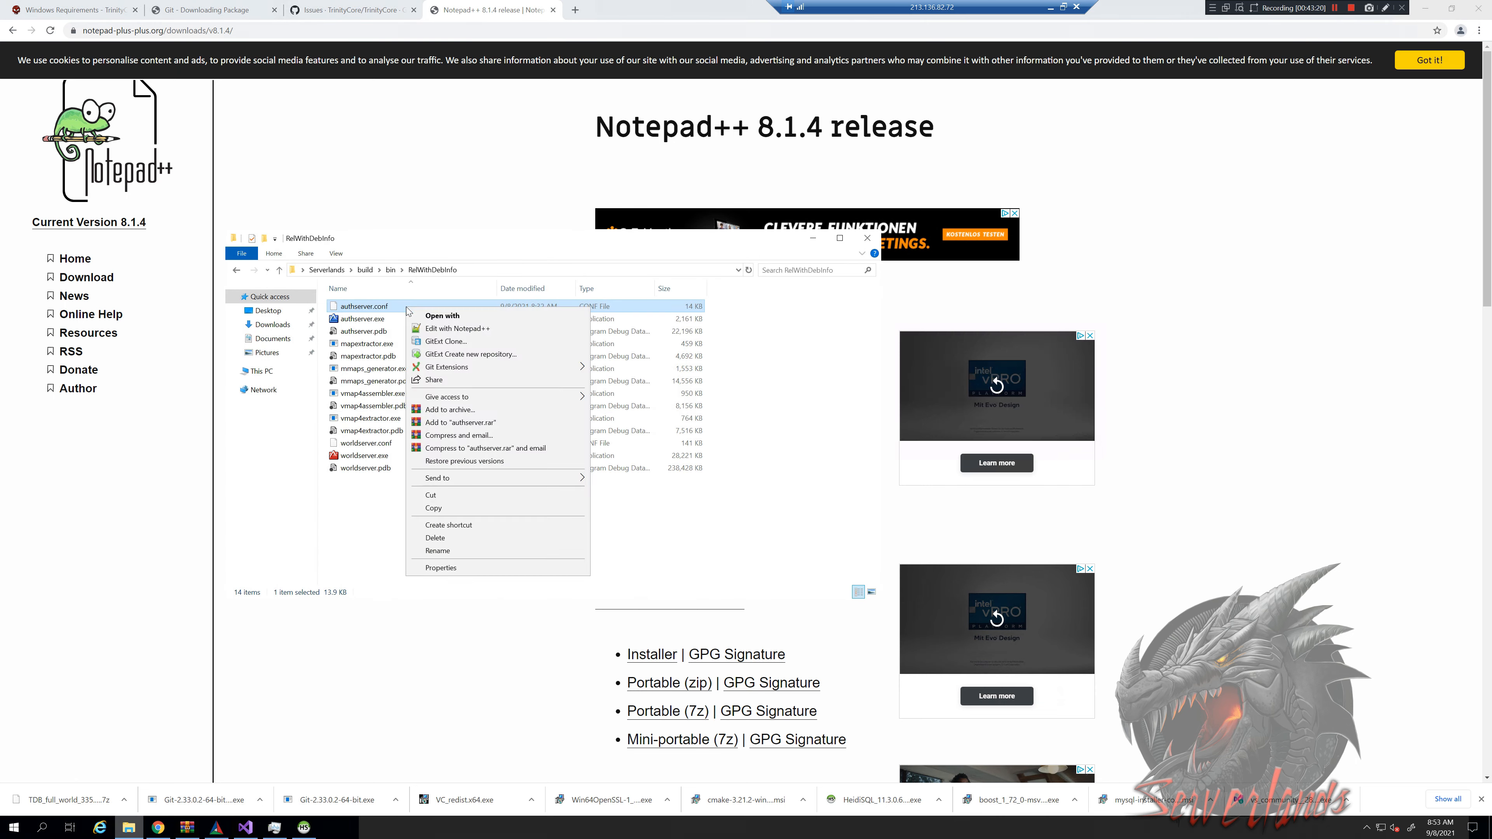
click(471, 329)
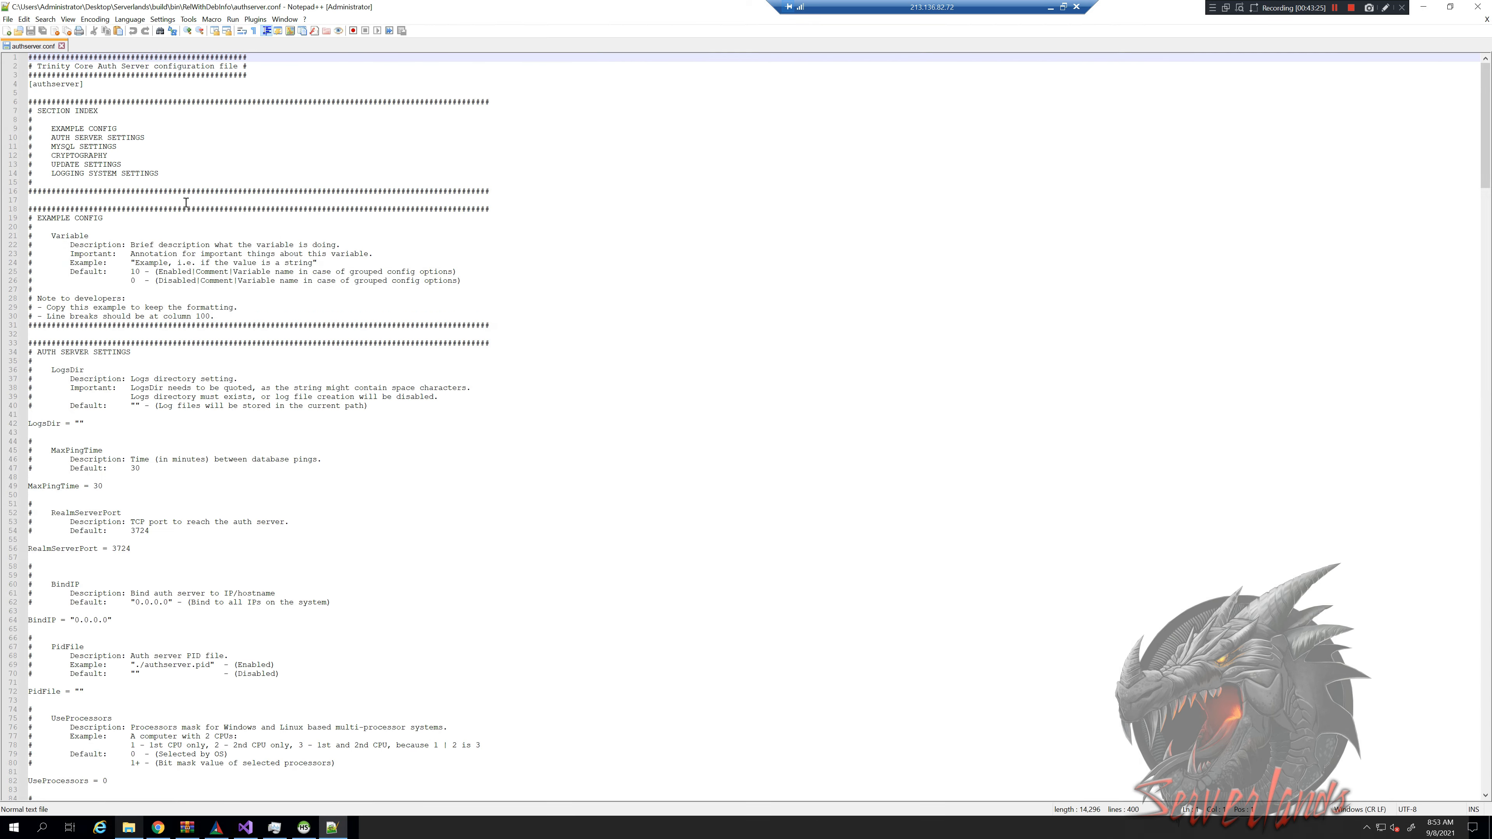
scroll(224, 414, down, 2)
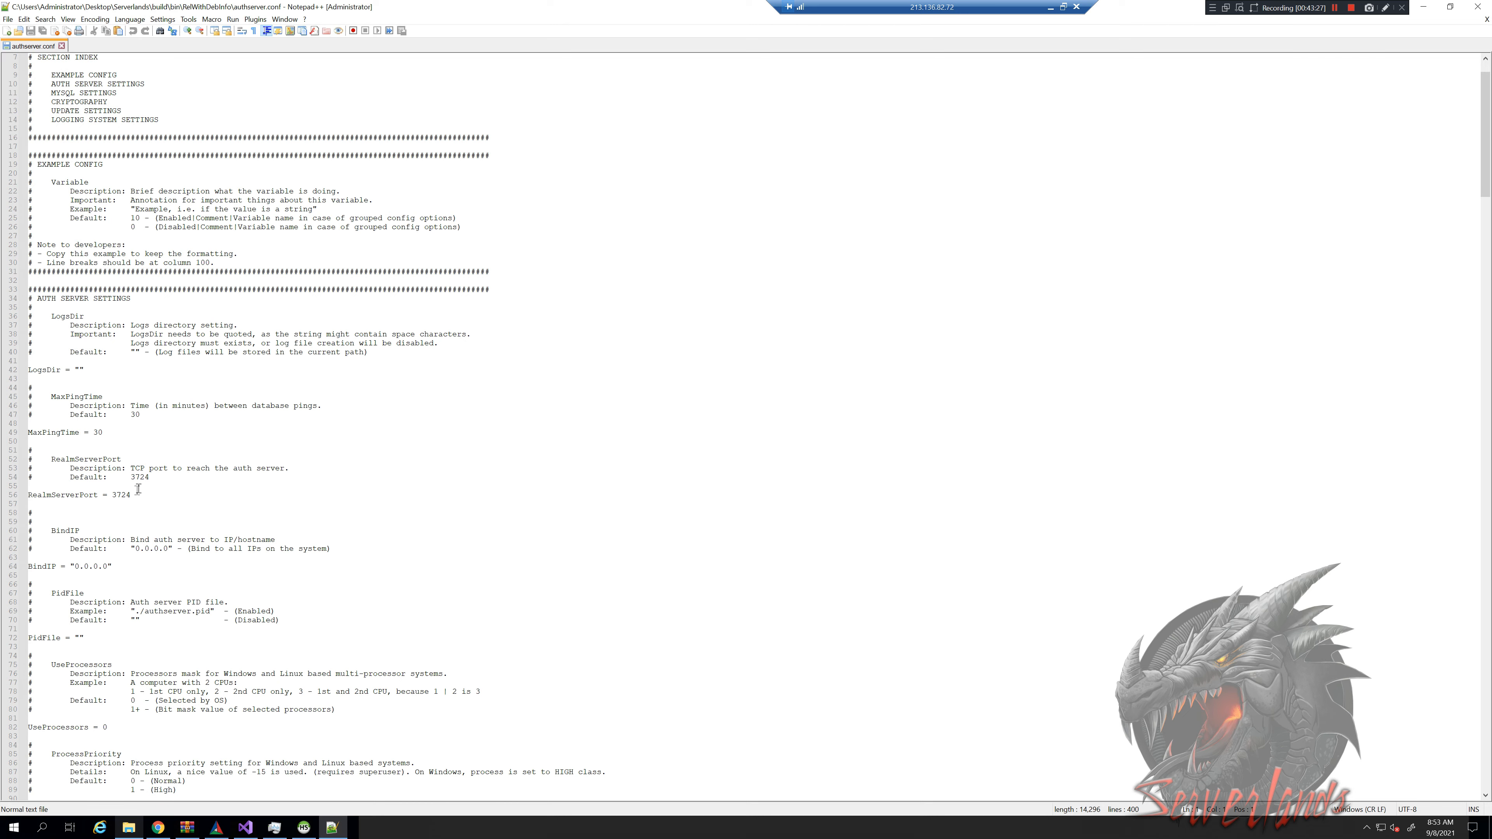
drag(134, 495, 111, 495)
Review LoginDatabaseInfo pointing to 127.0.0.1:3306 and auth, then return to HeidiSQL
scroll(148, 459, down, 13)
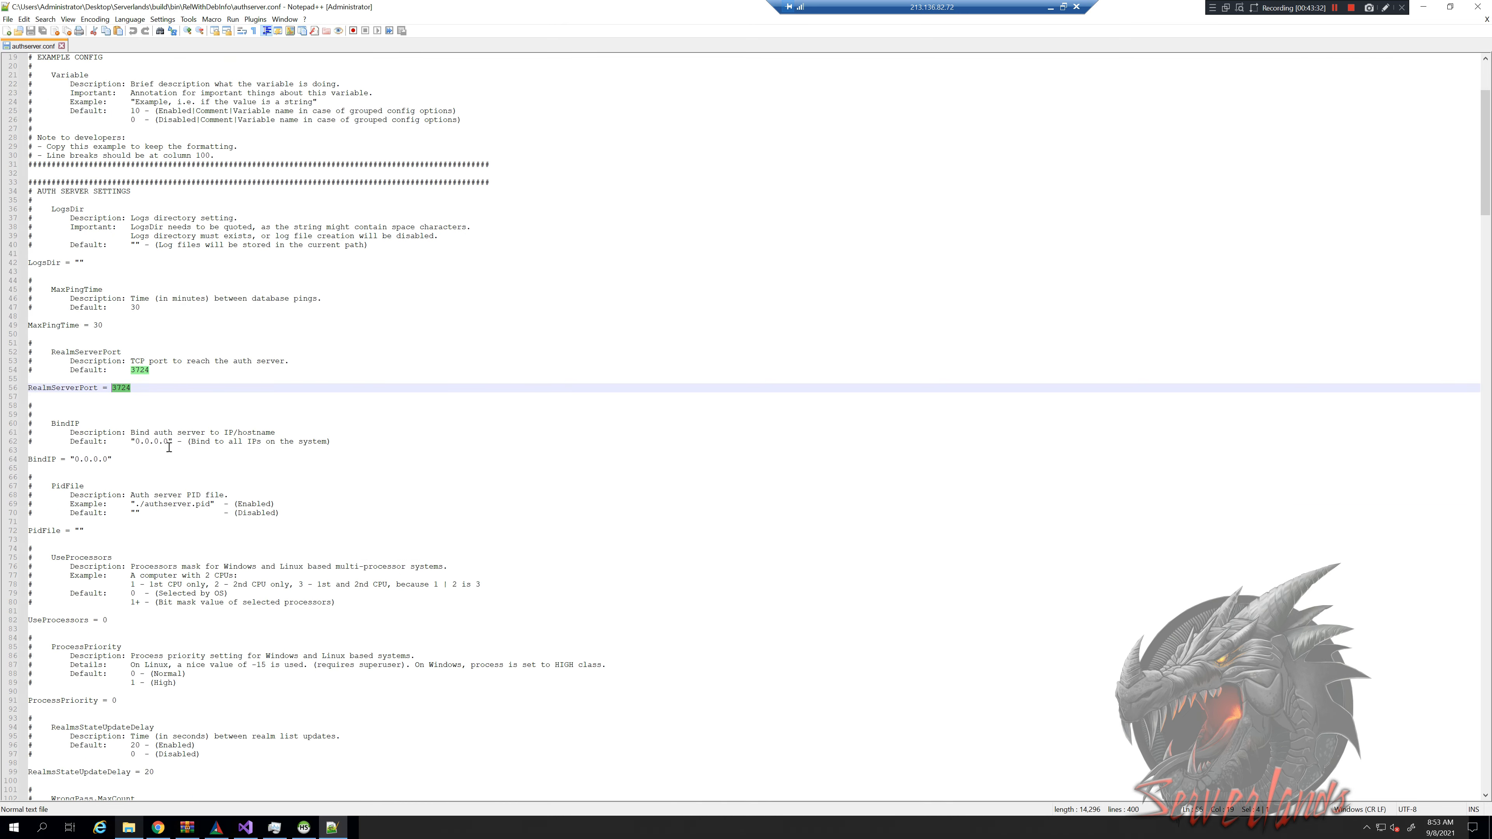
scroll(197, 448, down, 20)
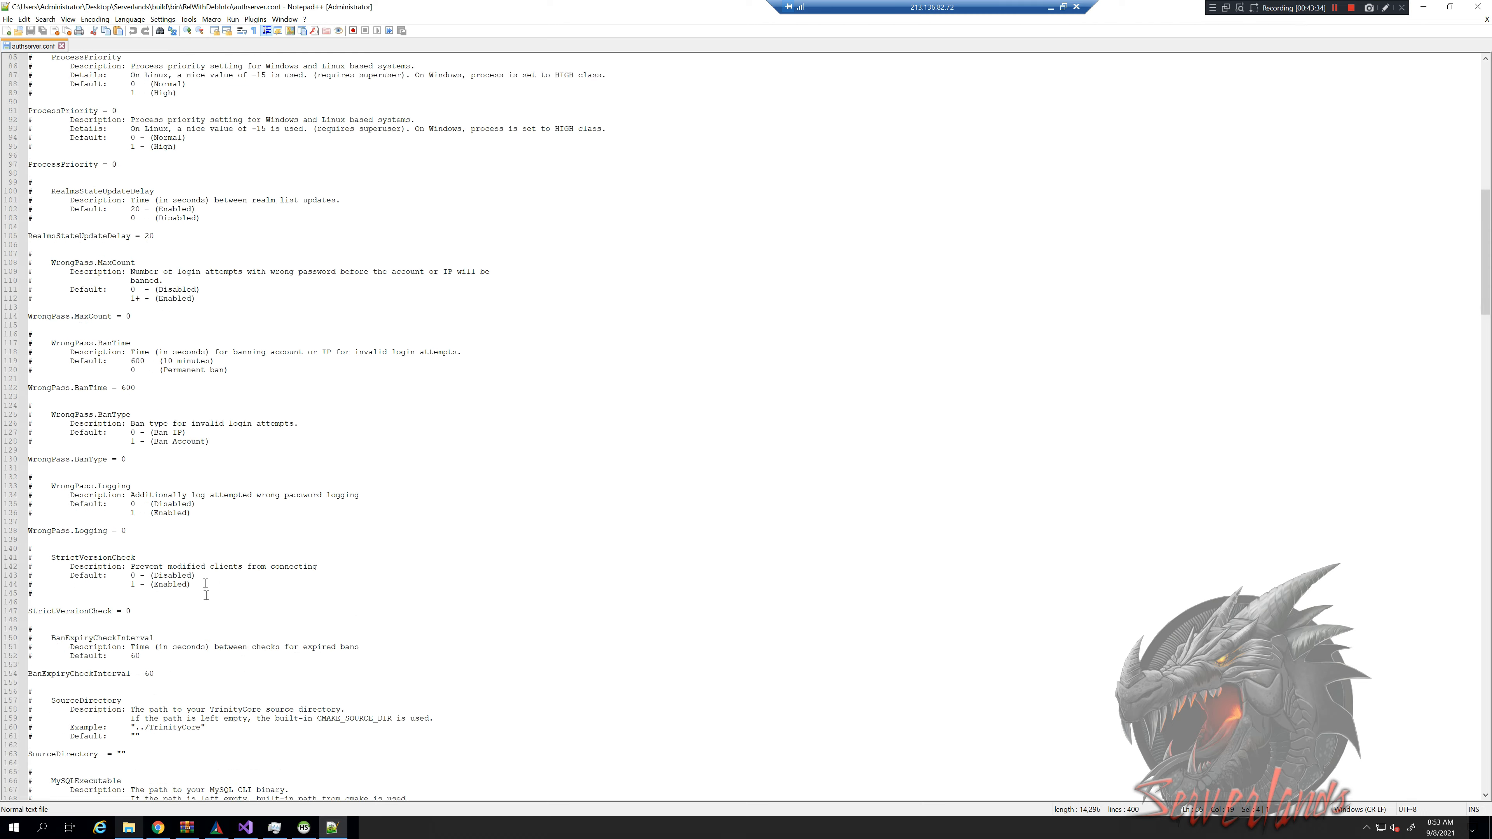
scroll(180, 535, down, 14)
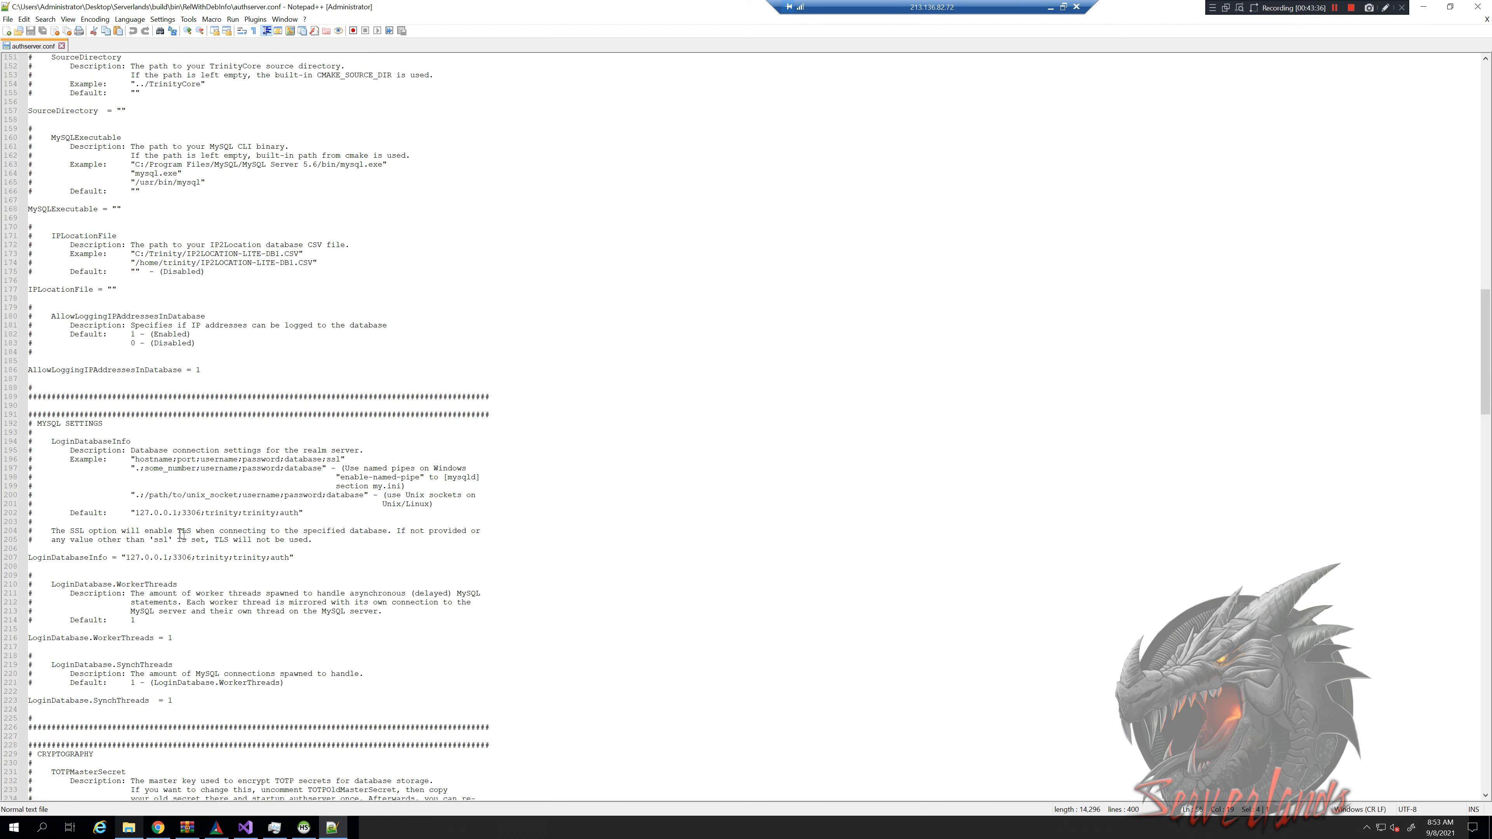
drag(196, 558, 205, 558)
double_click(91, 558)
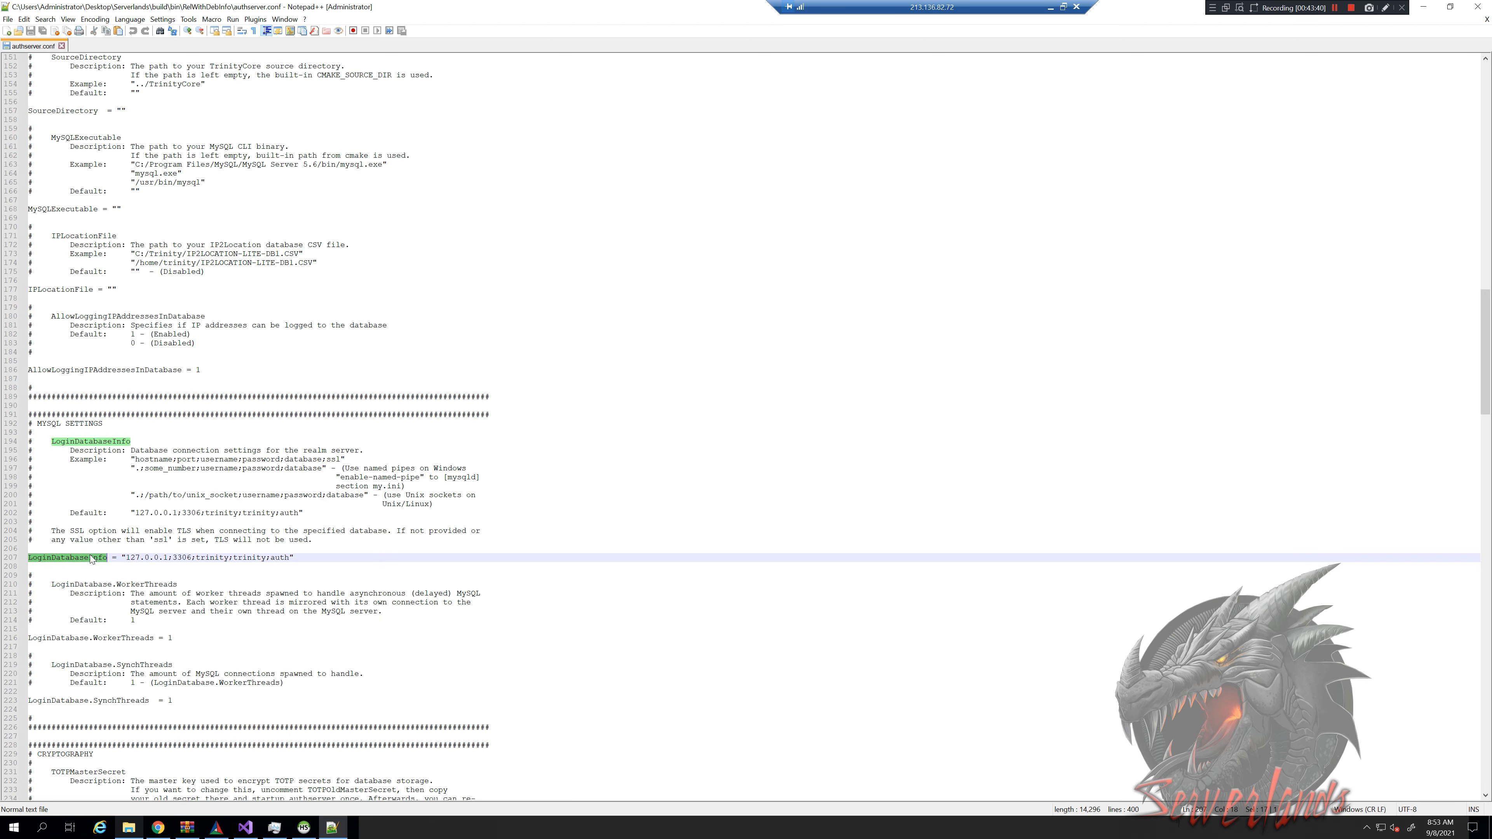
click(174, 553)
double_click(165, 557)
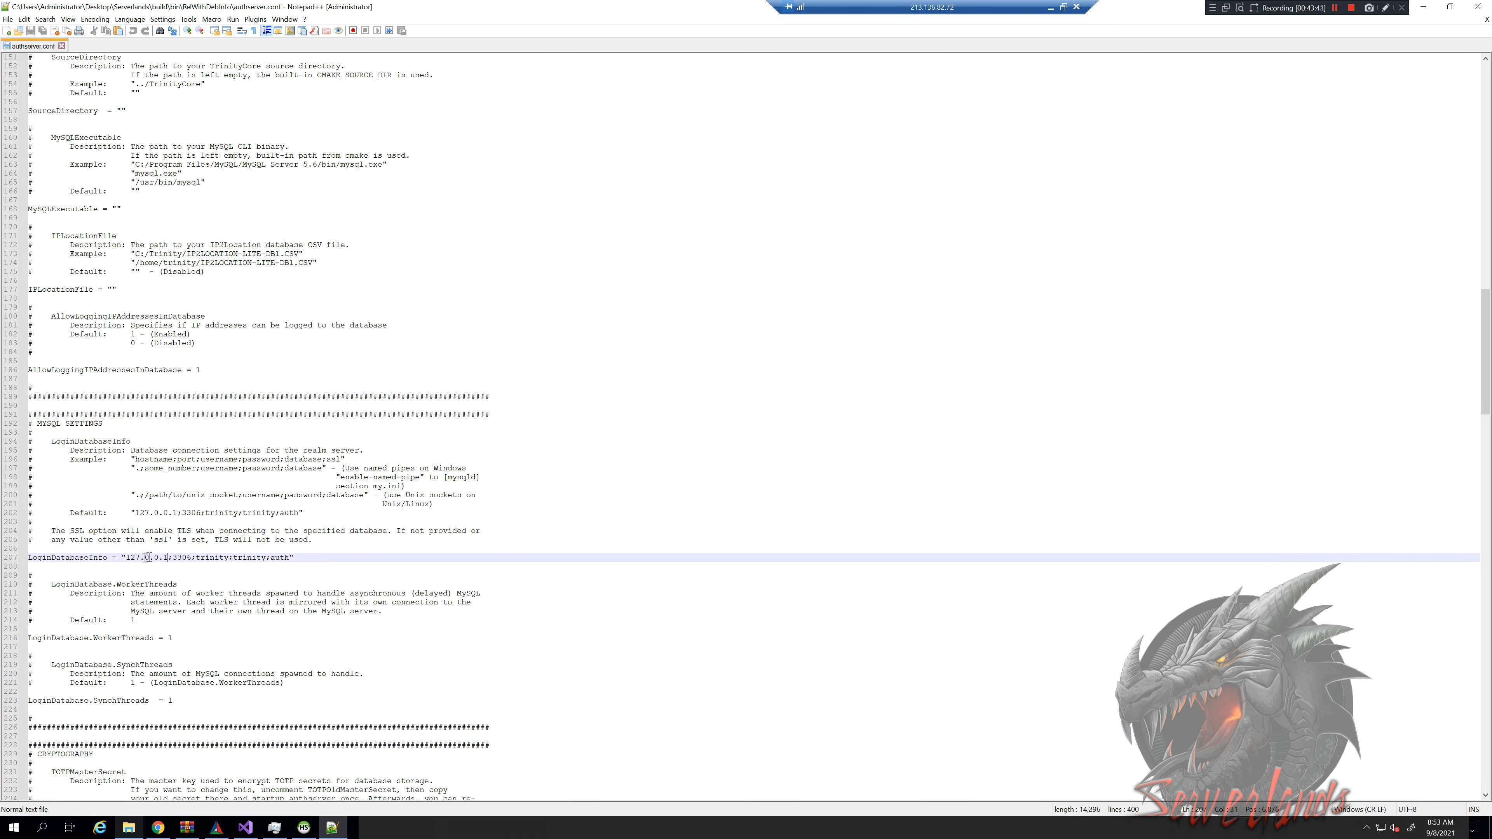
click(181, 558)
click(303, 827)
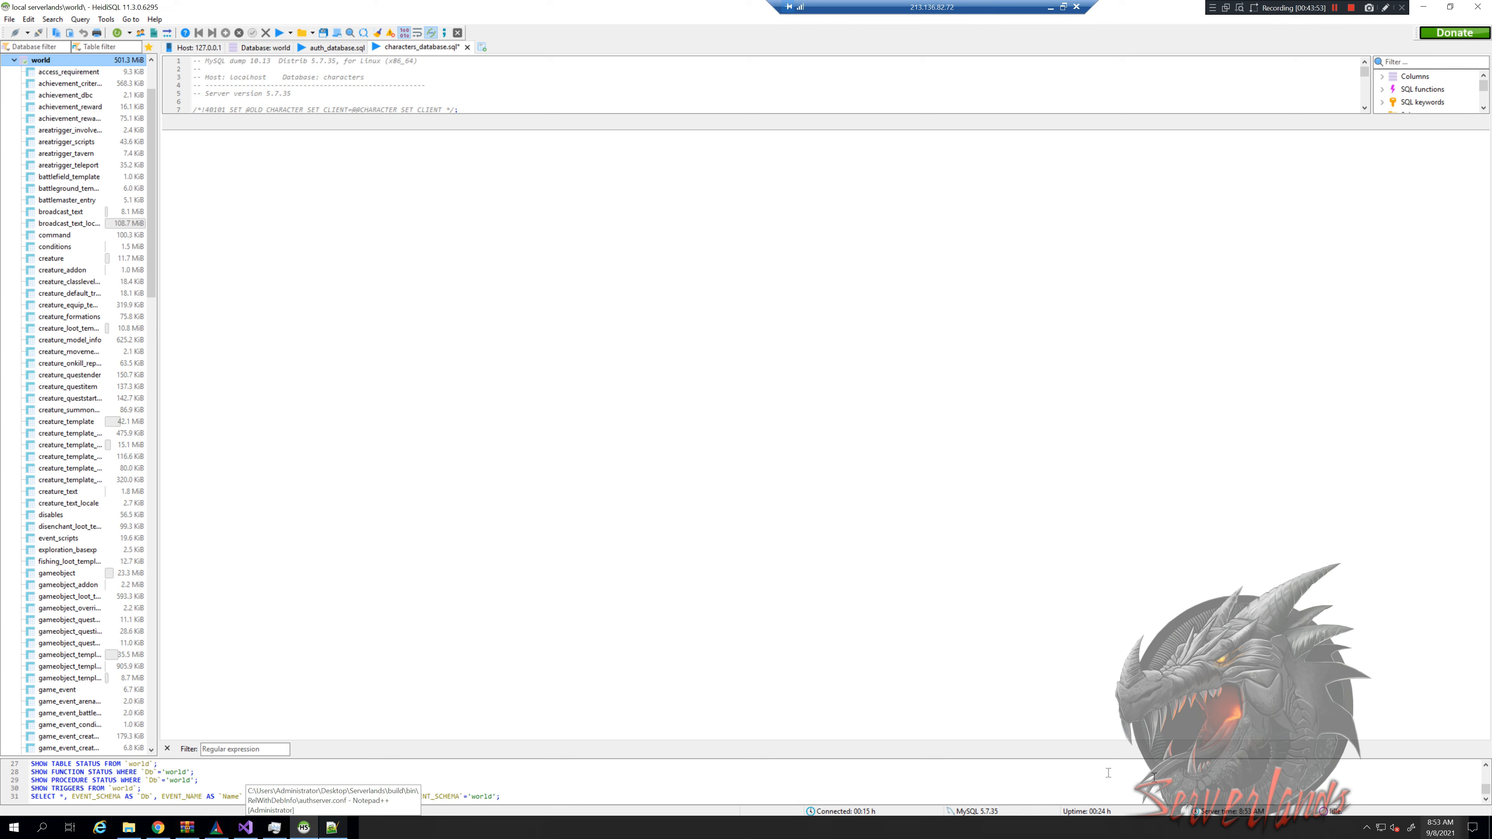
mouse_move(983, 815)
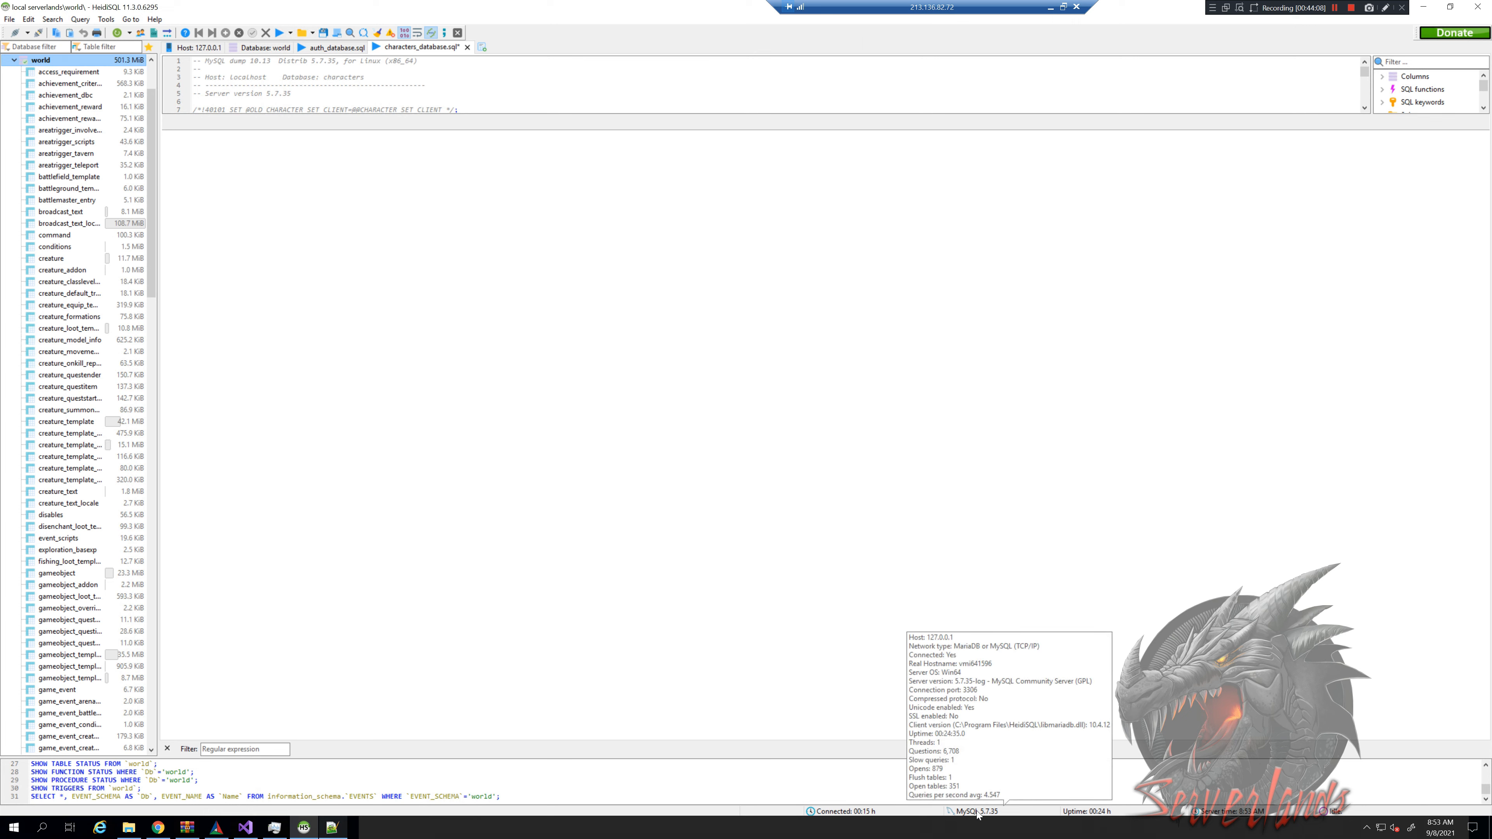
click(306, 828)
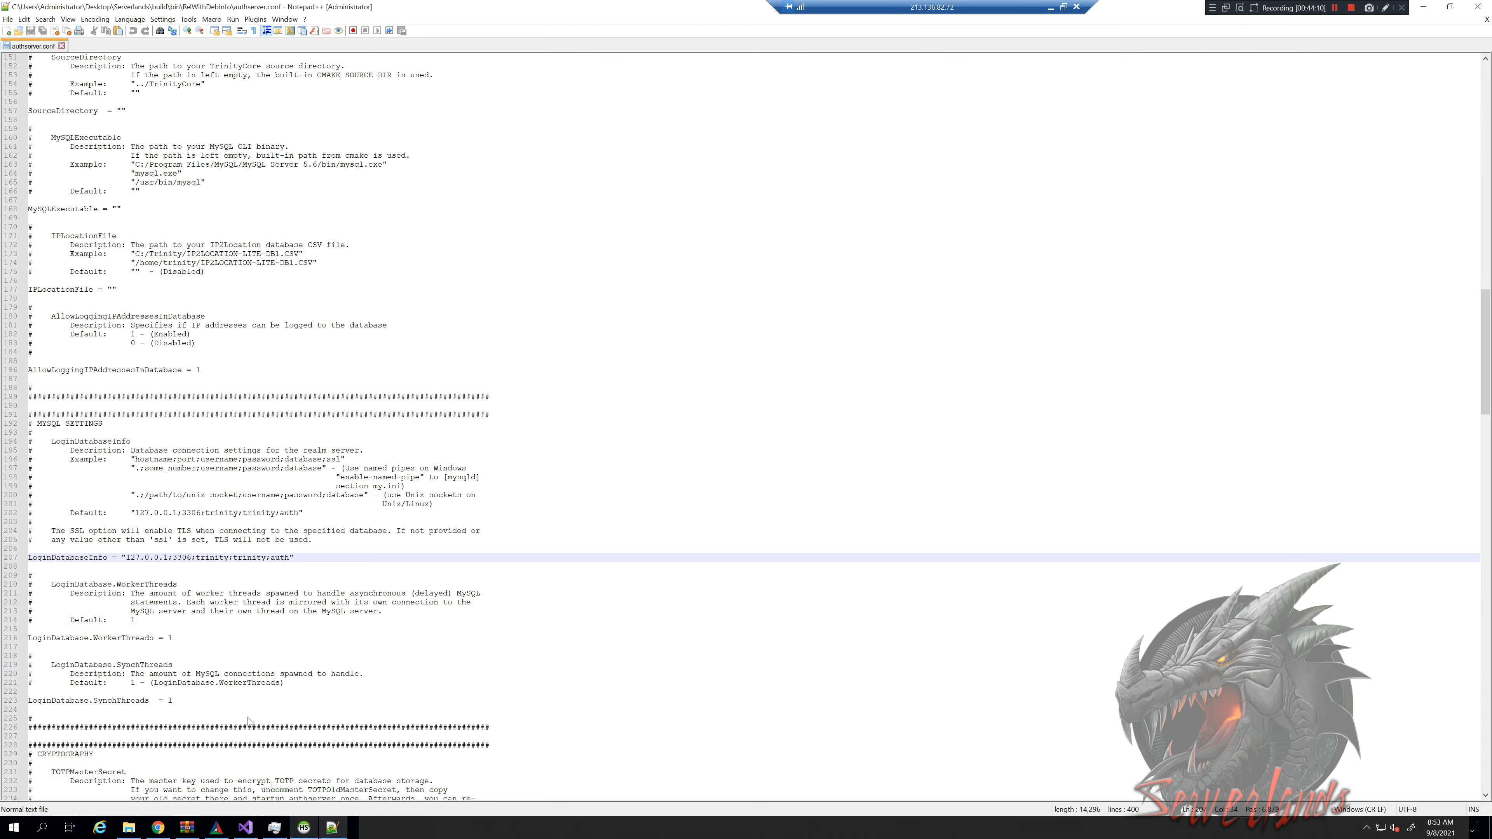
double_click(206, 558)
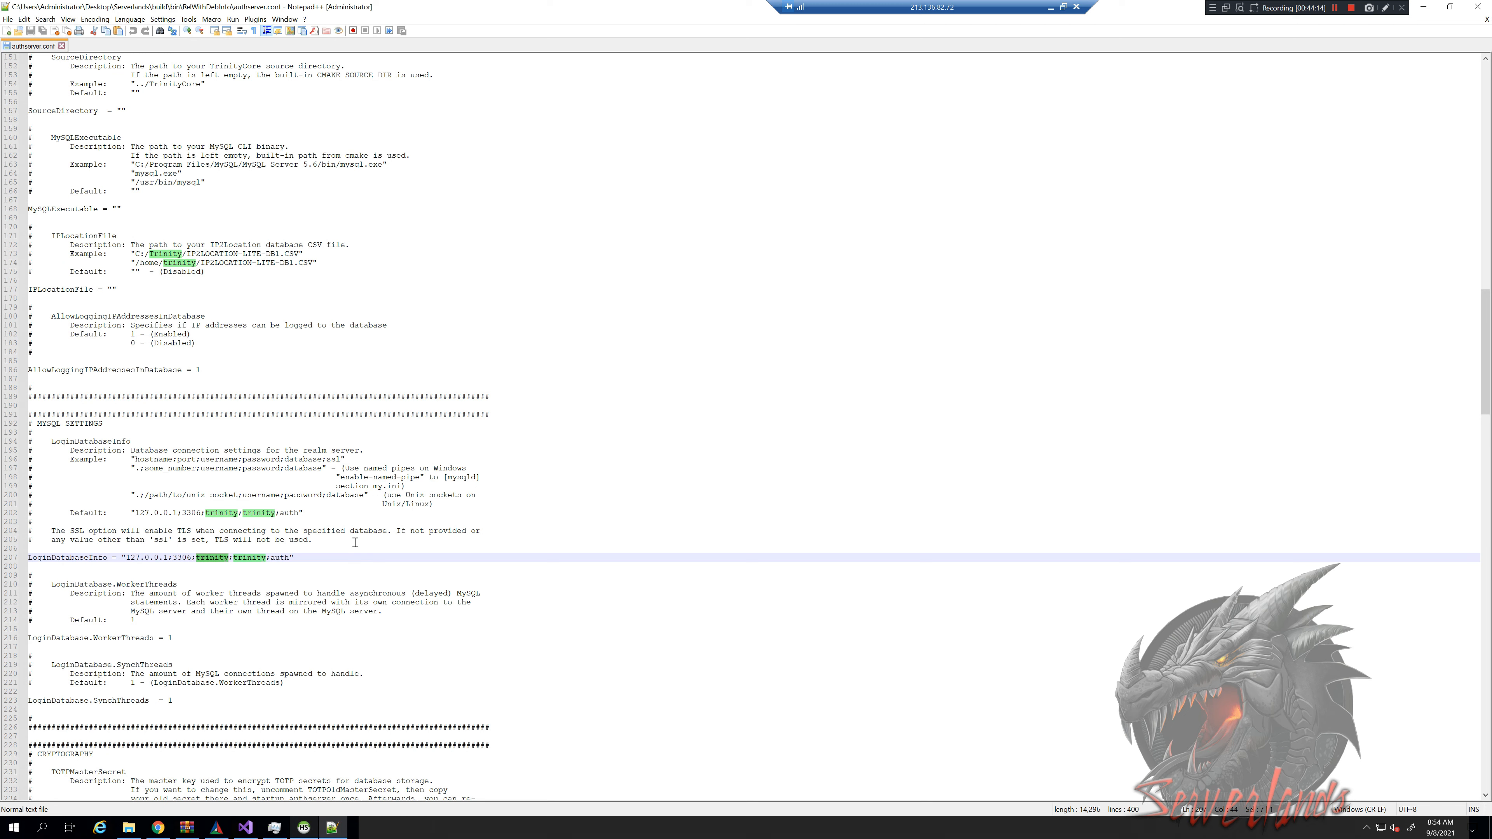
text(root)
key(Right)
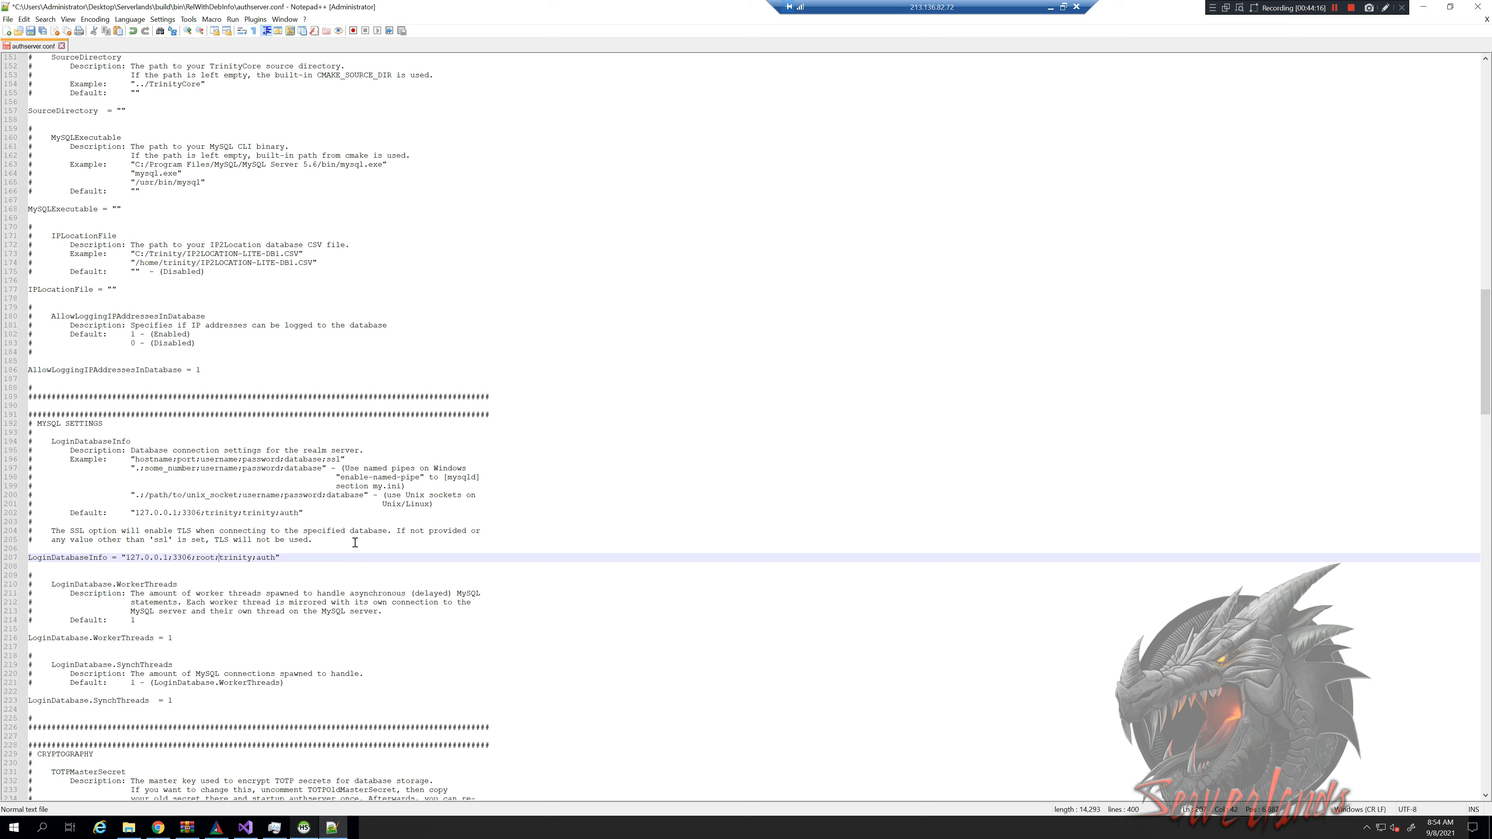
key(shift+Right)
key(shift+Right)
key(shift+Right)
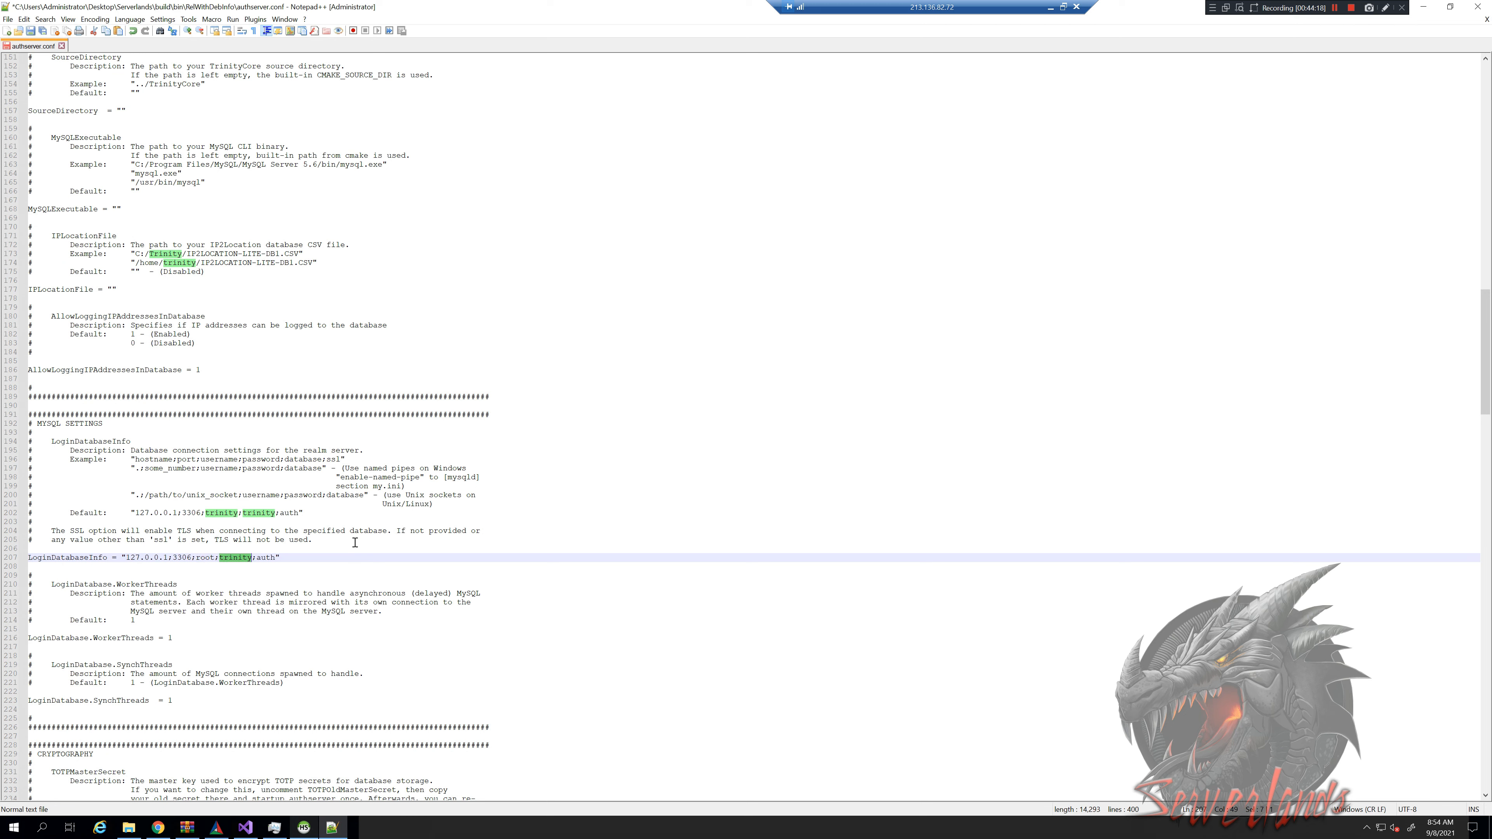
text(passwor)
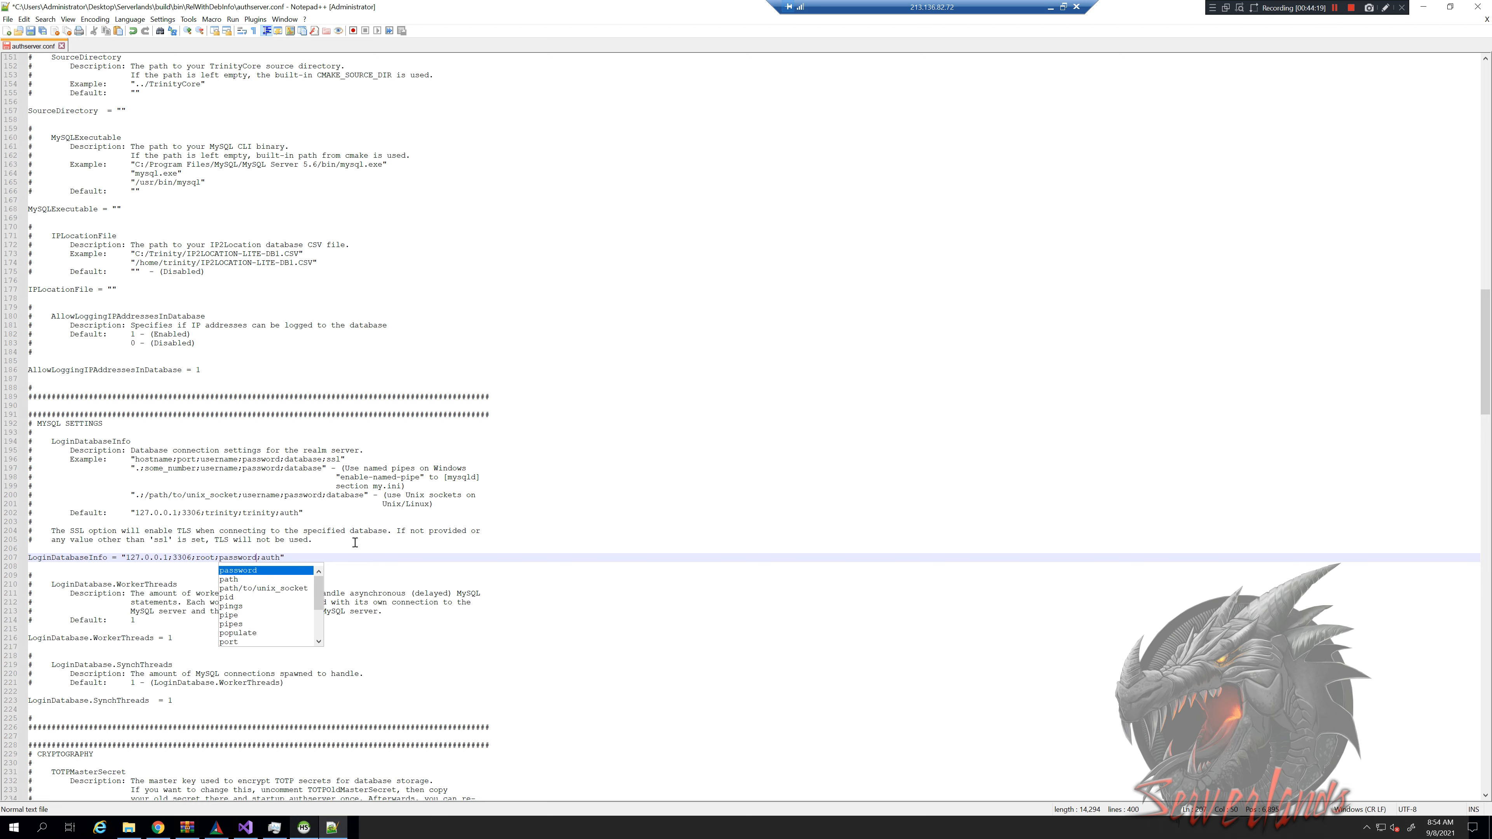
text(d)
click(318, 551)
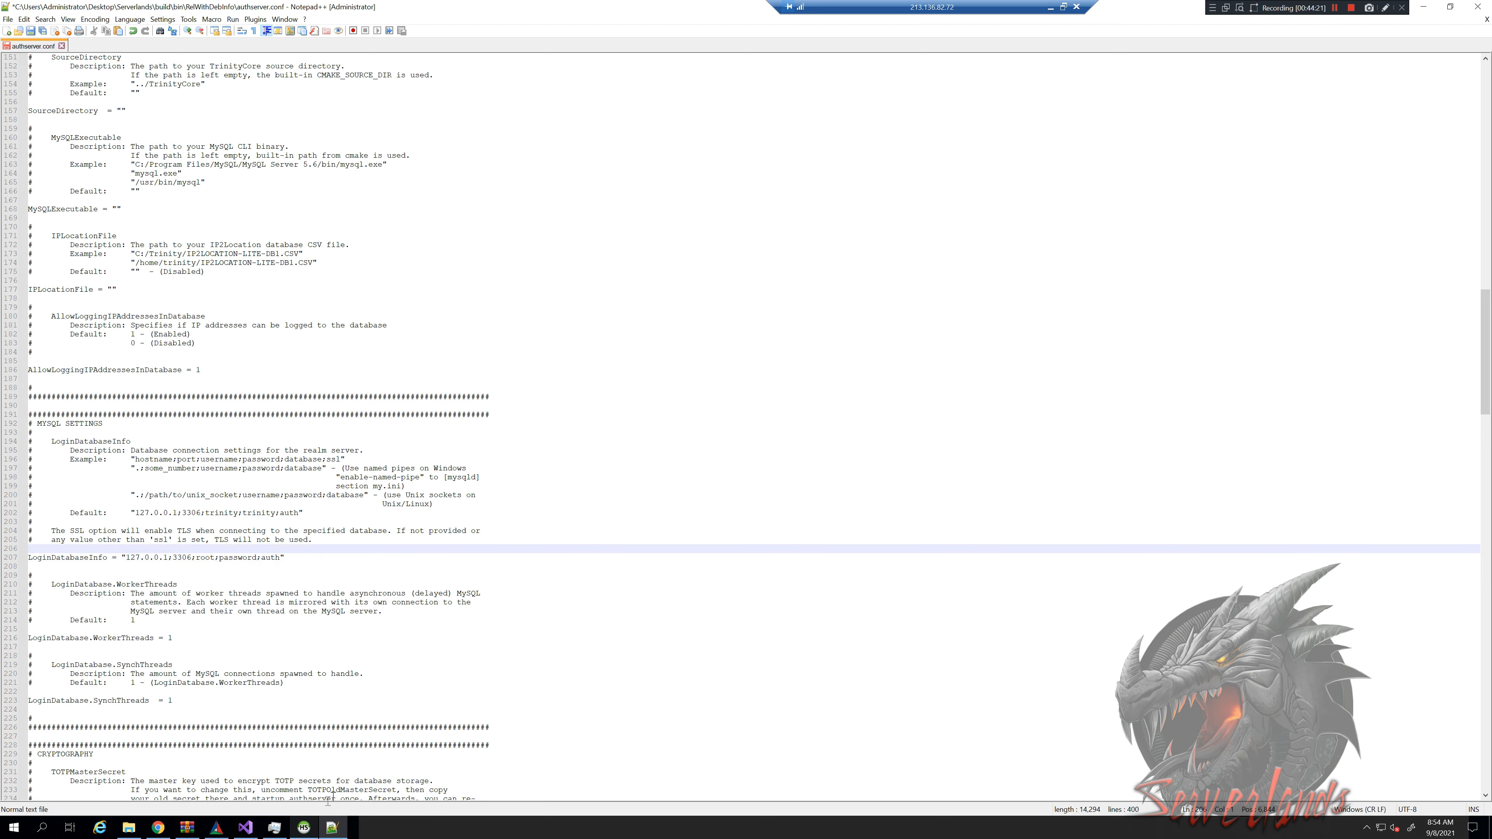
click(304, 827)
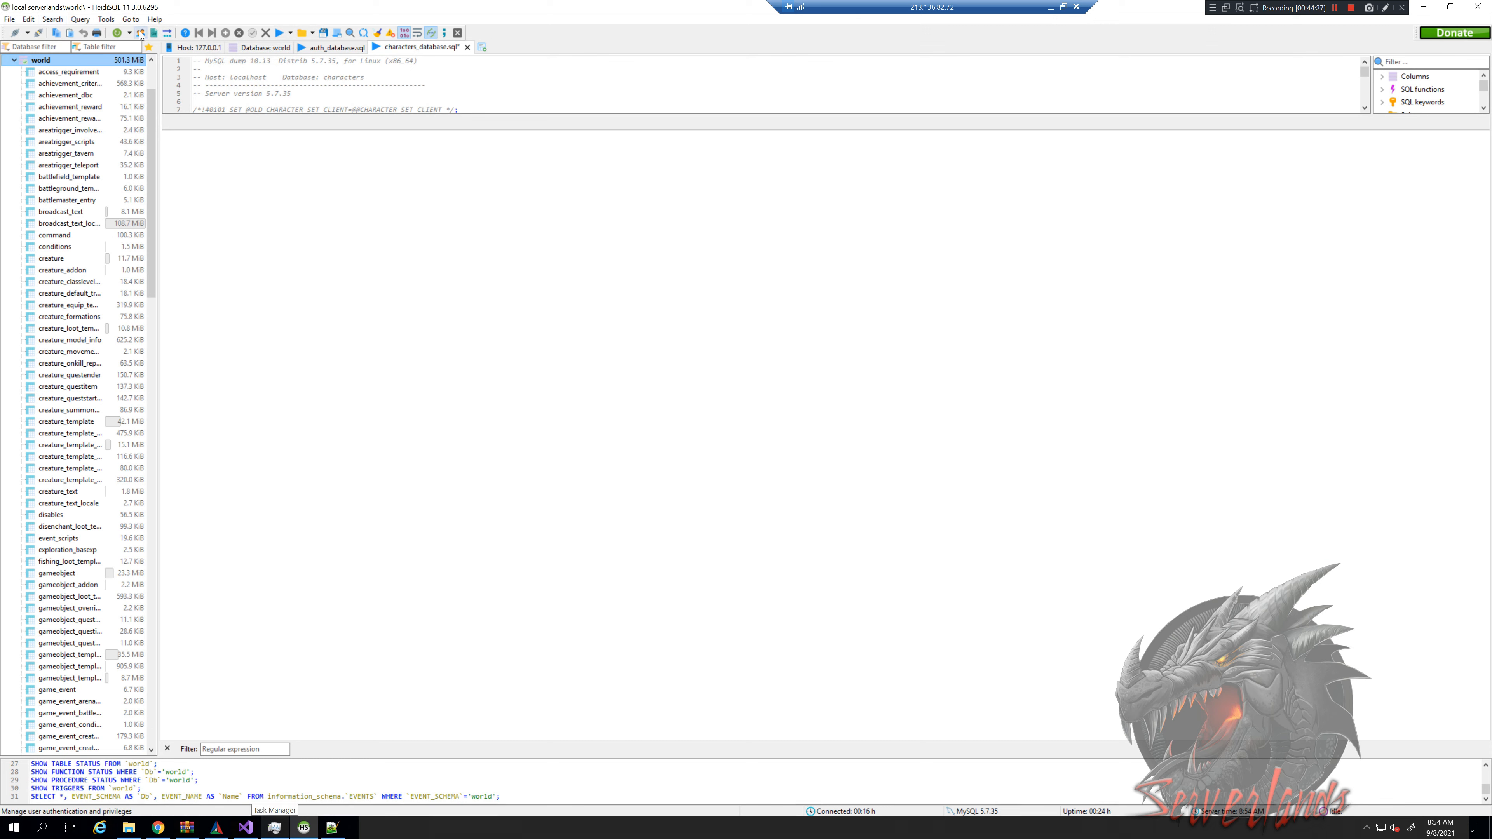
Open the User manager and review the root account's host and password credentials
click(140, 33)
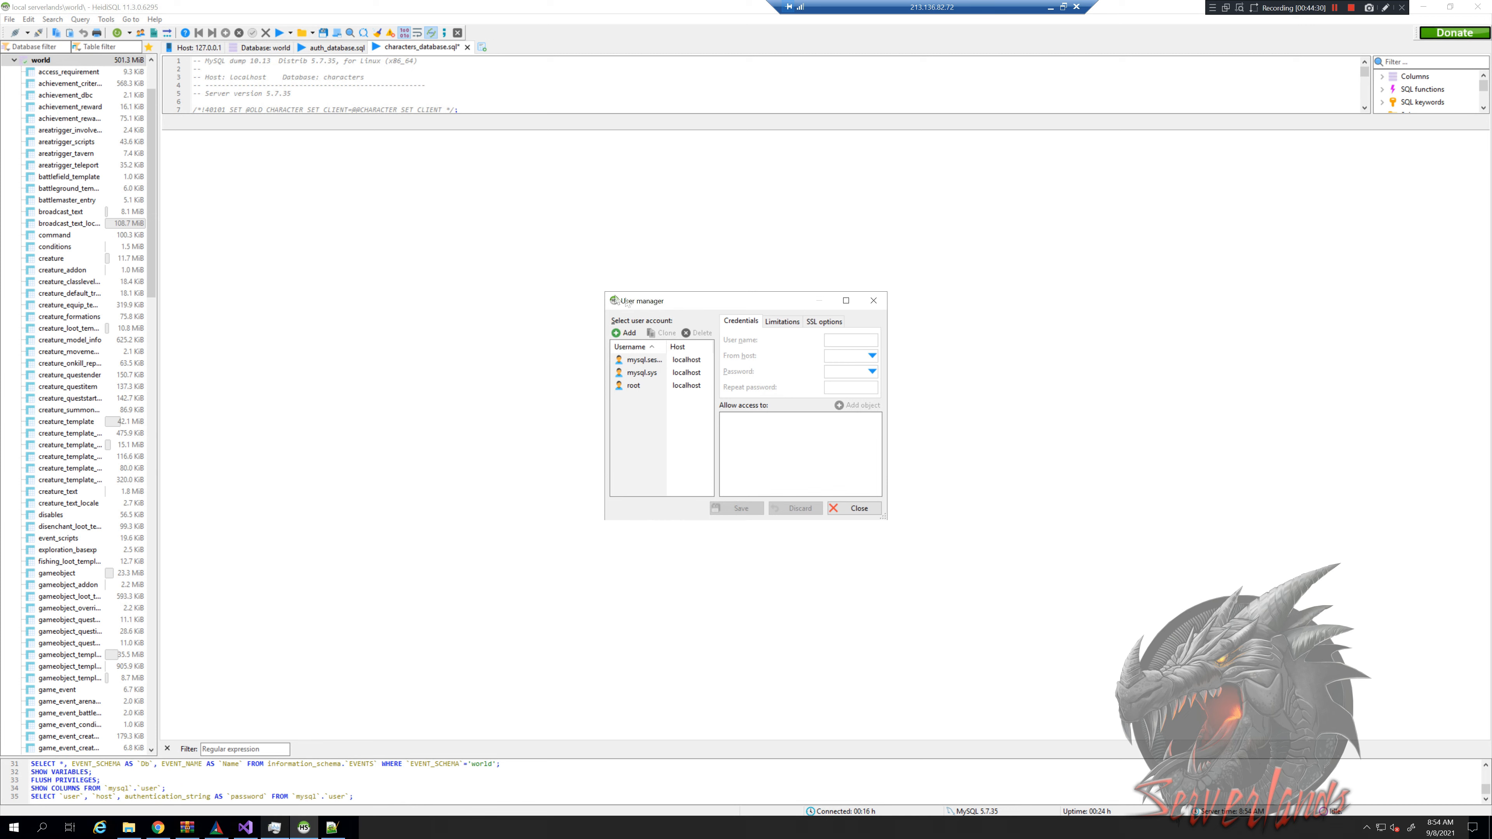
click(634, 385)
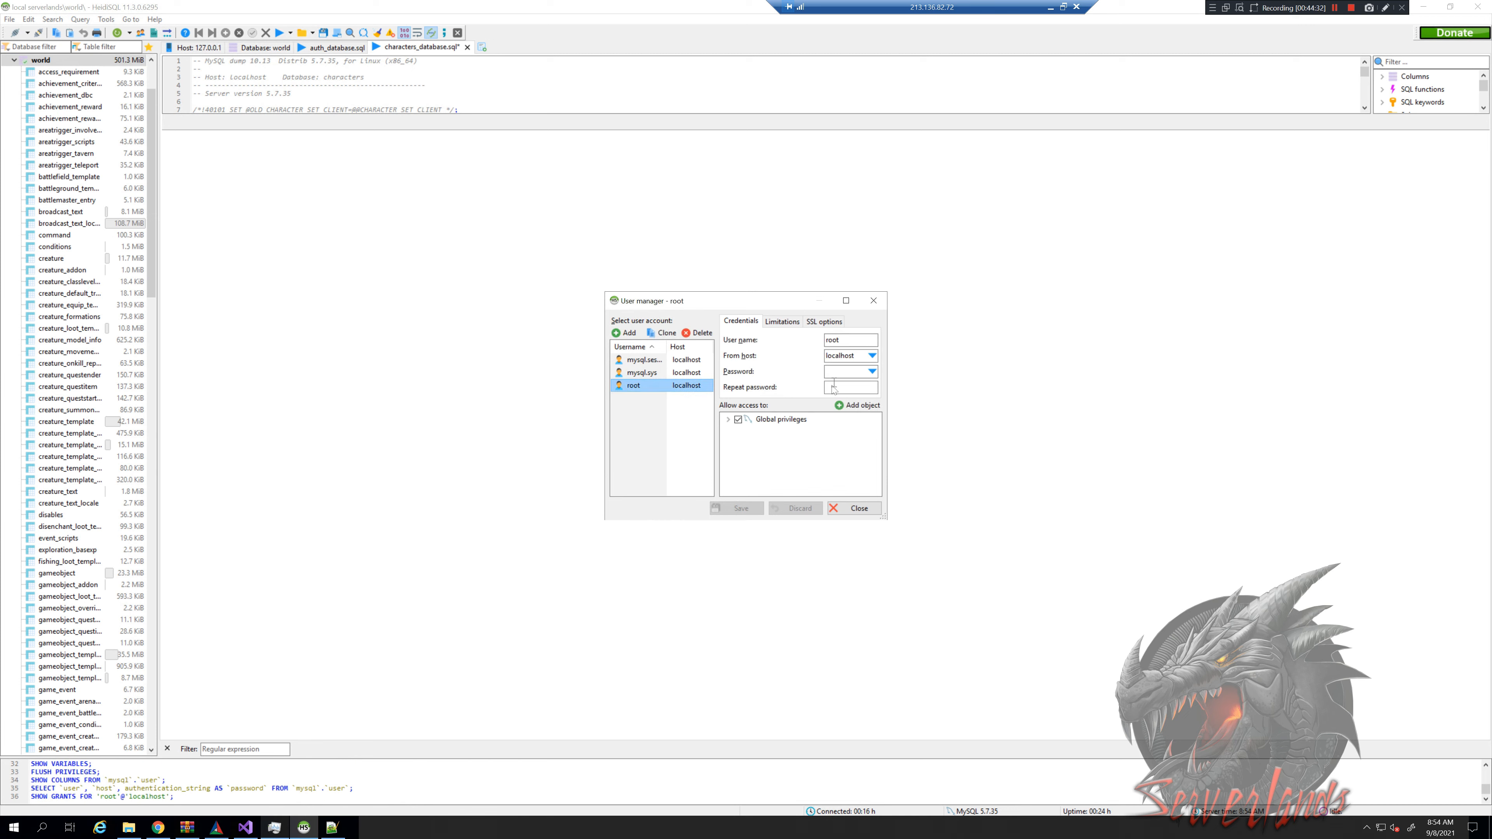
click(872, 356)
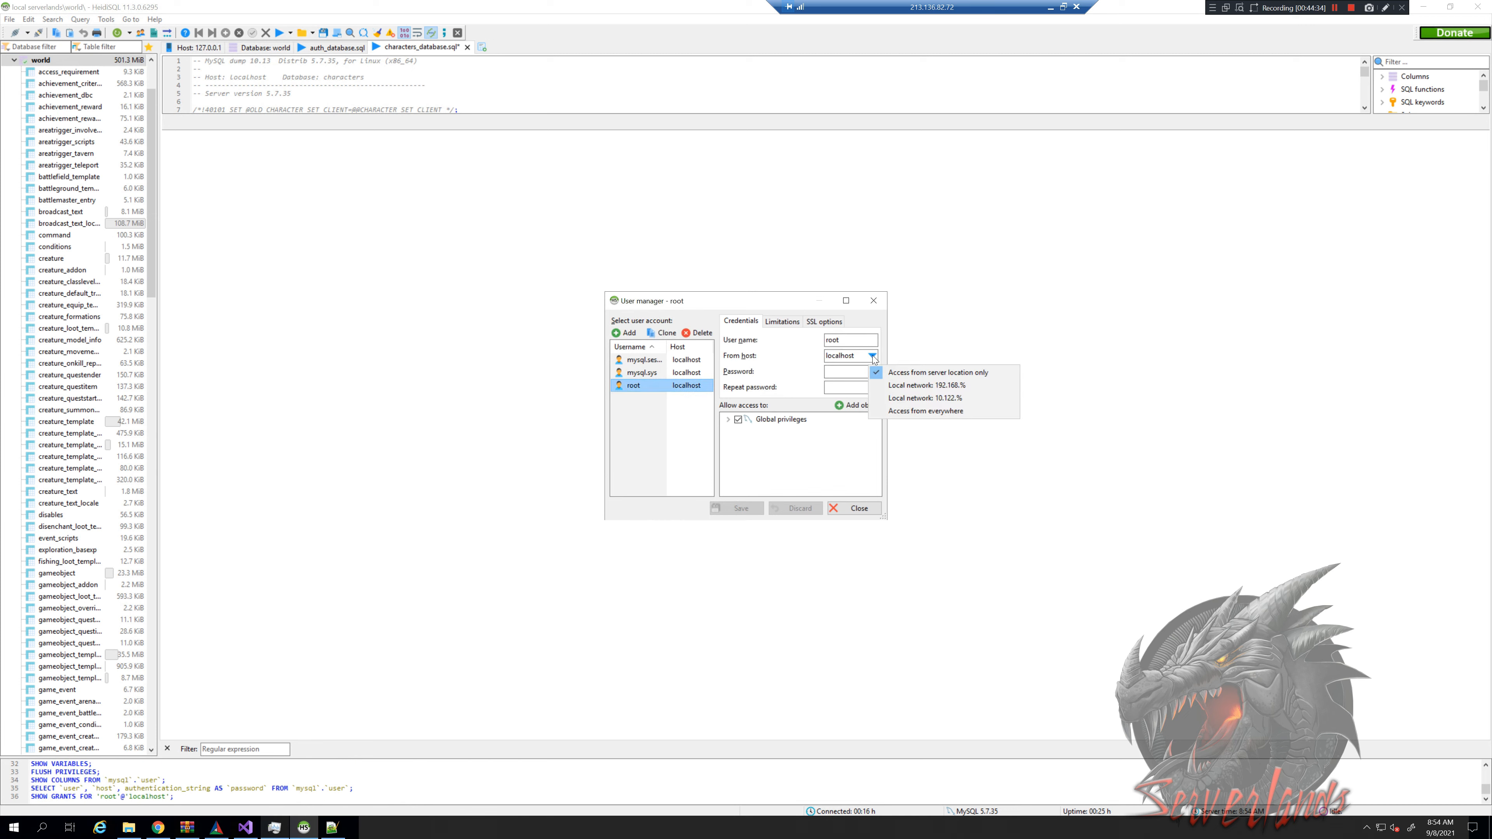
click(841, 372)
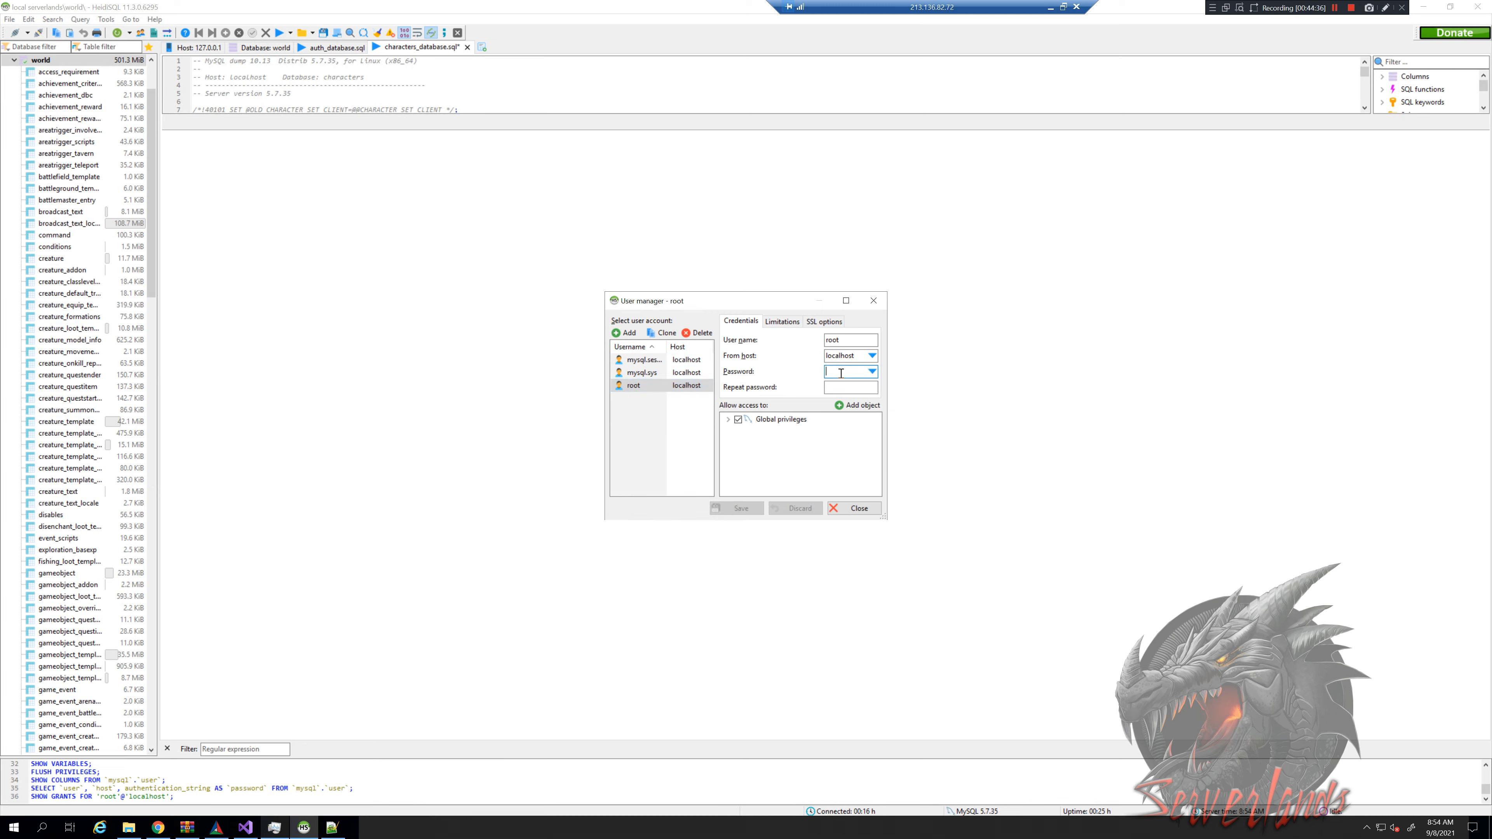
click(840, 386)
Check root's Limitations and SSL options, then add a new user account
click(789, 322)
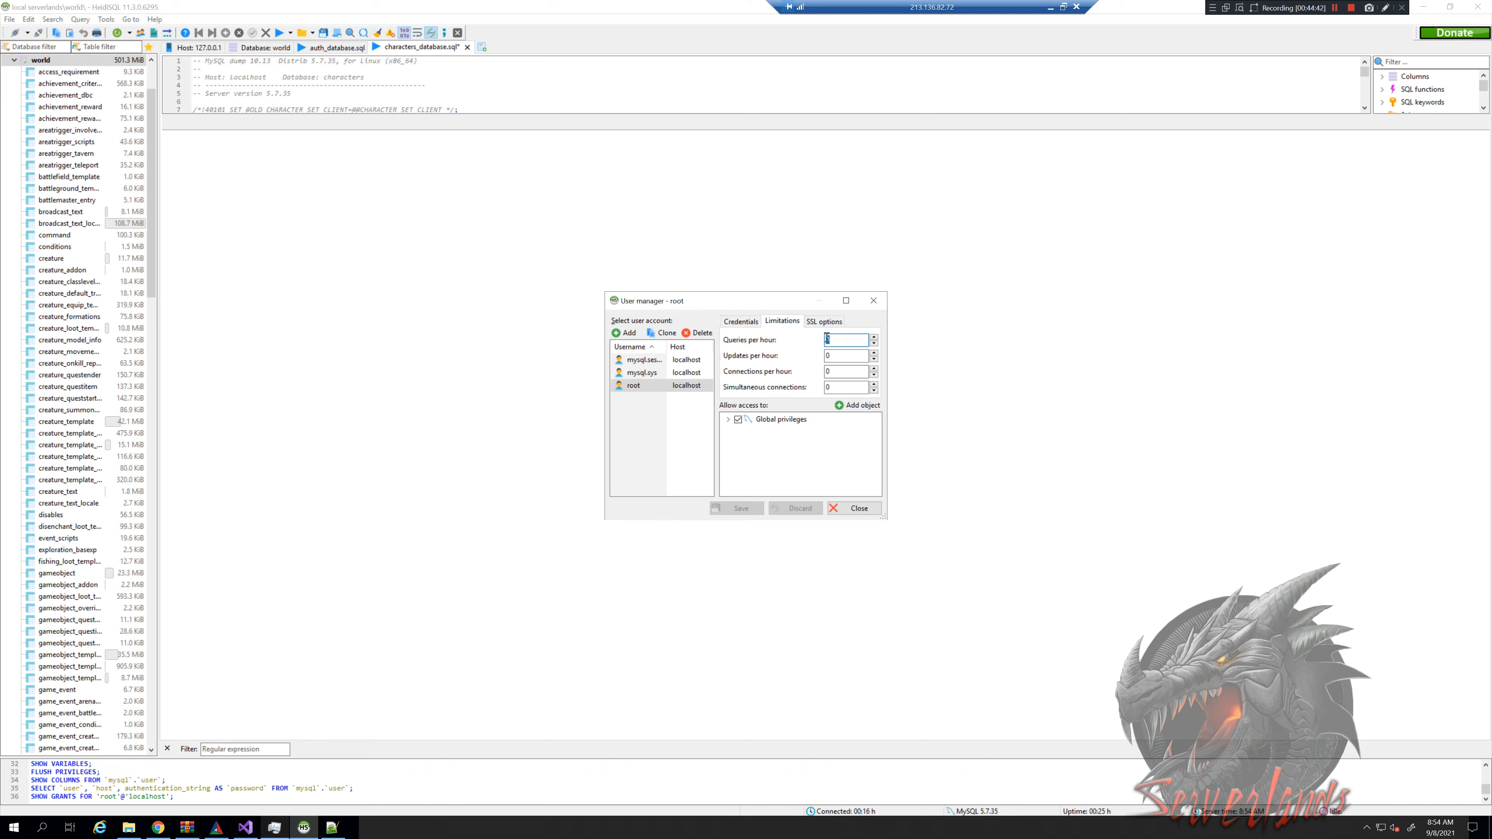
click(825, 322)
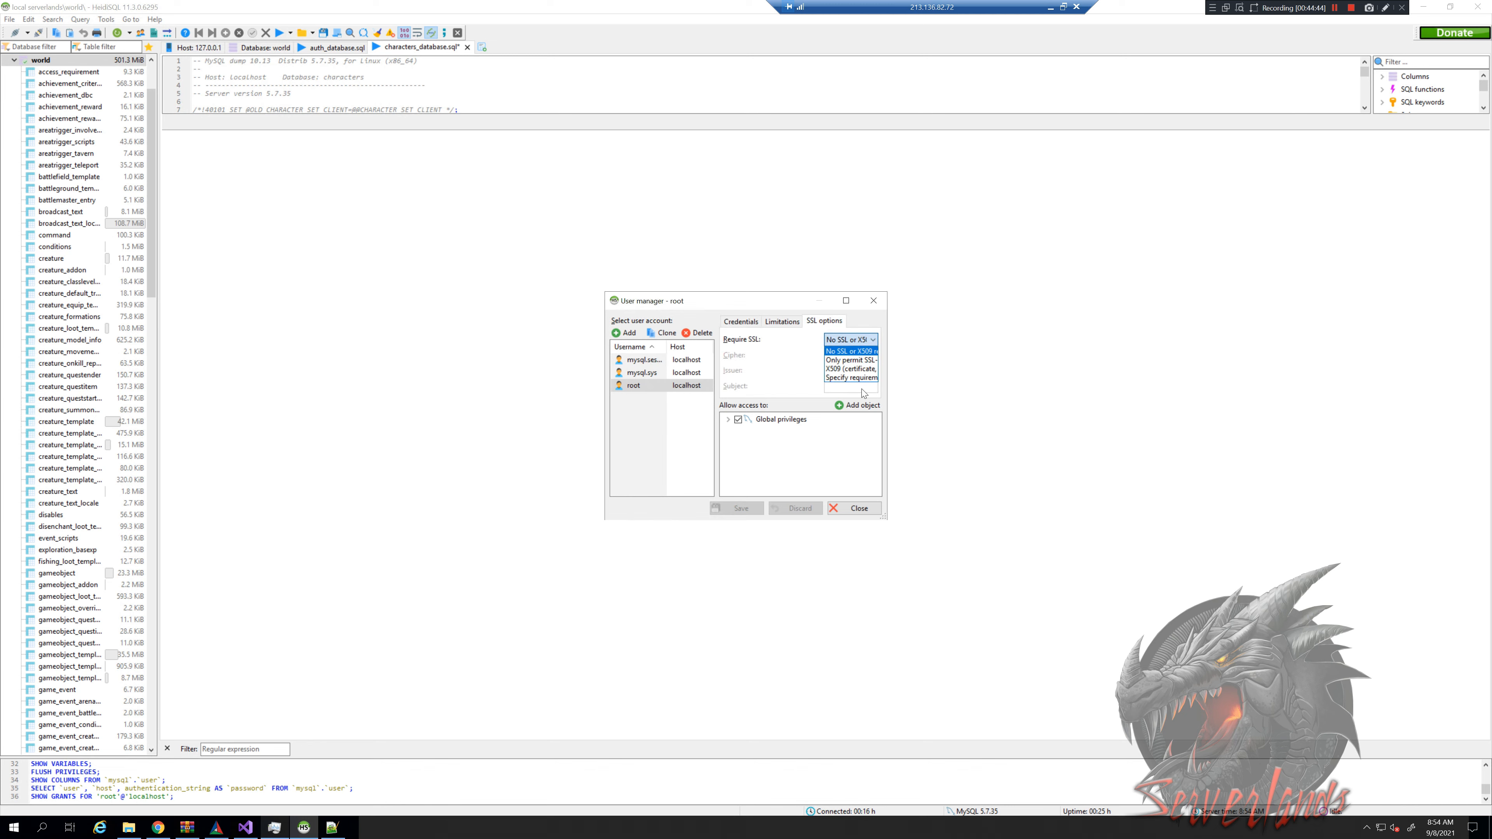
click(782, 322)
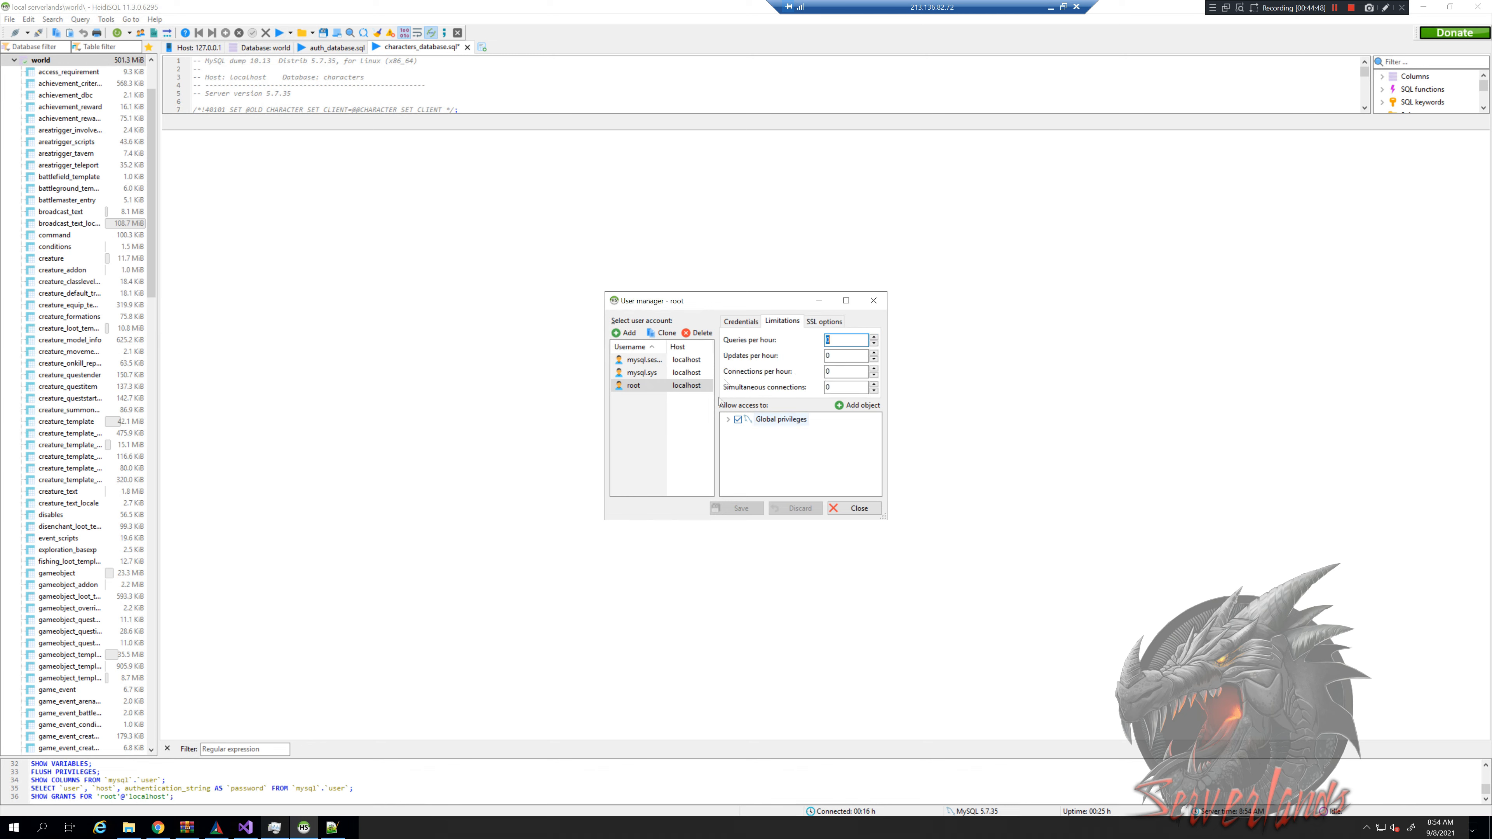
click(741, 324)
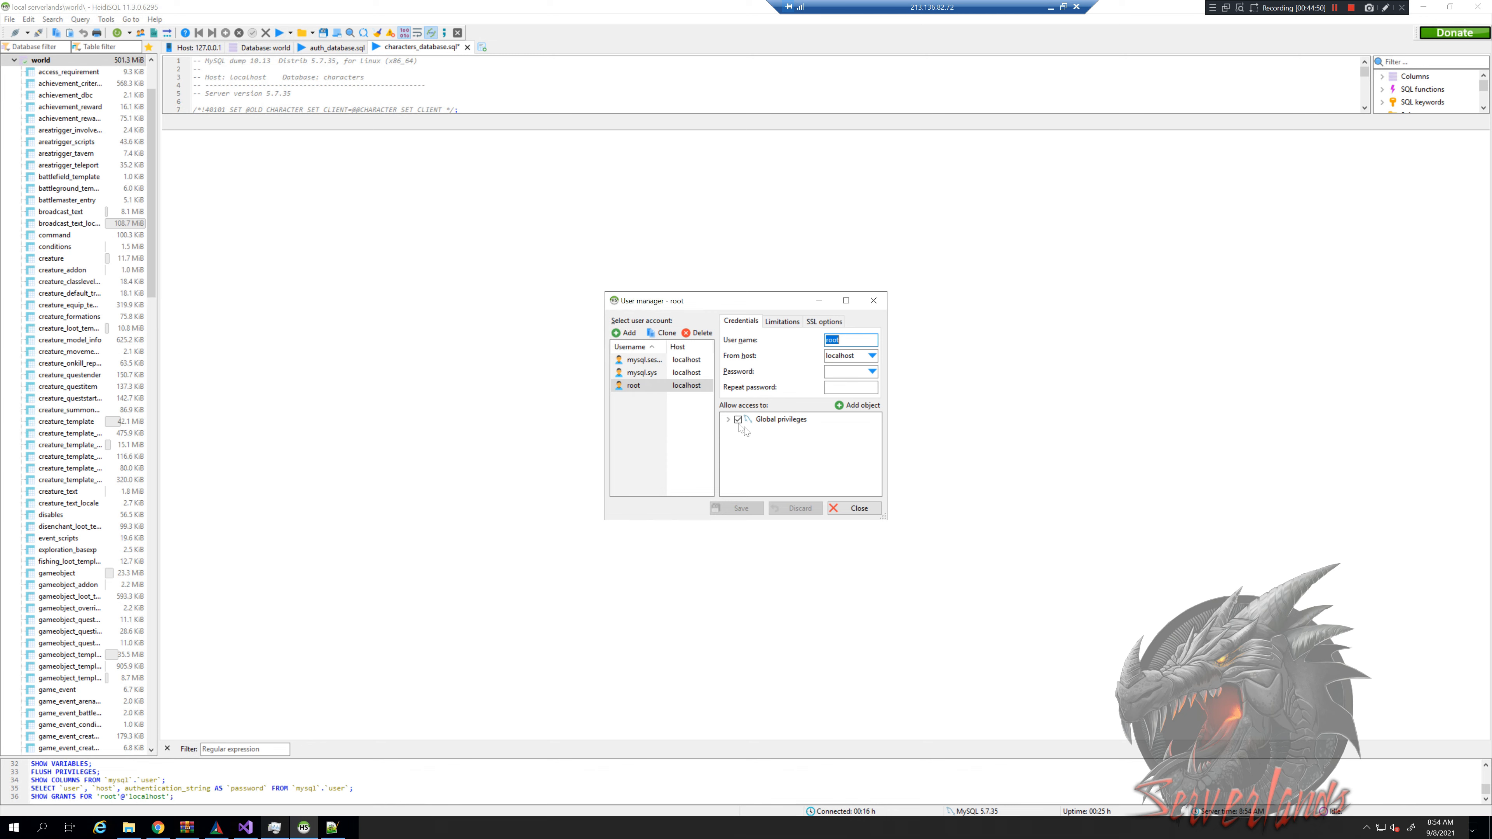
click(682, 386)
click(627, 333)
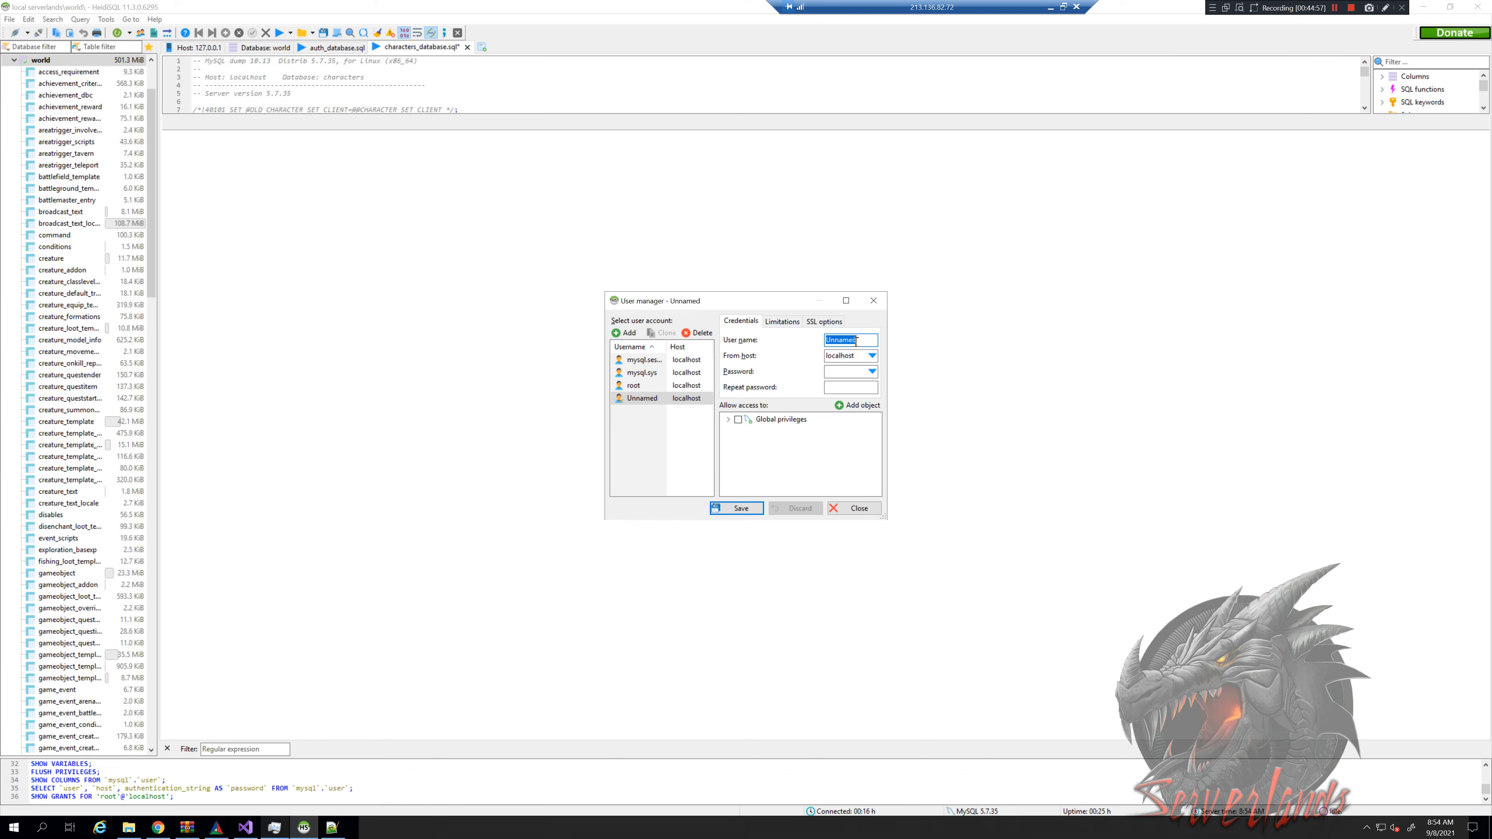
Name the new user serverlands, set host 12.12.15.78, and enter its password twice
text(se)
click(872, 357)
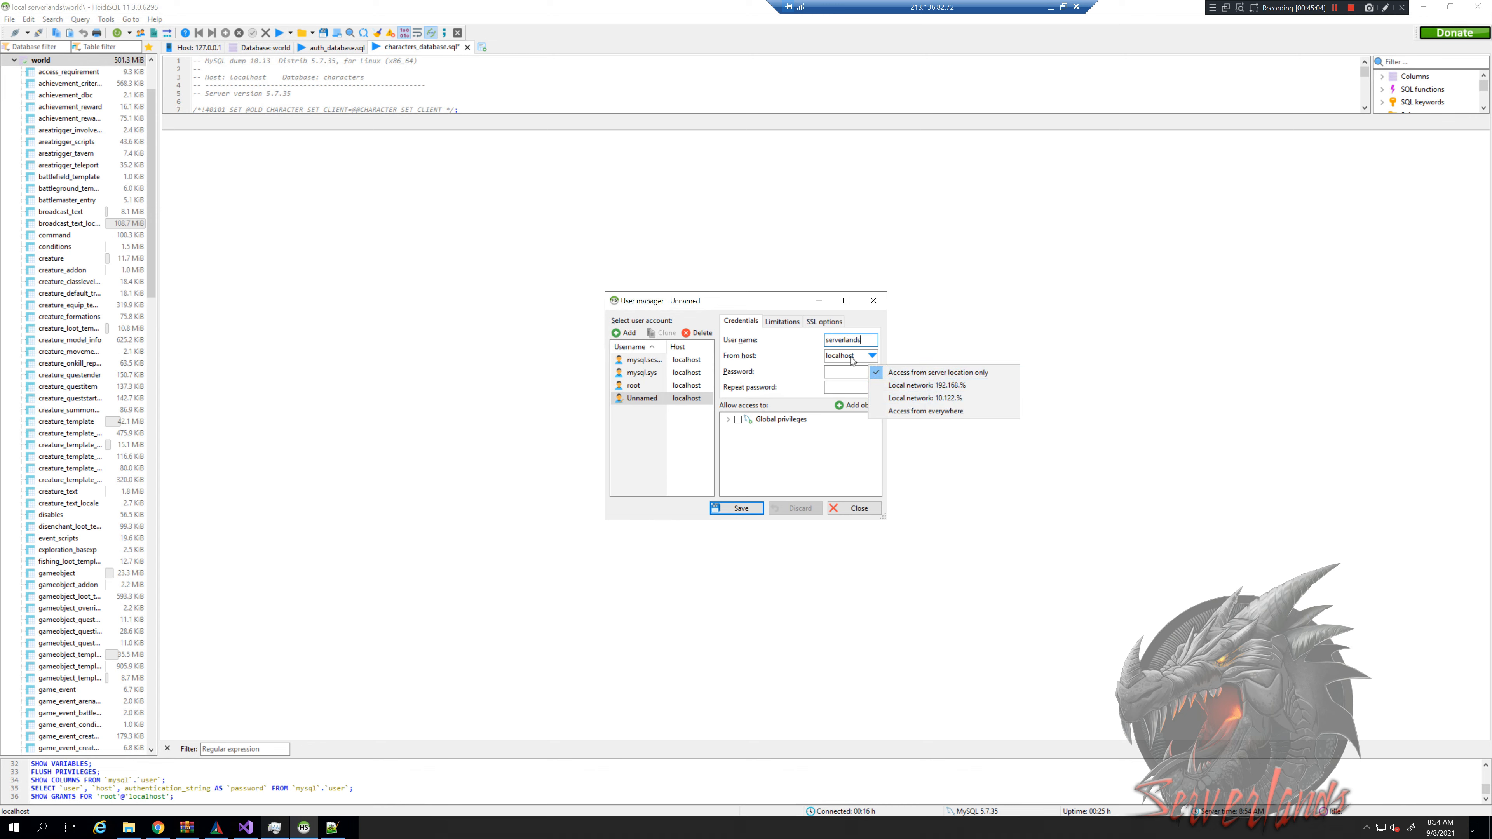
click(852, 356)
key(ctrl+a)
text(12)
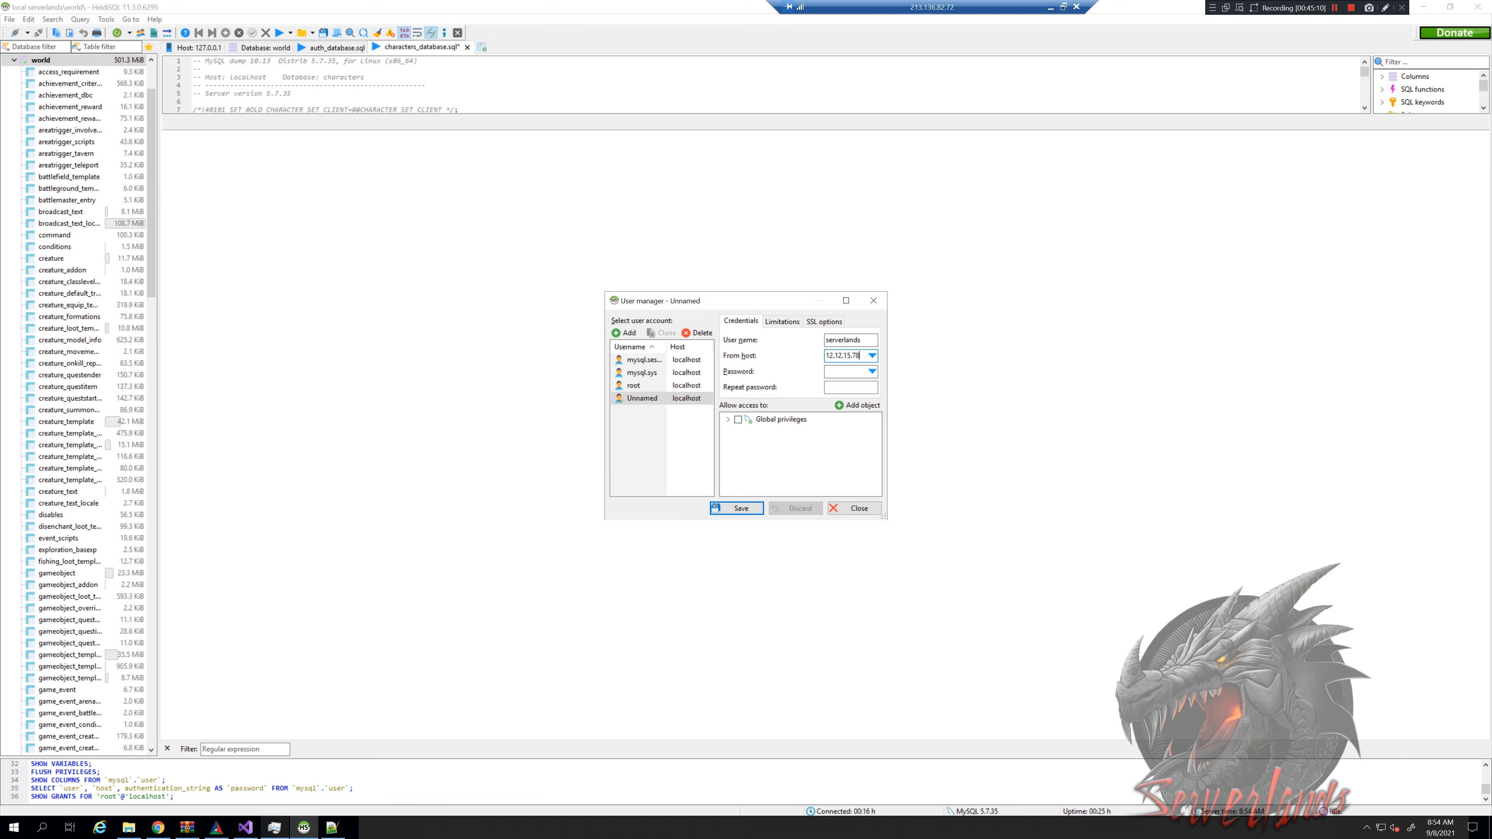
click(843, 374)
drag(861, 356, 824, 341)
click(836, 371)
text(s)
click(838, 389)
text(s)
Grant the user SELECT and INSERT on auth.account and save it
click(855, 408)
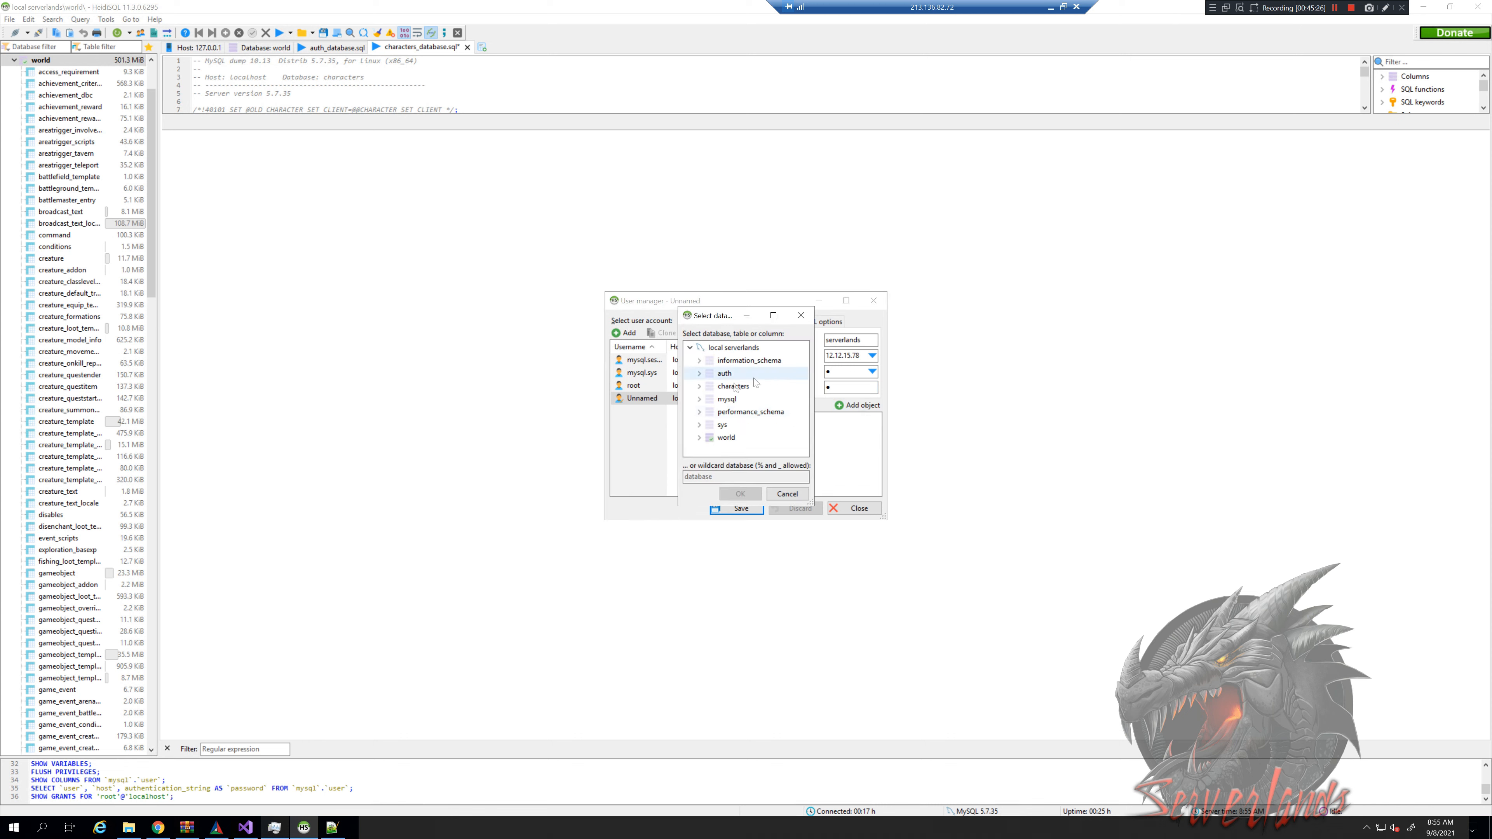
click(715, 375)
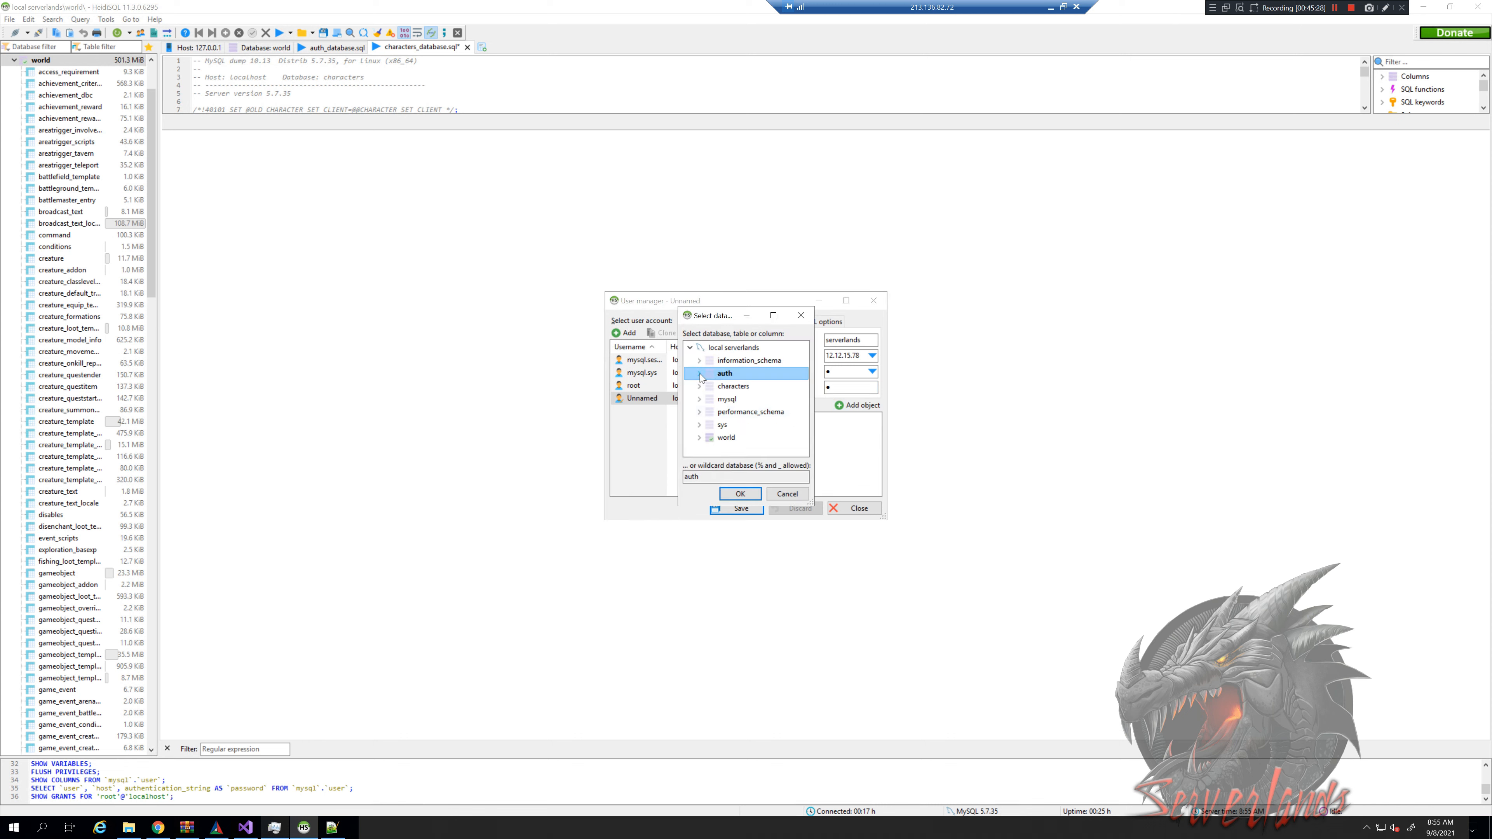
click(700, 375)
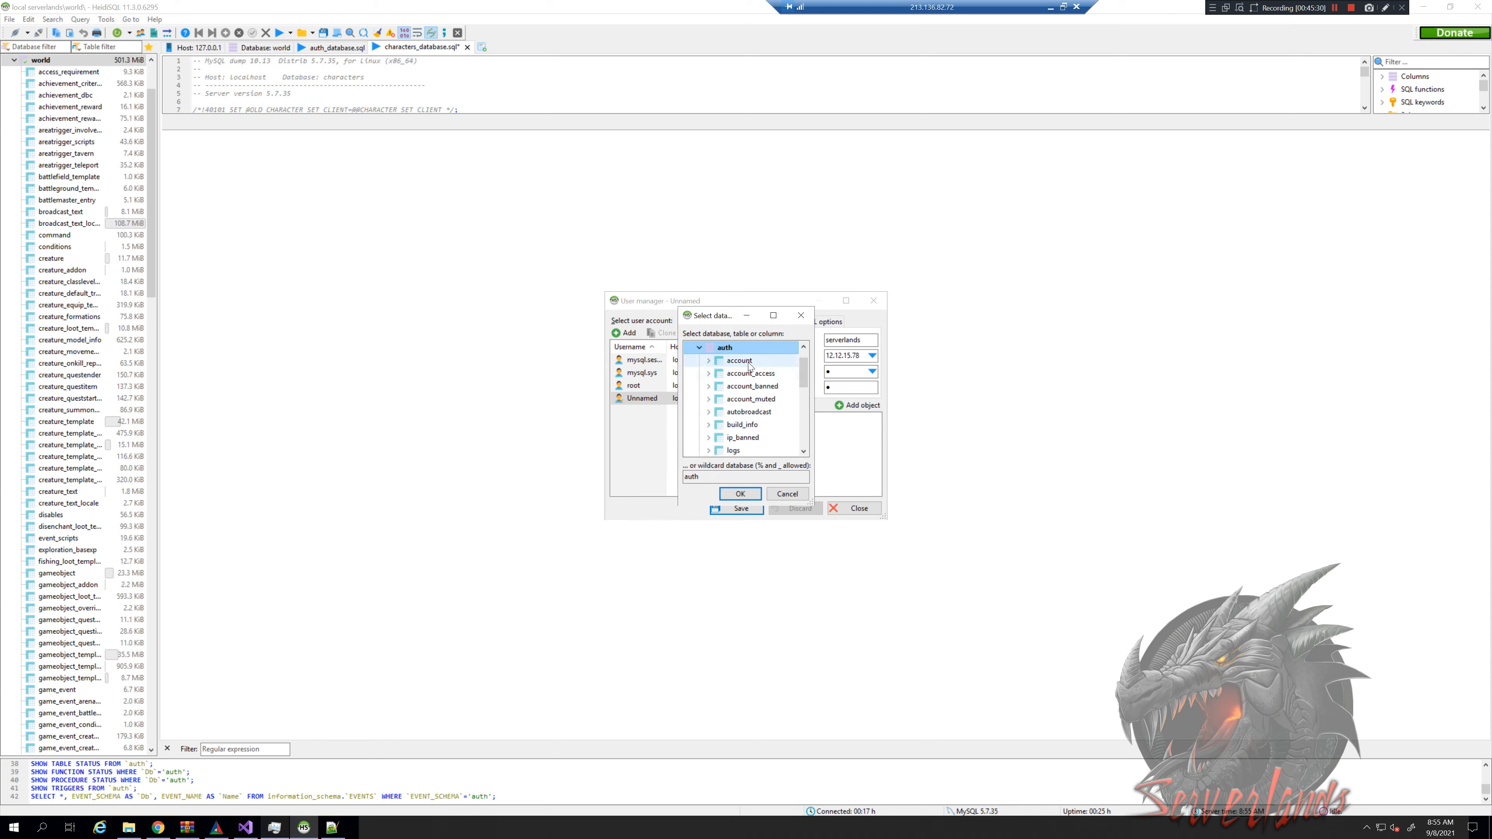
click(746, 363)
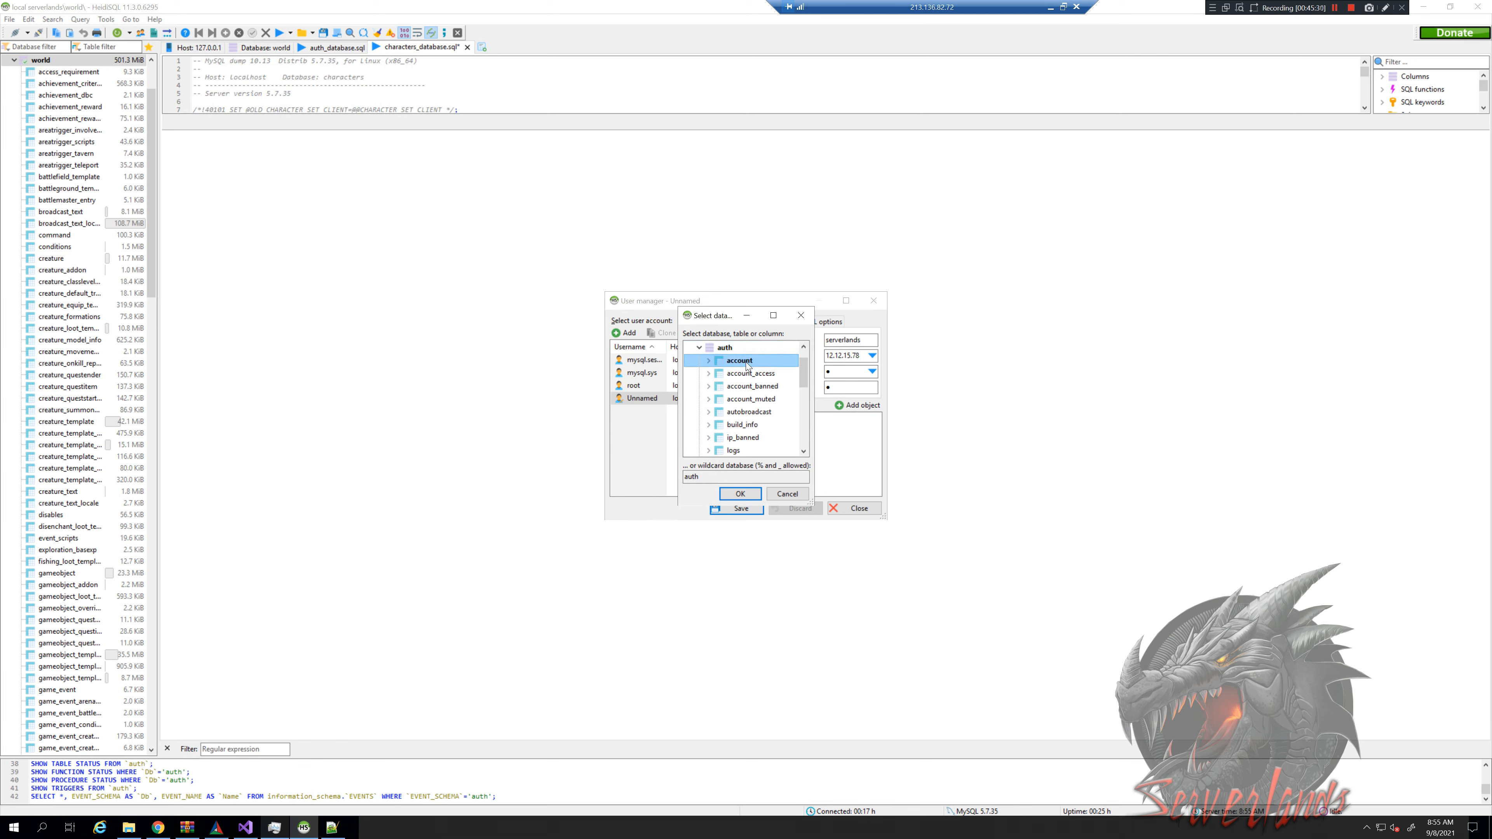
click(742, 494)
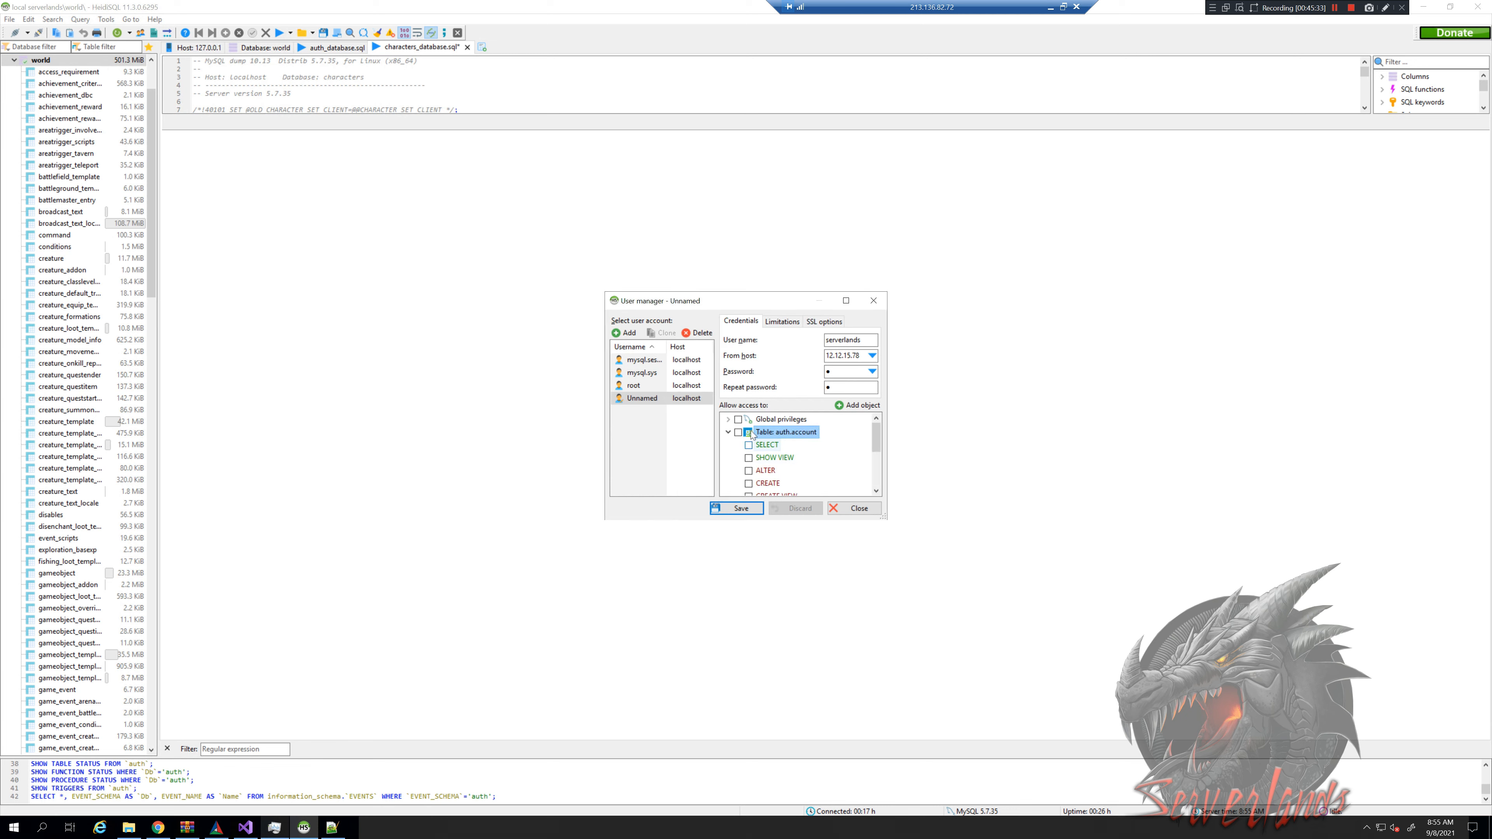
scroll(751, 450, down, 2)
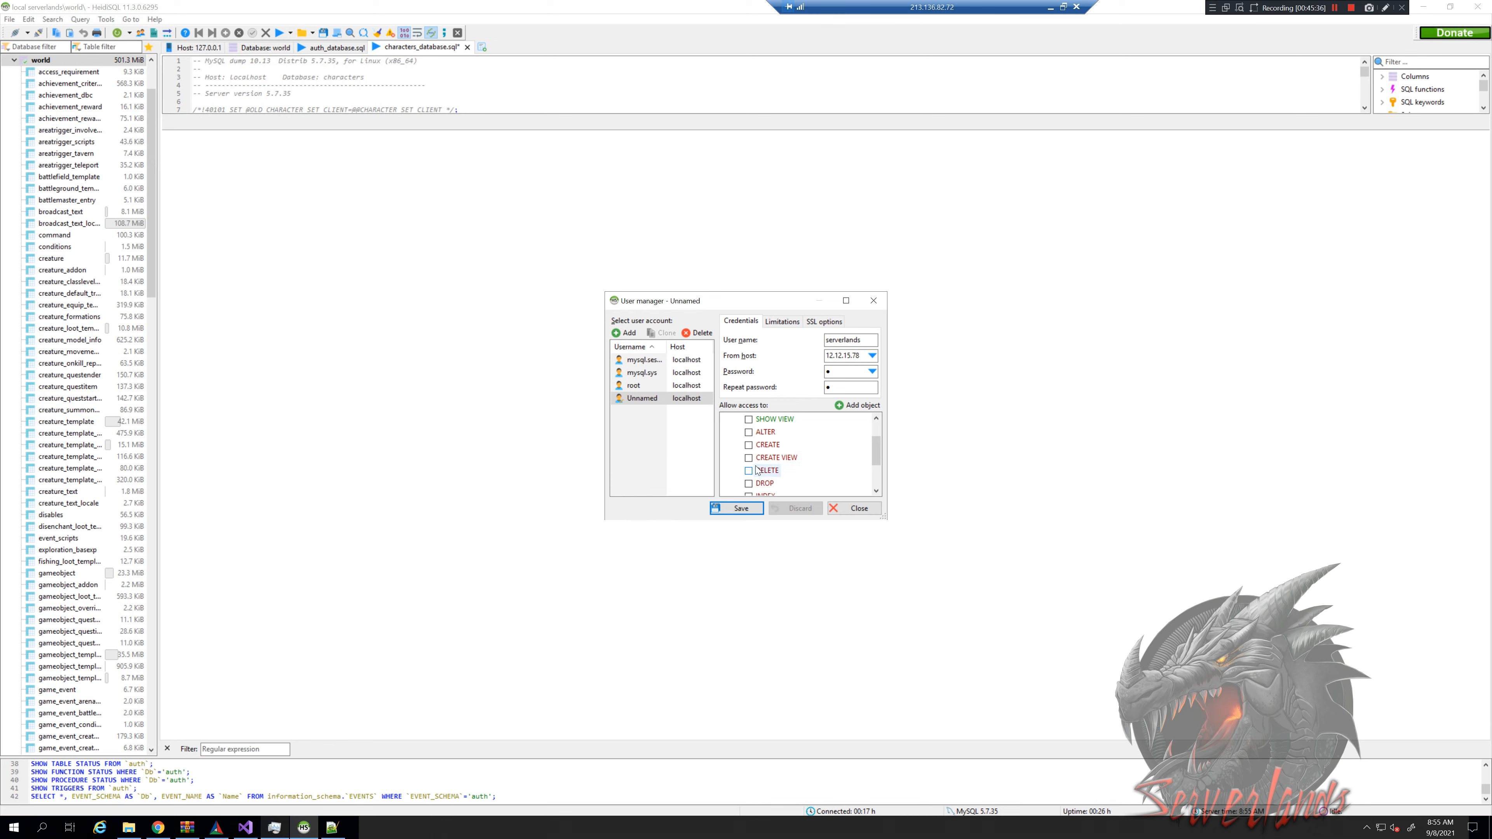
click(748, 471)
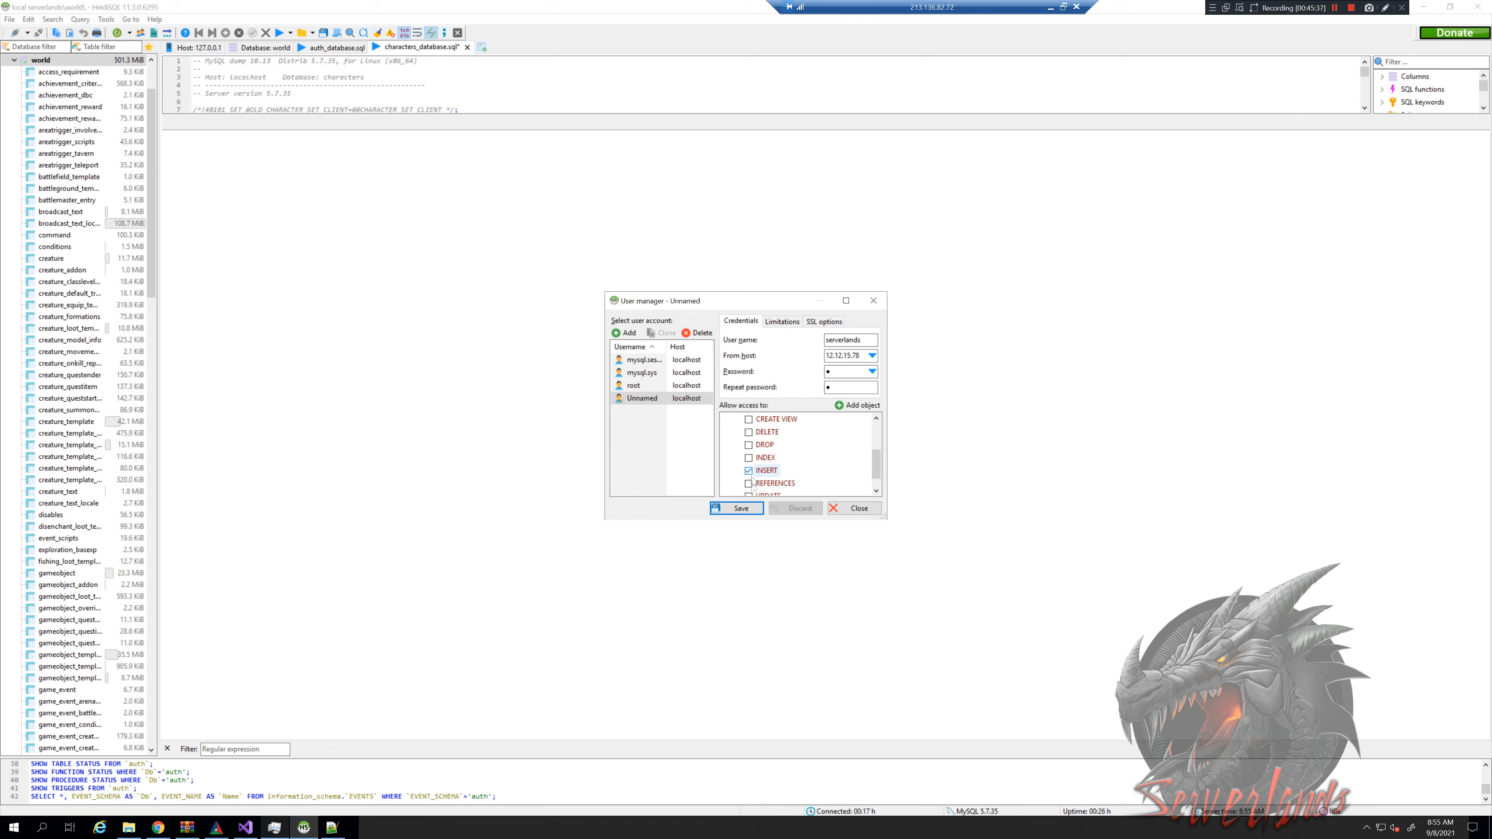
click(745, 509)
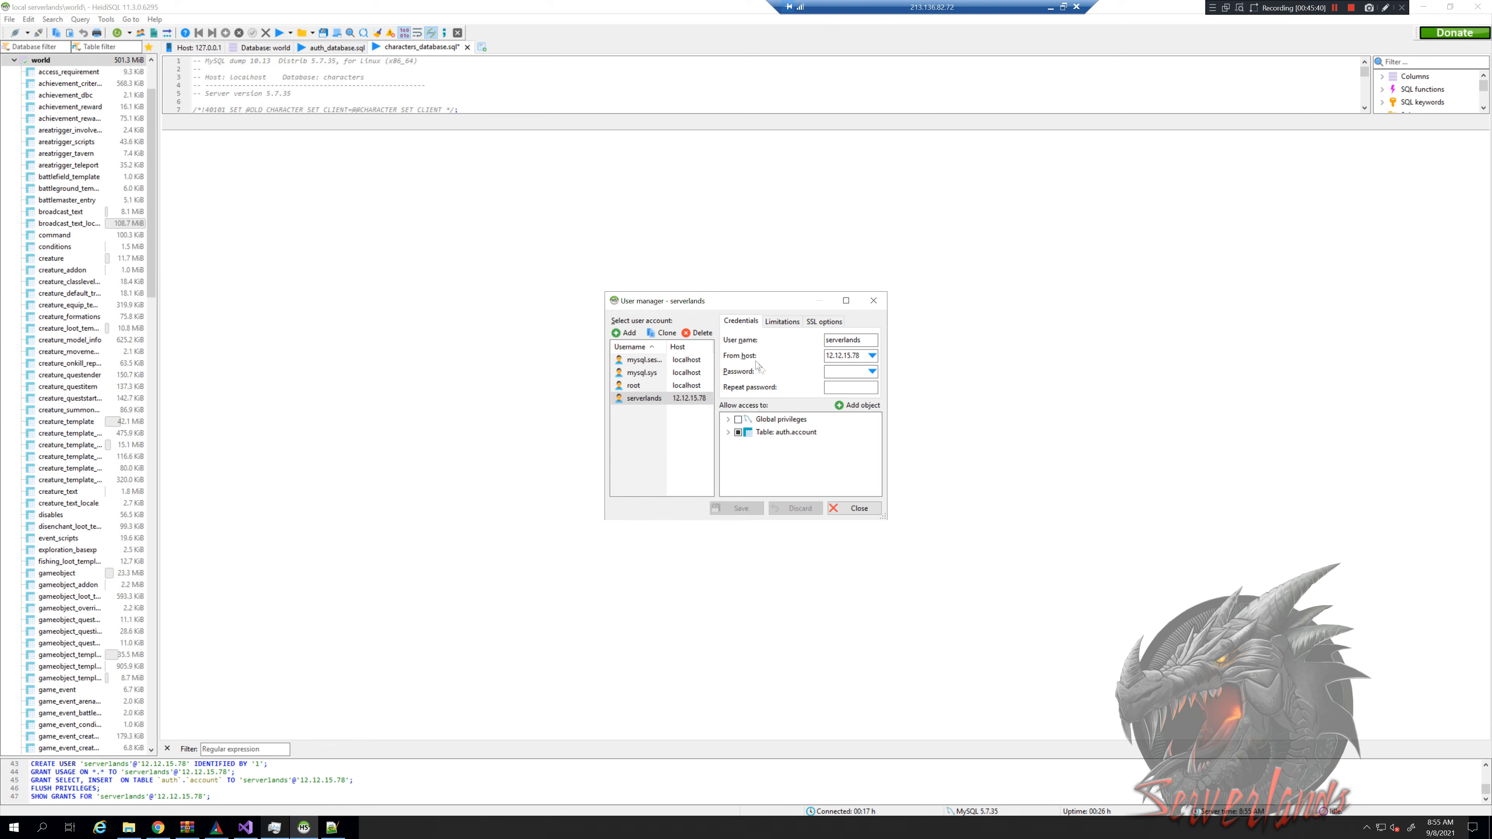
Change the serverlands user's host from 12.12.15.78 to 127.0.0.1 and save
click(628, 399)
drag(861, 356, 760, 377)
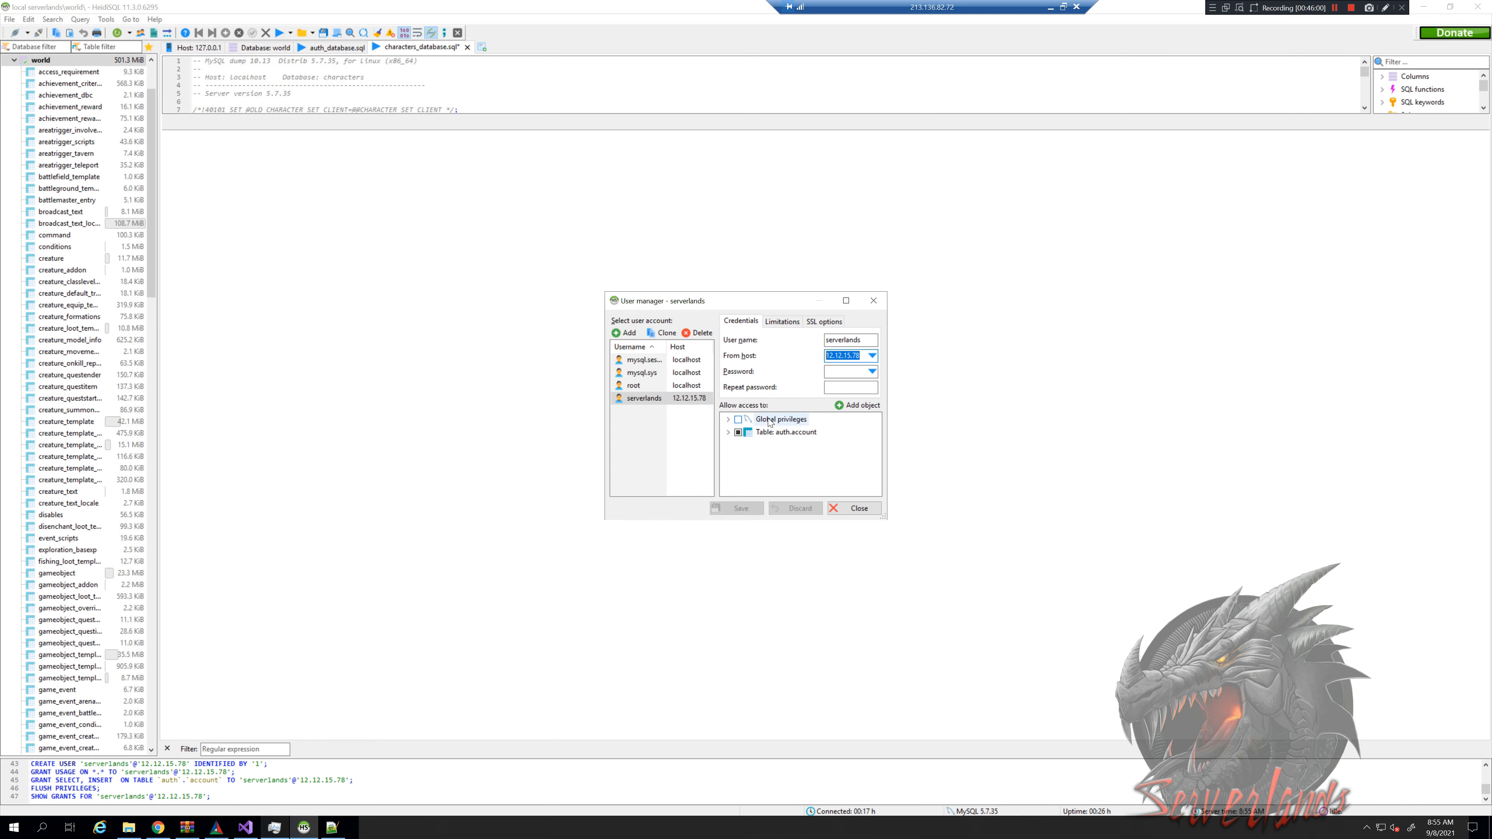
text(127.0)
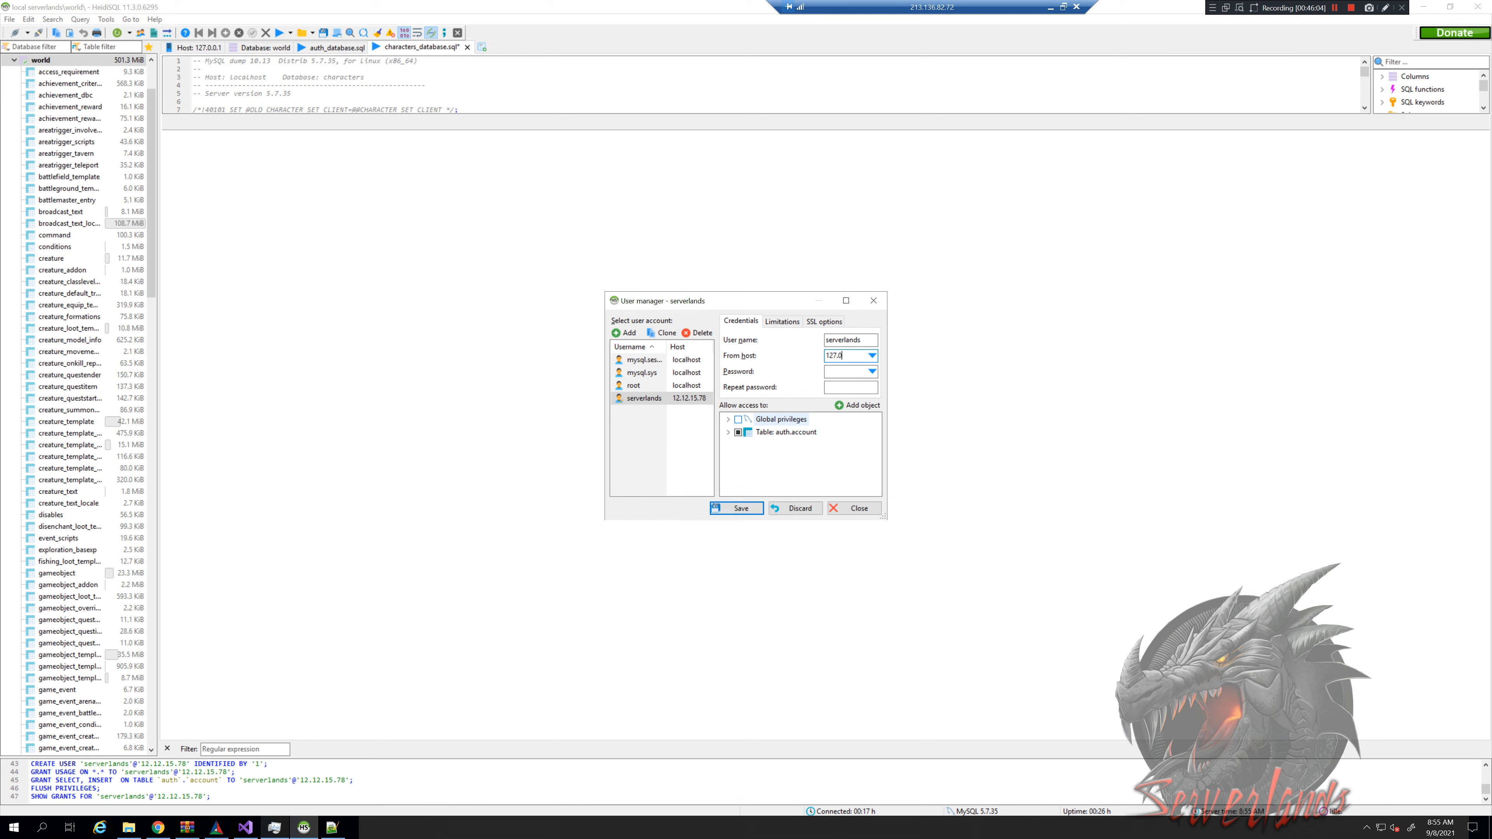
text(1)
click(739, 509)
click(301, 819)
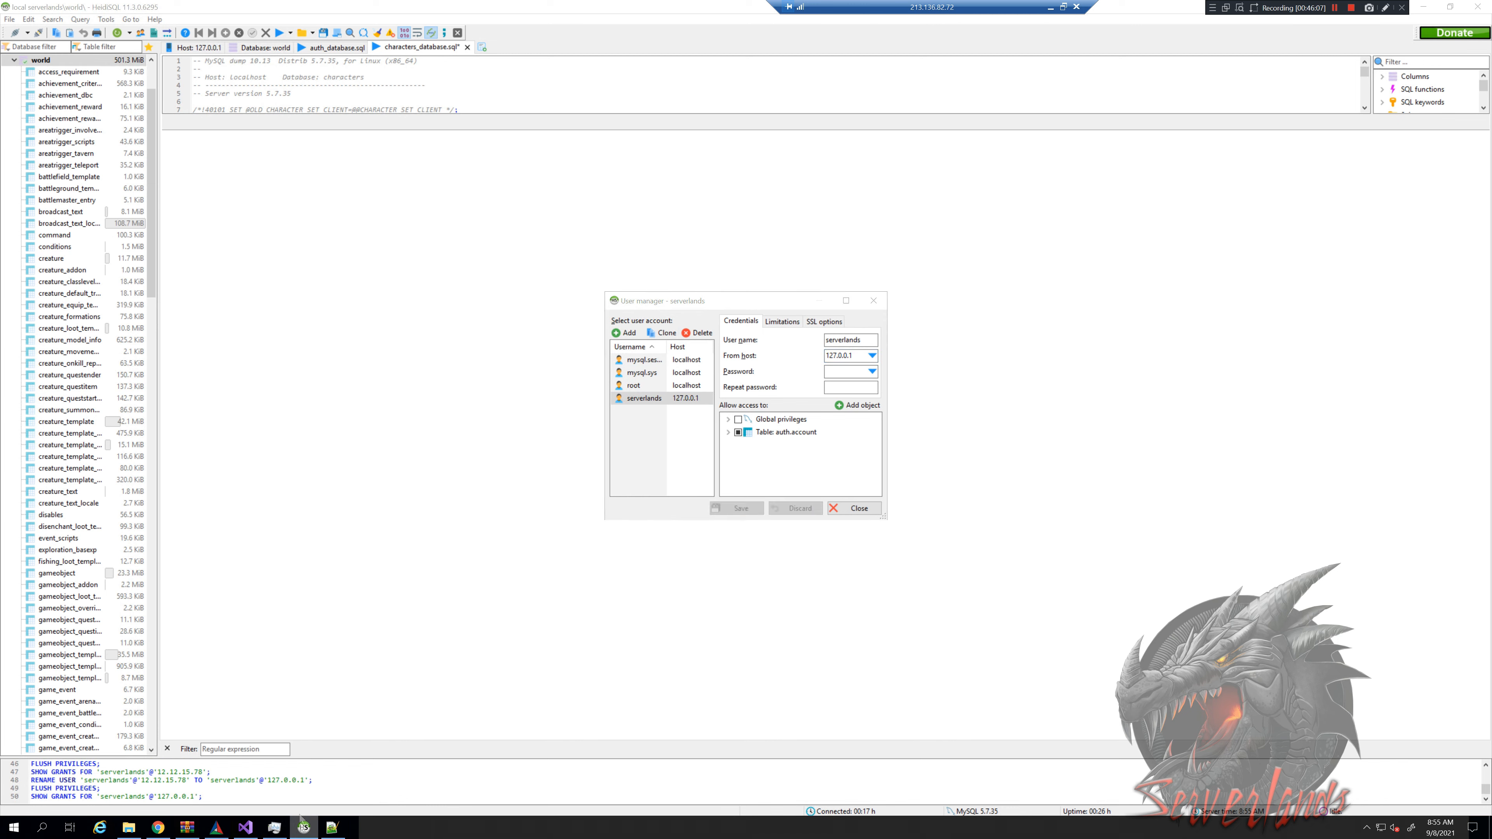
right_click(300, 822)
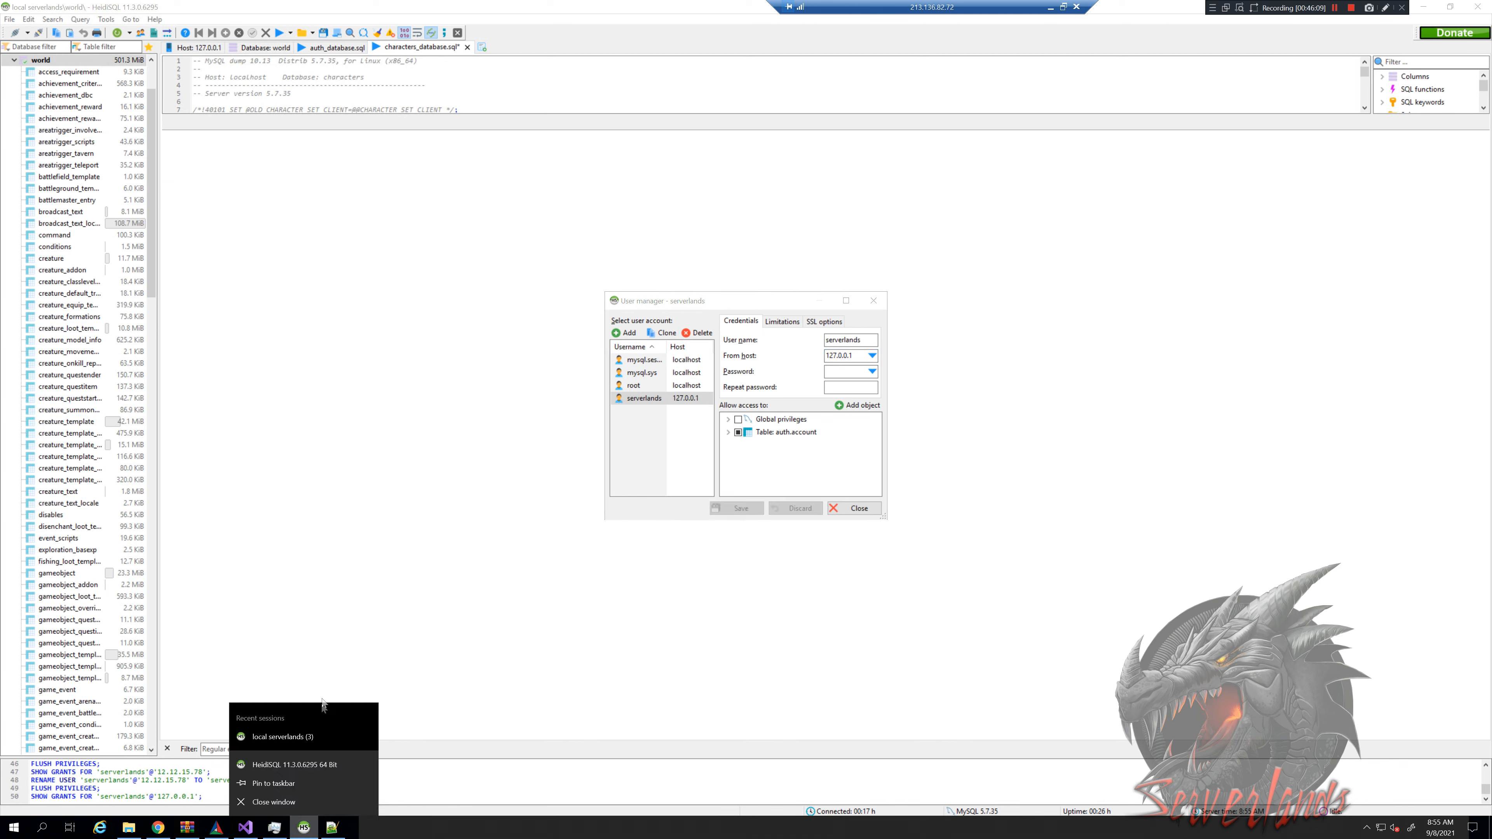
In a second HeidiSQL window, create session 'test' logging in as serverlands with its password
click(280, 762)
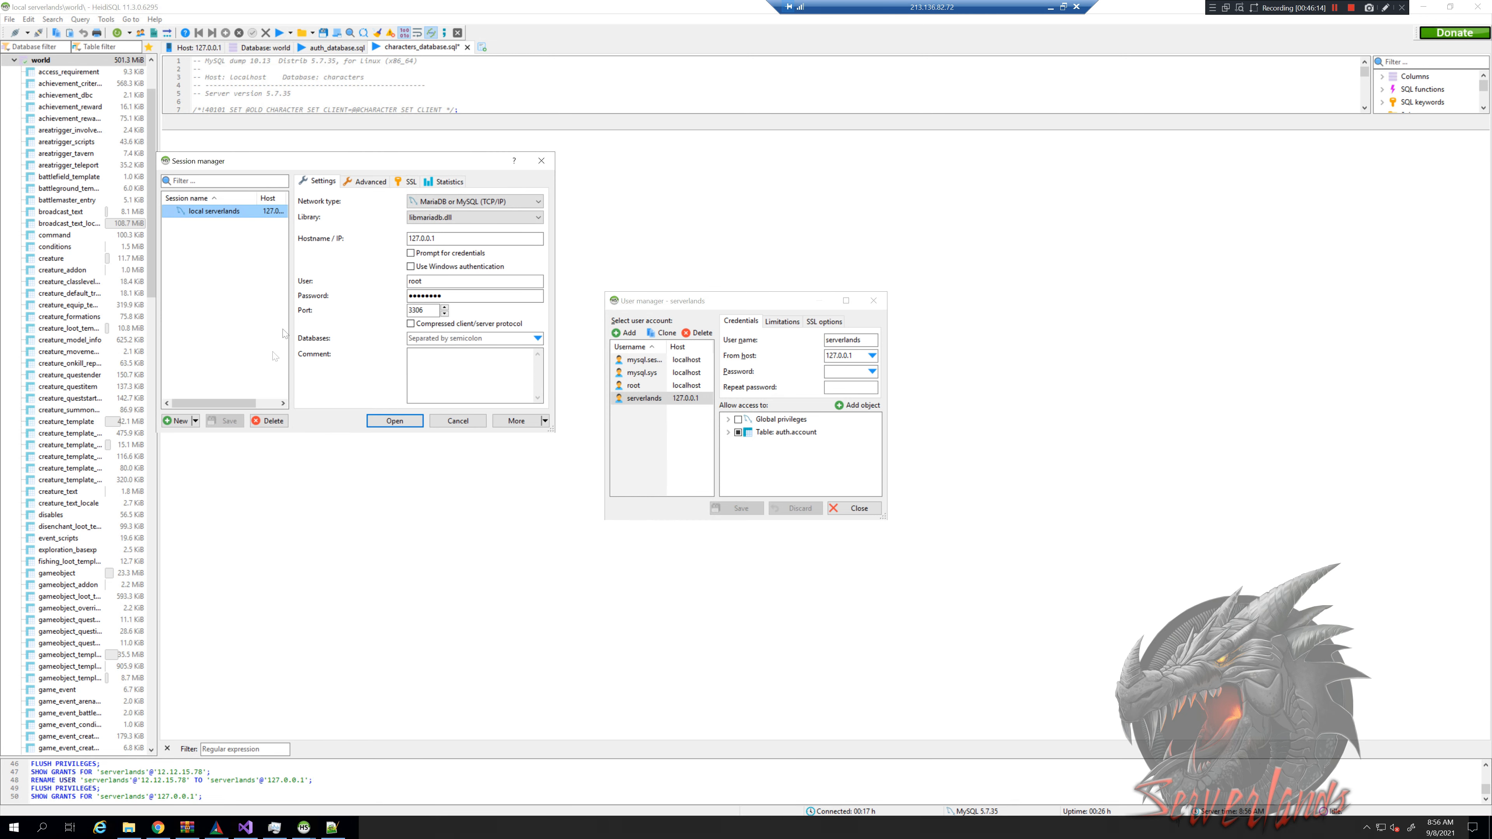
click(178, 421)
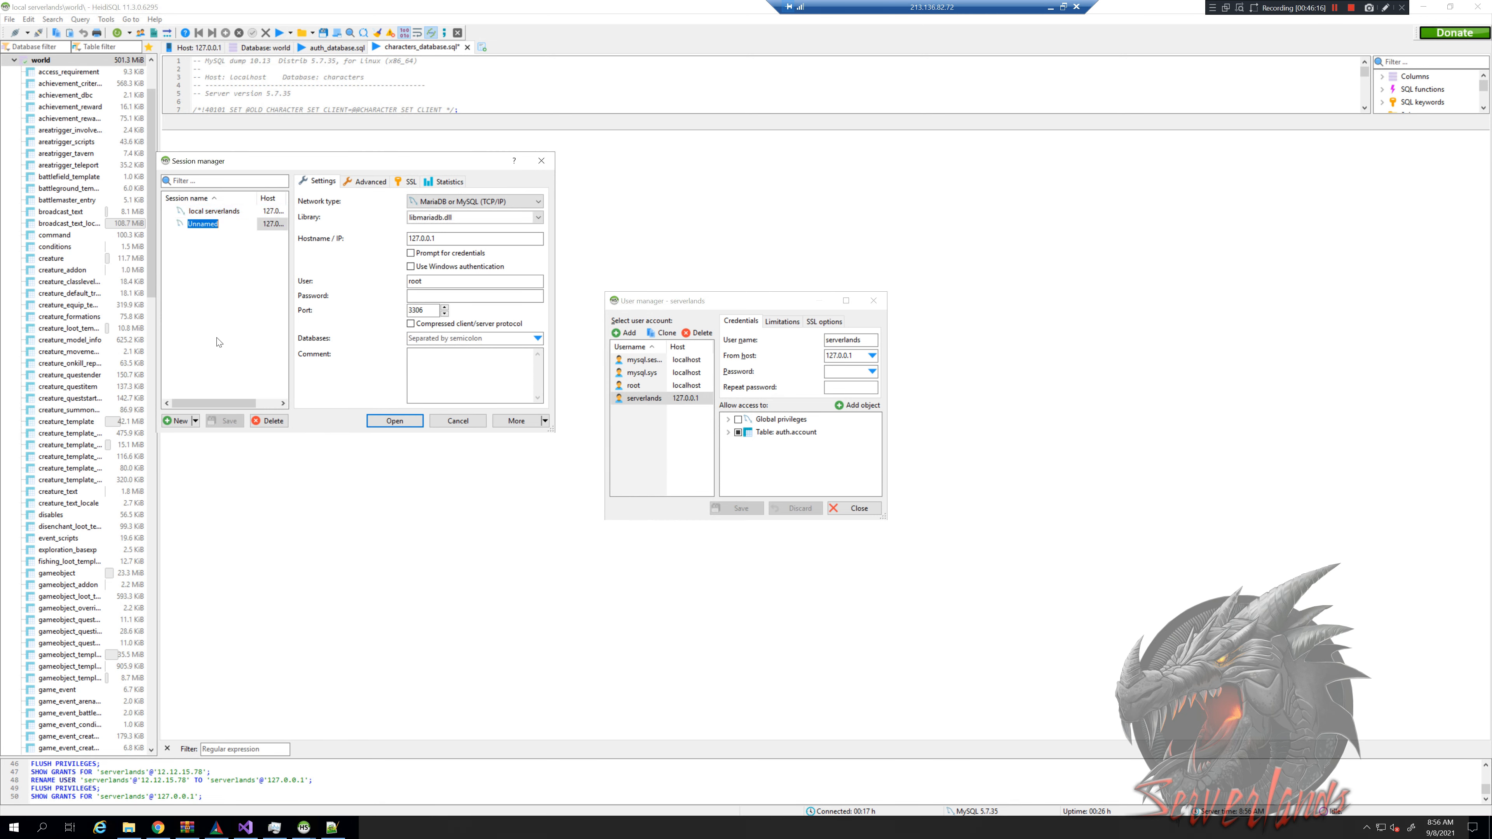
text(test)
key(Return)
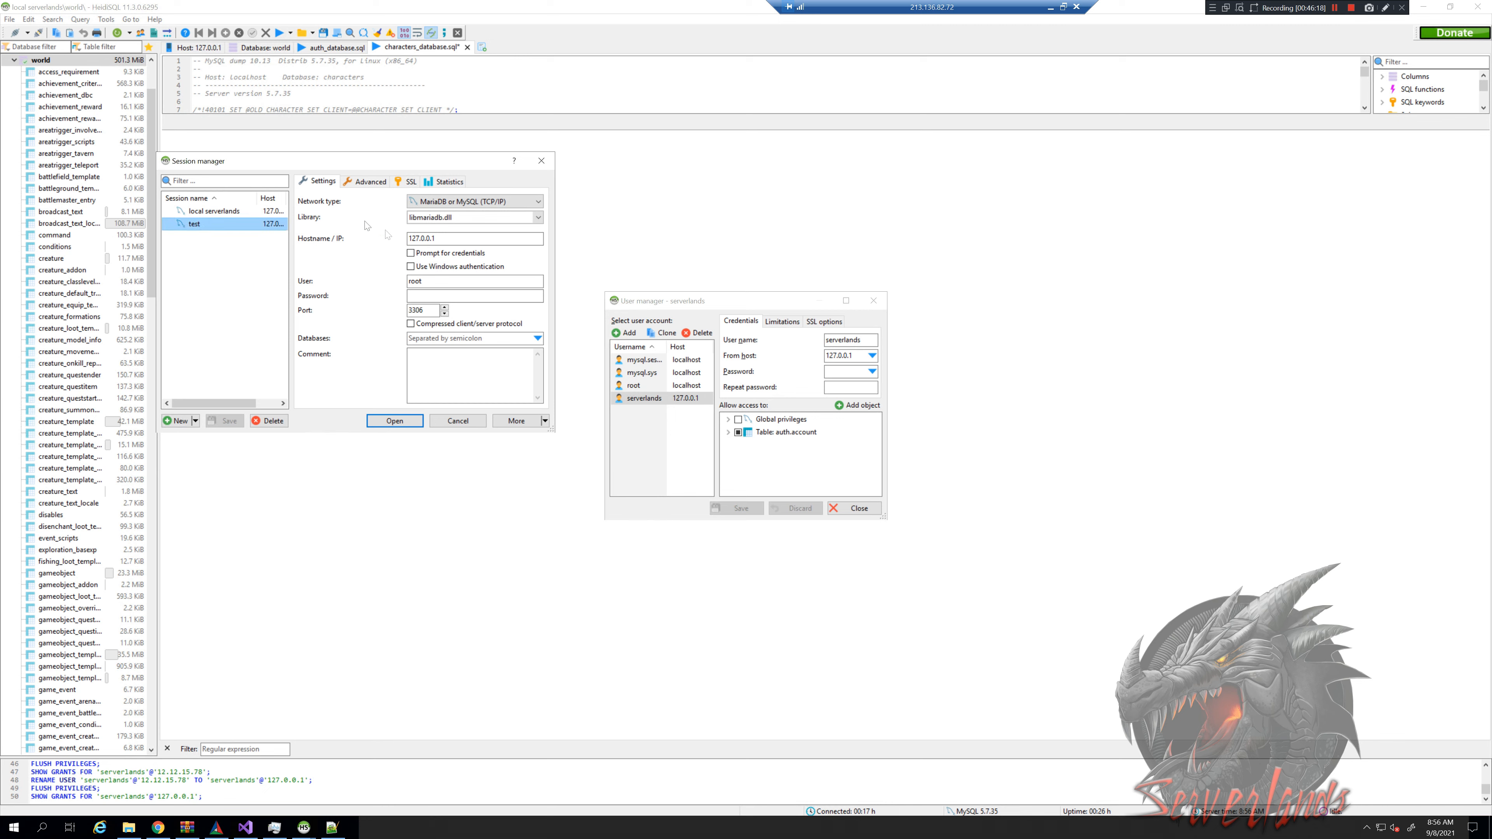
click(443, 235)
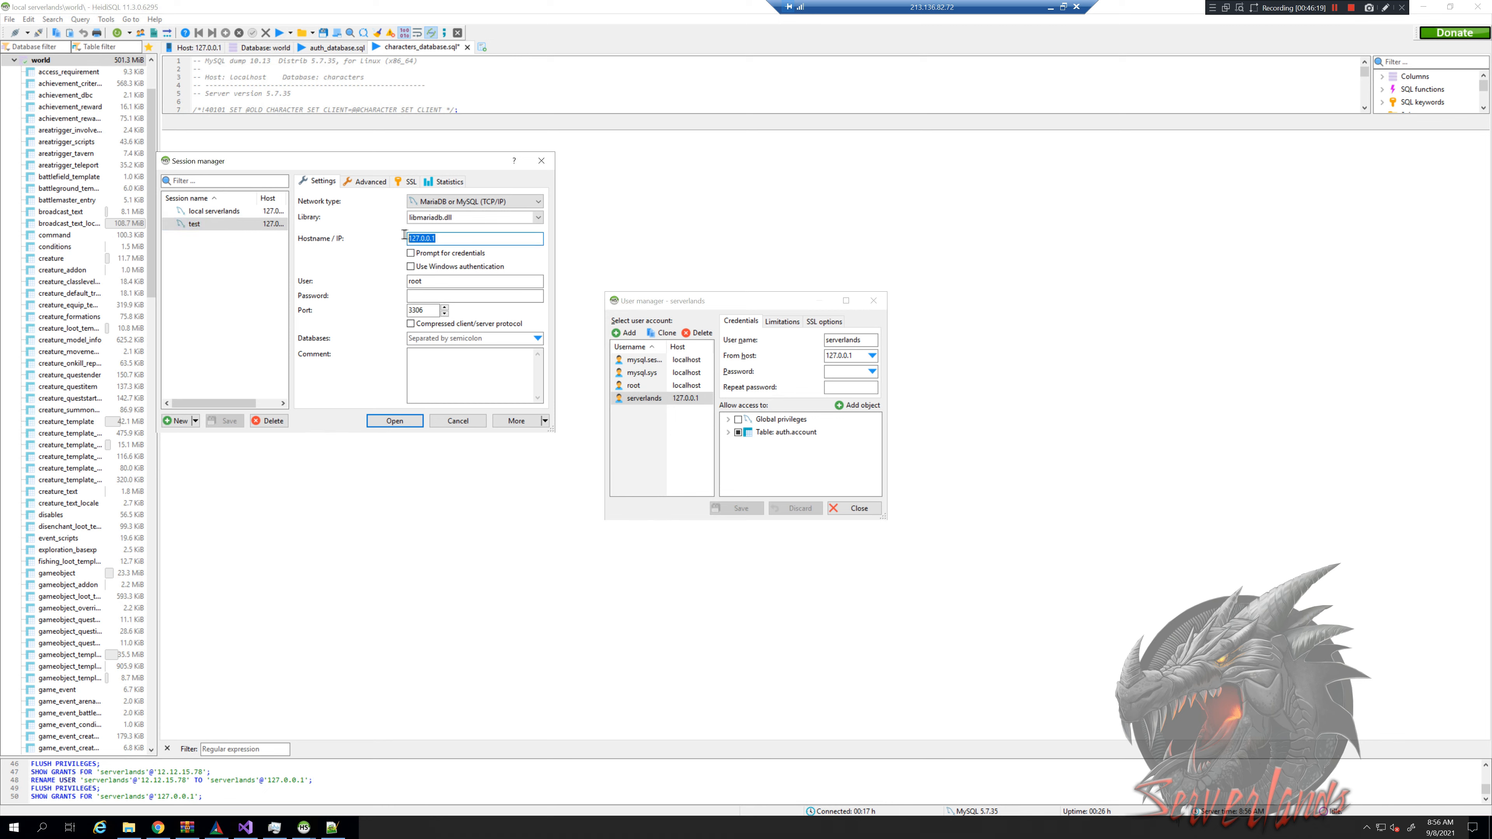
double_click(432, 279)
text(serverlands)
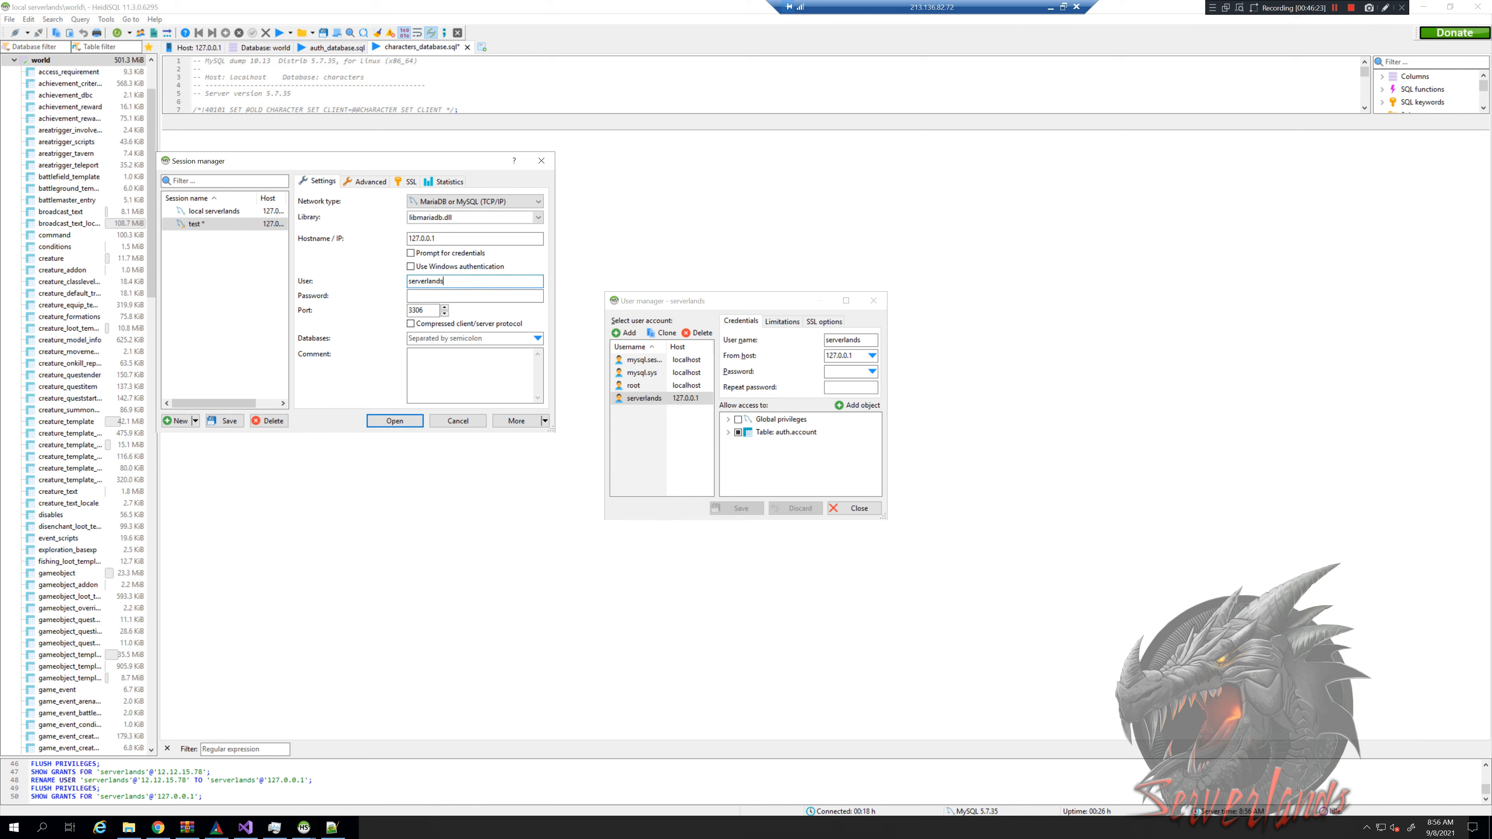
key(Tab)
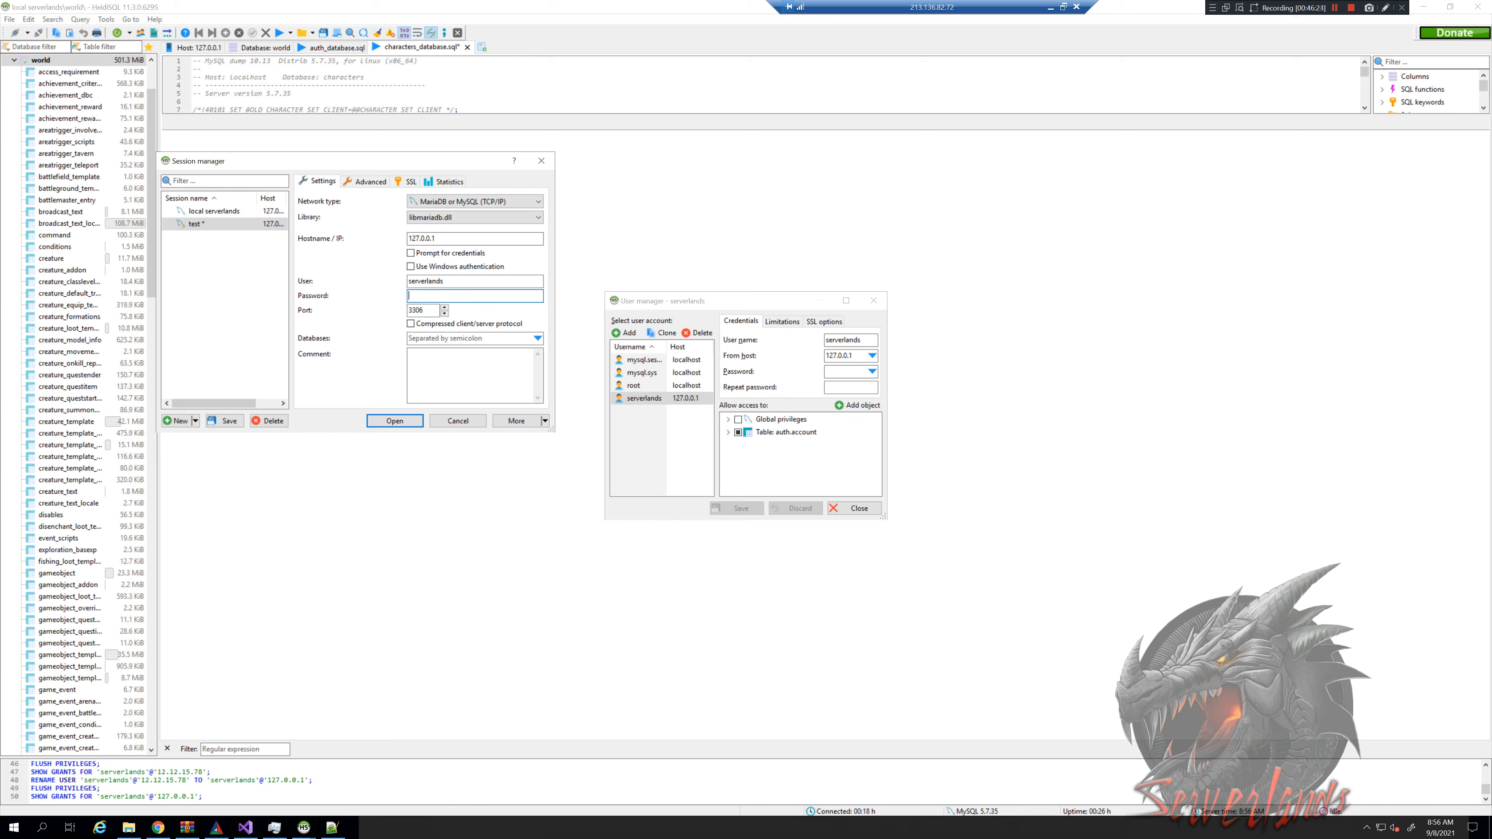
Open the test session, saving its settings, and expand information_schema
click(394, 421)
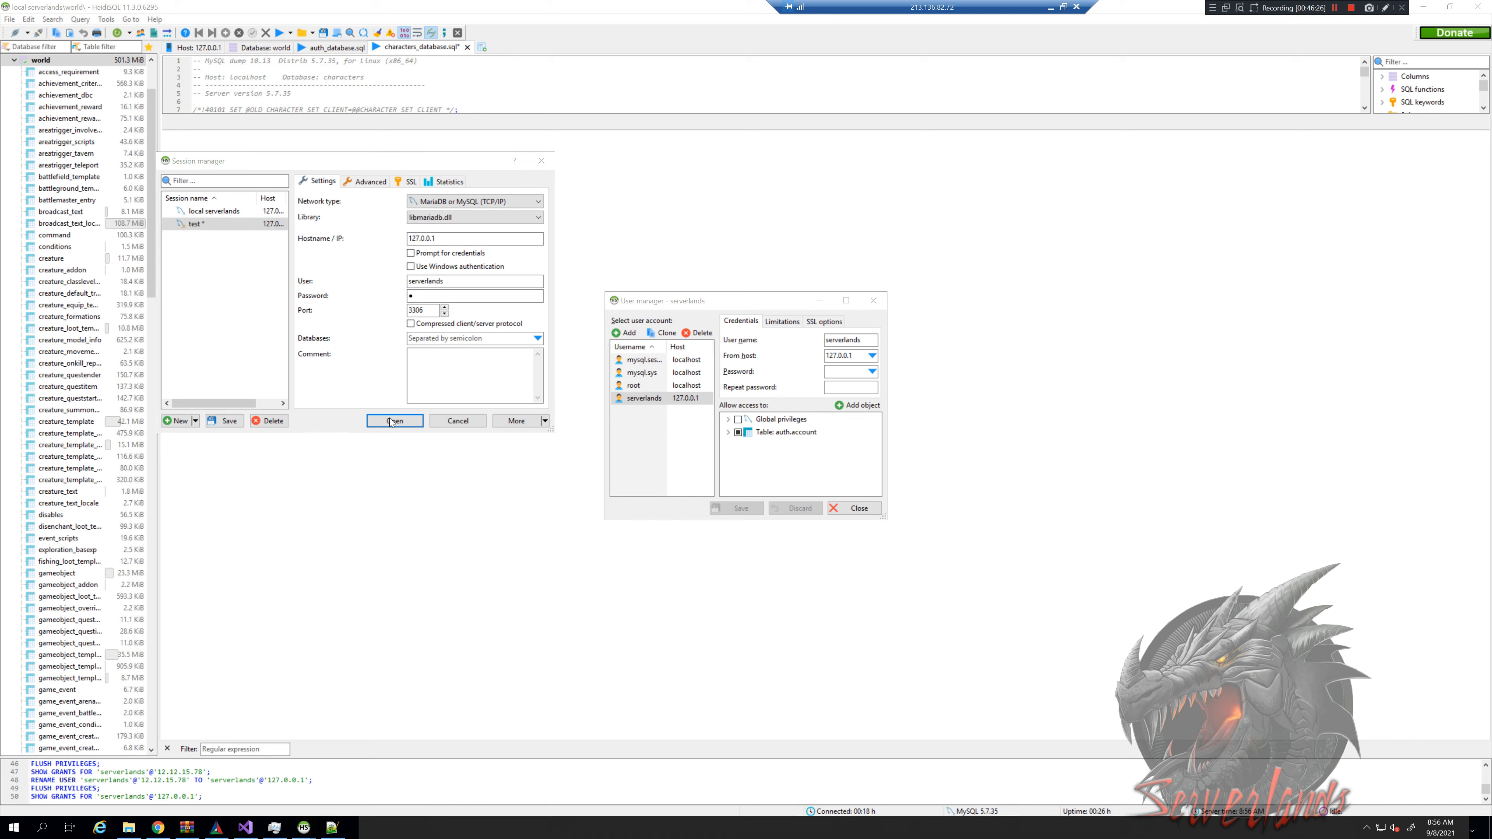
click(735, 426)
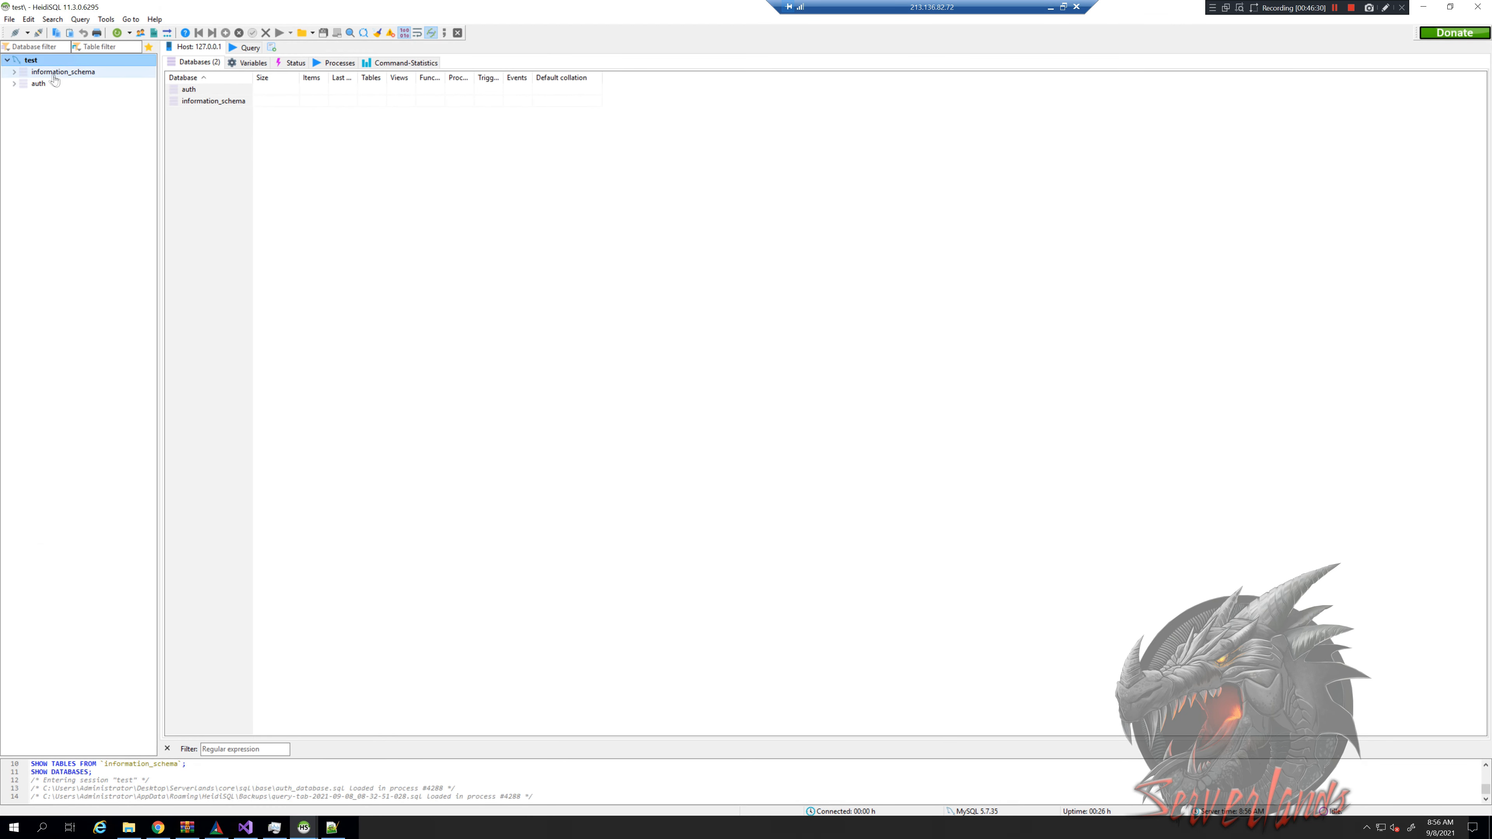
click(14, 72)
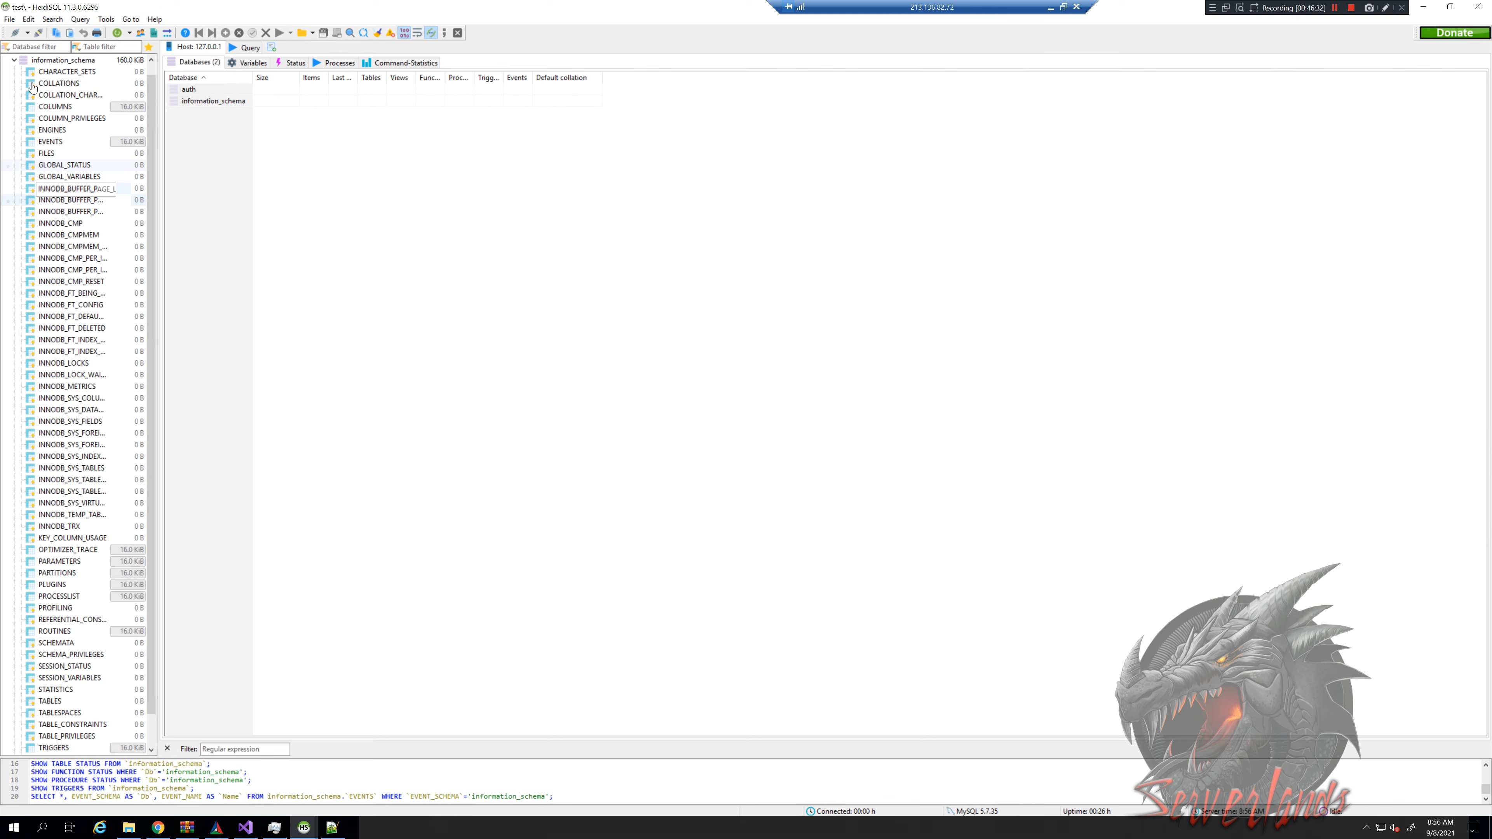
Collapse information_schema and open the auth database's account table structure
click(14, 61)
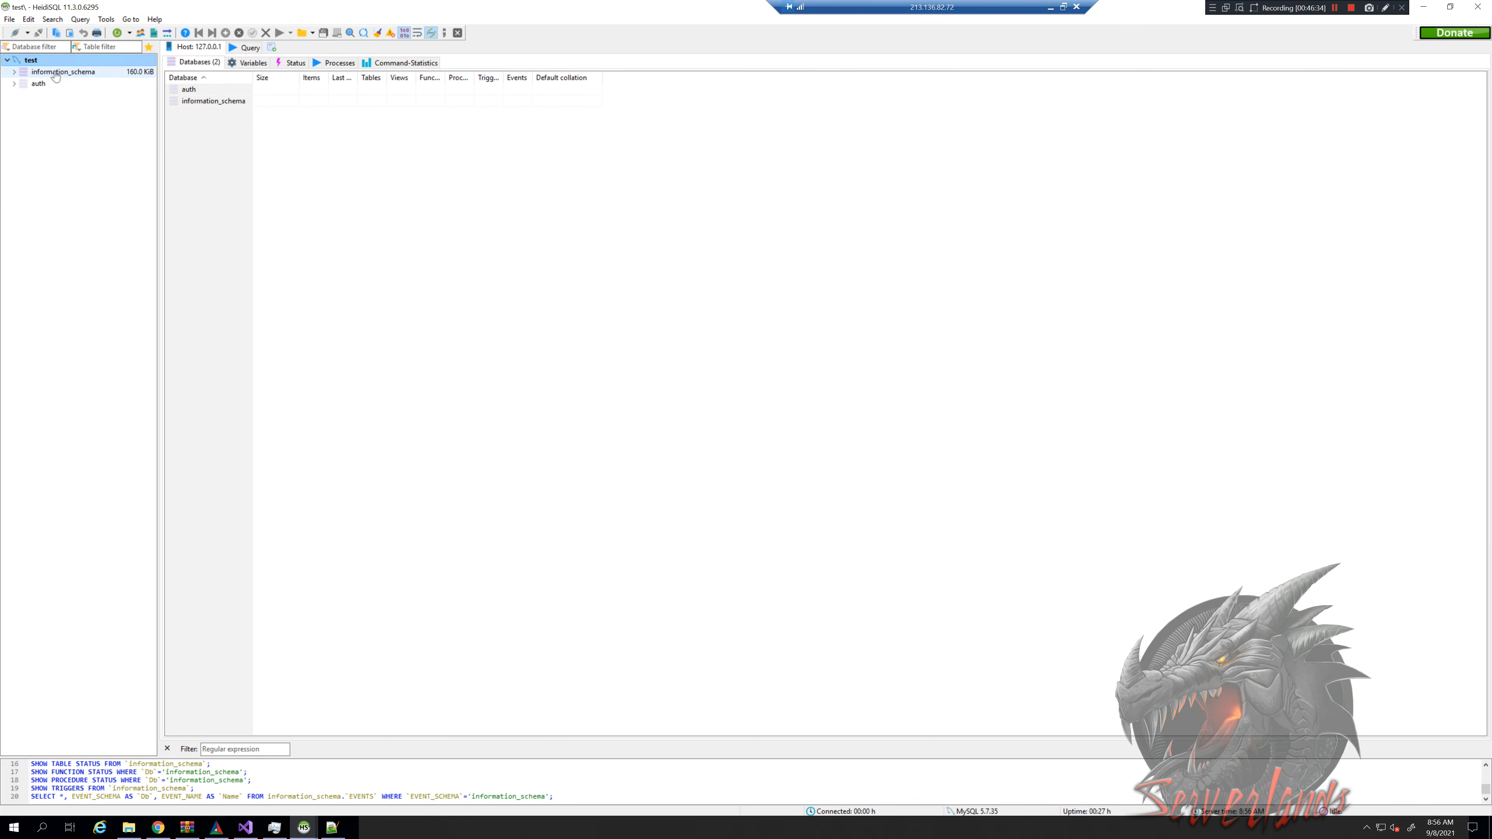
click(14, 84)
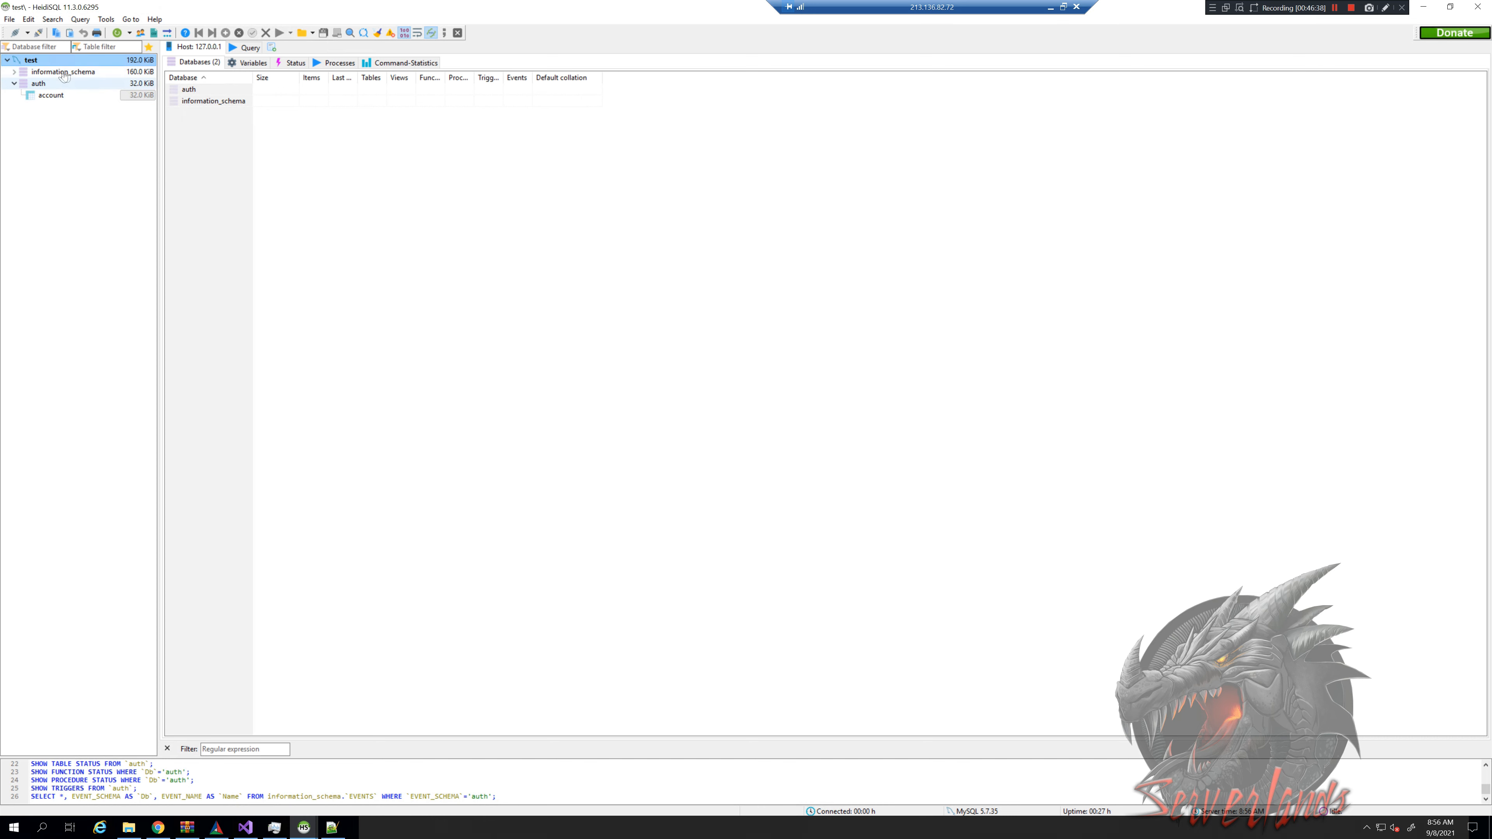
click(51, 95)
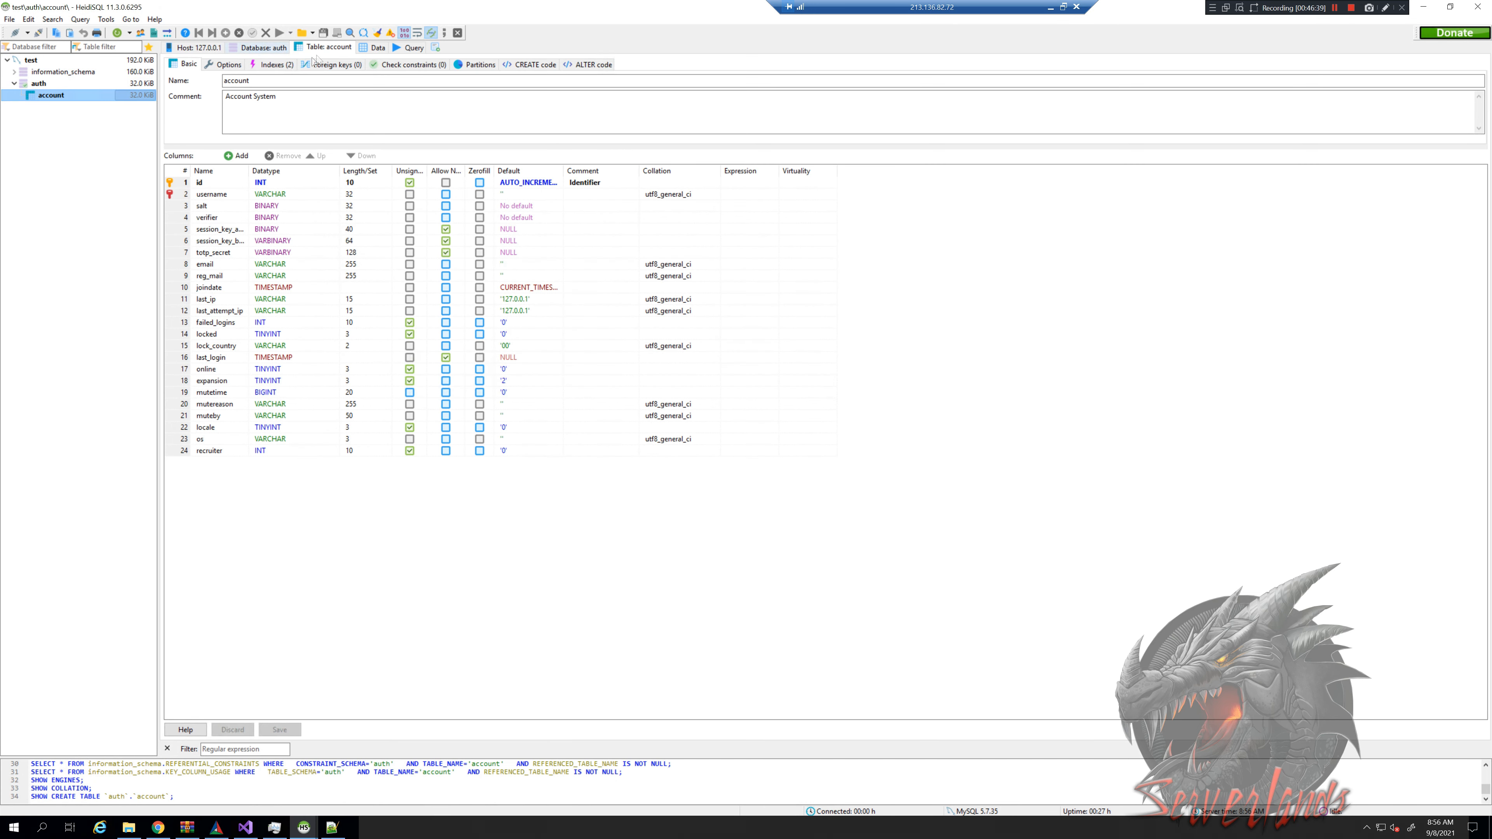
Insert an account row with id 1, dismiss the missing salt error, and delete the row
click(368, 48)
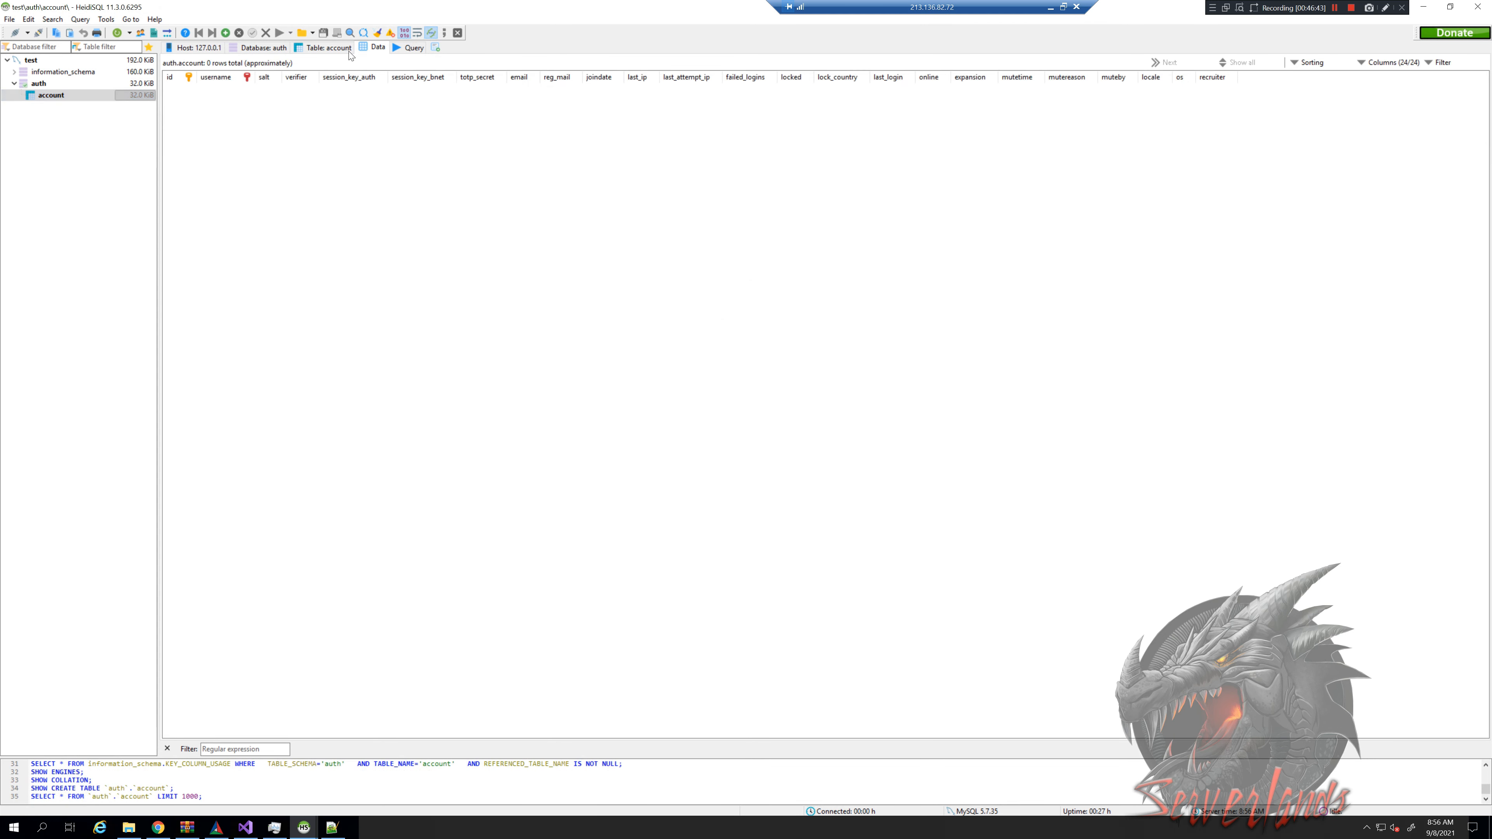
click(226, 34)
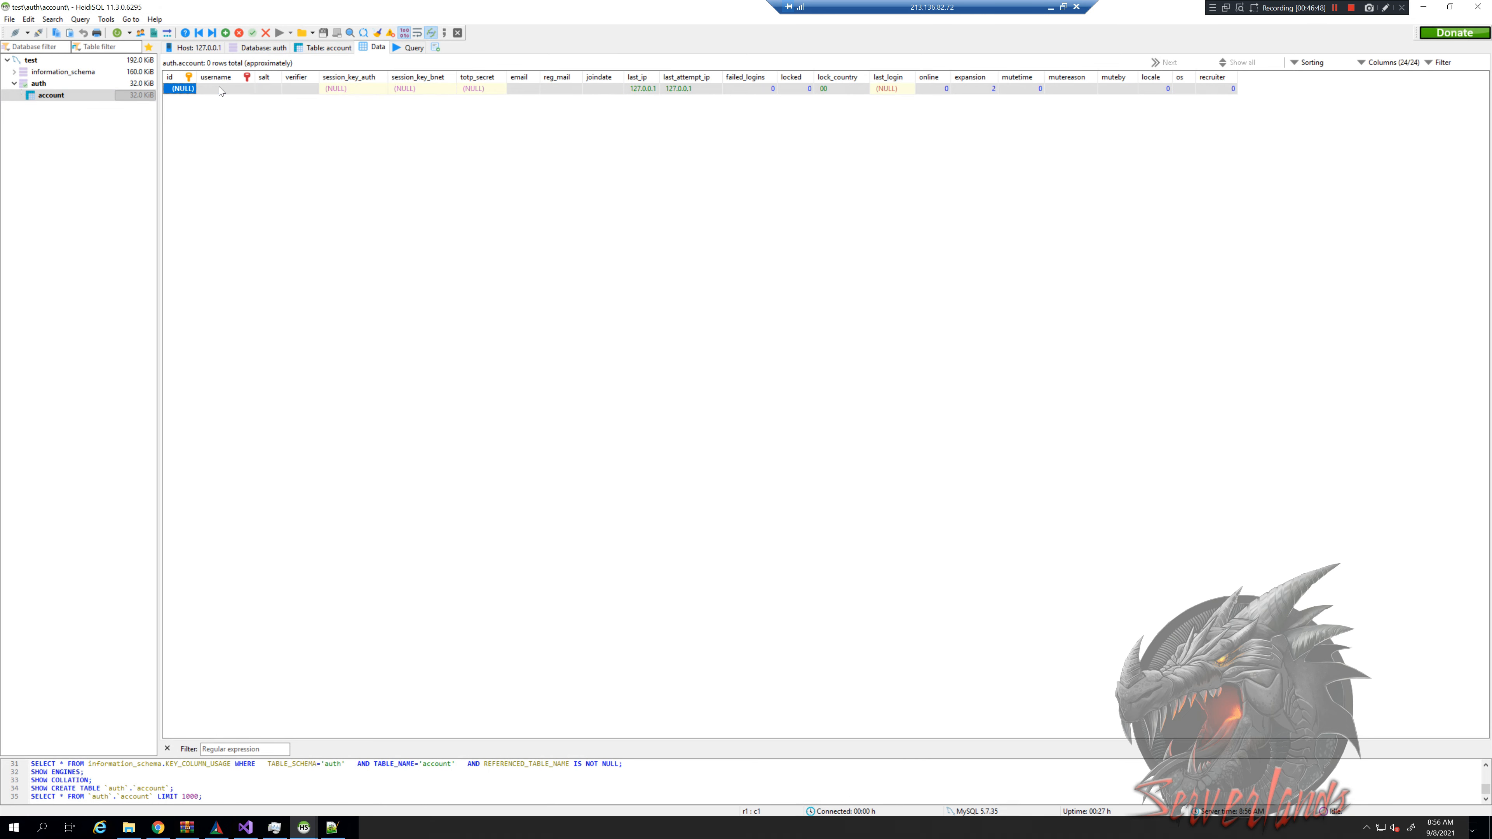
text(1)
key(Return)
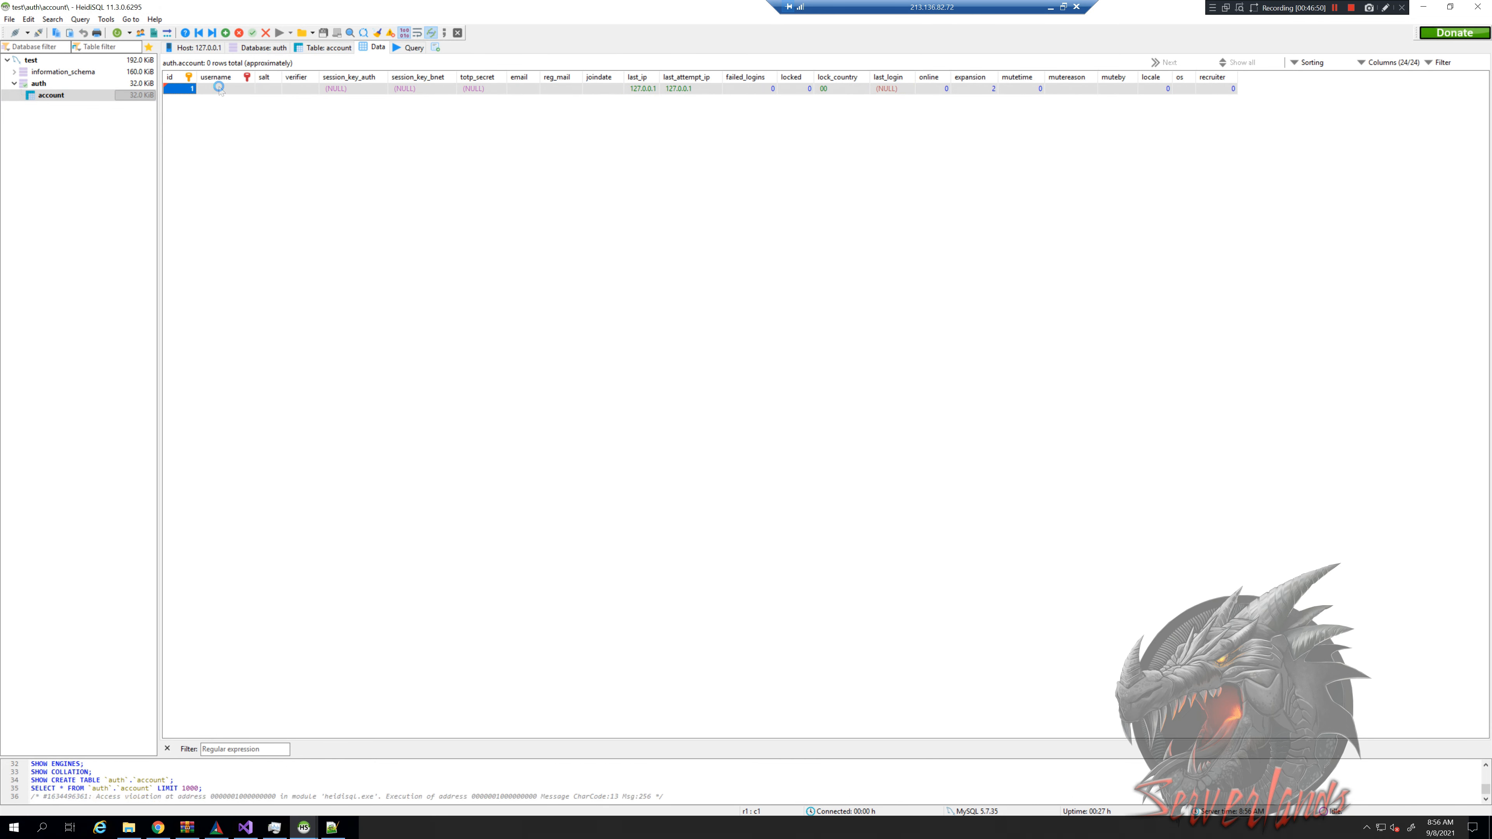
click(828, 405)
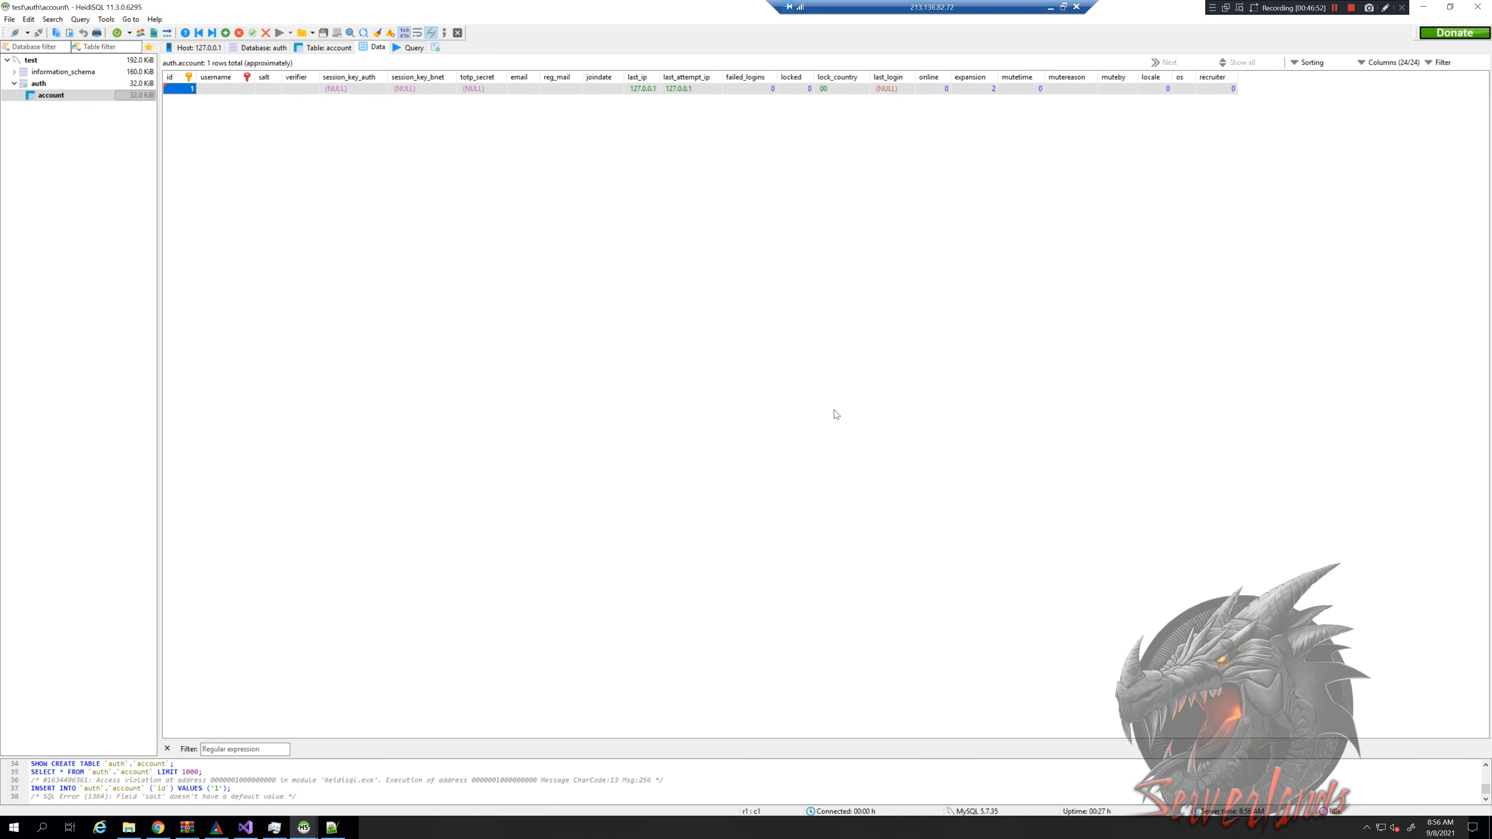
click(239, 33)
click(777, 415)
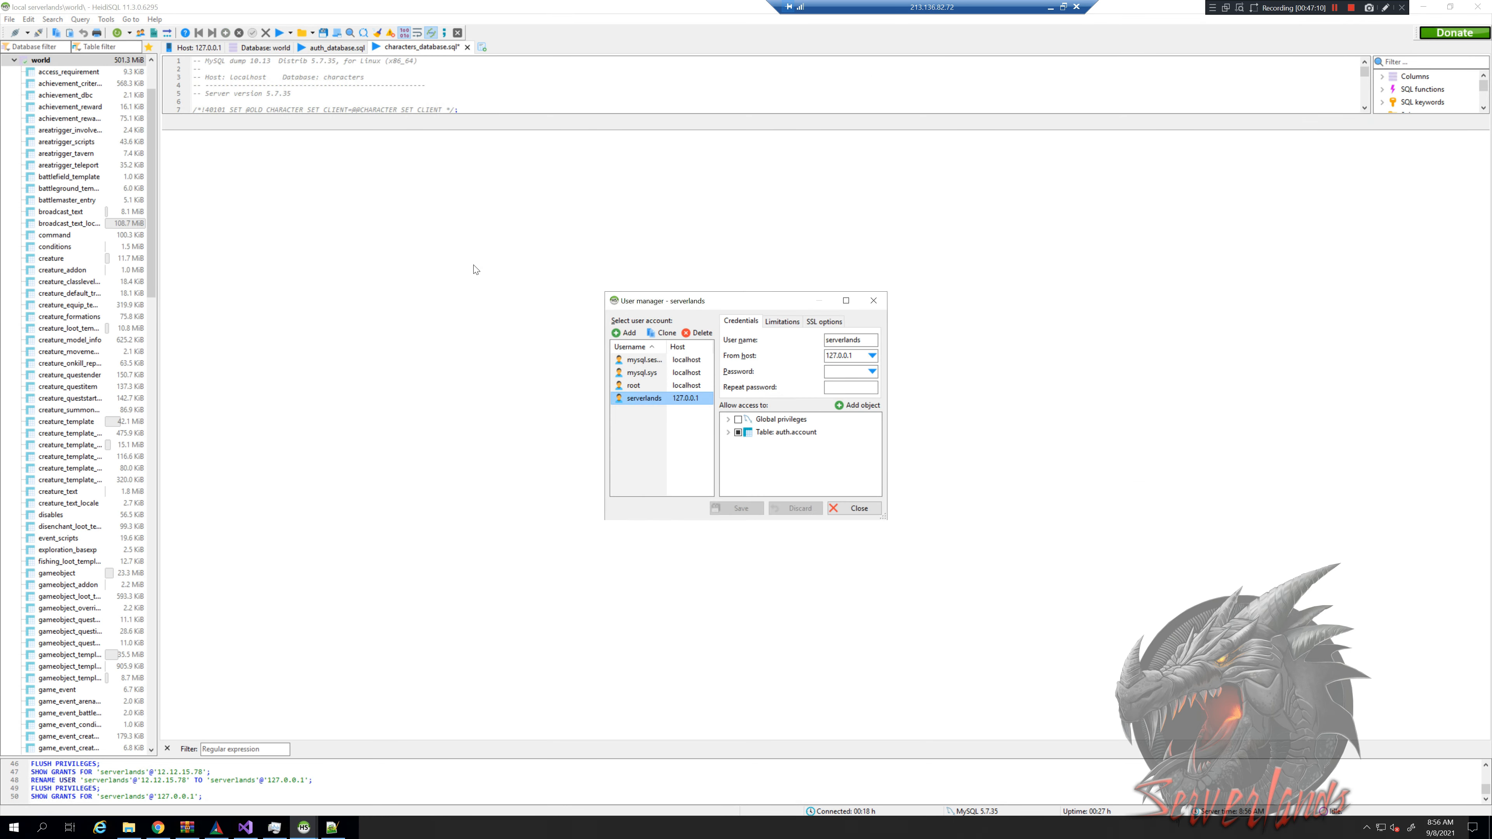
click(698, 334)
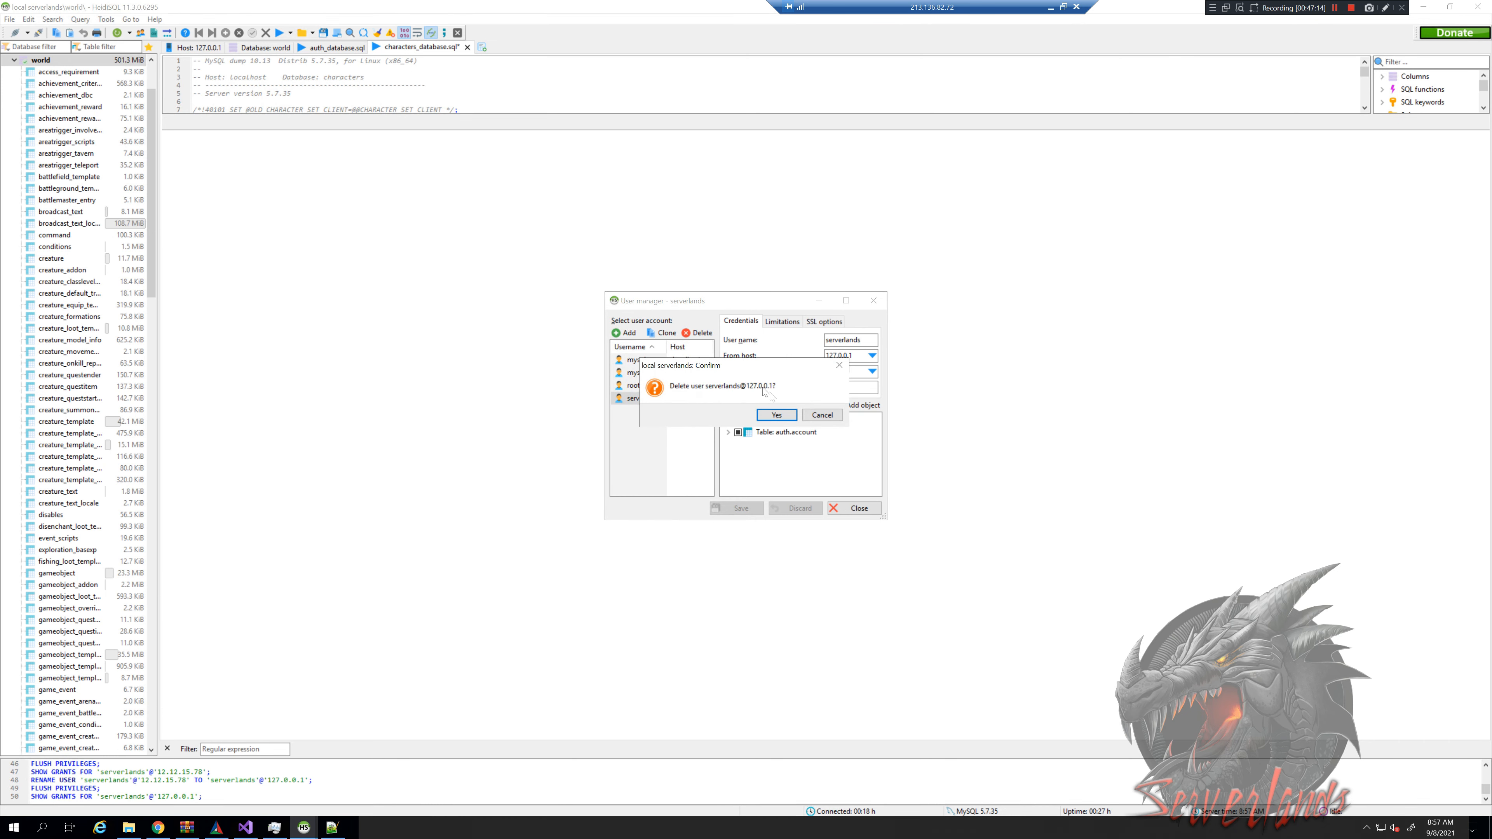
click(777, 414)
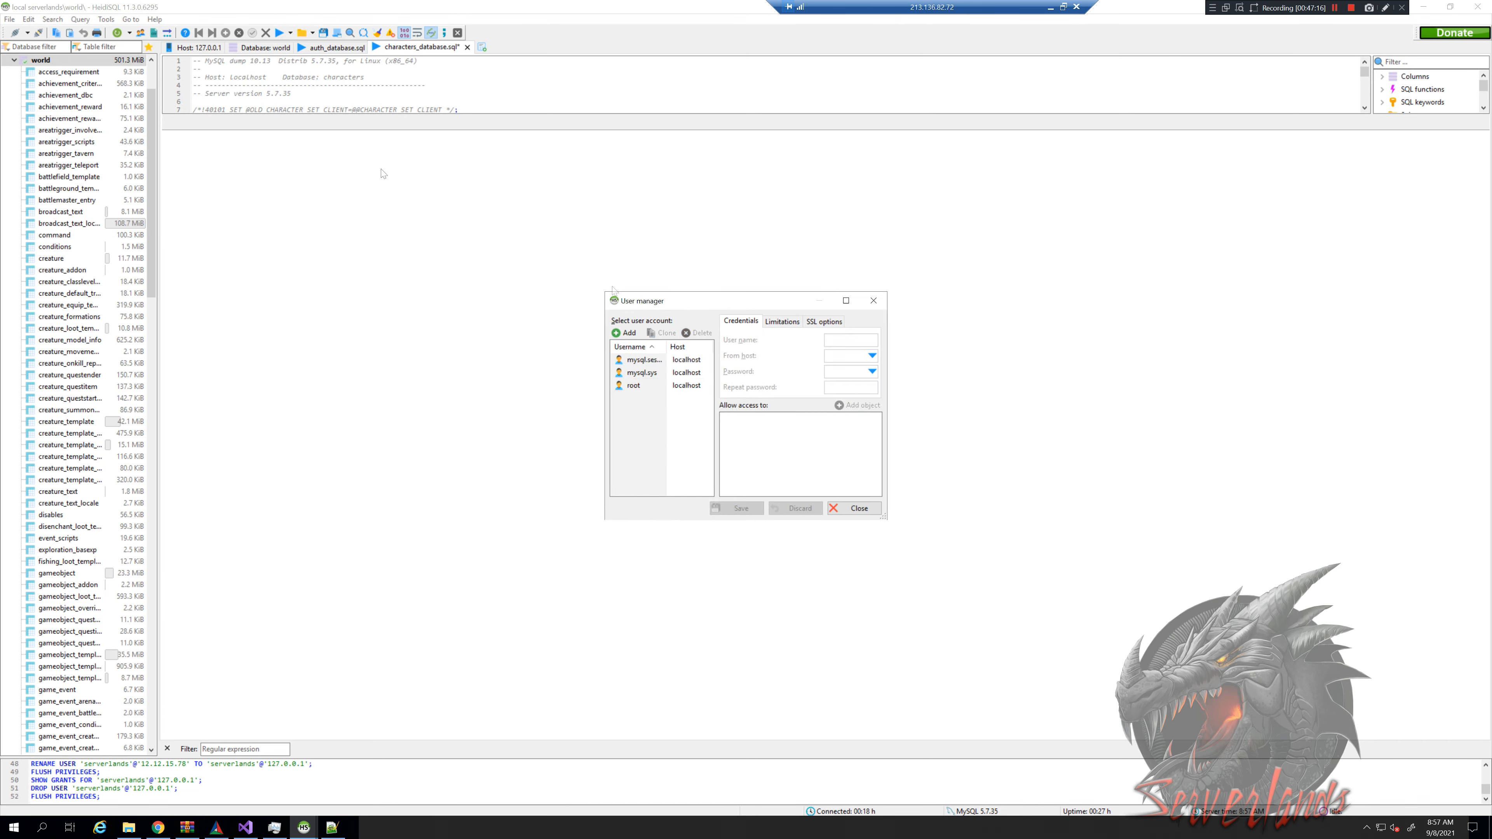
click(859, 508)
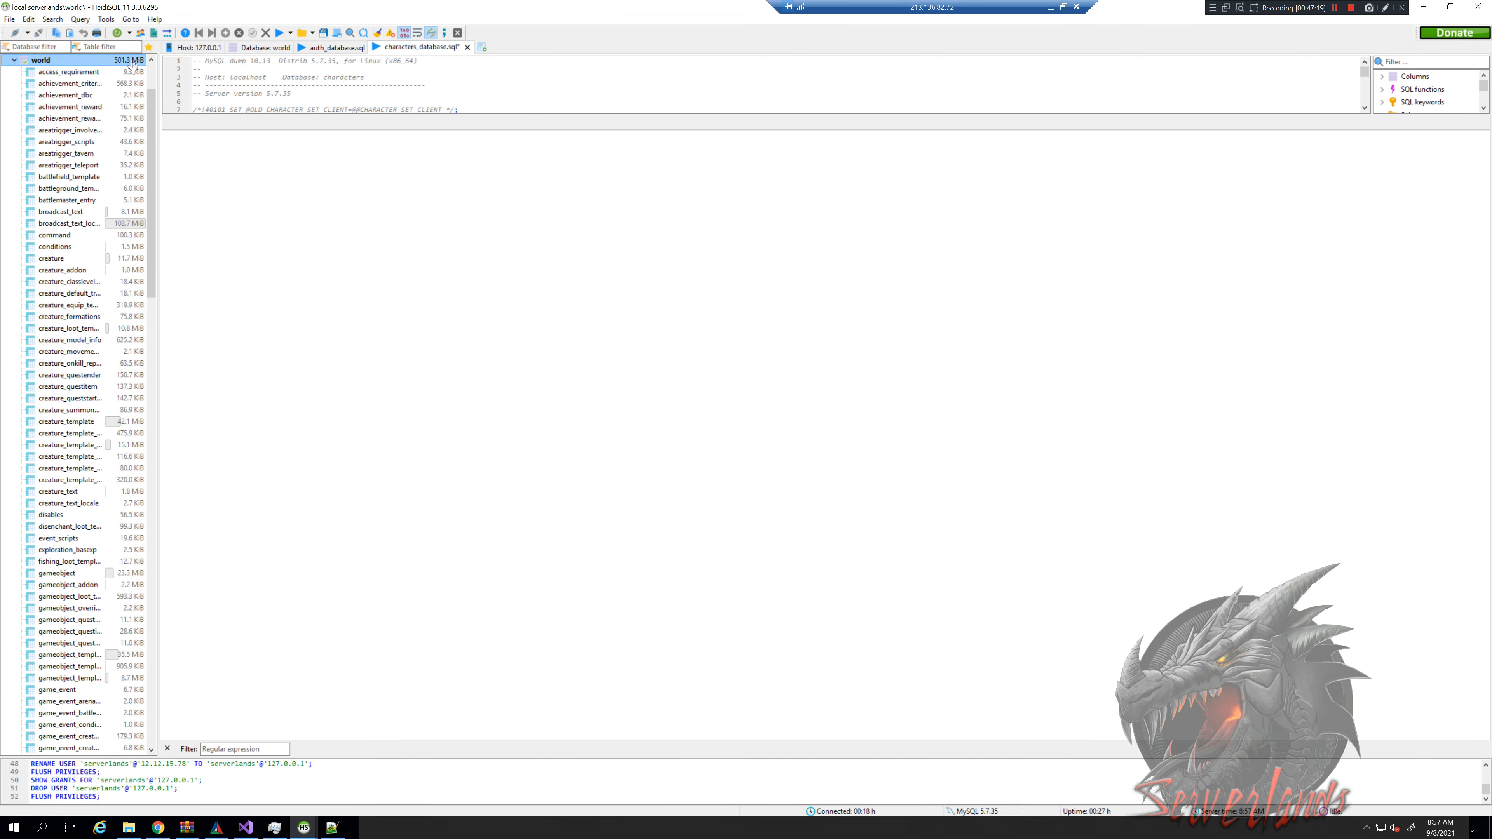
key(alt+Tab)
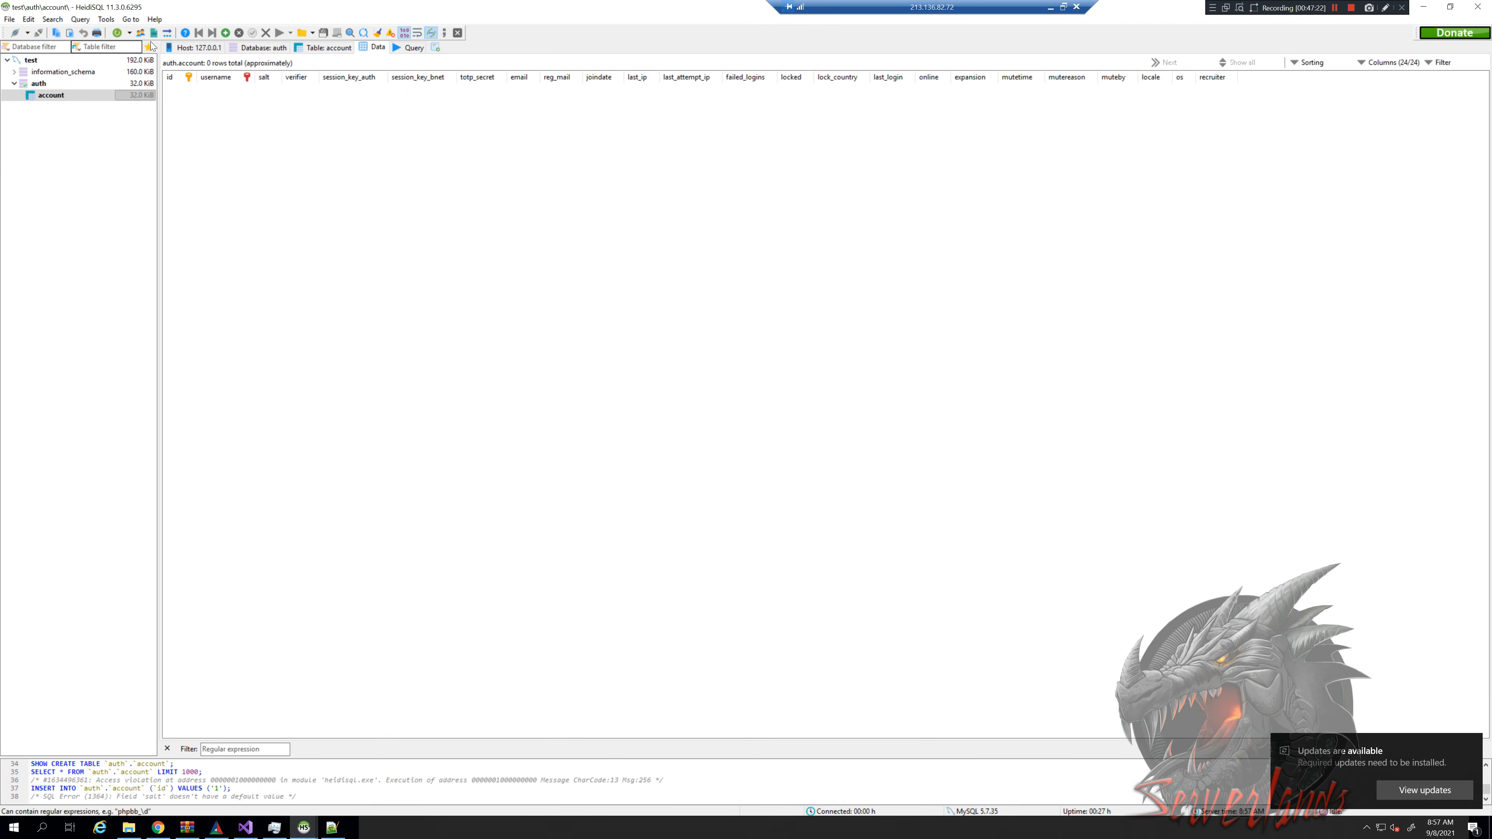
Refresh the account data, dismiss the SQL Error 1142 SELECT denied message, and reselect the table
click(128, 33)
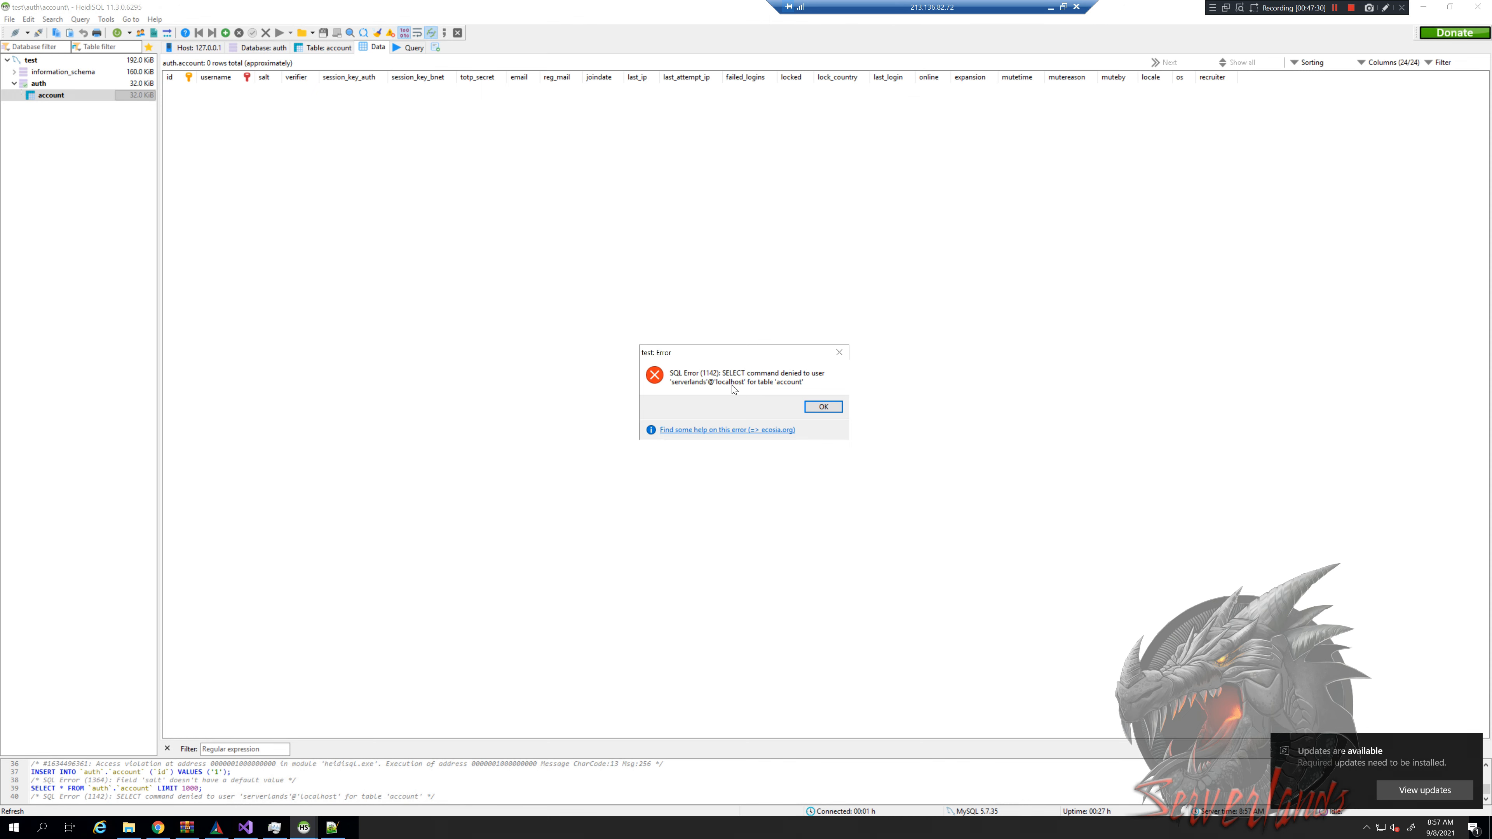
click(823, 407)
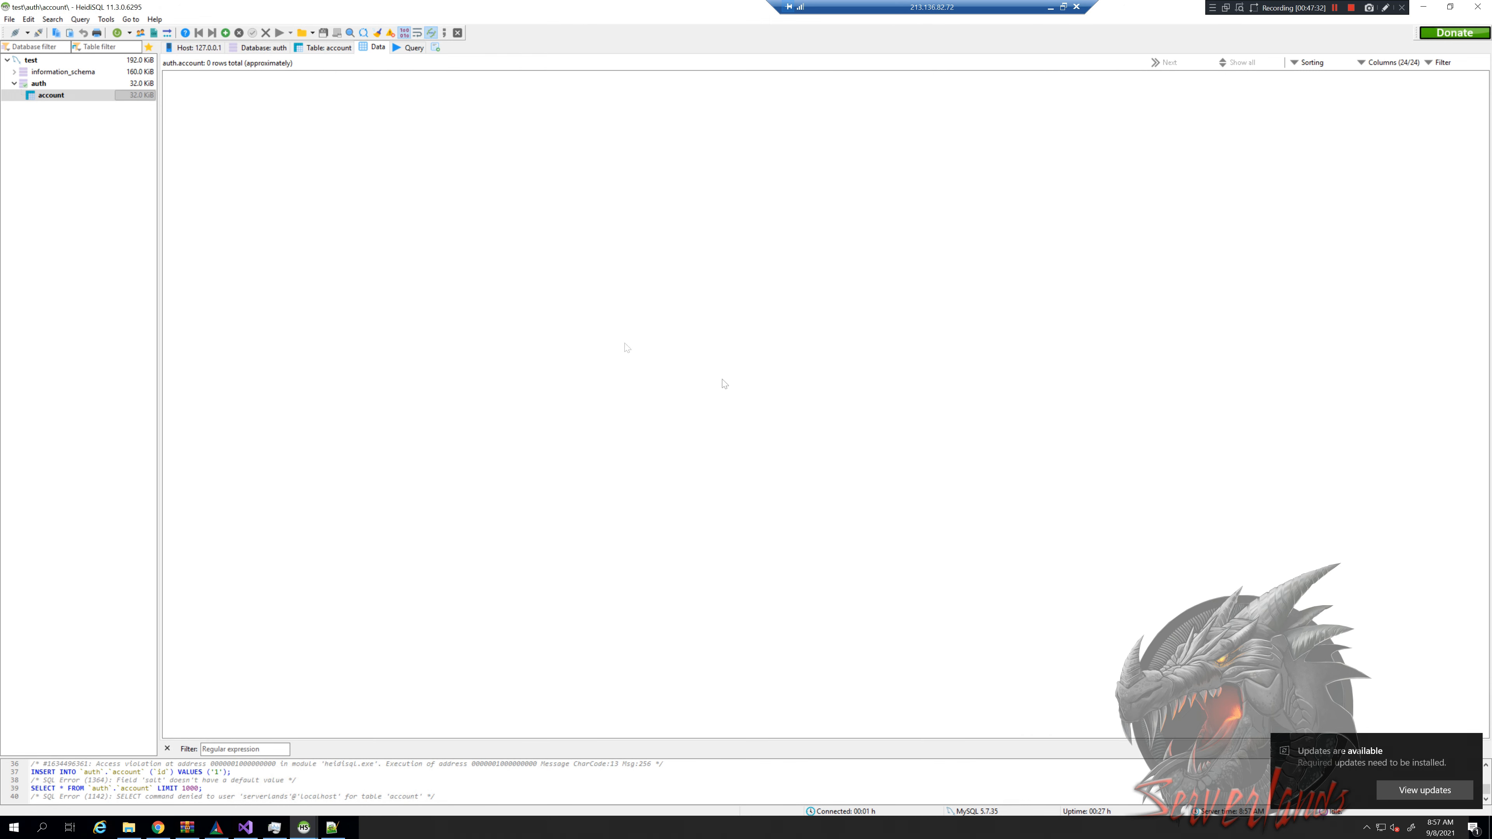
click(56, 99)
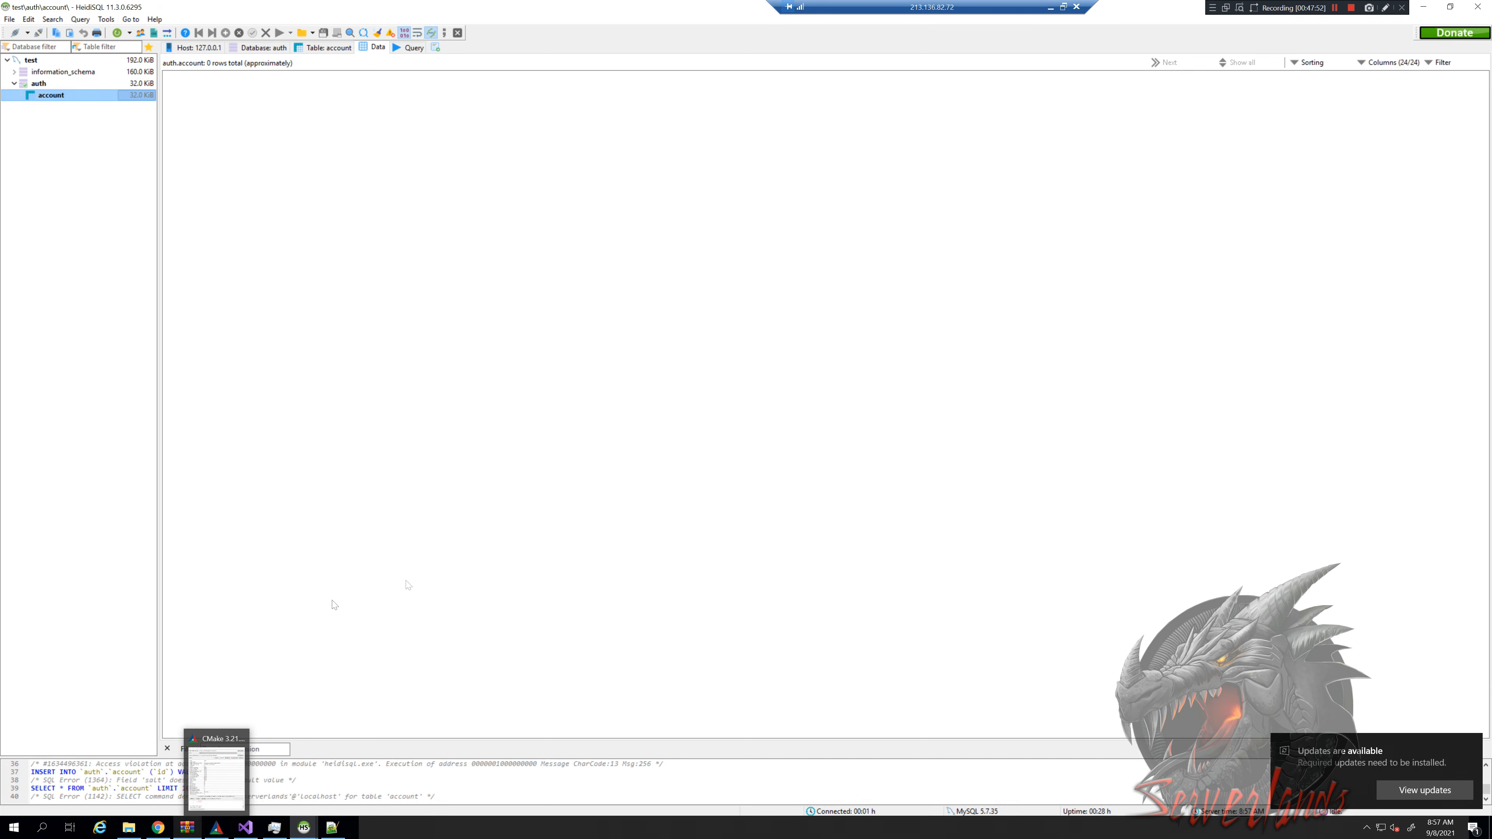
Switch the TrinityCore GitHub repository to the 3.3.5 branch
click(157, 828)
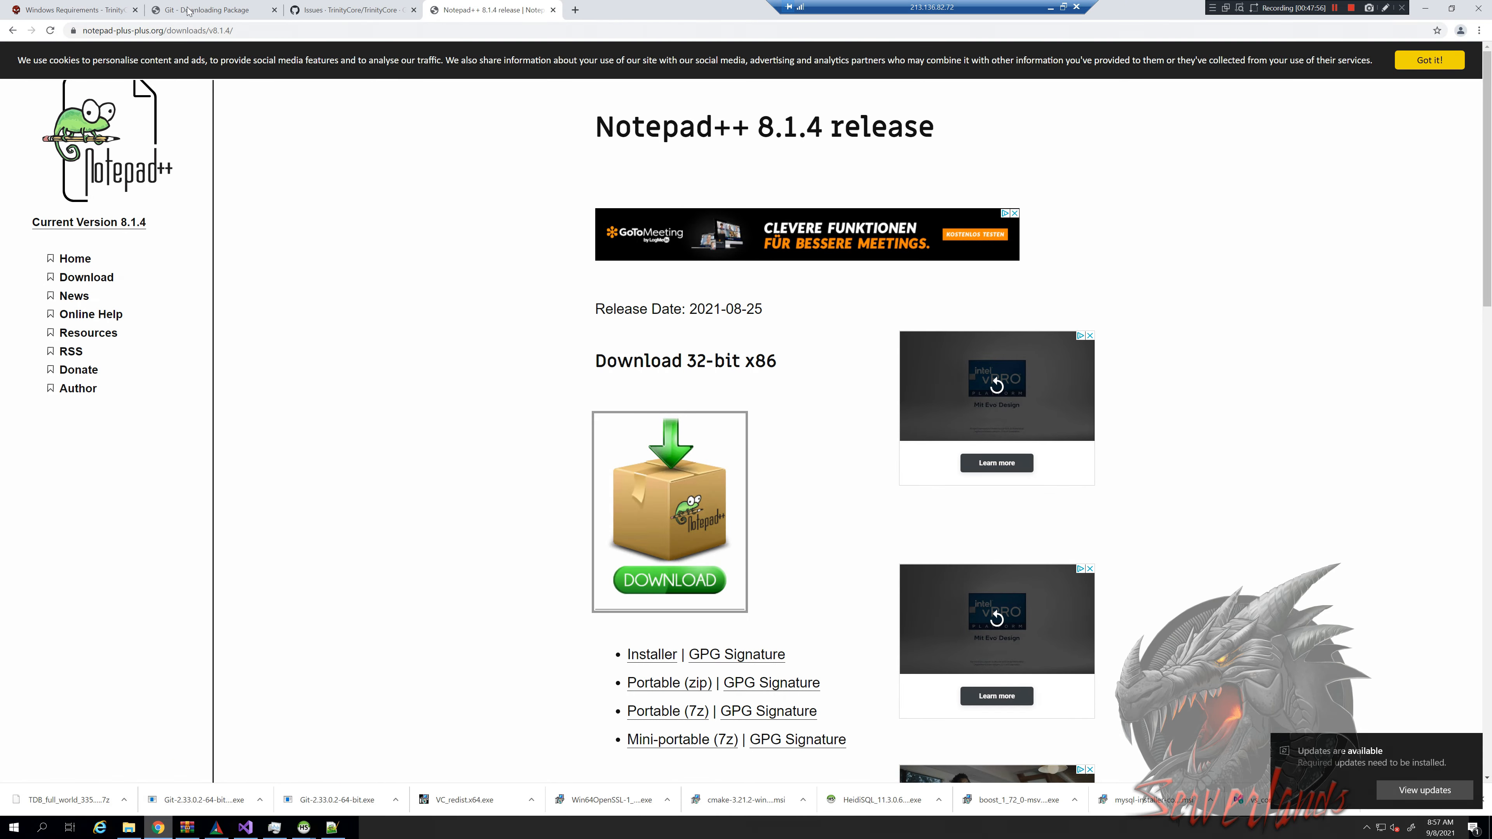
click(332, 12)
click(35, 135)
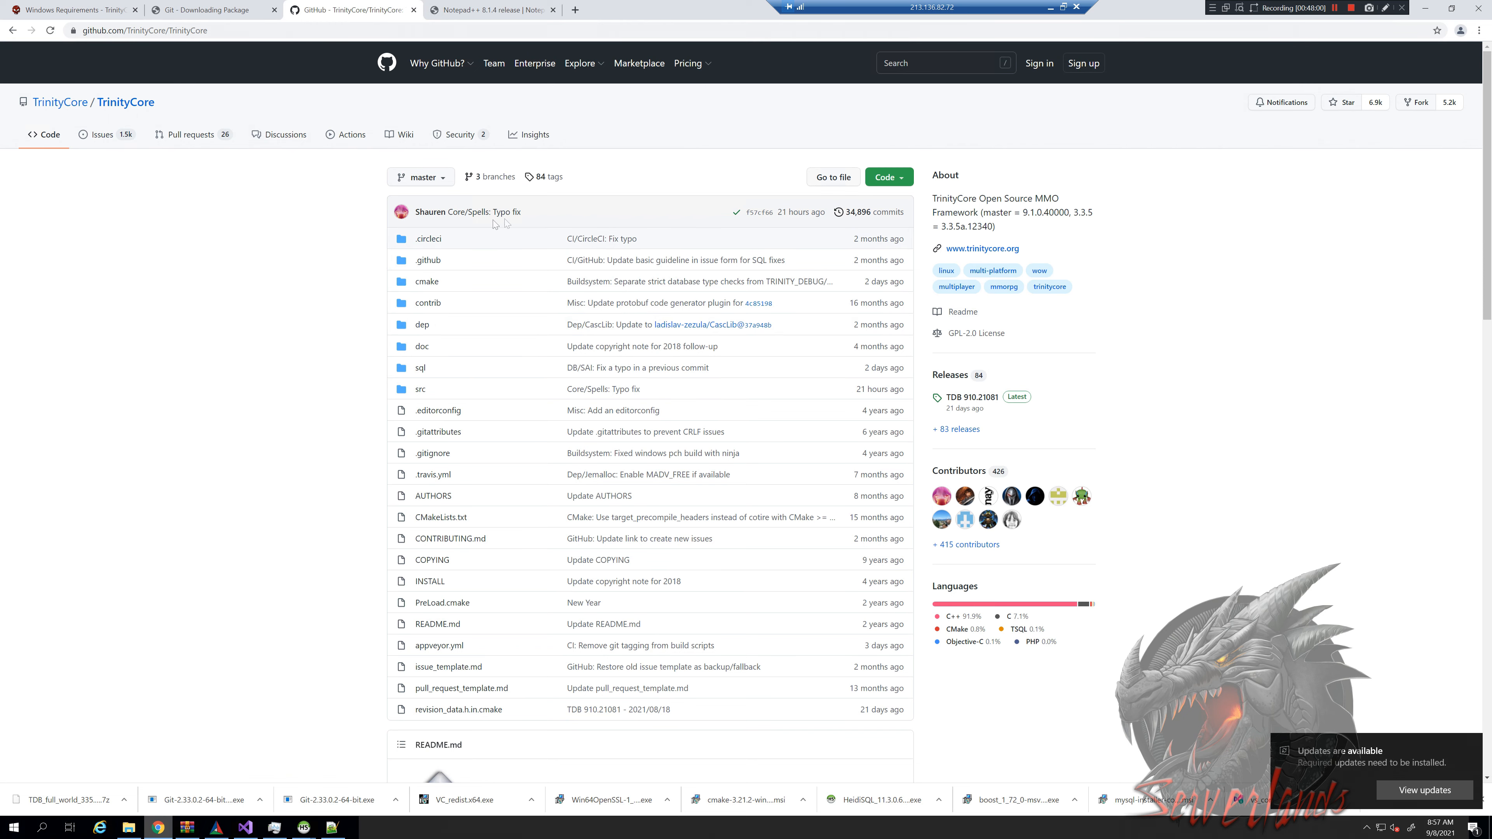
click(420, 177)
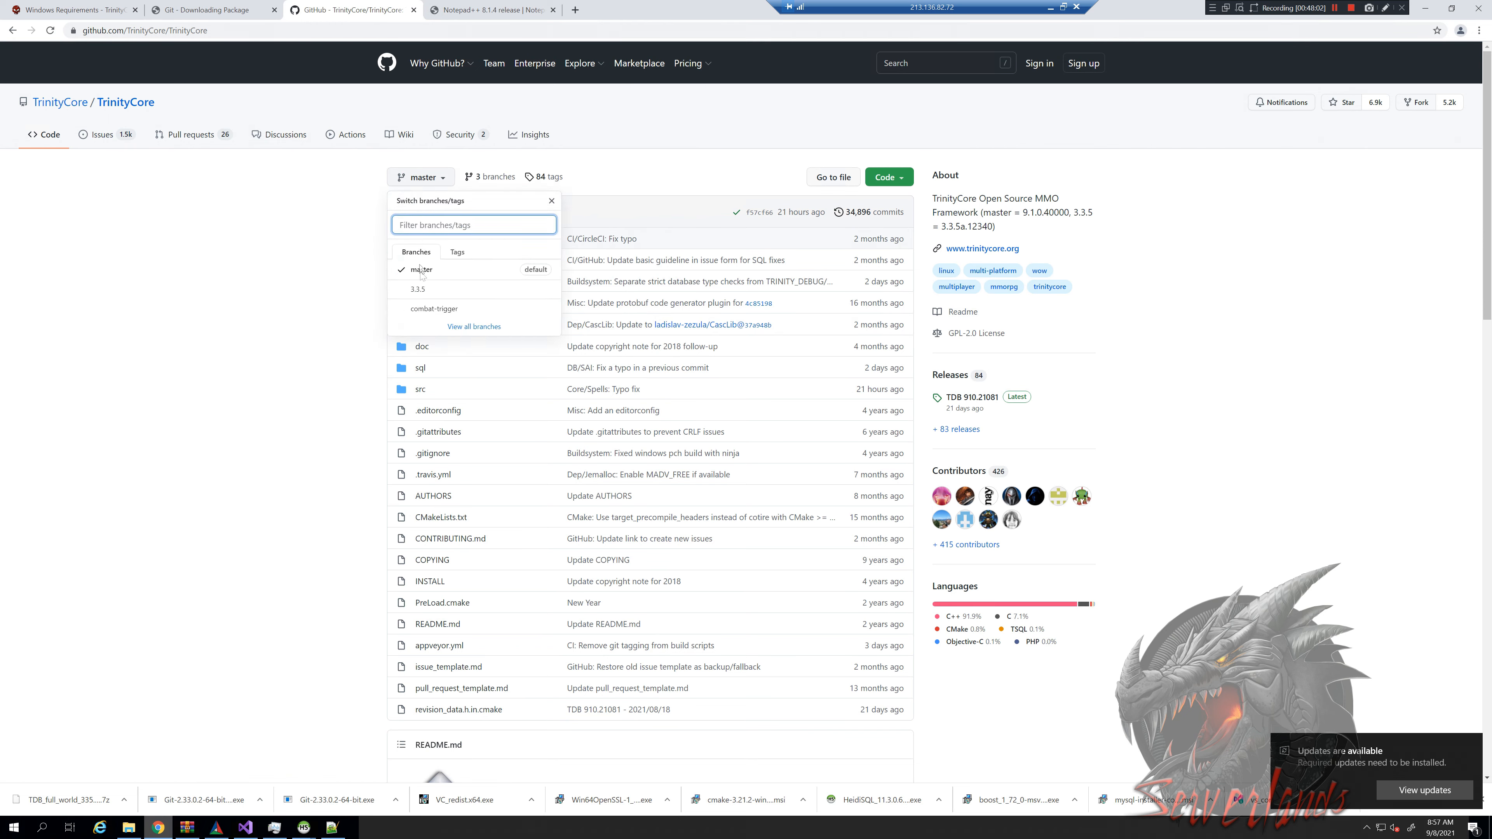
click(418, 290)
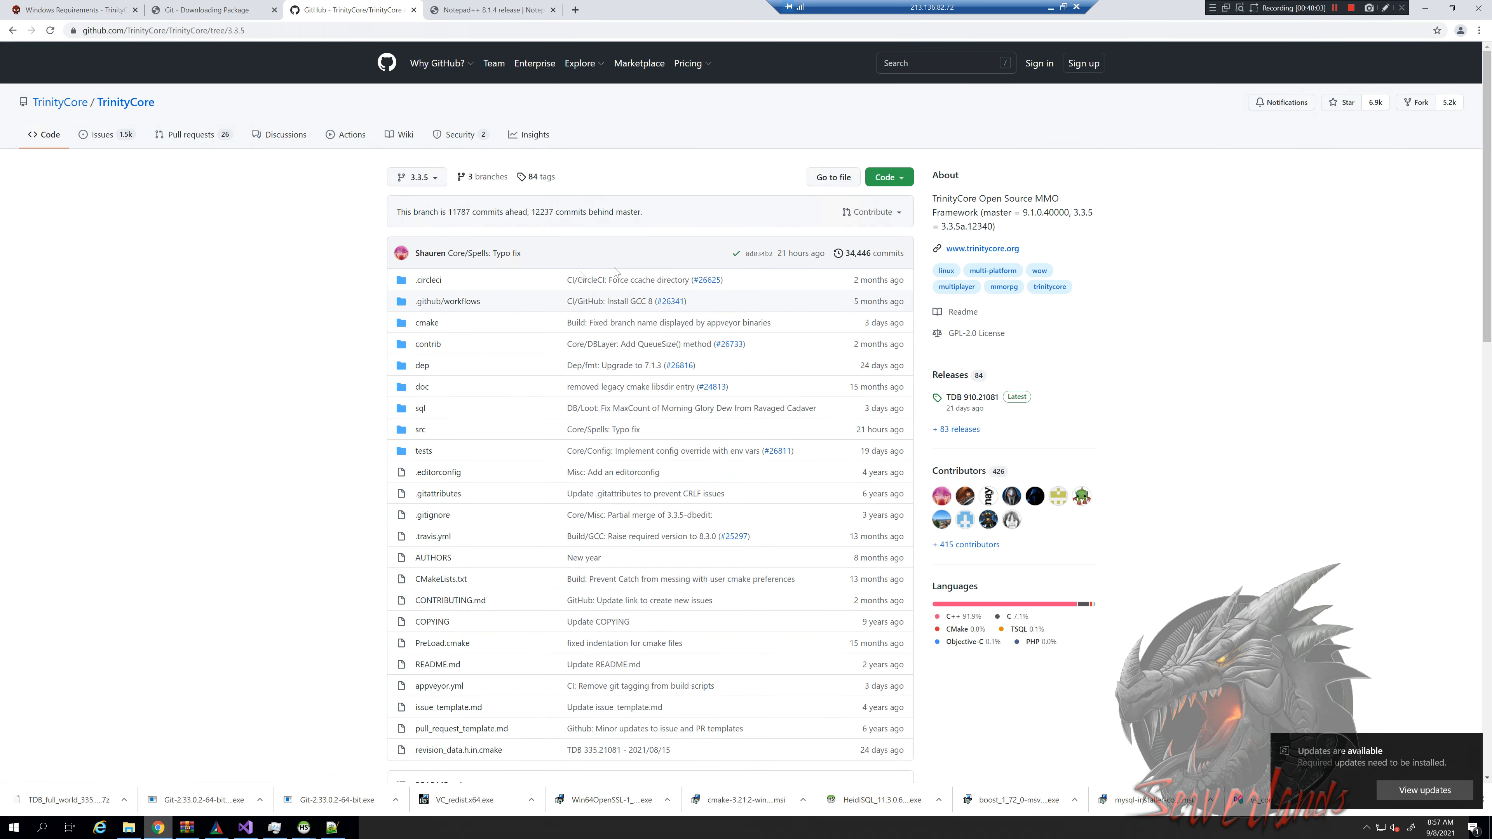
Return to authserver.conf in Notepad++ at the LoginDatabaseInfo line 207
key(alt+Tab)
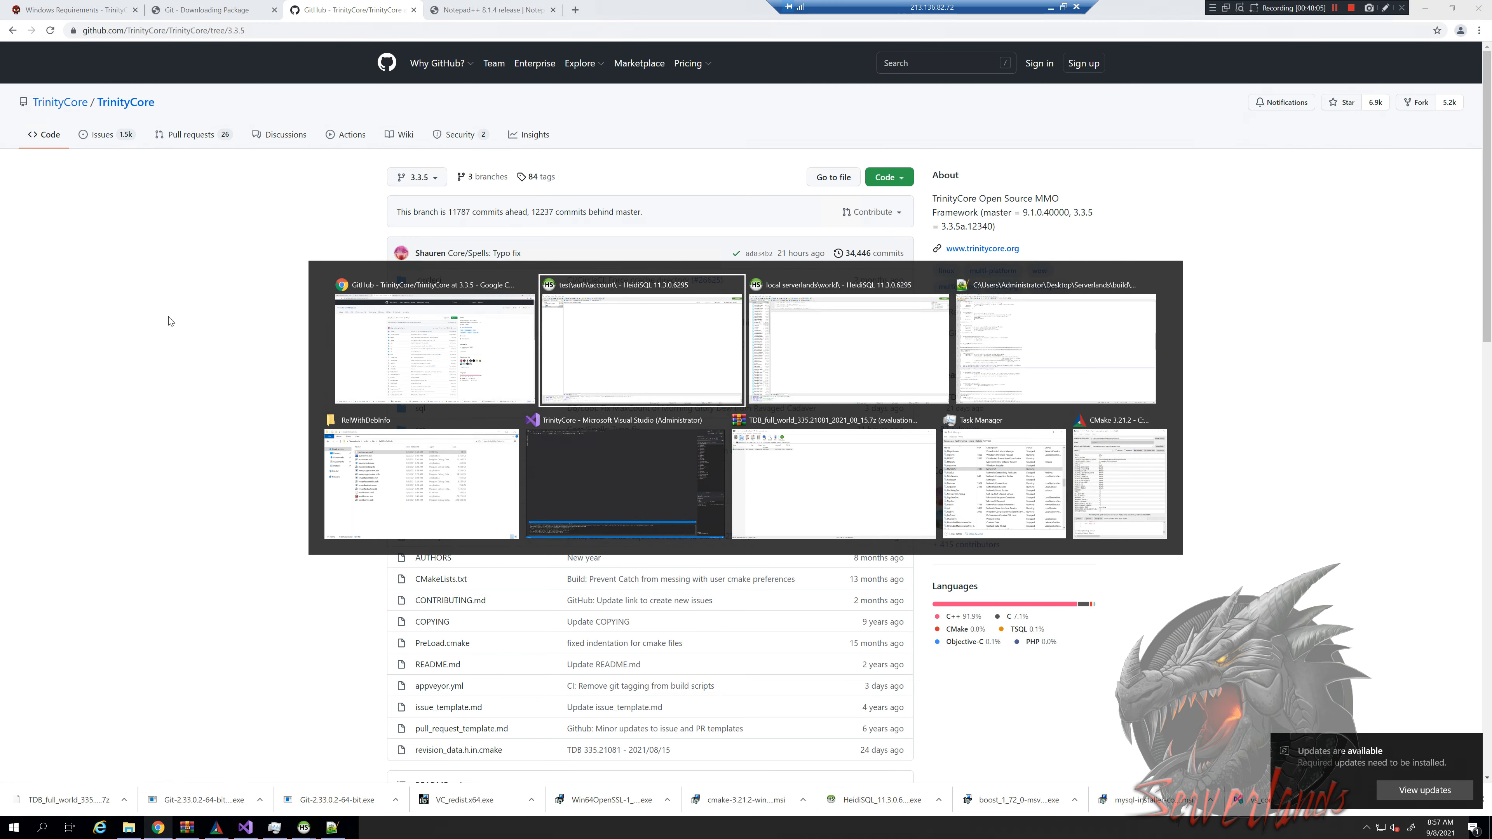
key(alt+Tab)
key(alt+Tab)
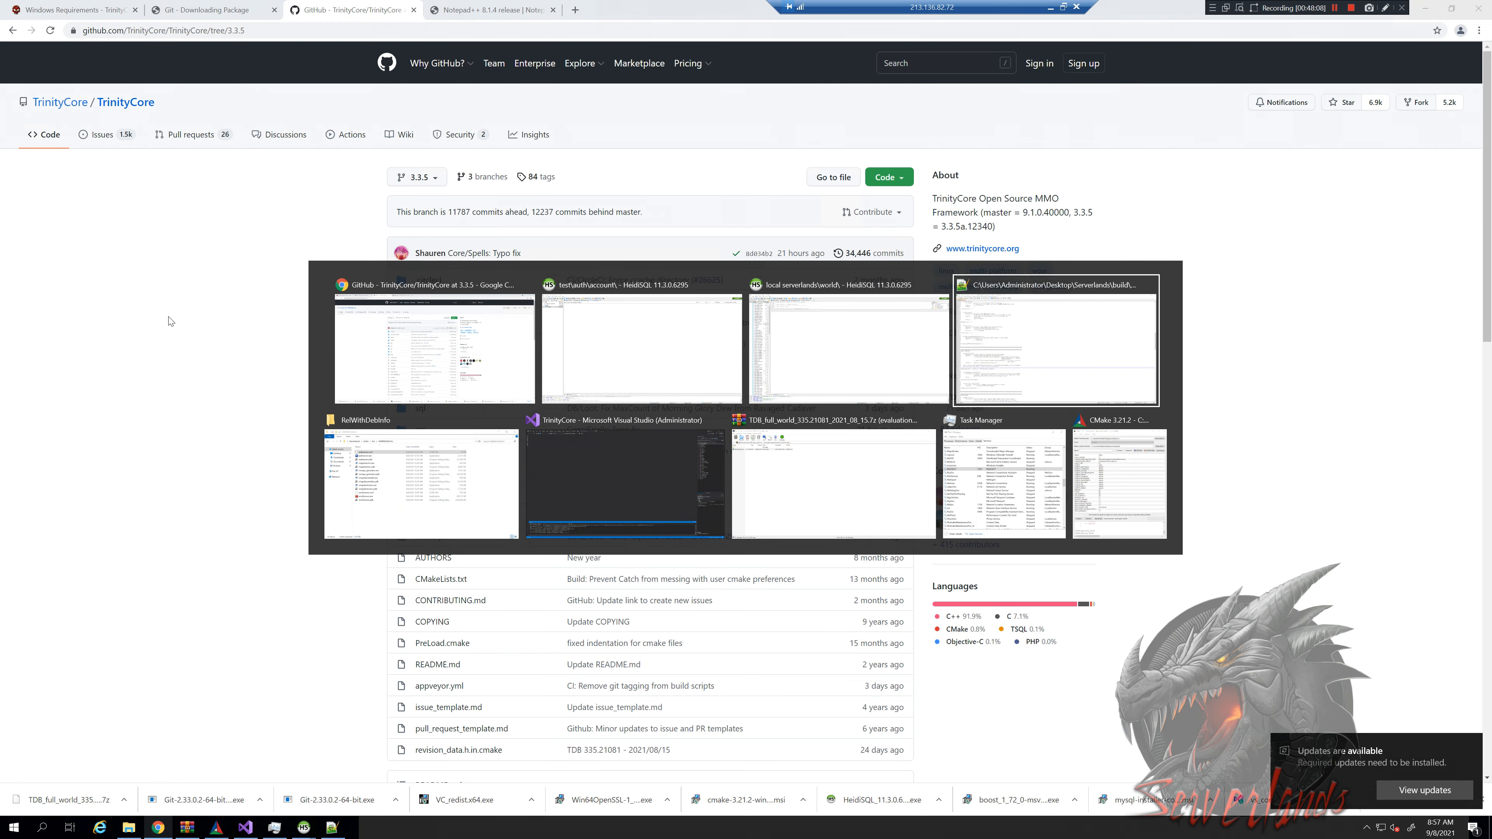
click(288, 557)
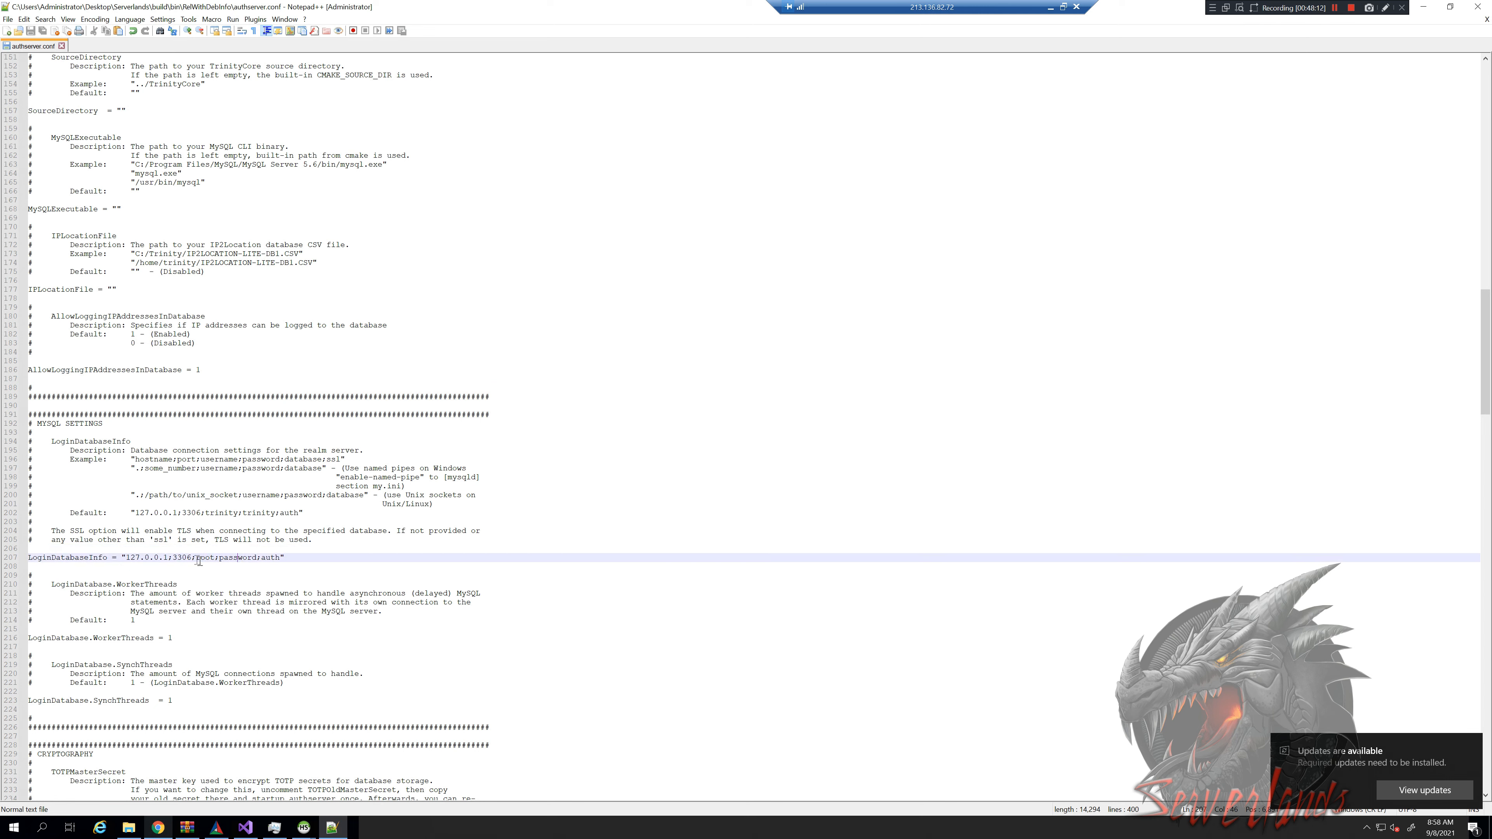
Open worldserver.conf from the RelWithDebInfo folder with Edit with Notepad++
drag(228, 553, 240, 554)
click(244, 556)
key(alt+Tab)
key(alt+Tab)
key(alt+Tab)
key(alt+Tab)
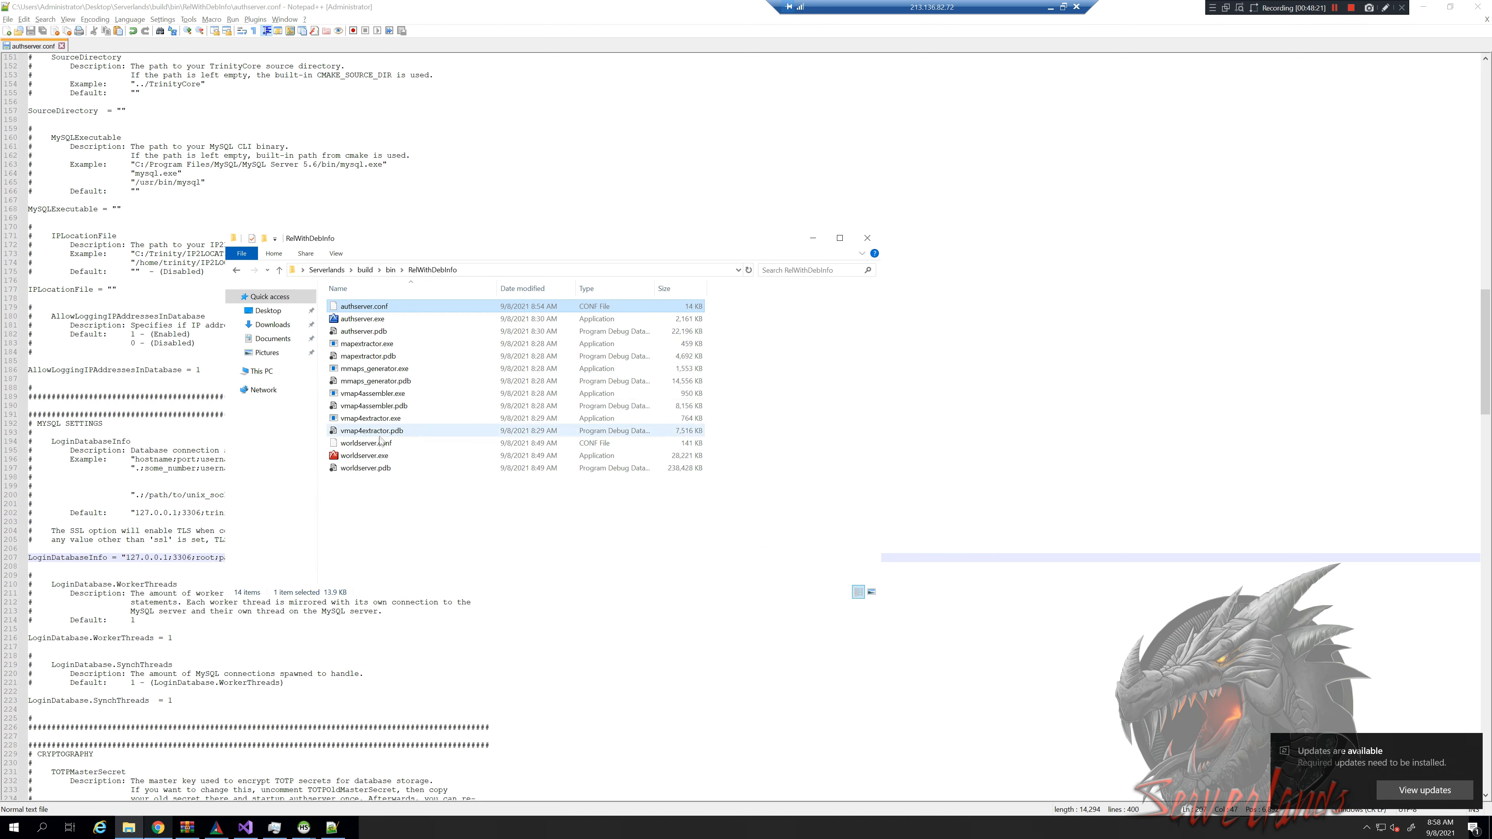
click(380, 444)
right_click(382, 446)
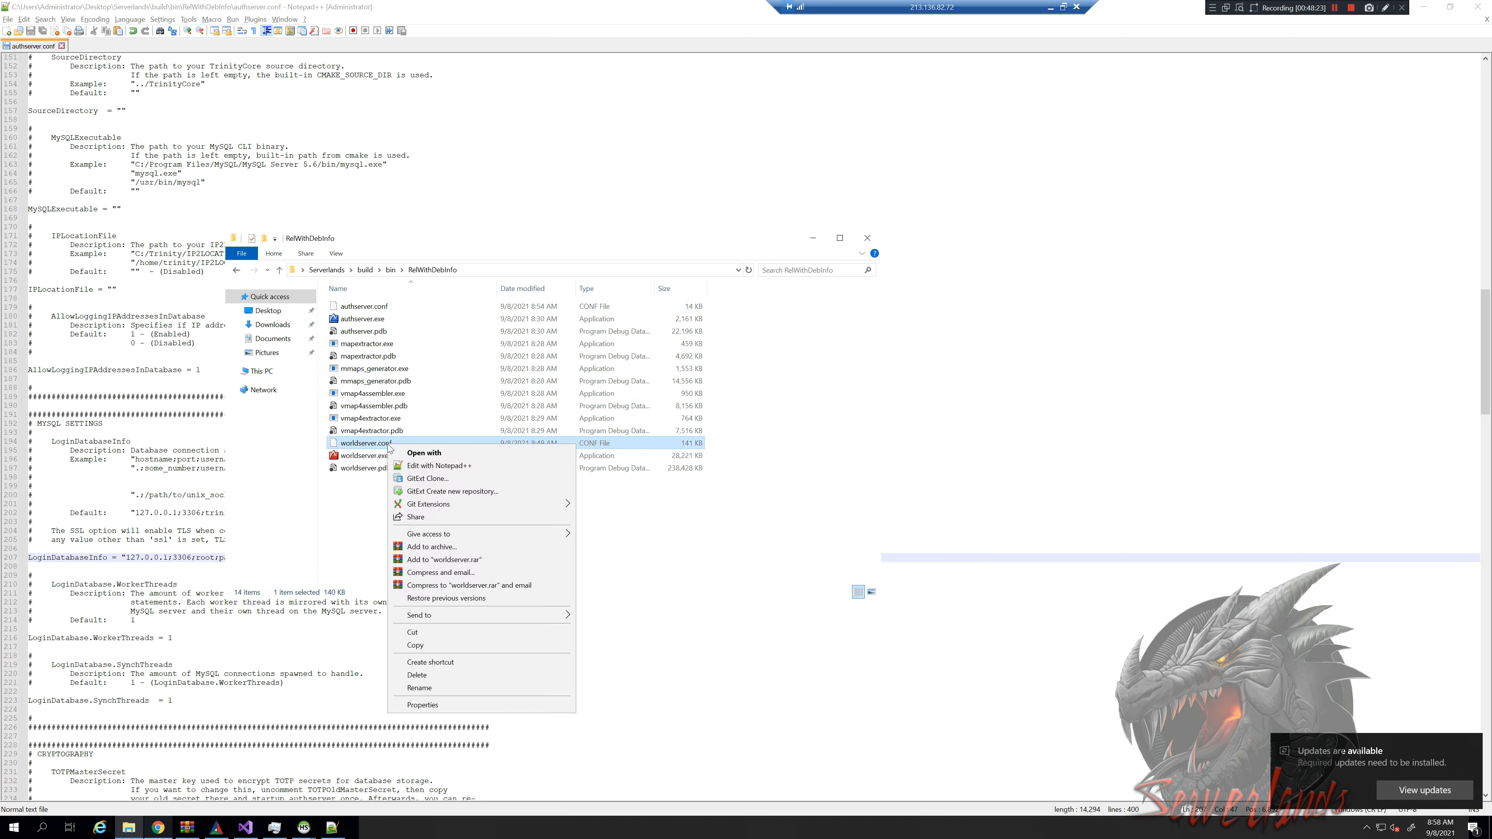
click(415, 465)
Find the WorldServerPort 8085 setting, then column-select 'trinity' on the three DatabaseInfo lines
scroll(190, 544, down, 6)
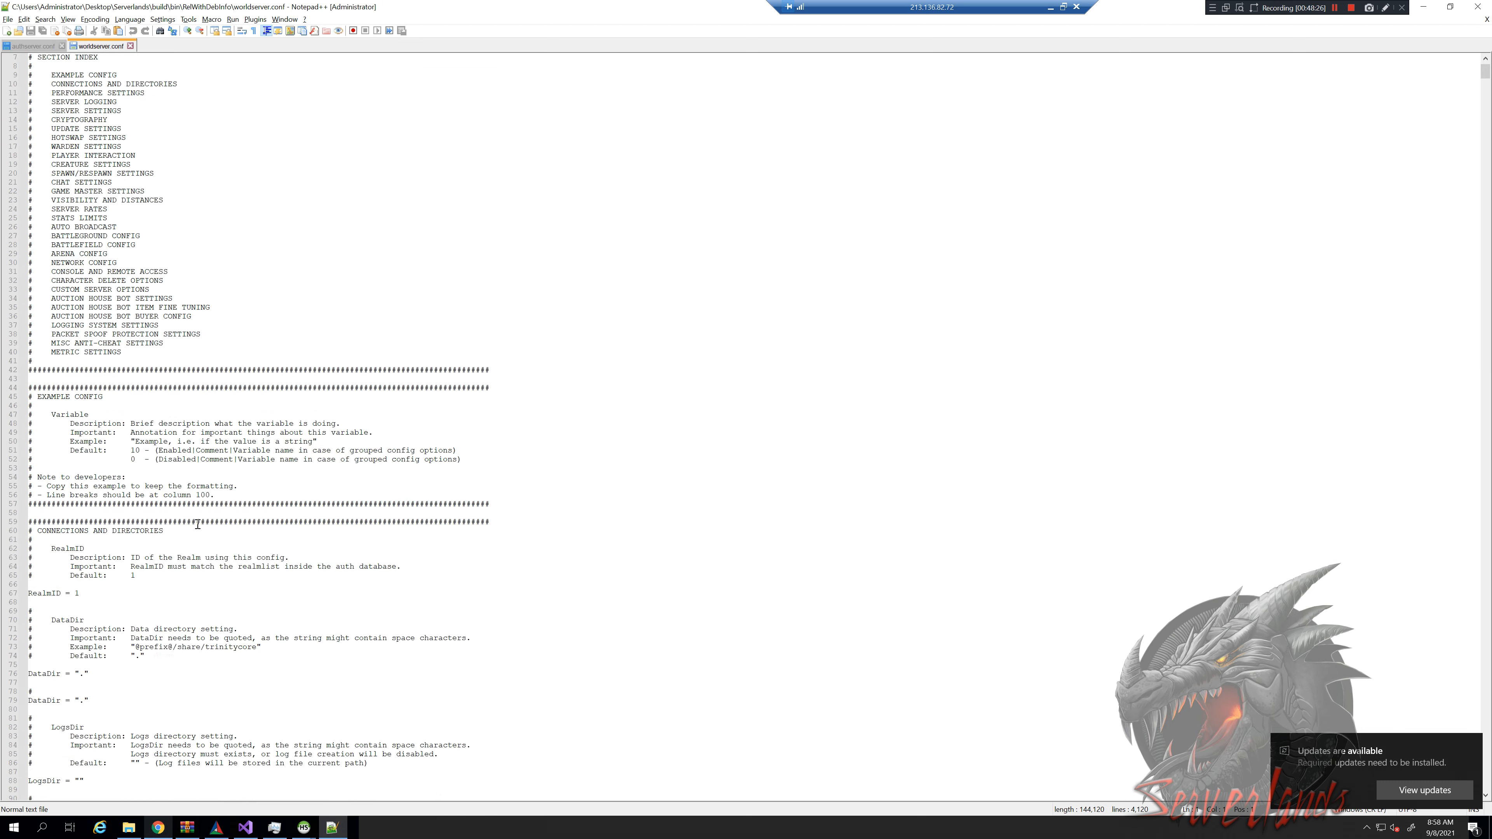
scroll(190, 543, down, 12)
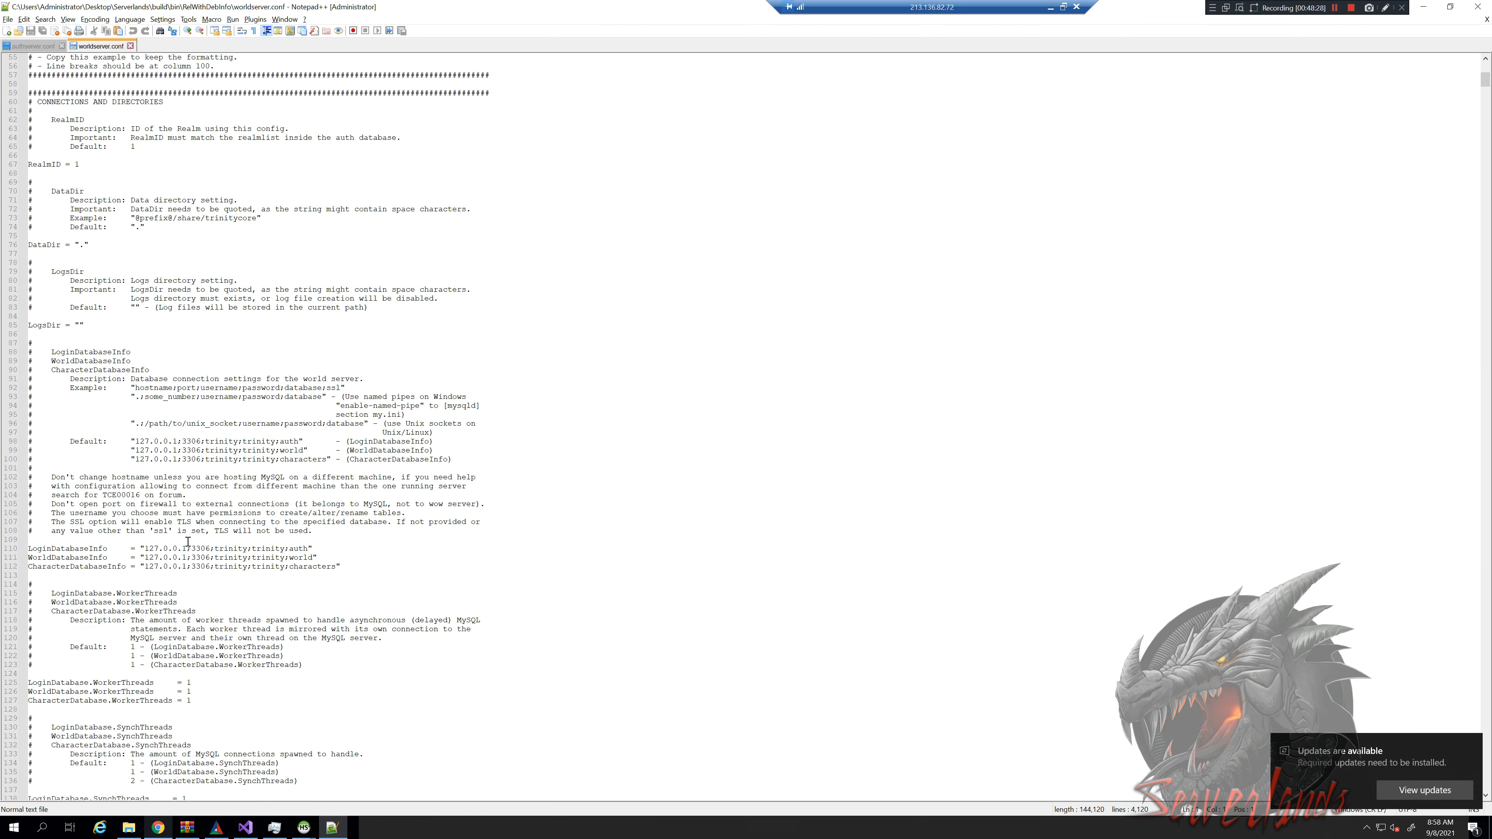
scroll(208, 504, up, 9)
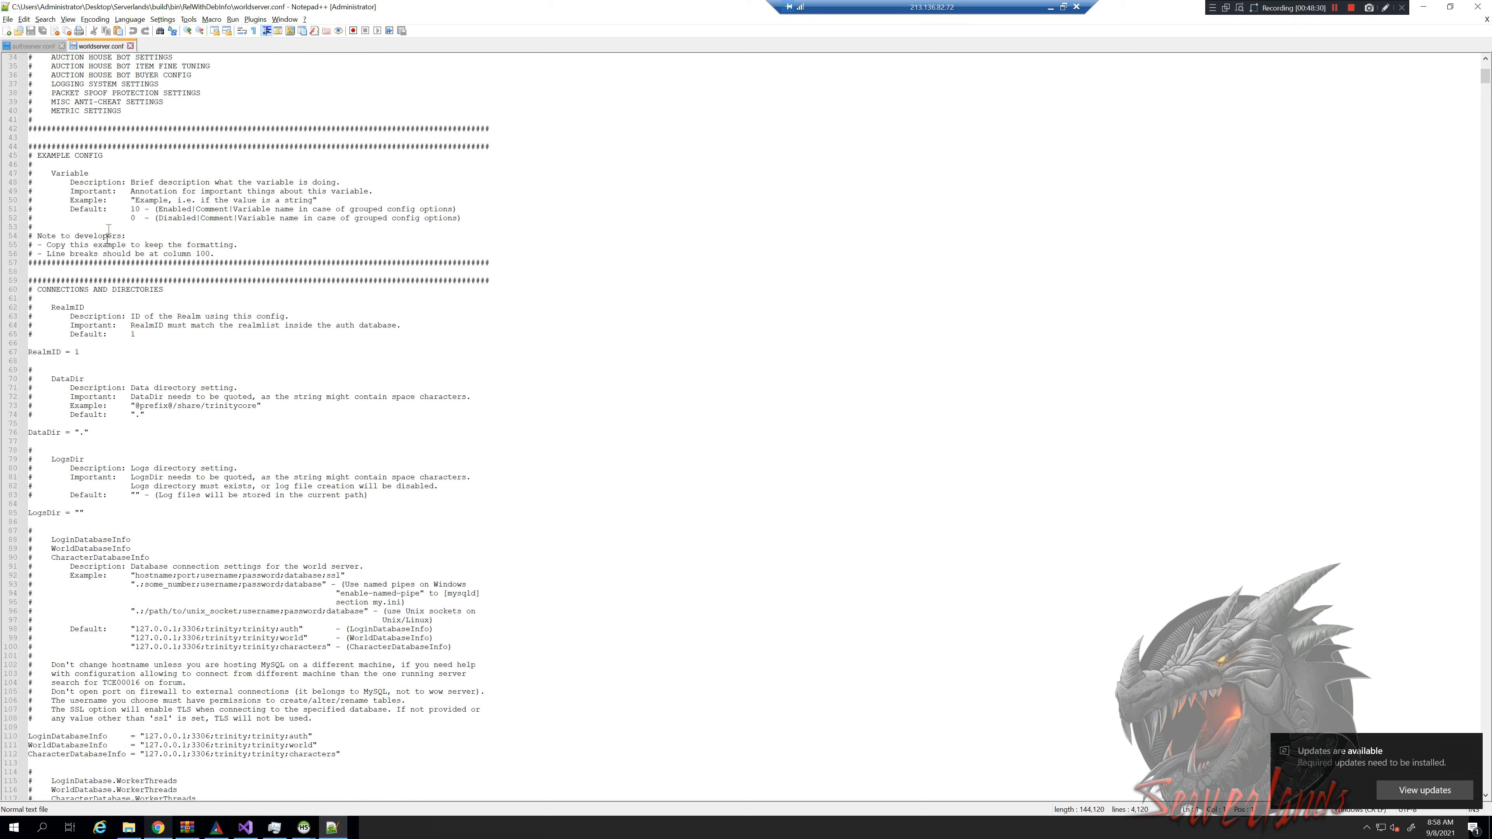
scroll(128, 514, down, 15)
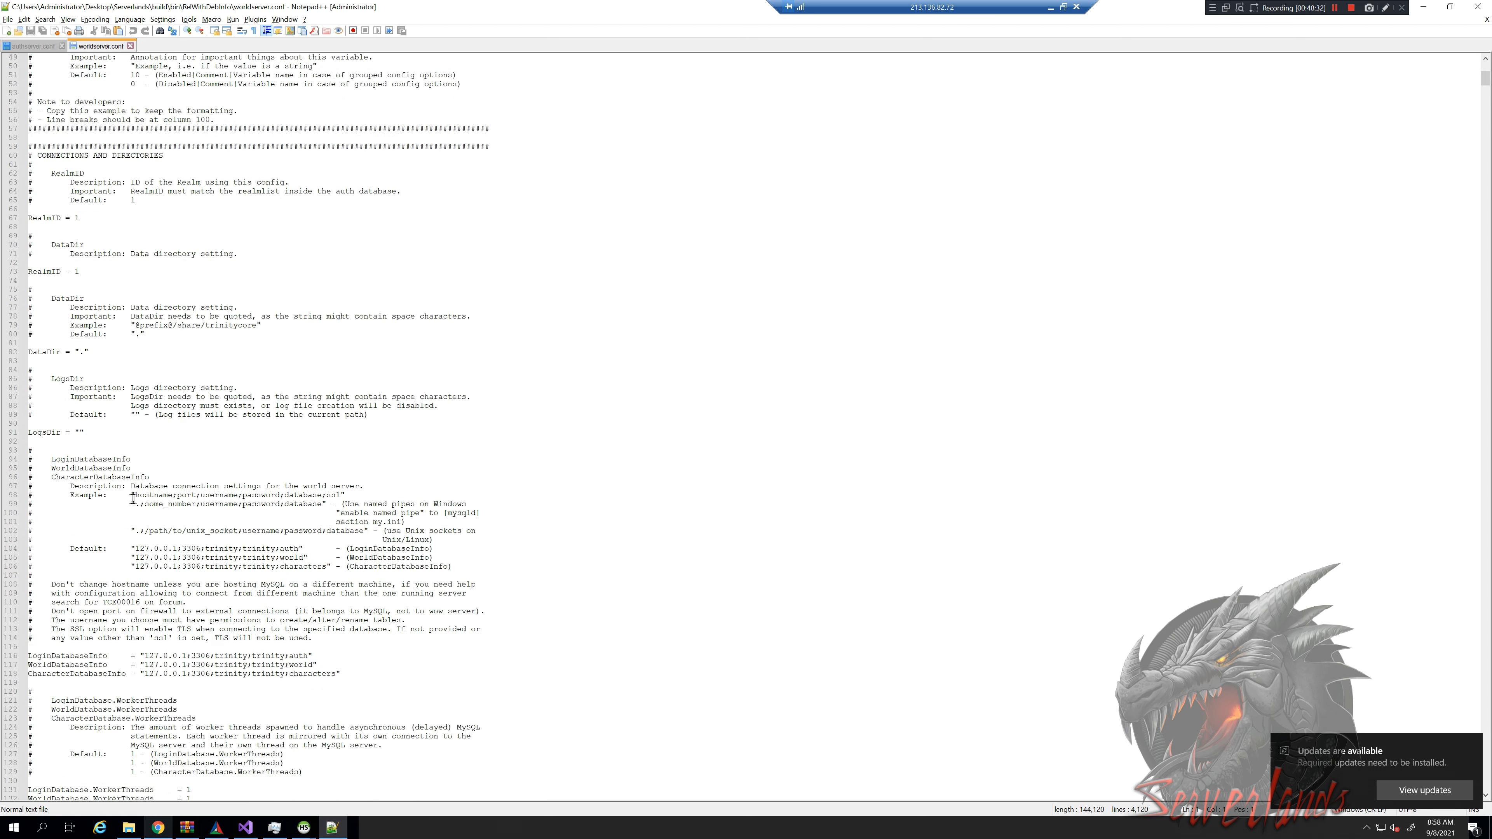
scroll(159, 564, down, 4)
click(67, 674)
drag(94, 674, 132, 678)
click(127, 676)
click(215, 281)
drag(216, 281, 247, 296)
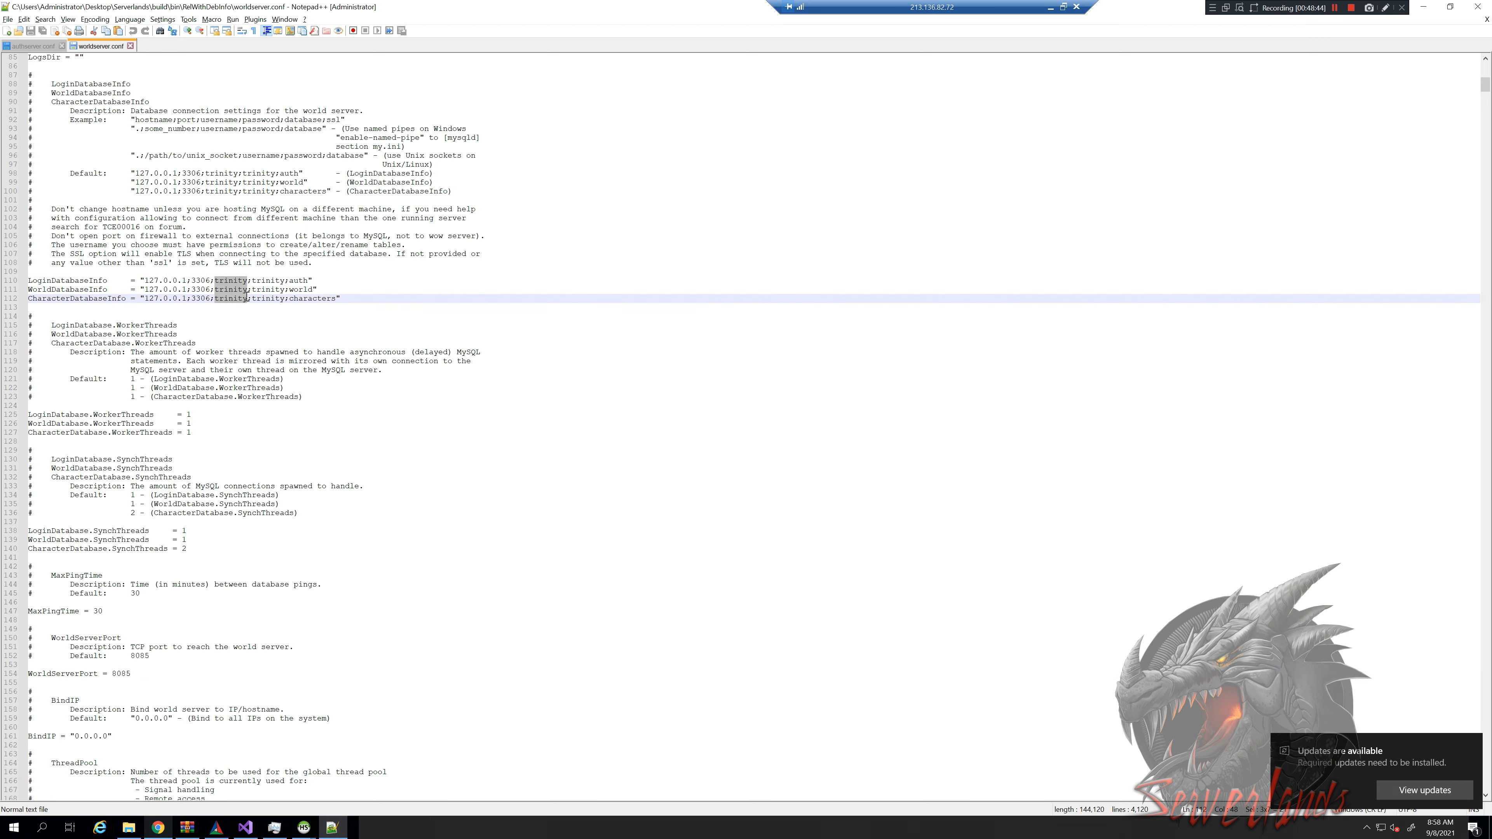
Replace the trinity username with root and the trinity password with the new password on all three lines
text(root)
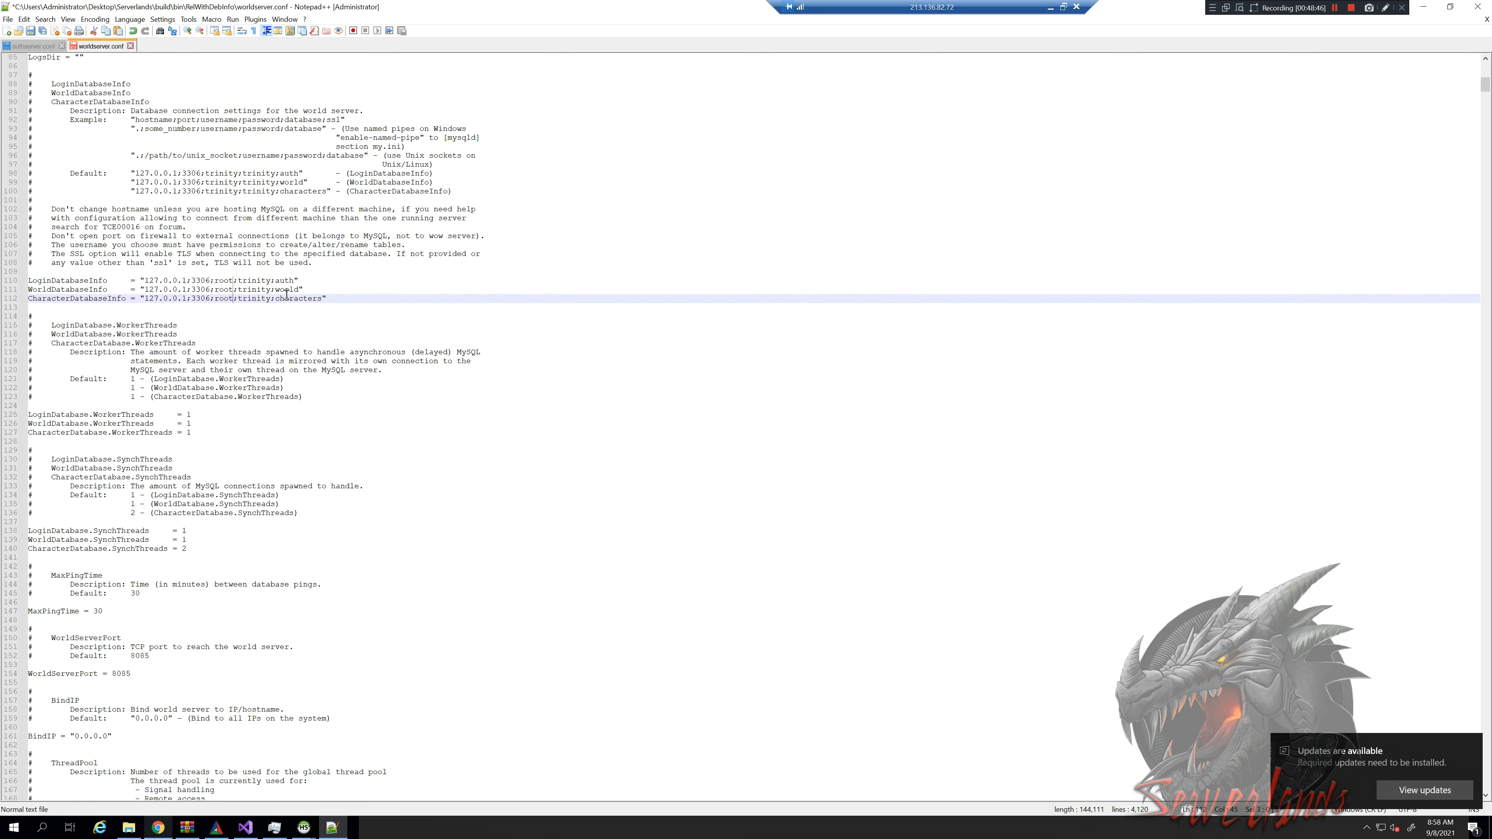
drag(239, 280, 269, 298)
text(password)
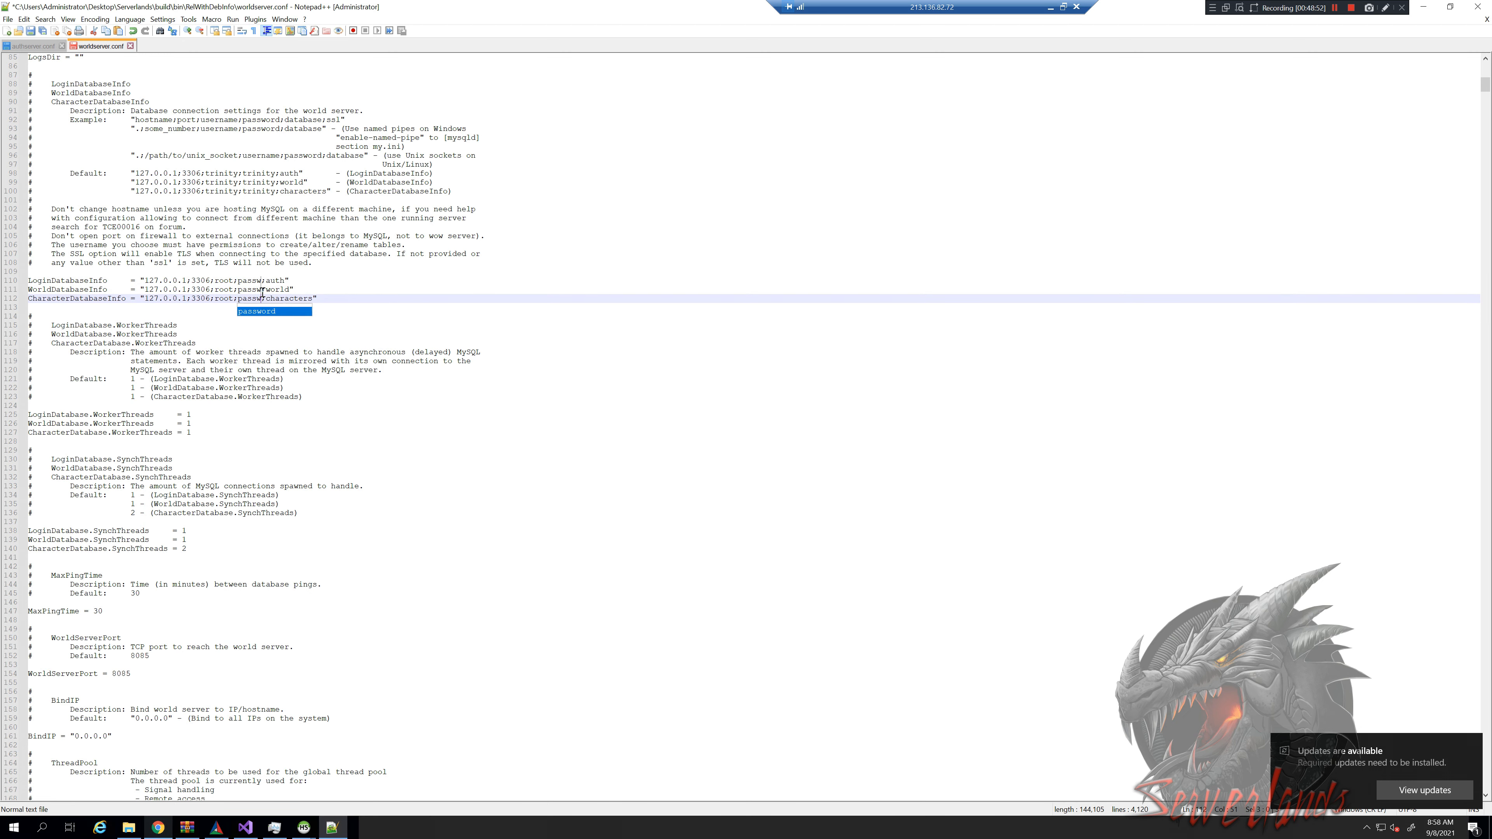
click(353, 277)
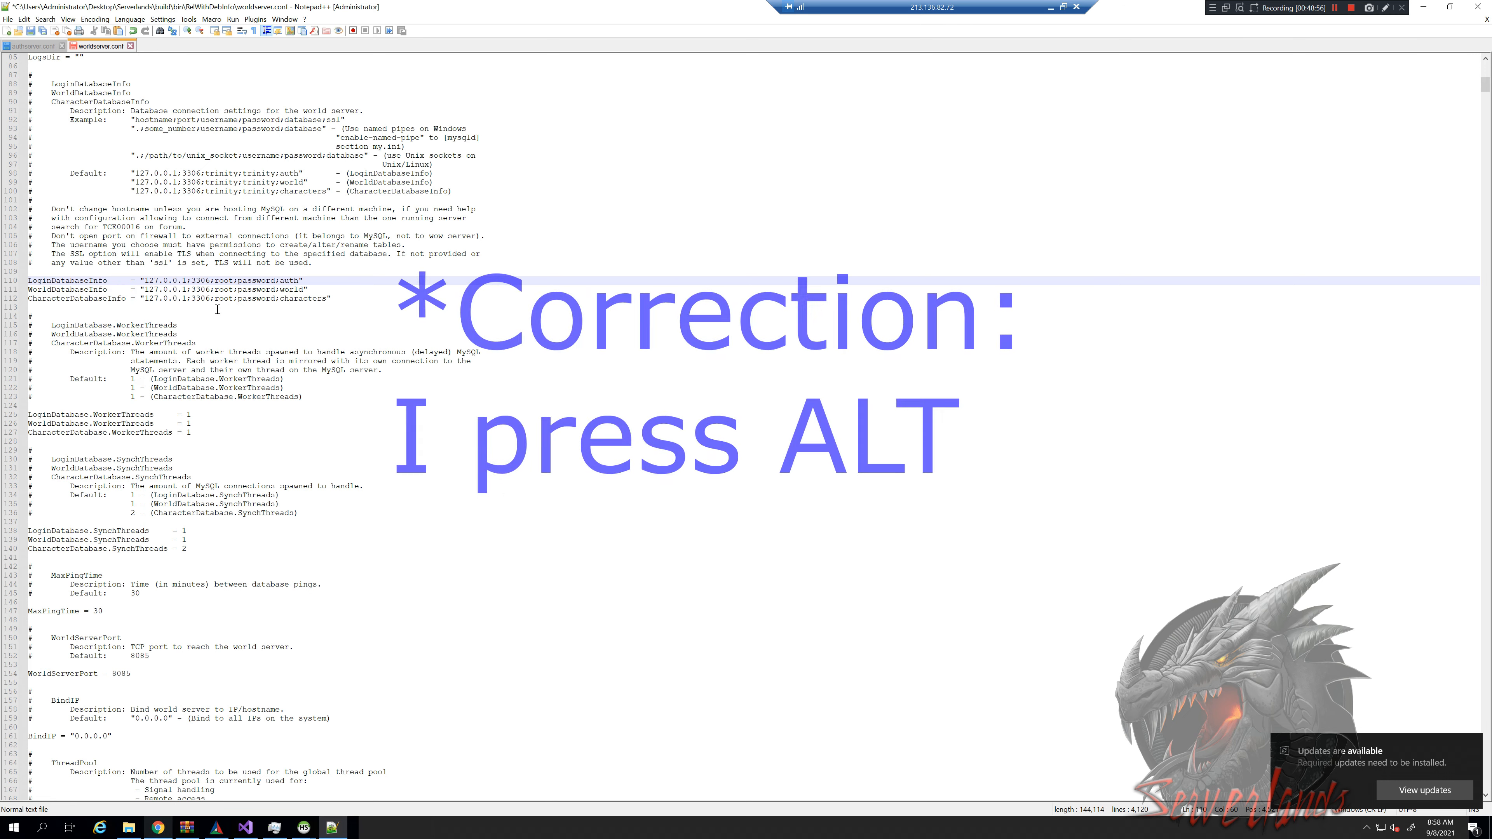
Try block selections over the default example lines, then save worldserver.conf
drag(633, 187, 729, 362)
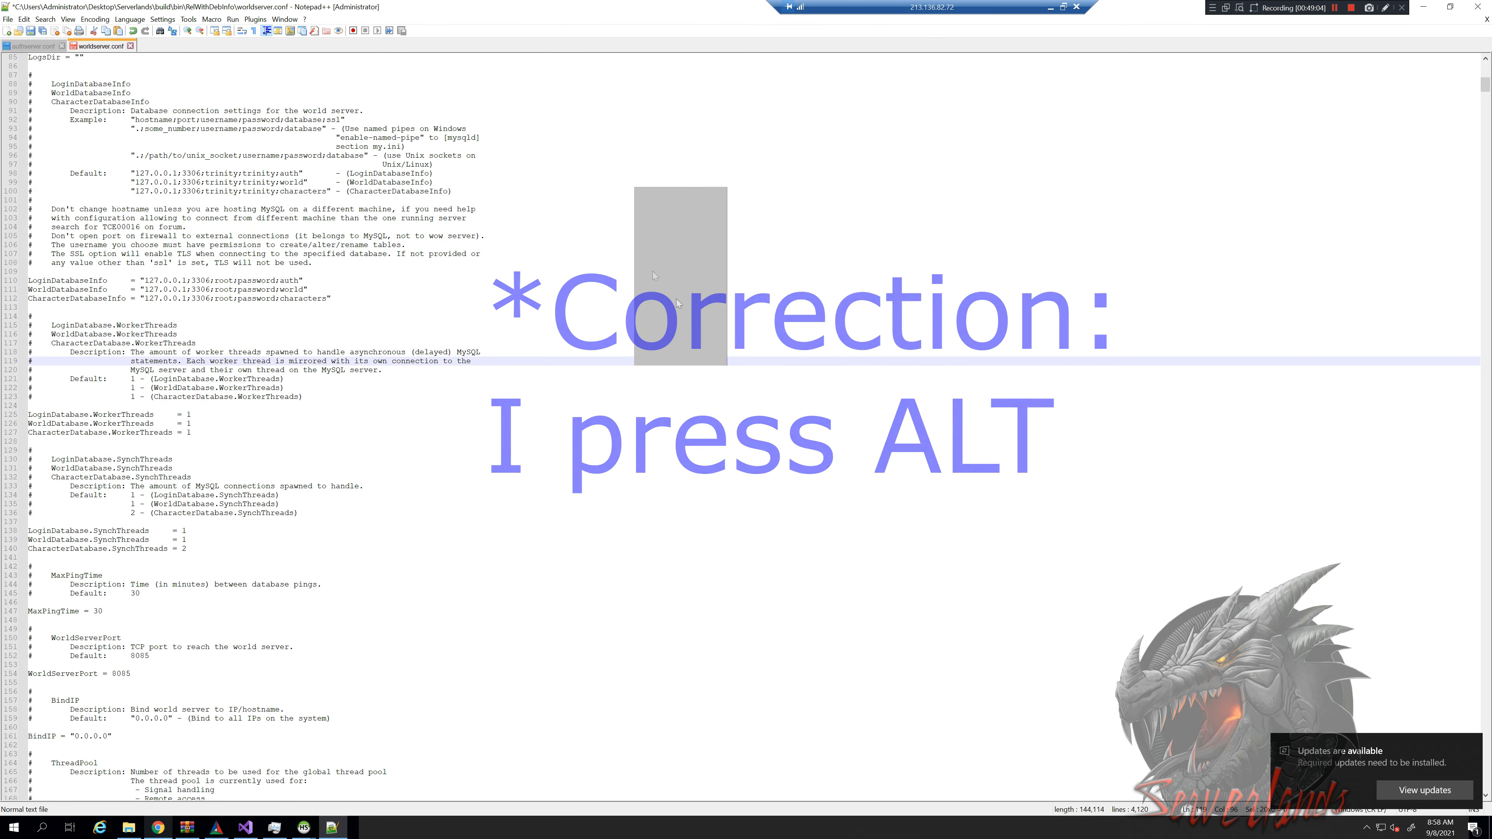
click(587, 254)
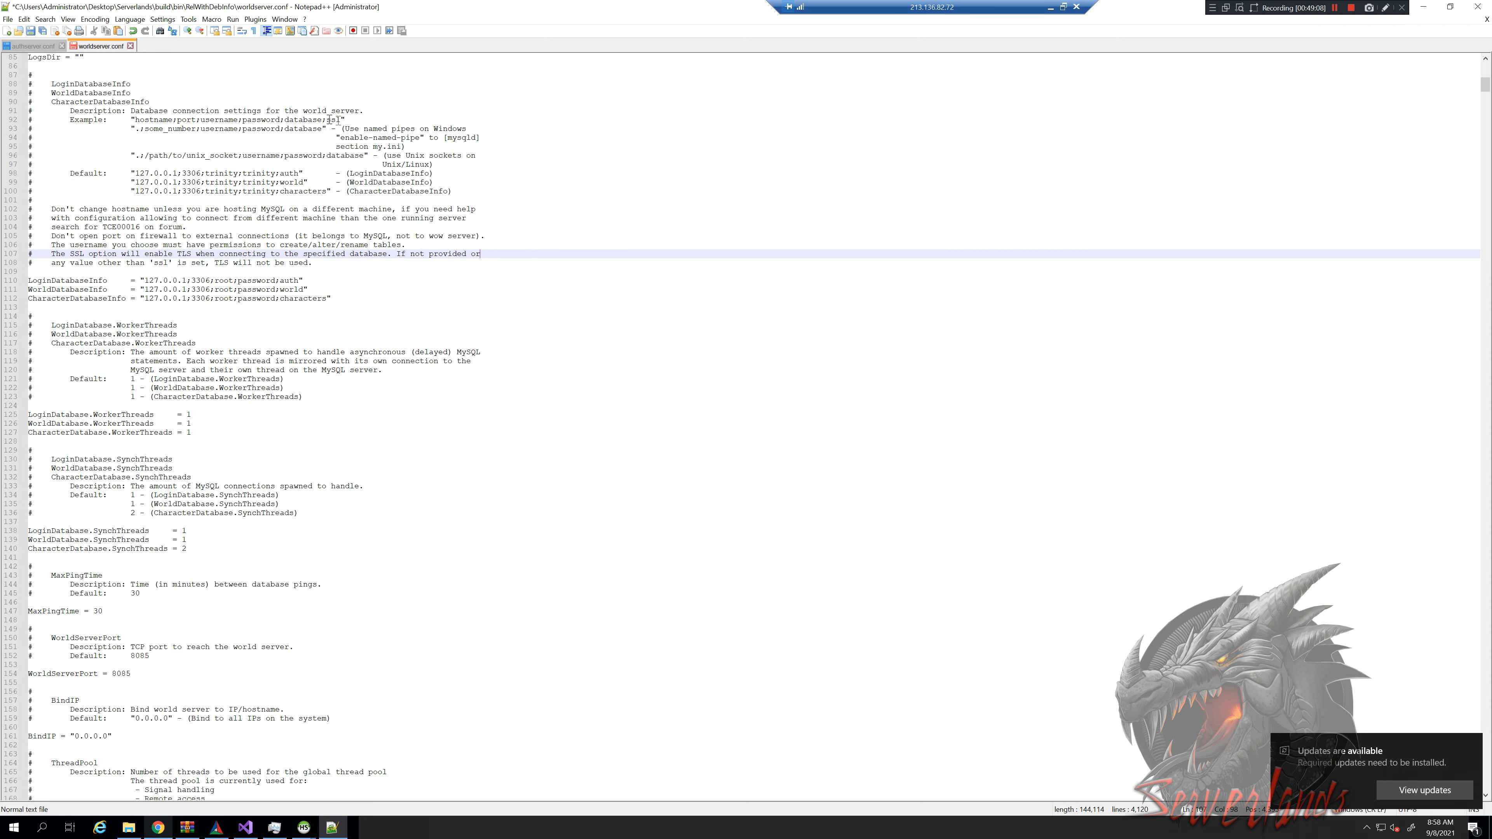
drag(330, 115, 503, 204)
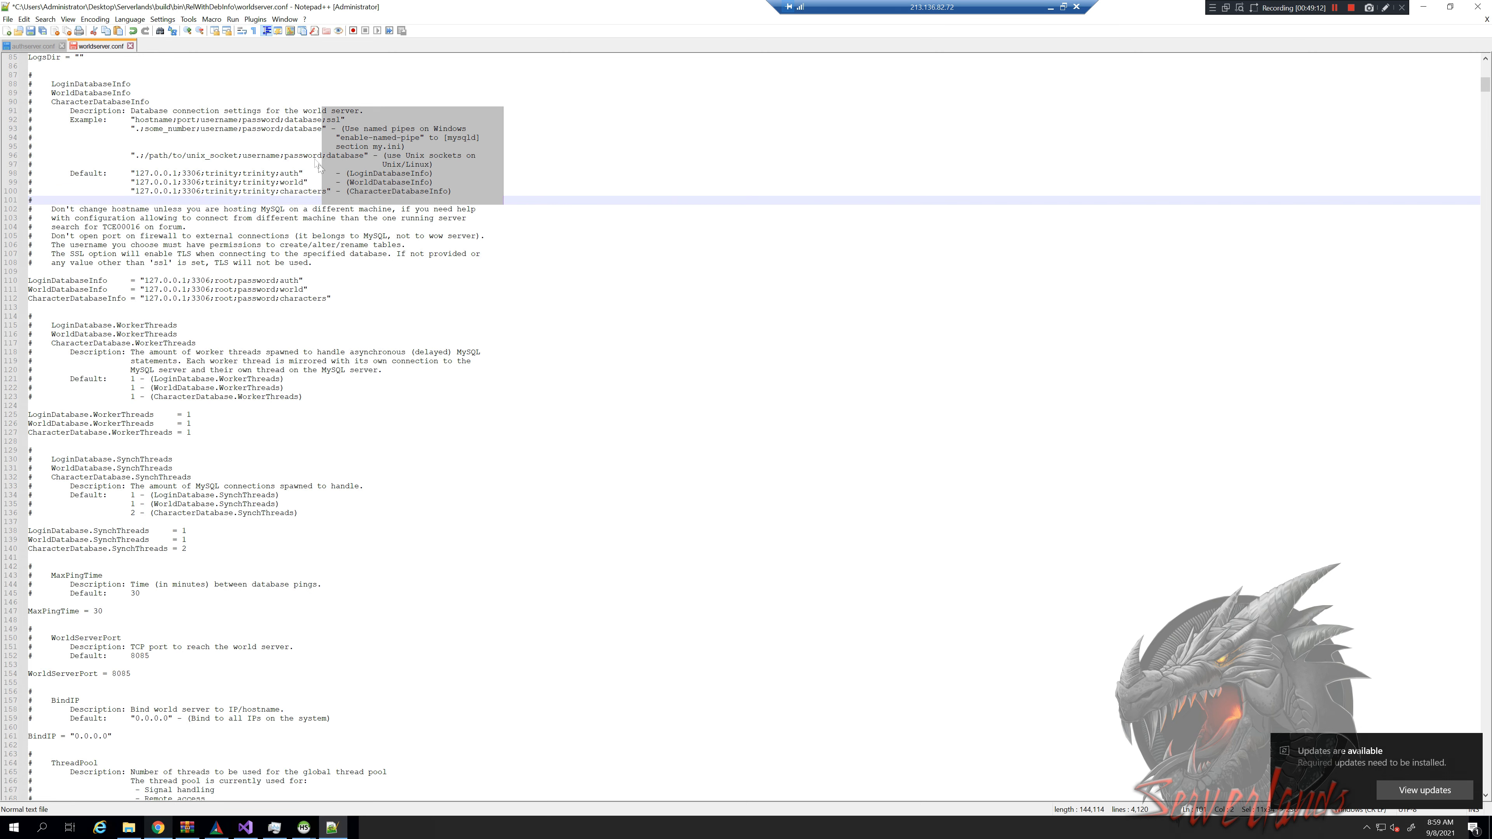
click(265, 164)
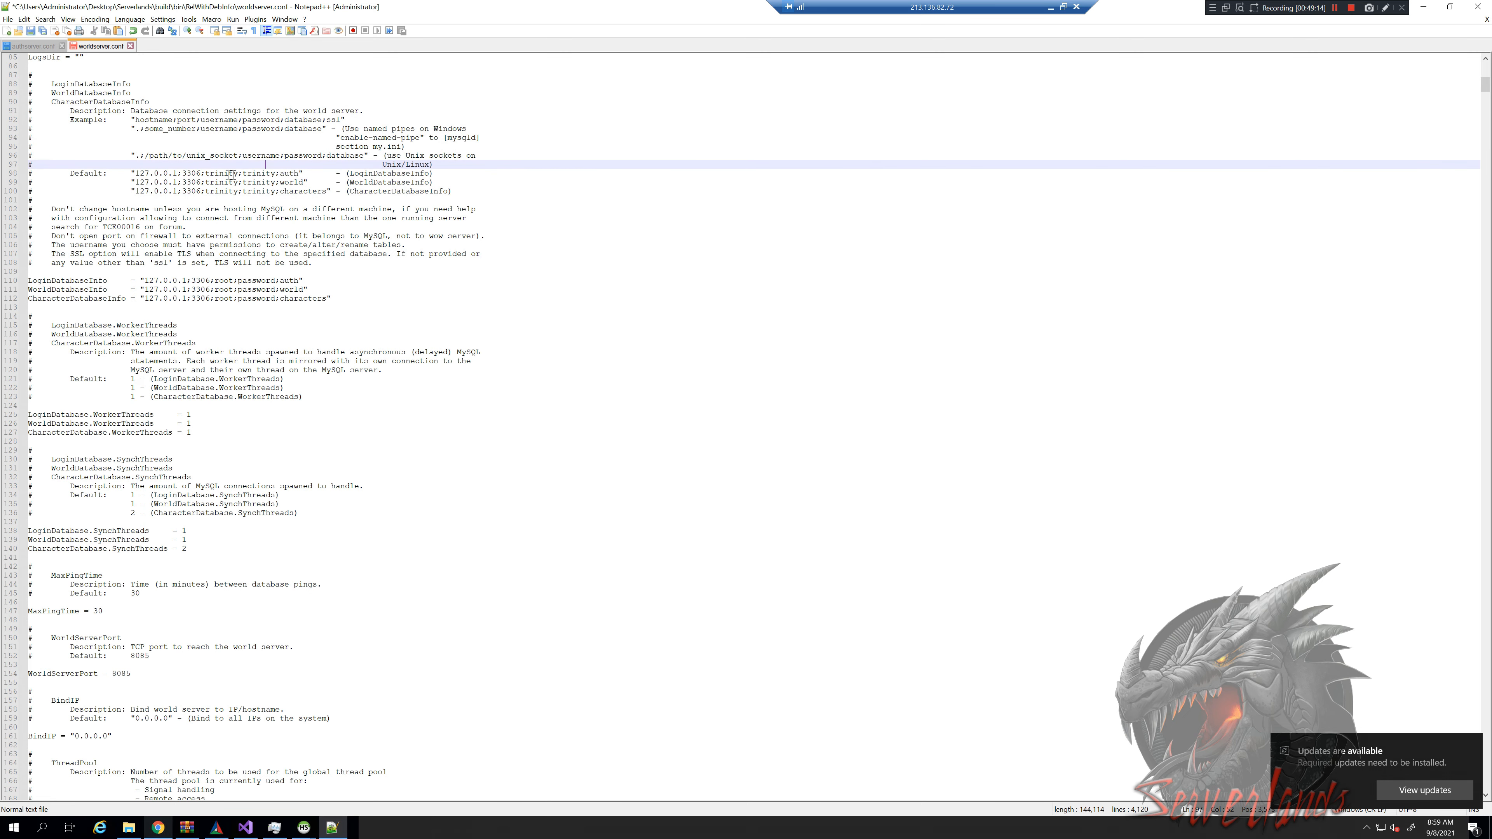
drag(208, 171, 276, 193)
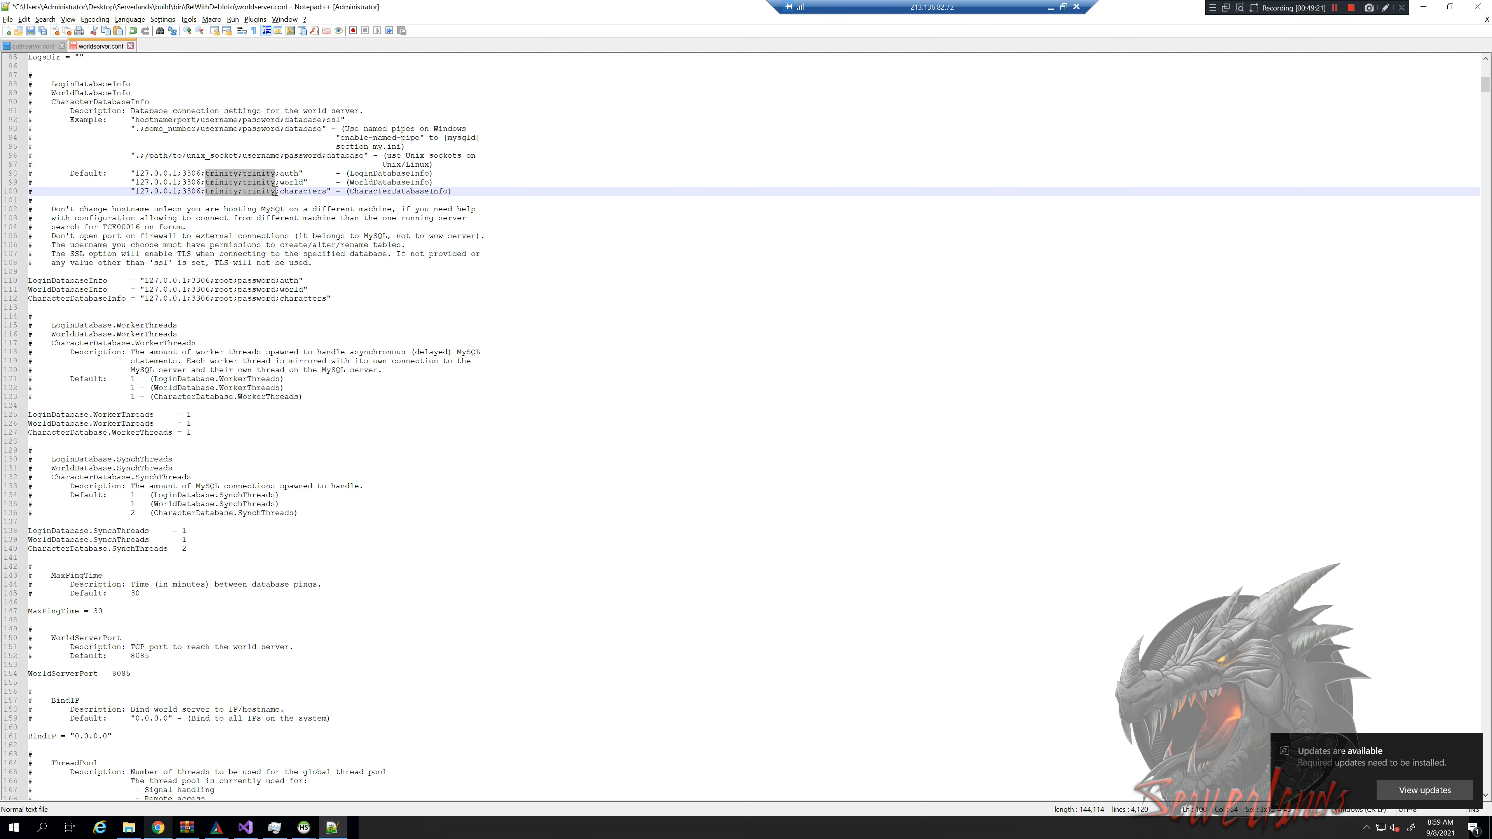
drag(286, 287, 407, 686)
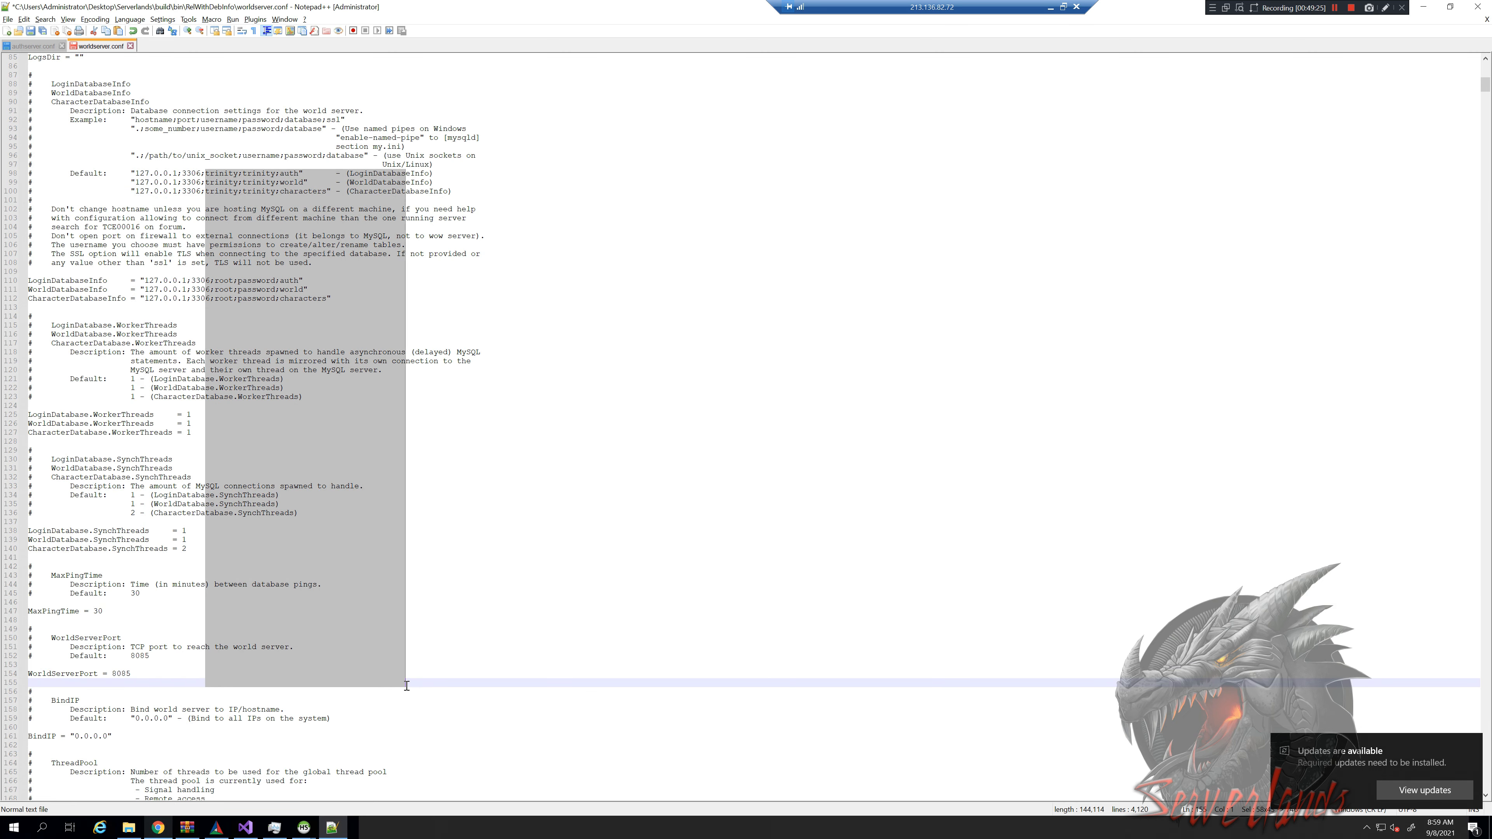
drag(406, 686, 294, 202)
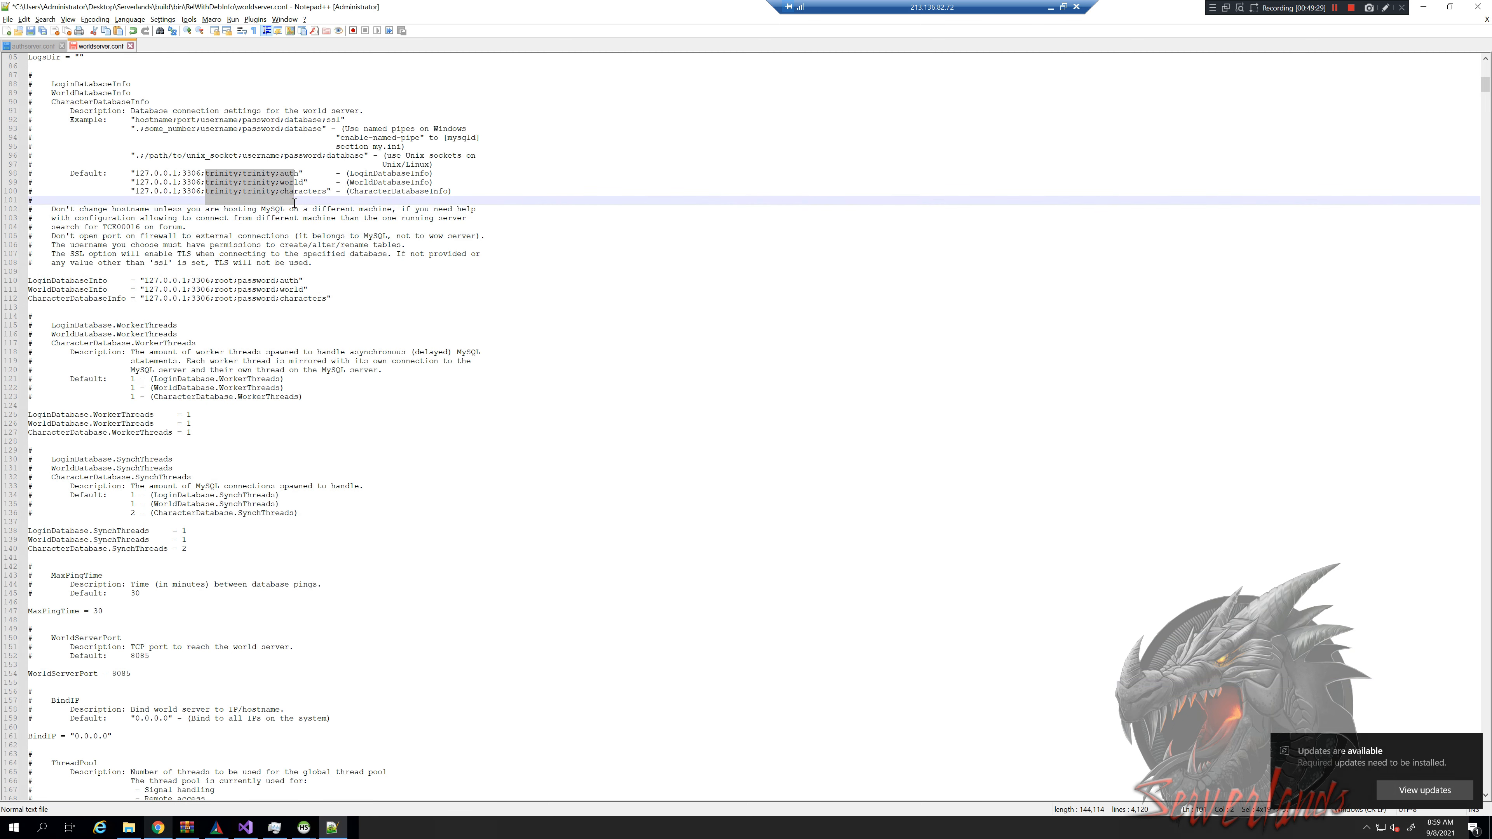
click(321, 165)
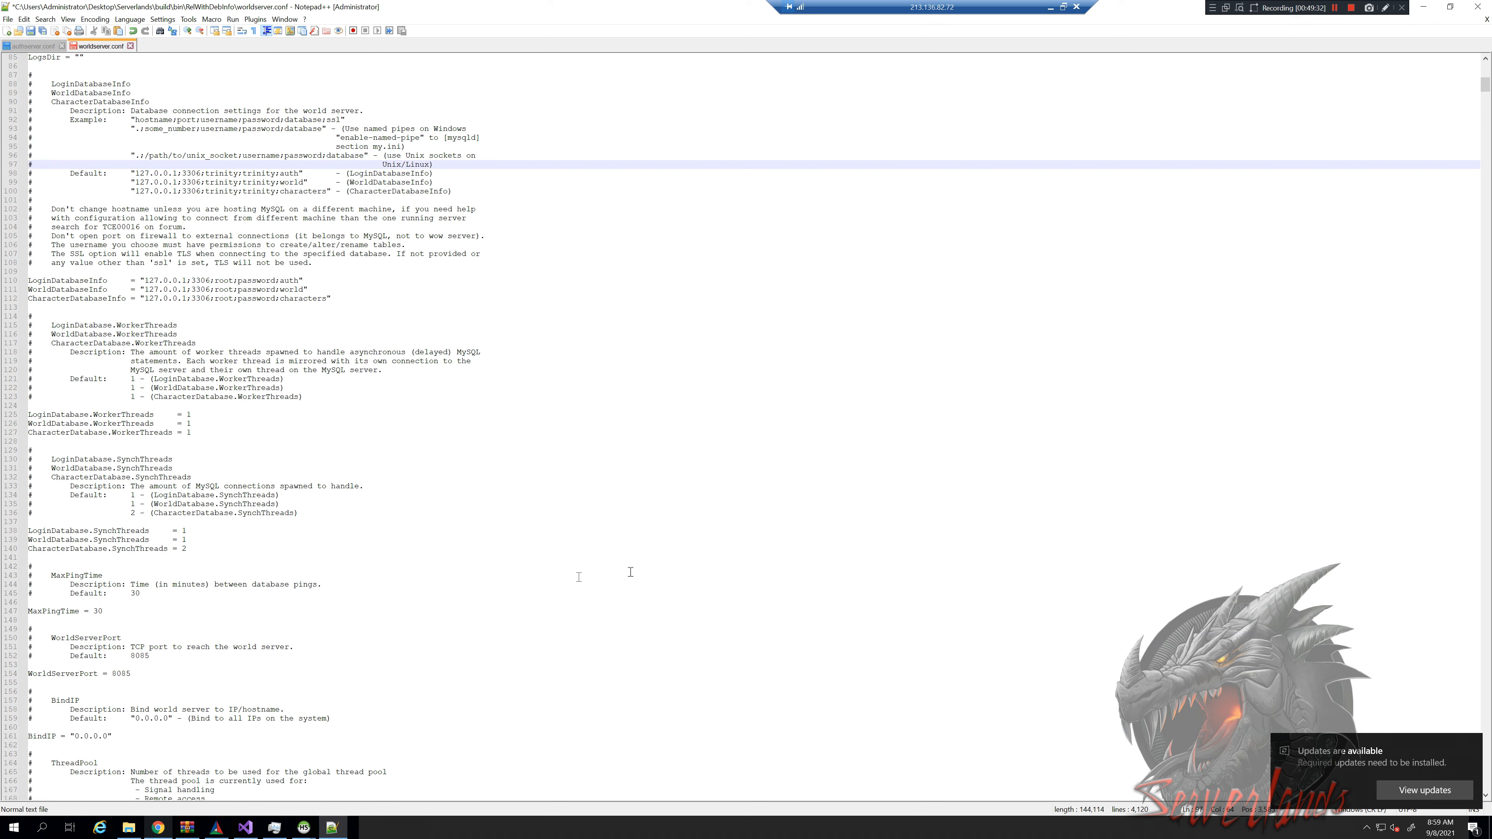
key(ctrl+s)
click(129, 827)
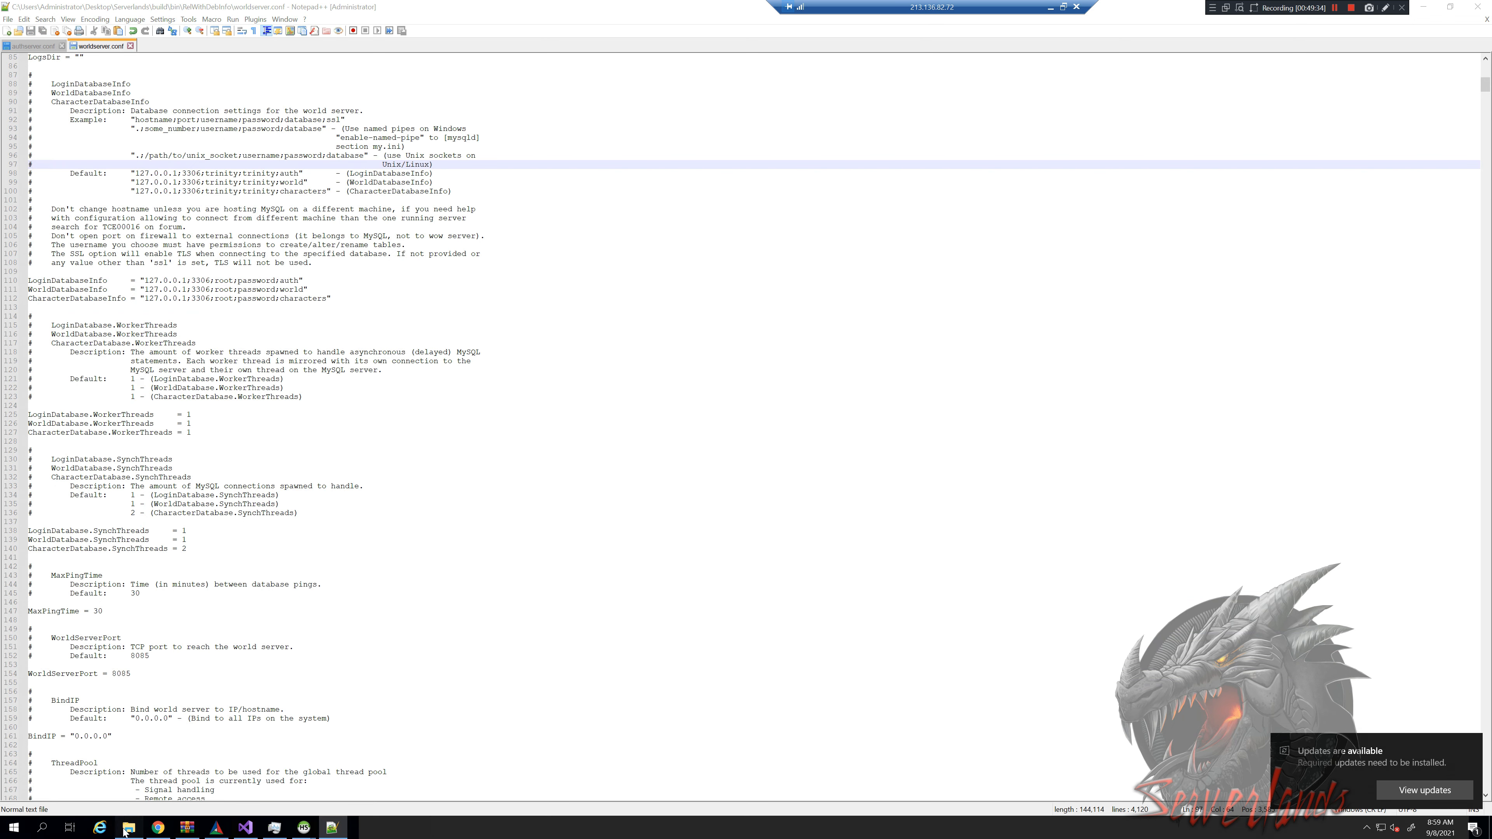
Run worldserver.exe, dismiss the missing libmysql.dll error, and open a second File Explorer window
click(392, 504)
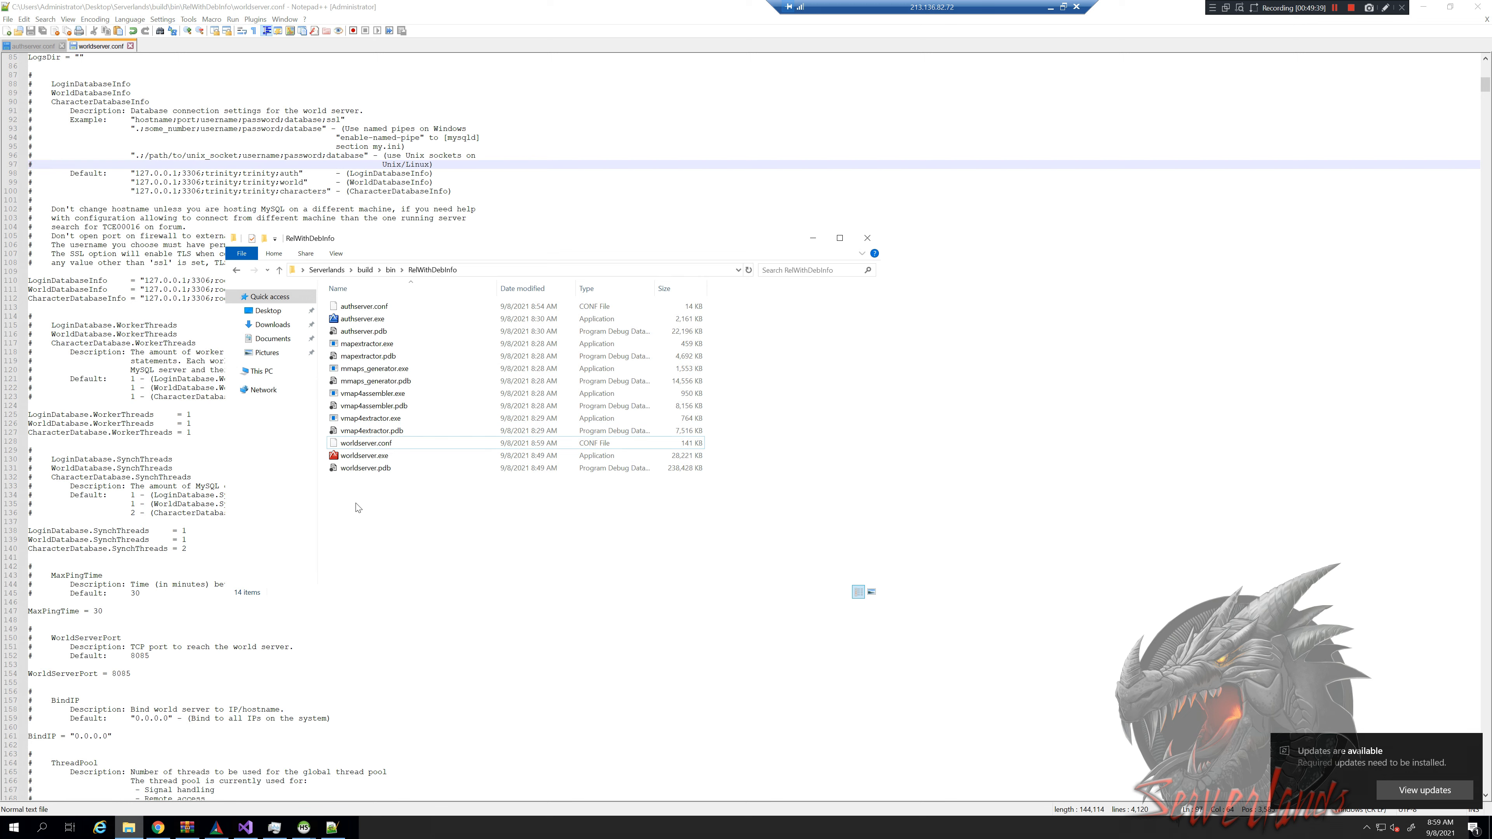
click(398, 456)
double_click(397, 456)
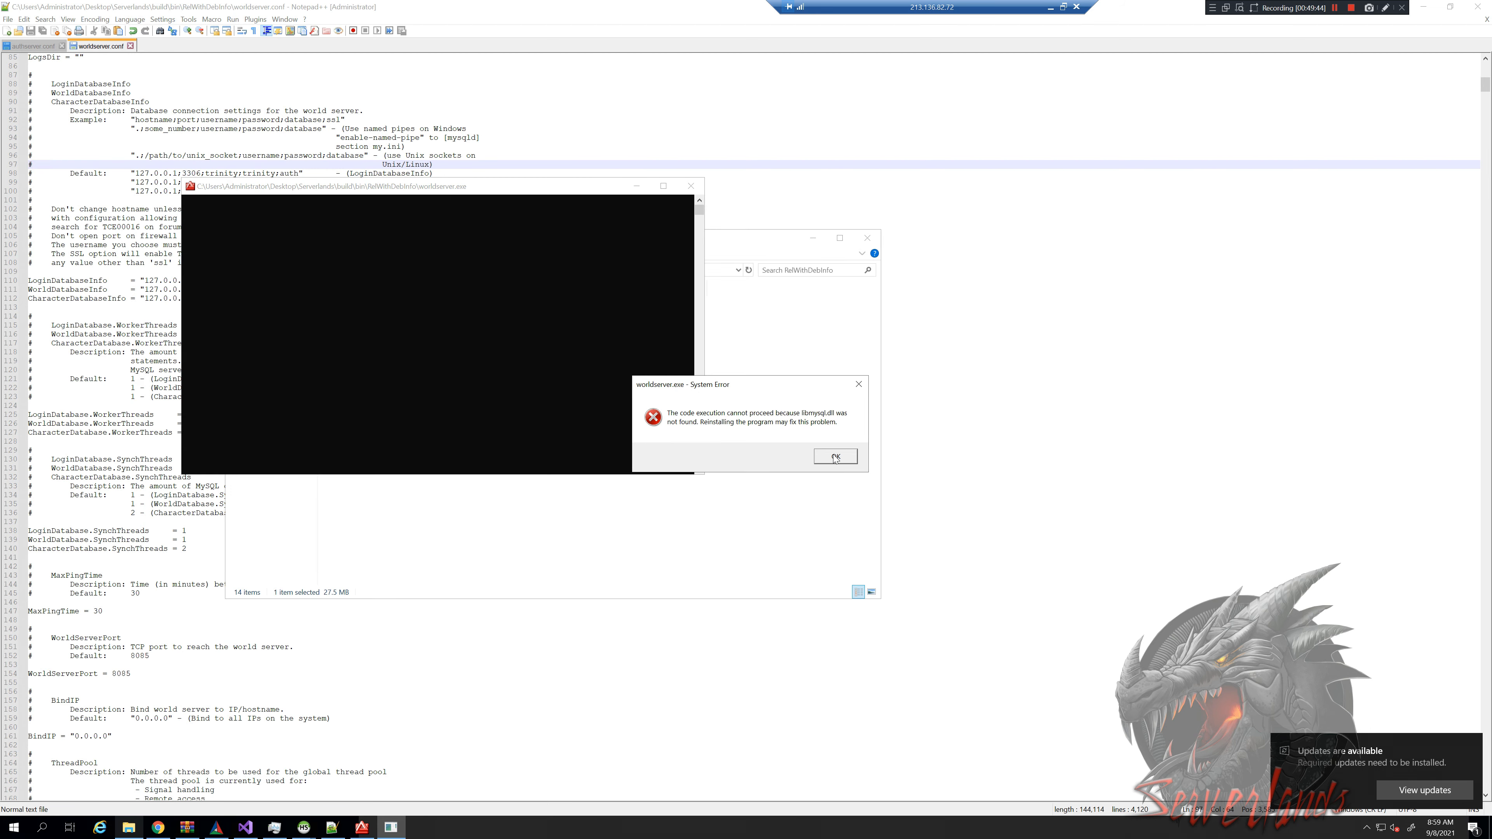
click(835, 456)
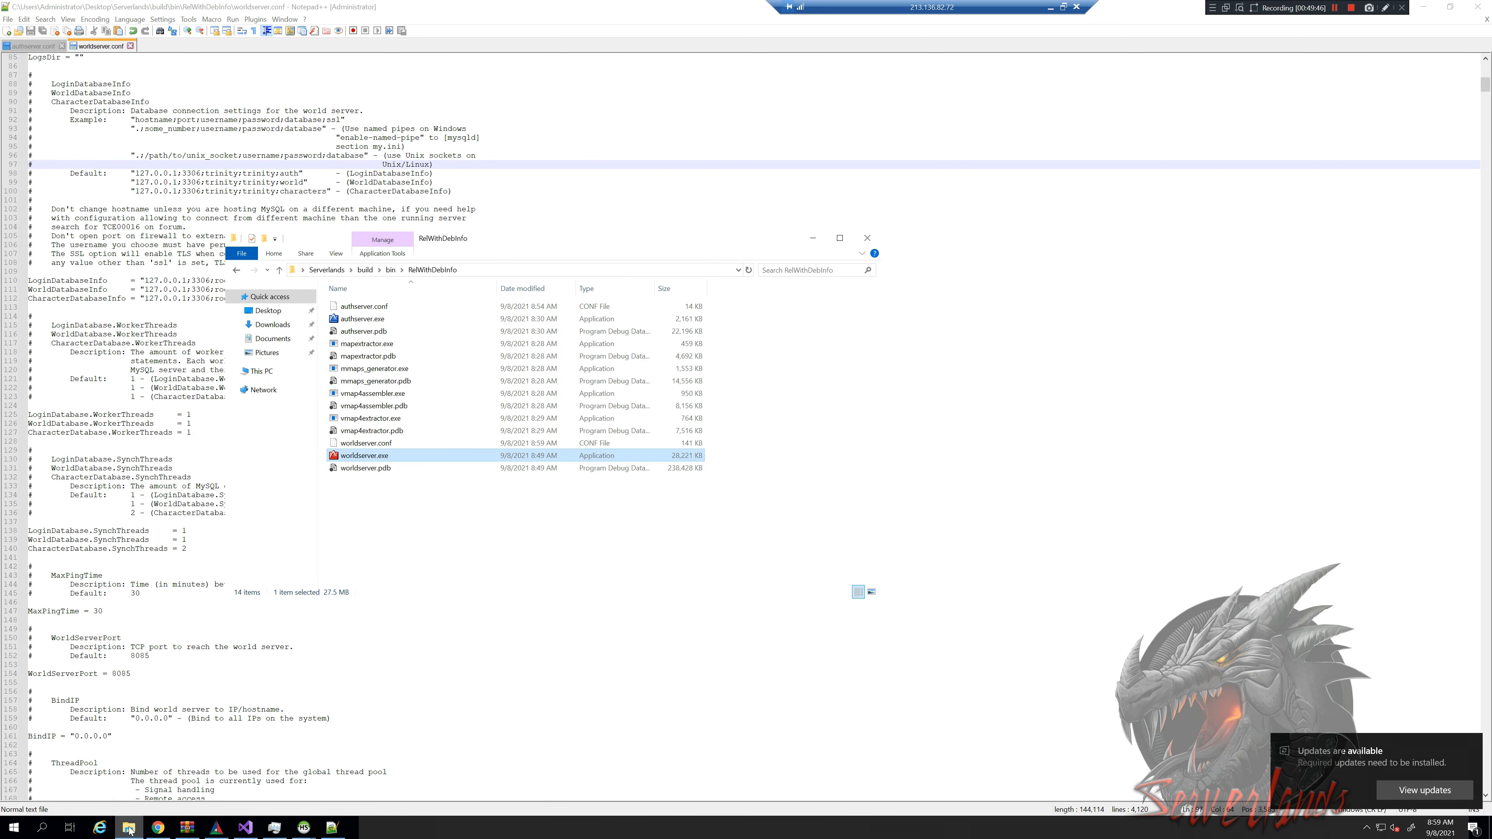
right_click(134, 824)
click(100, 770)
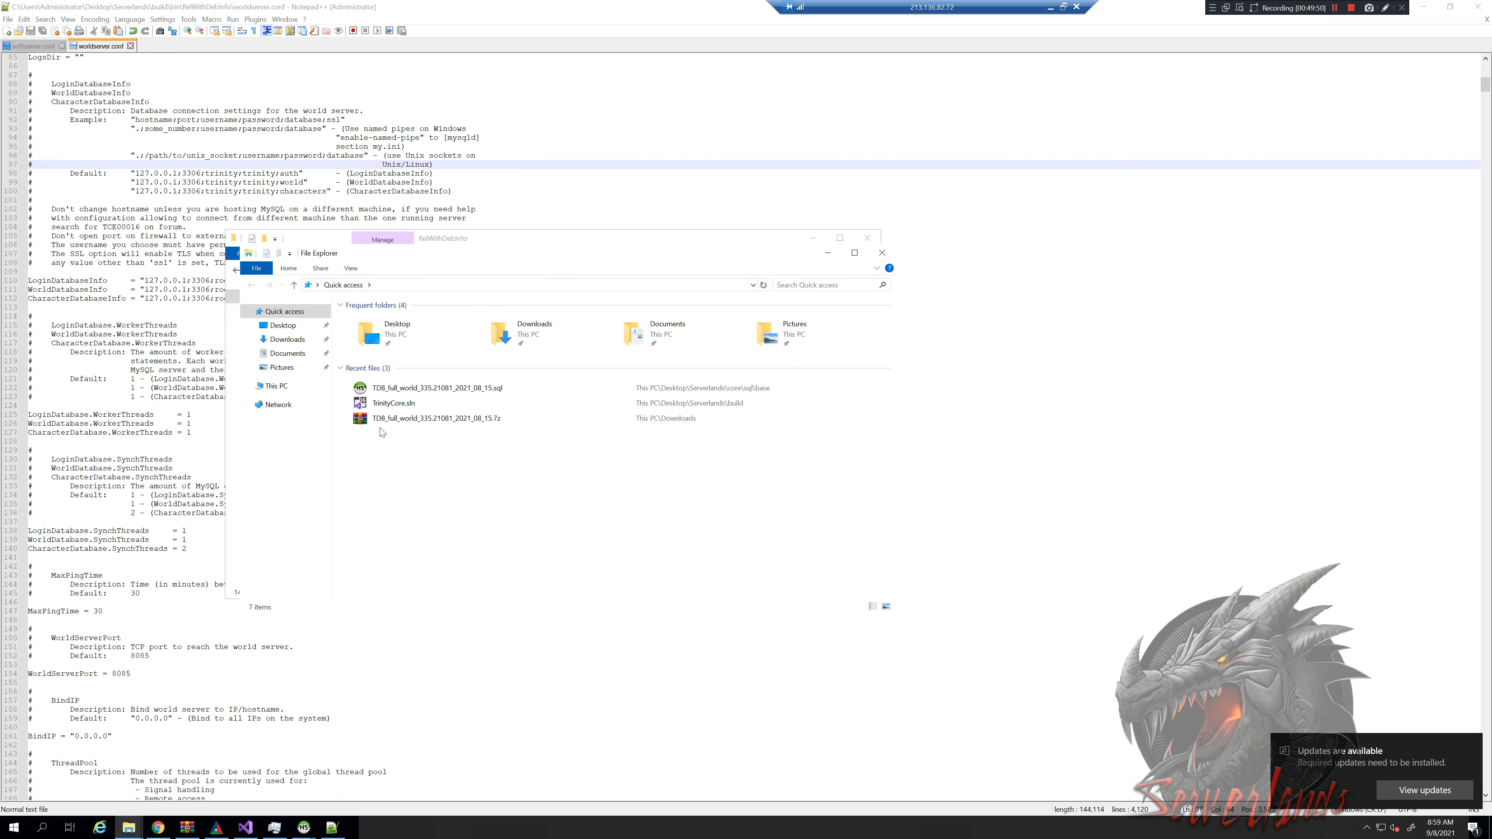
Browse from This PC into the C: drive's Program Files folder
click(276, 386)
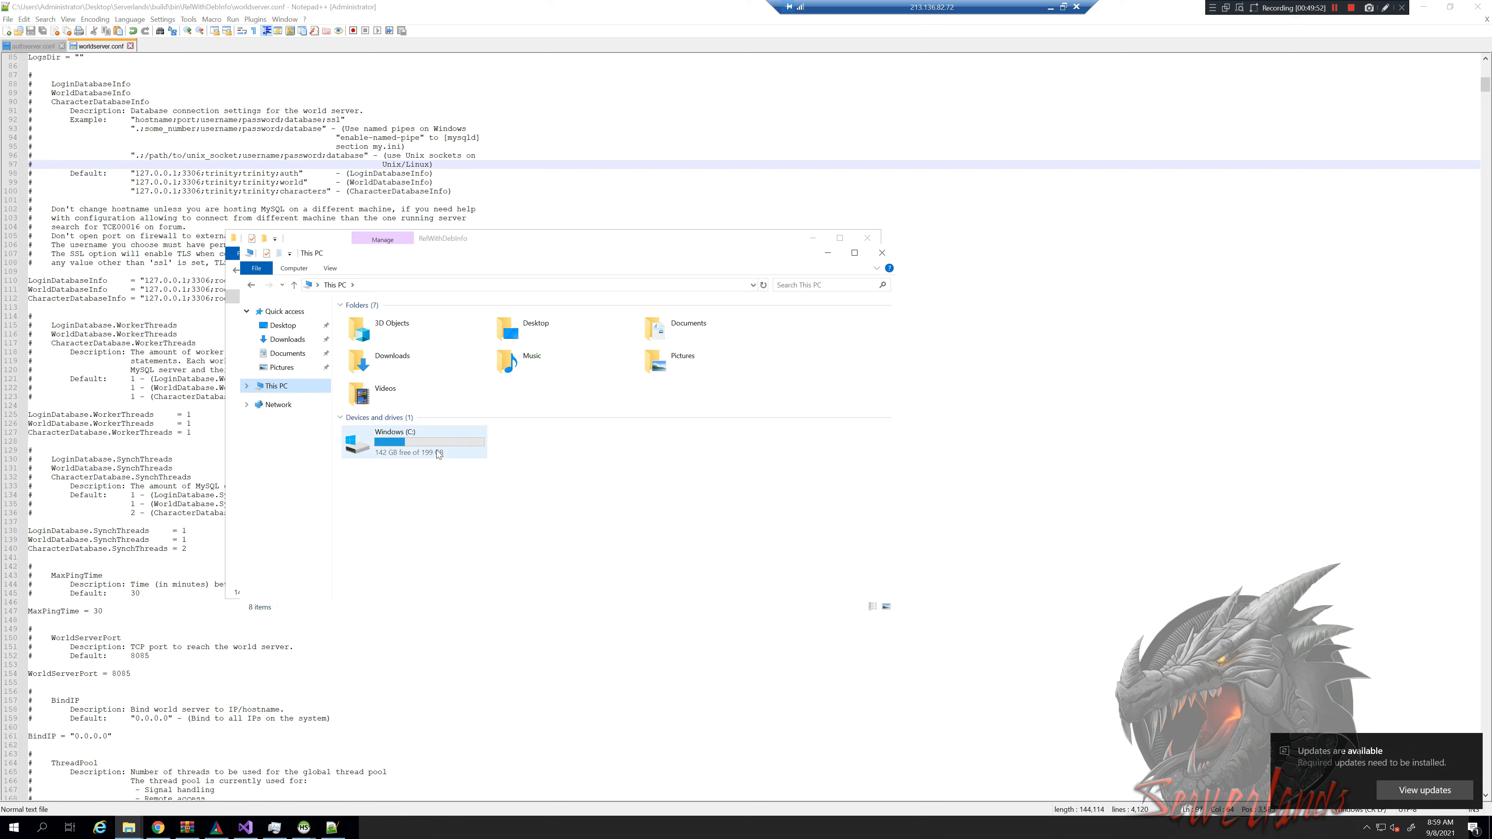
double_click(436, 450)
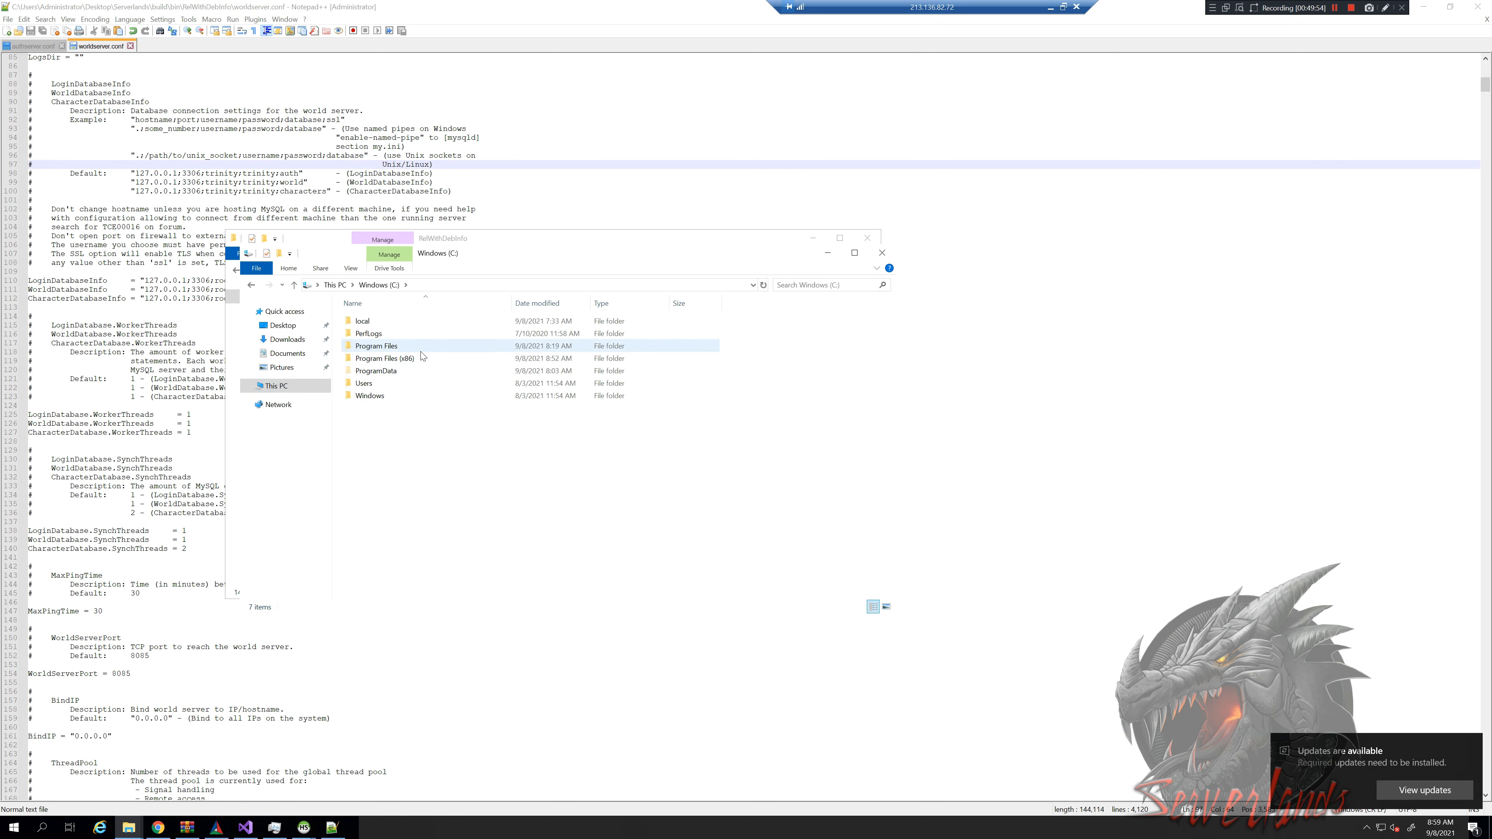
click(428, 349)
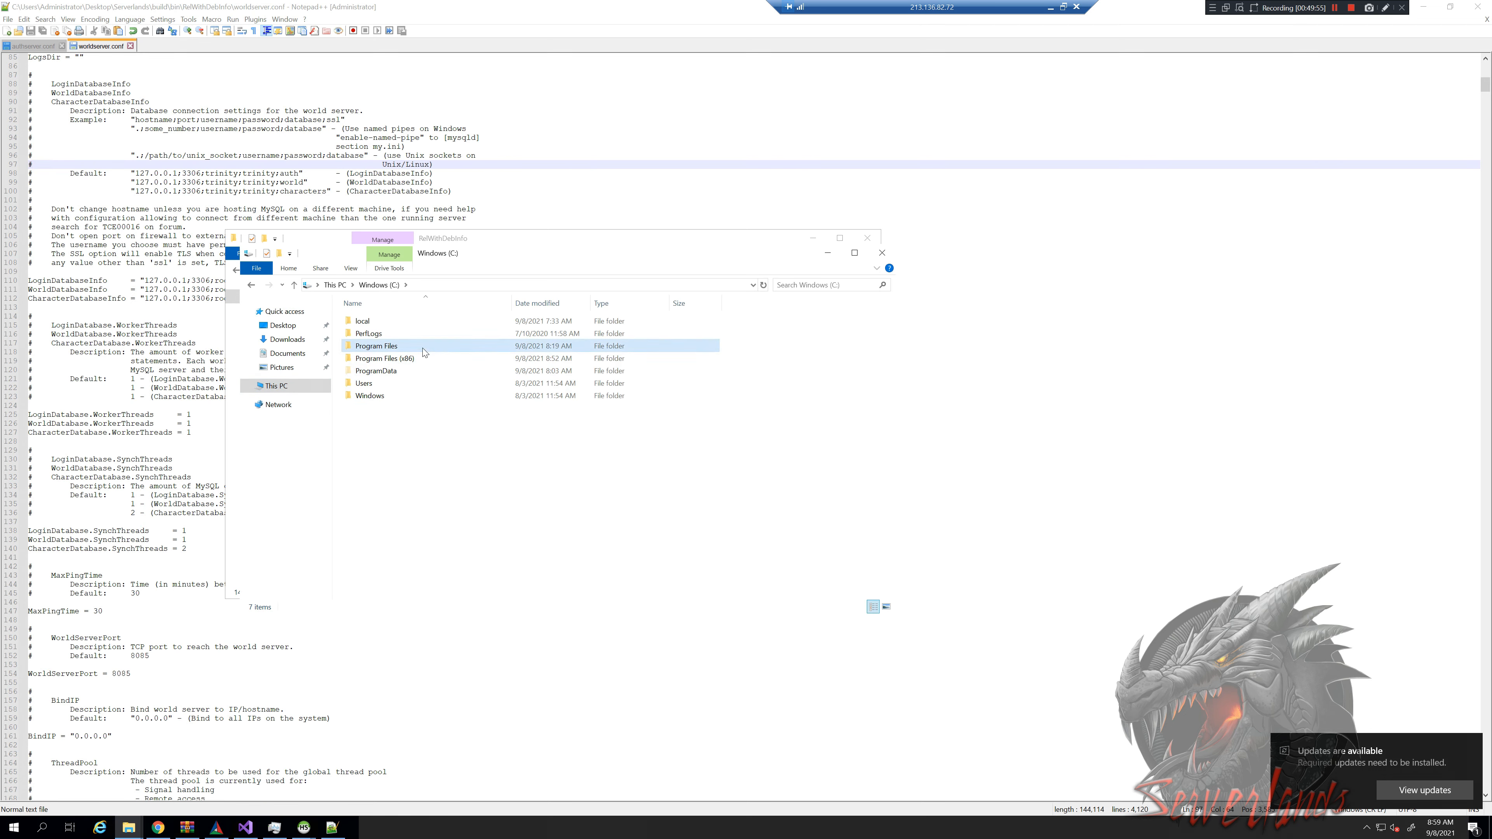
double_click(436, 347)
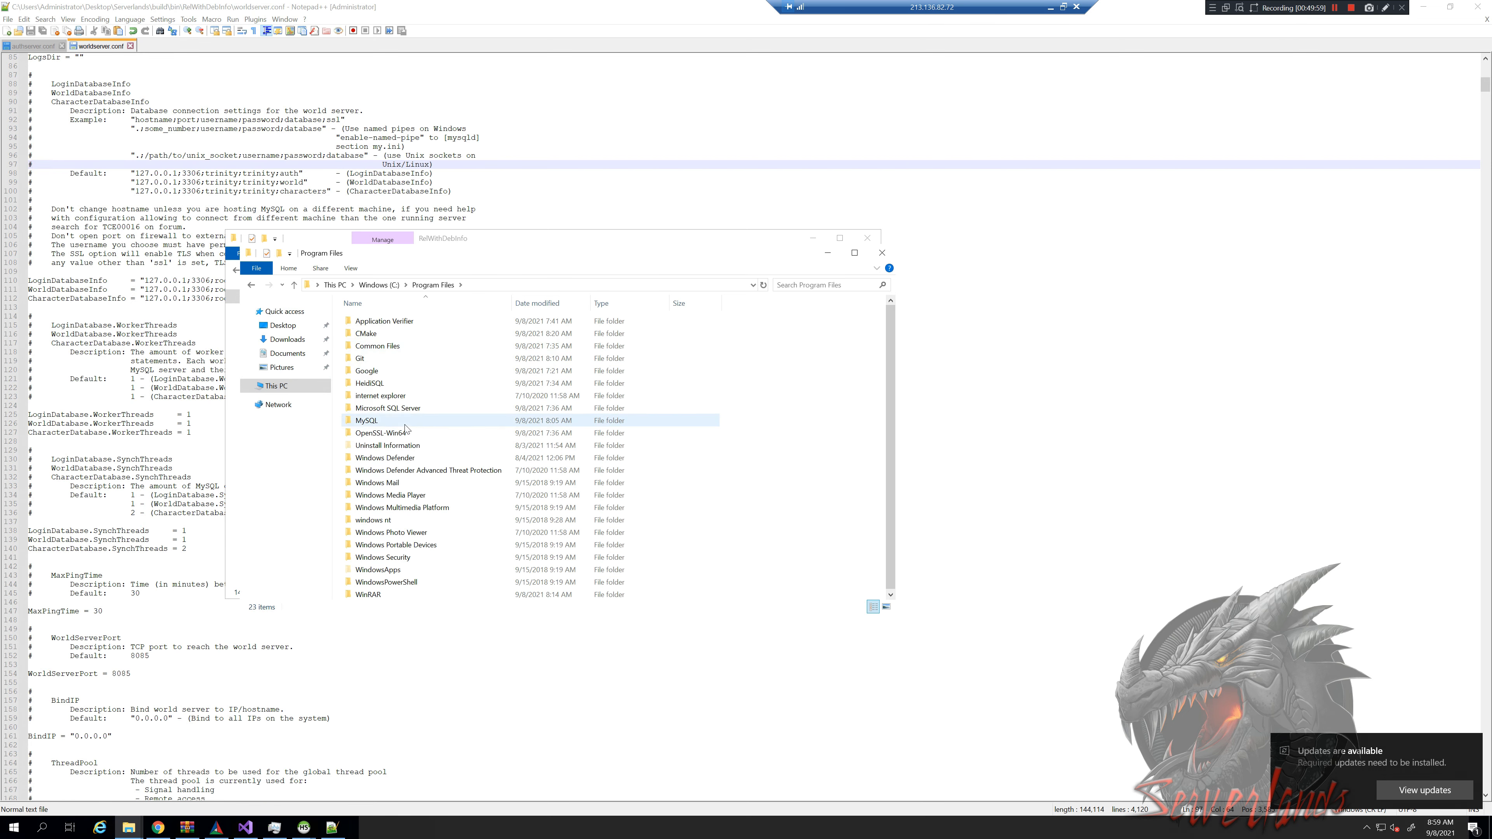
key(alt+Left)
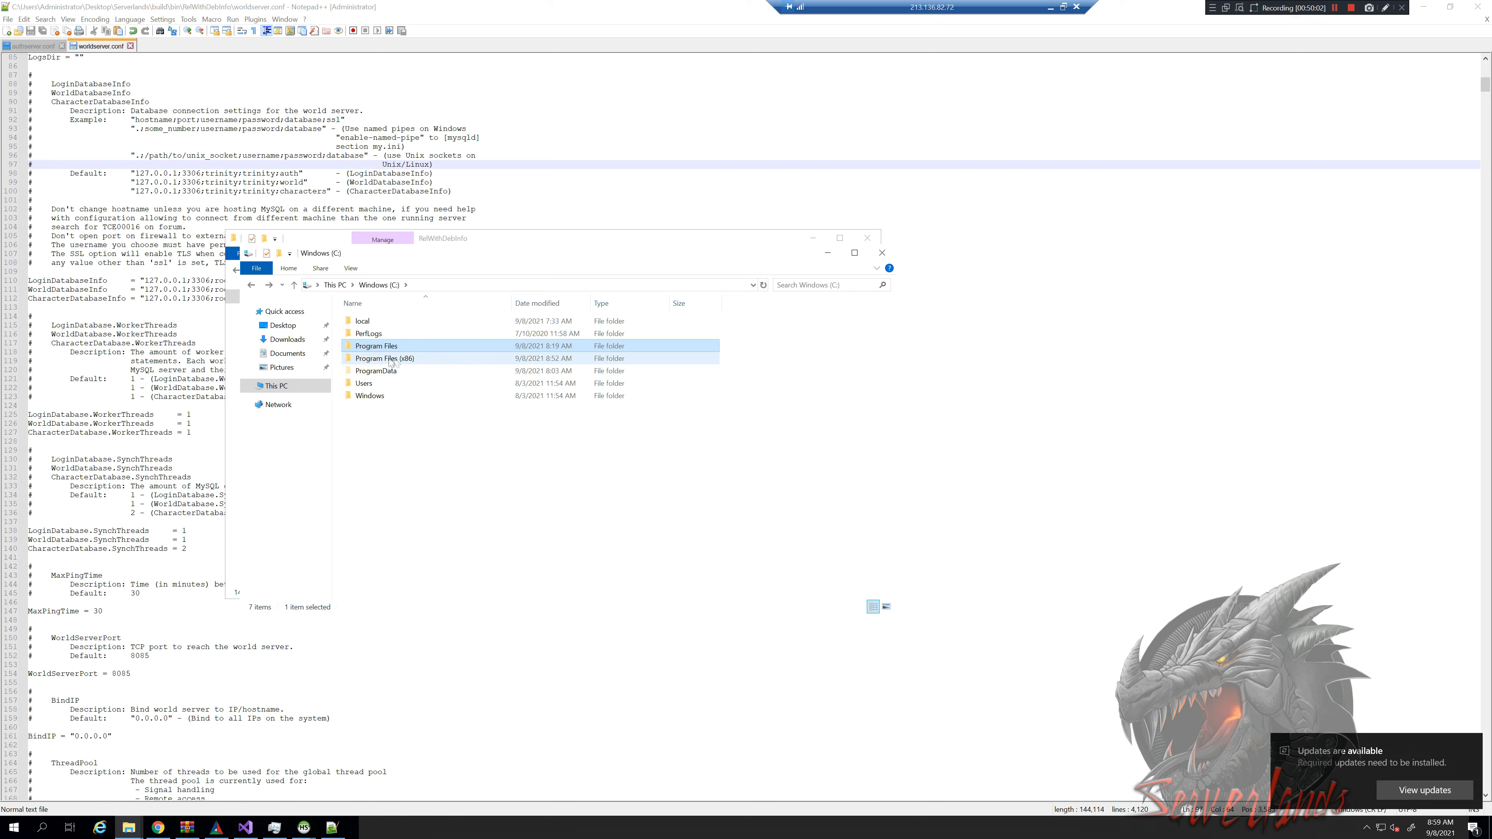
click(416, 360)
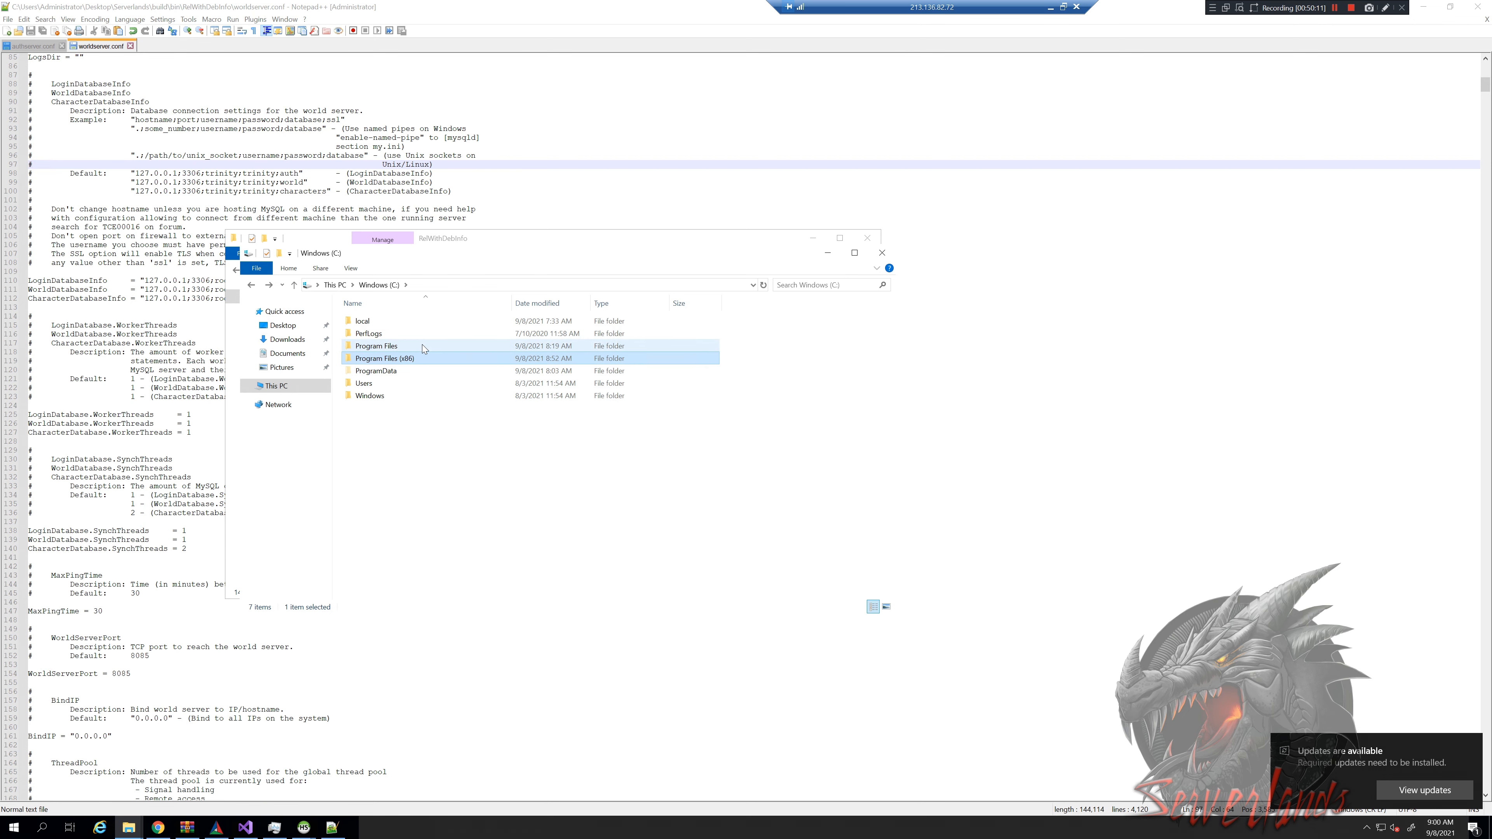
click(422, 345)
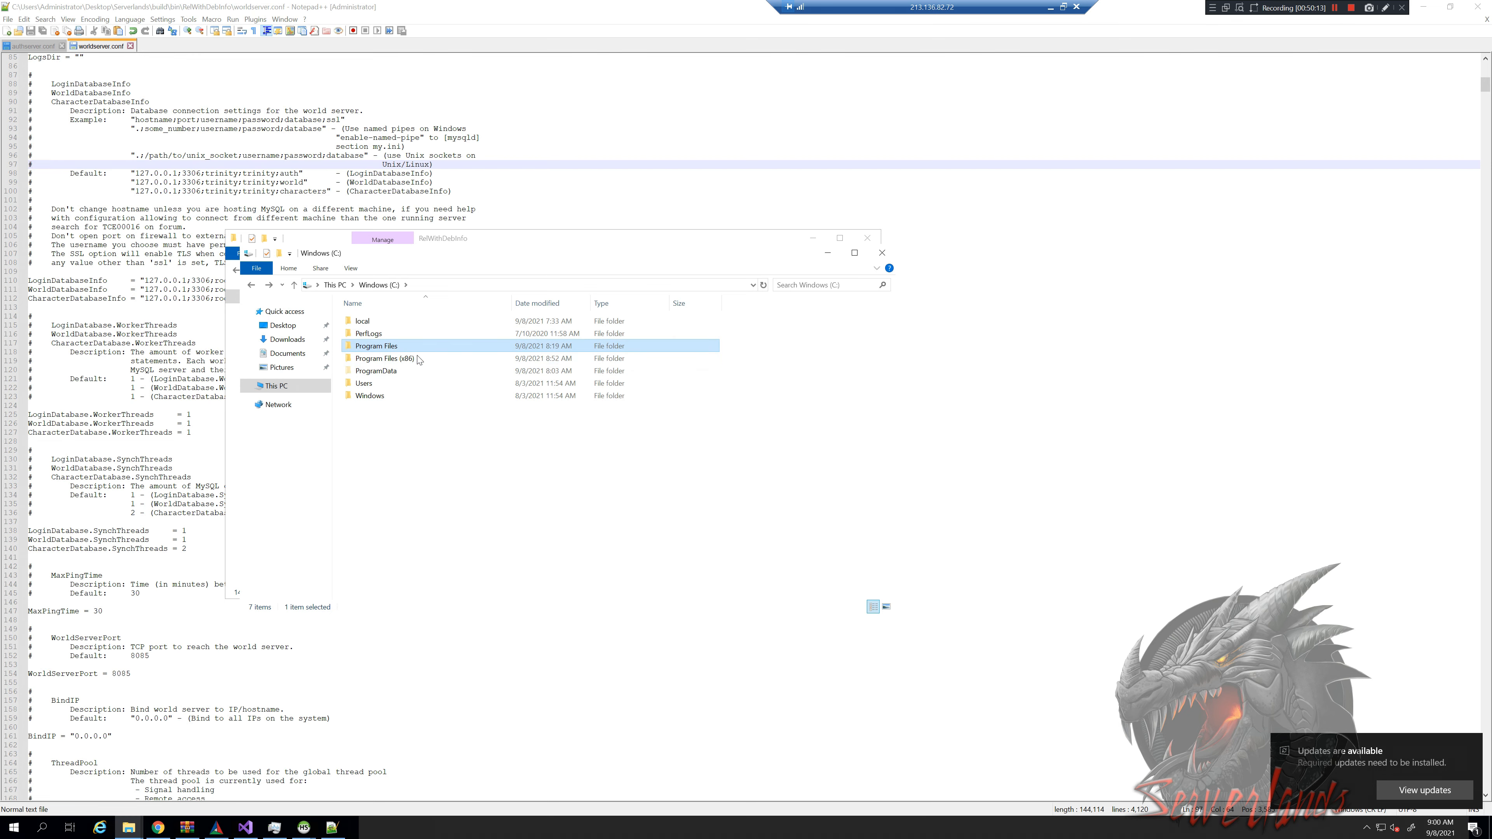
click(246, 828)
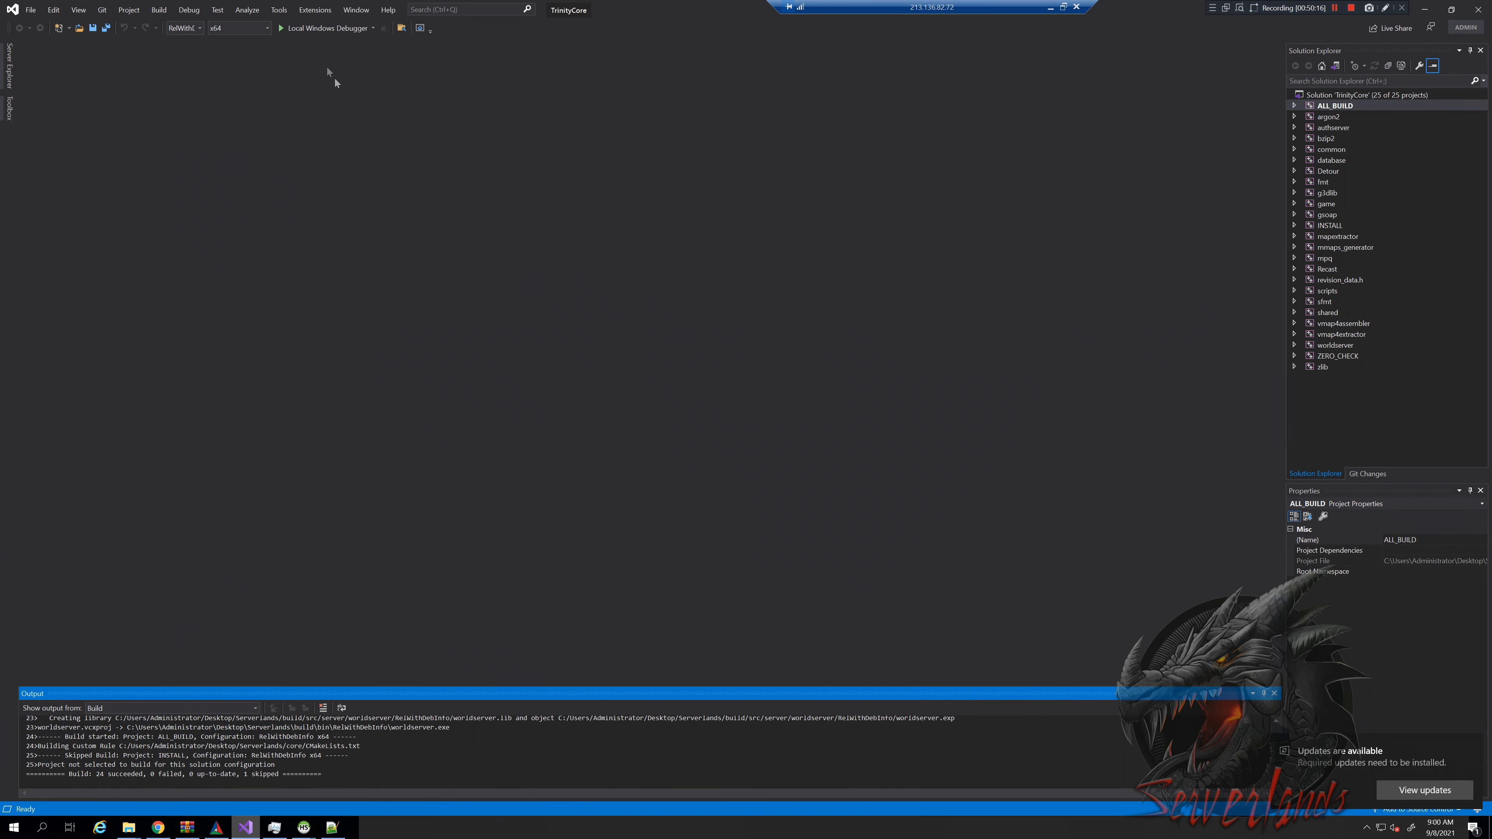
click(245, 827)
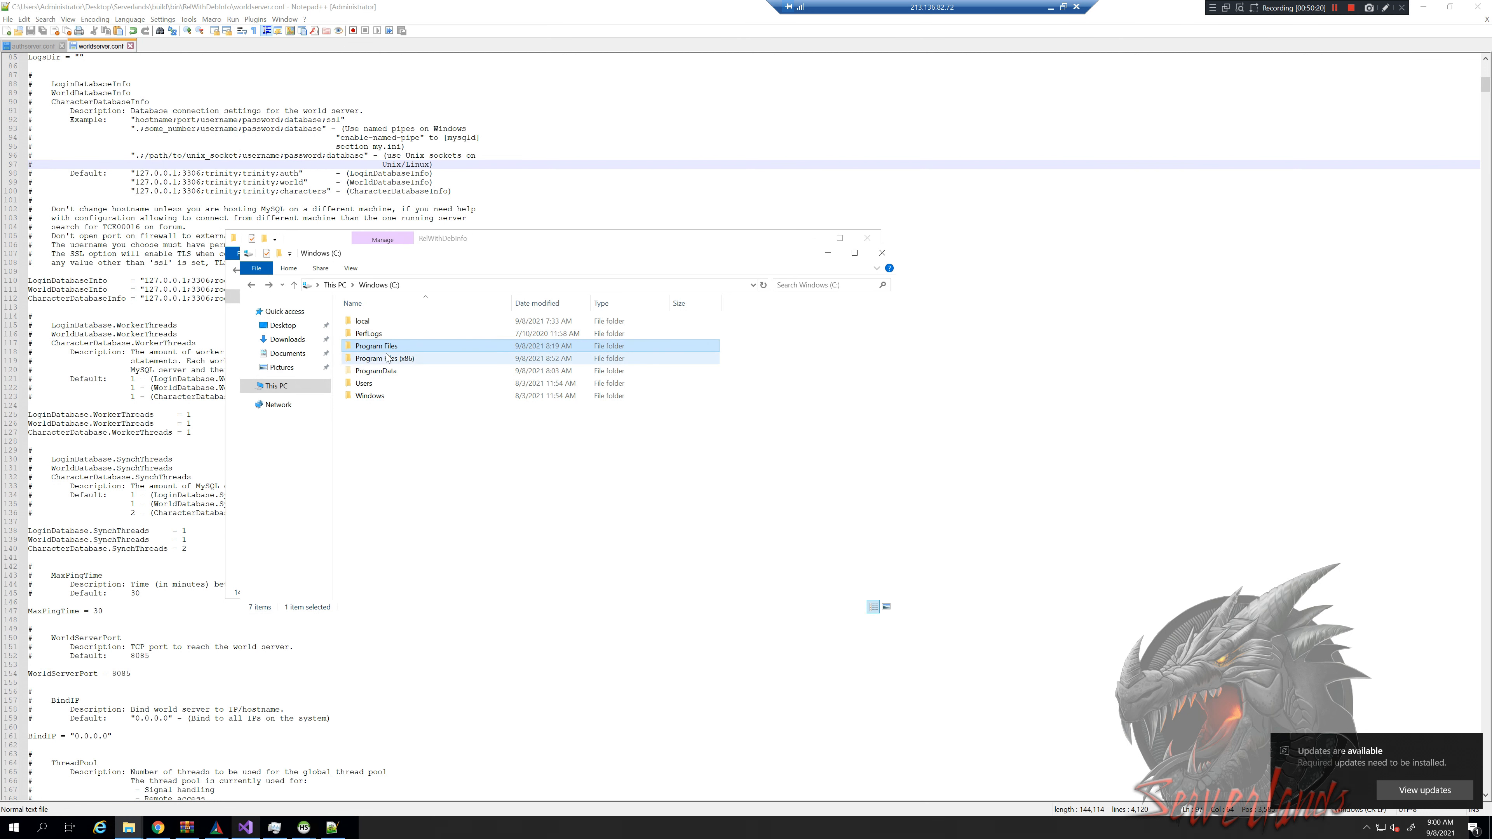
double_click(409, 345)
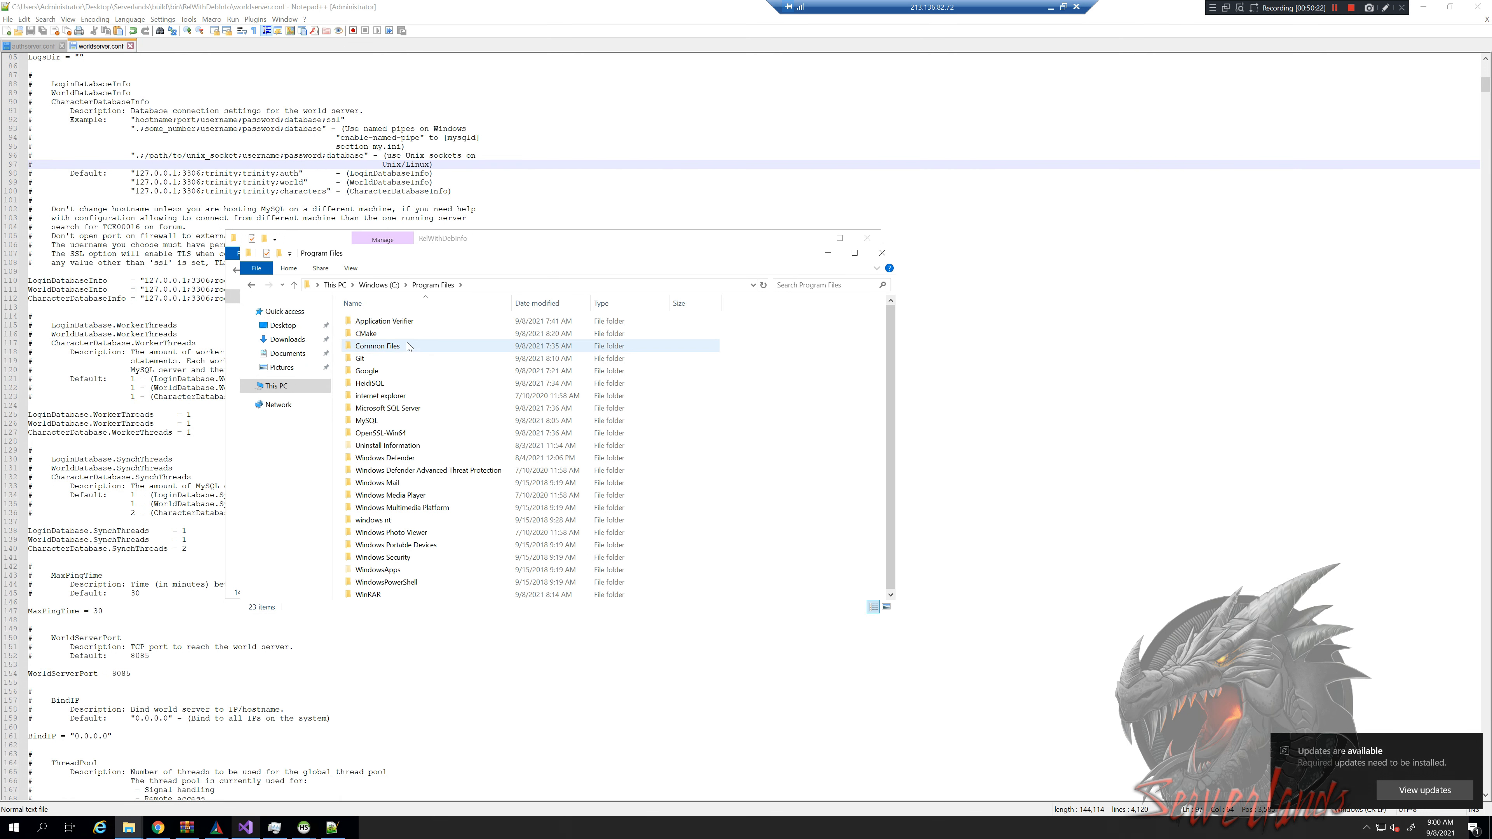
Copy libmysql.dll from MySQL\MySQL Server 5.7\lib
click(394, 422)
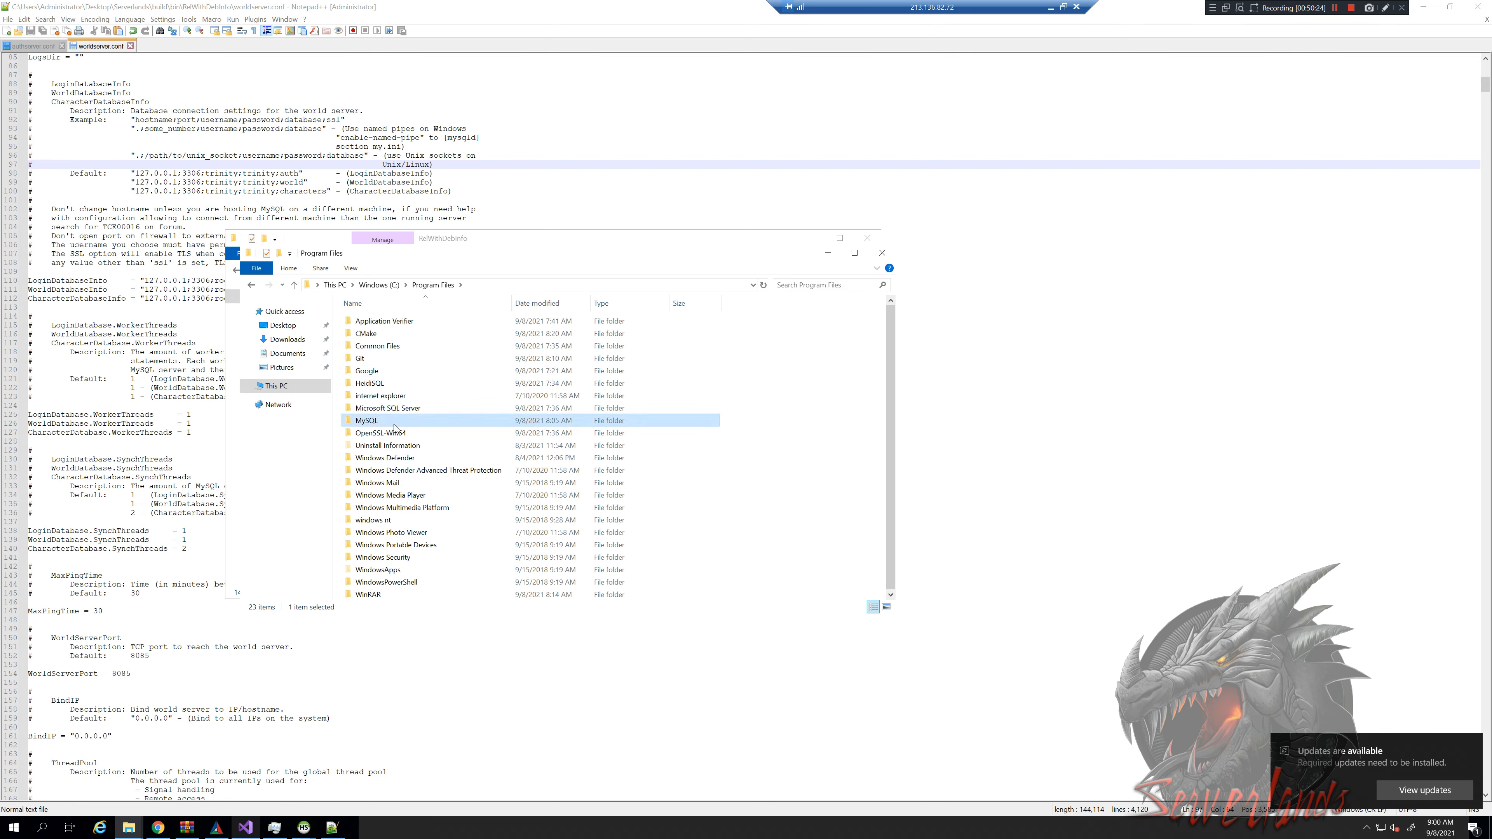
double_click(394, 422)
double_click(405, 320)
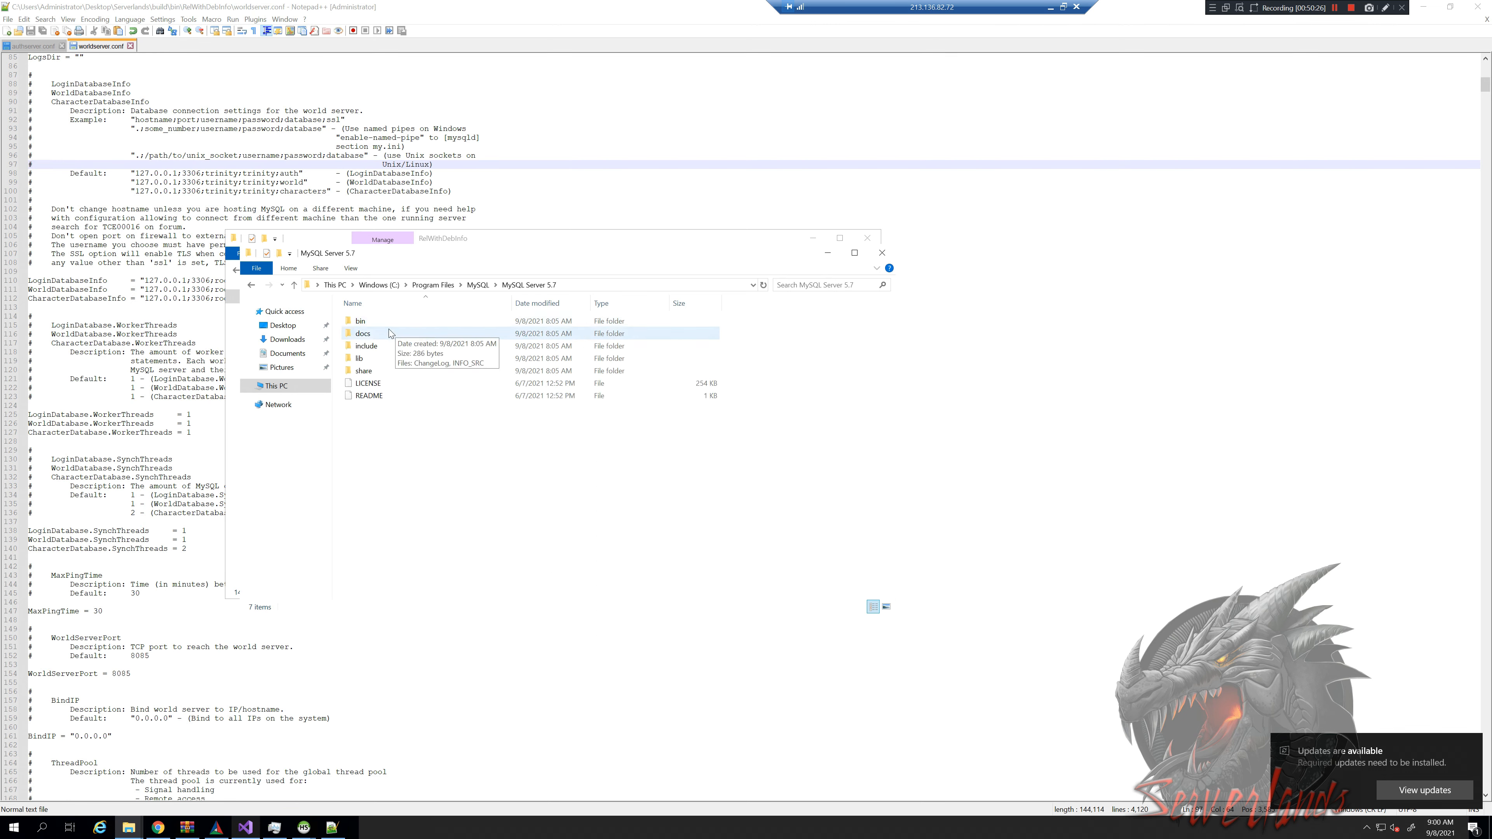
double_click(376, 359)
click(402, 348)
right_click(405, 346)
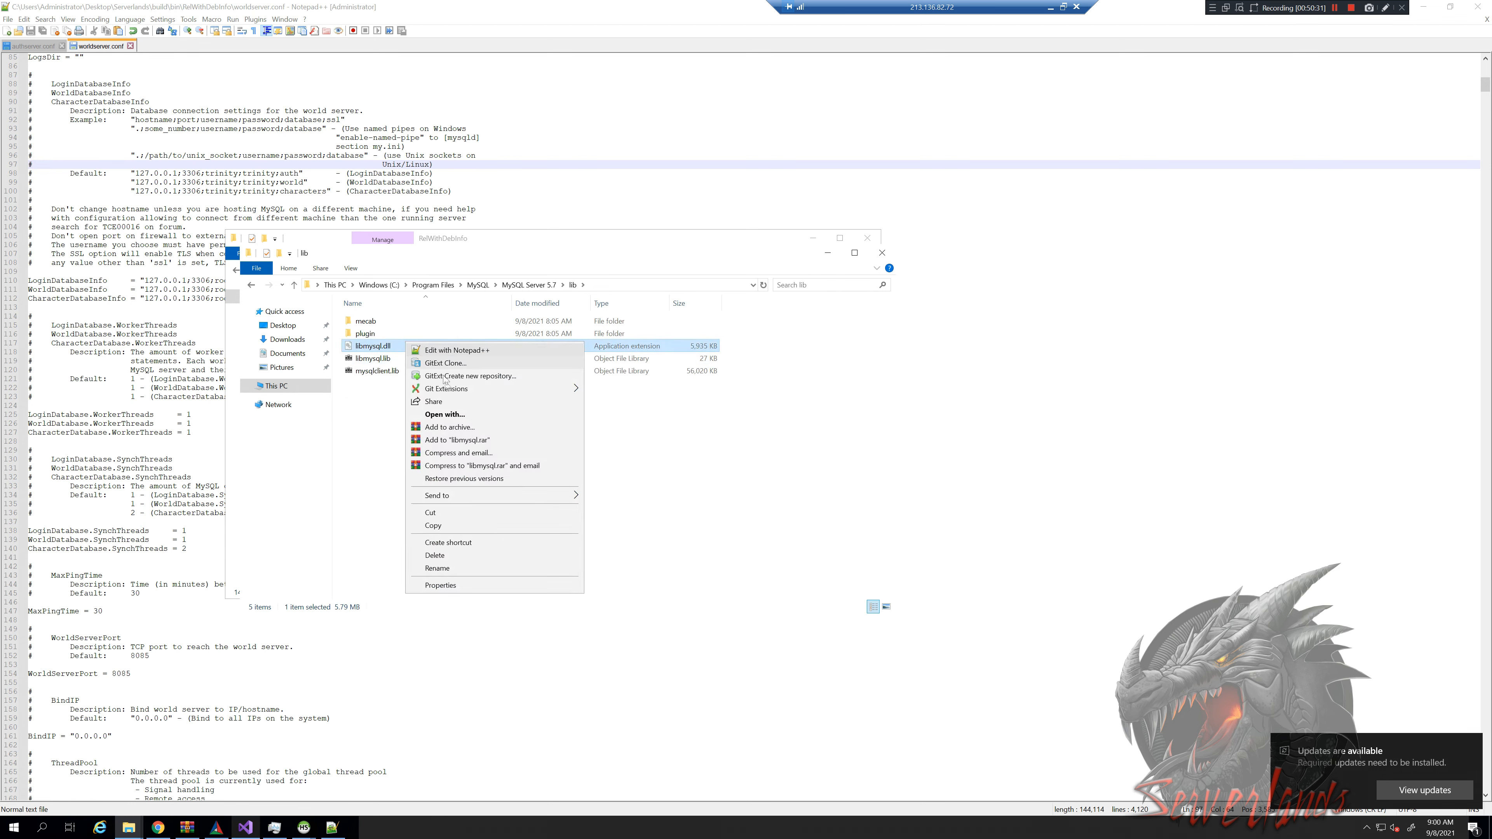
click(433, 525)
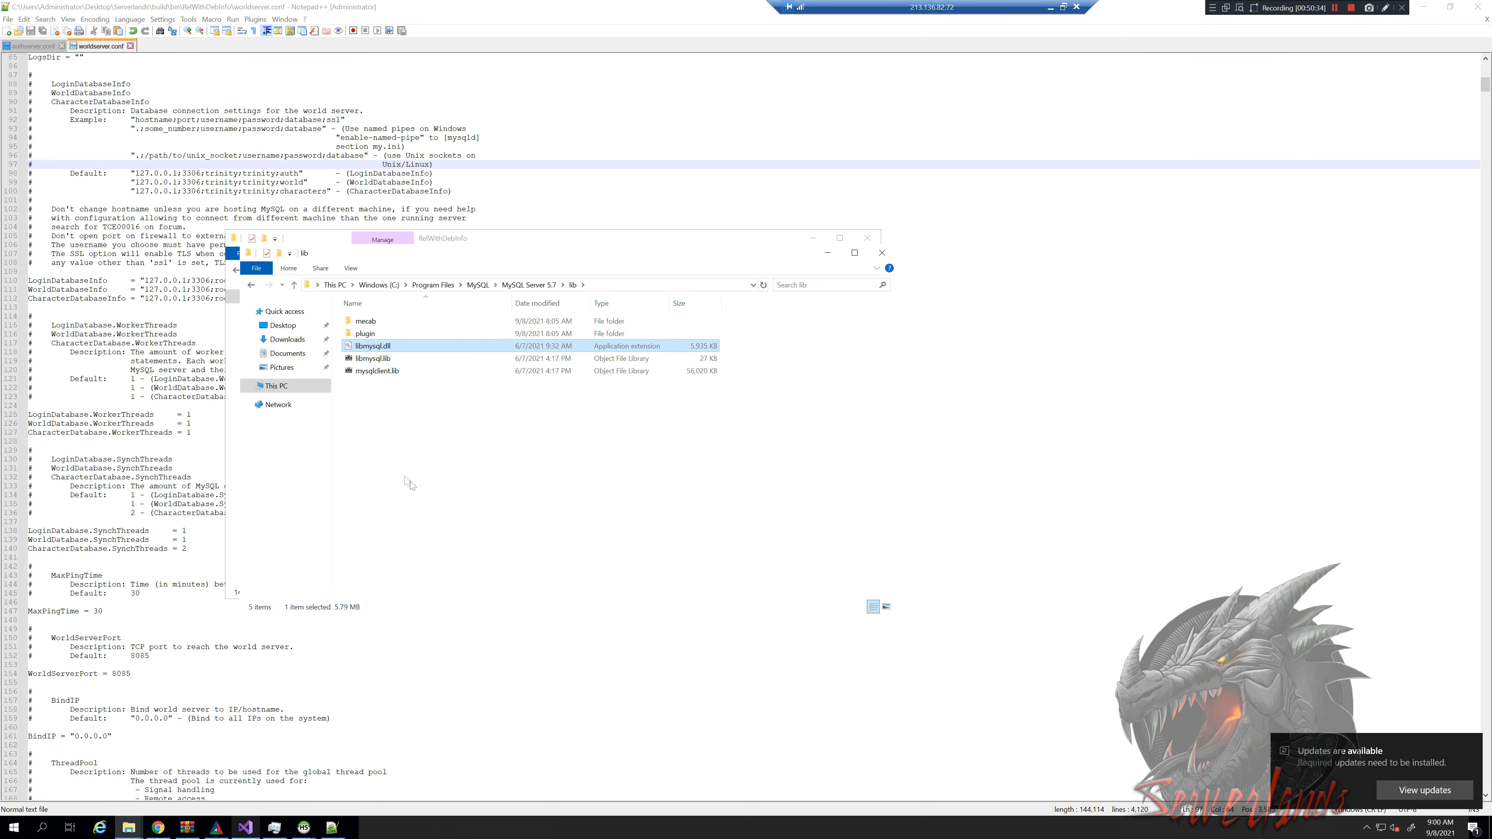
key(alt+Tab)
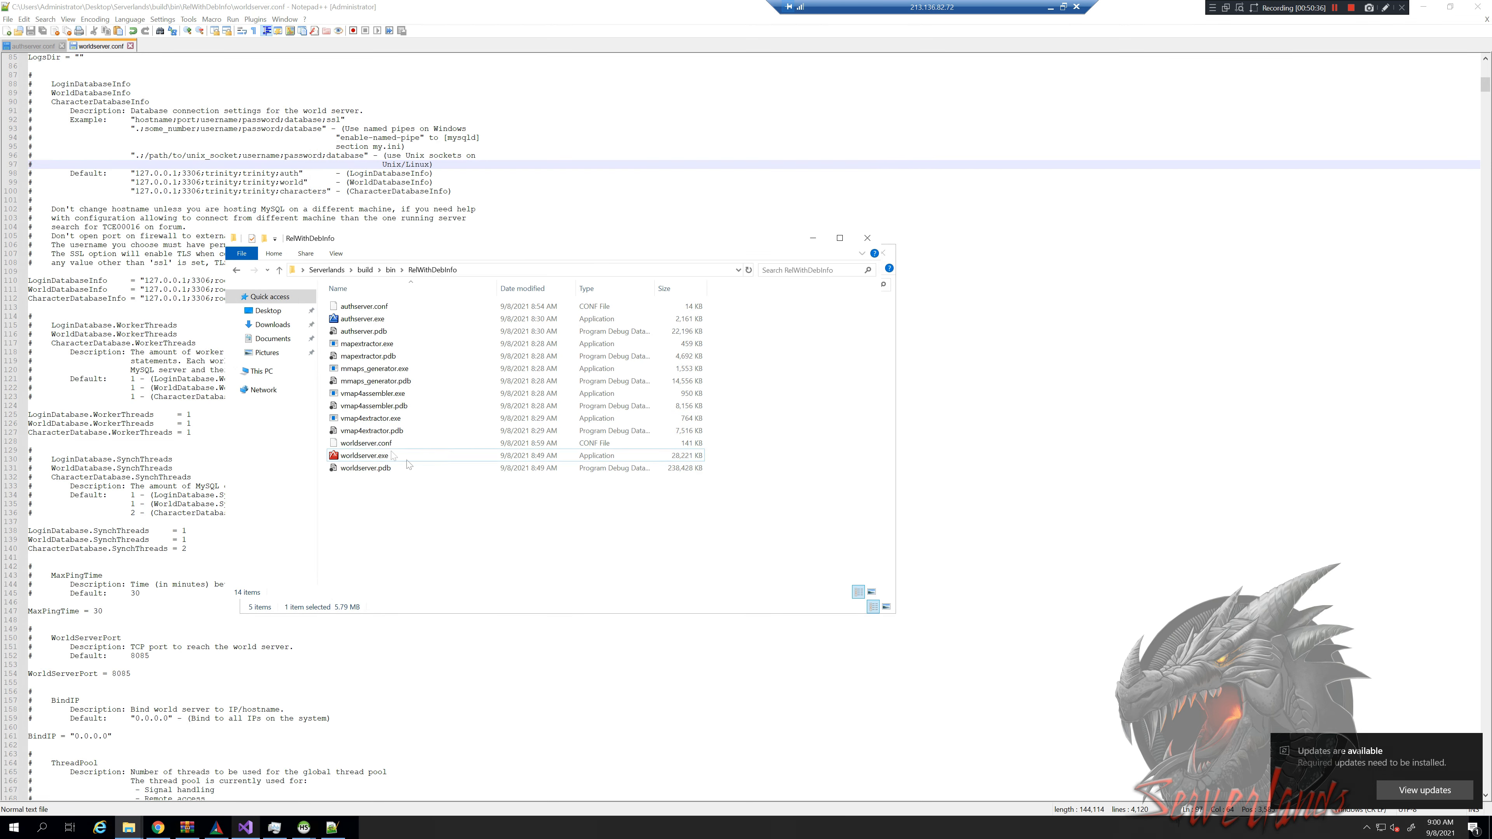
Paste libmysql.dll into RelWithDebInfo and launch worldserver.exe, then select the new DBErrors.log
key(ctrl+v)
click(382, 471)
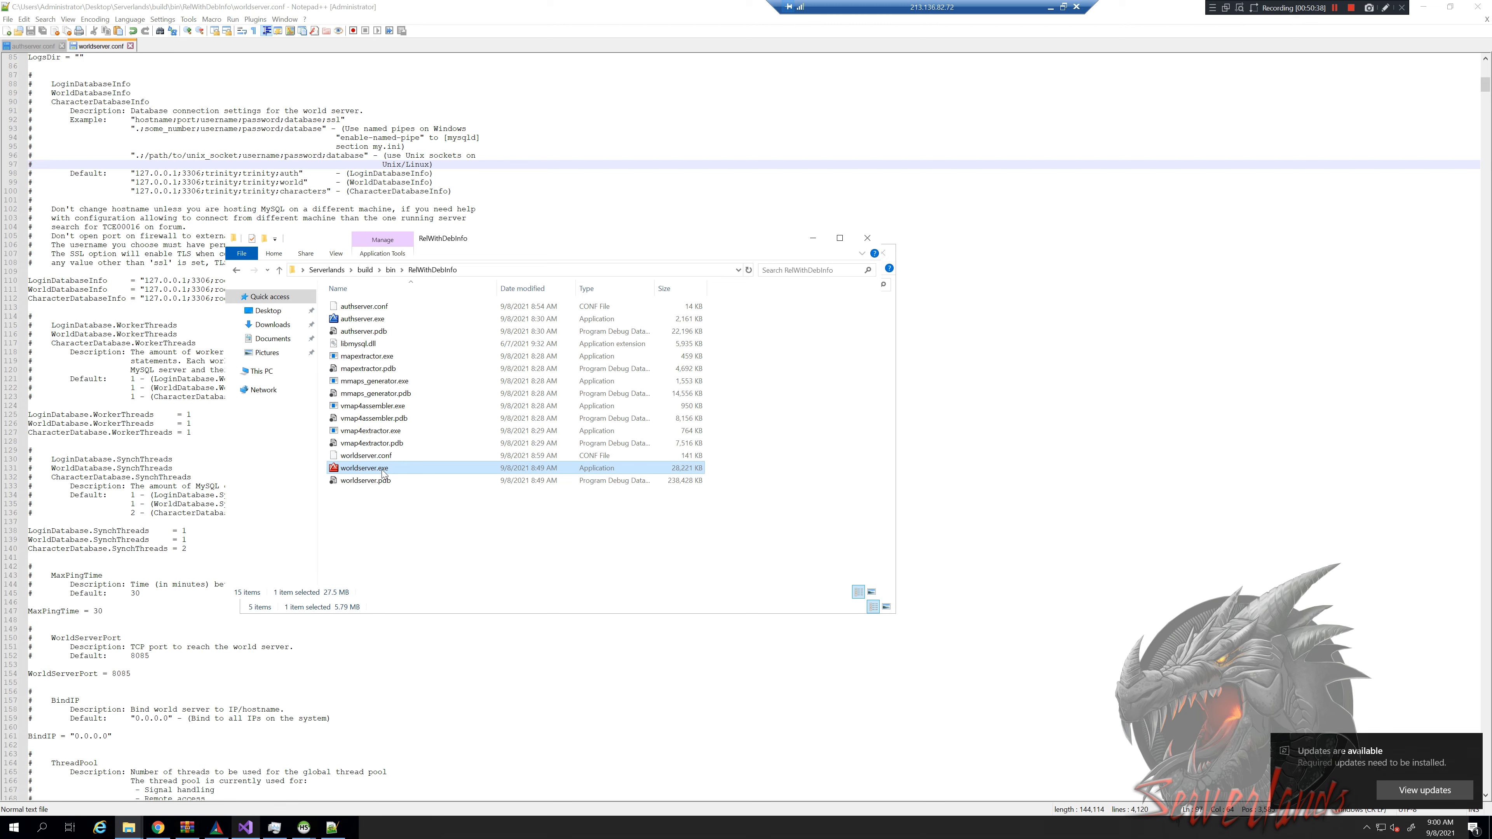
double_click(382, 470)
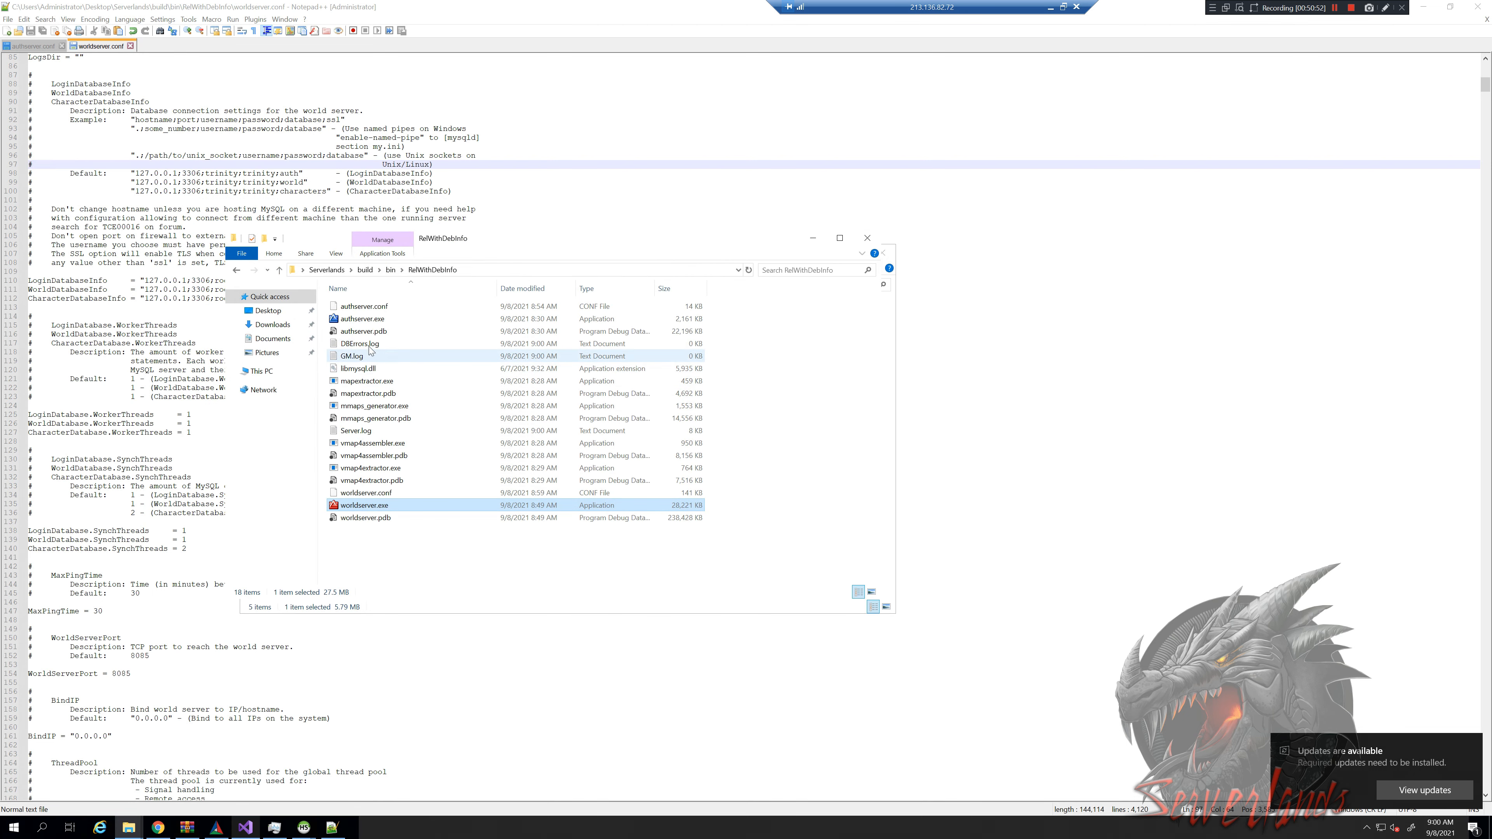
click(367, 345)
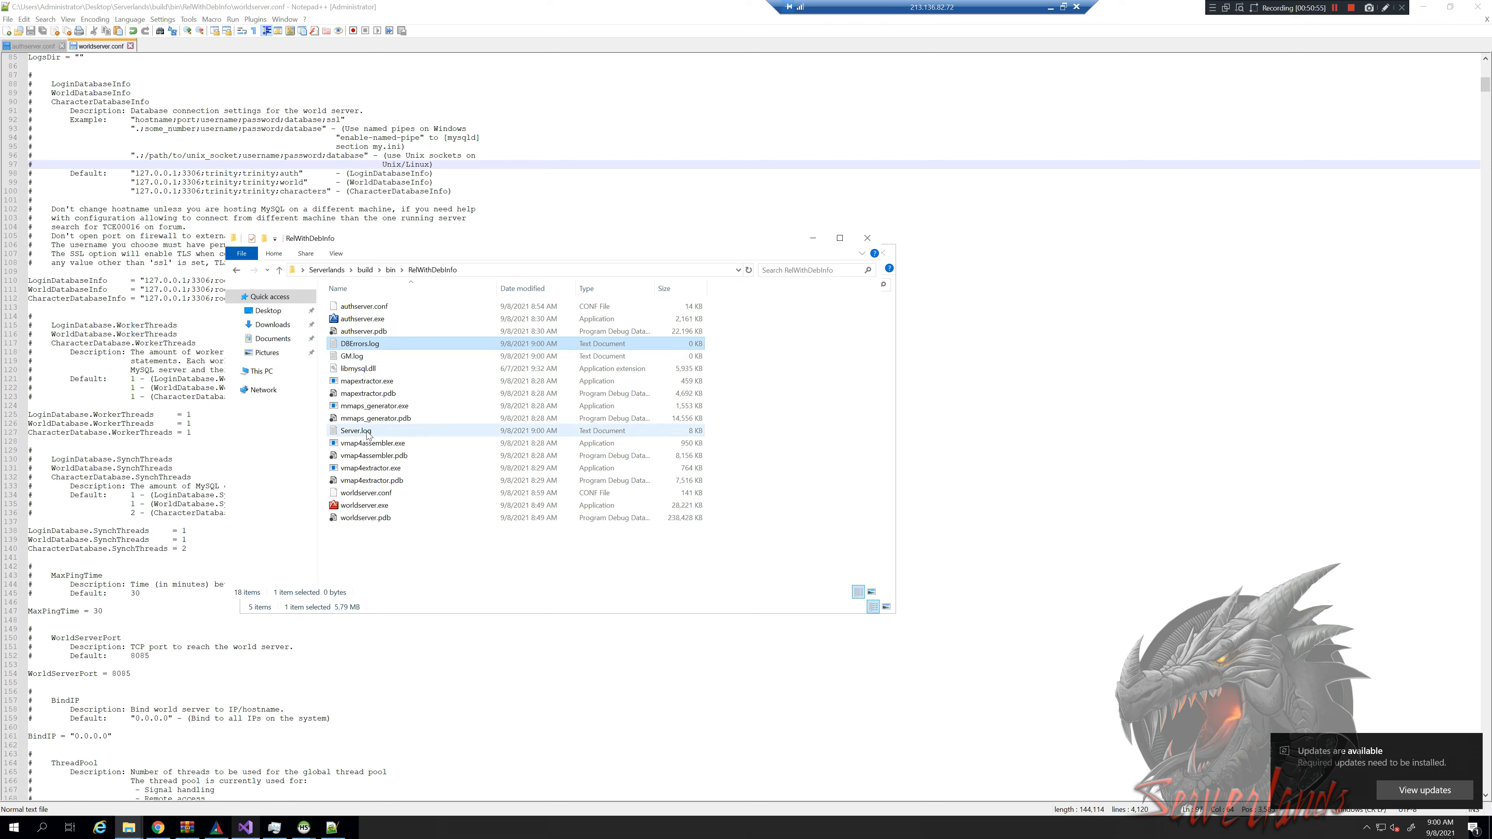
Launch authserver.exe, confirm realm Trinity at 127.0.0.1:8085, then select Server.log
double_click(362, 319)
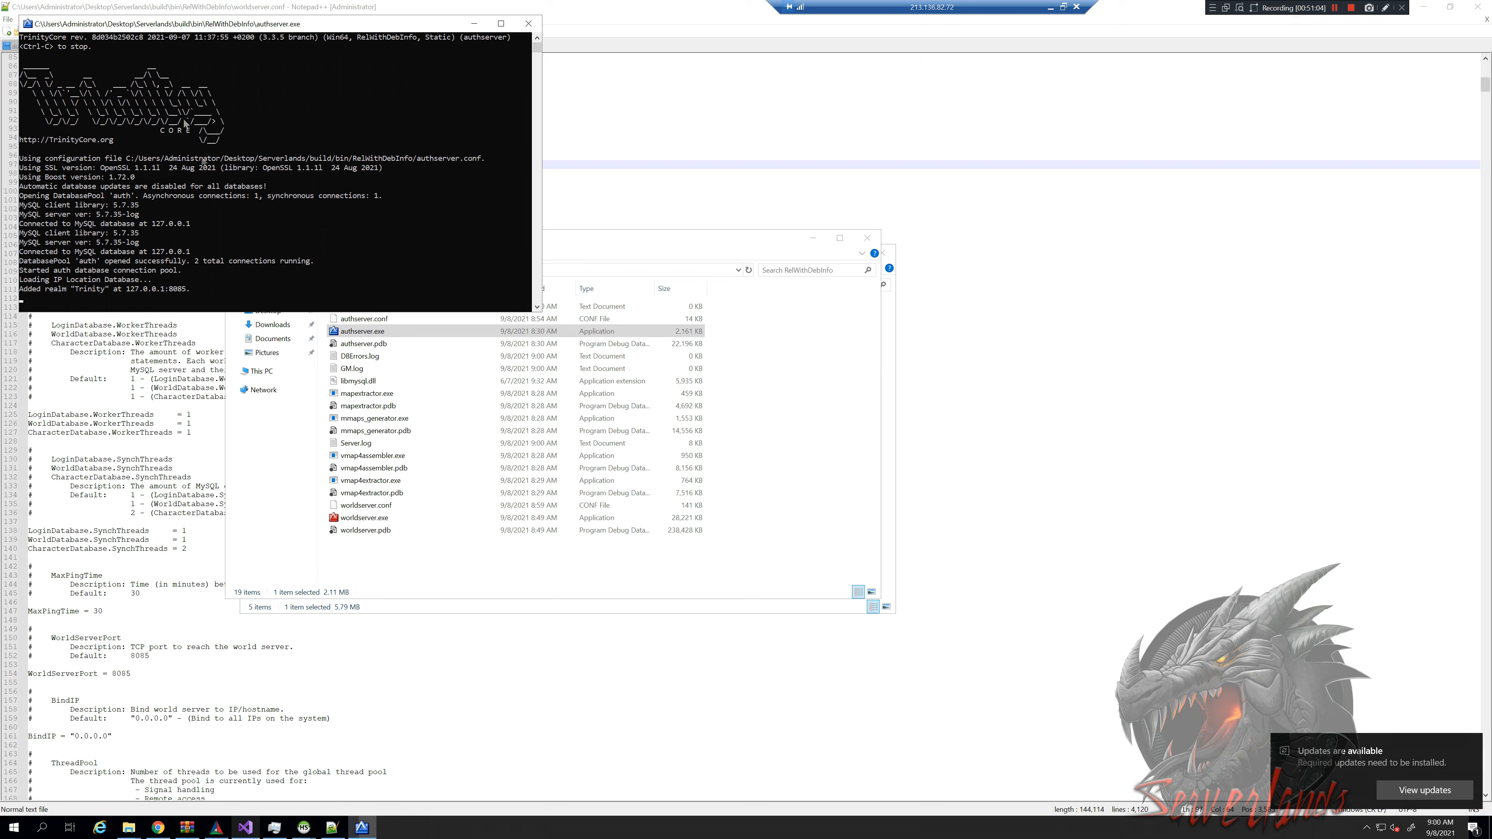
drag(93, 42, 251, 47)
click(256, 56)
key(Escape)
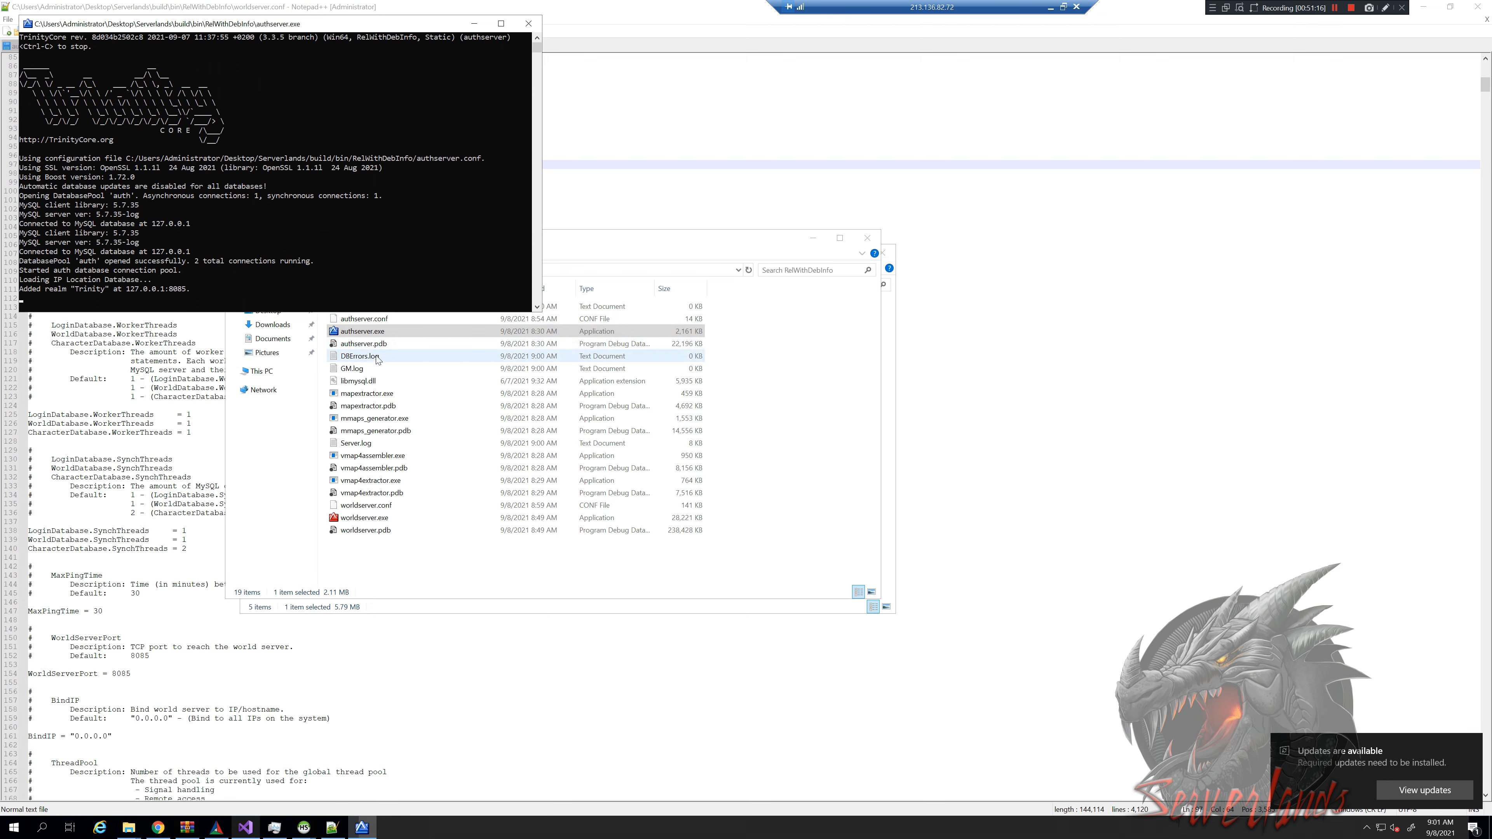
click(360, 522)
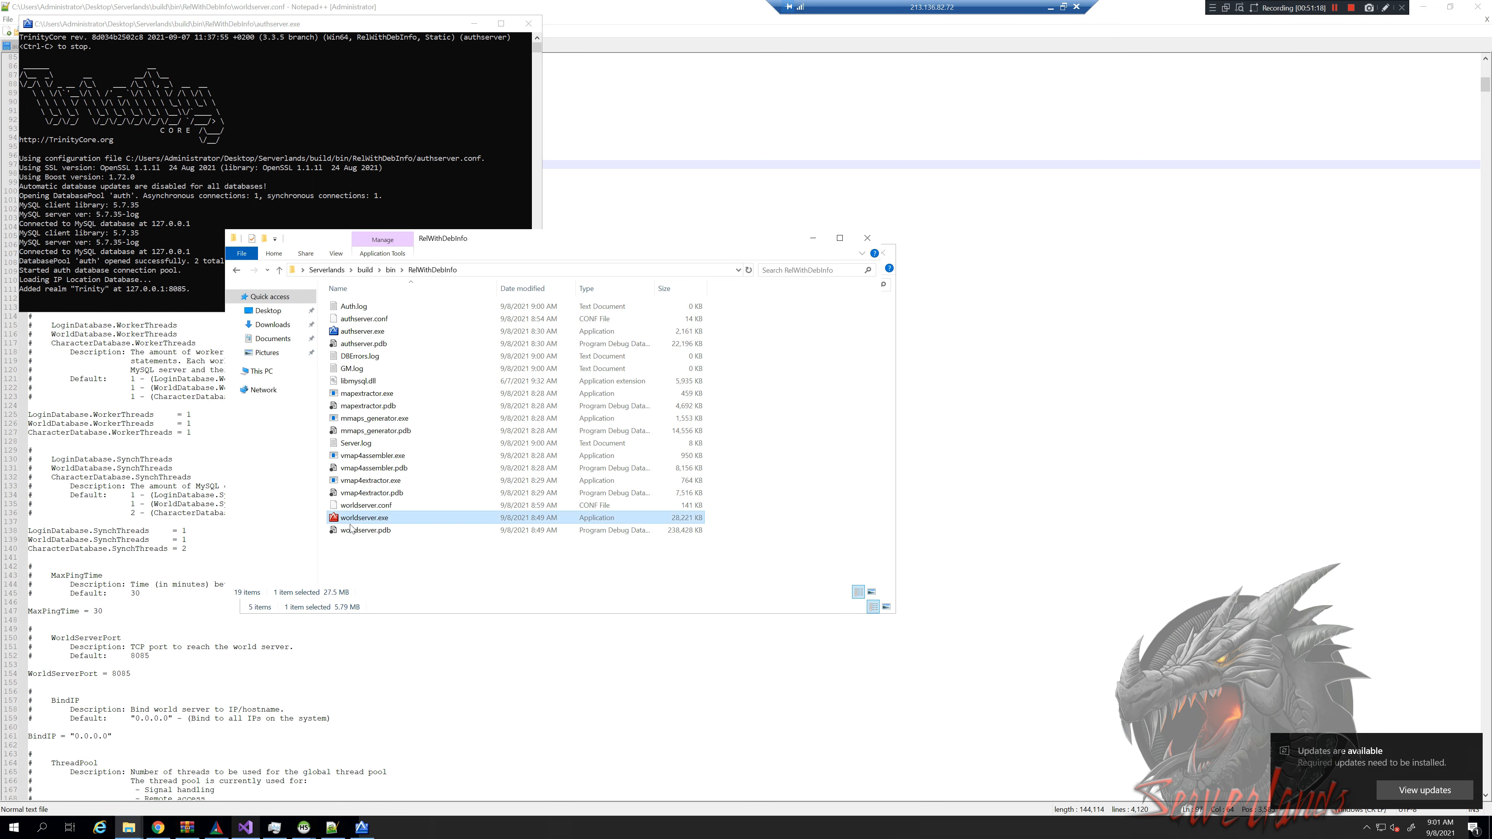
click(369, 445)
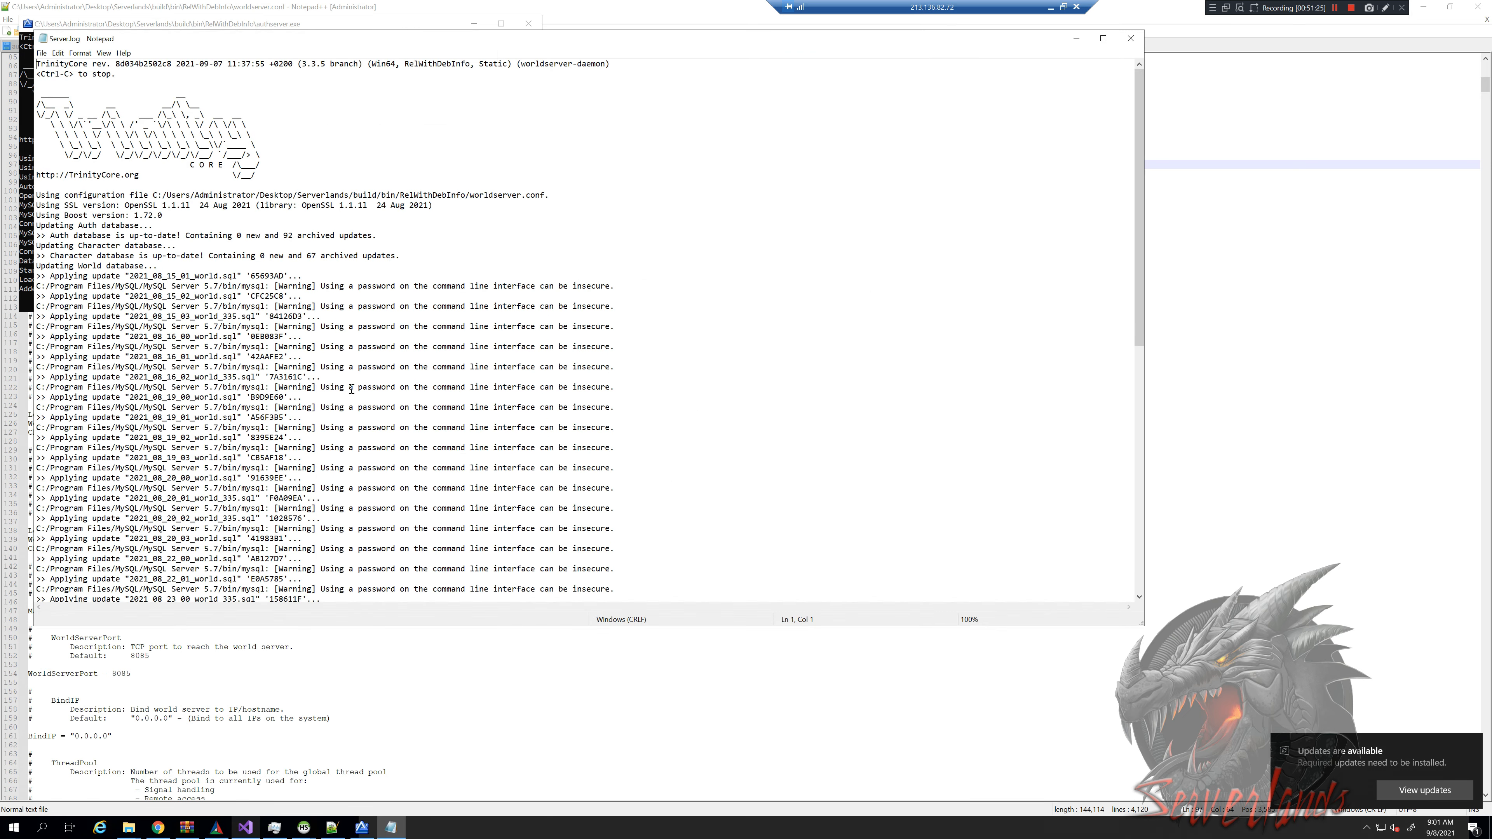
Scroll to the end of Server.log and read the missing 0004331.map vmaps error
scroll(397, 323, down, 15)
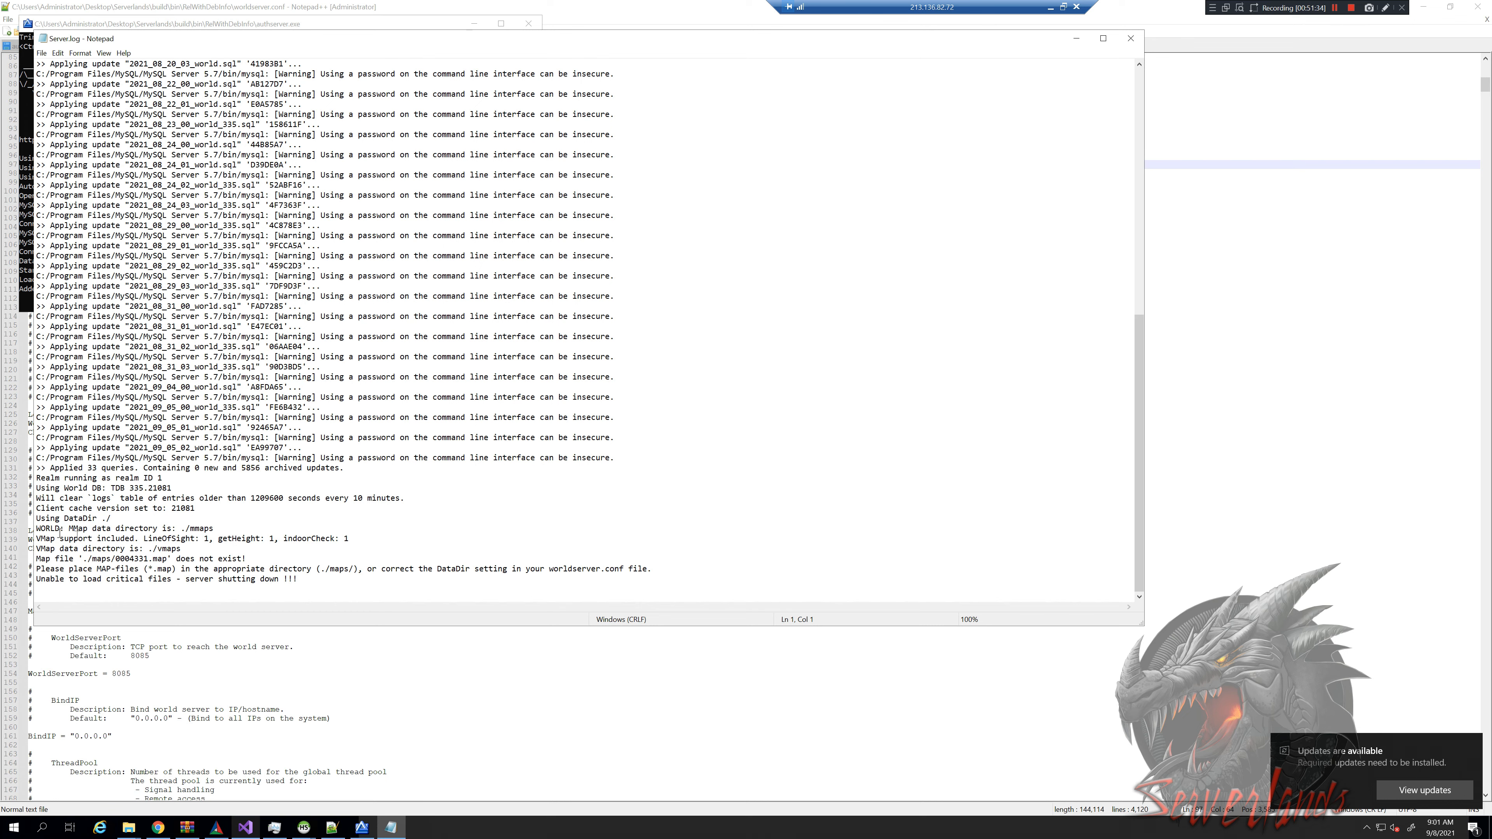
drag(159, 550, 180, 553)
click(299, 561)
click(1130, 38)
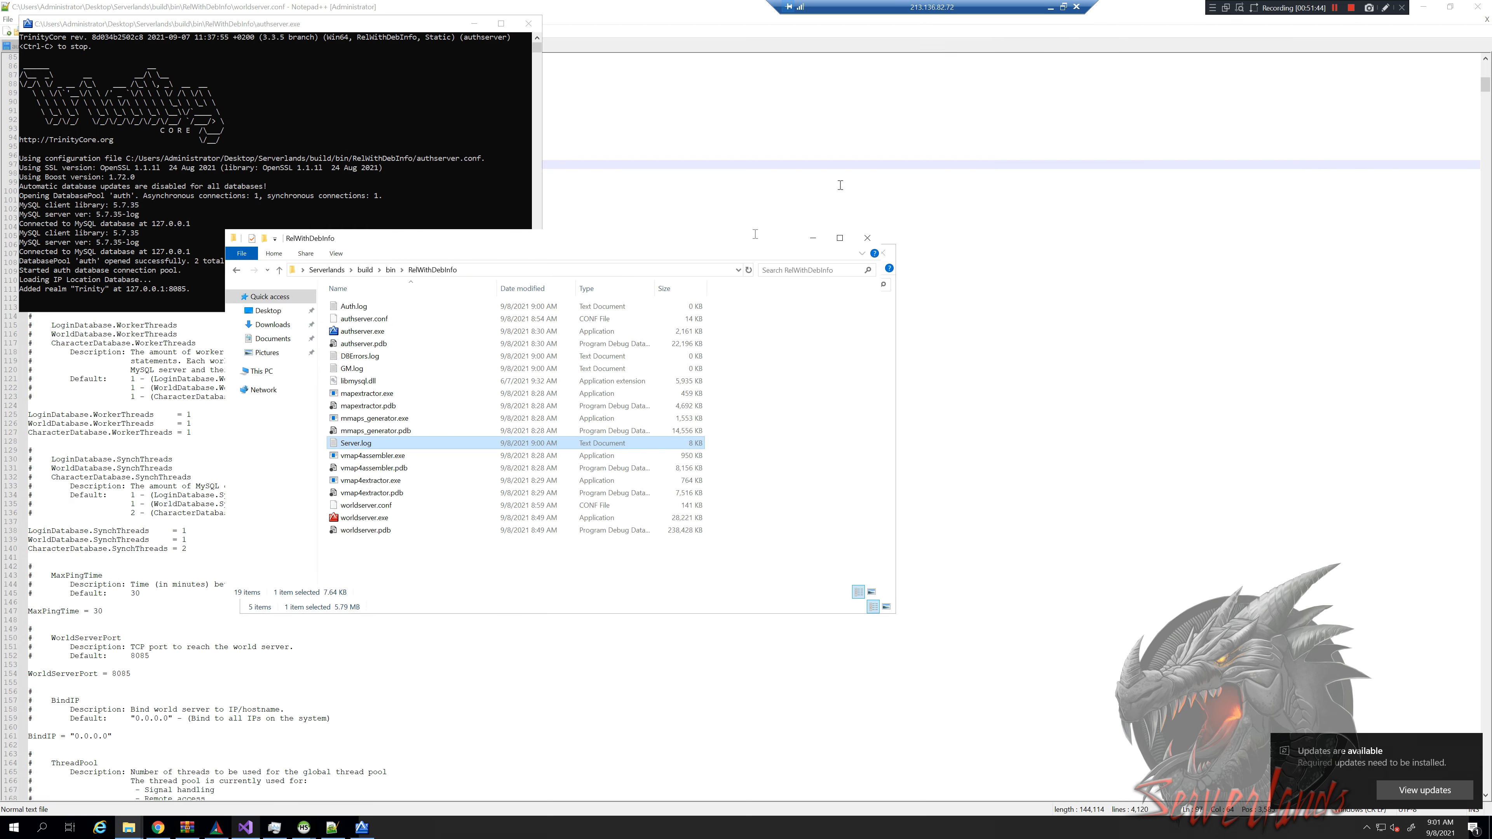
click(359, 558)
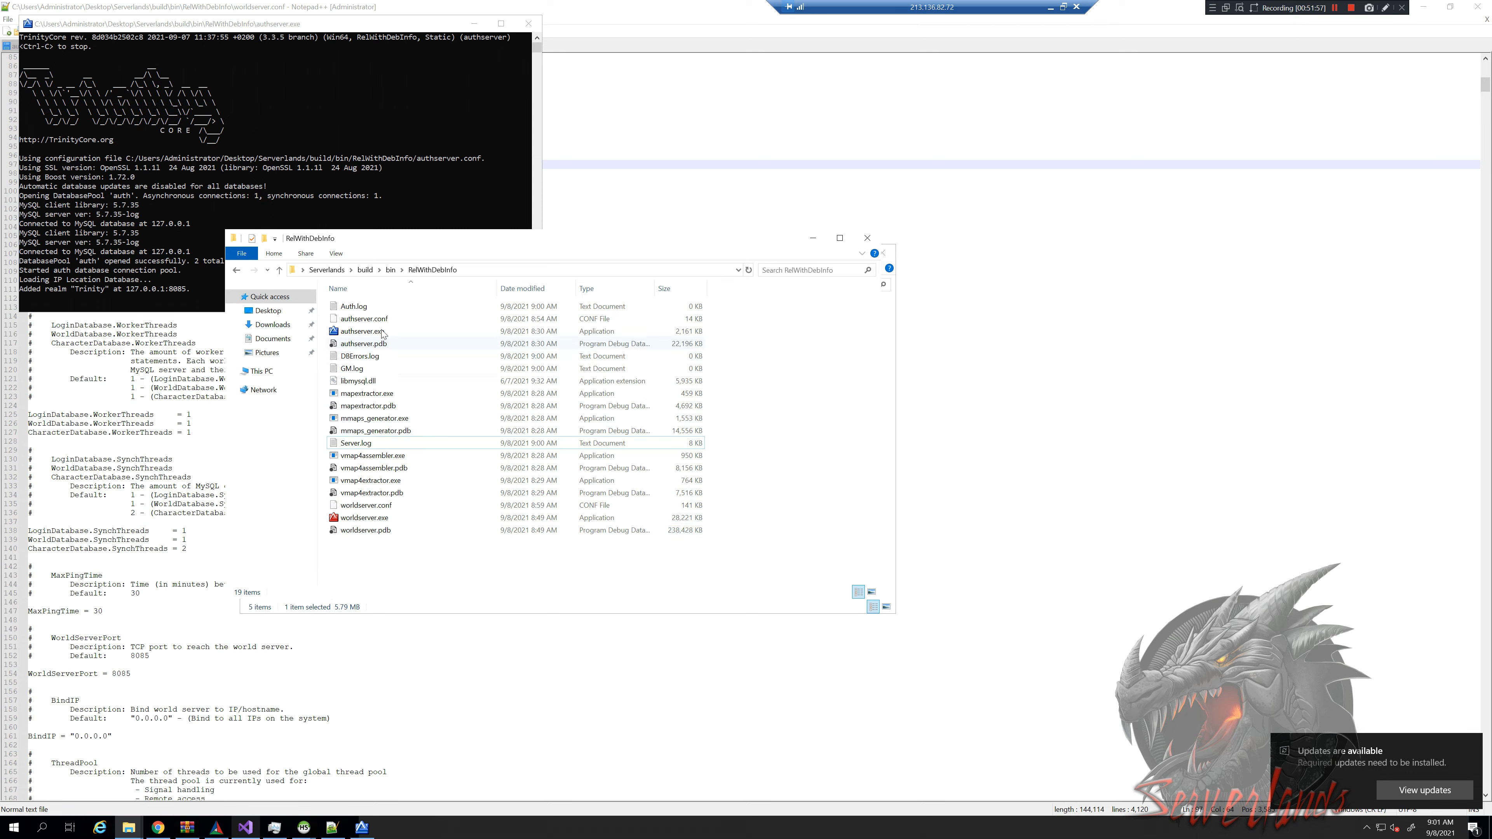
click(375, 458)
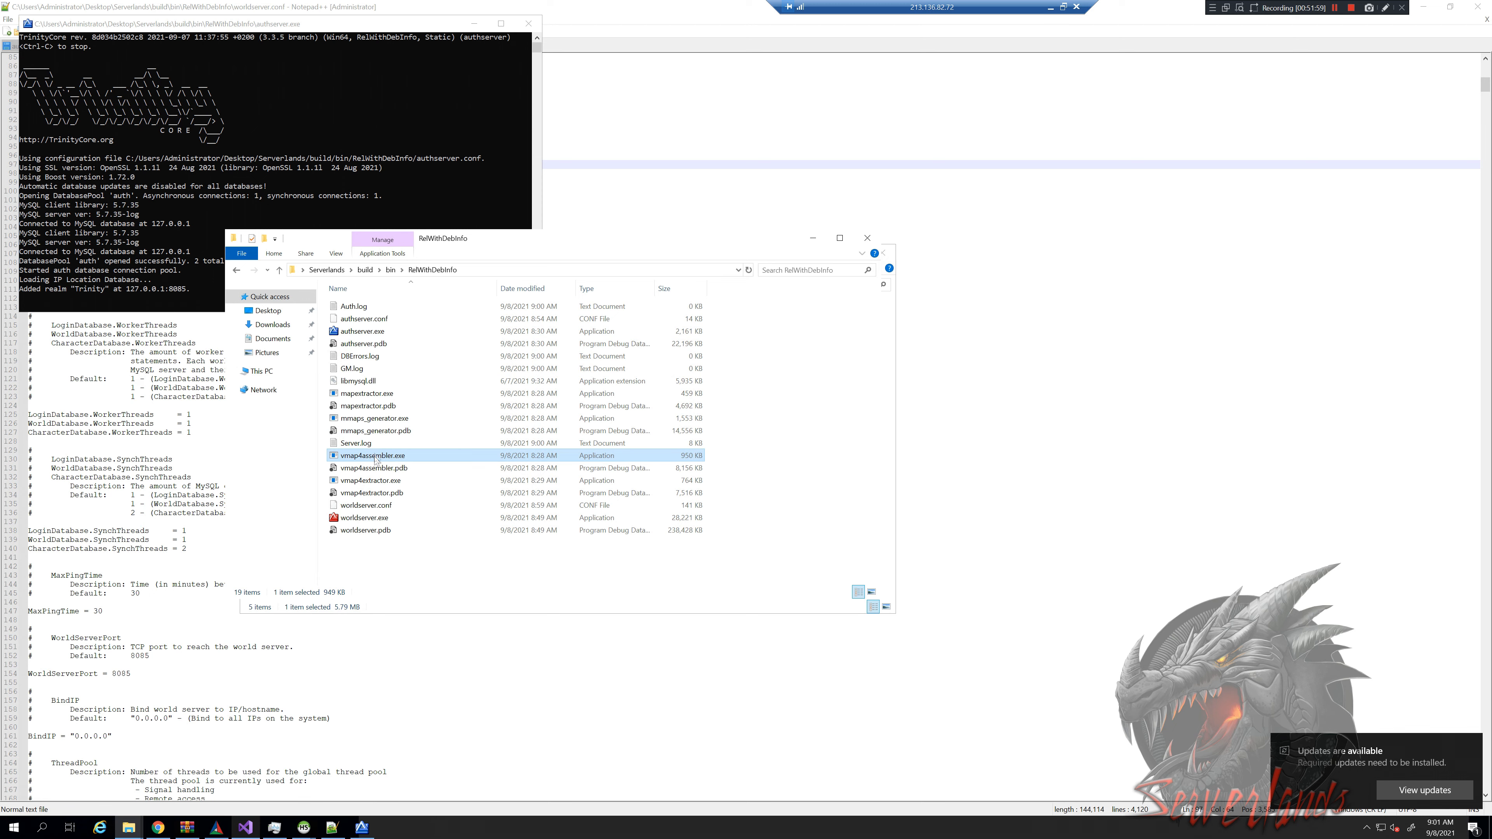
click(406, 395)
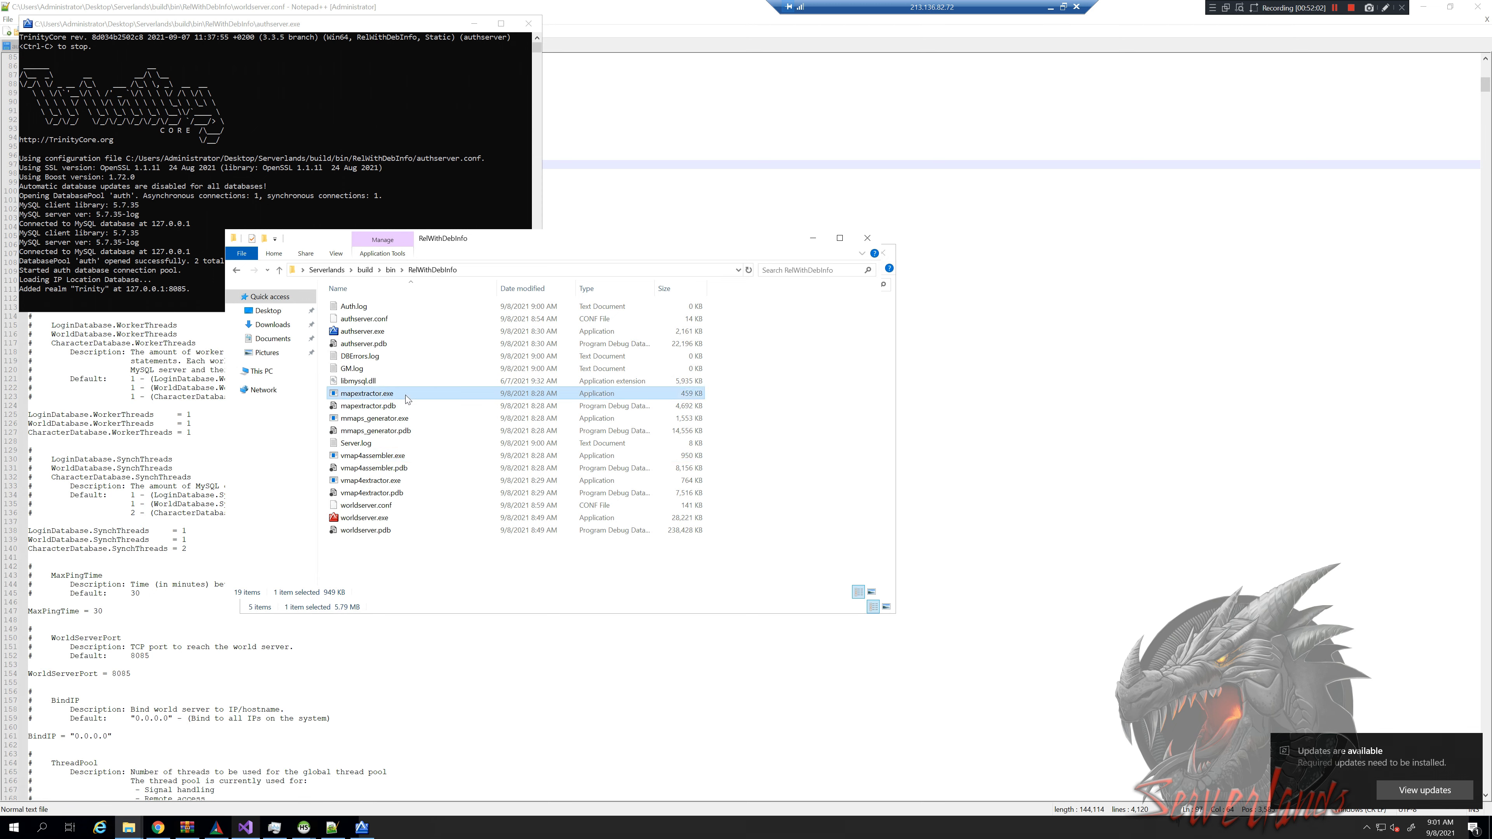
ctrl+click(399, 419)
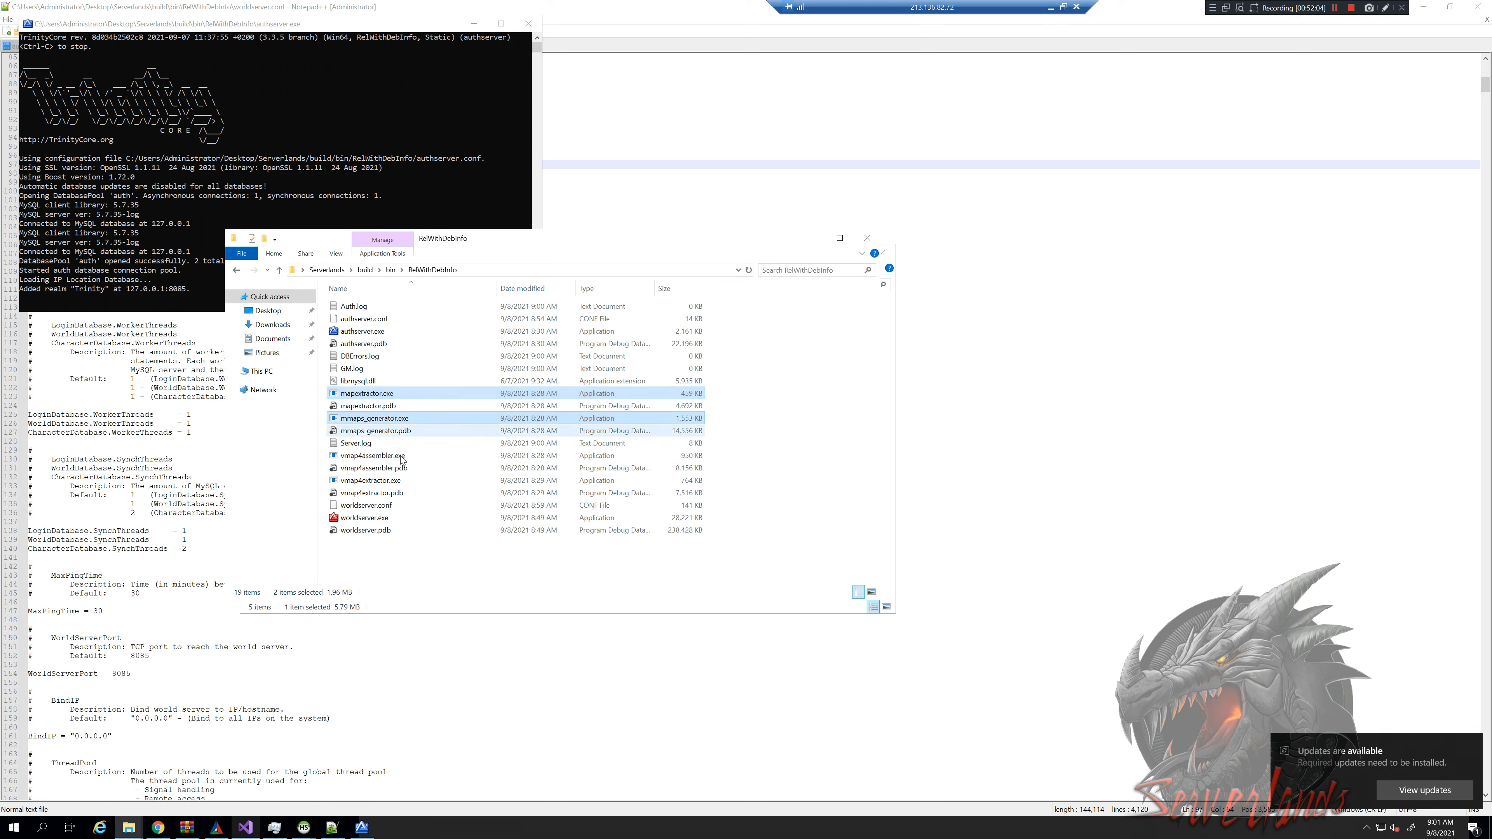
ctrl+click(401, 456)
ctrl+click(402, 480)
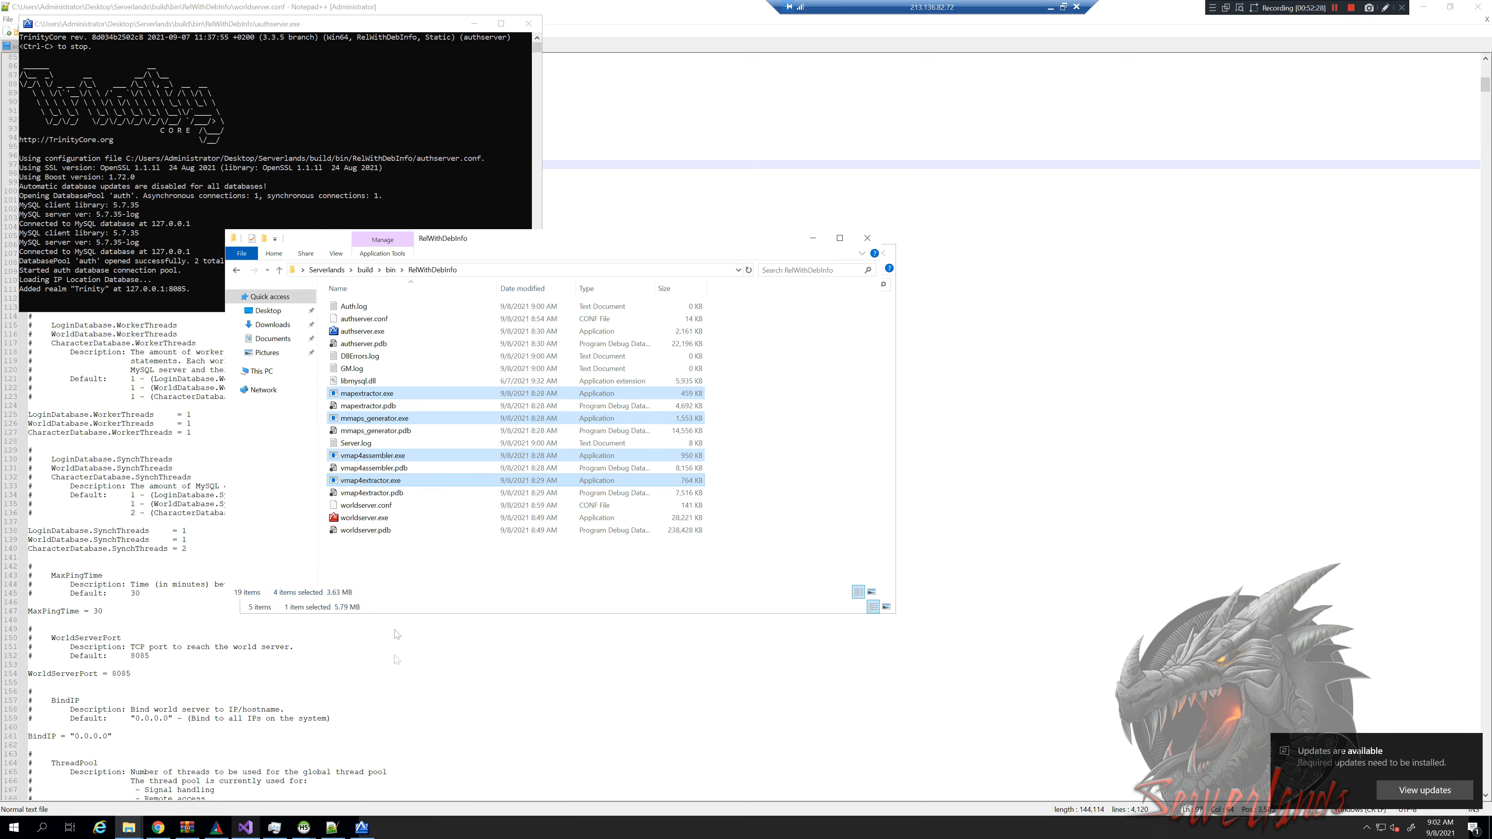
click(246, 828)
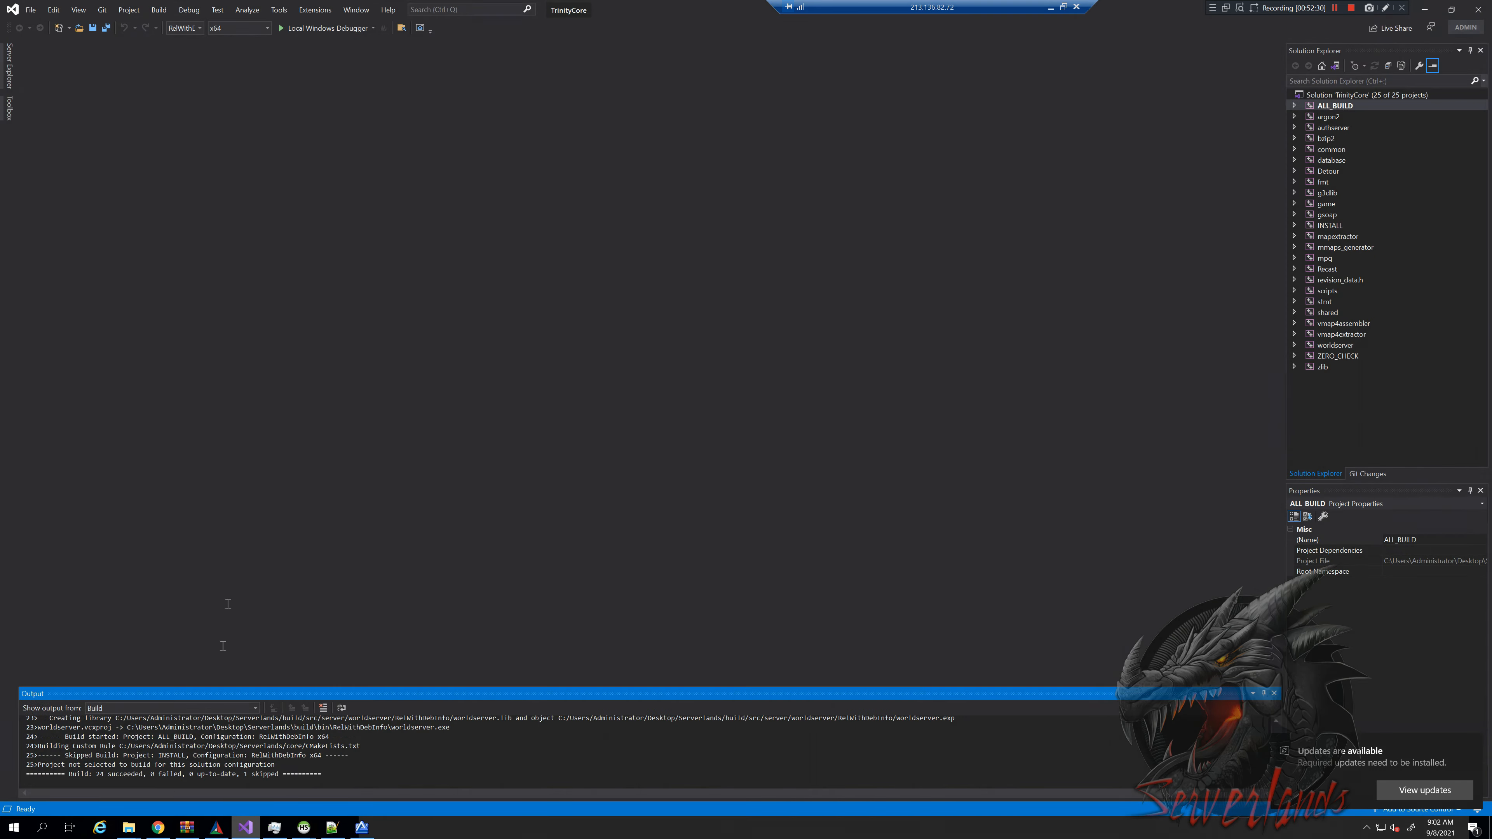
drag(325, 773, 39, 765)
click(61, 756)
click(246, 827)
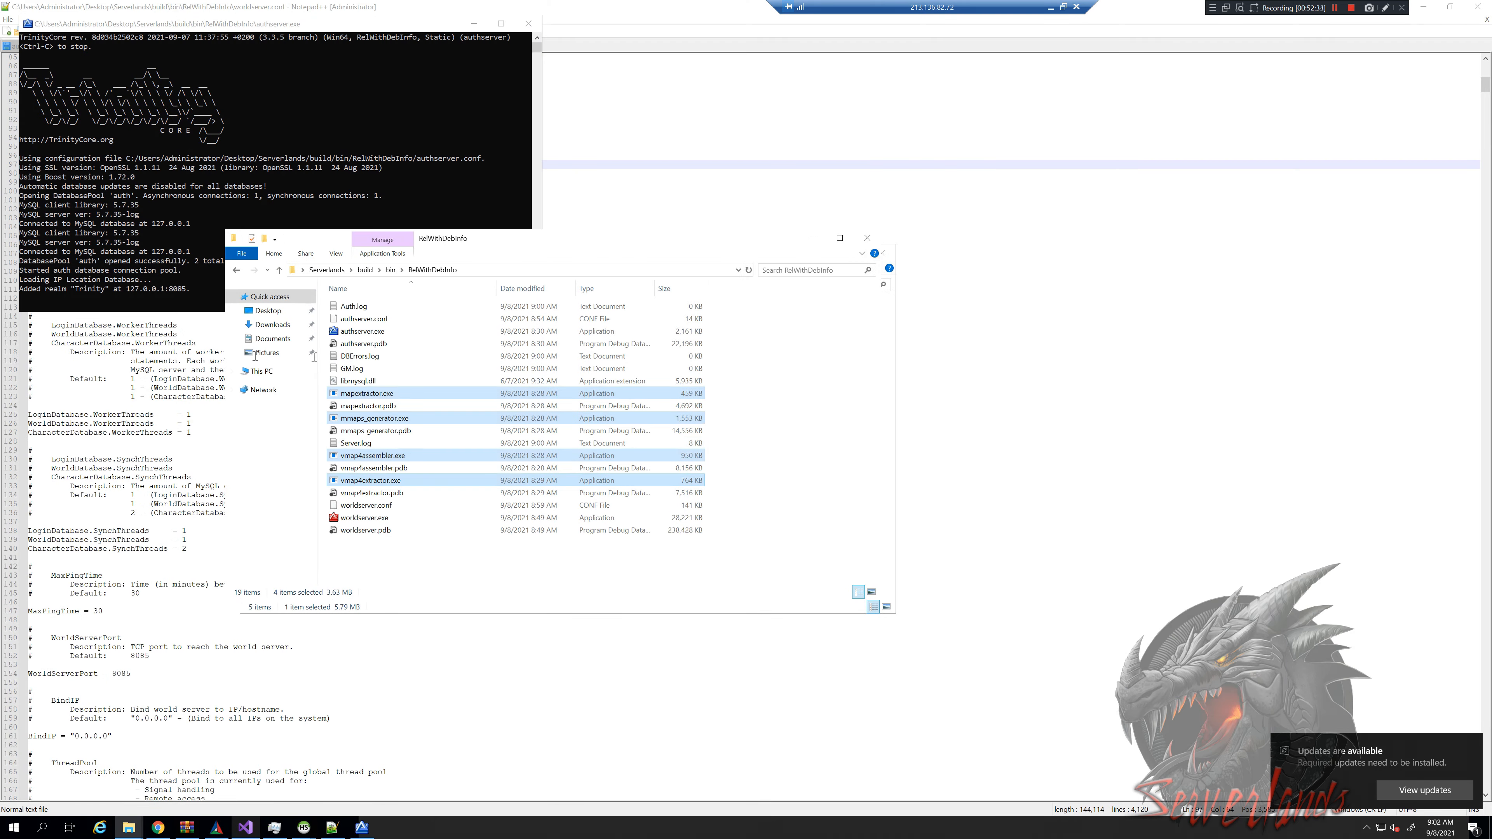
drag(761, 379, 809, 505)
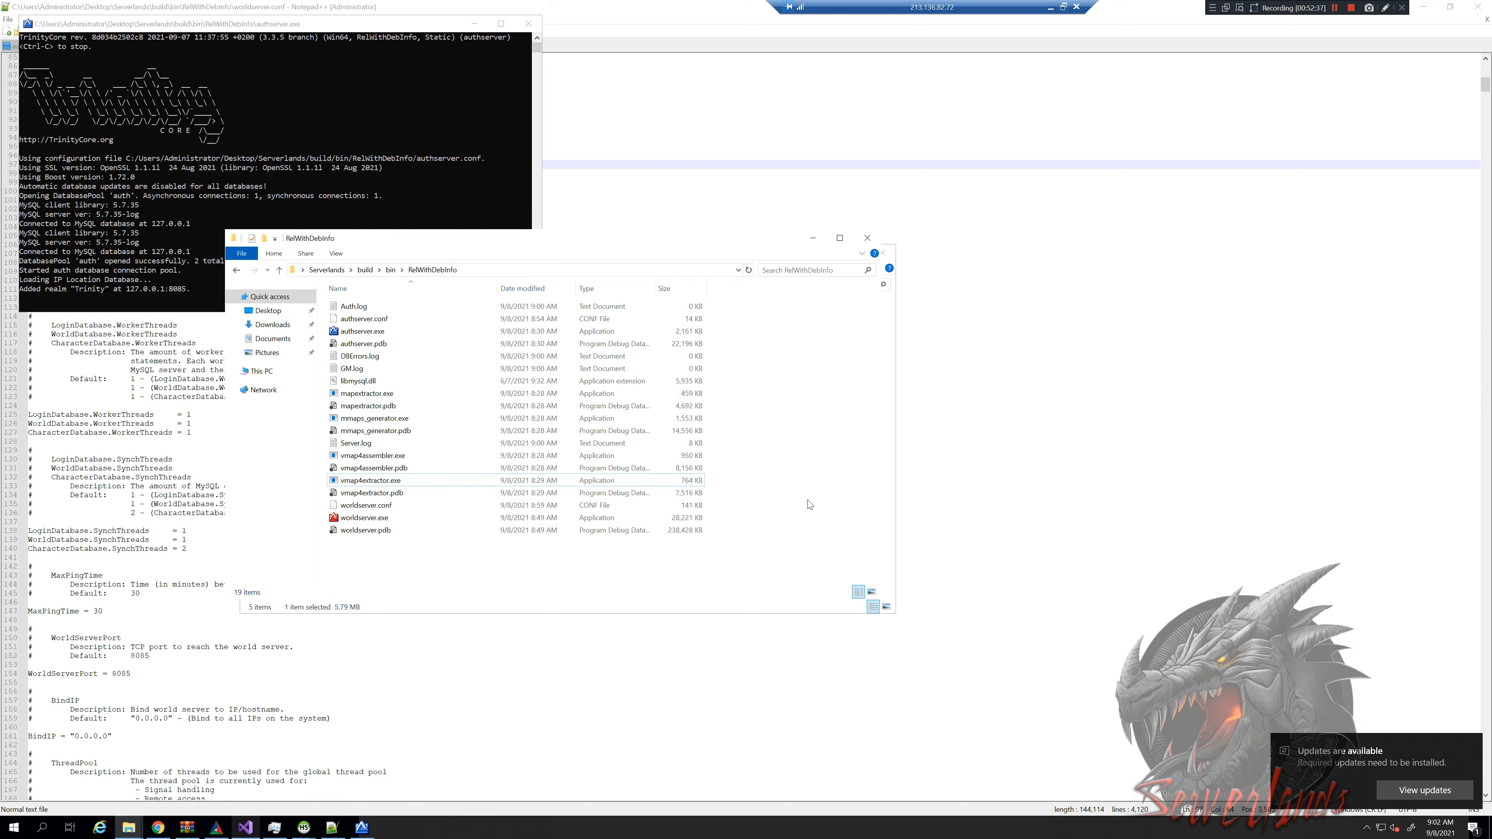